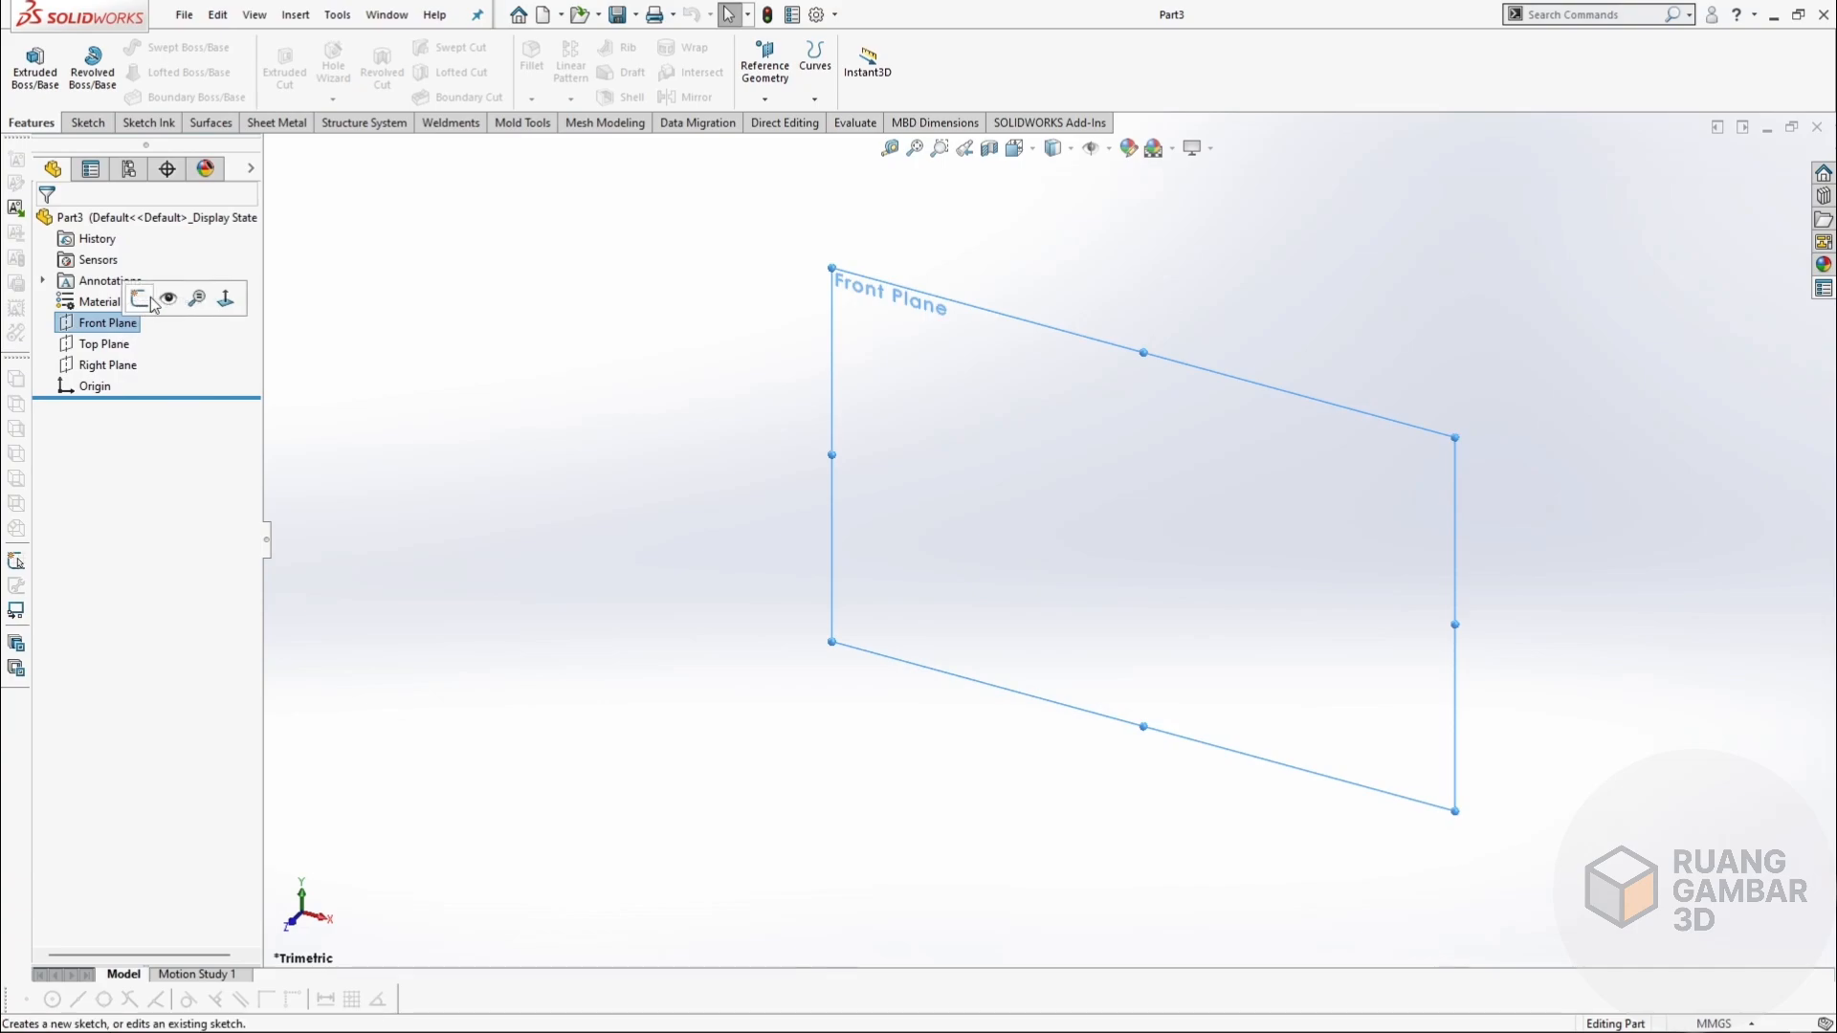
Start a sketch on the Front Plane and draw a vertical centerline upward from the origin.
click(137, 299)
click(630, 415)
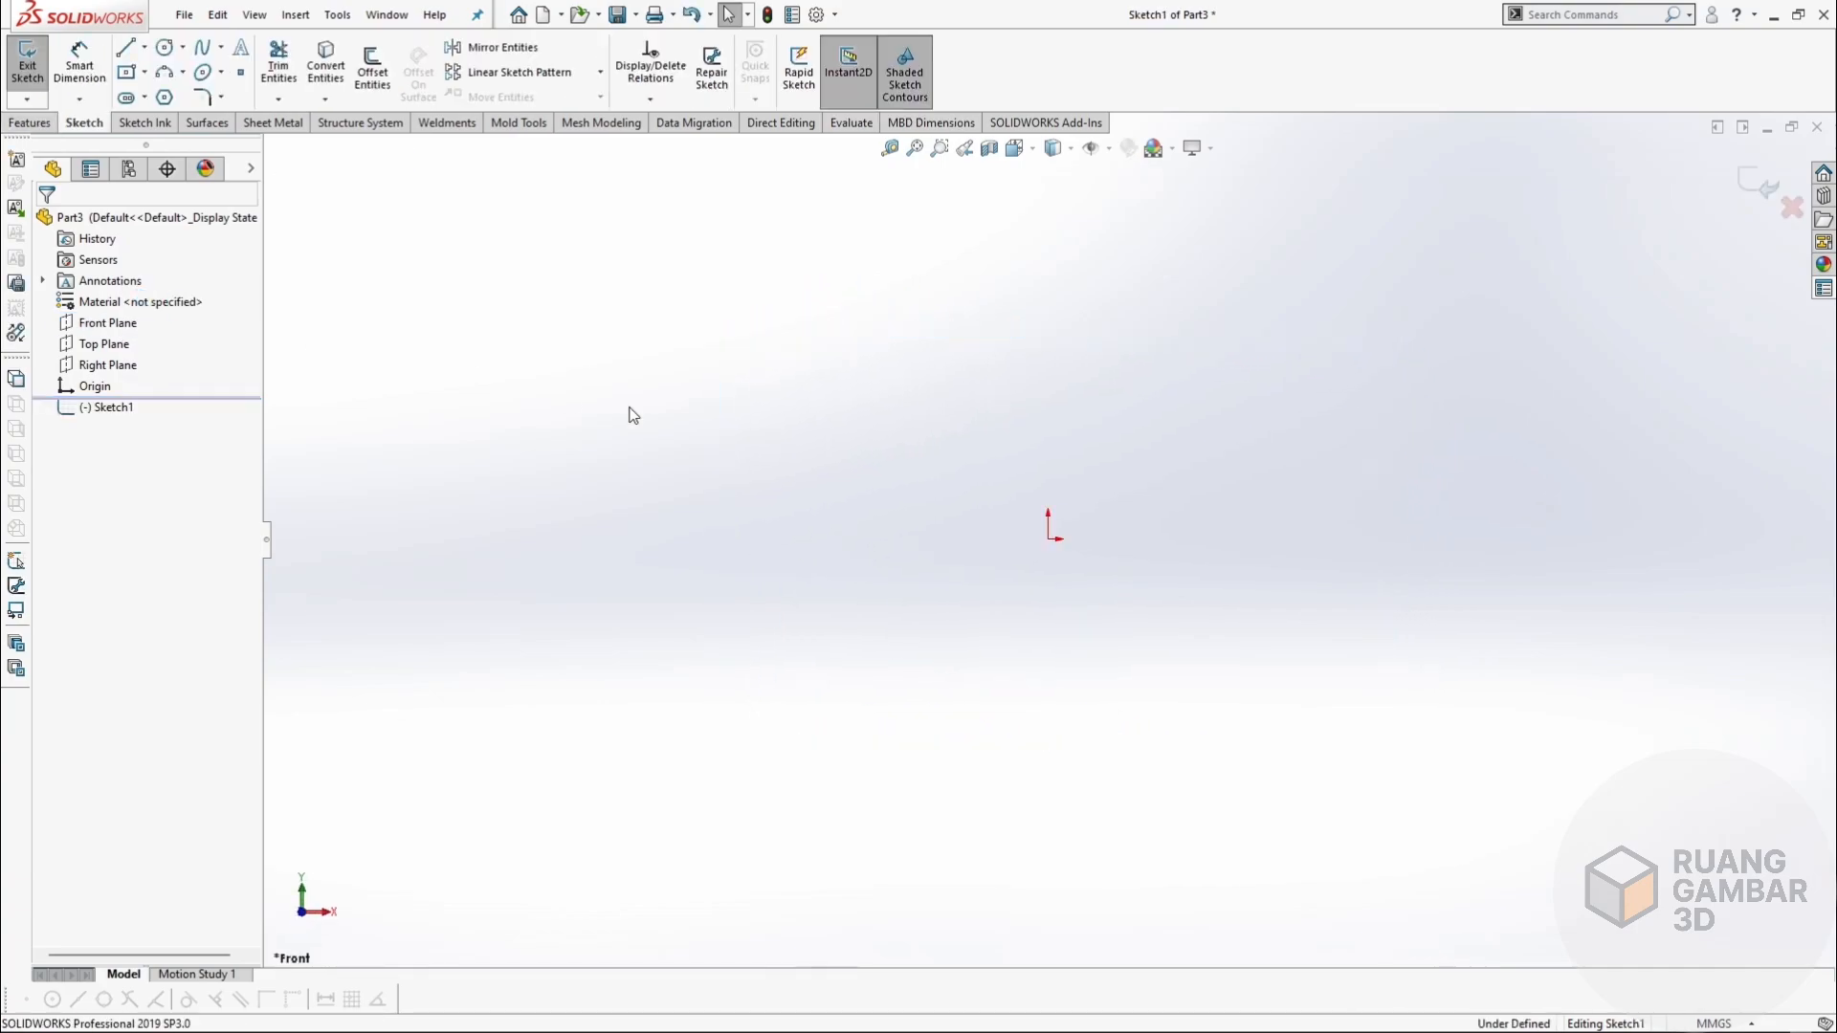
click(145, 49)
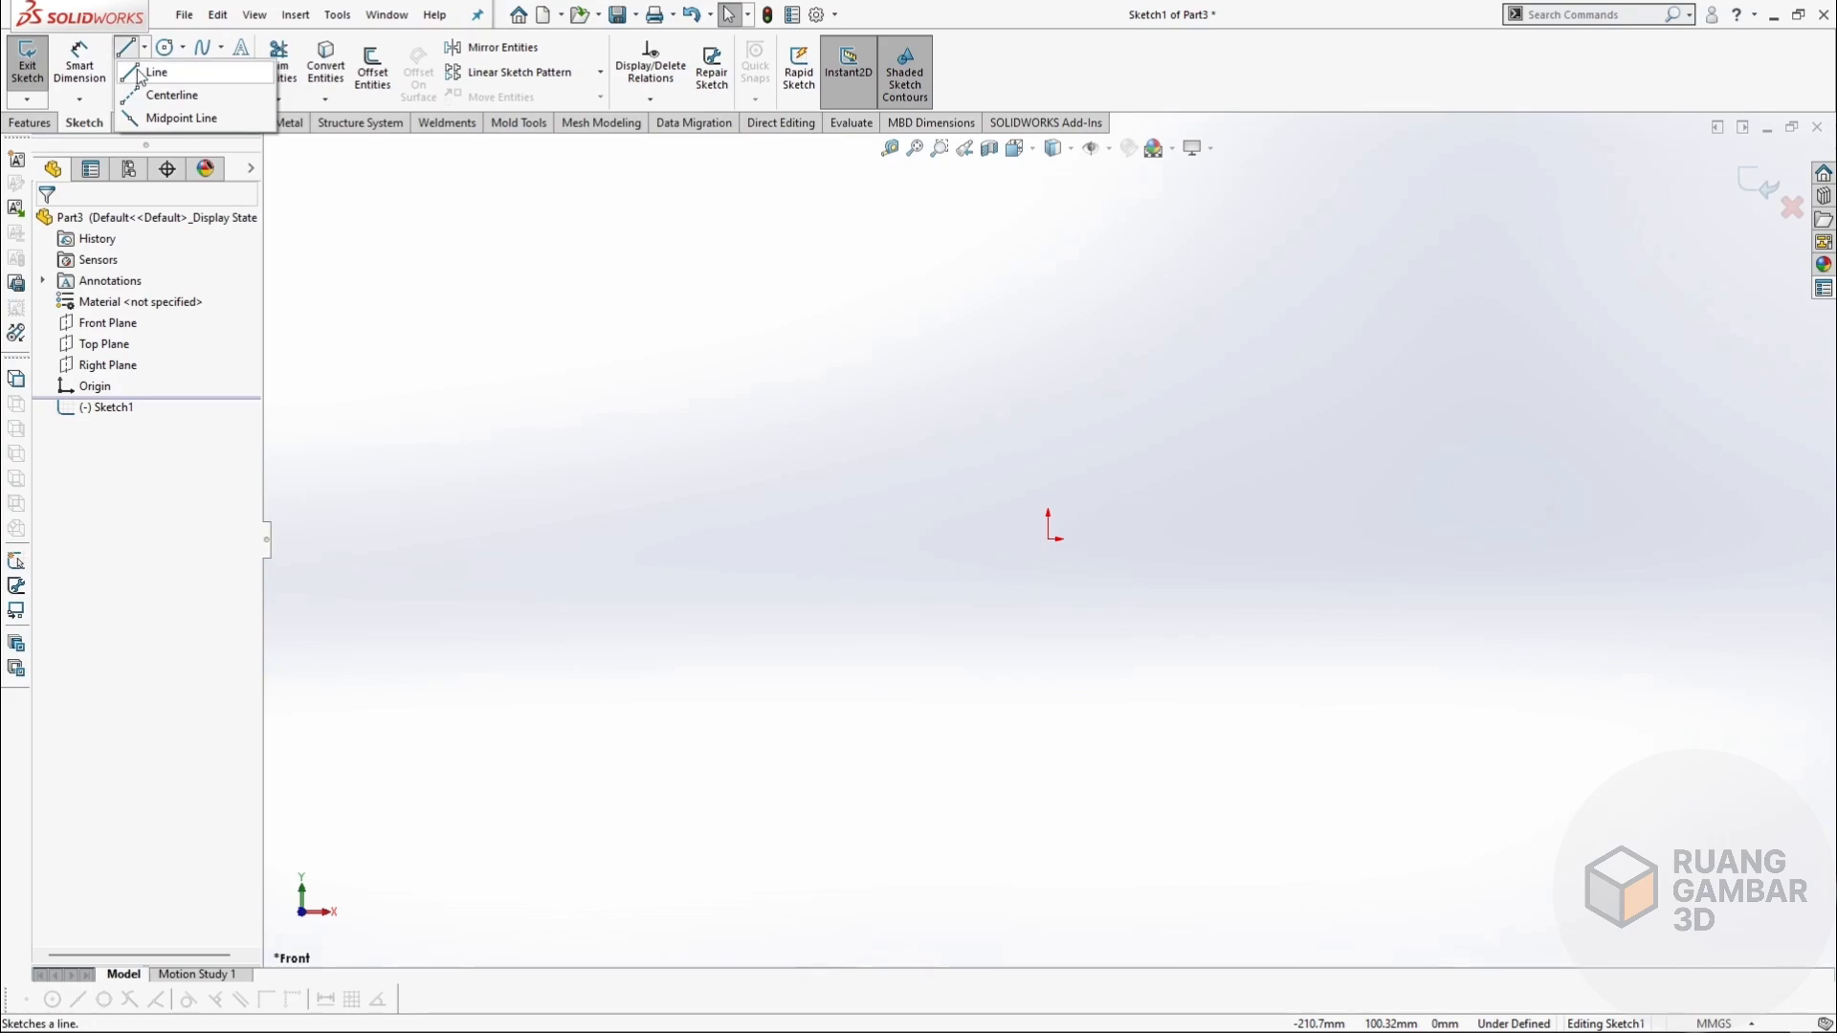
click(153, 95)
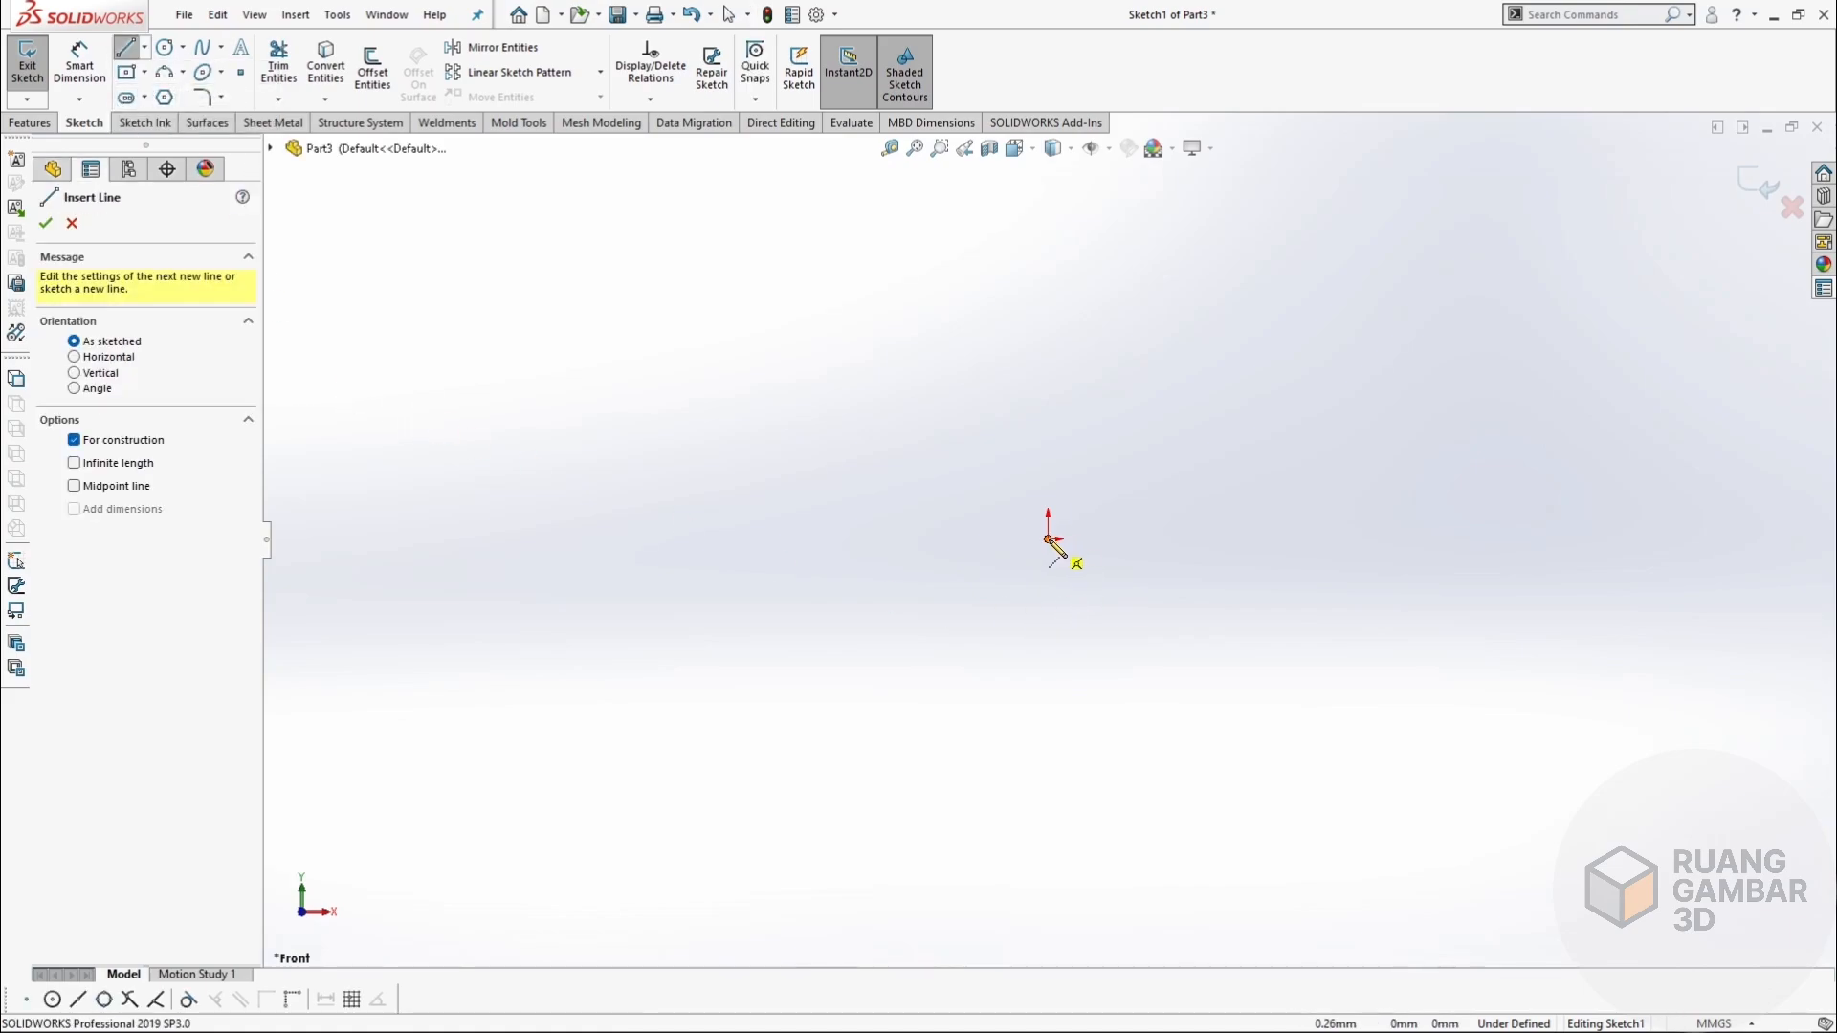
drag(1050, 539, 1048, 196)
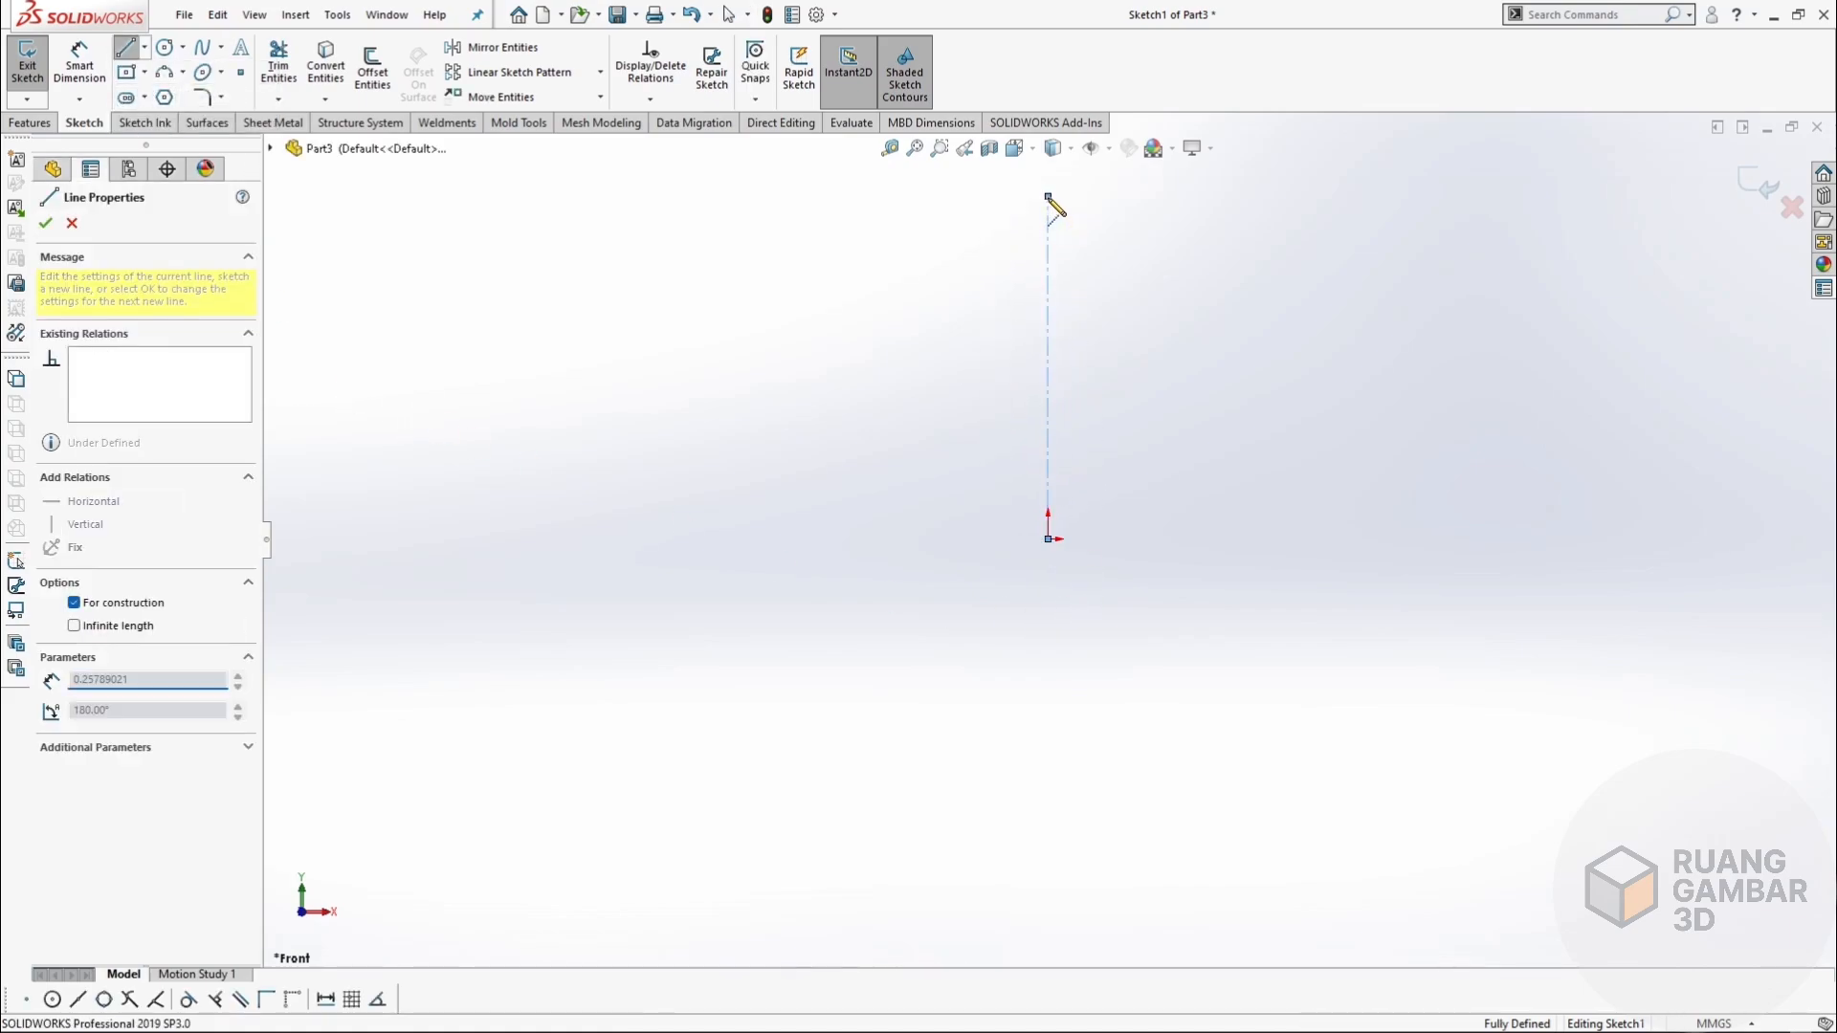
key(Escape)
Draw a horizontal centerline about 33 mm long from the origin toward negative X.
scroll(1121, 317, down, 2)
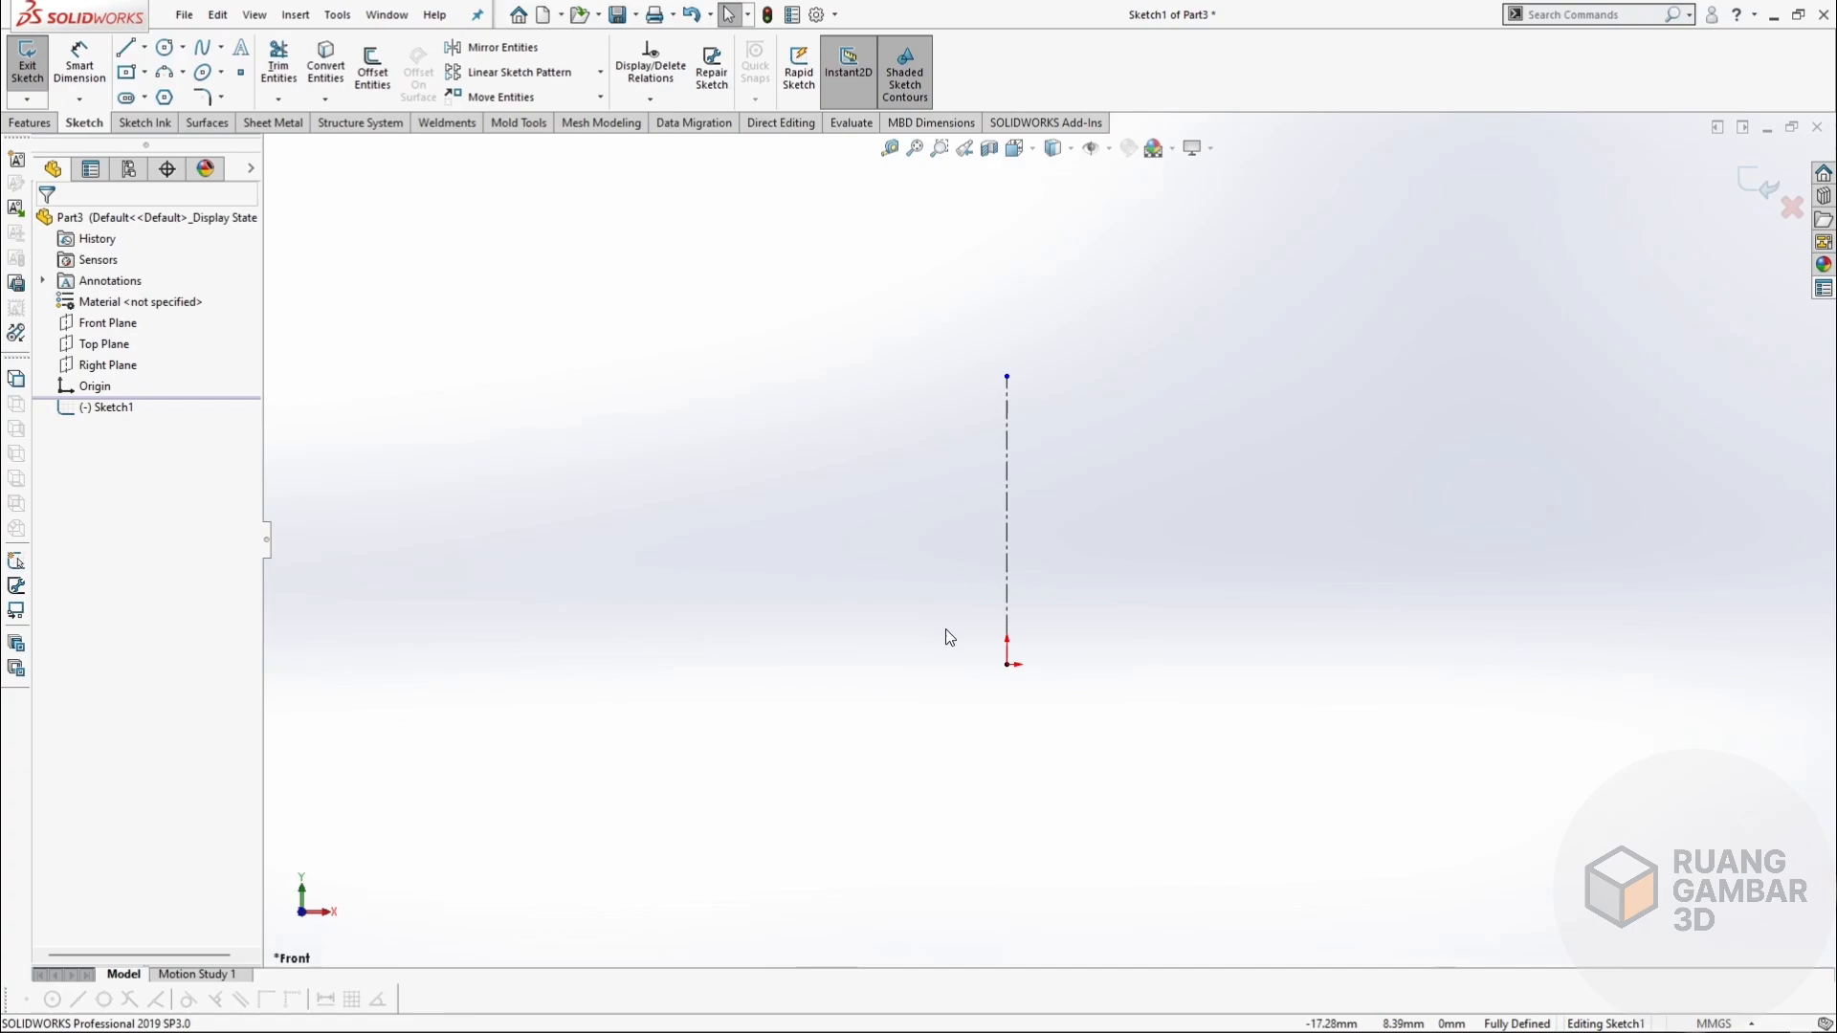
click(145, 48)
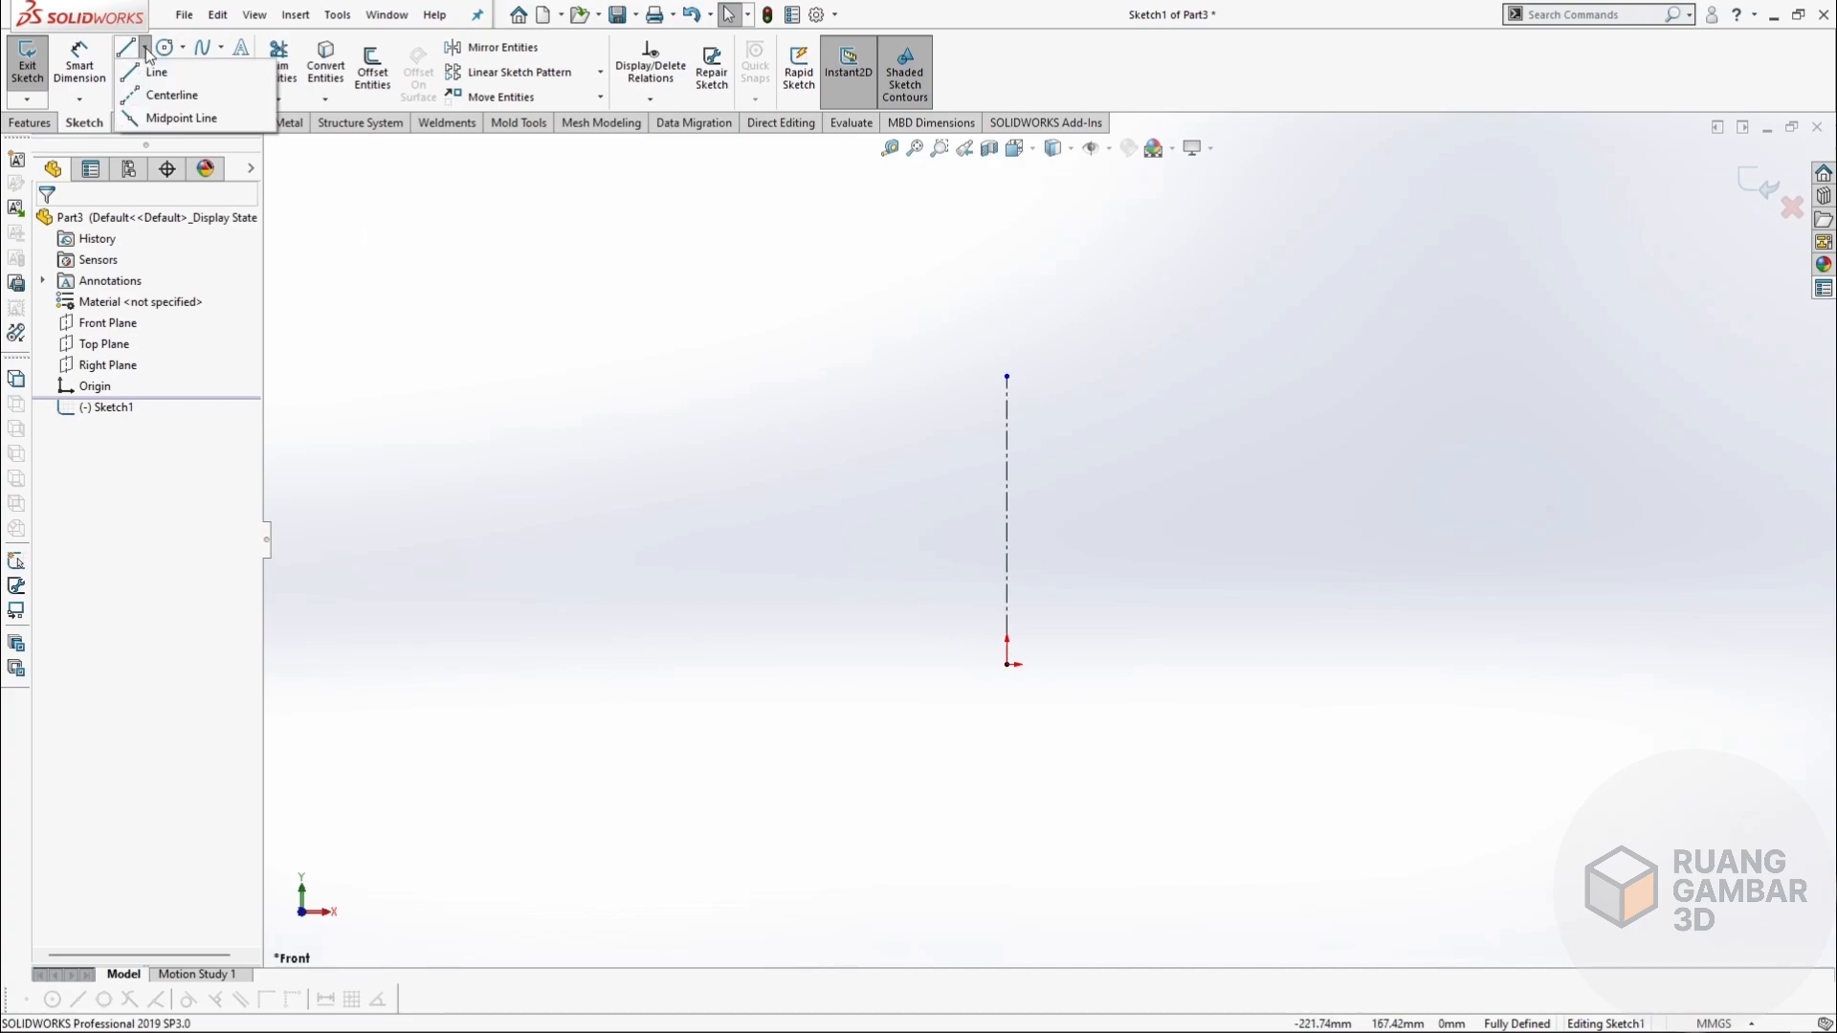
click(167, 96)
click(1007, 664)
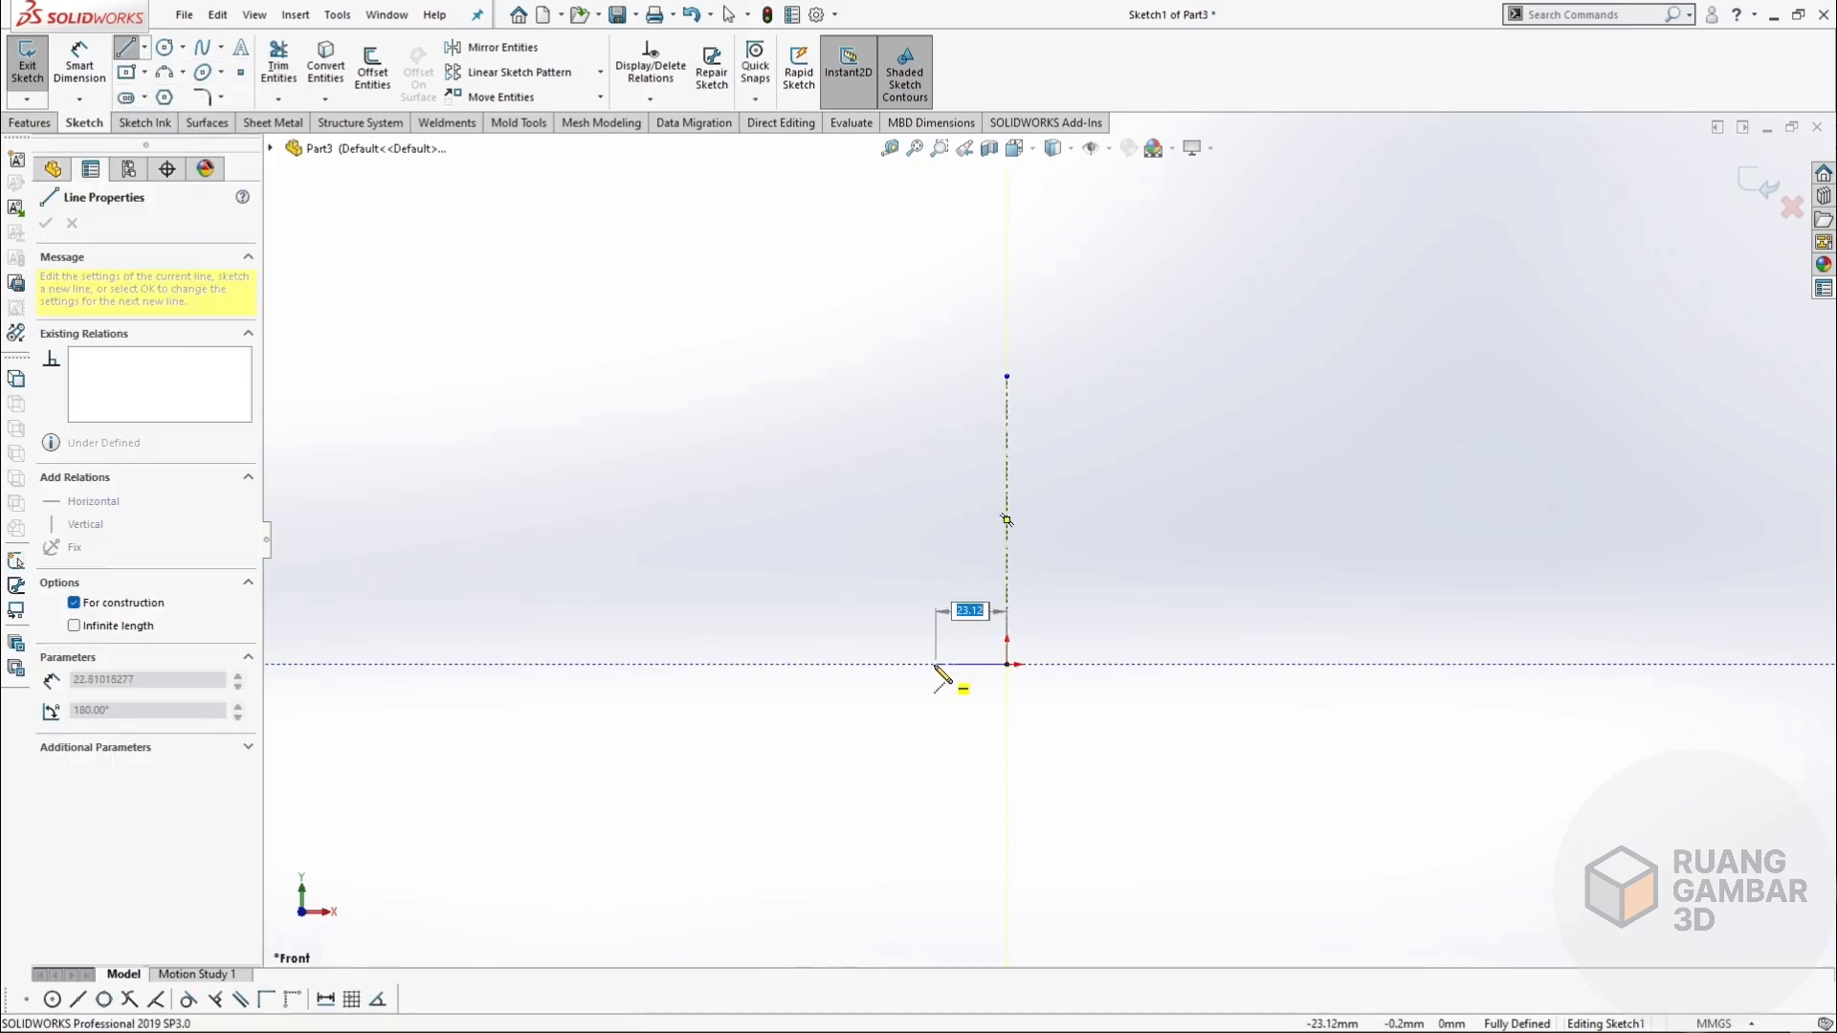
click(904, 664)
key(Escape)
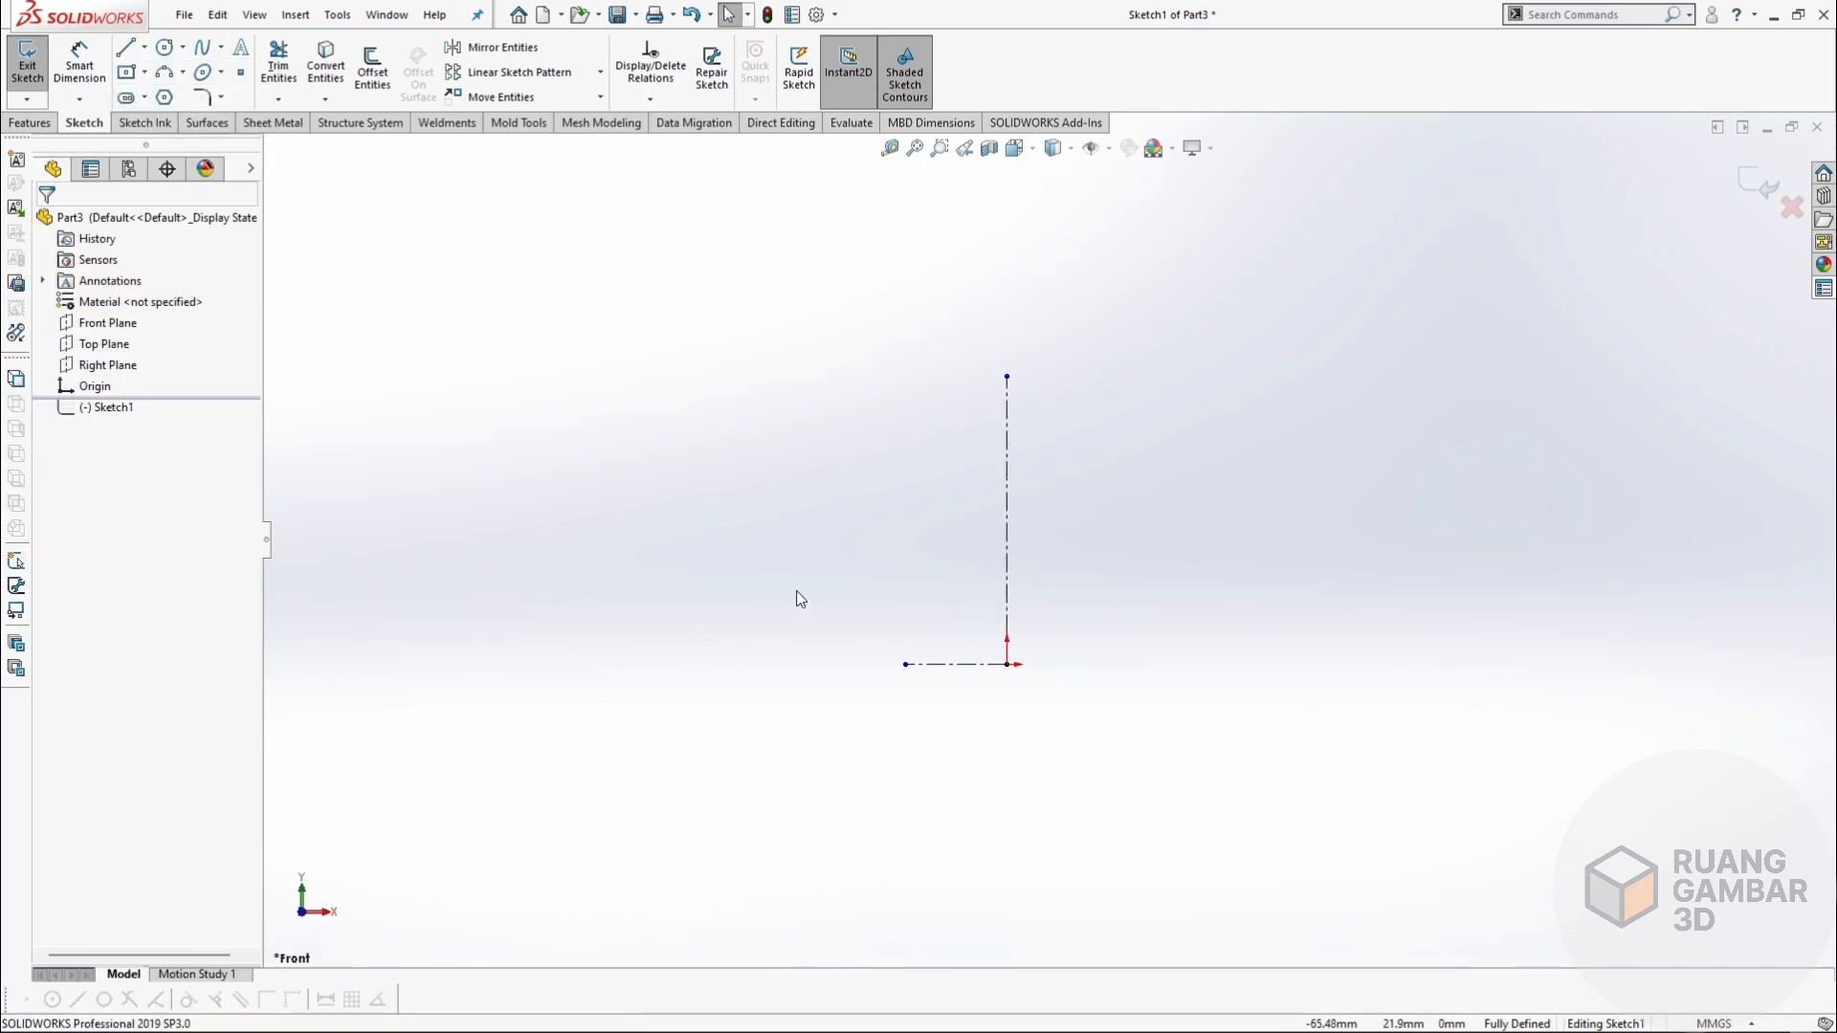
Draw a 90 mm vertical line upward from the free end of the horizontal centerline.
click(128, 50)
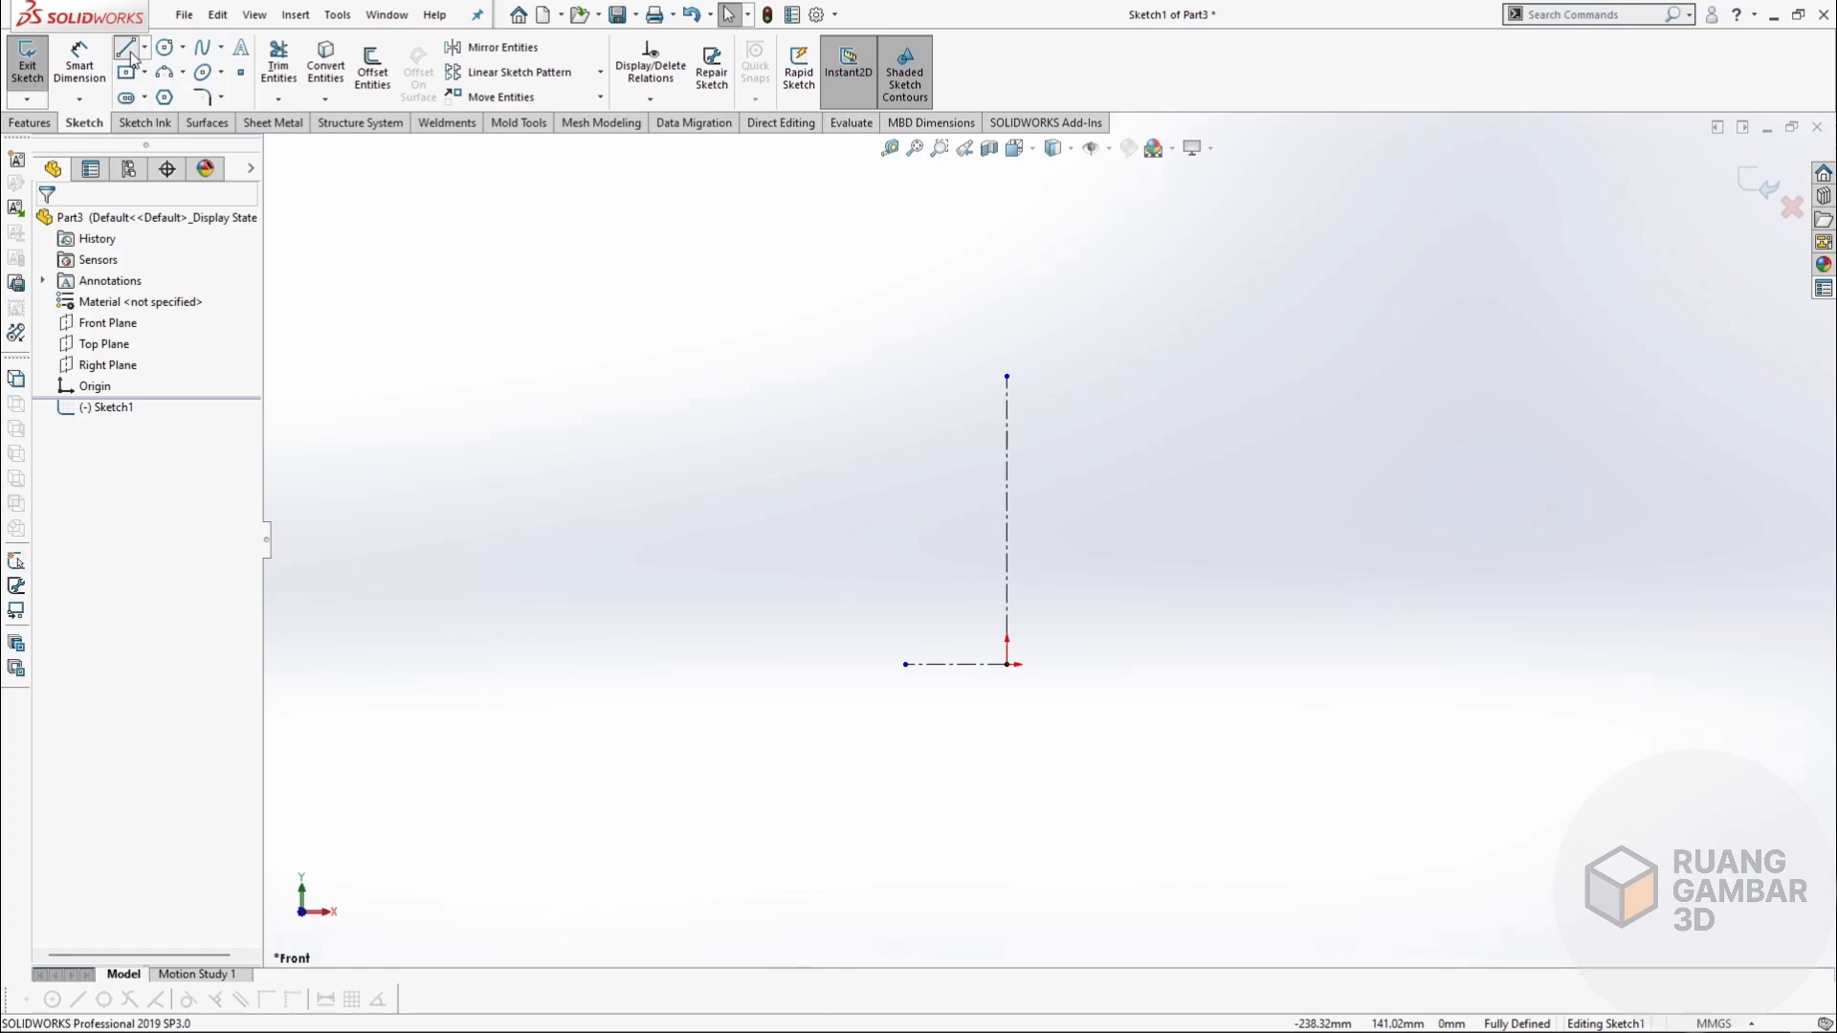
click(904, 664)
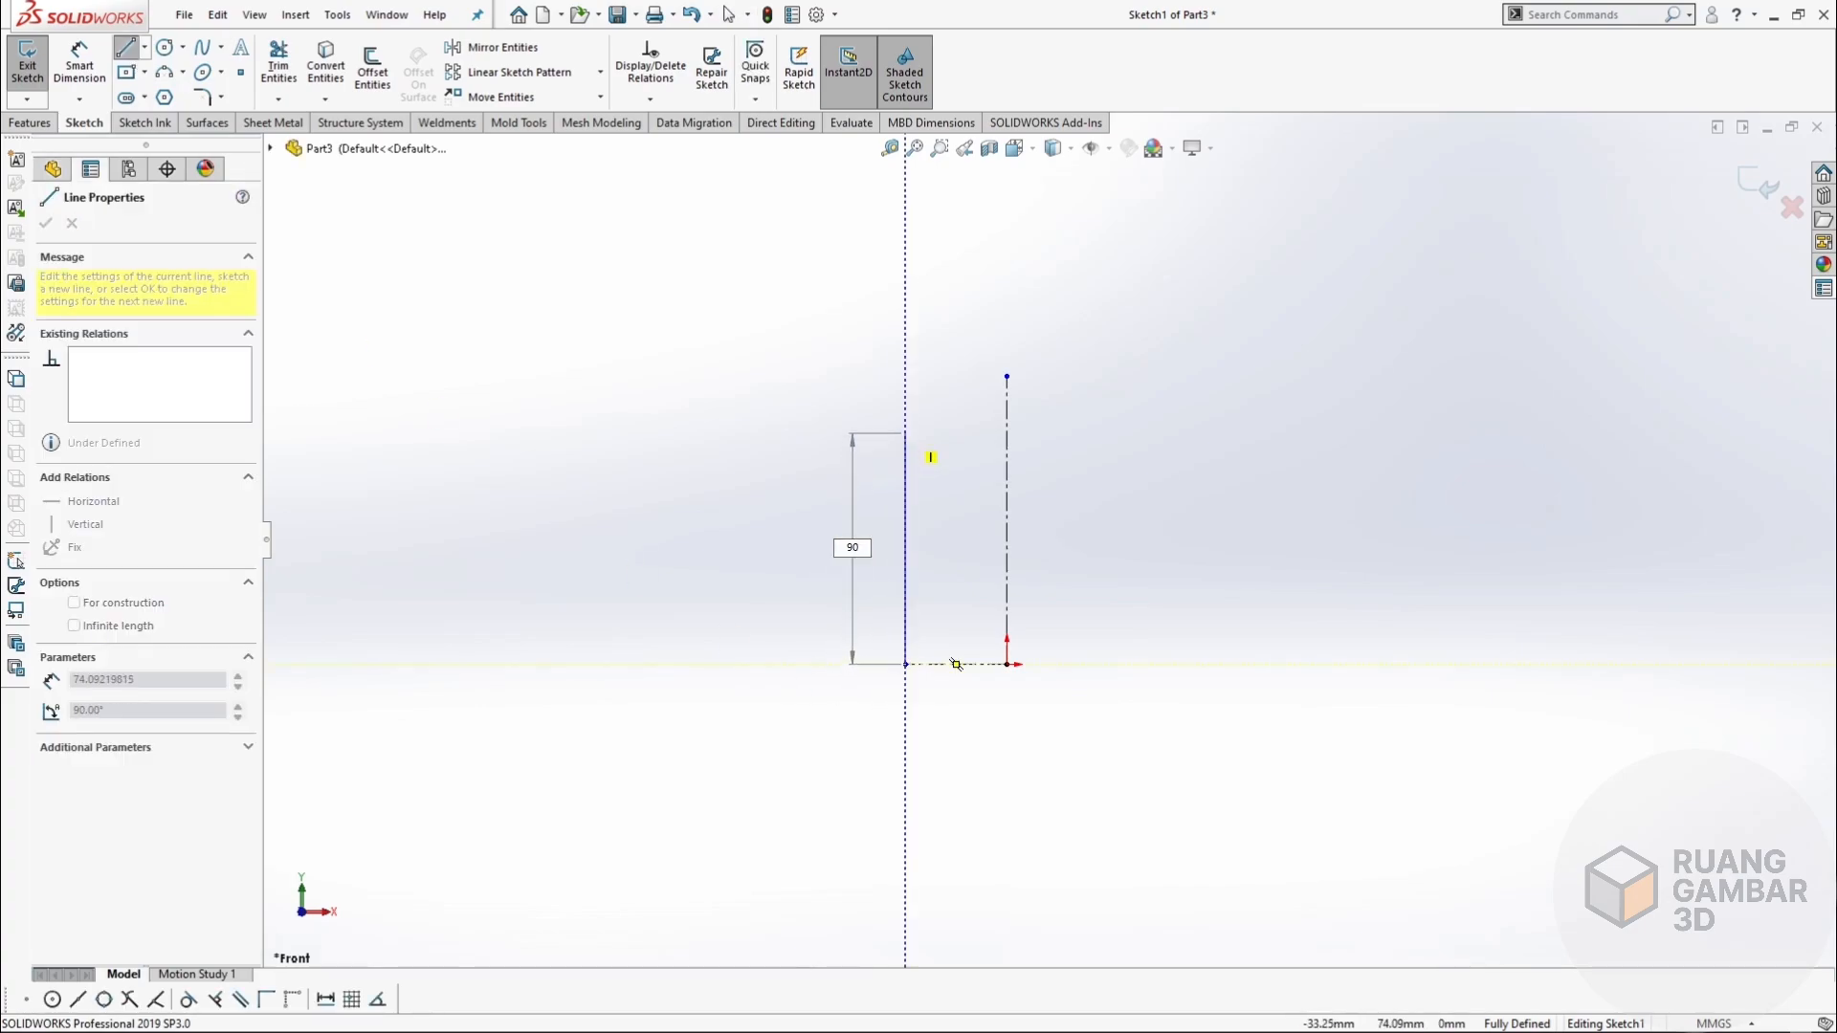
text(90)
key(Return)
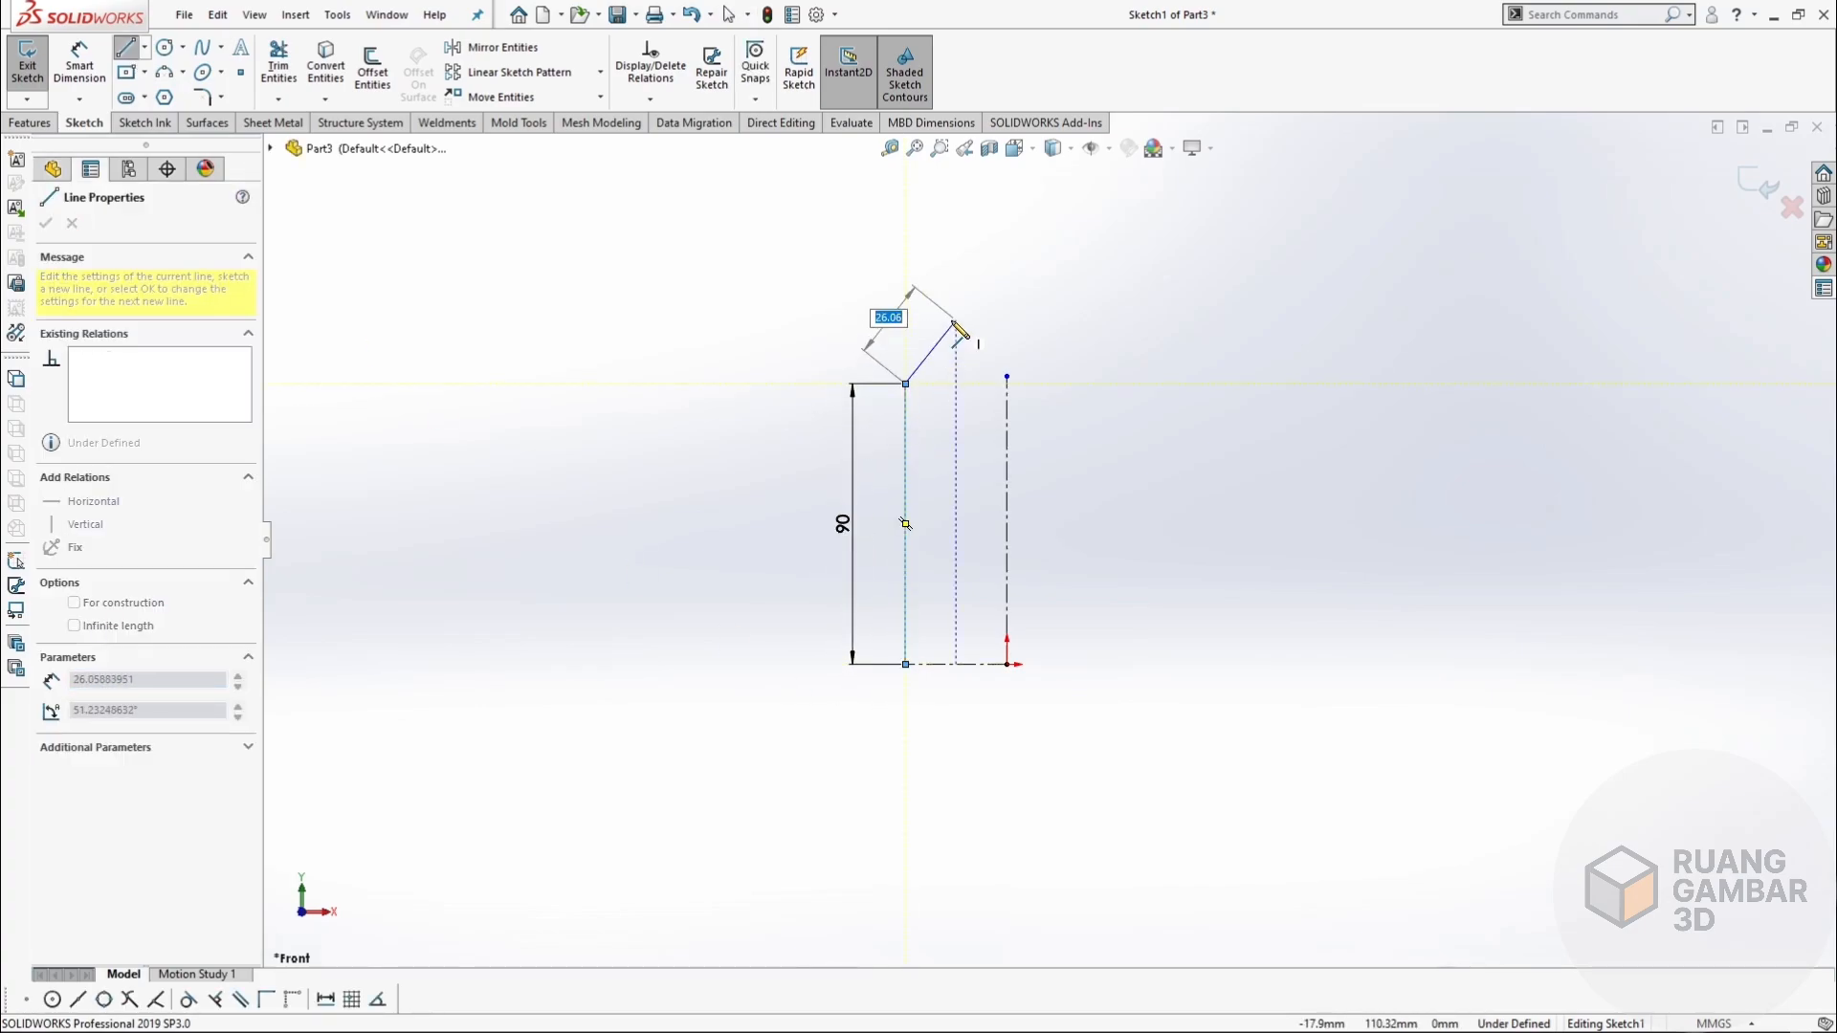
key(Escape)
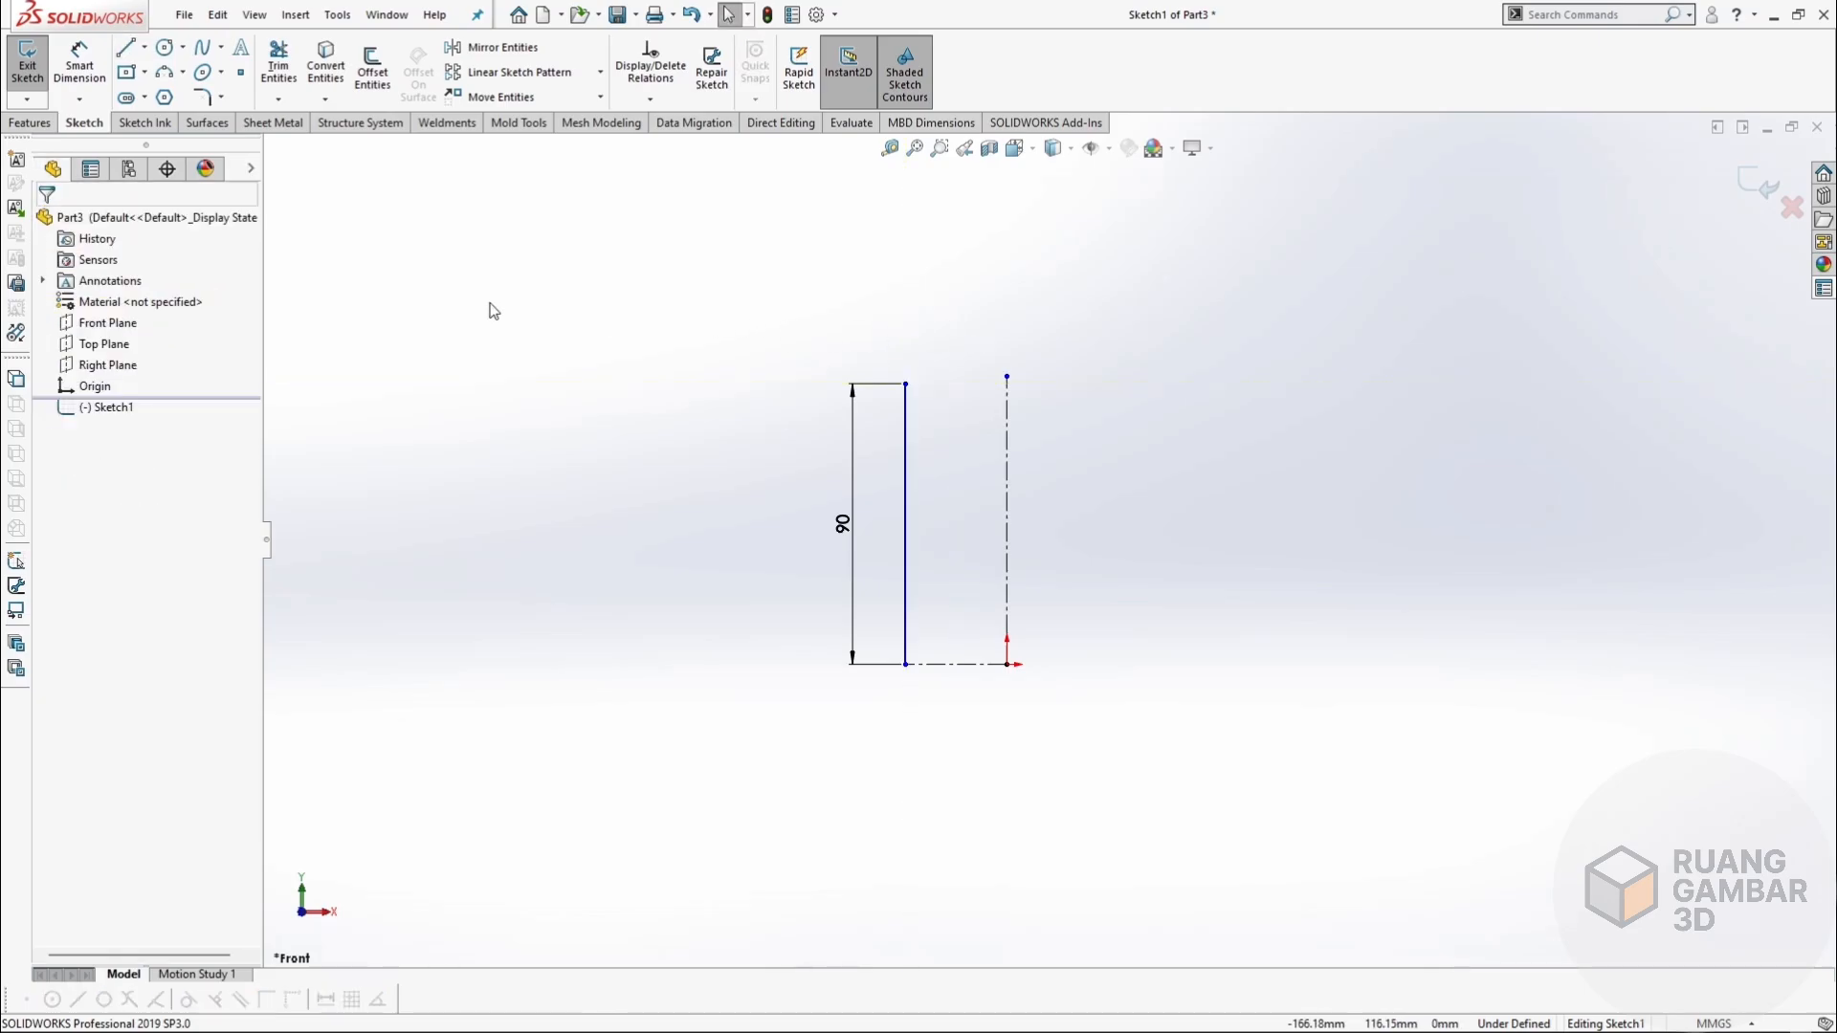
Dimension the distance between the 90 mm line and the vertical centerline as 85/2 mm.
click(86, 69)
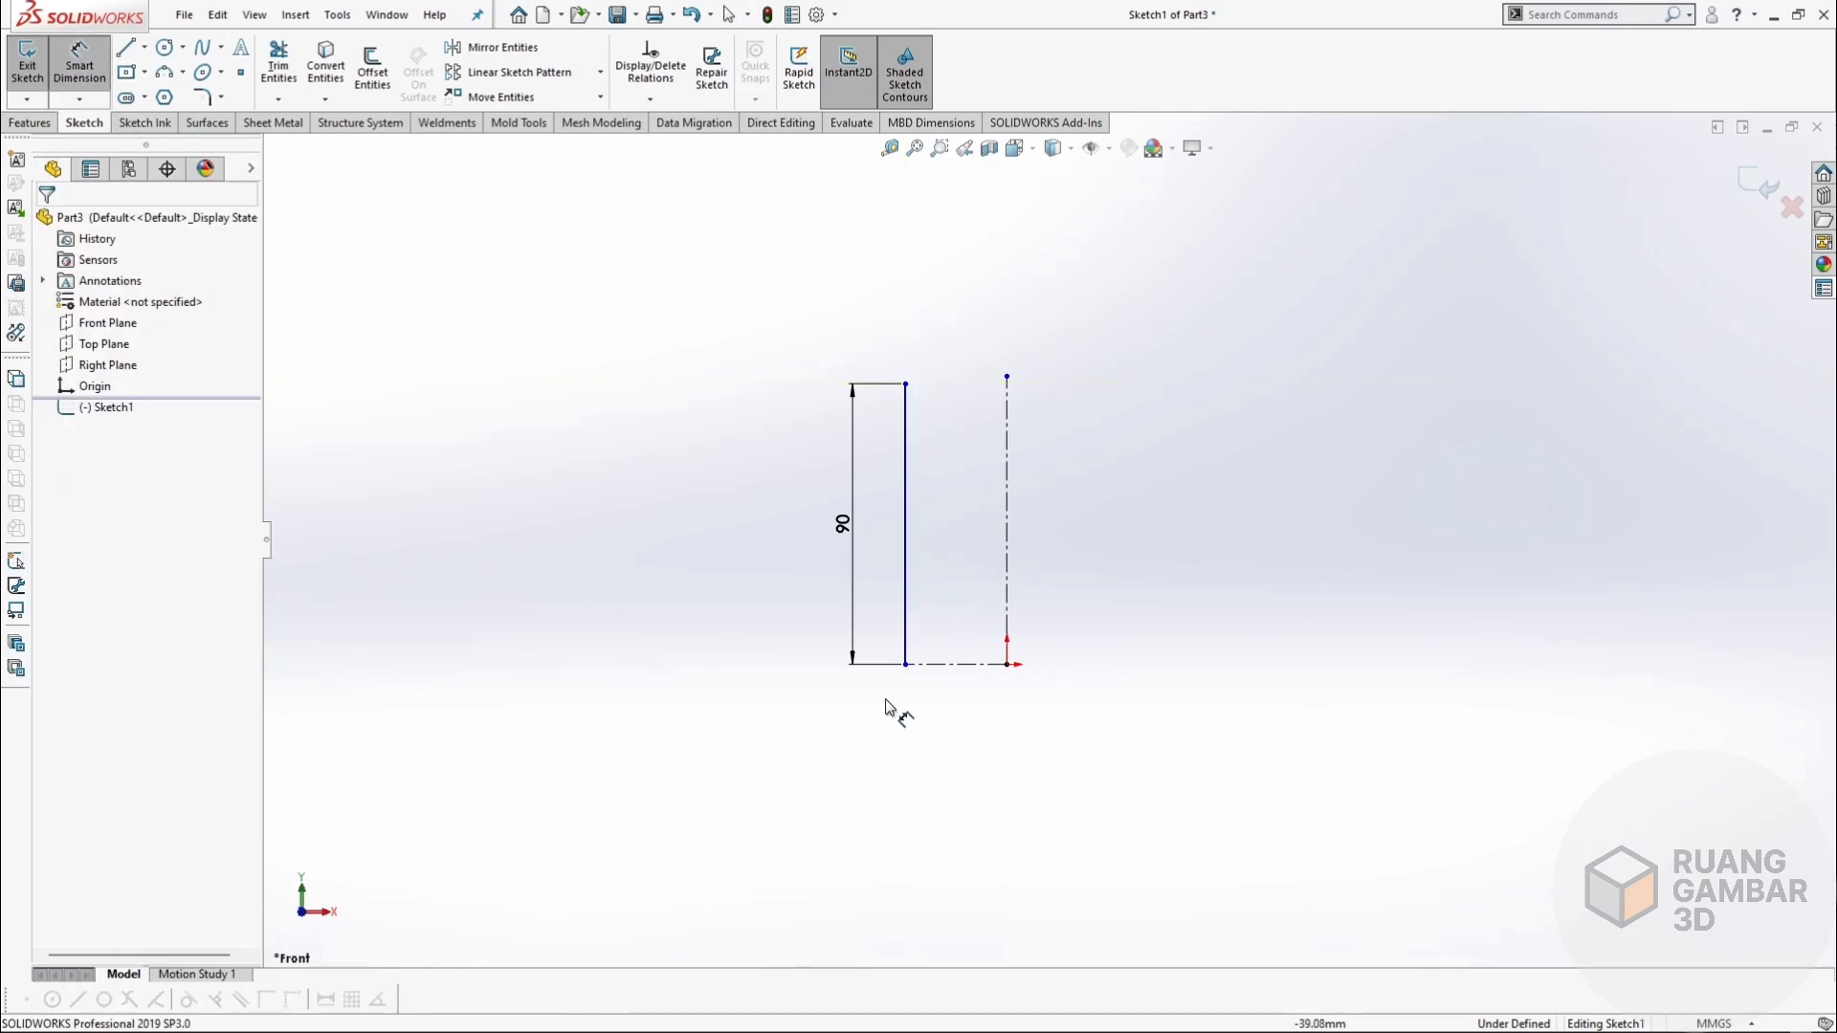
click(906, 627)
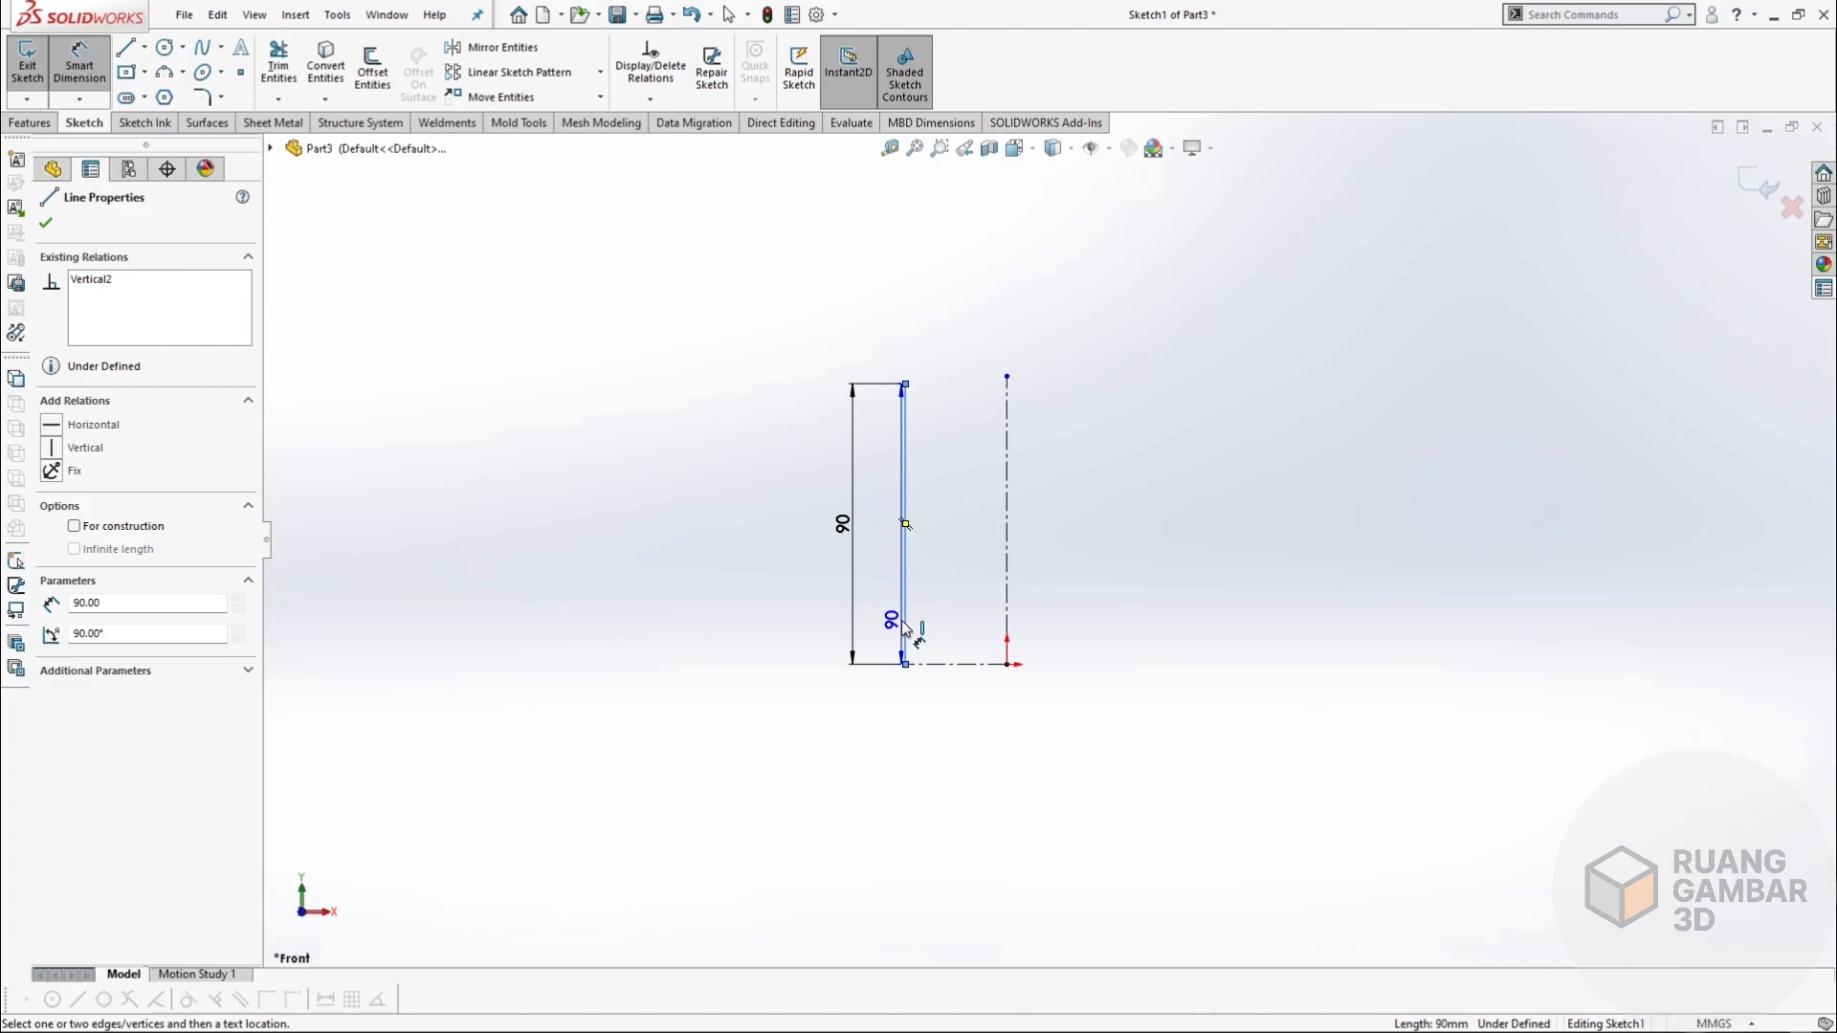
click(1007, 608)
click(966, 718)
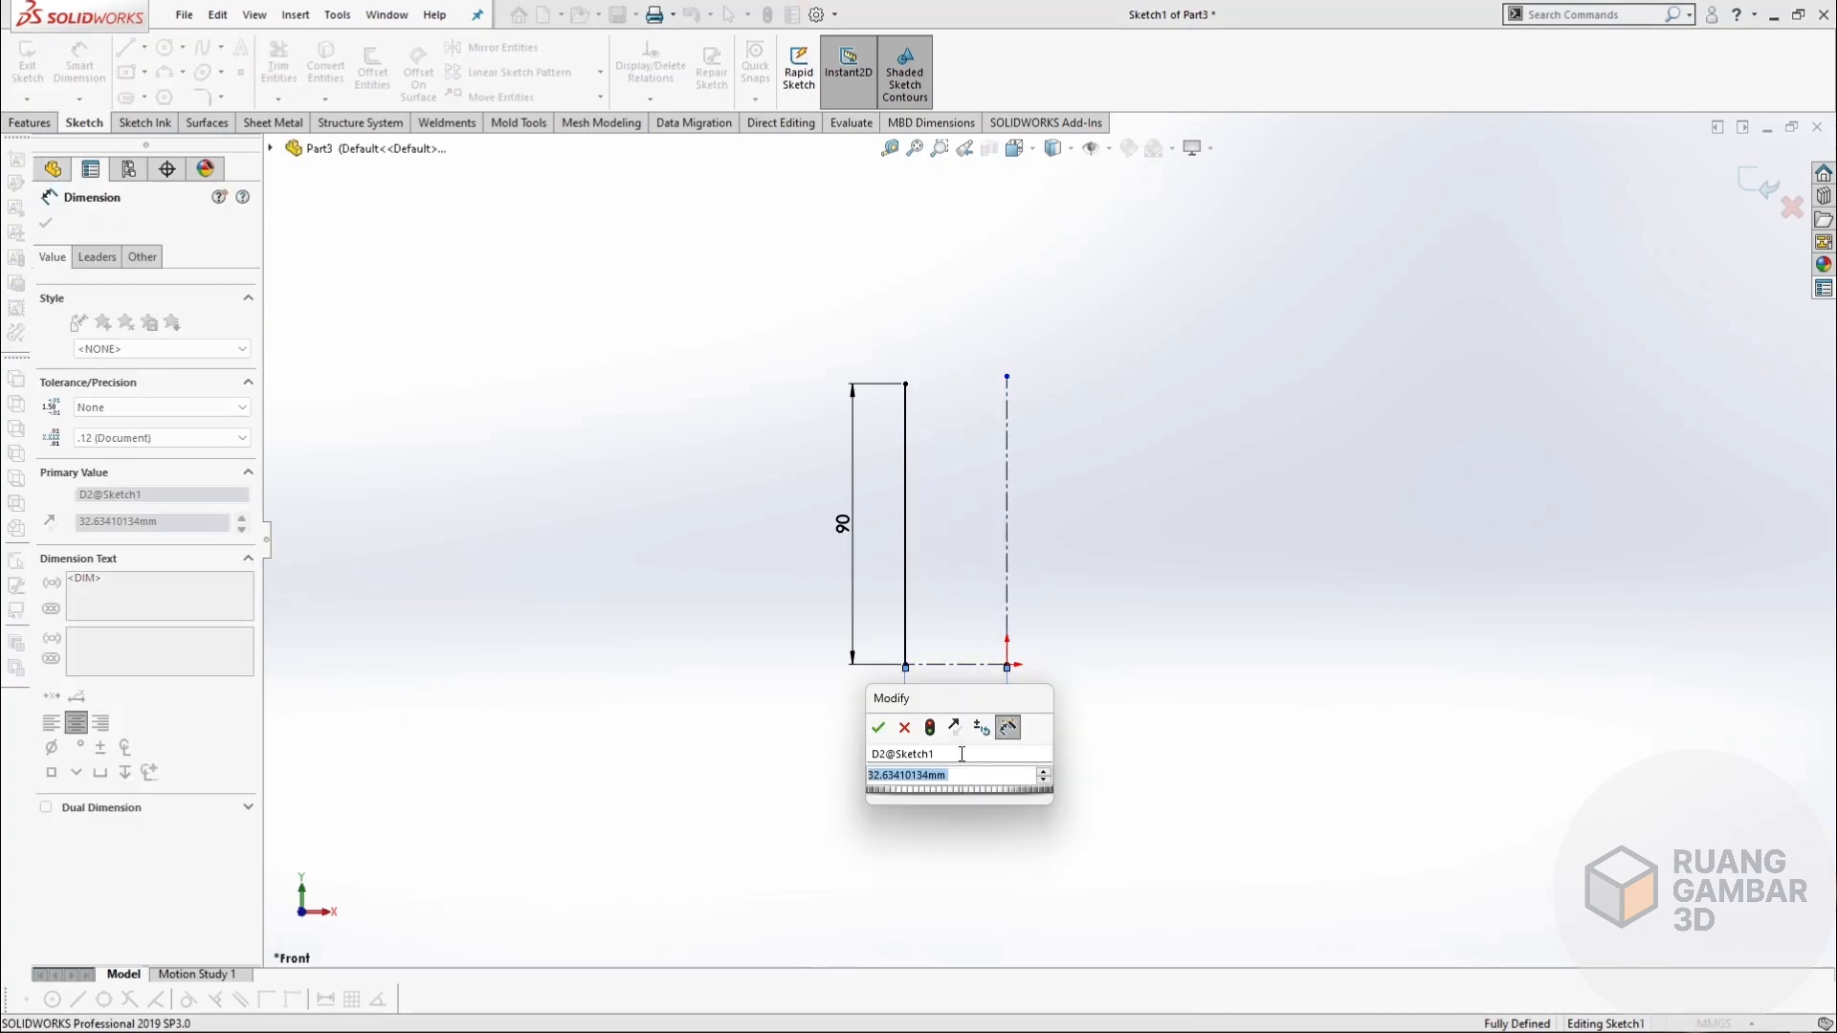
text(85/2)
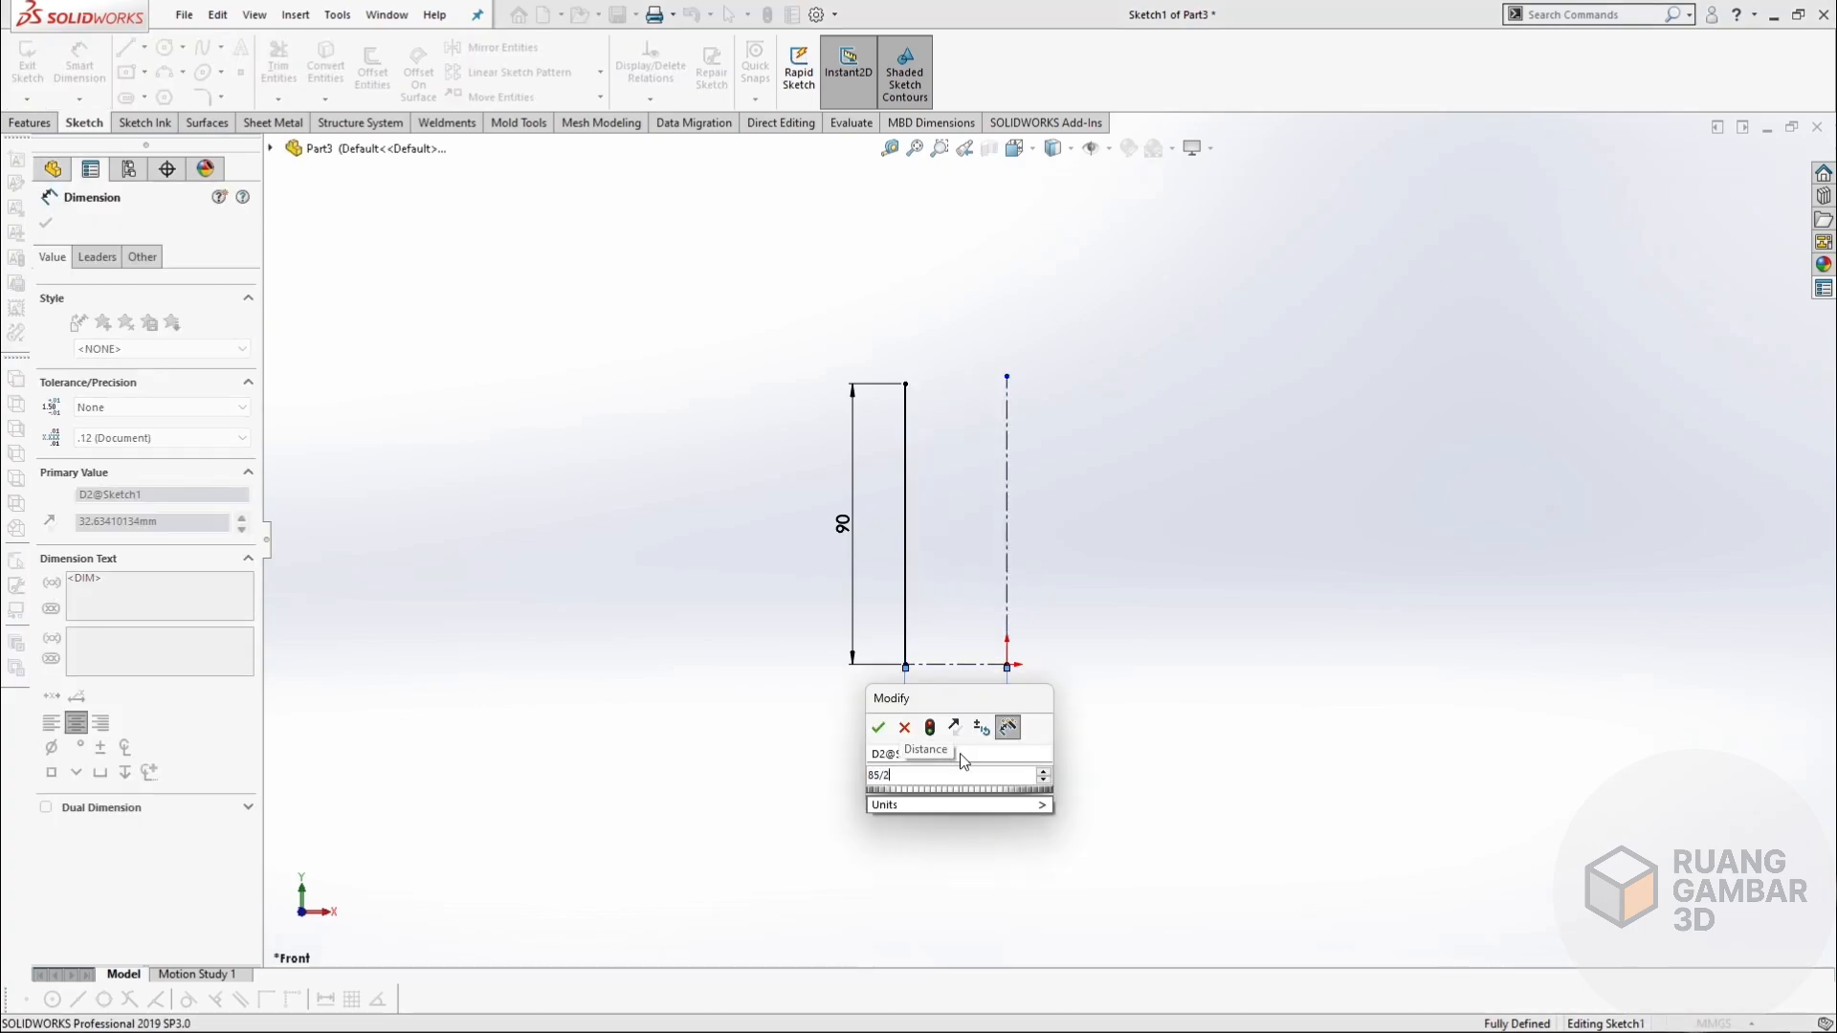
click(880, 727)
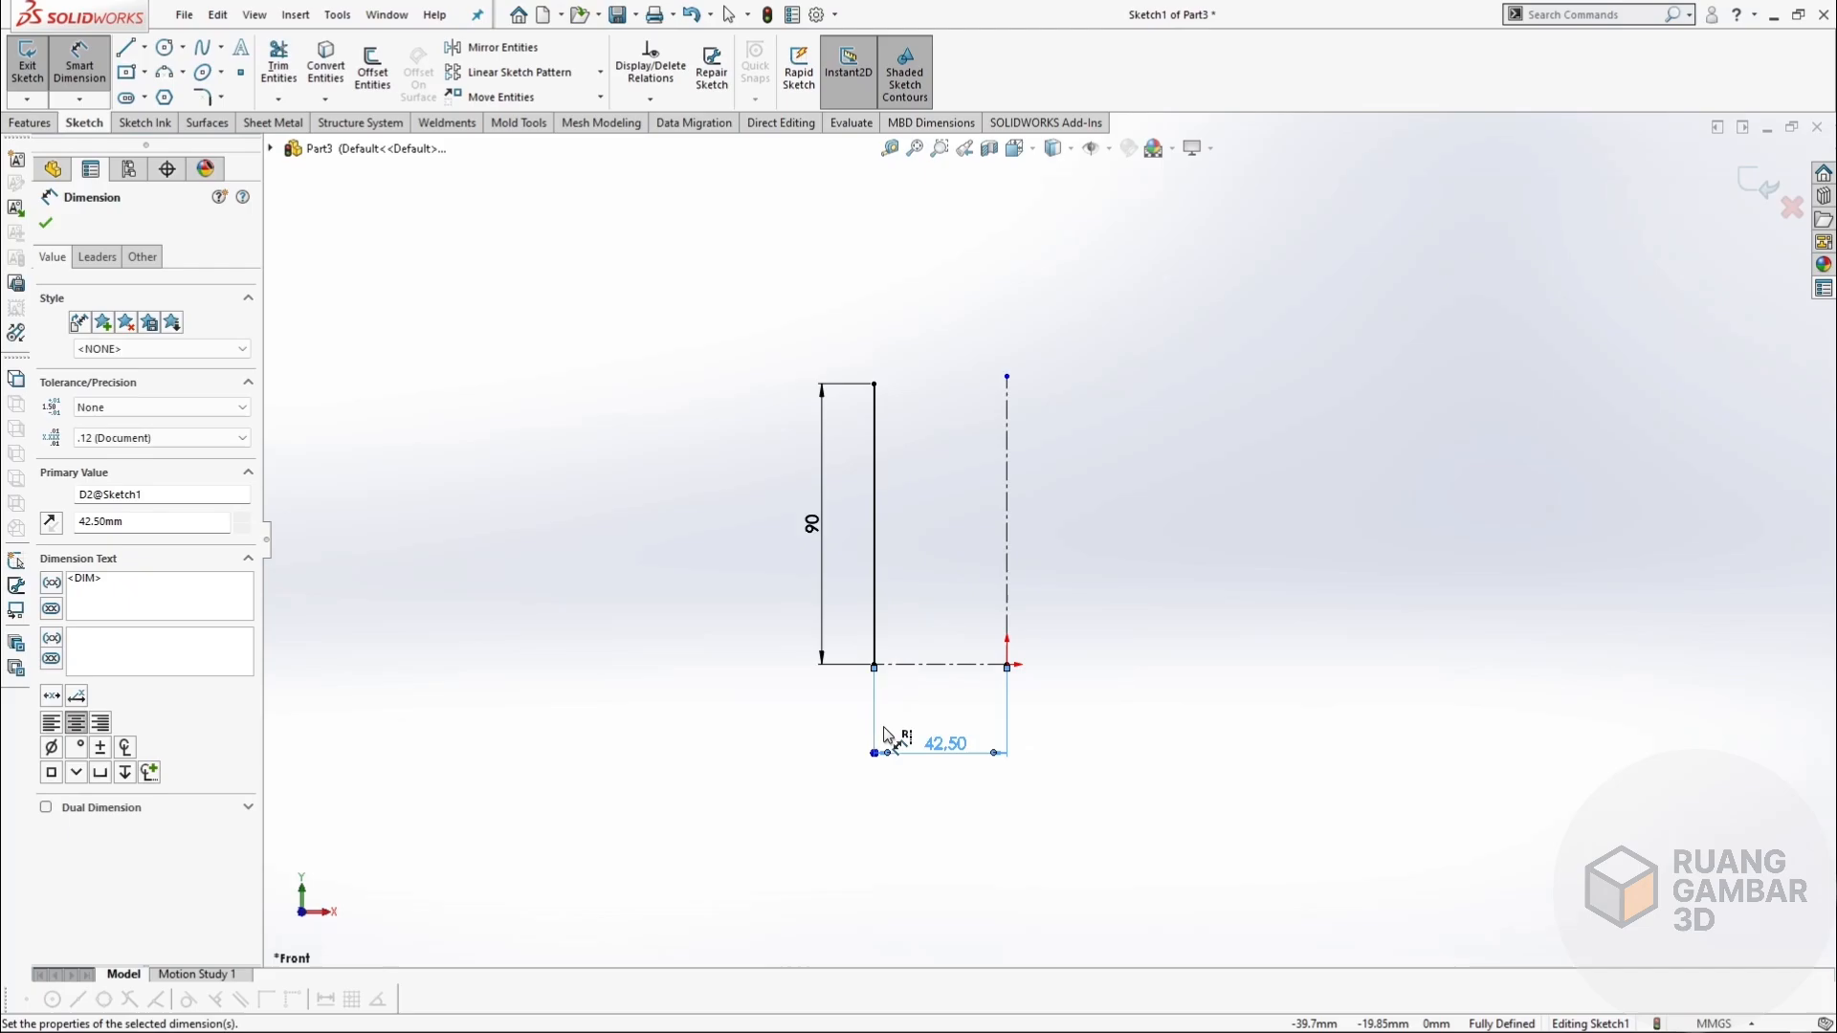
click(732, 739)
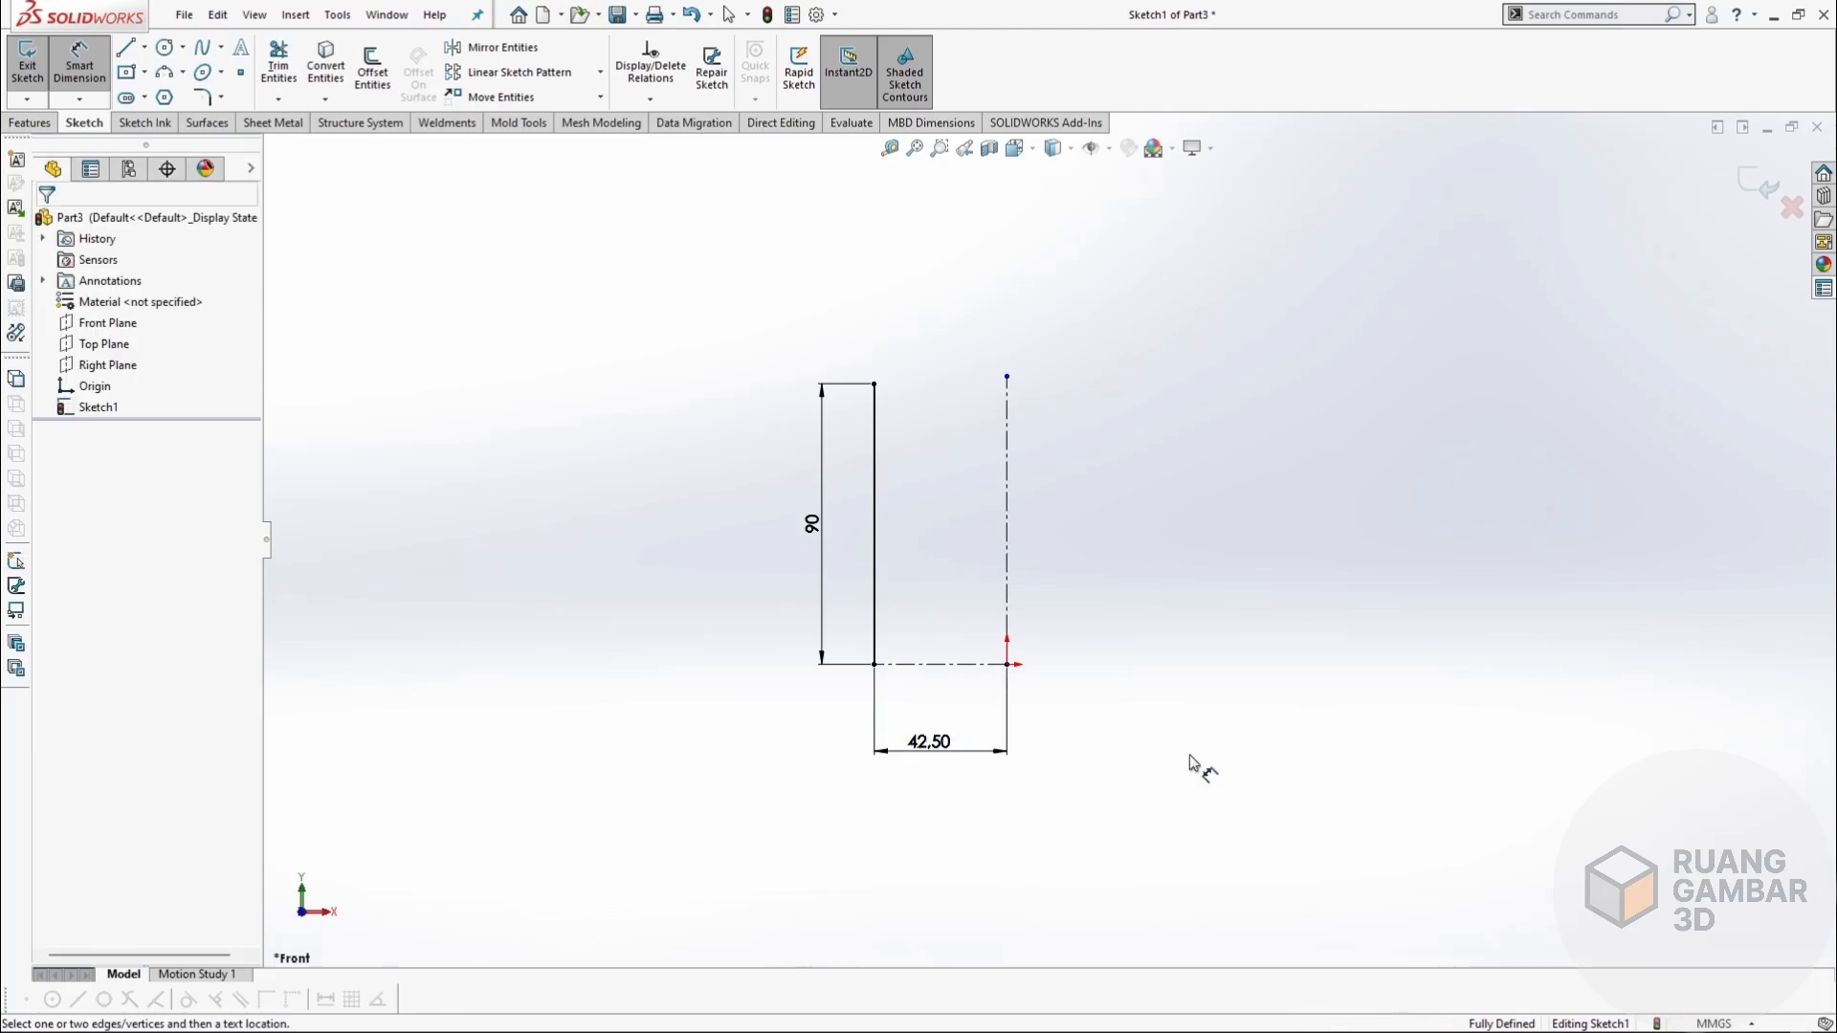
Extend the vertical centerline by moving its upper endpoint well above the top of the 90 mm line.
key(Escape)
click(1006, 377)
drag(1007, 377, 1006, 288)
click(1107, 386)
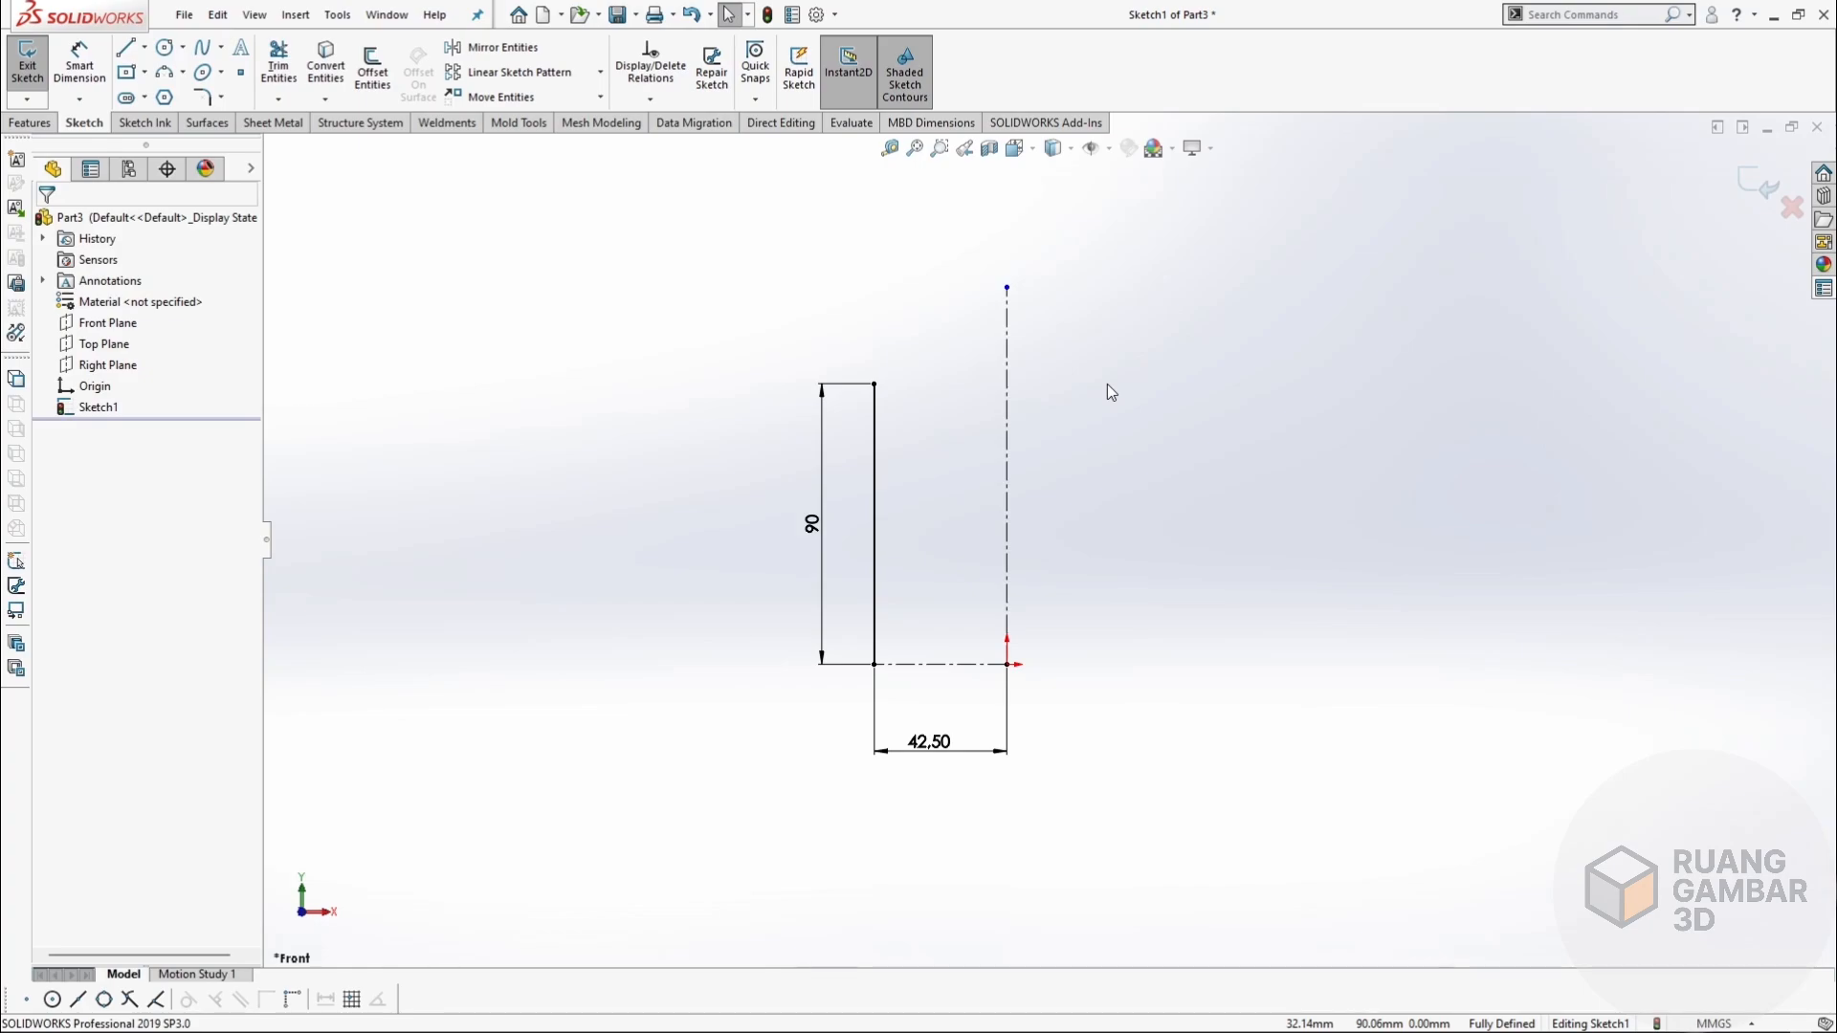
Draw a shallow, upward-bulging three-point arc of about 118 mm radius from the 90 mm line's top to the vertical centerline.
click(164, 71)
click(874, 384)
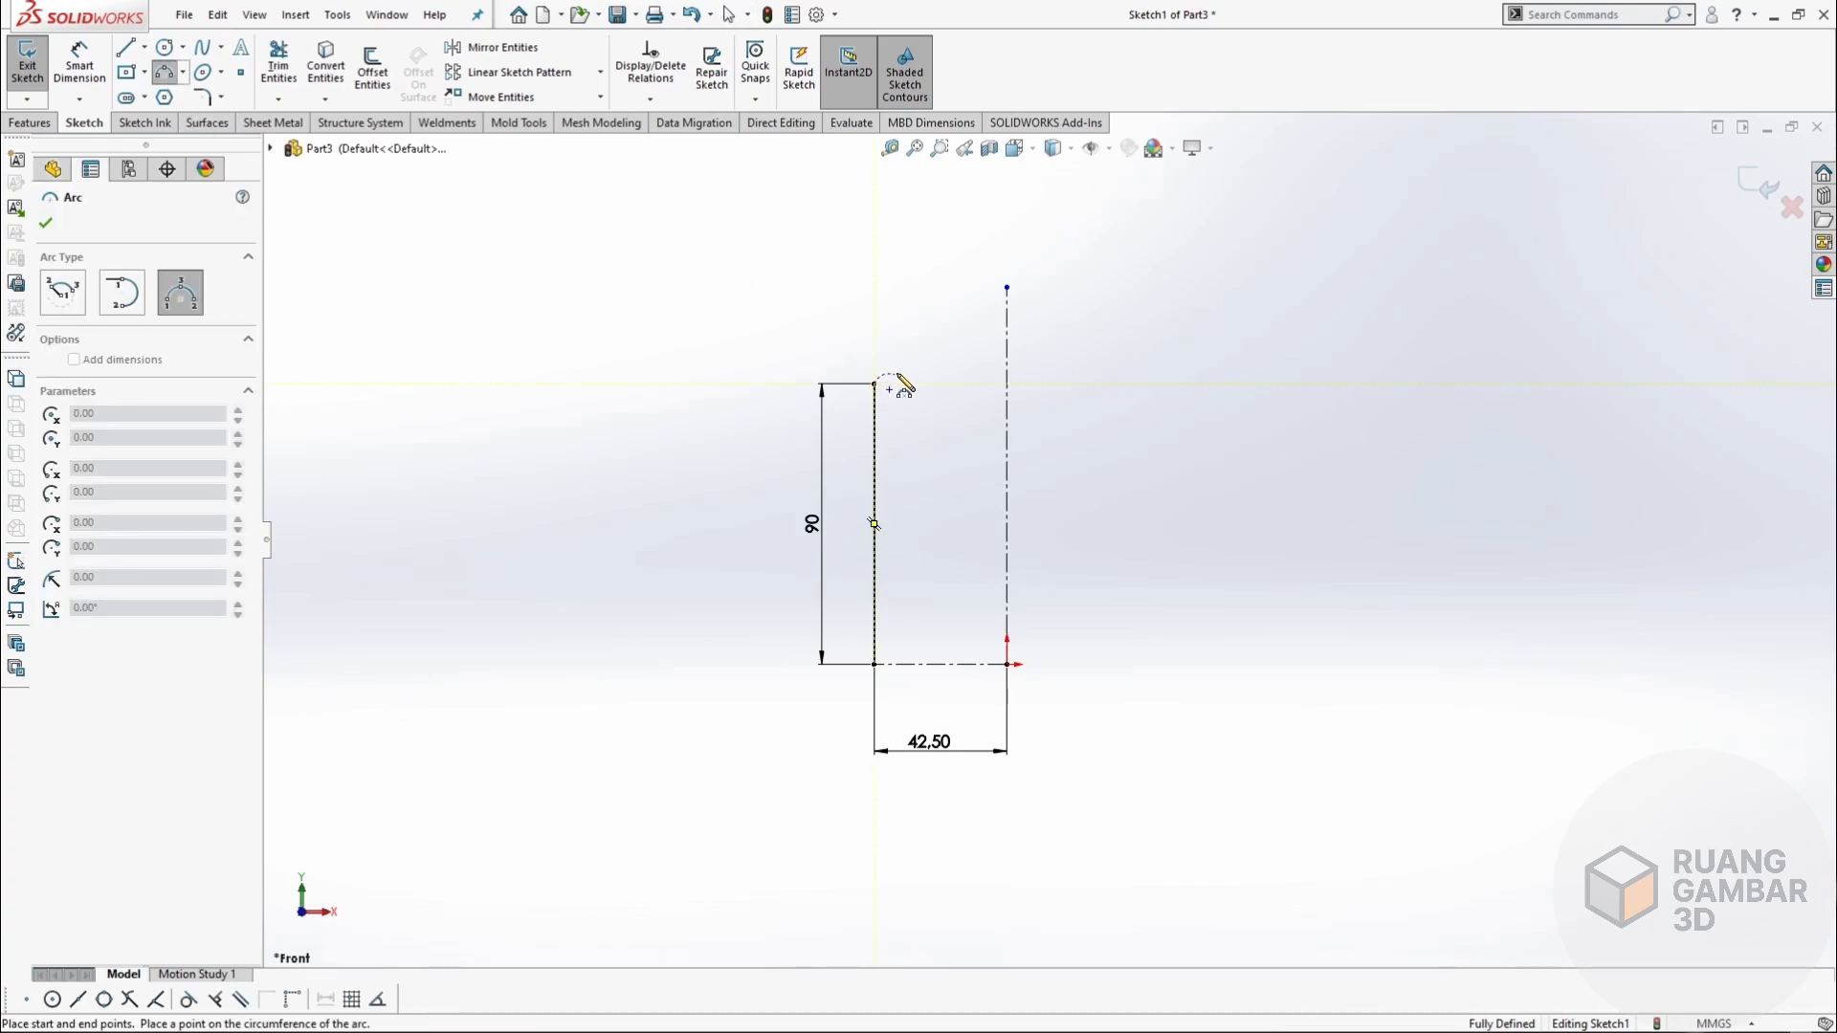
click(1006, 351)
click(946, 363)
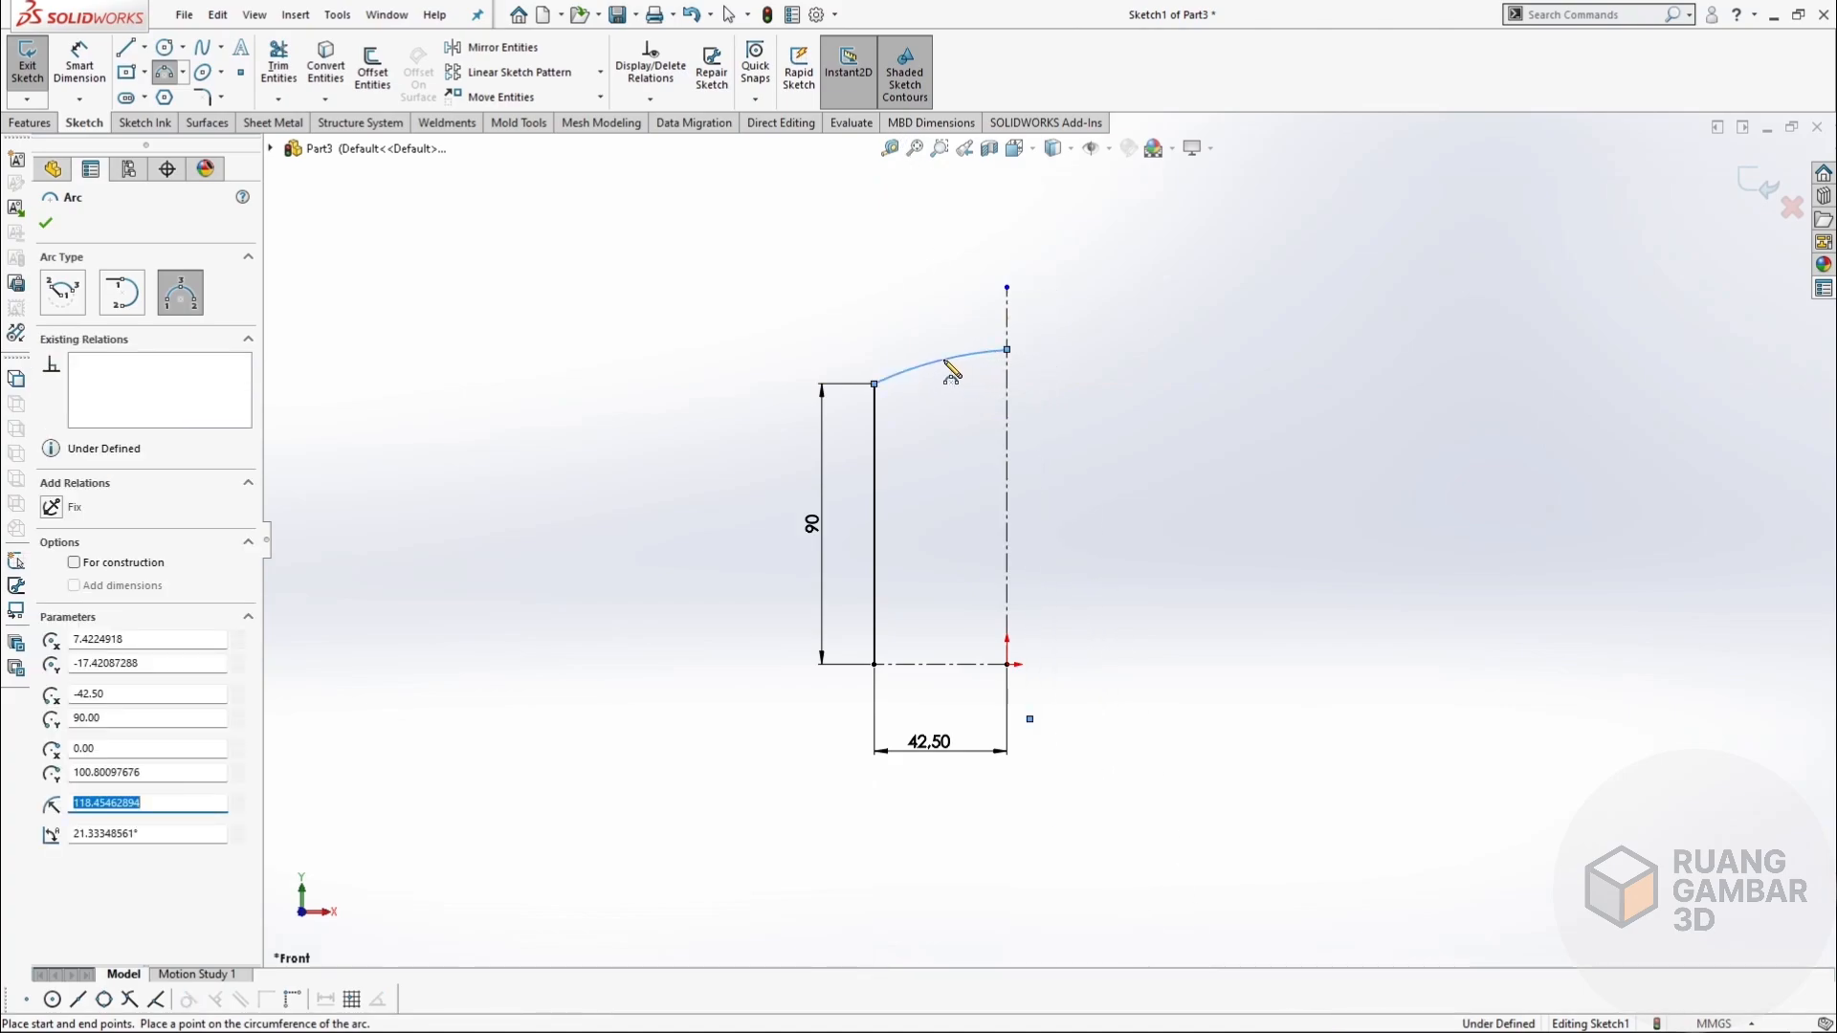
key(Escape)
Draw a short horizontal centerline outward from the arc's endpoint on the vertical centerline, away from the arc.
click(145, 48)
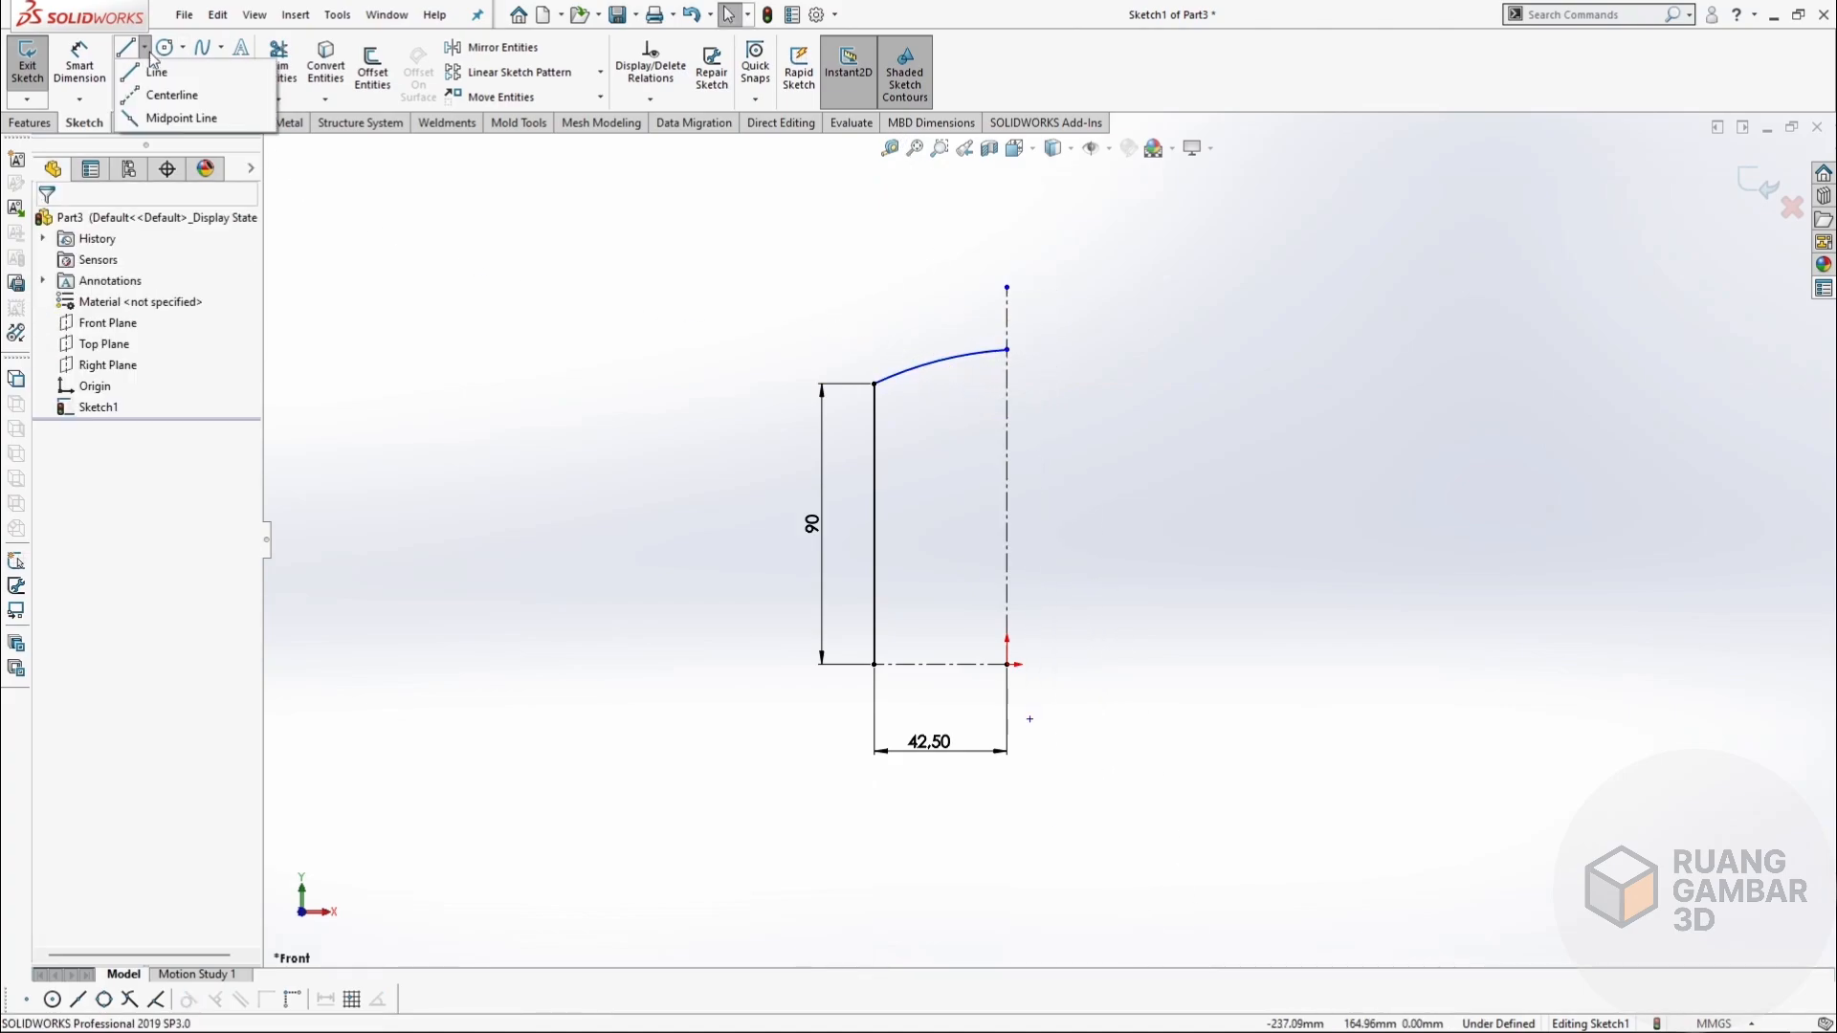
click(162, 96)
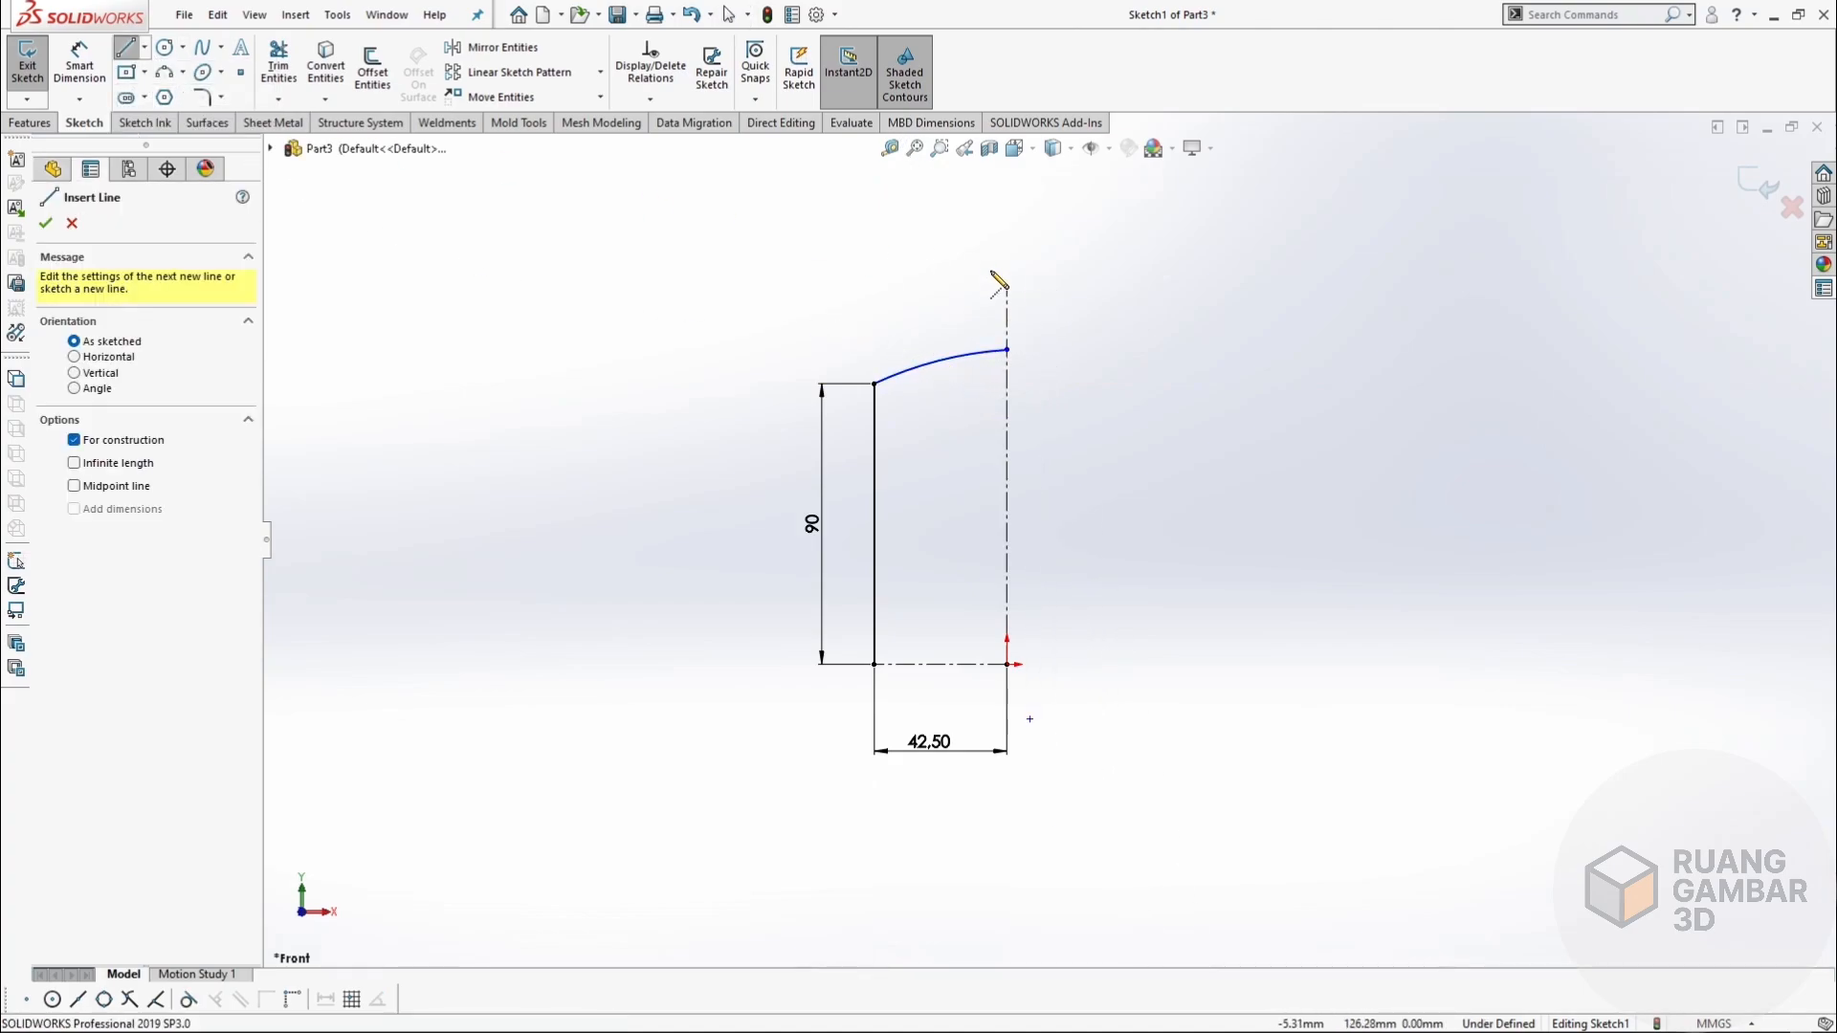
click(1007, 350)
click(1100, 350)
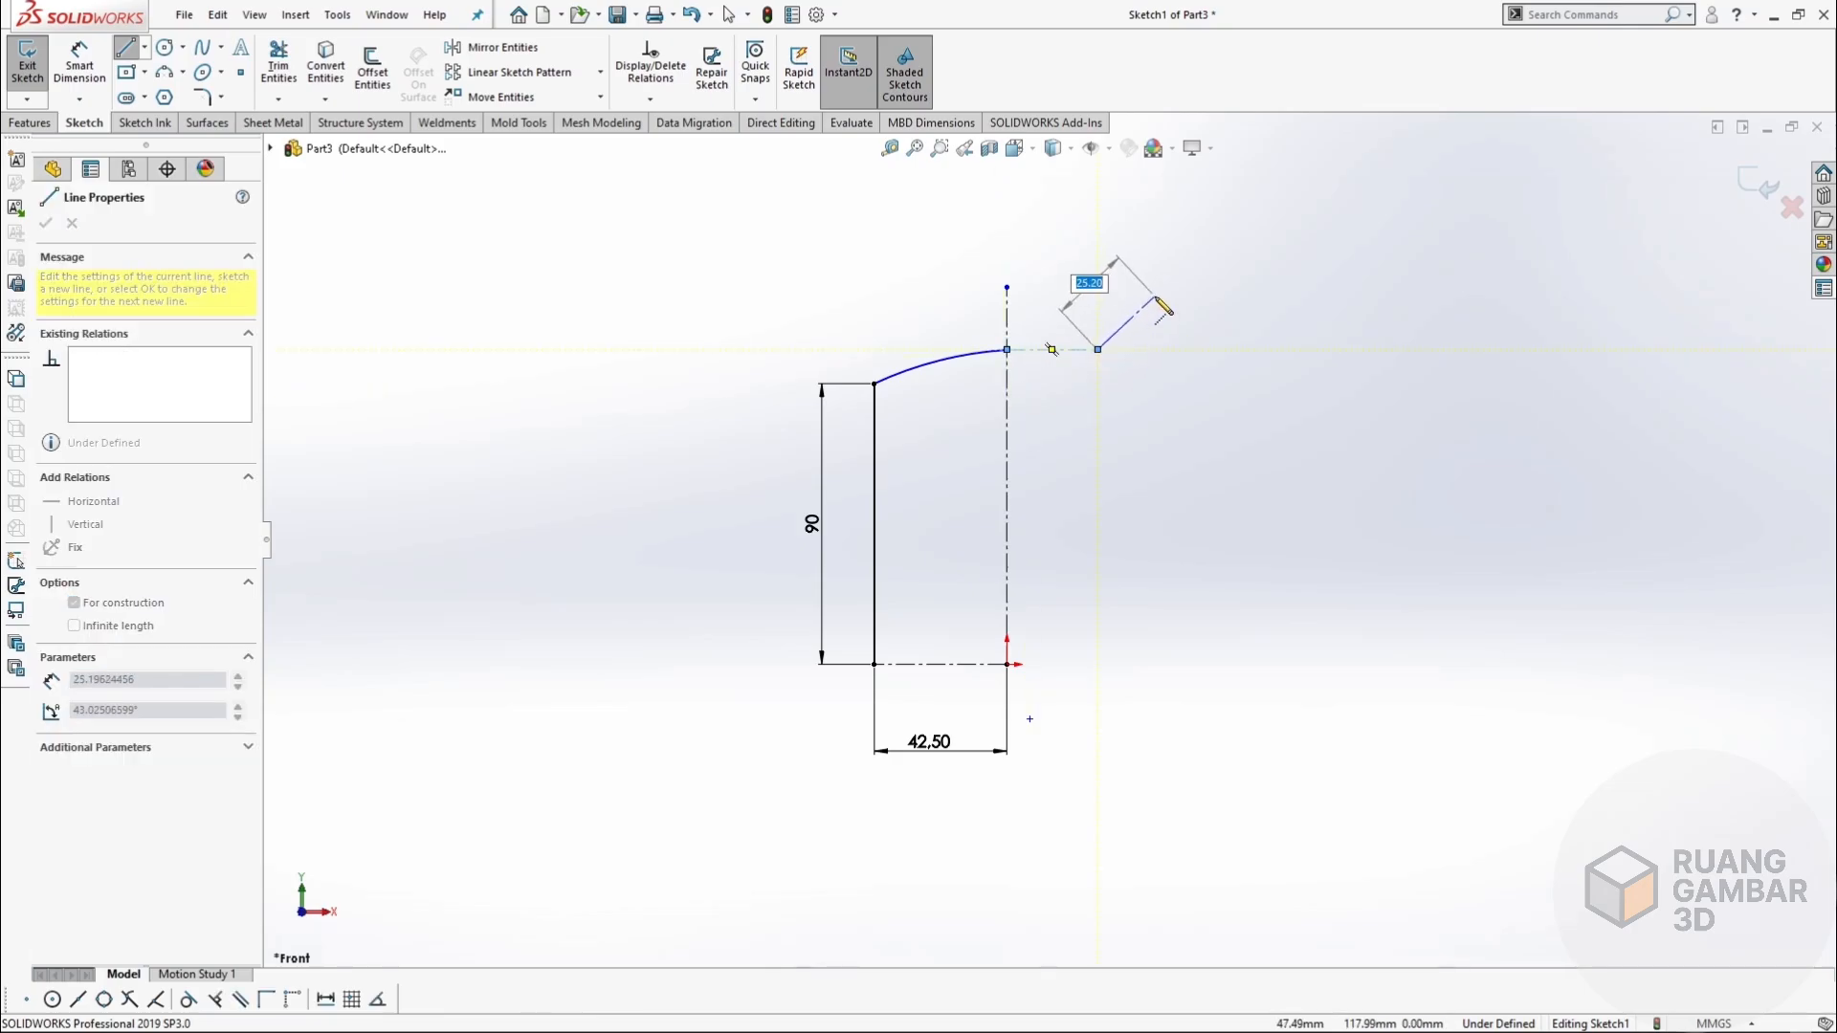
key(Escape)
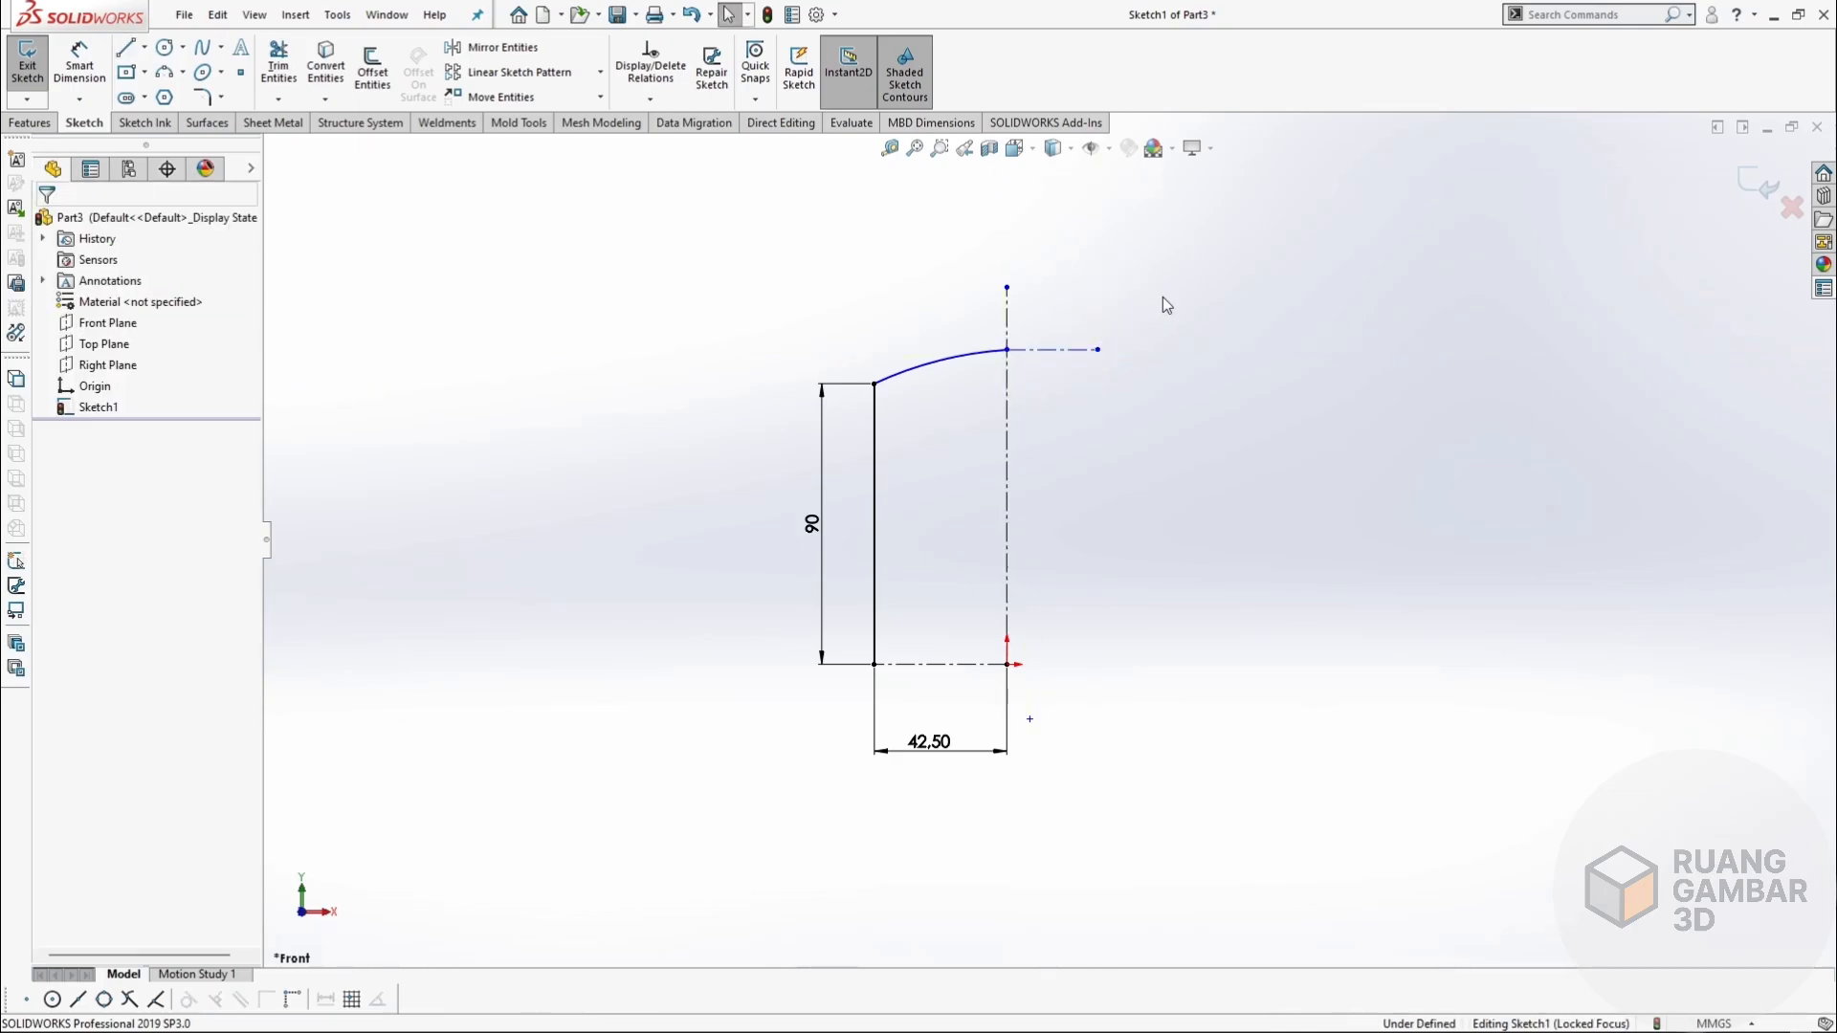
Add a tangent relation between the arc and the short horizontal centerline at its end.
click(978, 353)
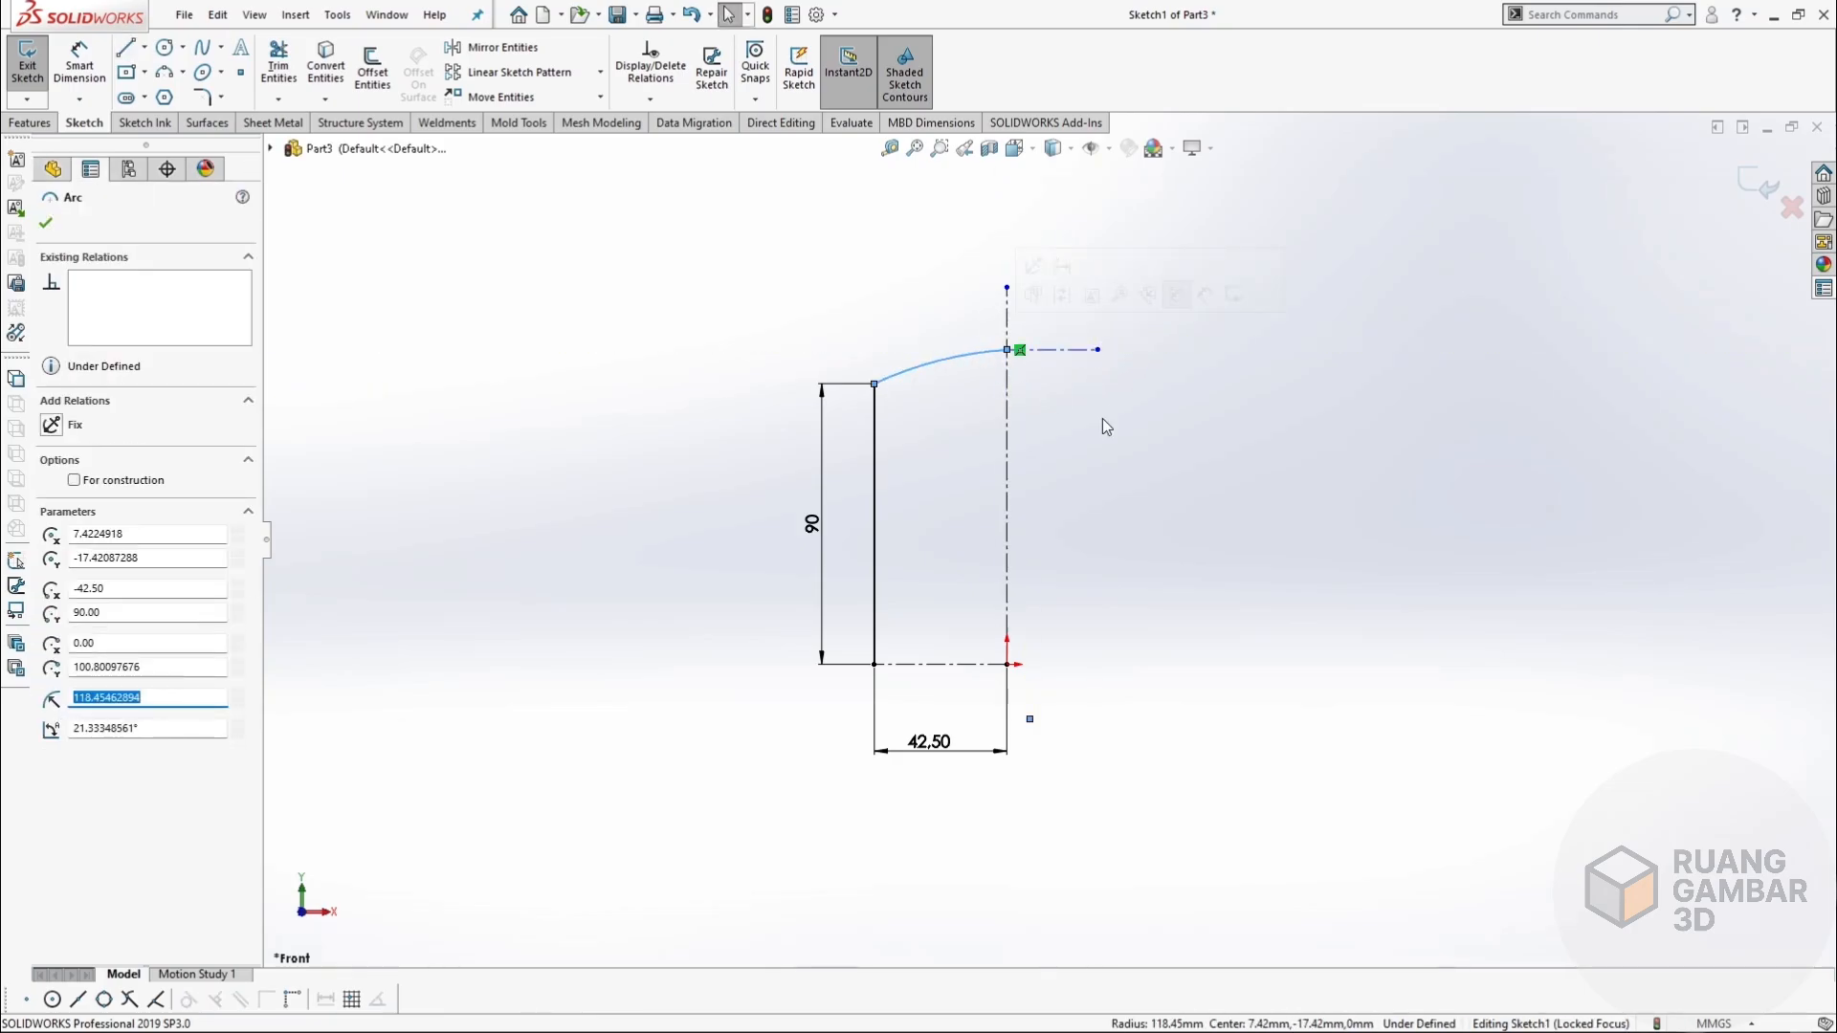
ctrl+click(1077, 353)
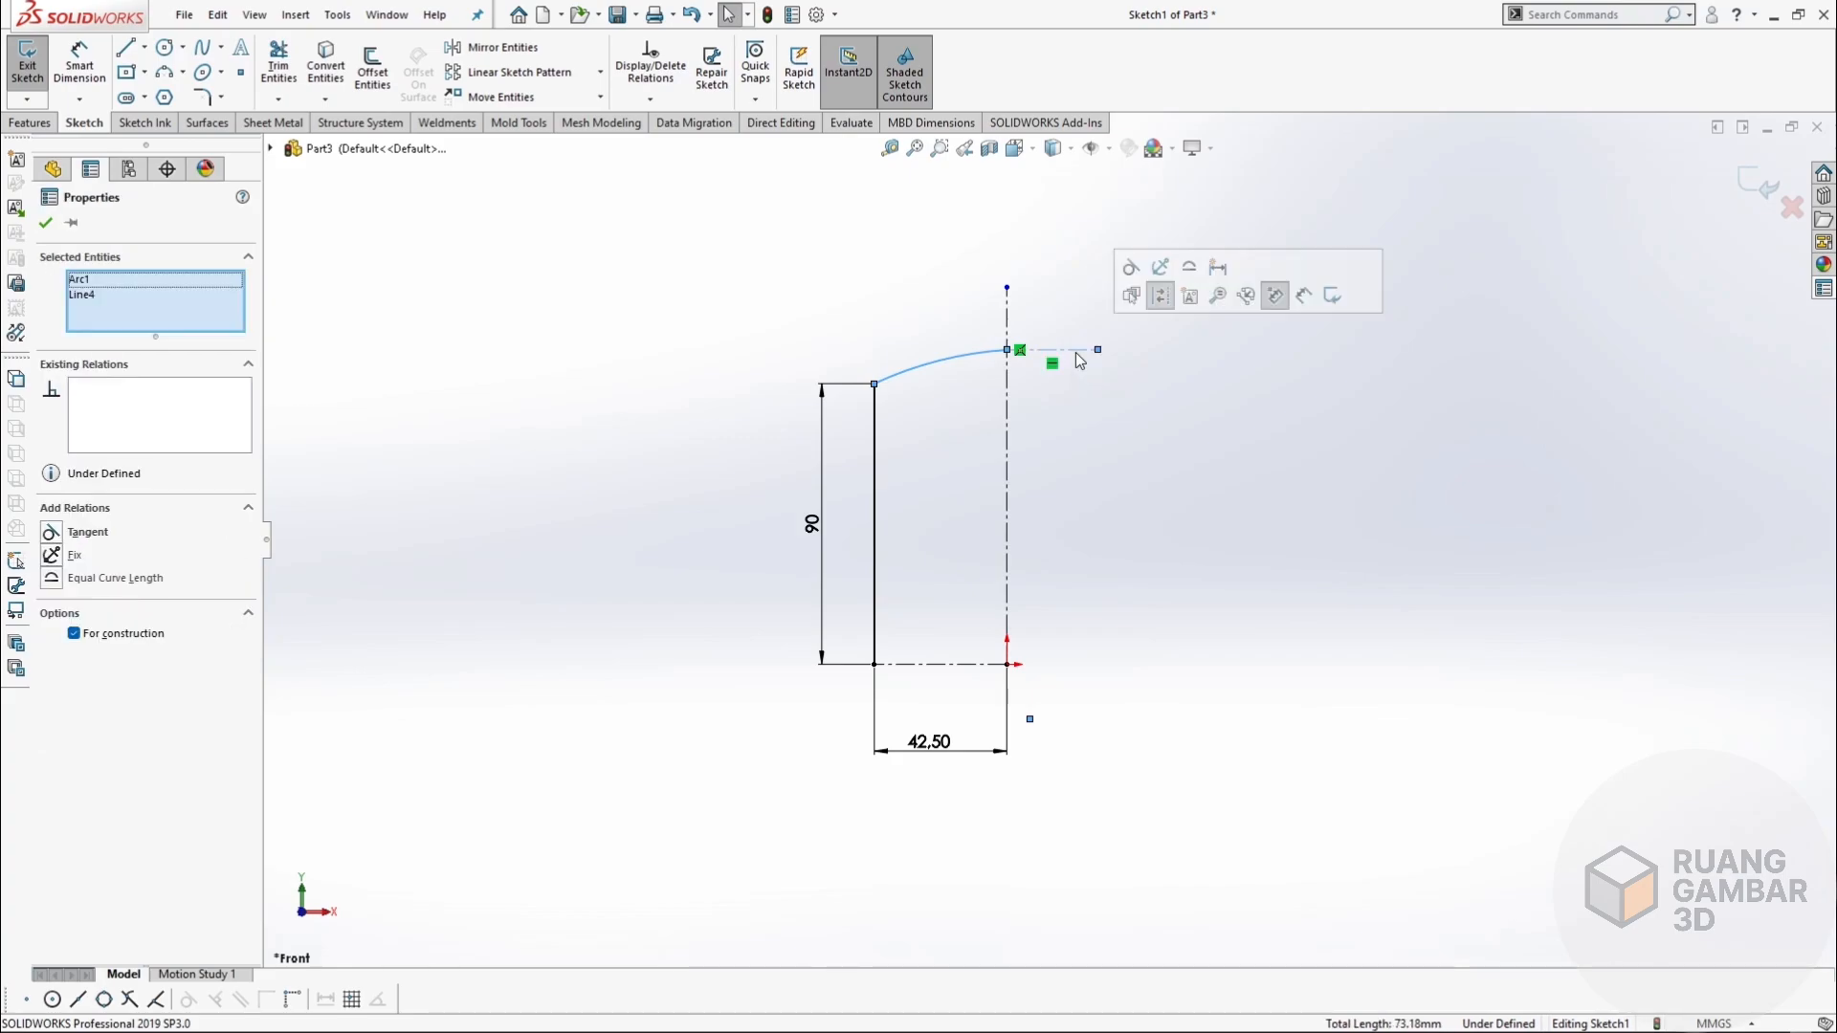
click(53, 534)
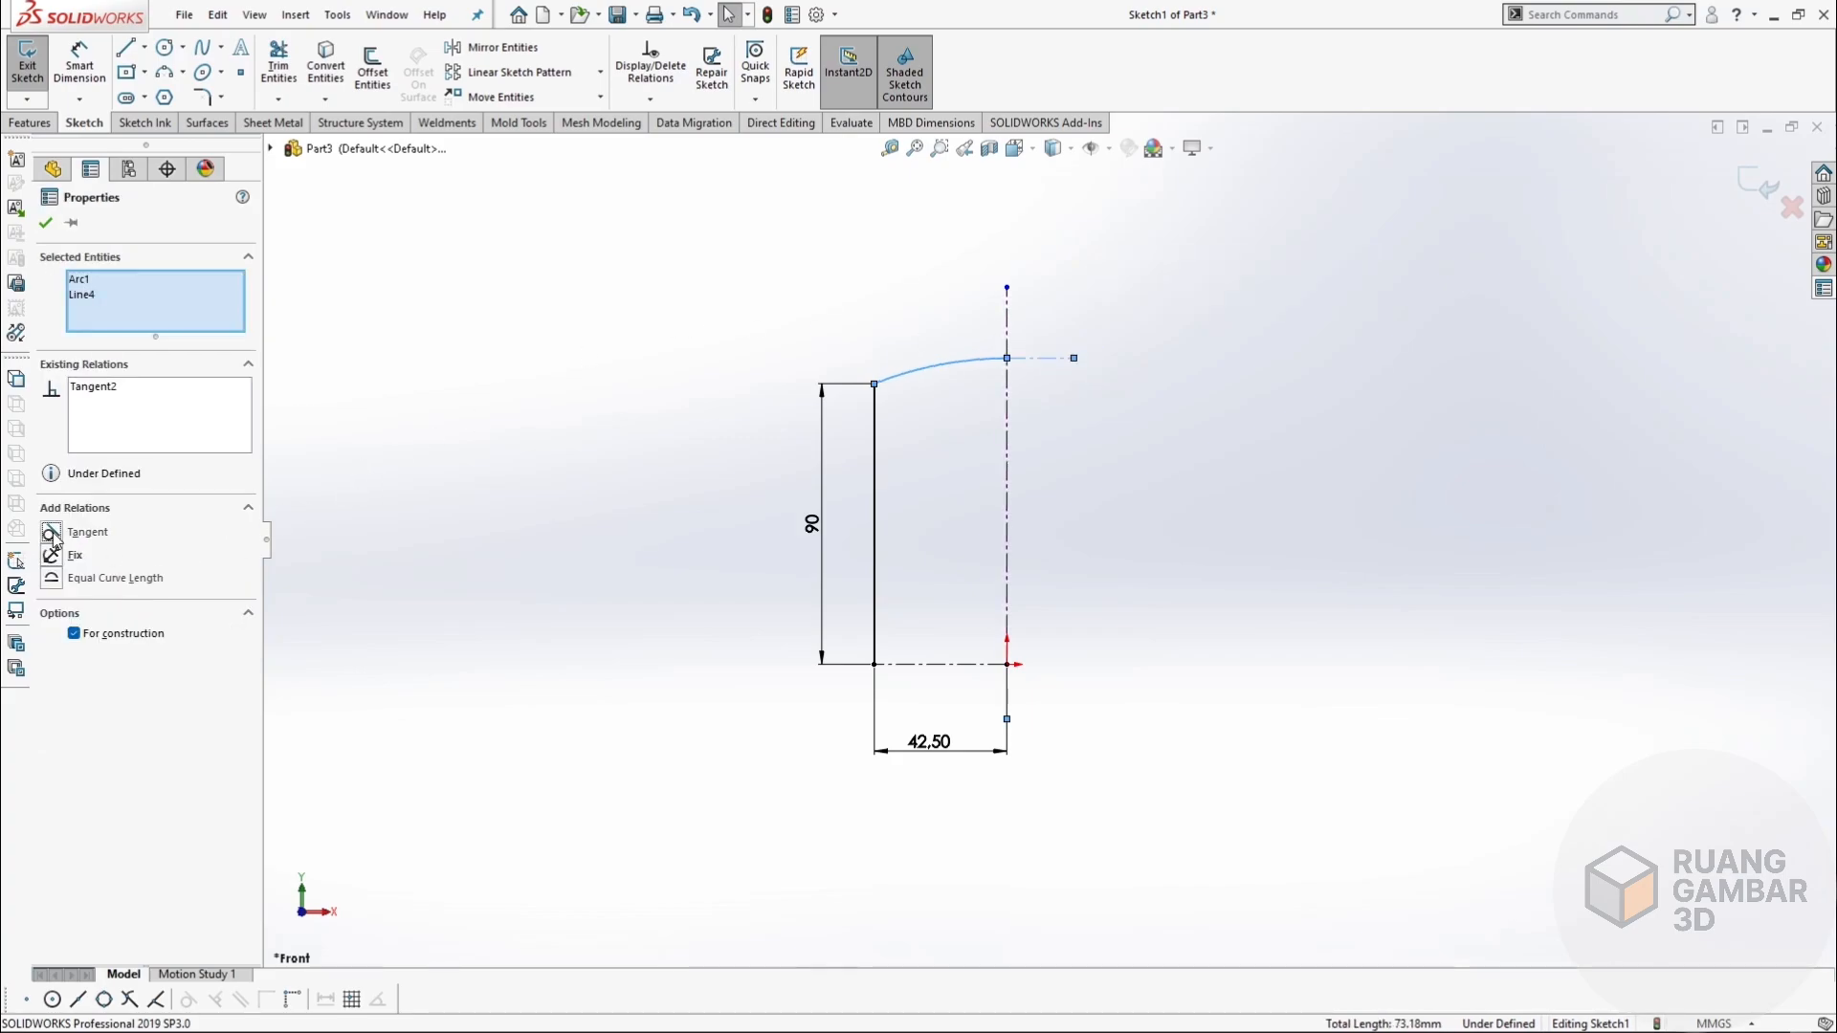
click(472, 406)
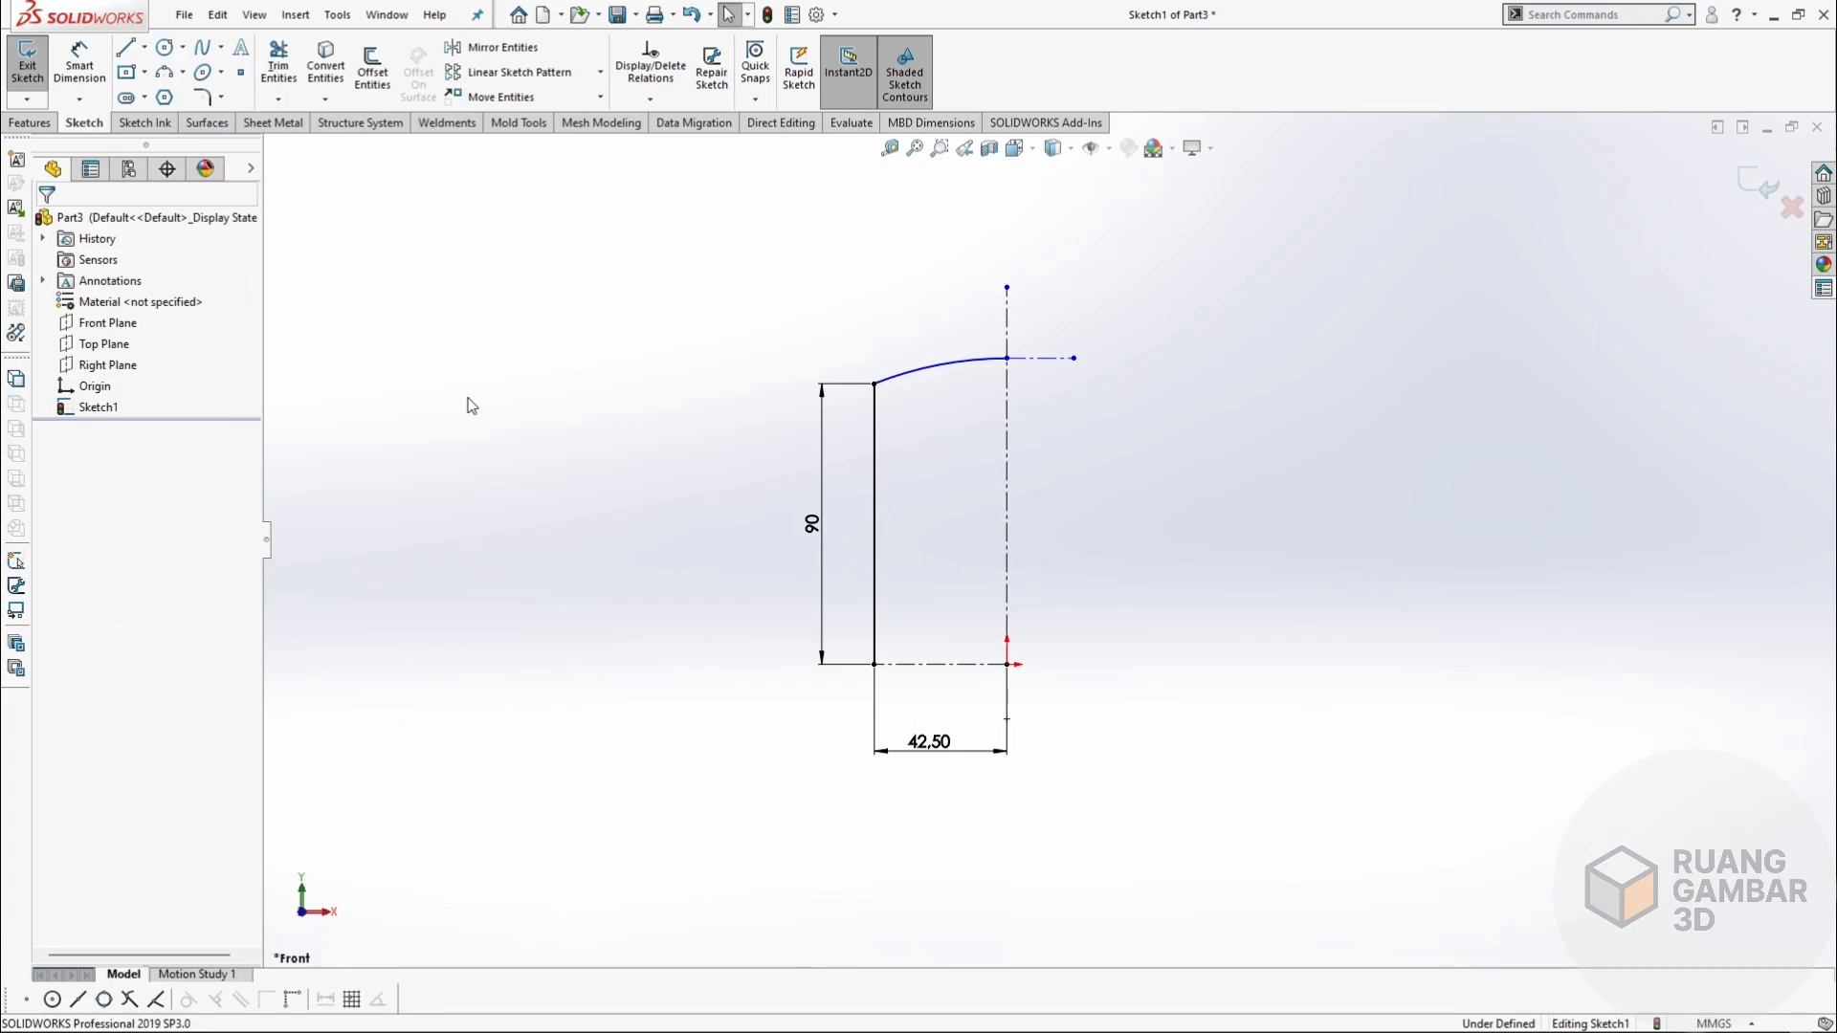
Dimension the vertical distance between the upper and lower horizontal centerlines as 93 mm.
right_drag(562, 455, 567, 383)
click(1048, 359)
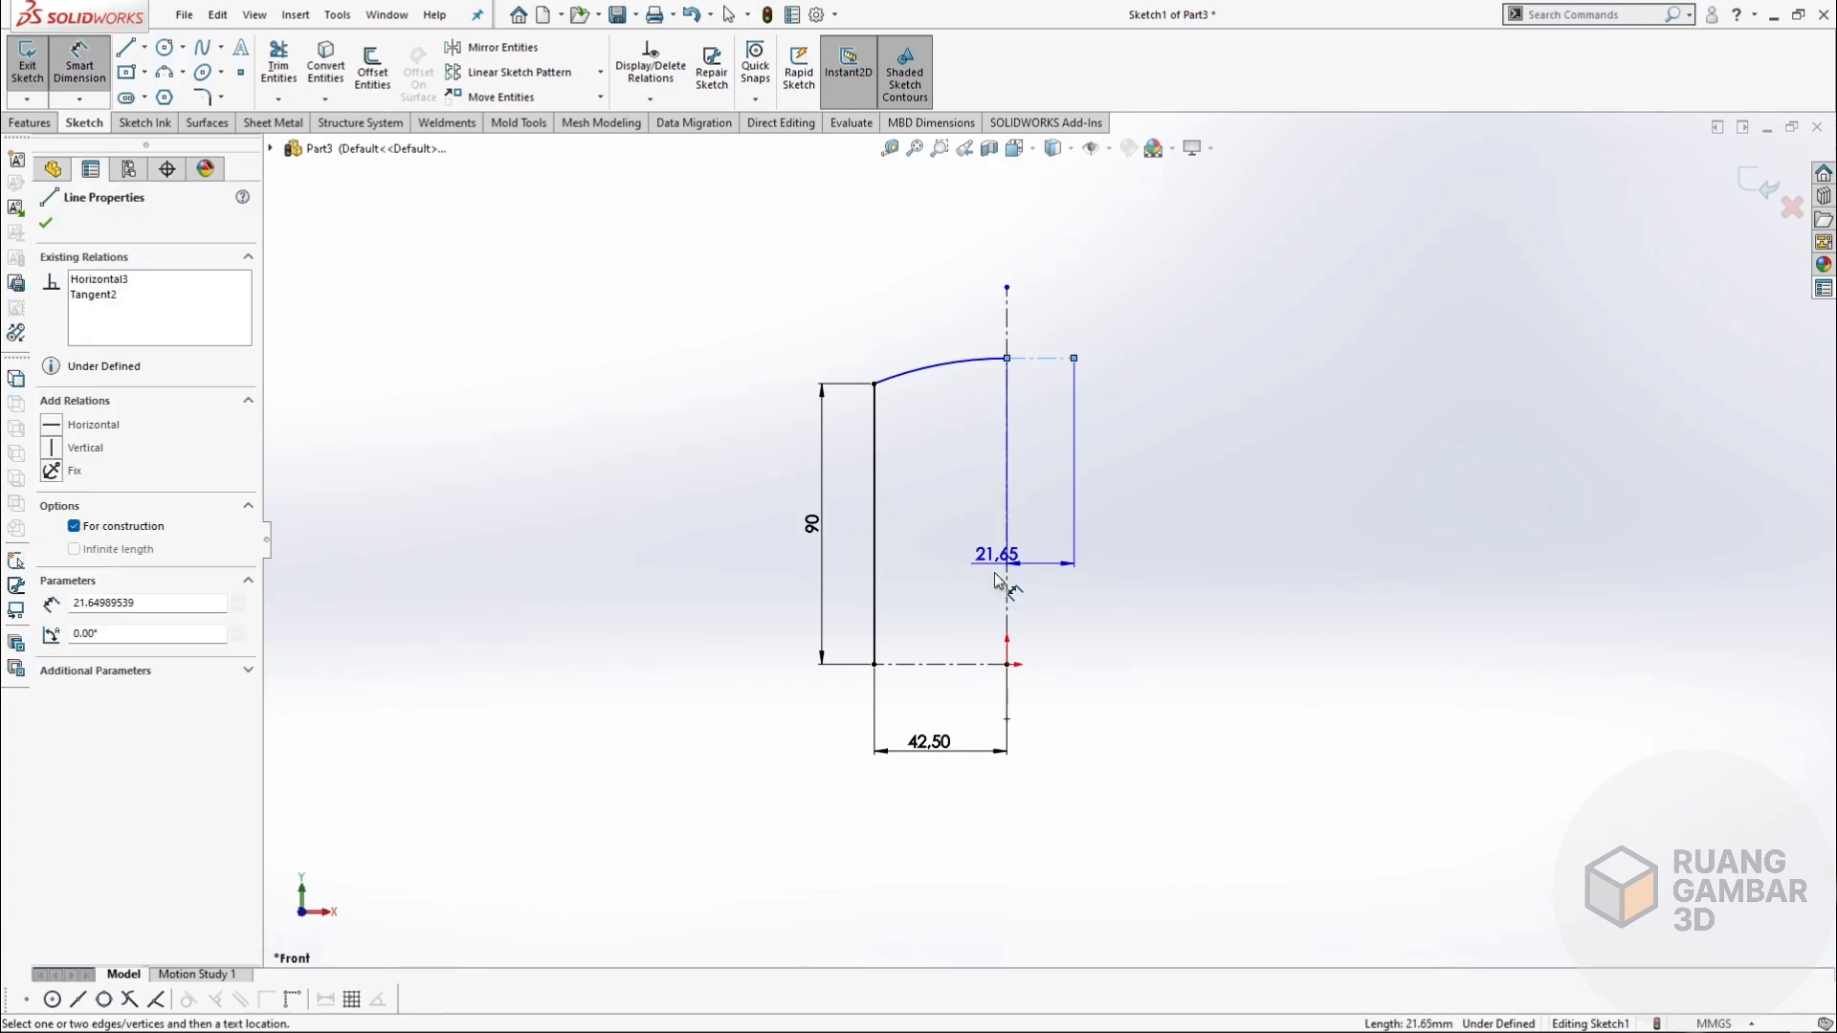
click(953, 664)
click(1191, 521)
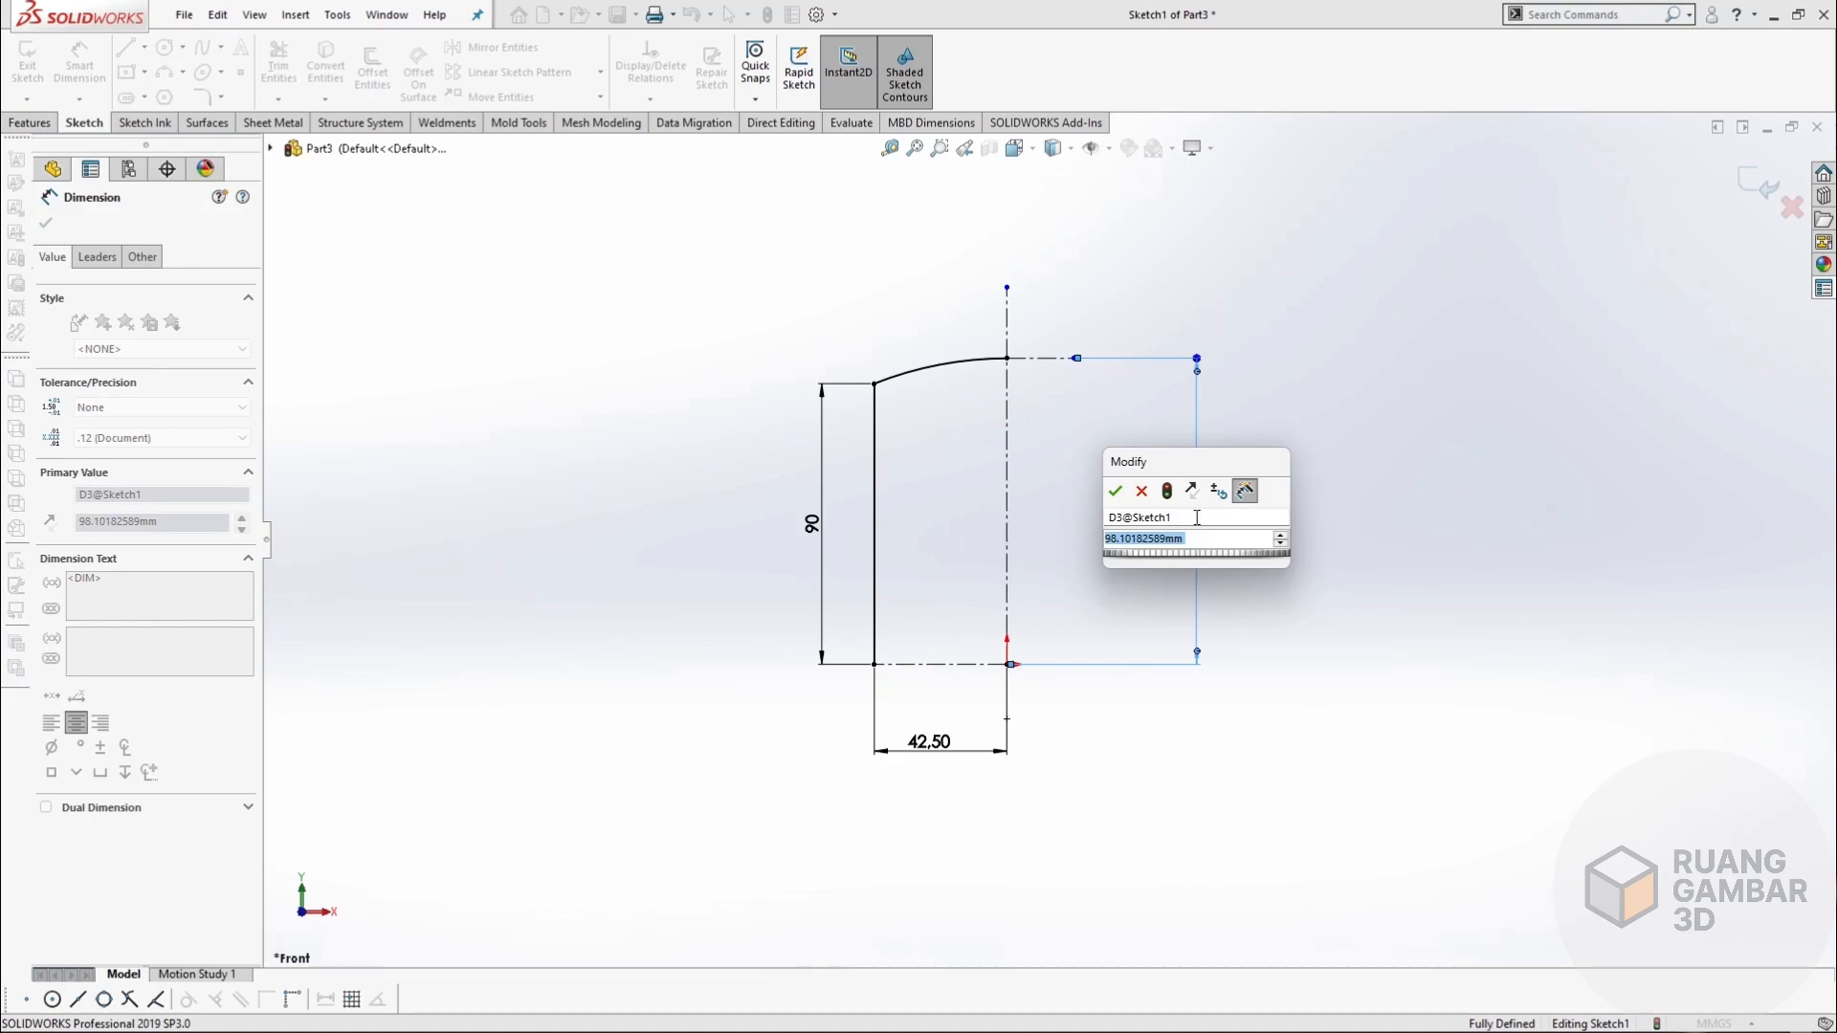
text(97)
key(BackSpace)
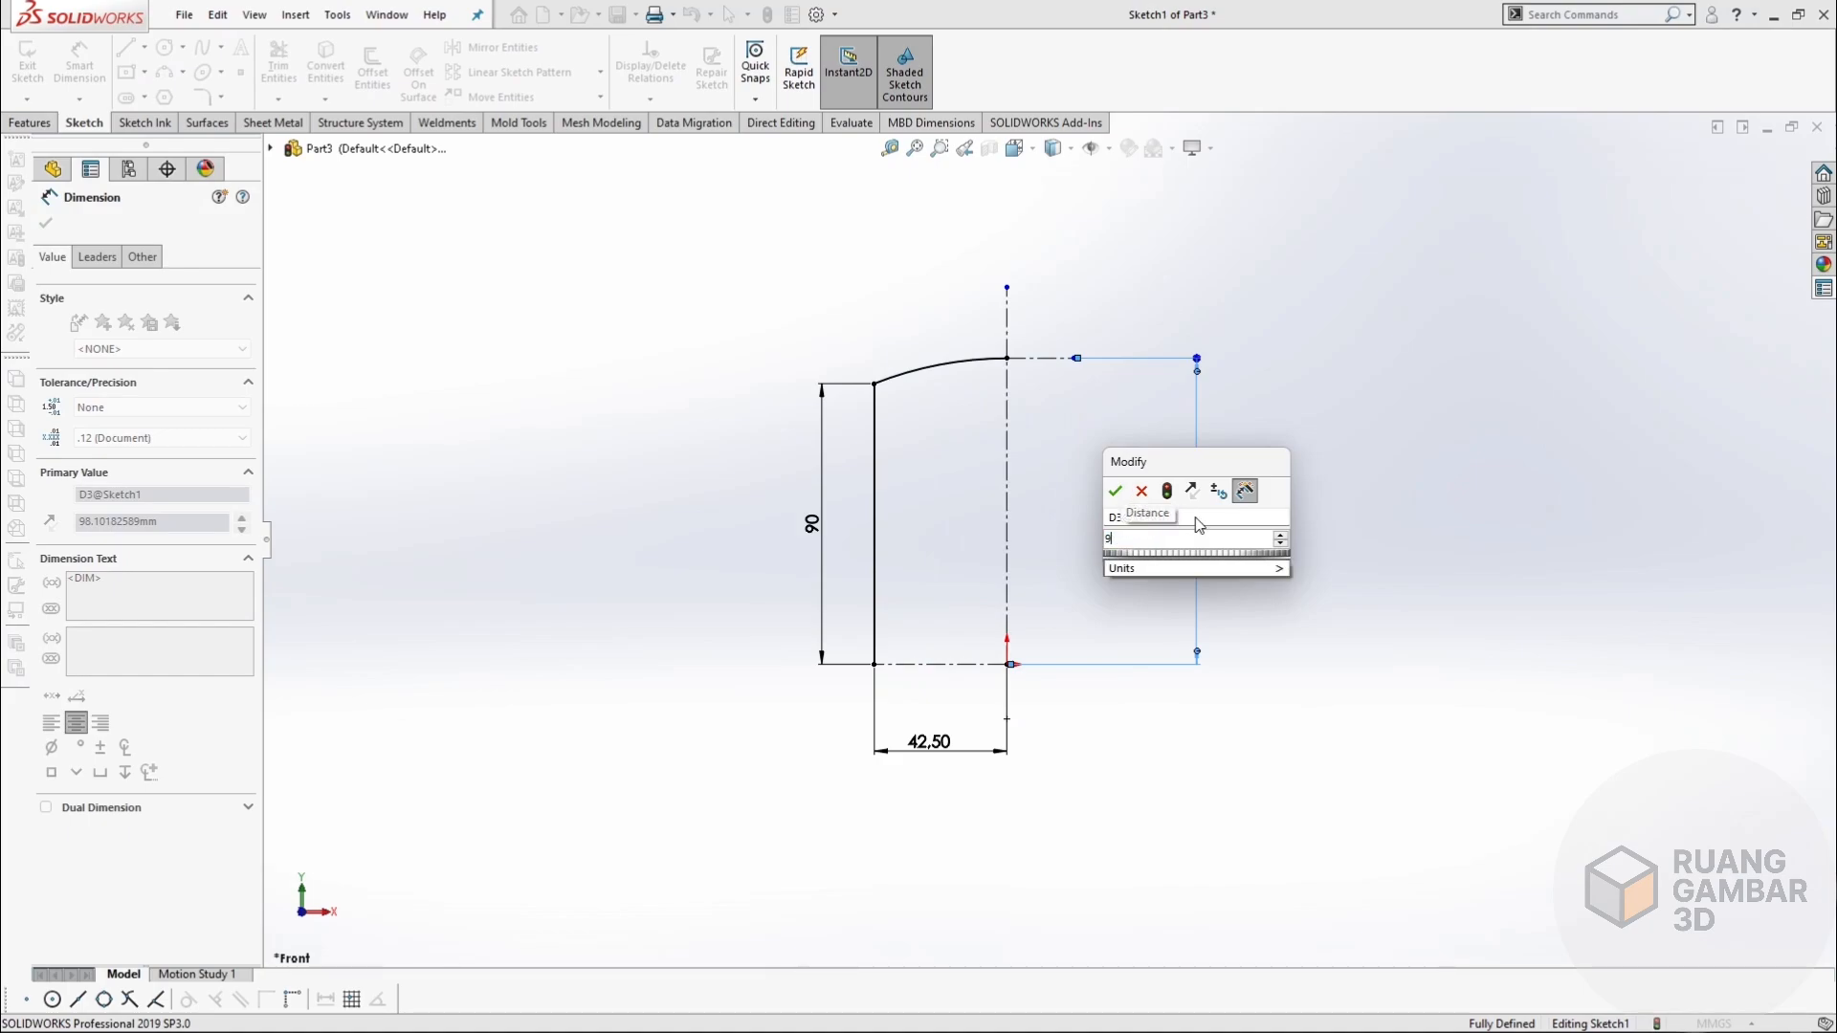
text(3)
key(Return)
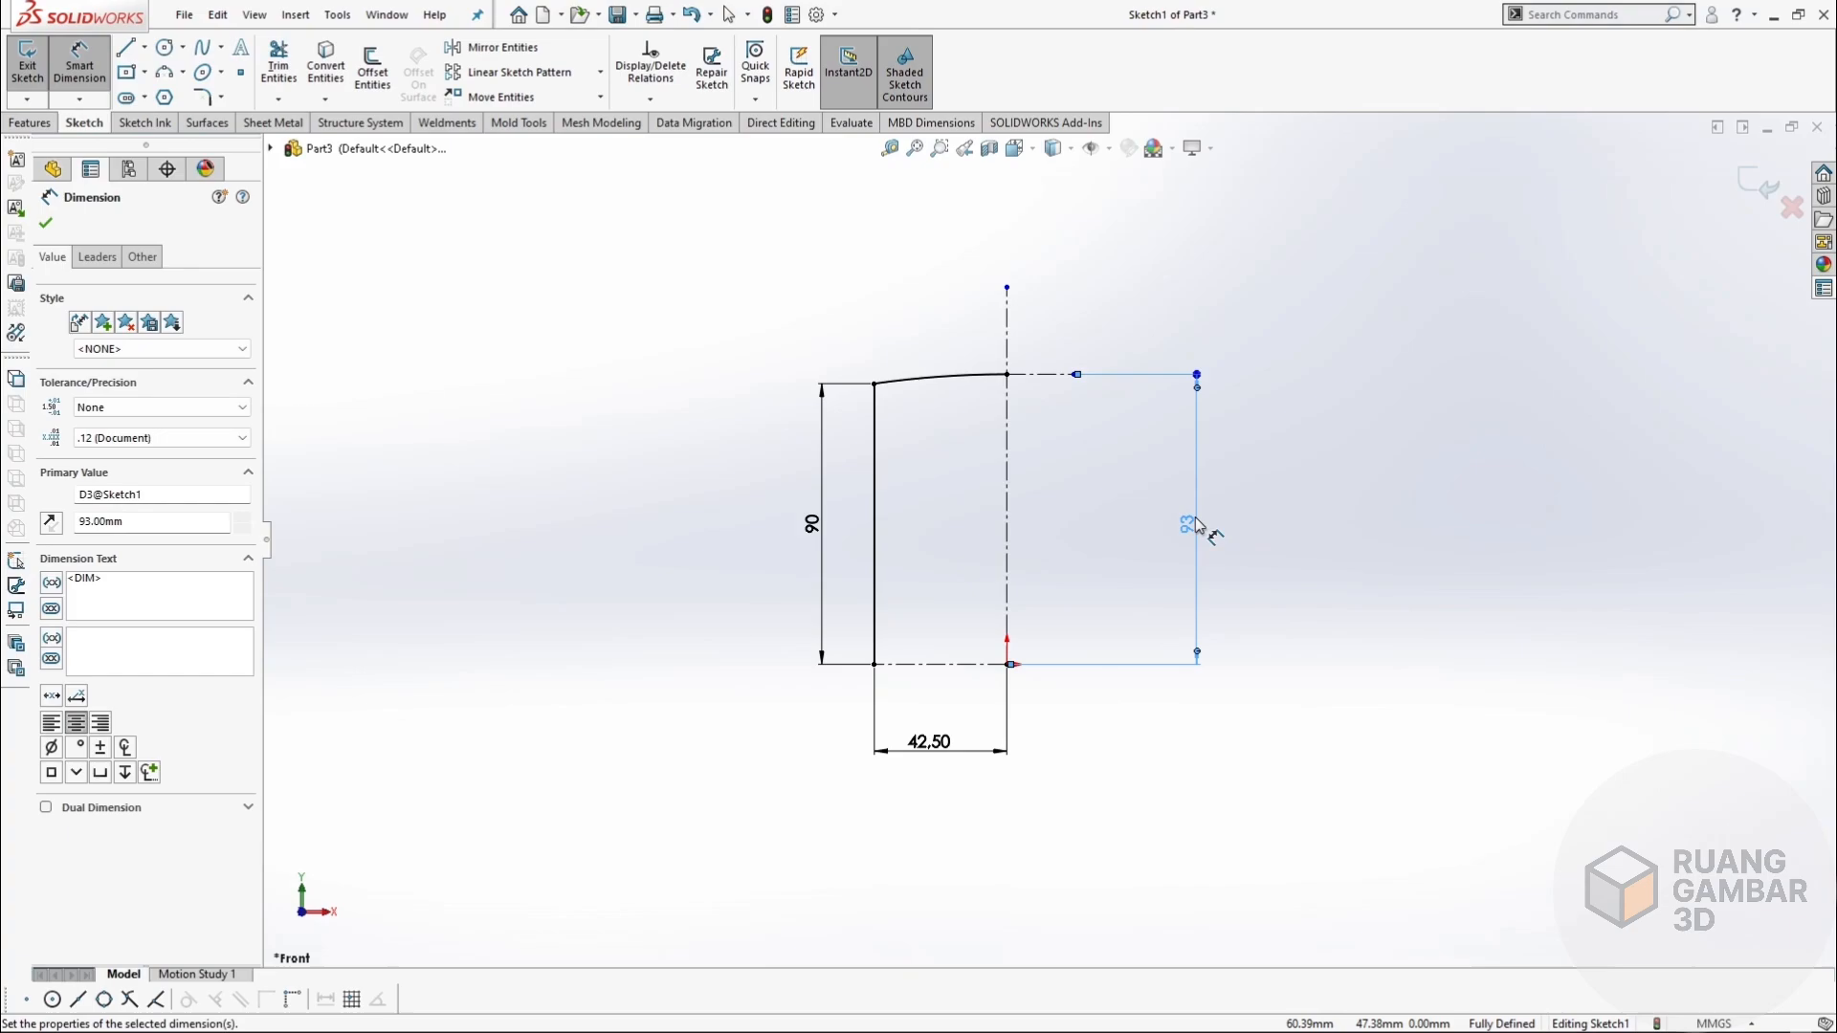
Set the overall height dimension between the two horizontal centerlines to 95 mm.
click(1196, 518)
text(95)
key(Return)
key(Return)
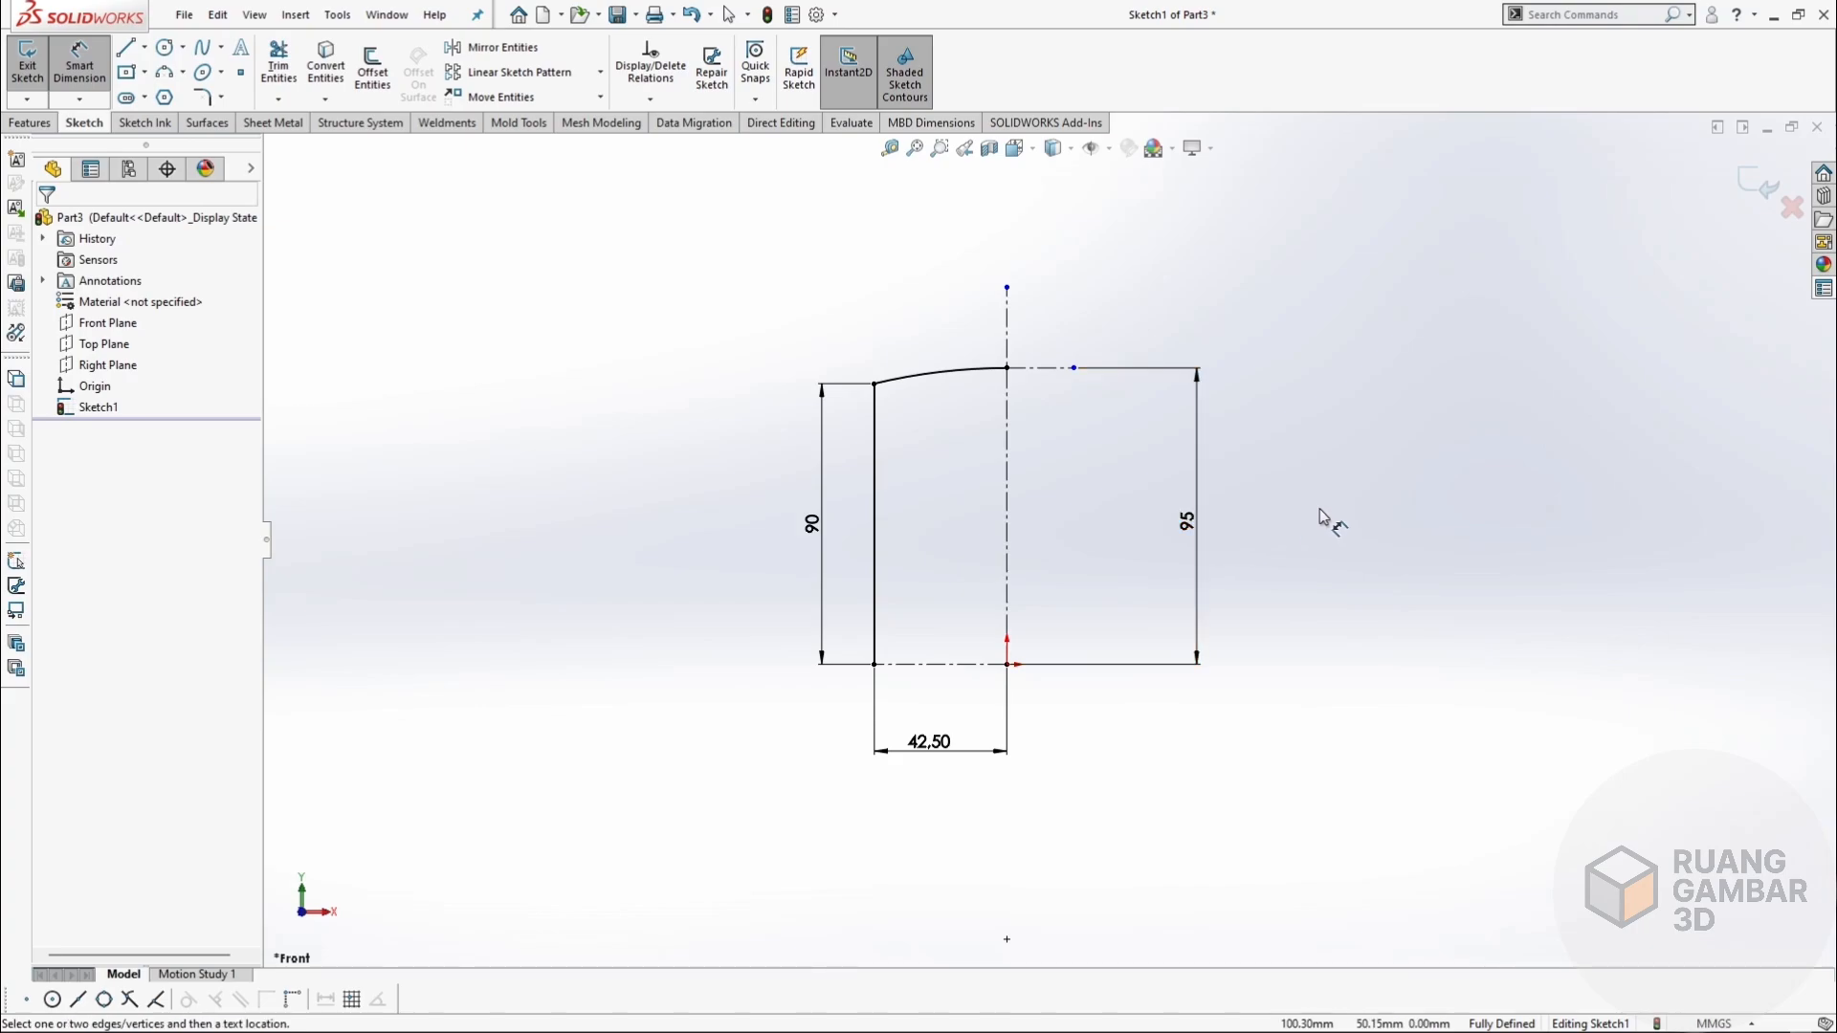
key(Escape)
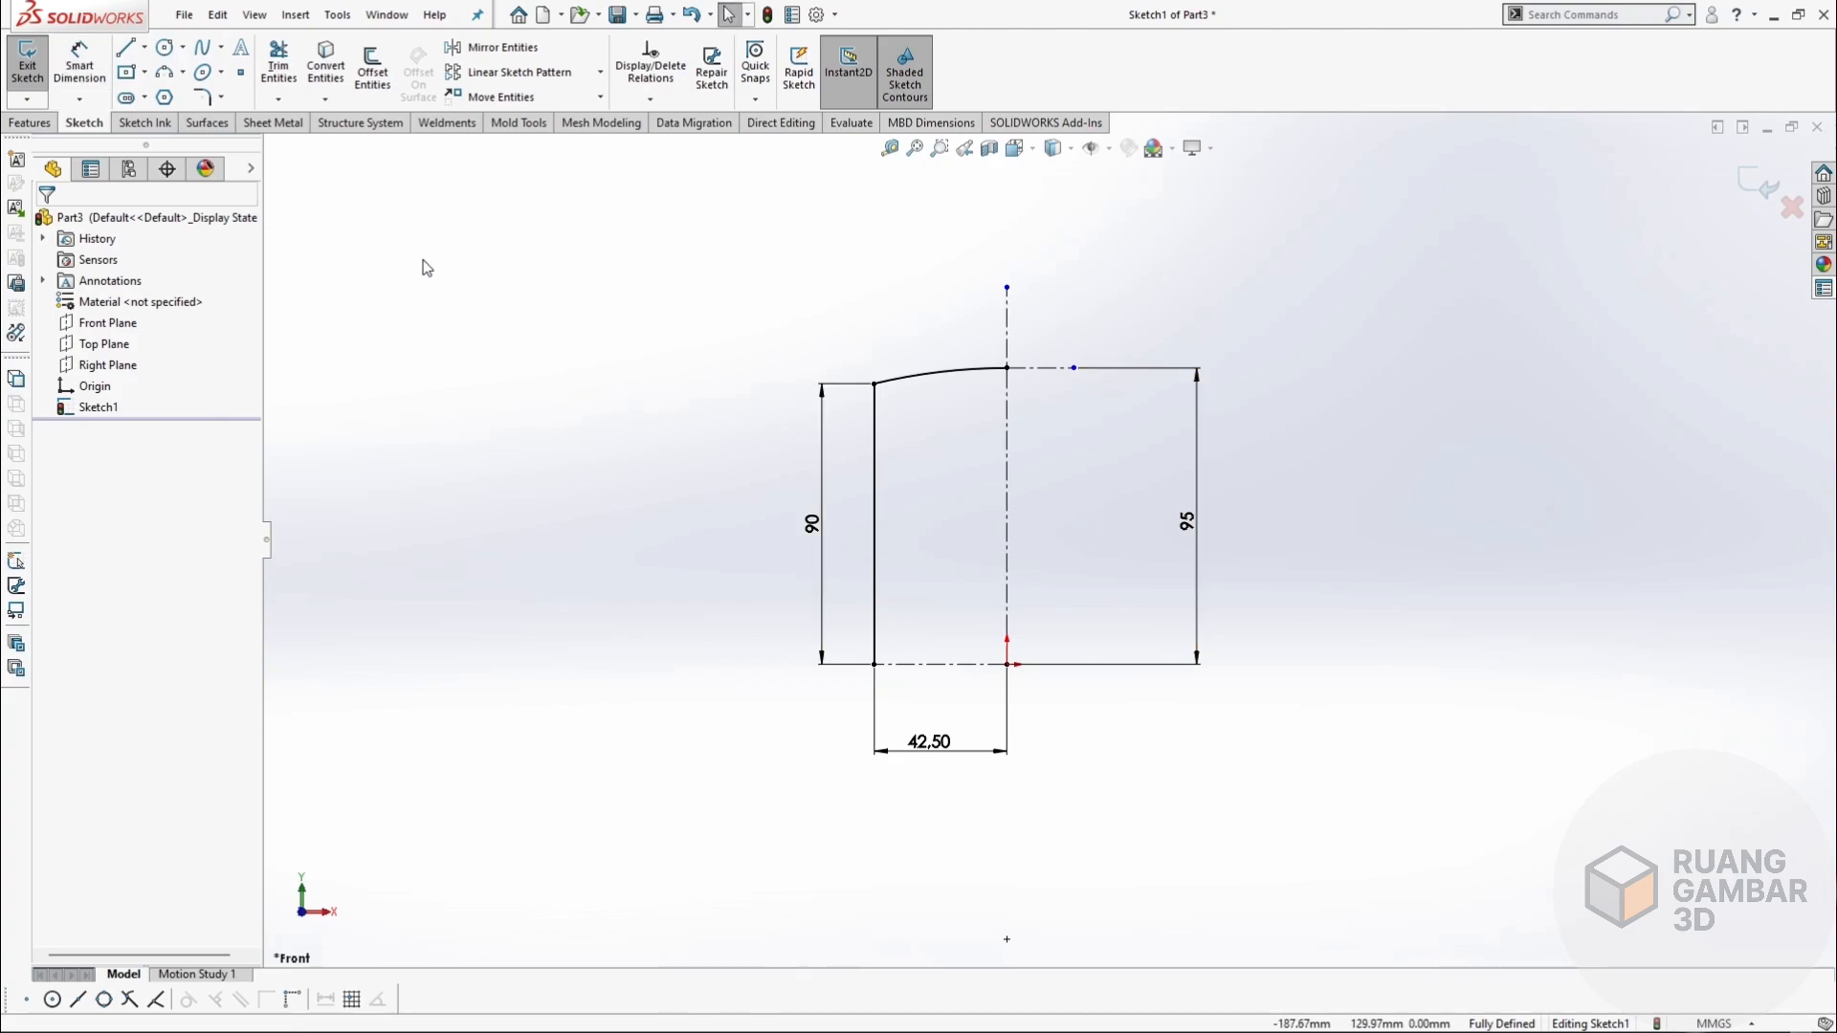
Draw the inner wall outline with lines from the dome's apex down, across and down to the base, closing at the outer wall's lower end.
click(132, 55)
click(1006, 367)
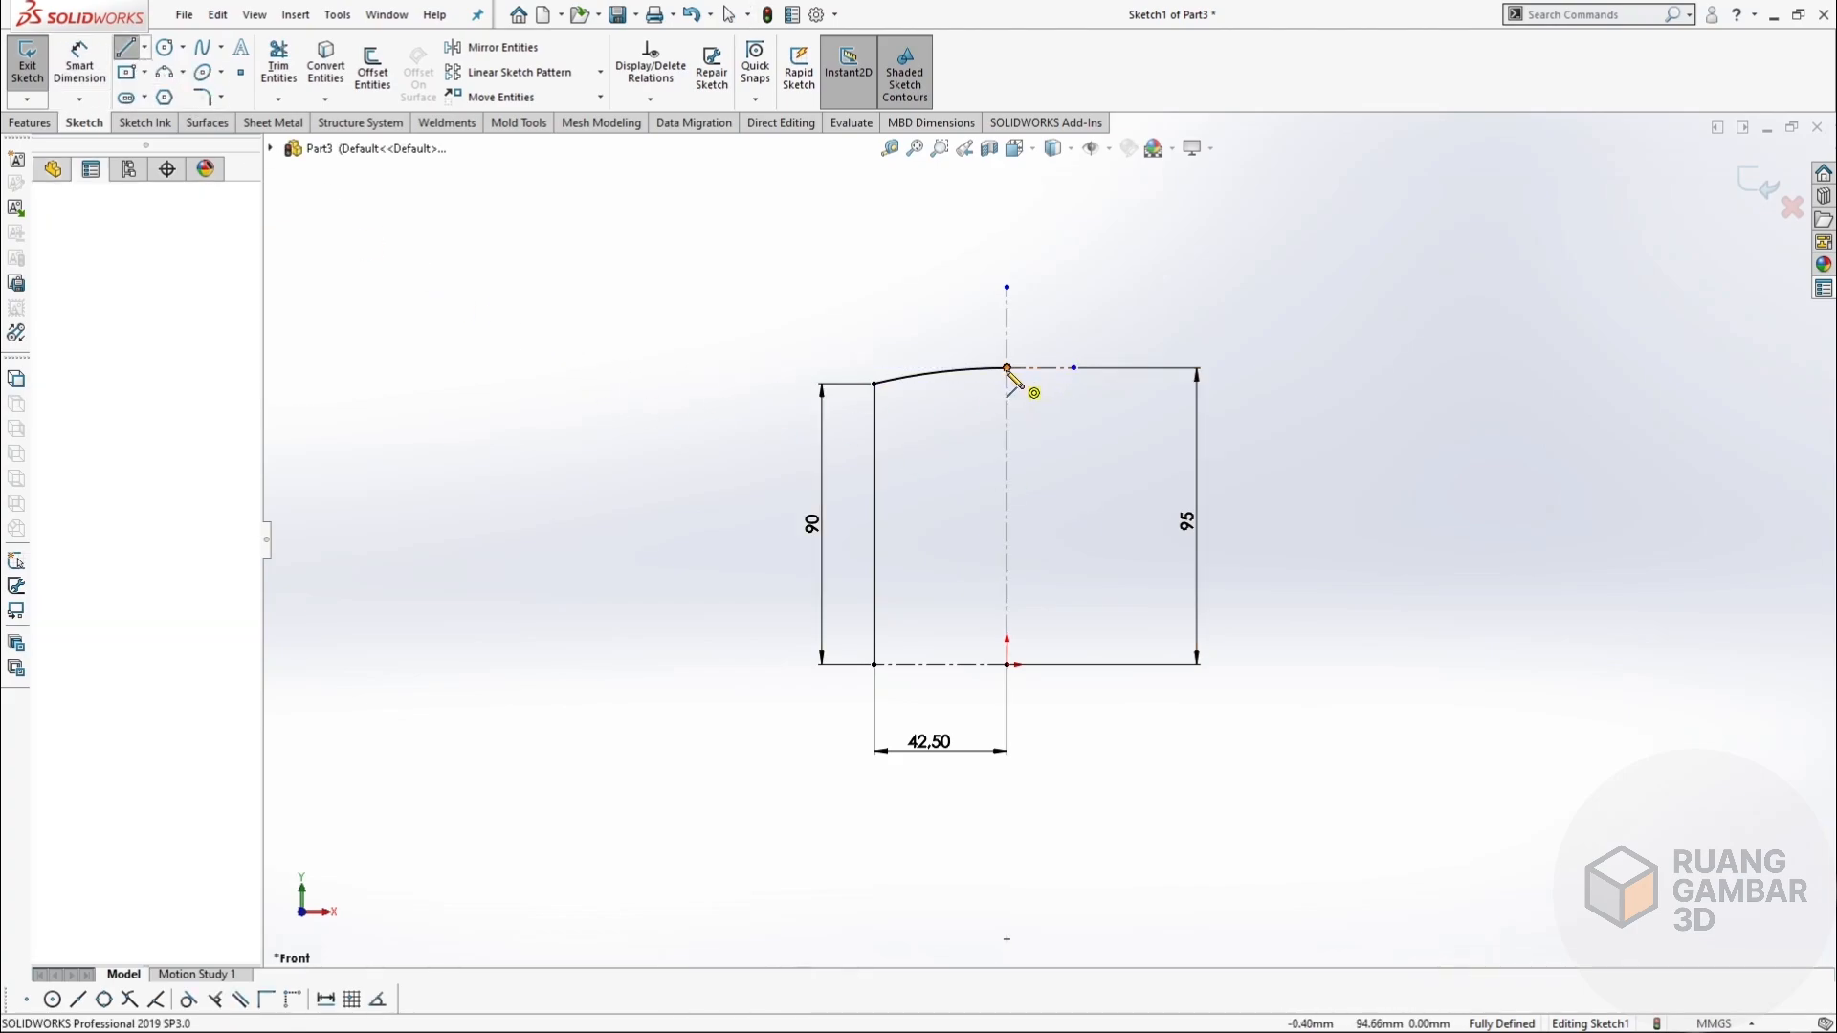
click(1007, 395)
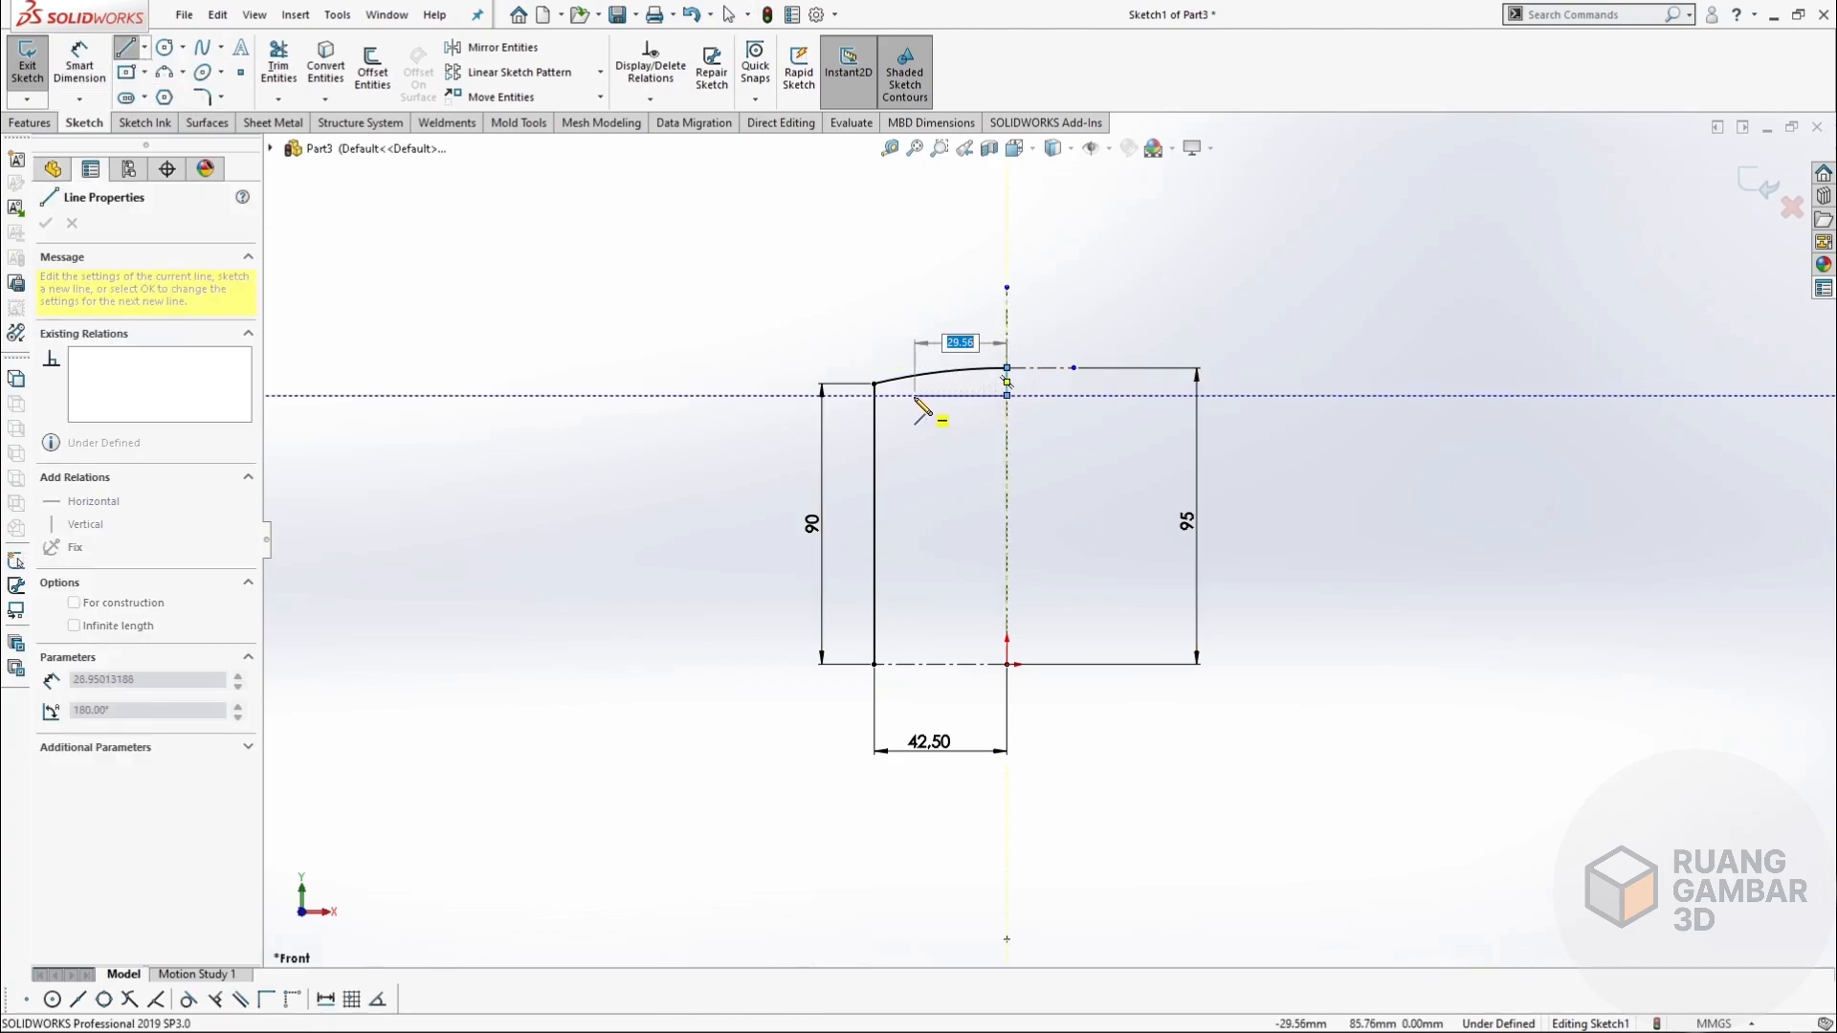
click(892, 395)
click(893, 664)
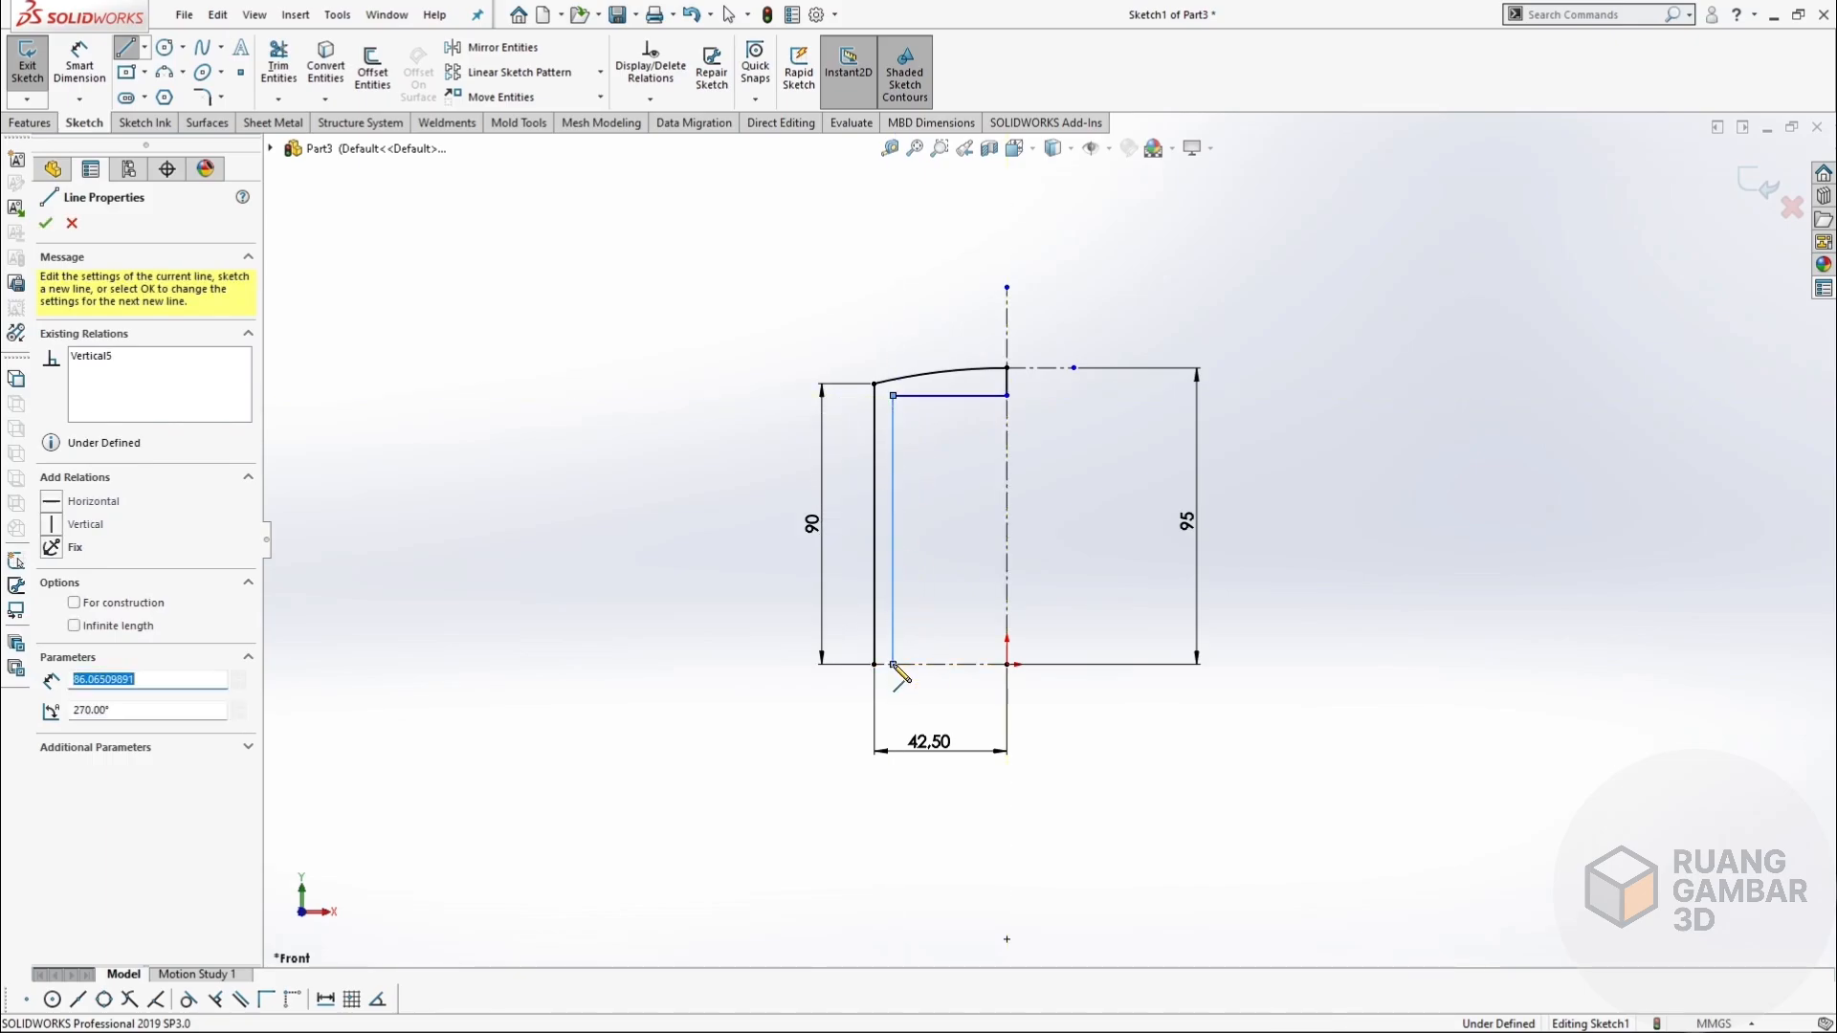
click(874, 665)
key(Escape)
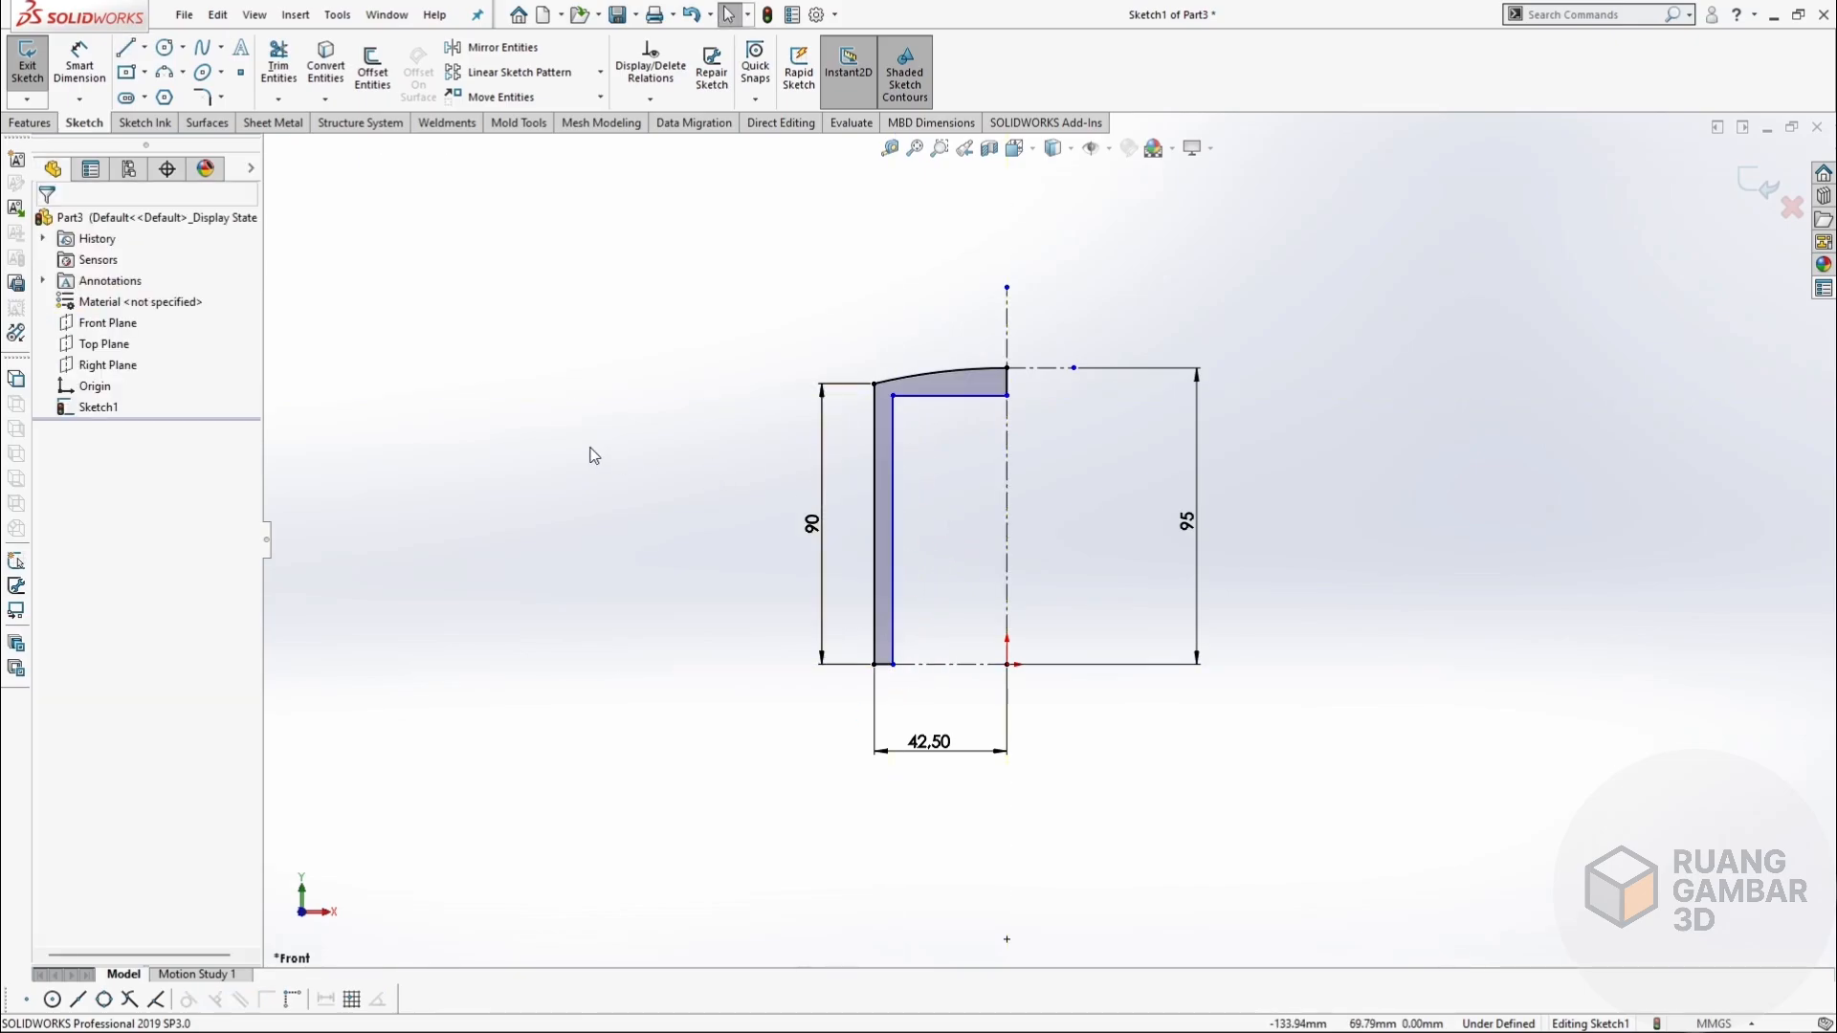
Dimension the vertical distance from the outer wall's upper corner to the inner horizontal line as 7.3 mm.
key(d)
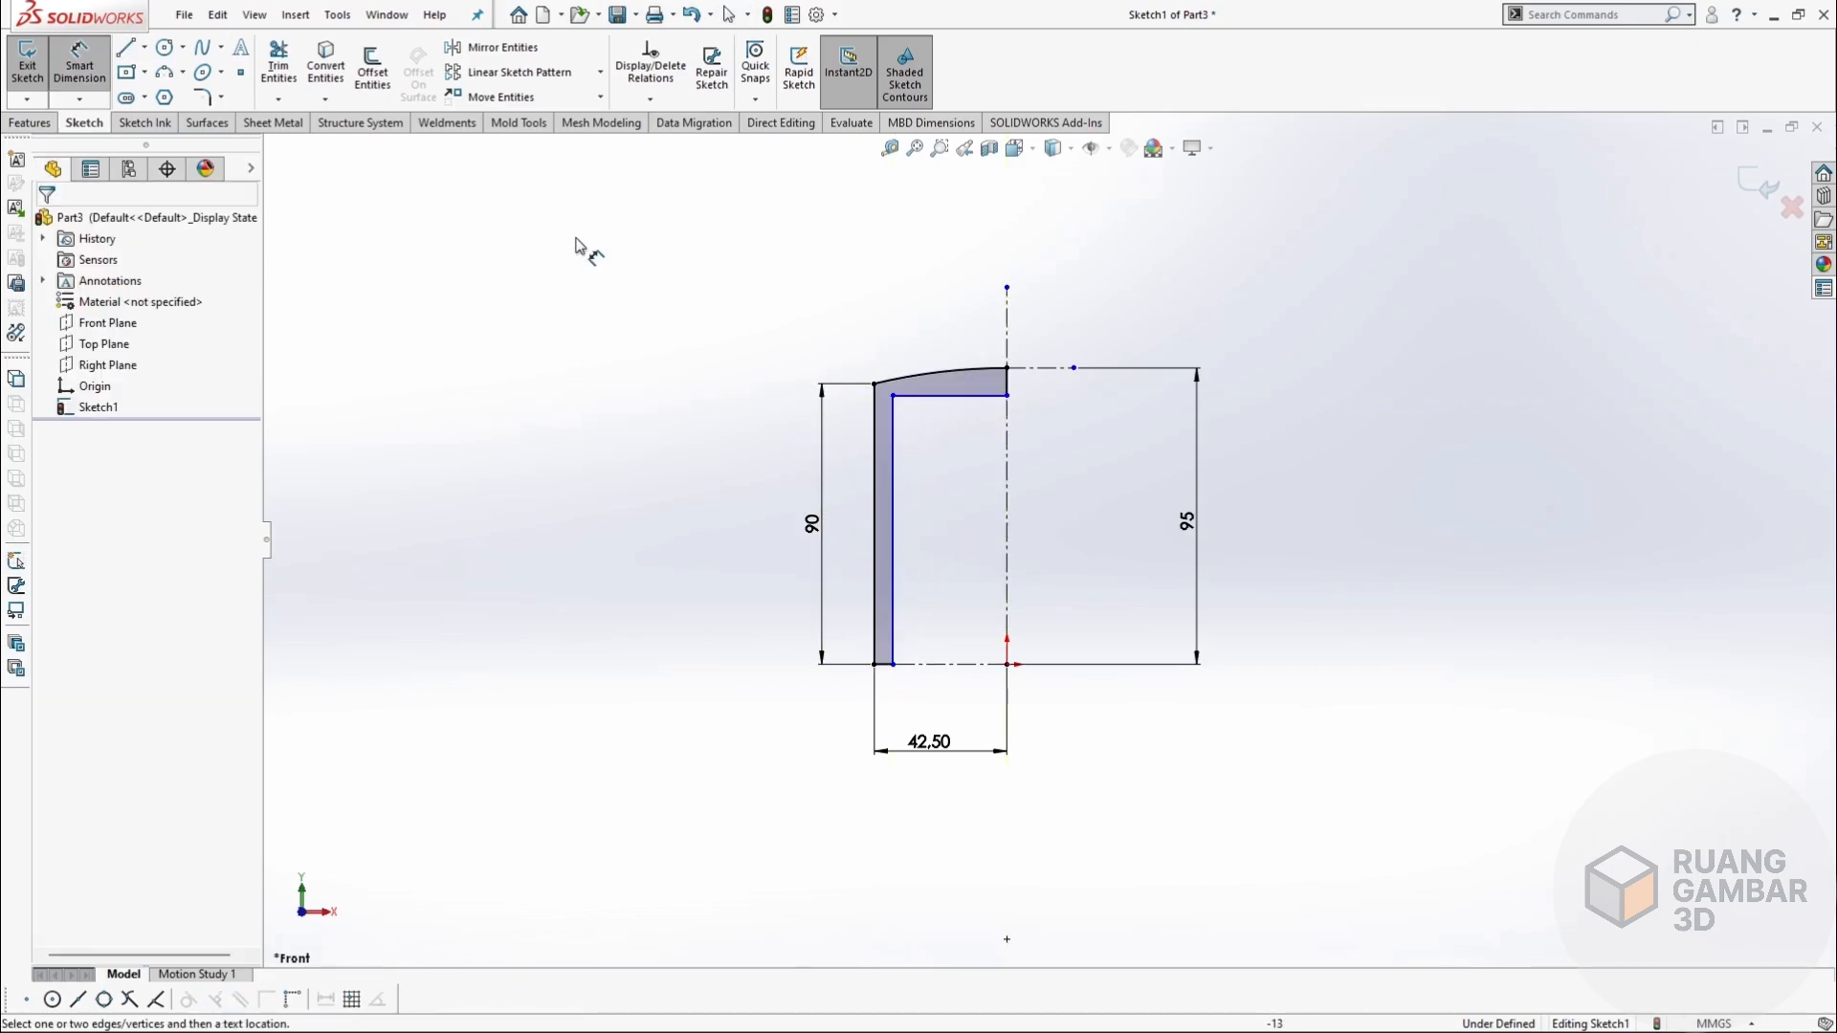
click(901, 394)
click(874, 384)
click(846, 354)
text(7.3)
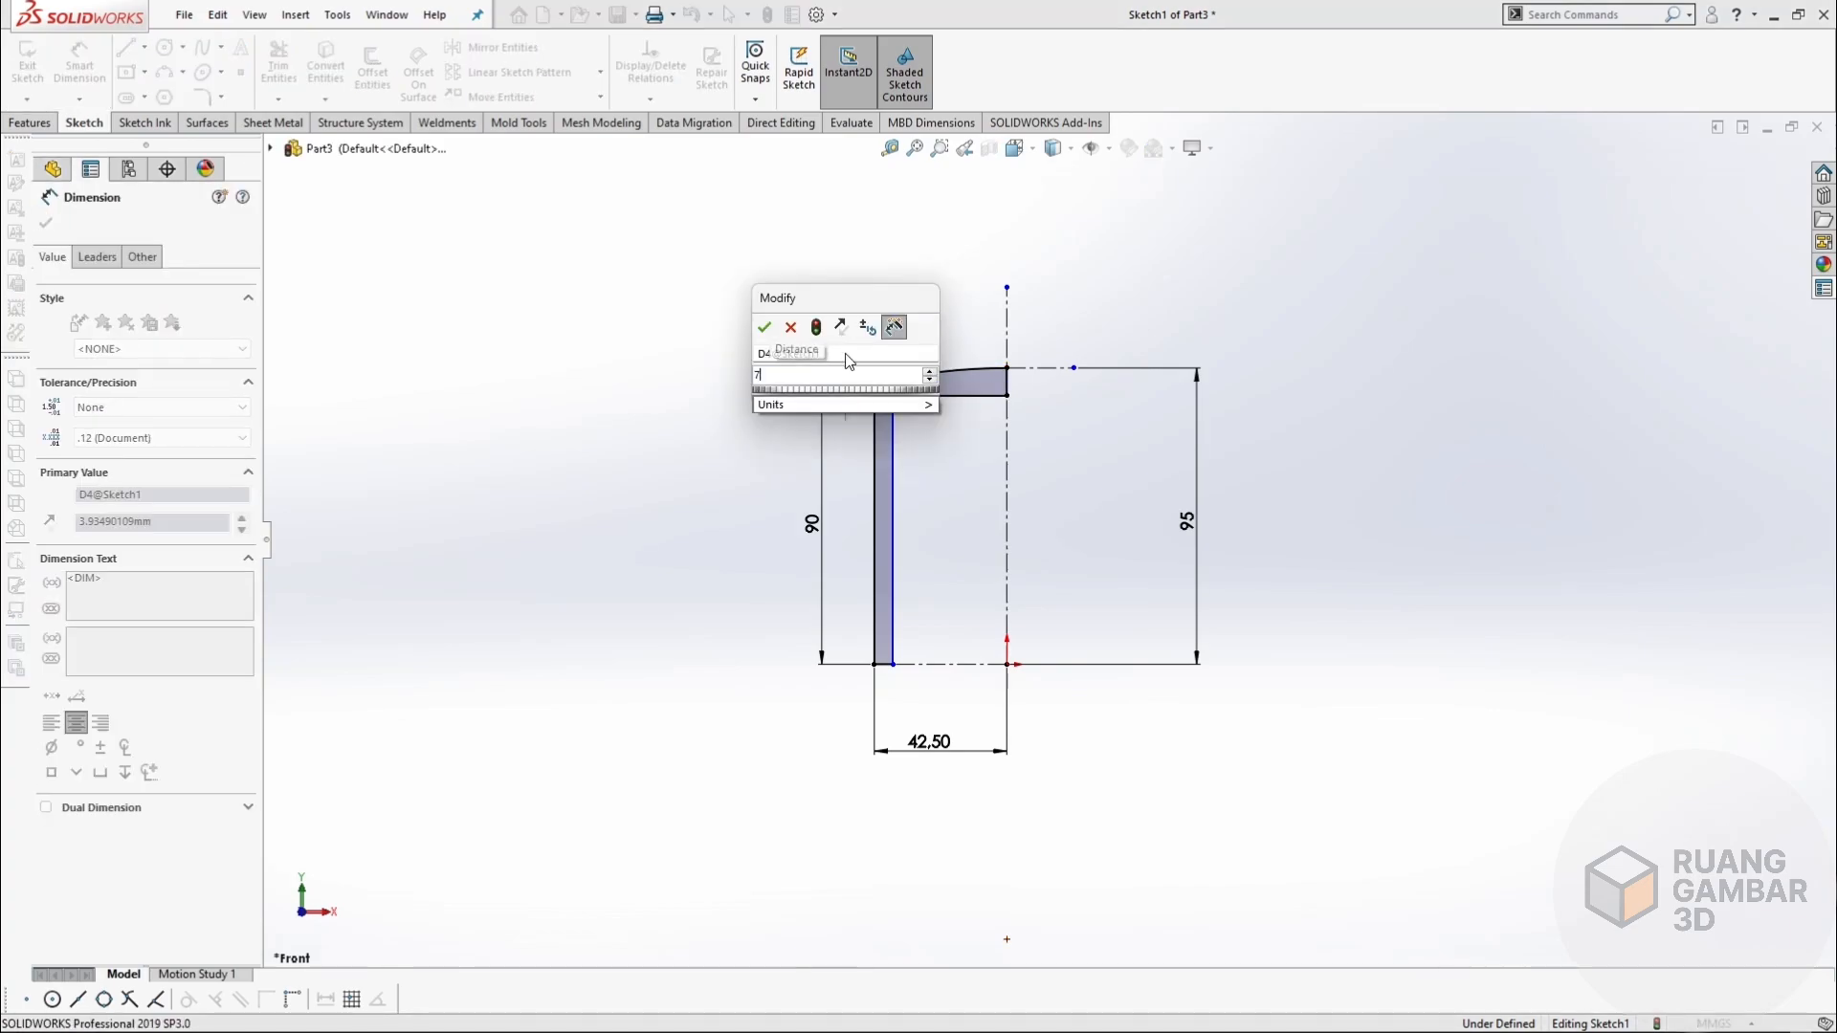
key(Return)
click(514, 400)
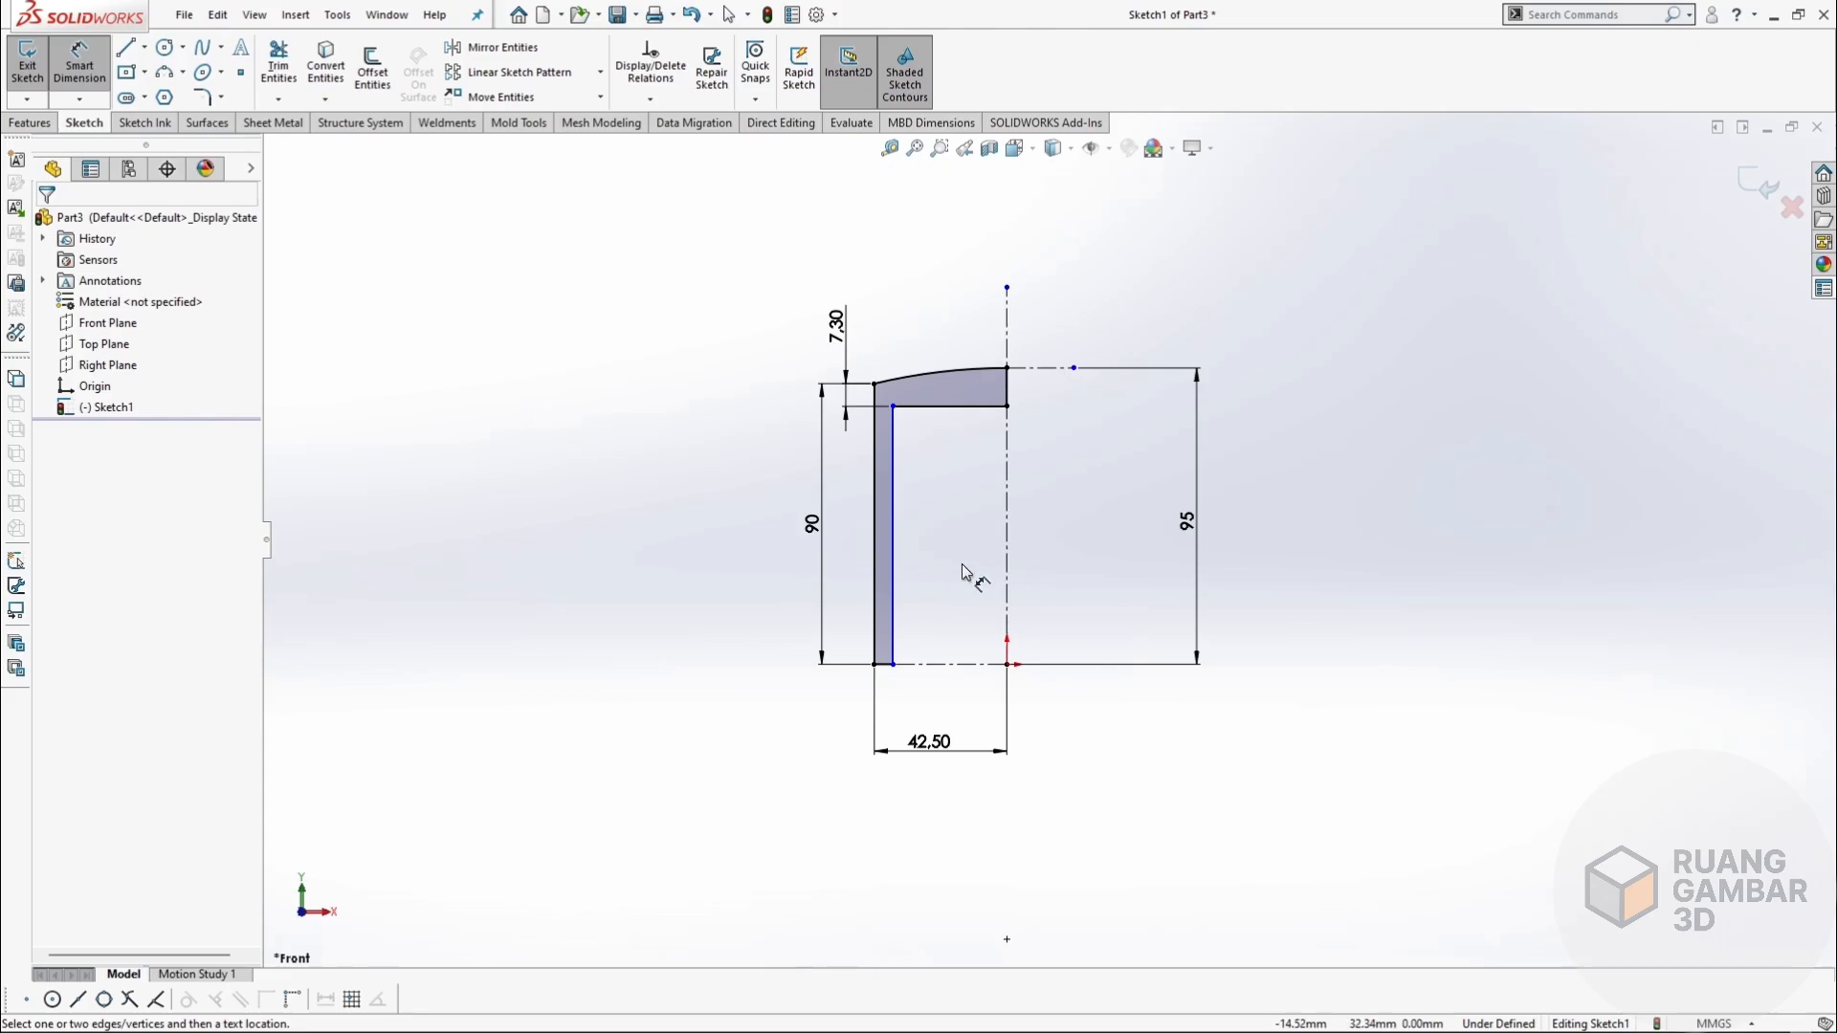
Dimension the wall thickness between the inner and outer vertical lines as 4.5 mm.
click(886, 574)
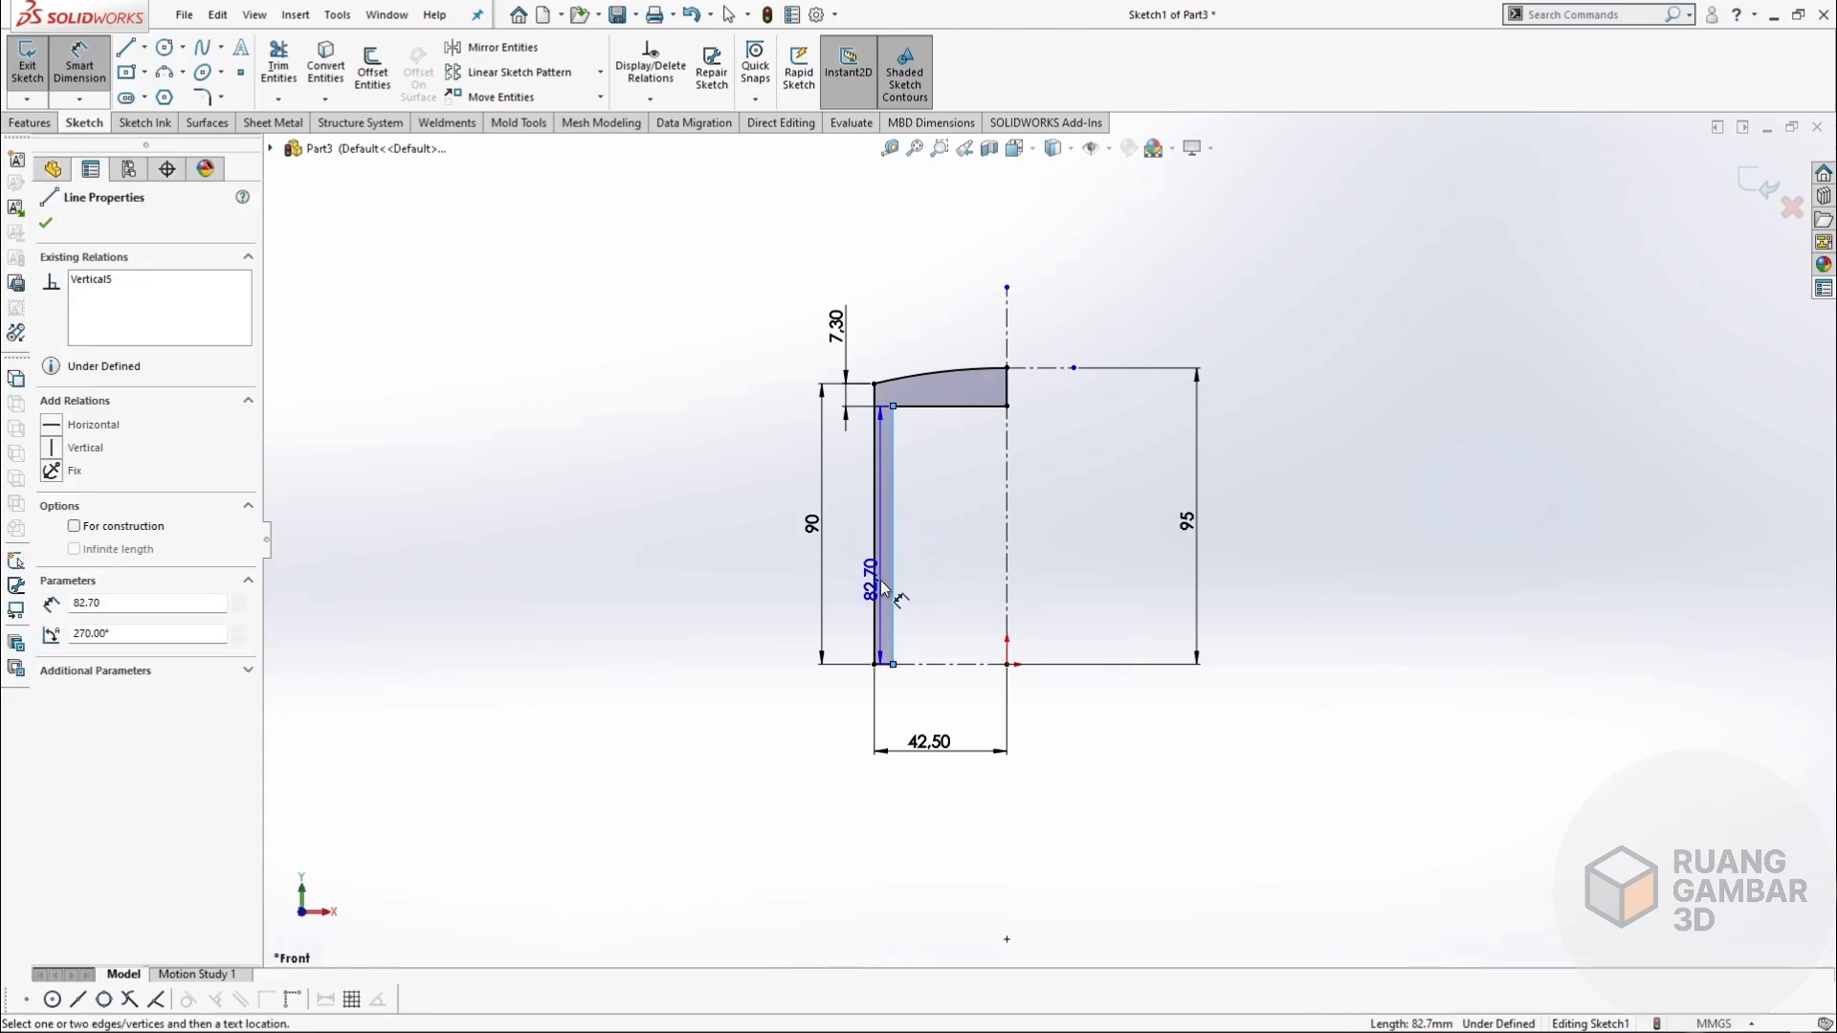
click(876, 603)
click(919, 669)
text(4,5)
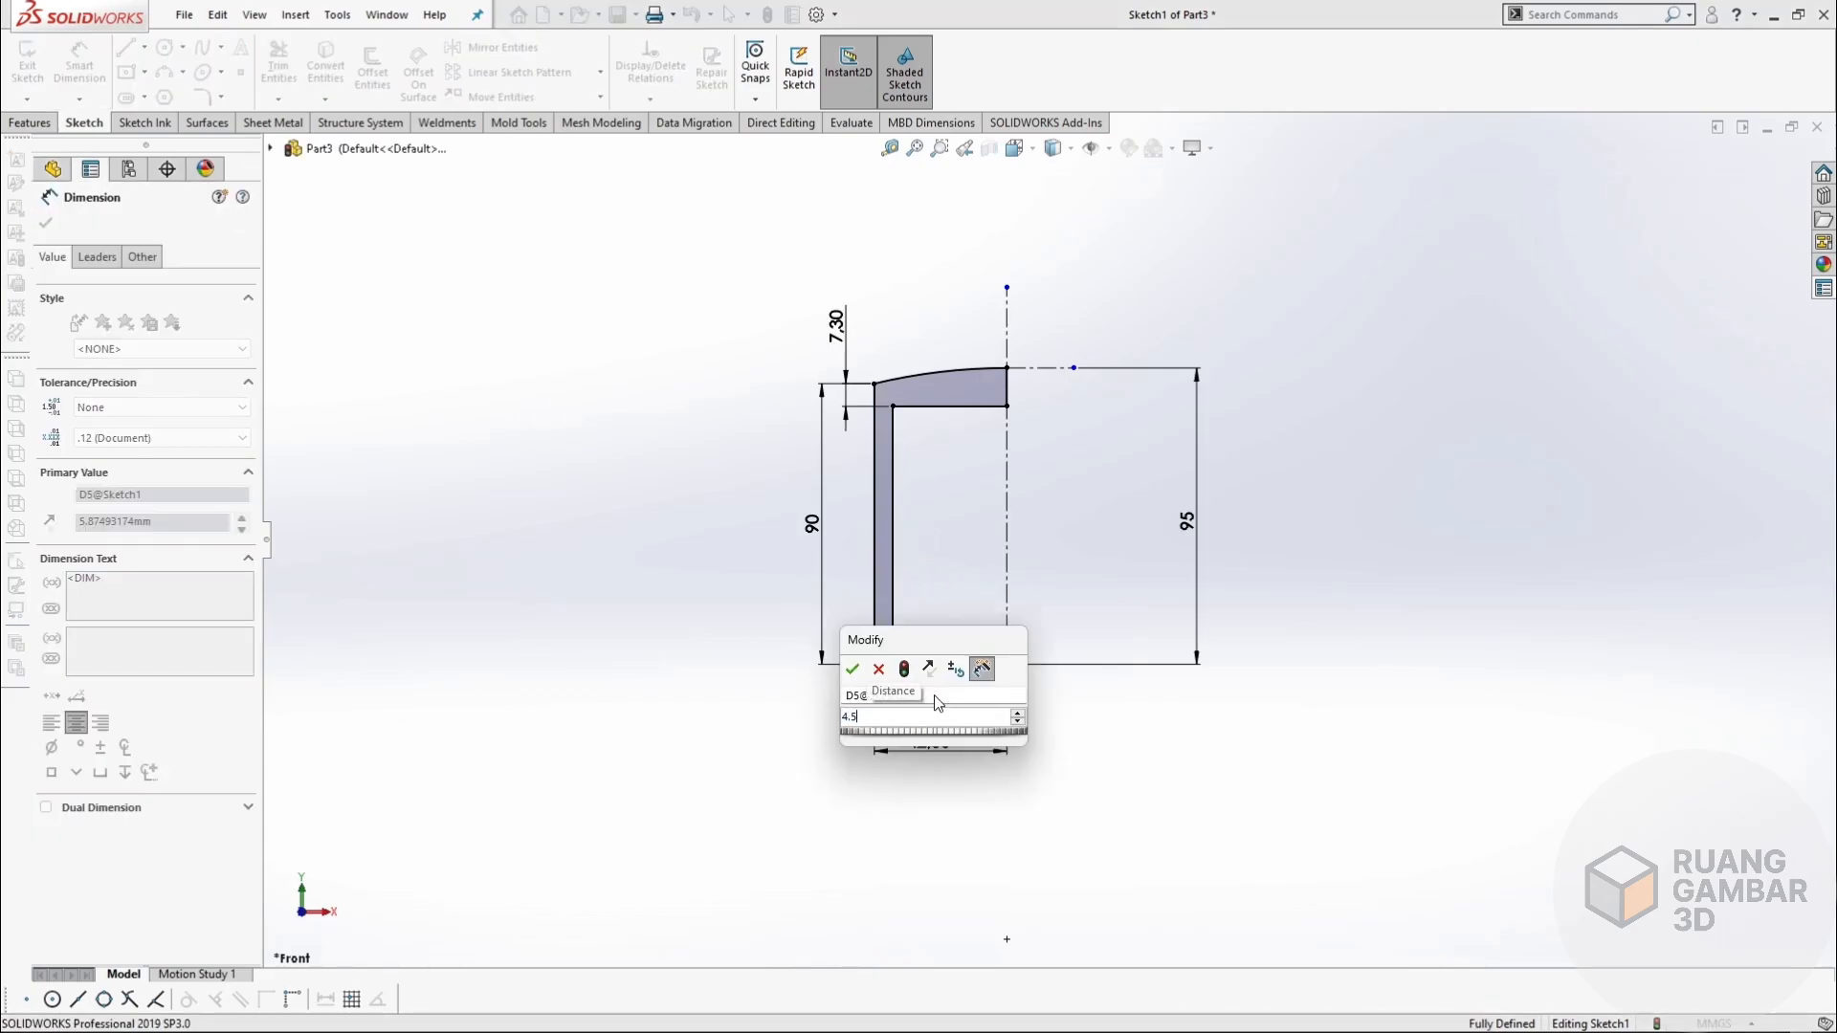
key(Return)
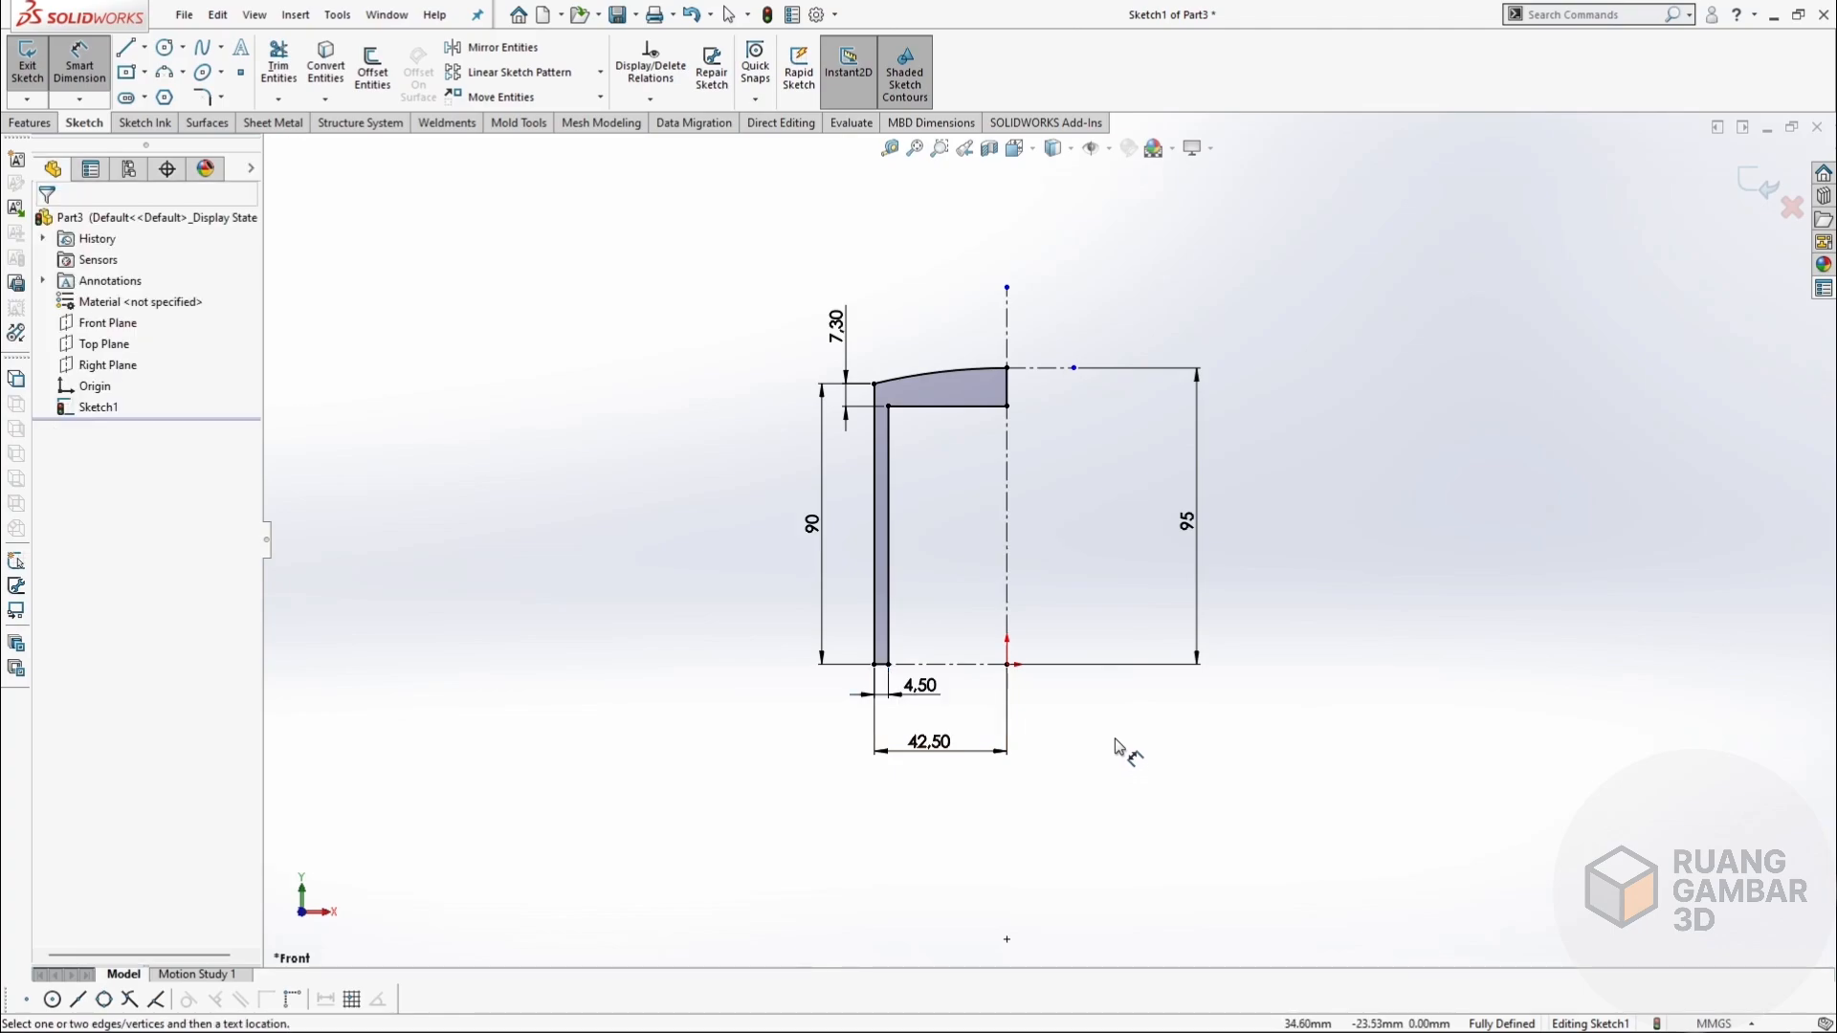
Set the overall height dimension up to the dome's apex to 93 mm.
click(1187, 522)
text(93)
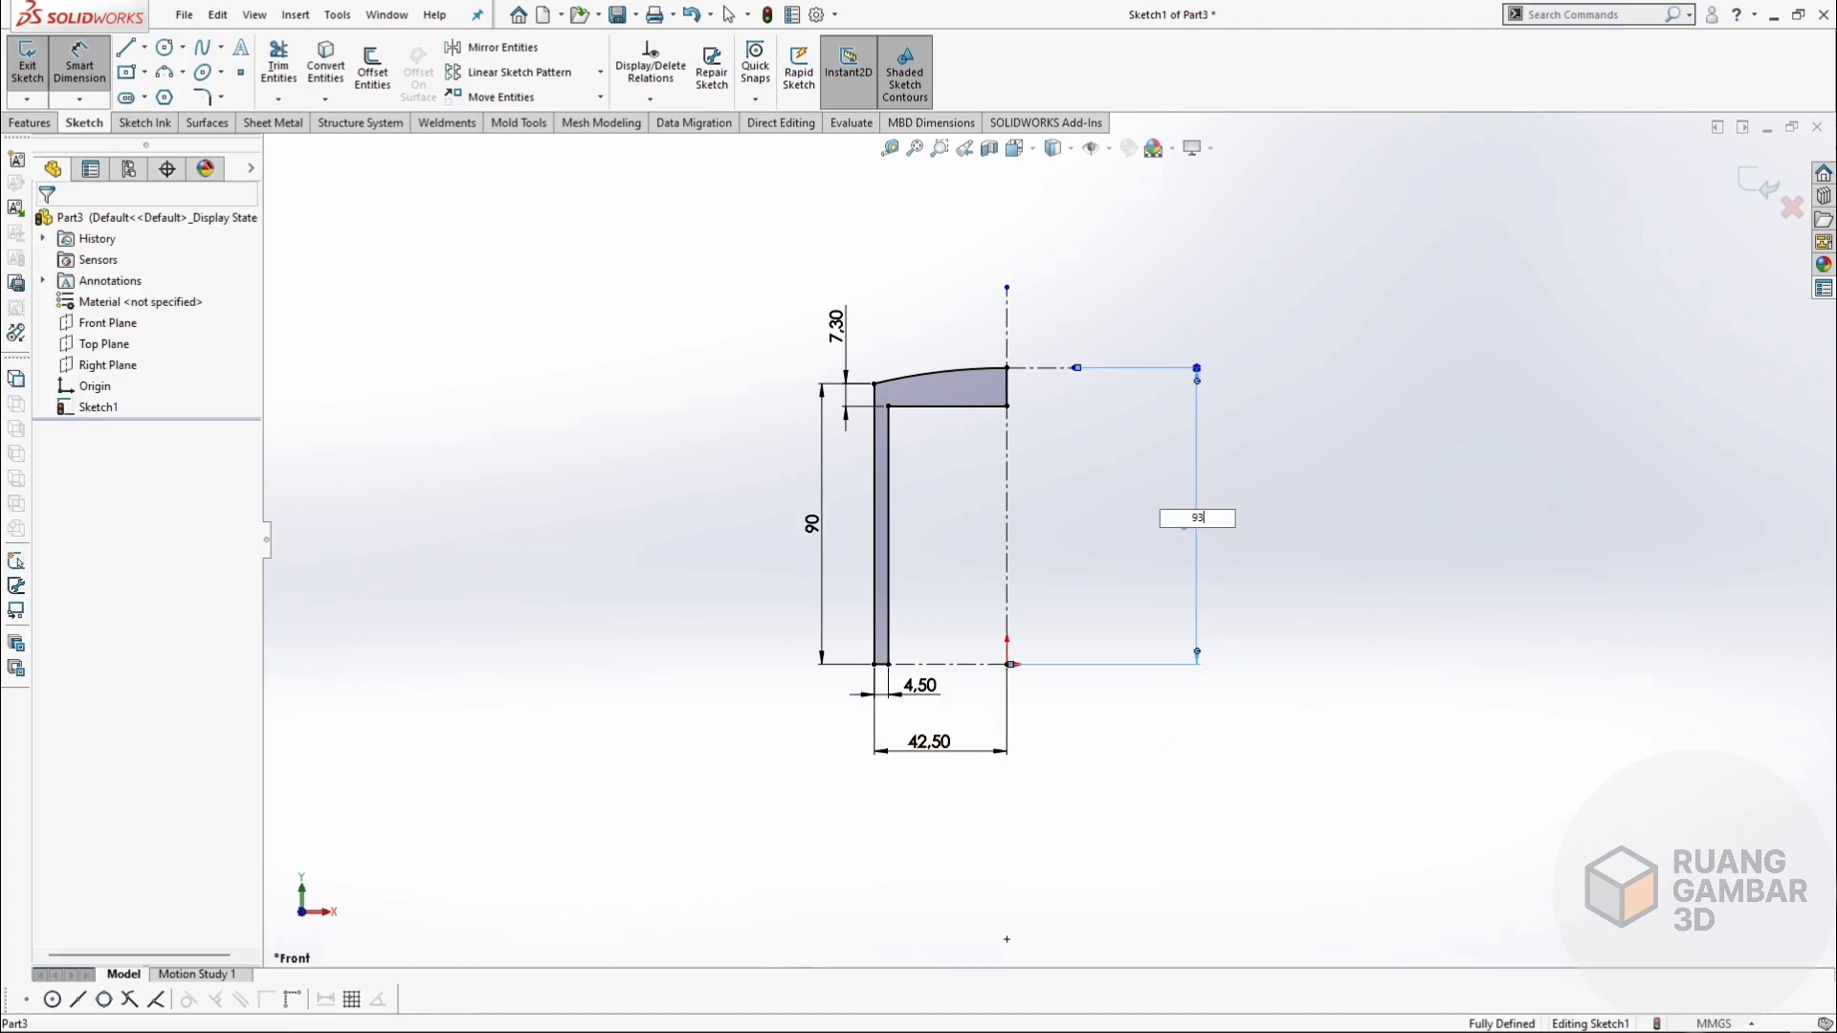
key(Return)
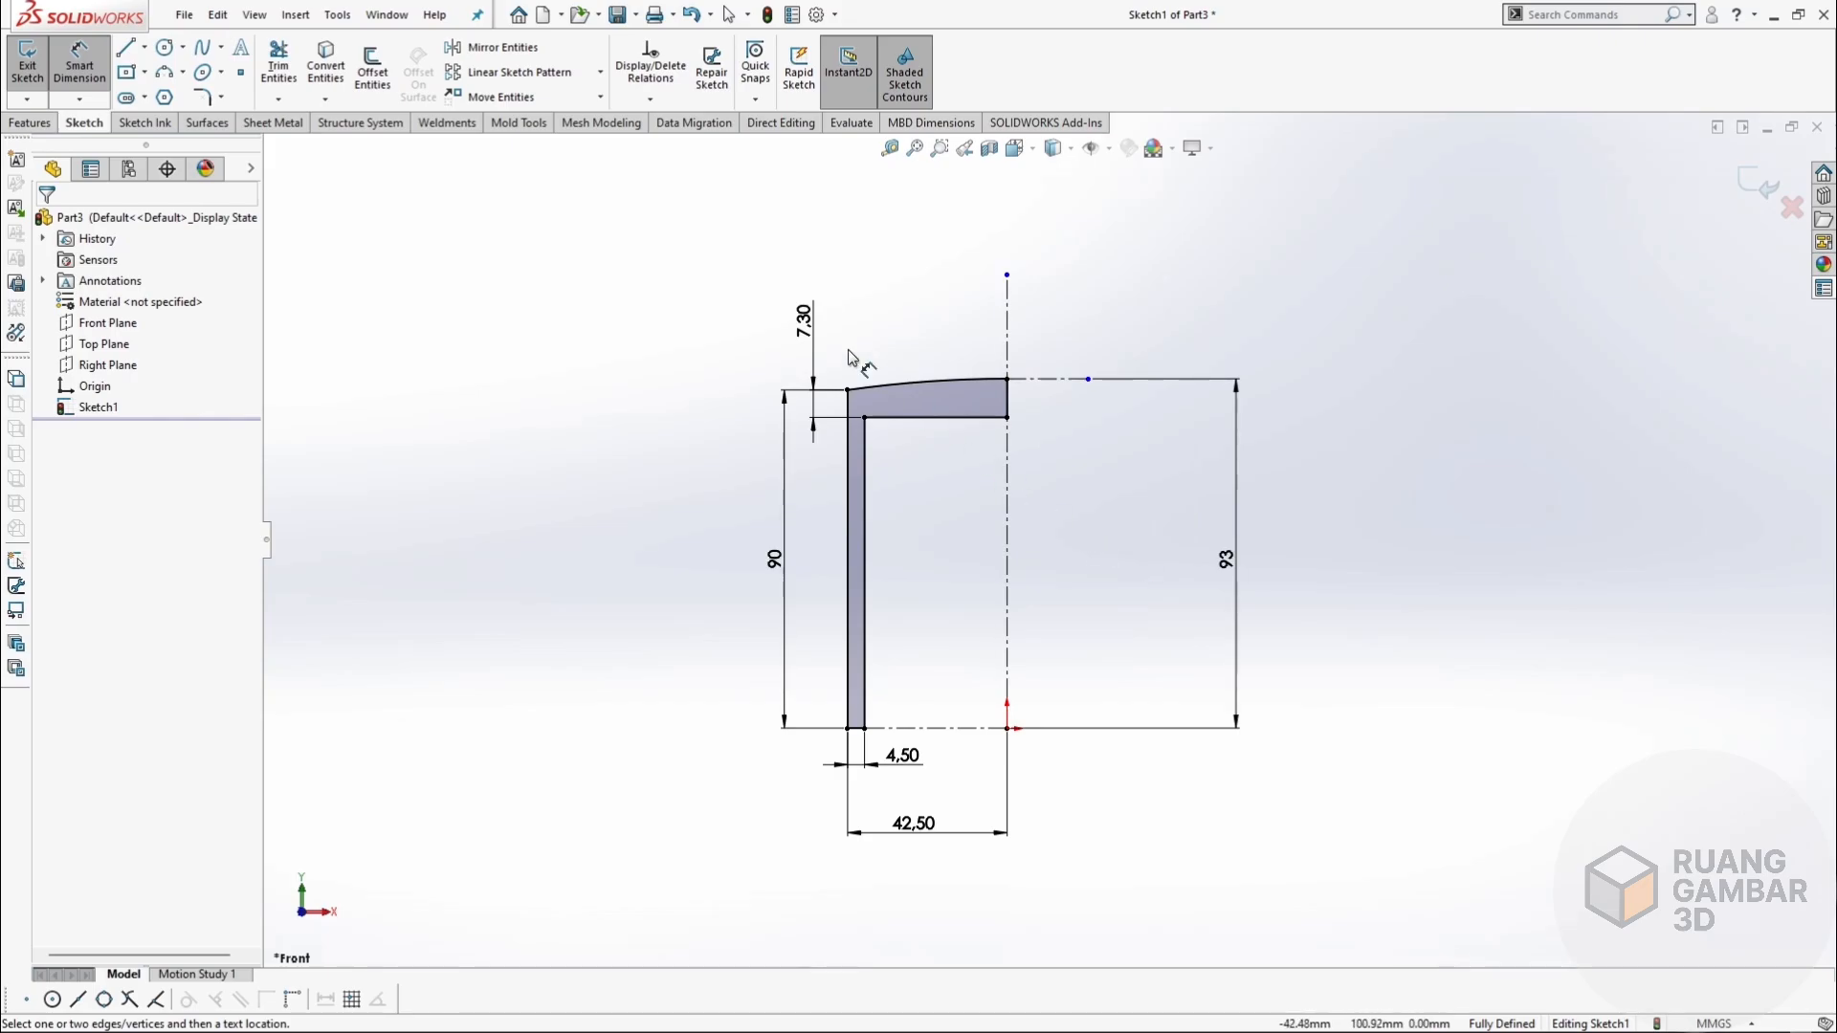
Replace the 7.3 mm dimension with an 85 mm height from the base centerline to the inner horizontal line.
click(802, 326)
key(Delete)
click(933, 418)
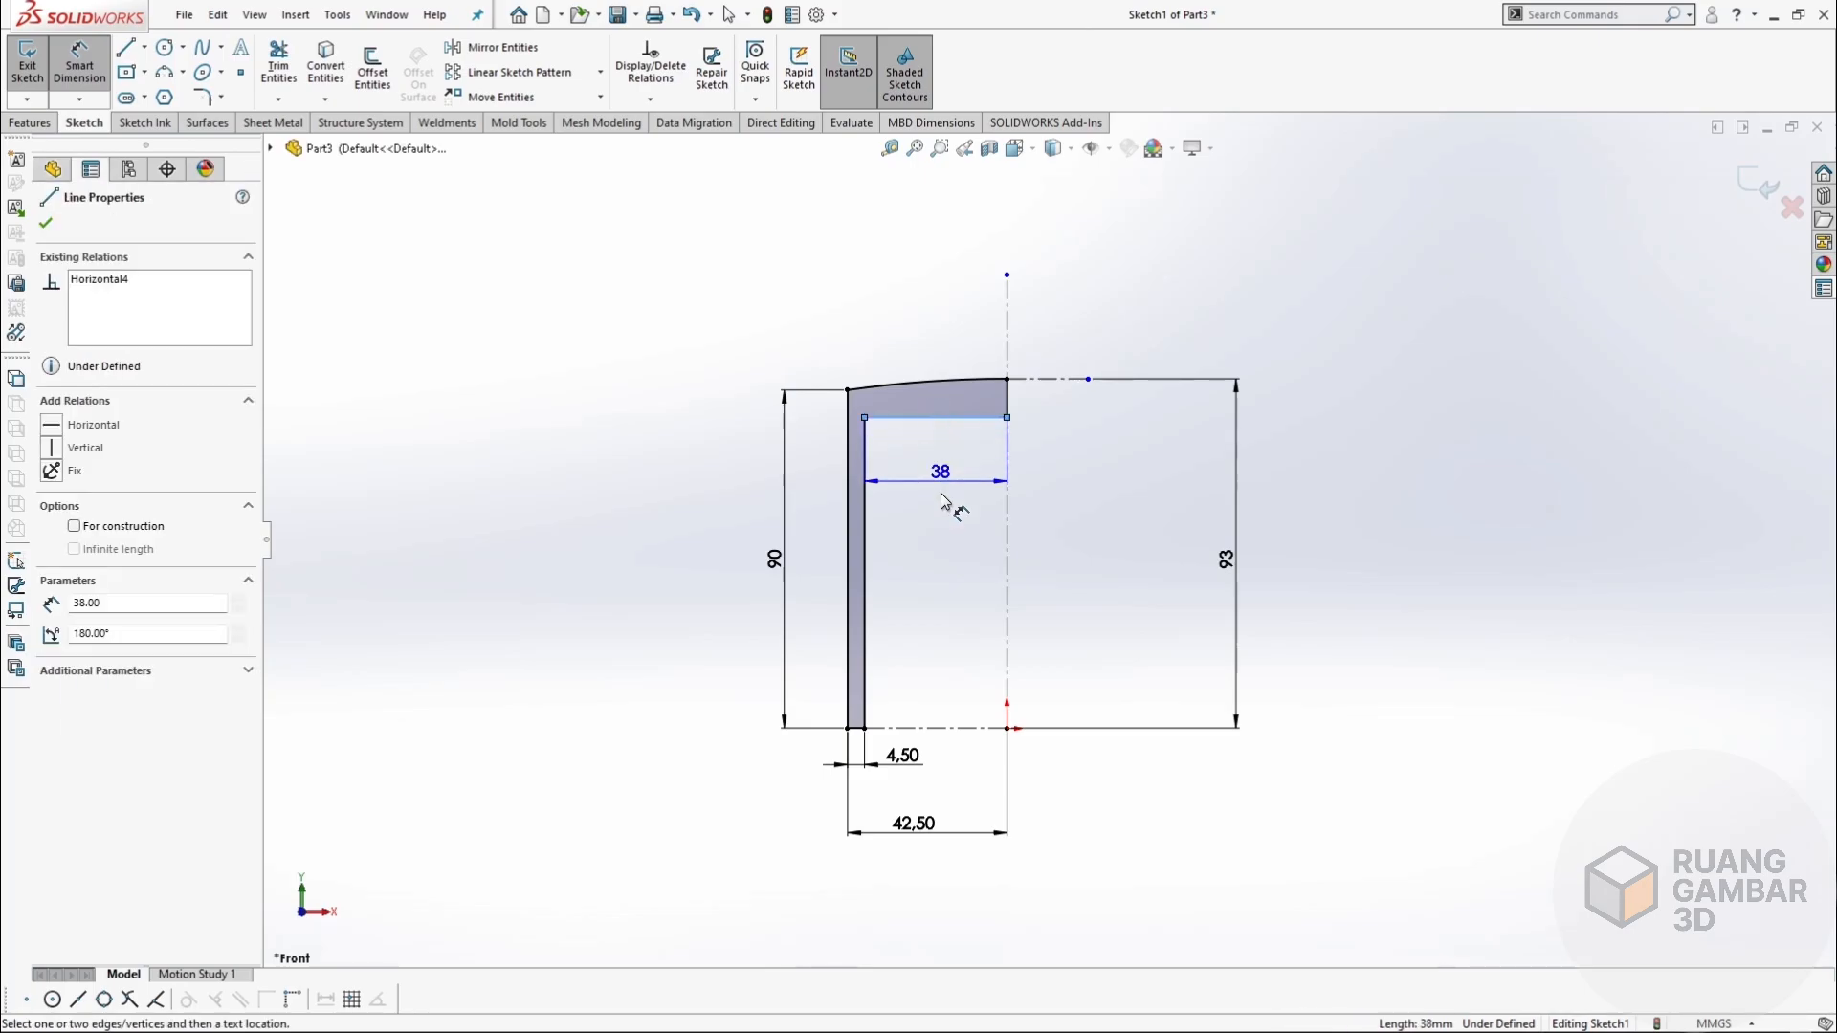
click(943, 728)
click(1069, 576)
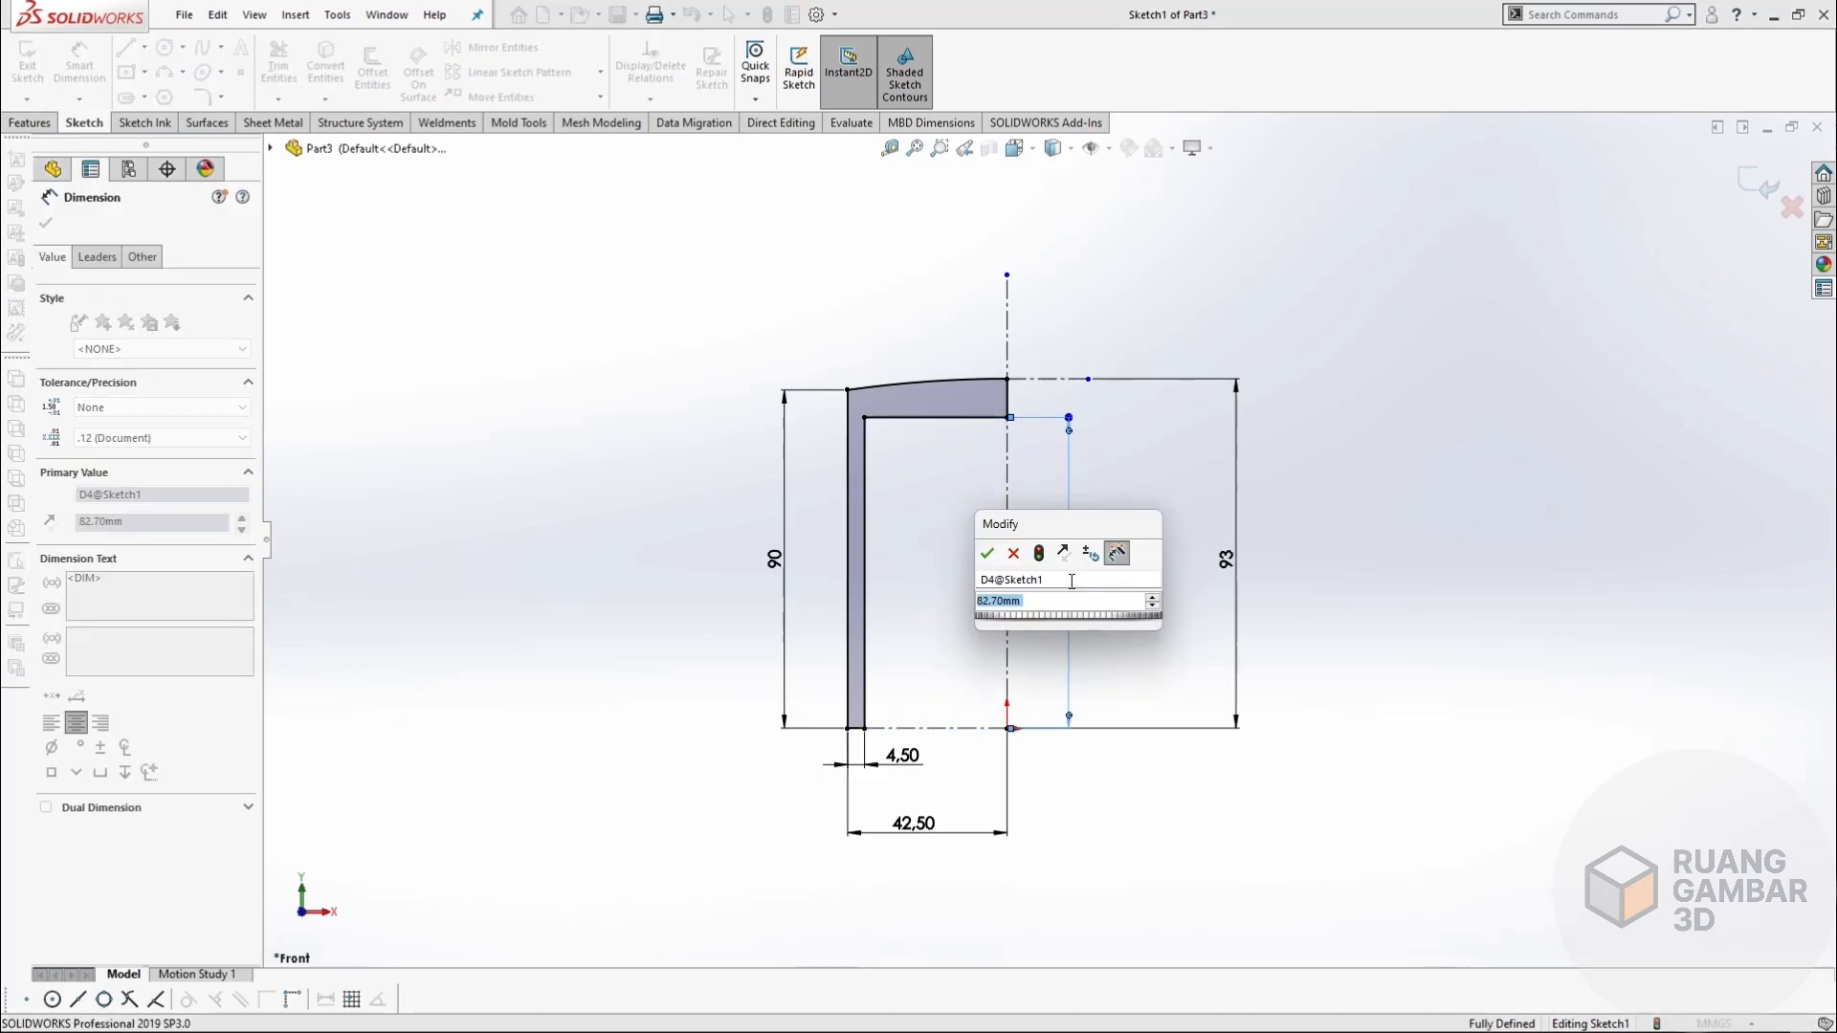
text(85)
key(Return)
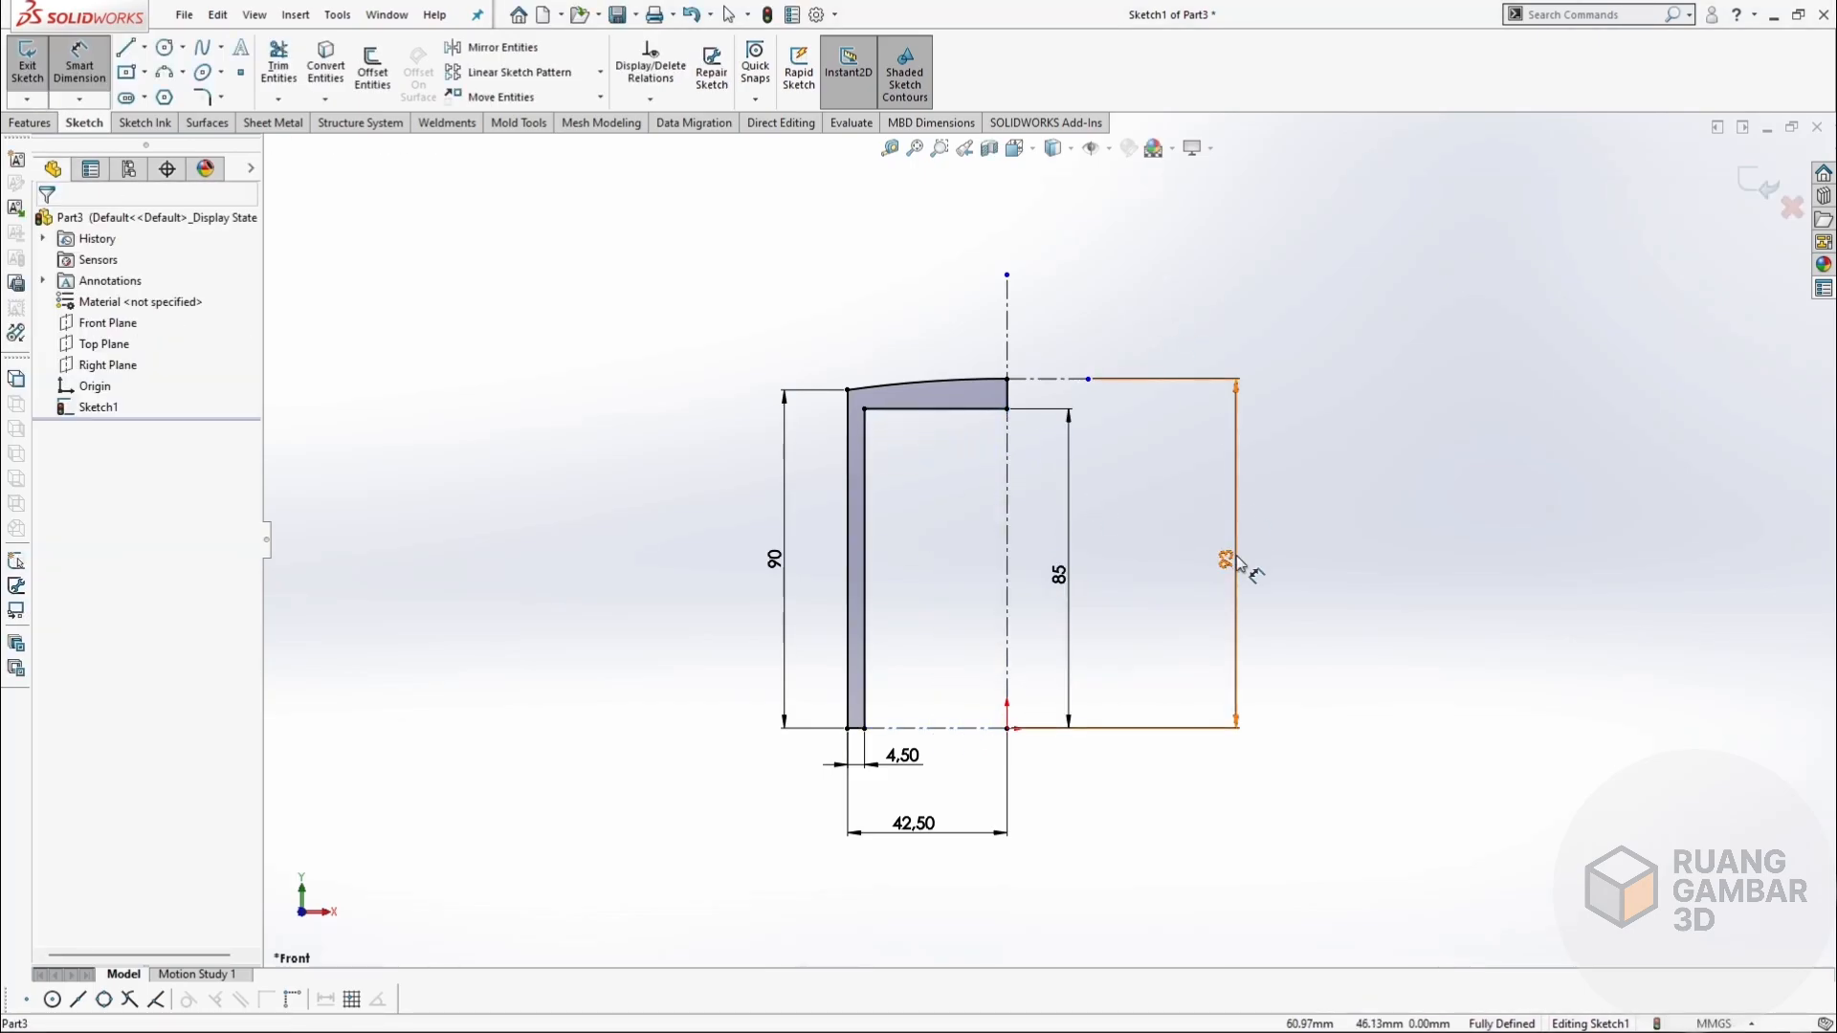
Set the overall height from the base to the dome's apex to 95 mm.
click(1236, 562)
text(95)
key(Return)
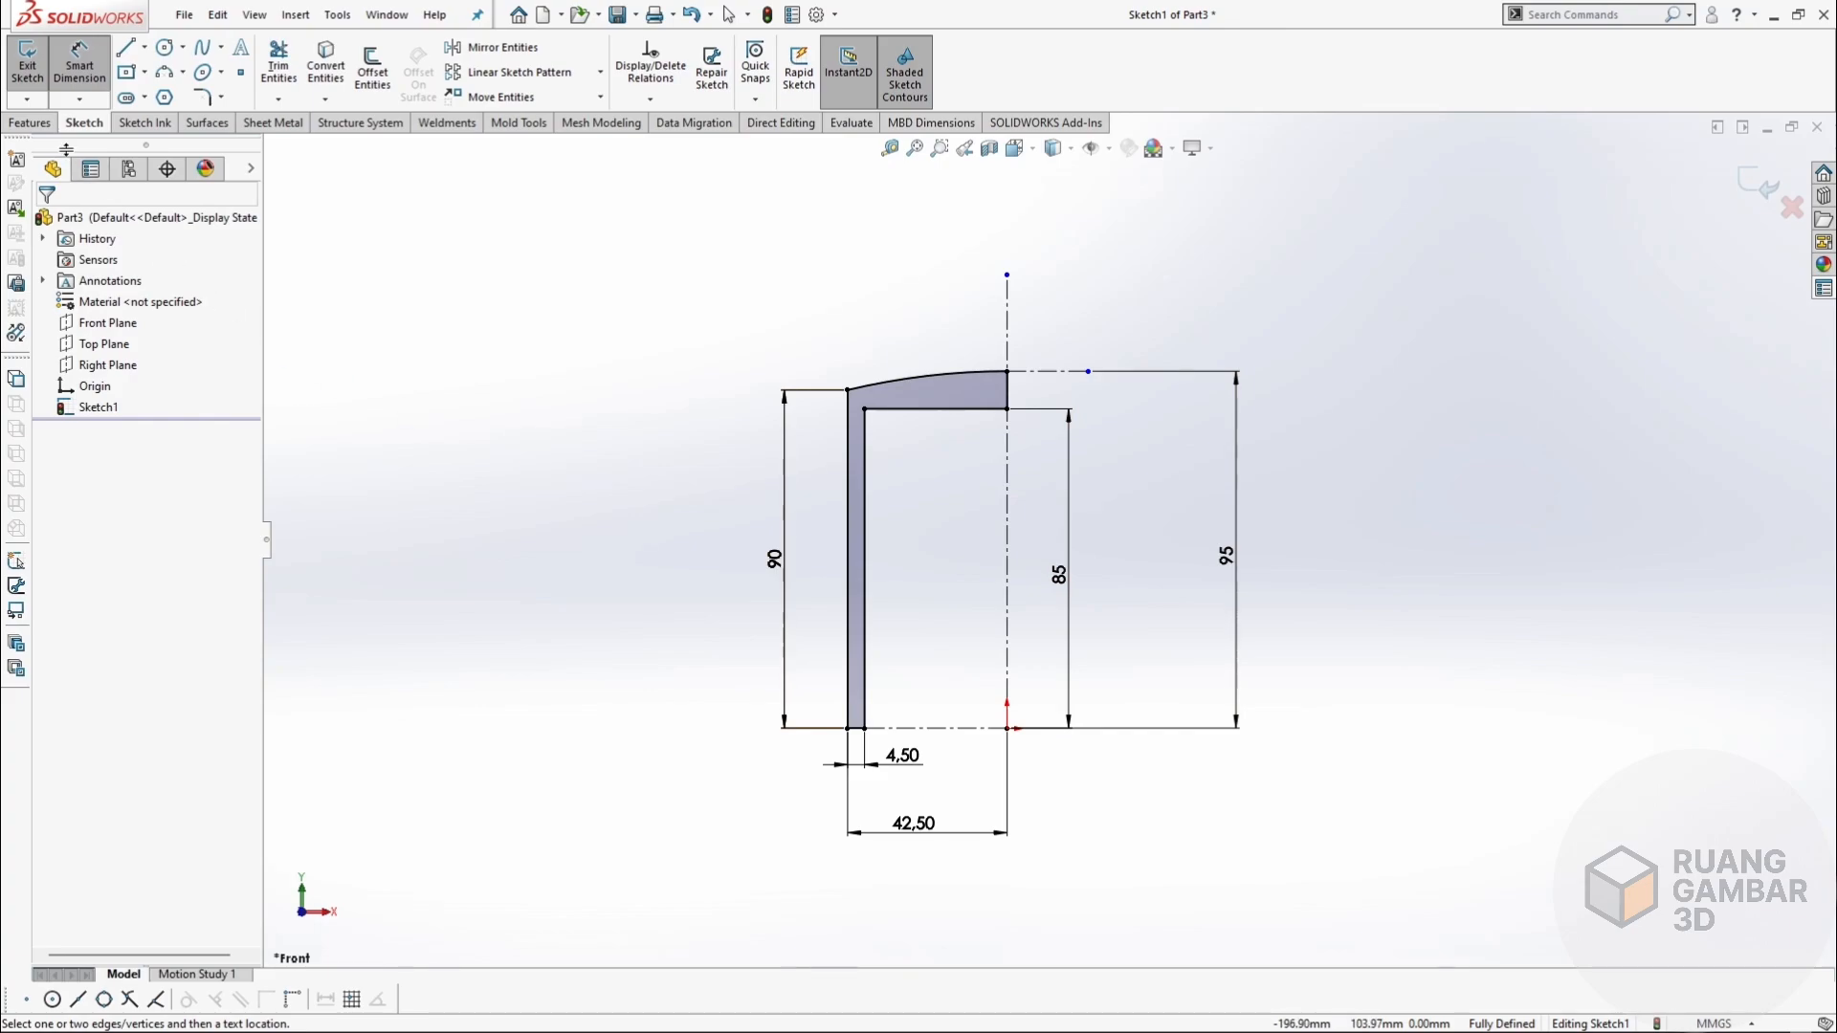
Revolve the closed wall profile 360 degrees about the vertical centerline.
click(30, 122)
click(100, 70)
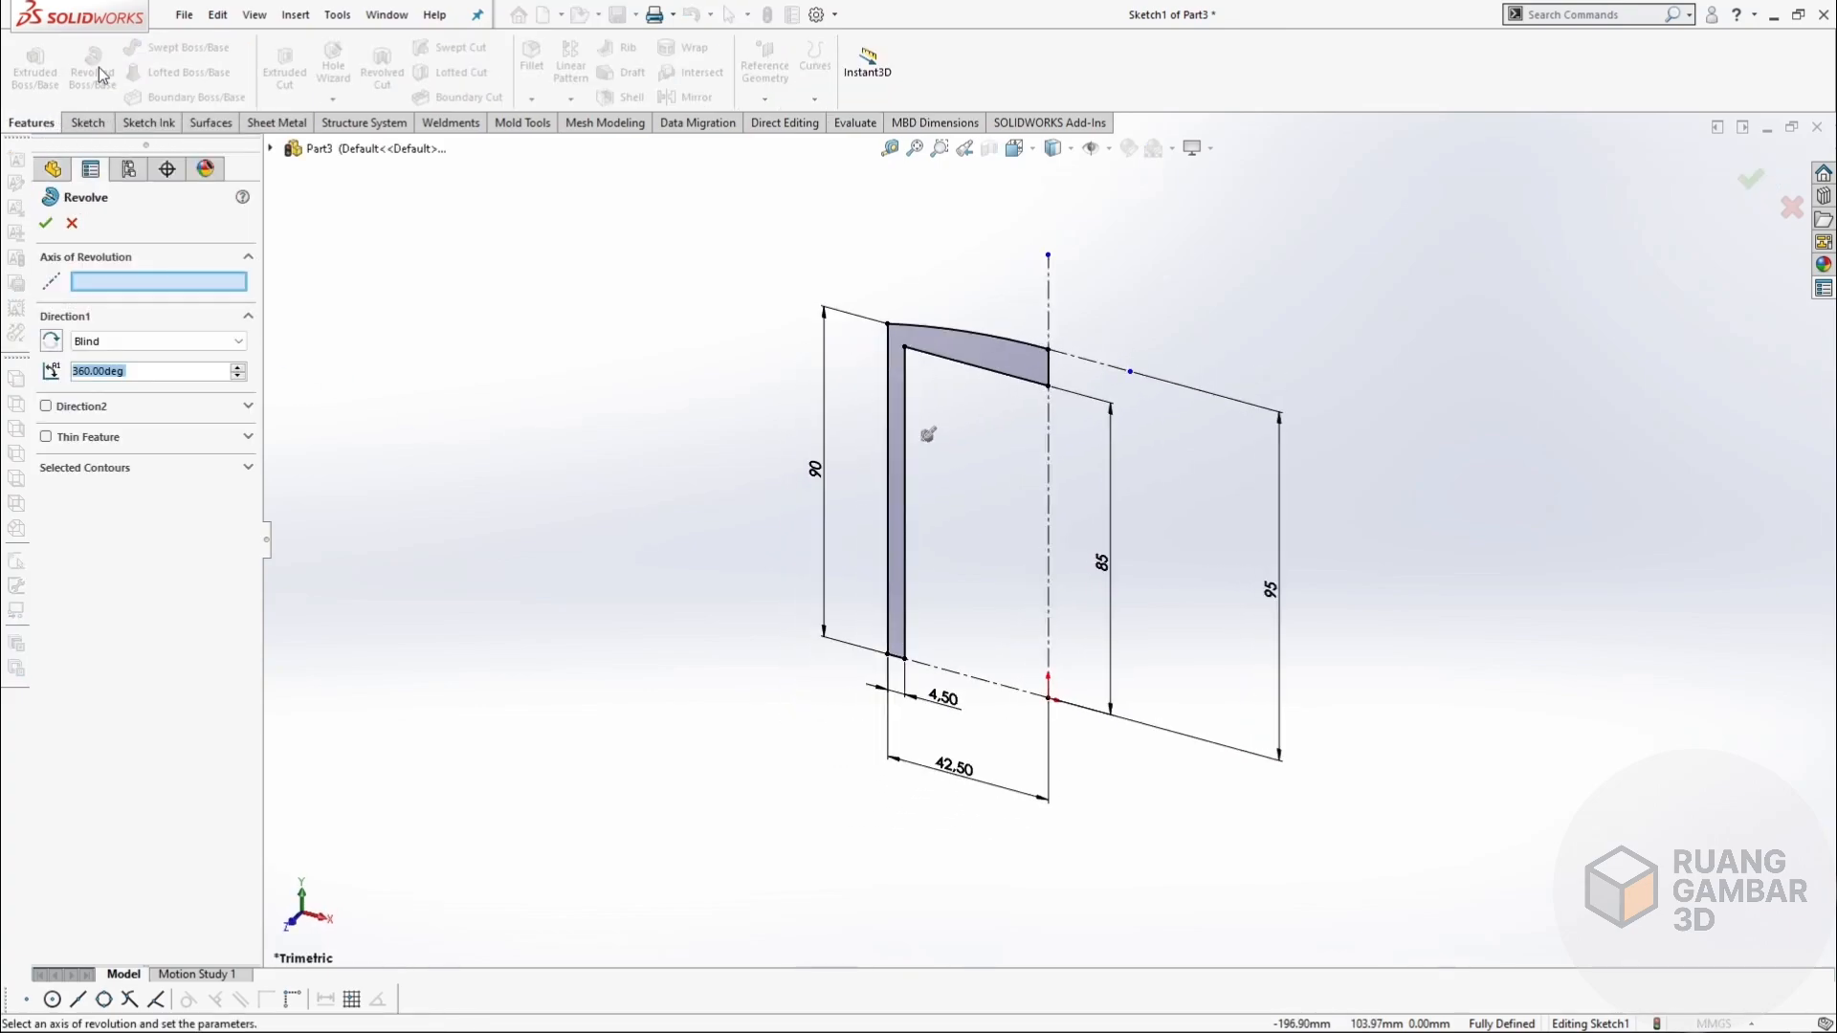
click(1048, 293)
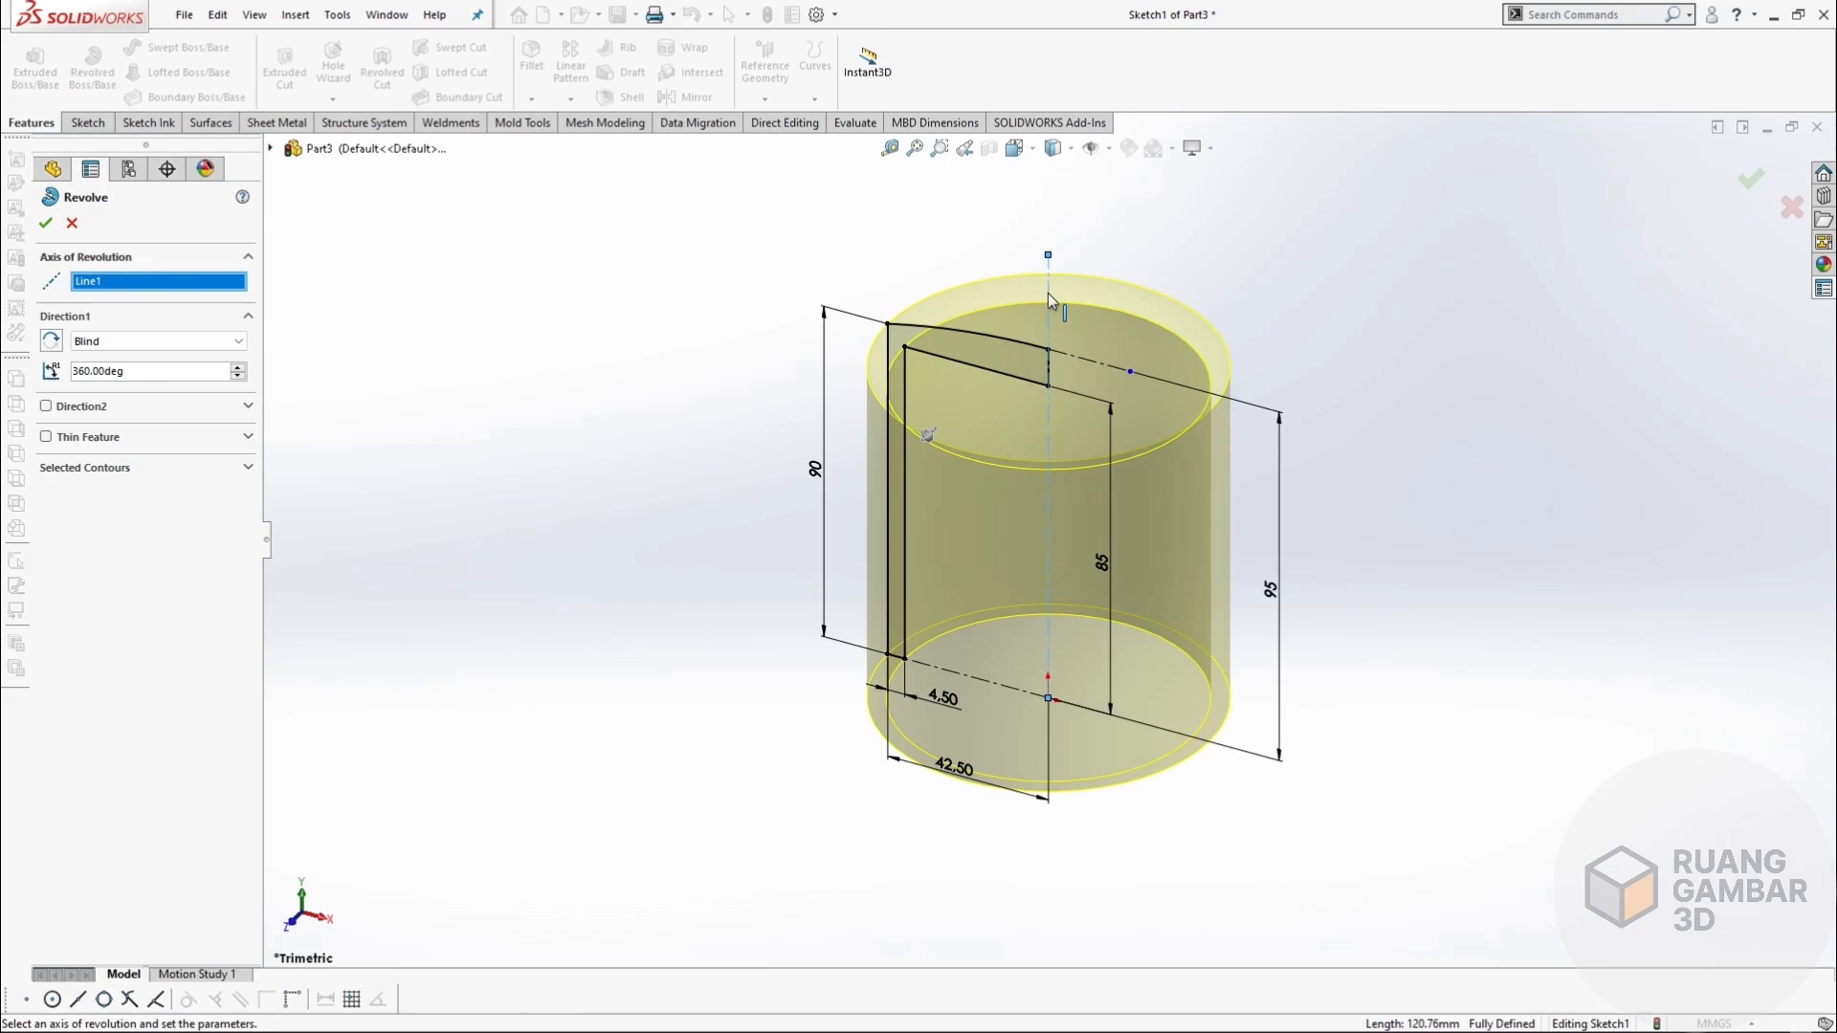
click(44, 222)
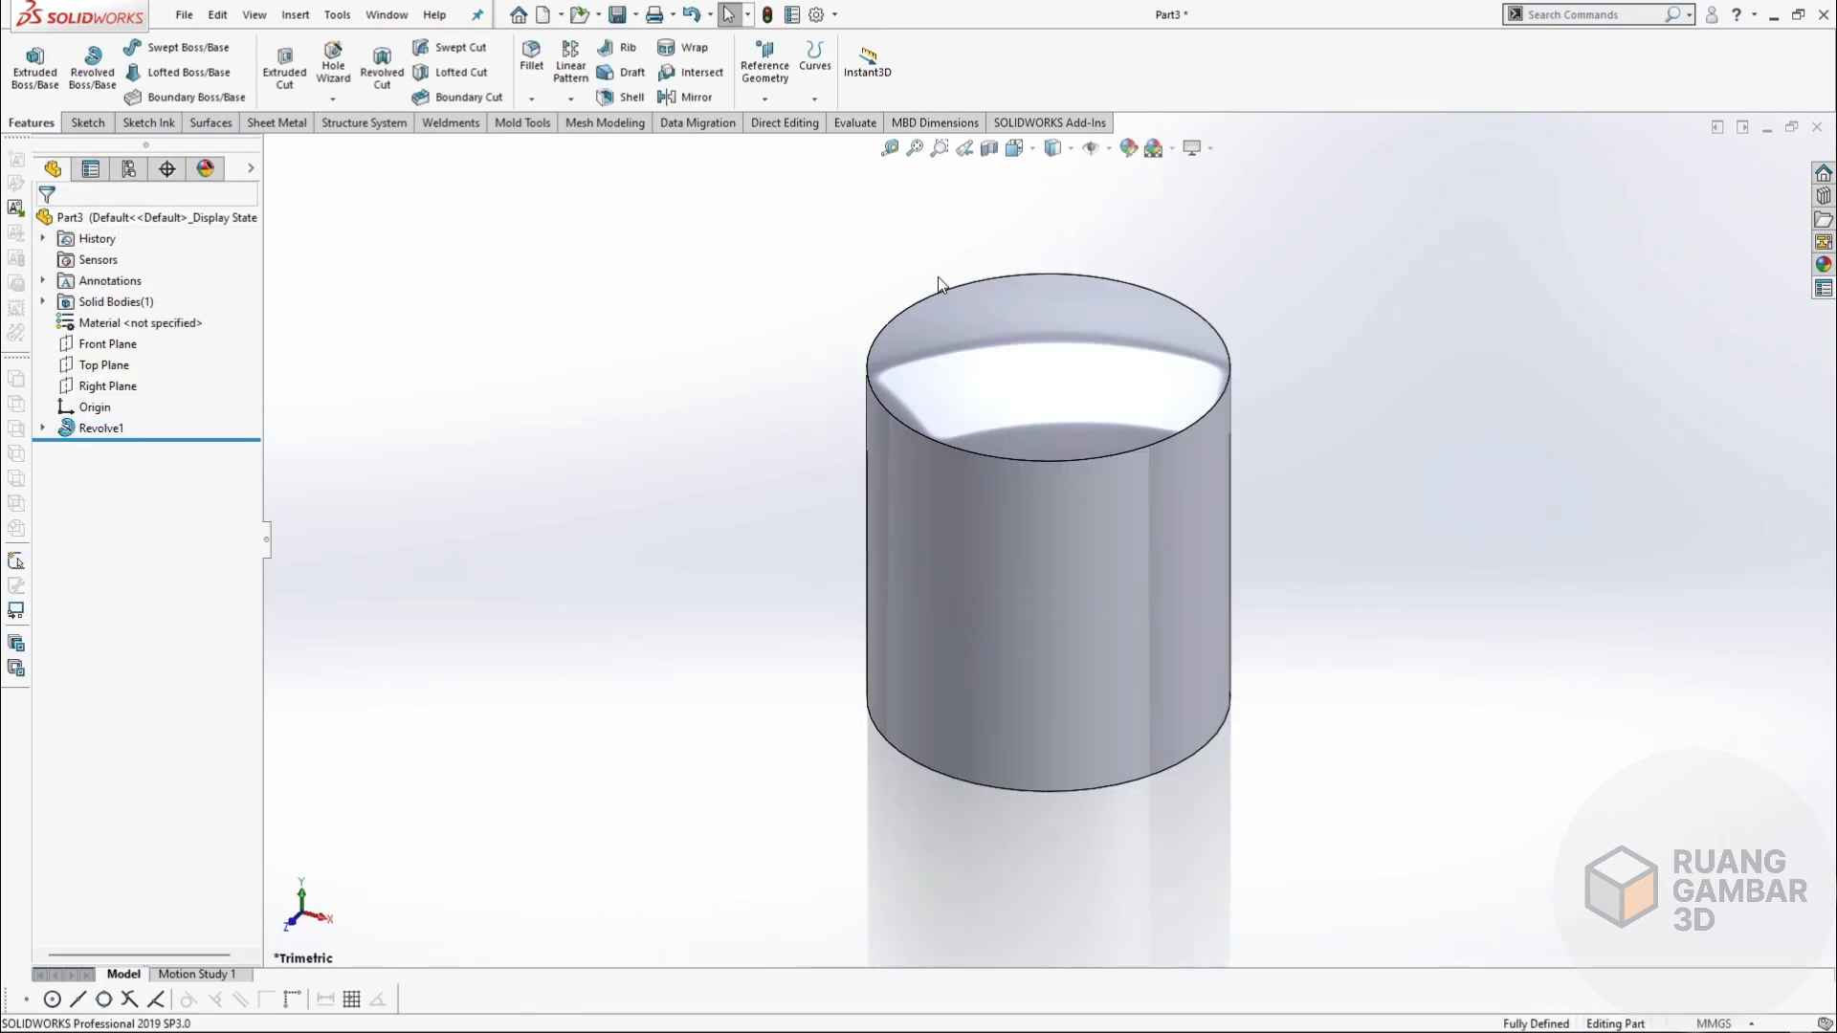
Show the part in the Front view with the Hidden Lines Visible display style.
click(1025, 150)
click(1025, 150)
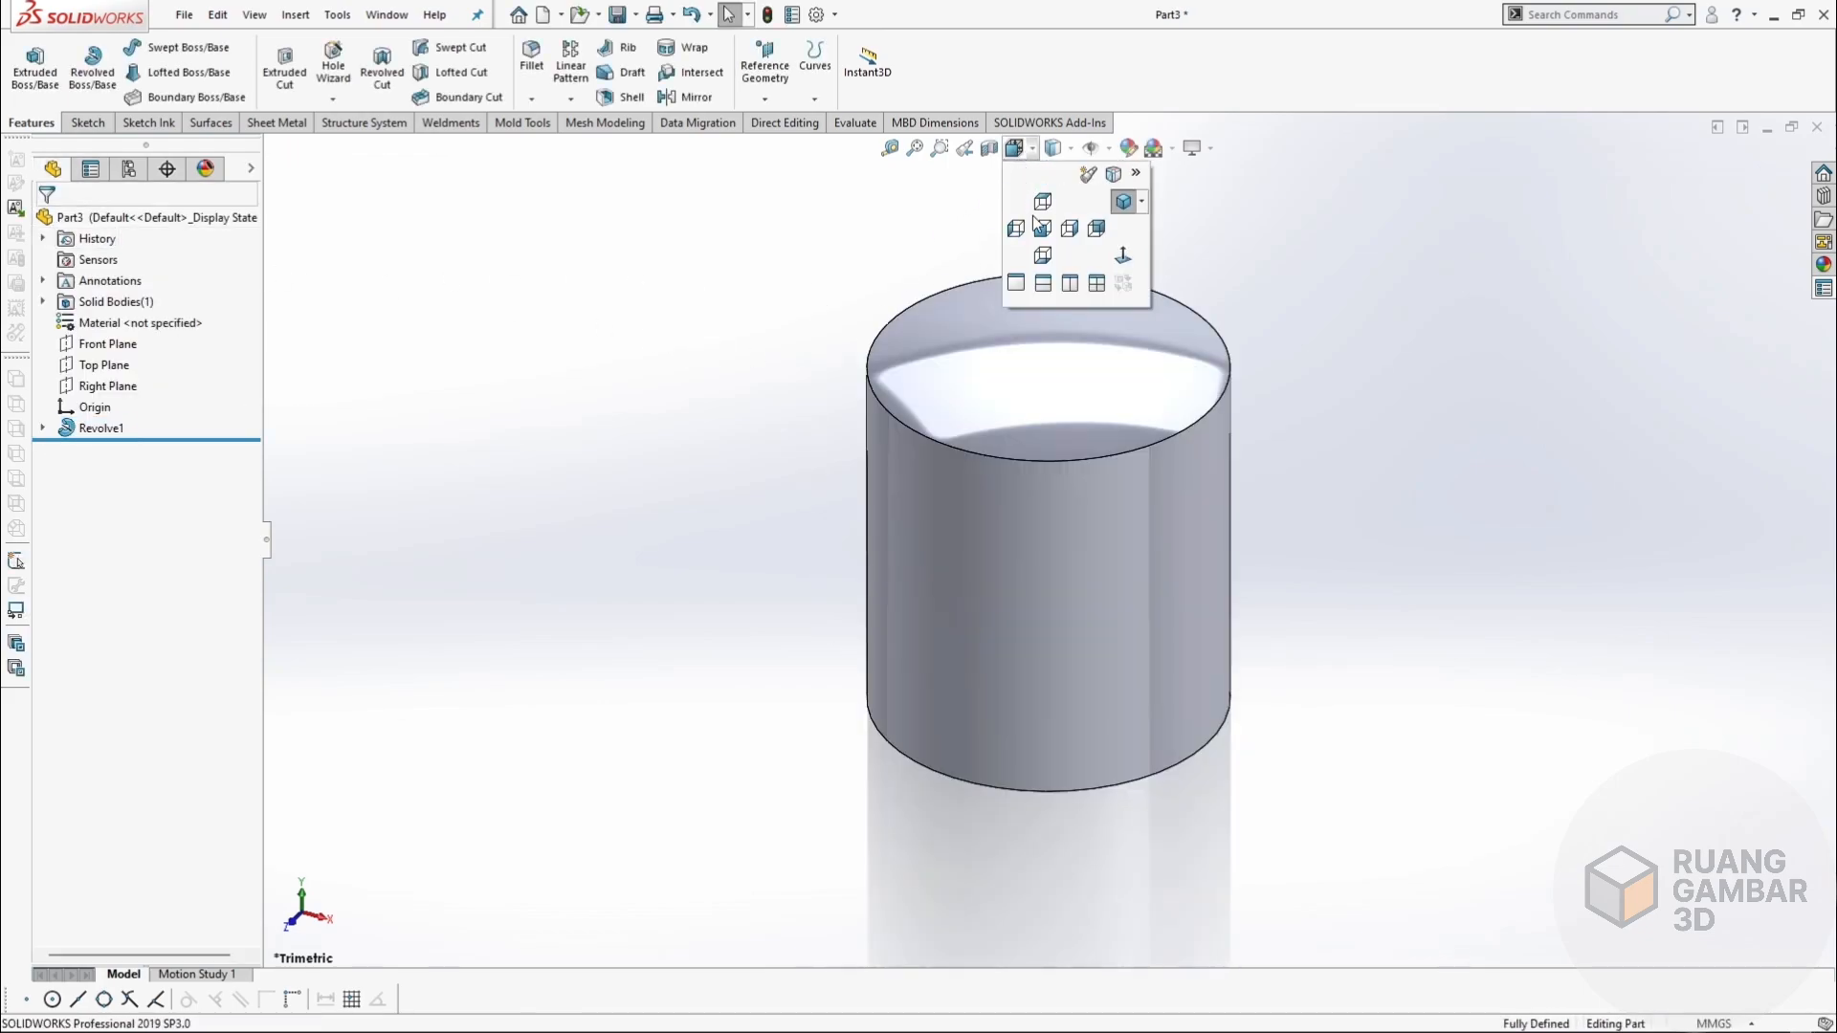
click(1043, 227)
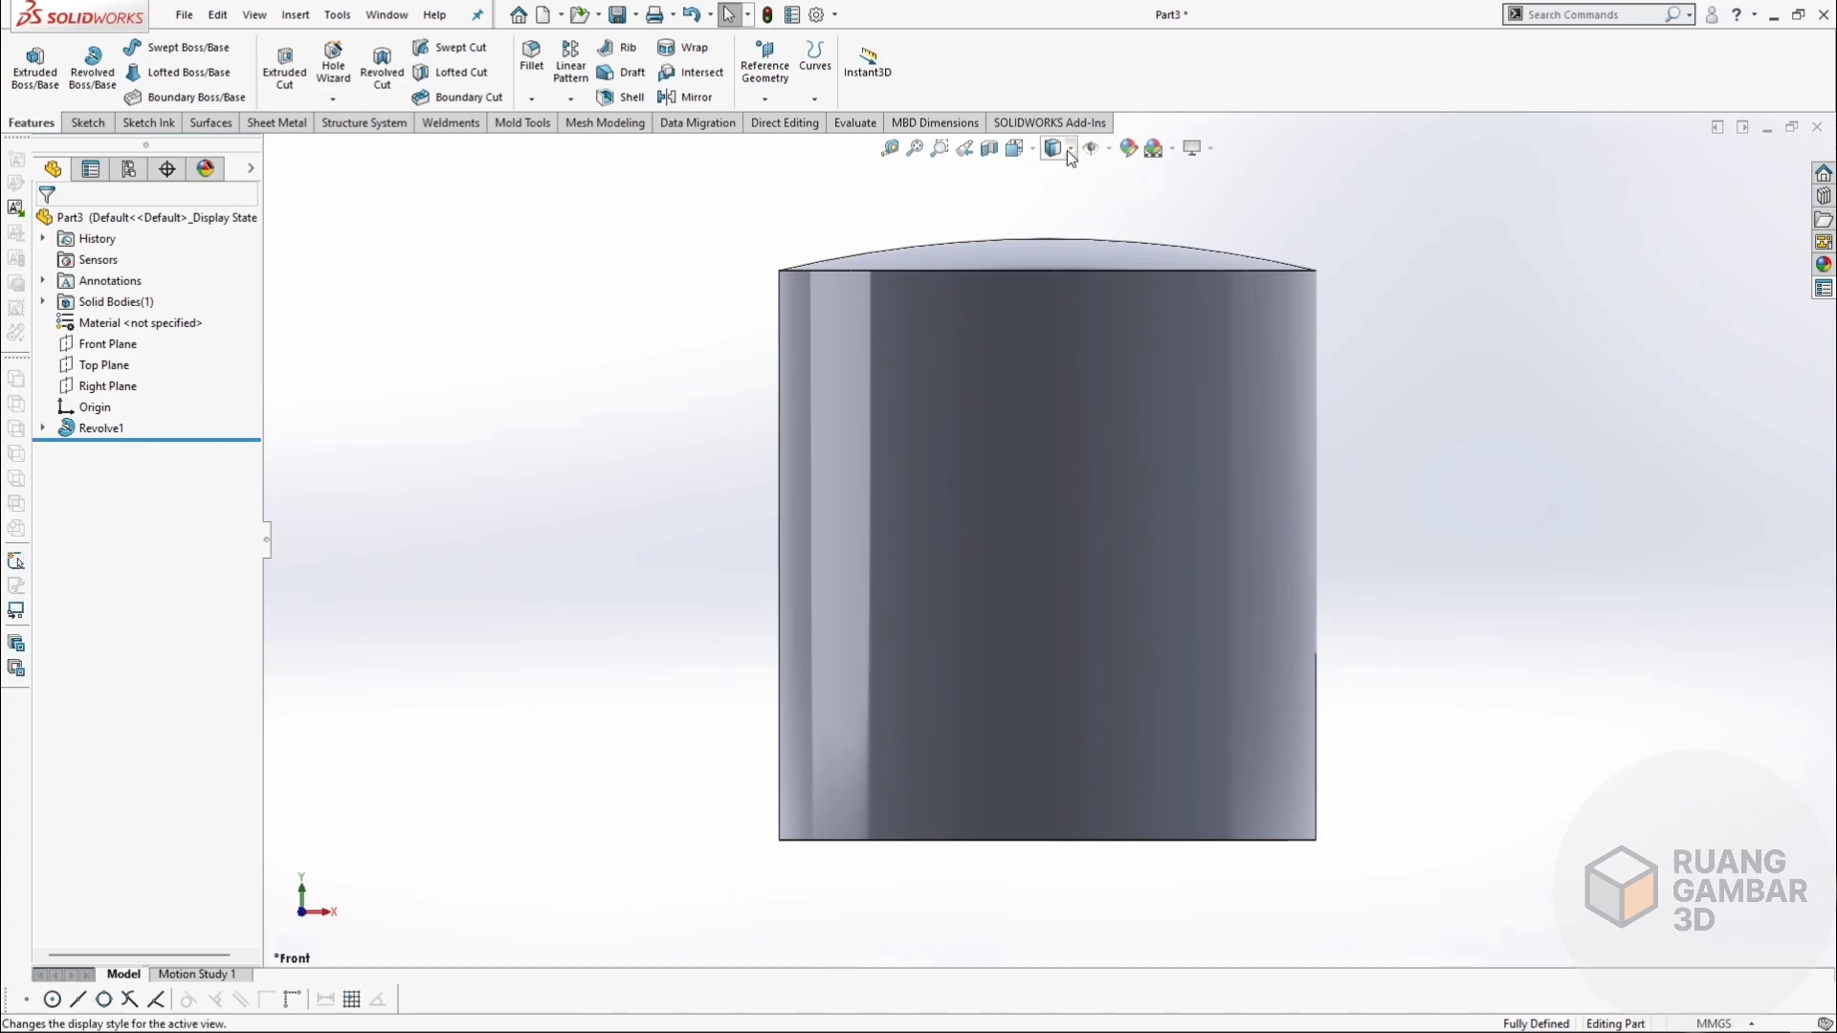
click(1053, 148)
click(1056, 266)
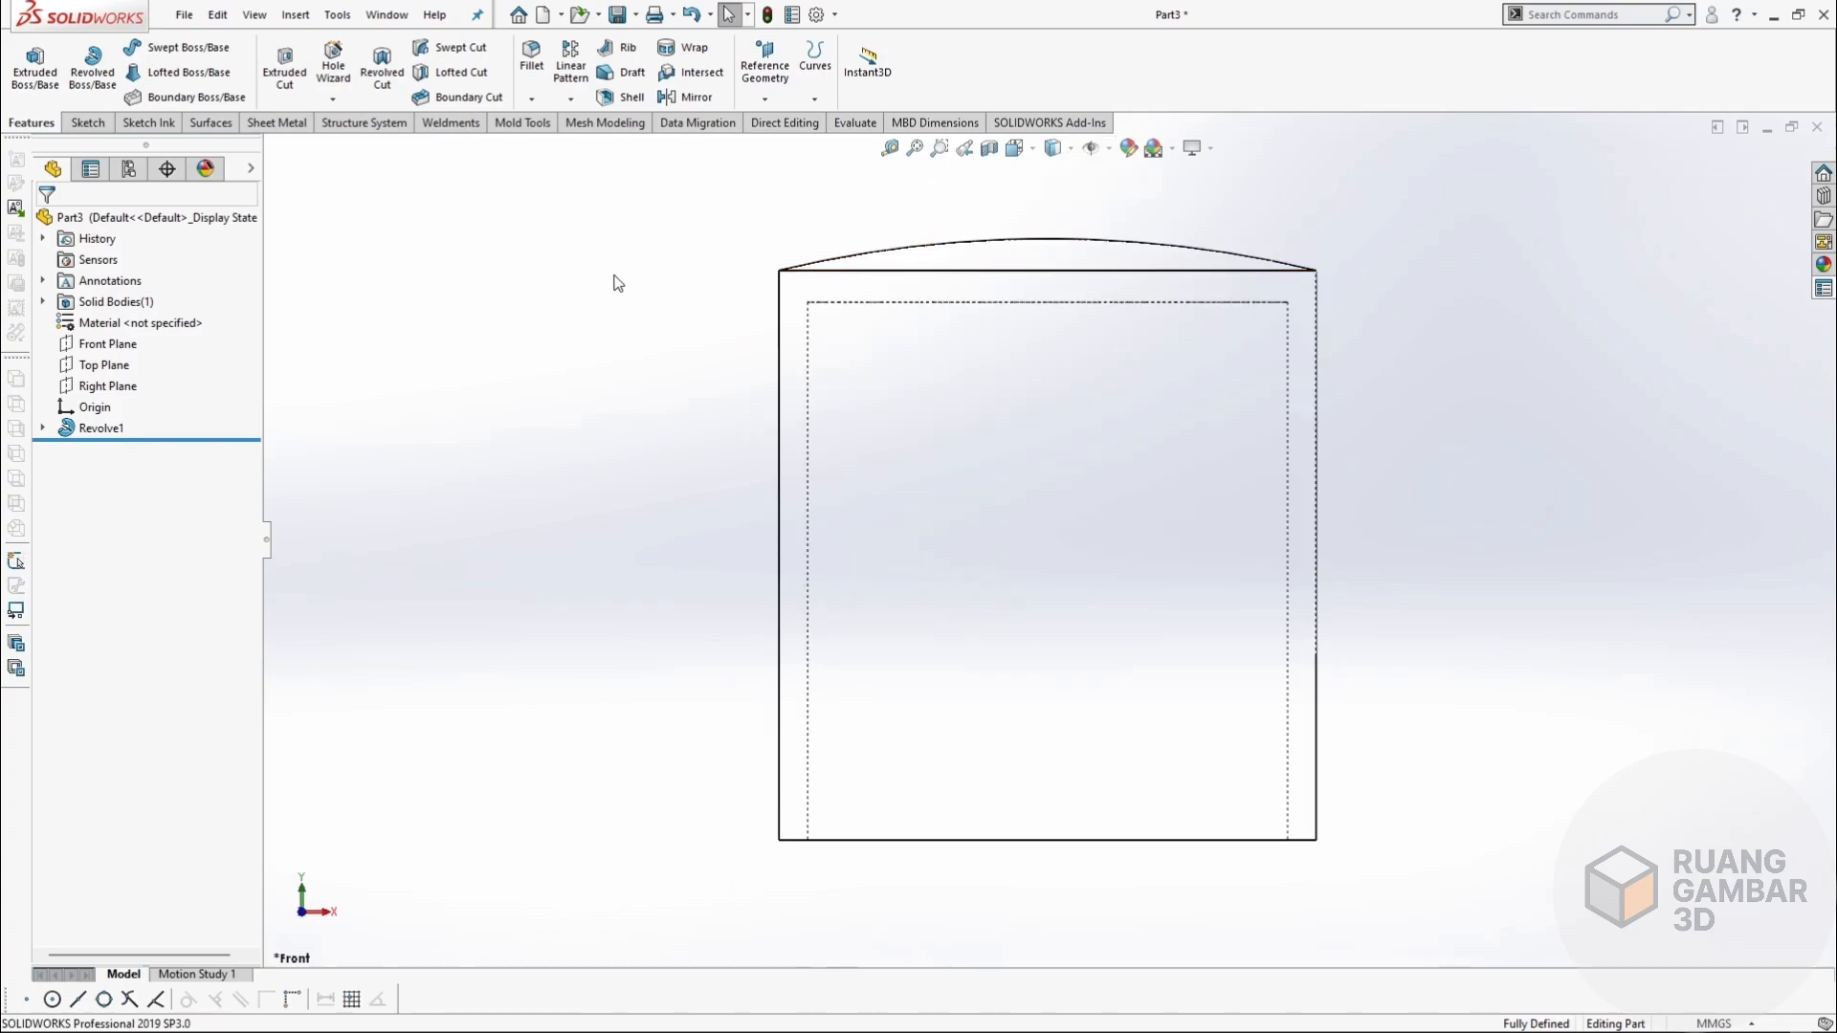
Start a sketch on the Front Plane and draw a vertical centerline from the origin to above the domed top.
click(107, 343)
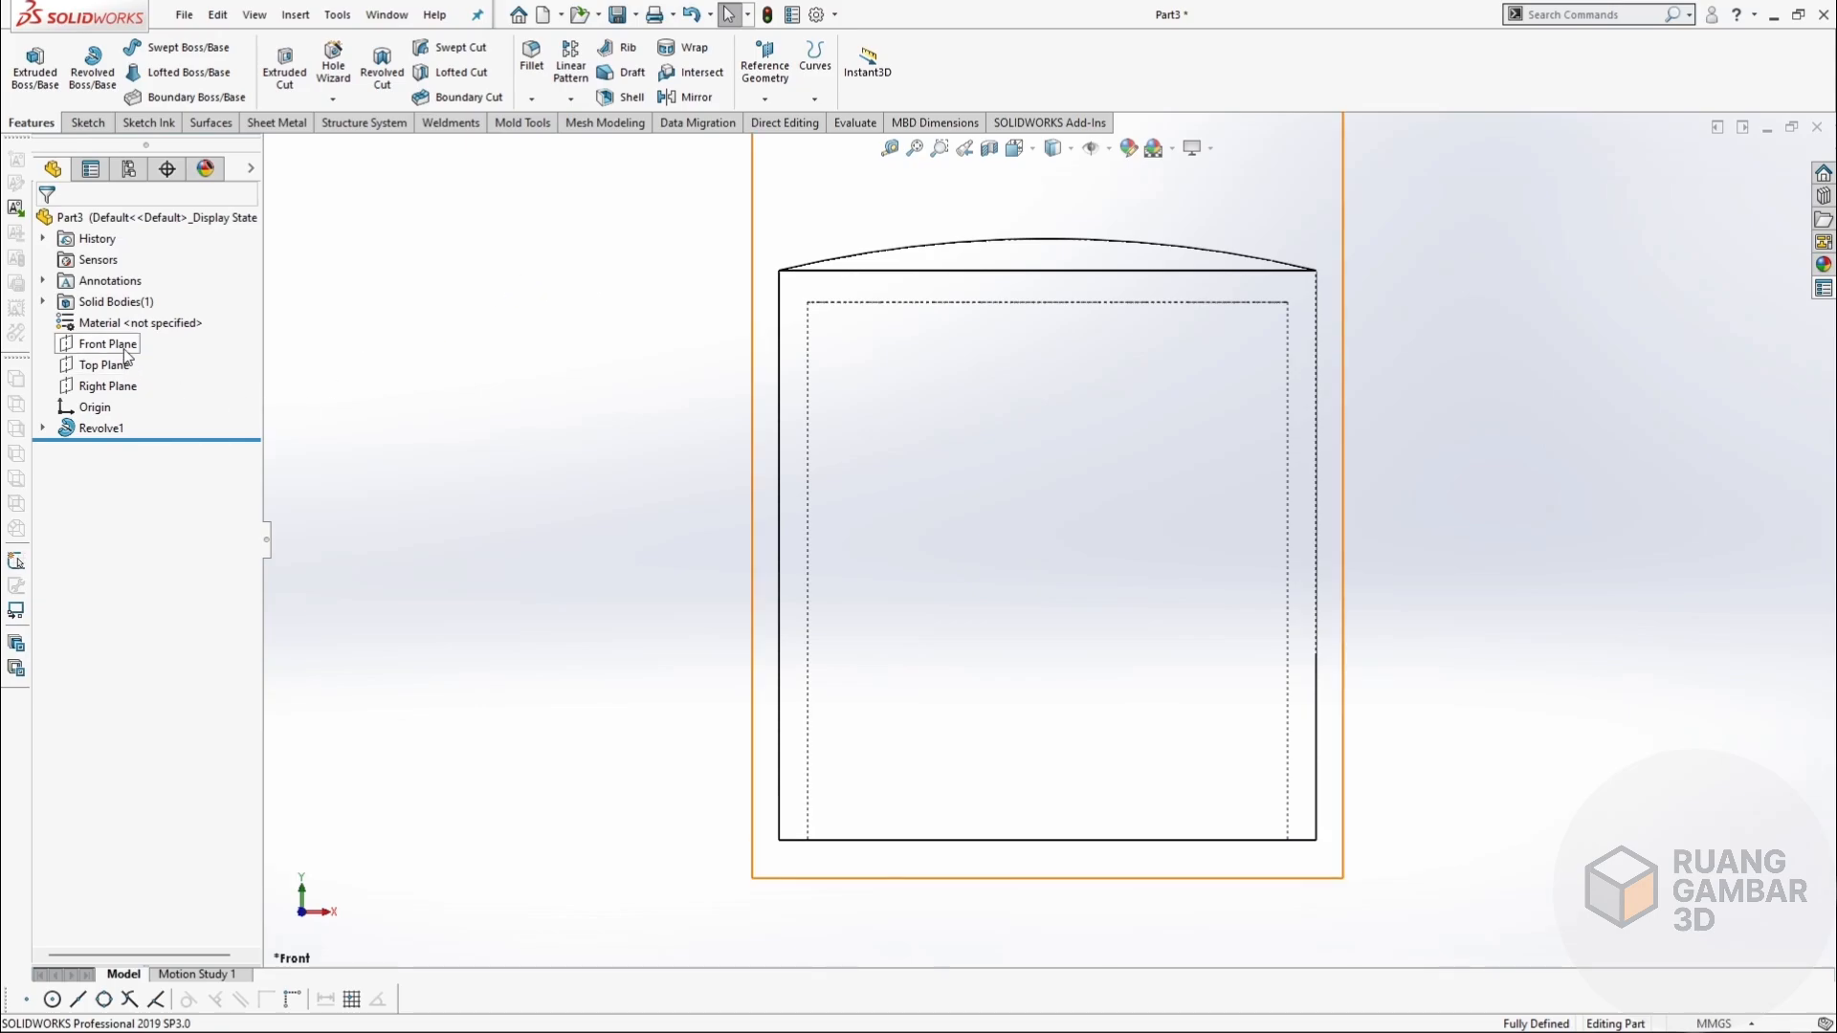
click(148, 318)
click(543, 380)
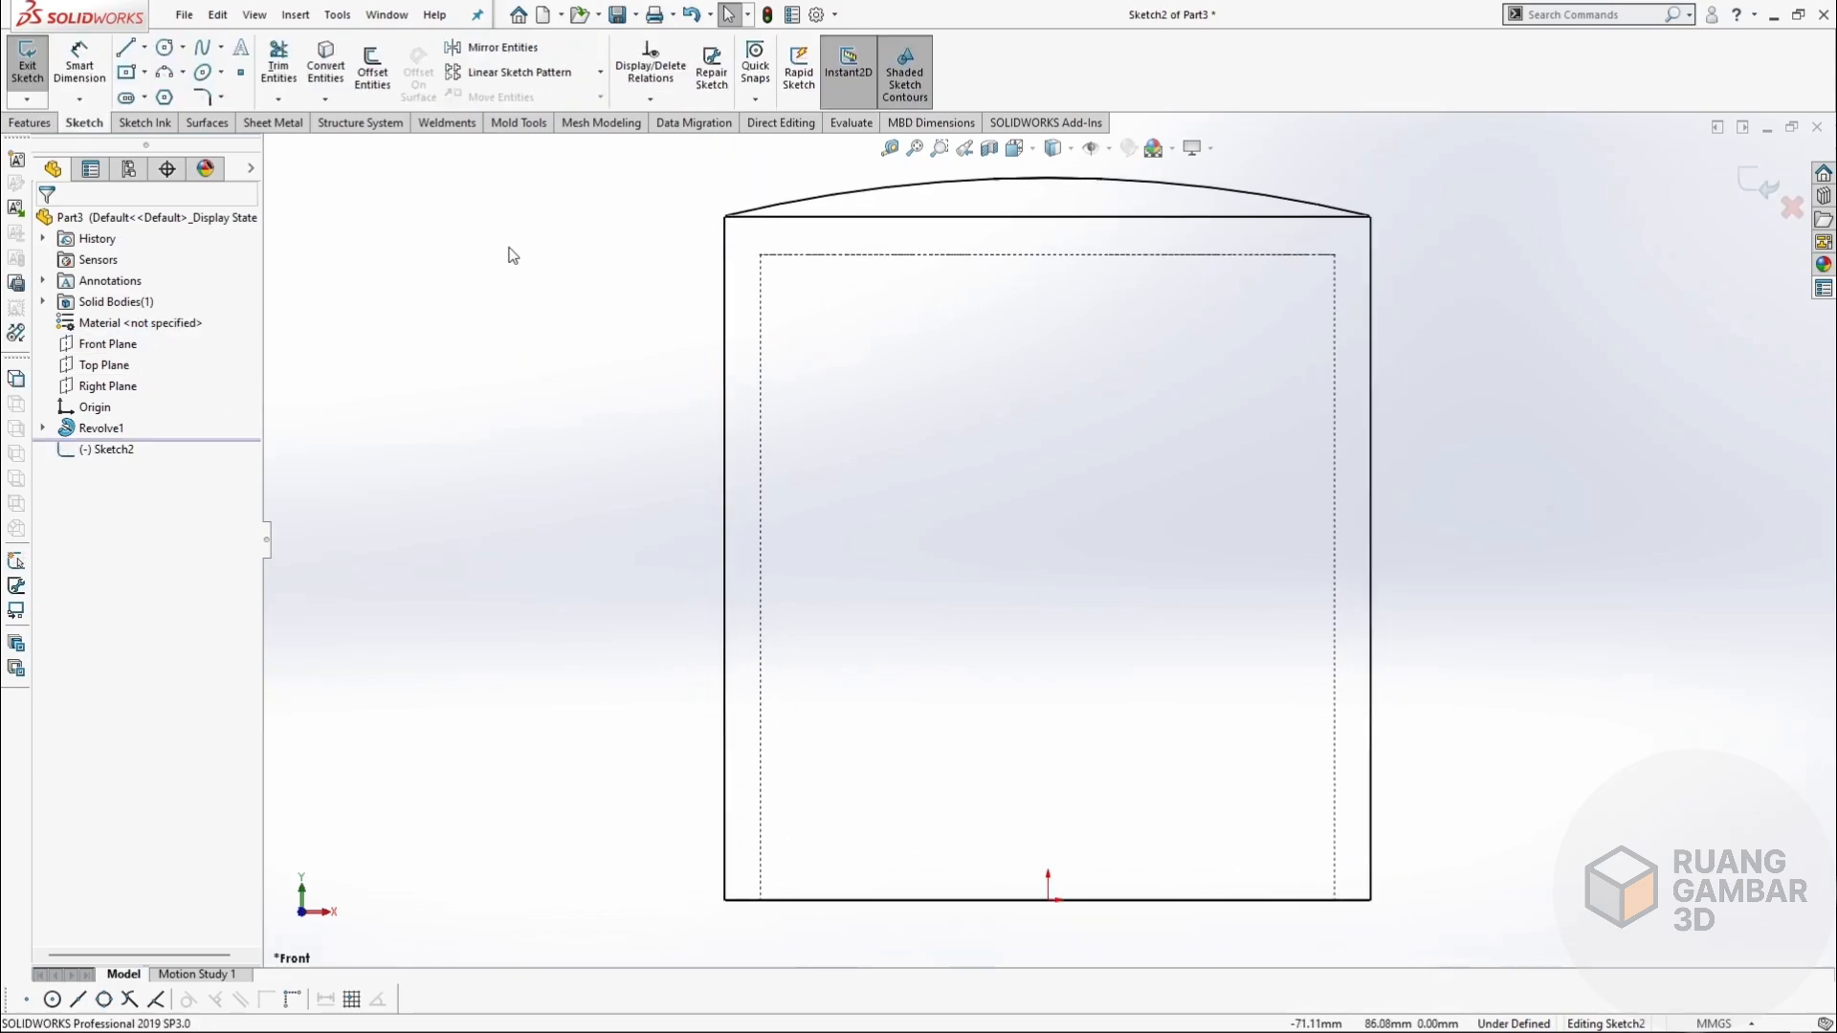
click(144, 47)
click(162, 96)
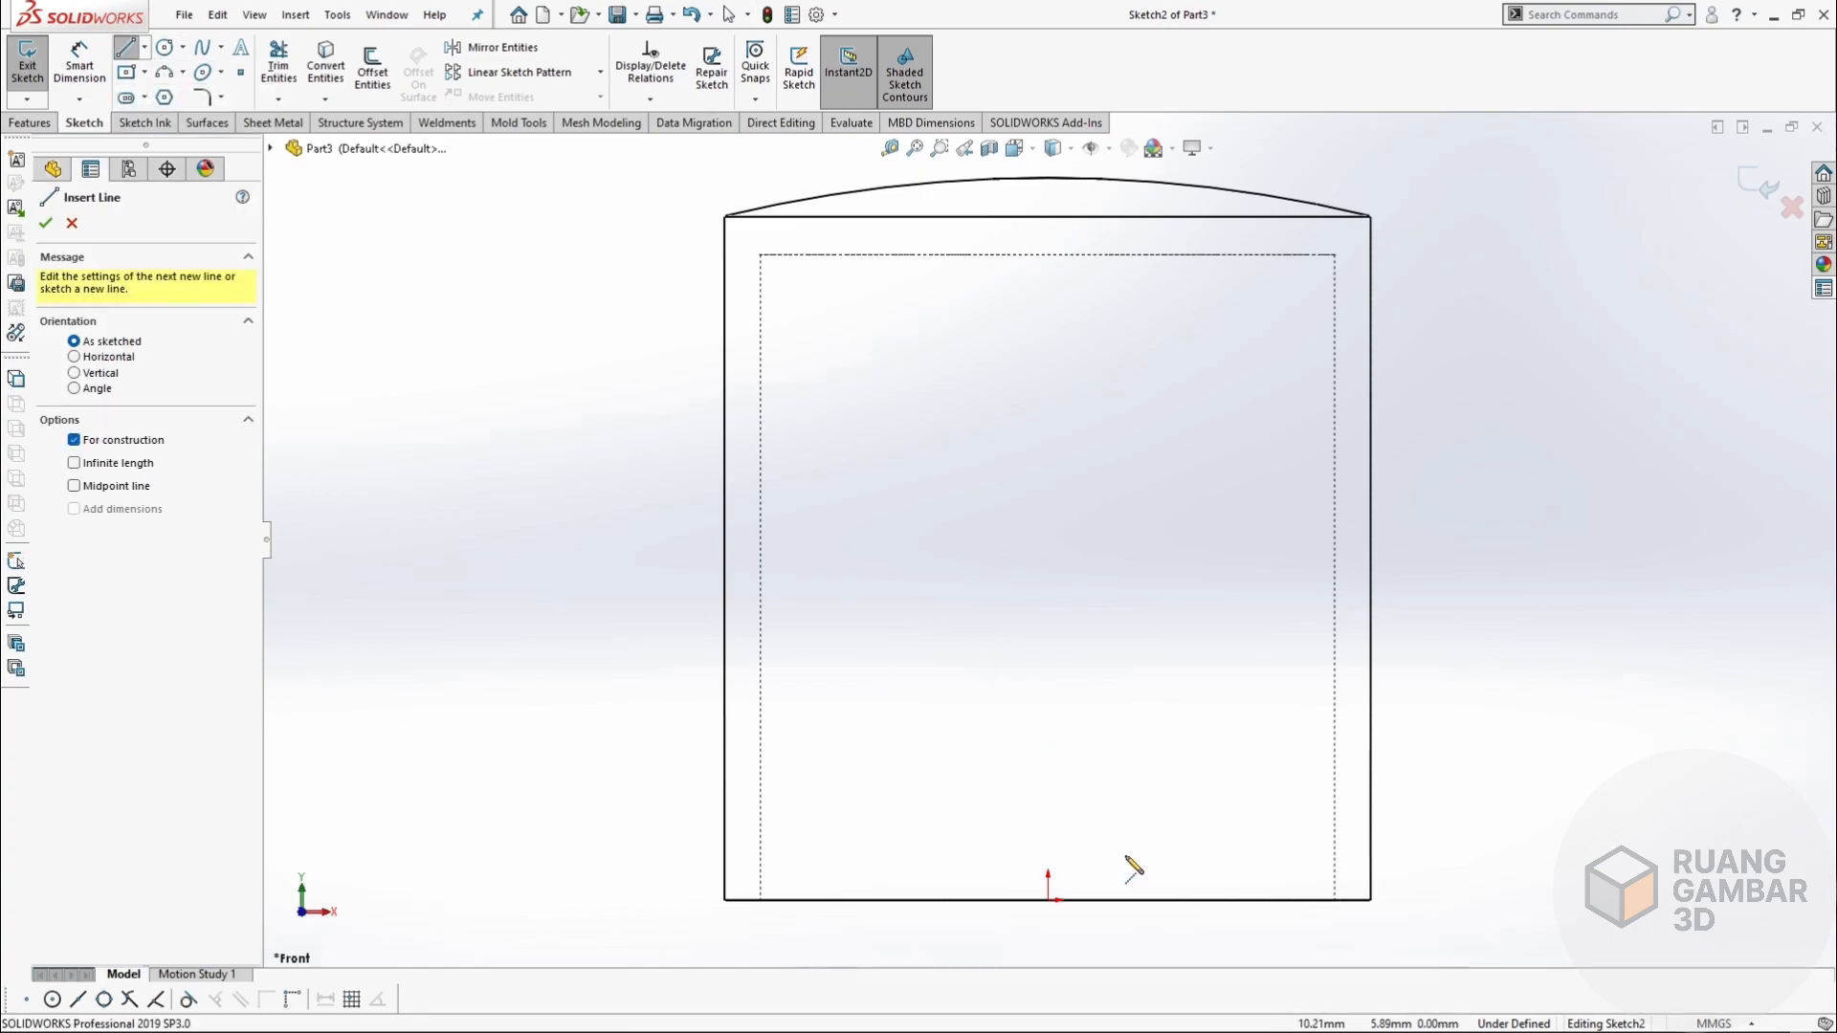
click(1048, 899)
key(z)
click(1047, 185)
key(Escape)
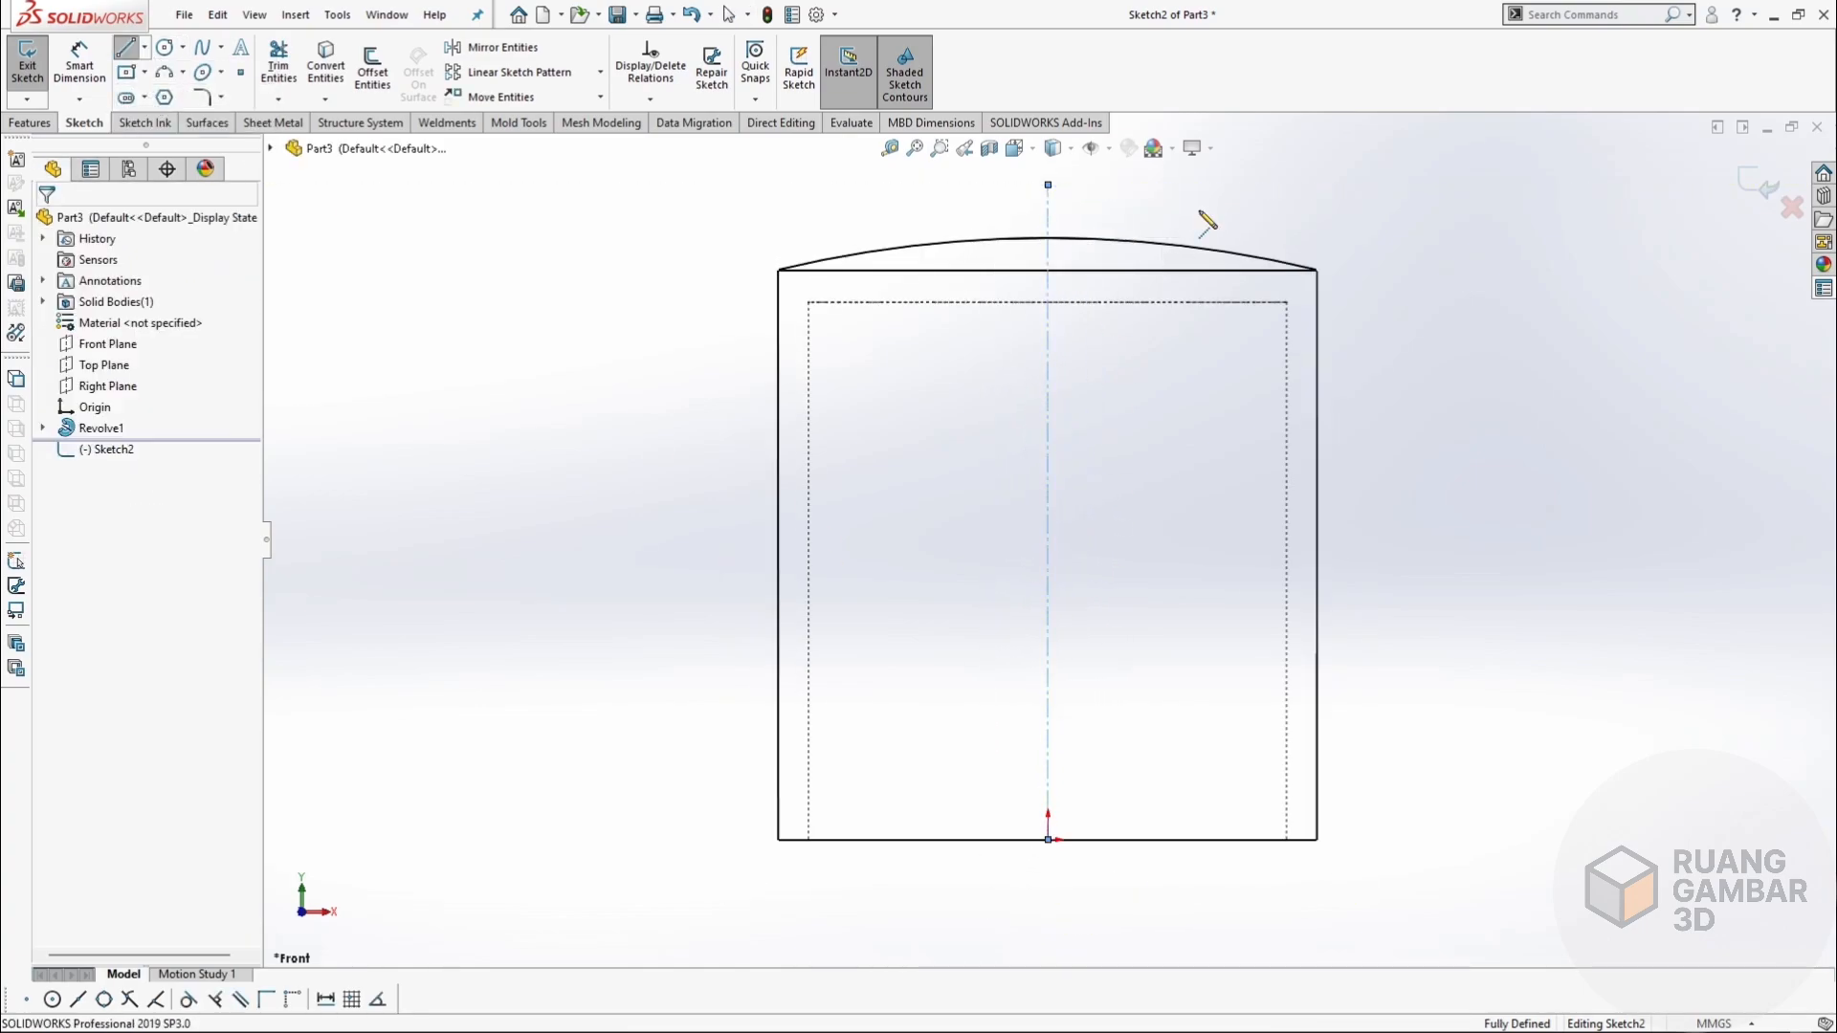
Draw a corner rectangle about 2 mm wide and 4.2 mm tall inward from the outer wall edge, just below the inner ceiling line.
click(143, 72)
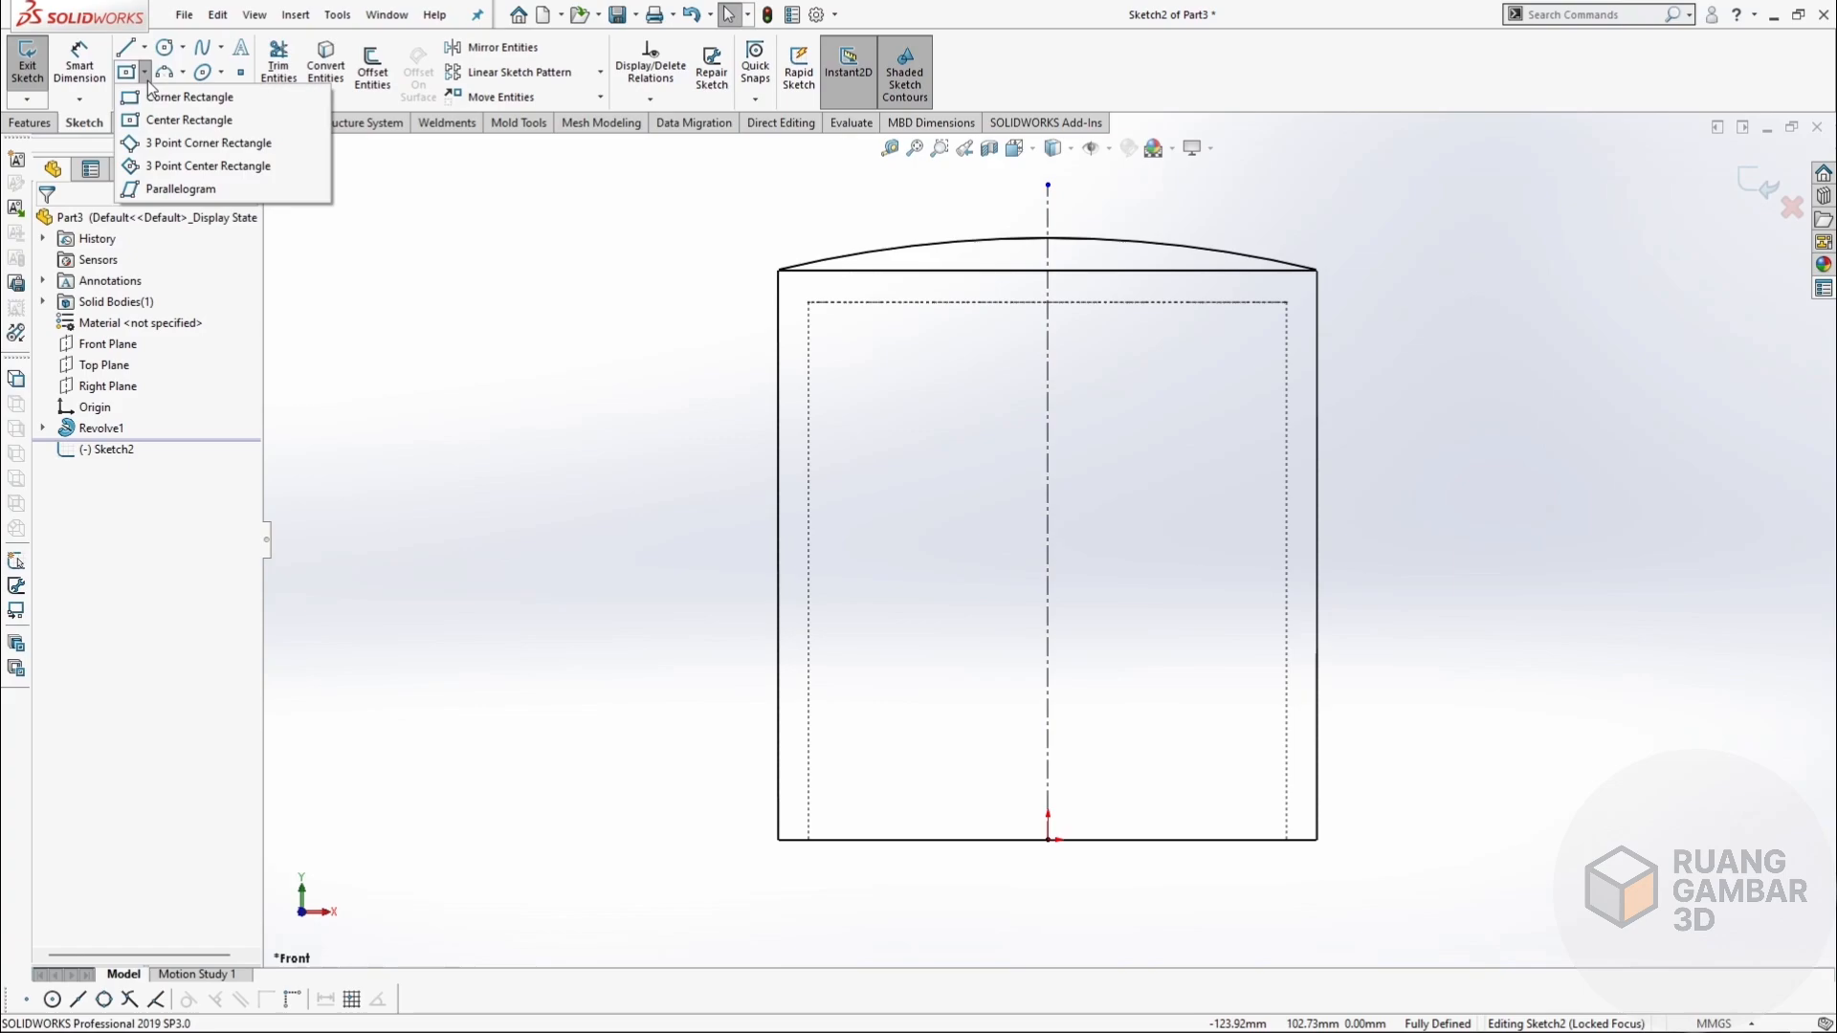
click(187, 97)
scroll(775, 282, down, 3)
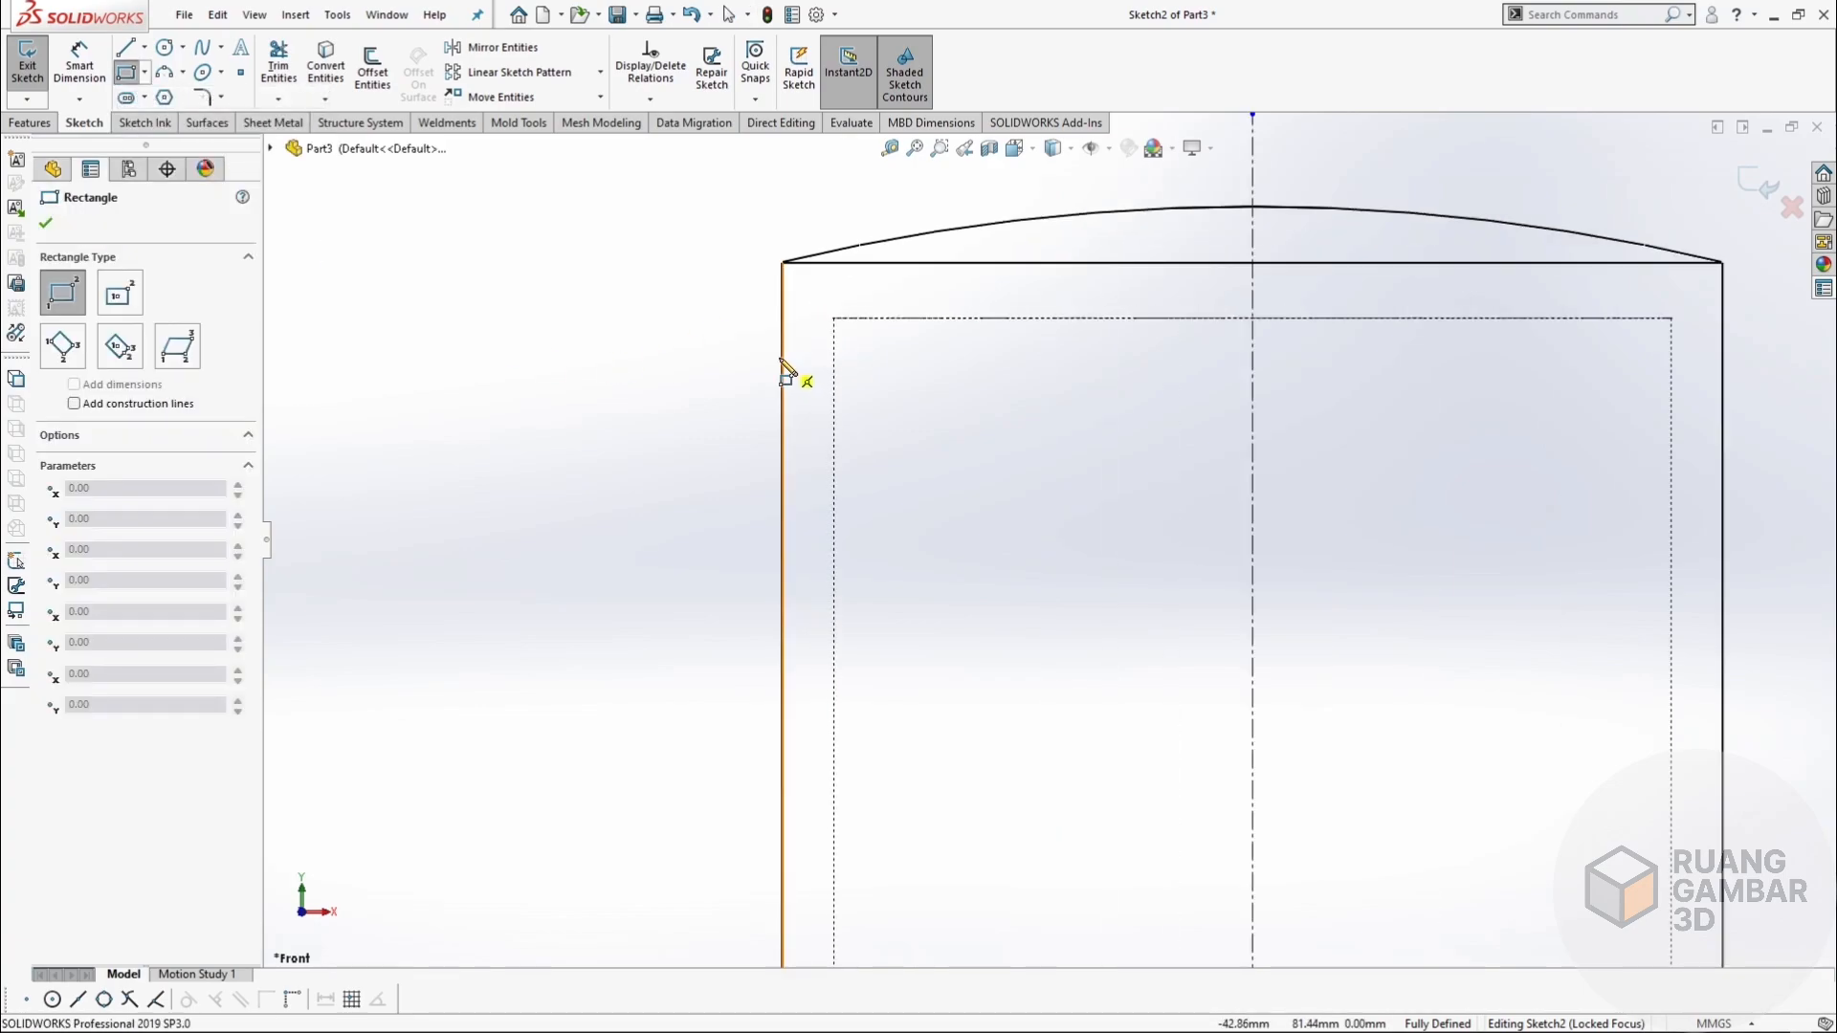
click(783, 358)
click(805, 403)
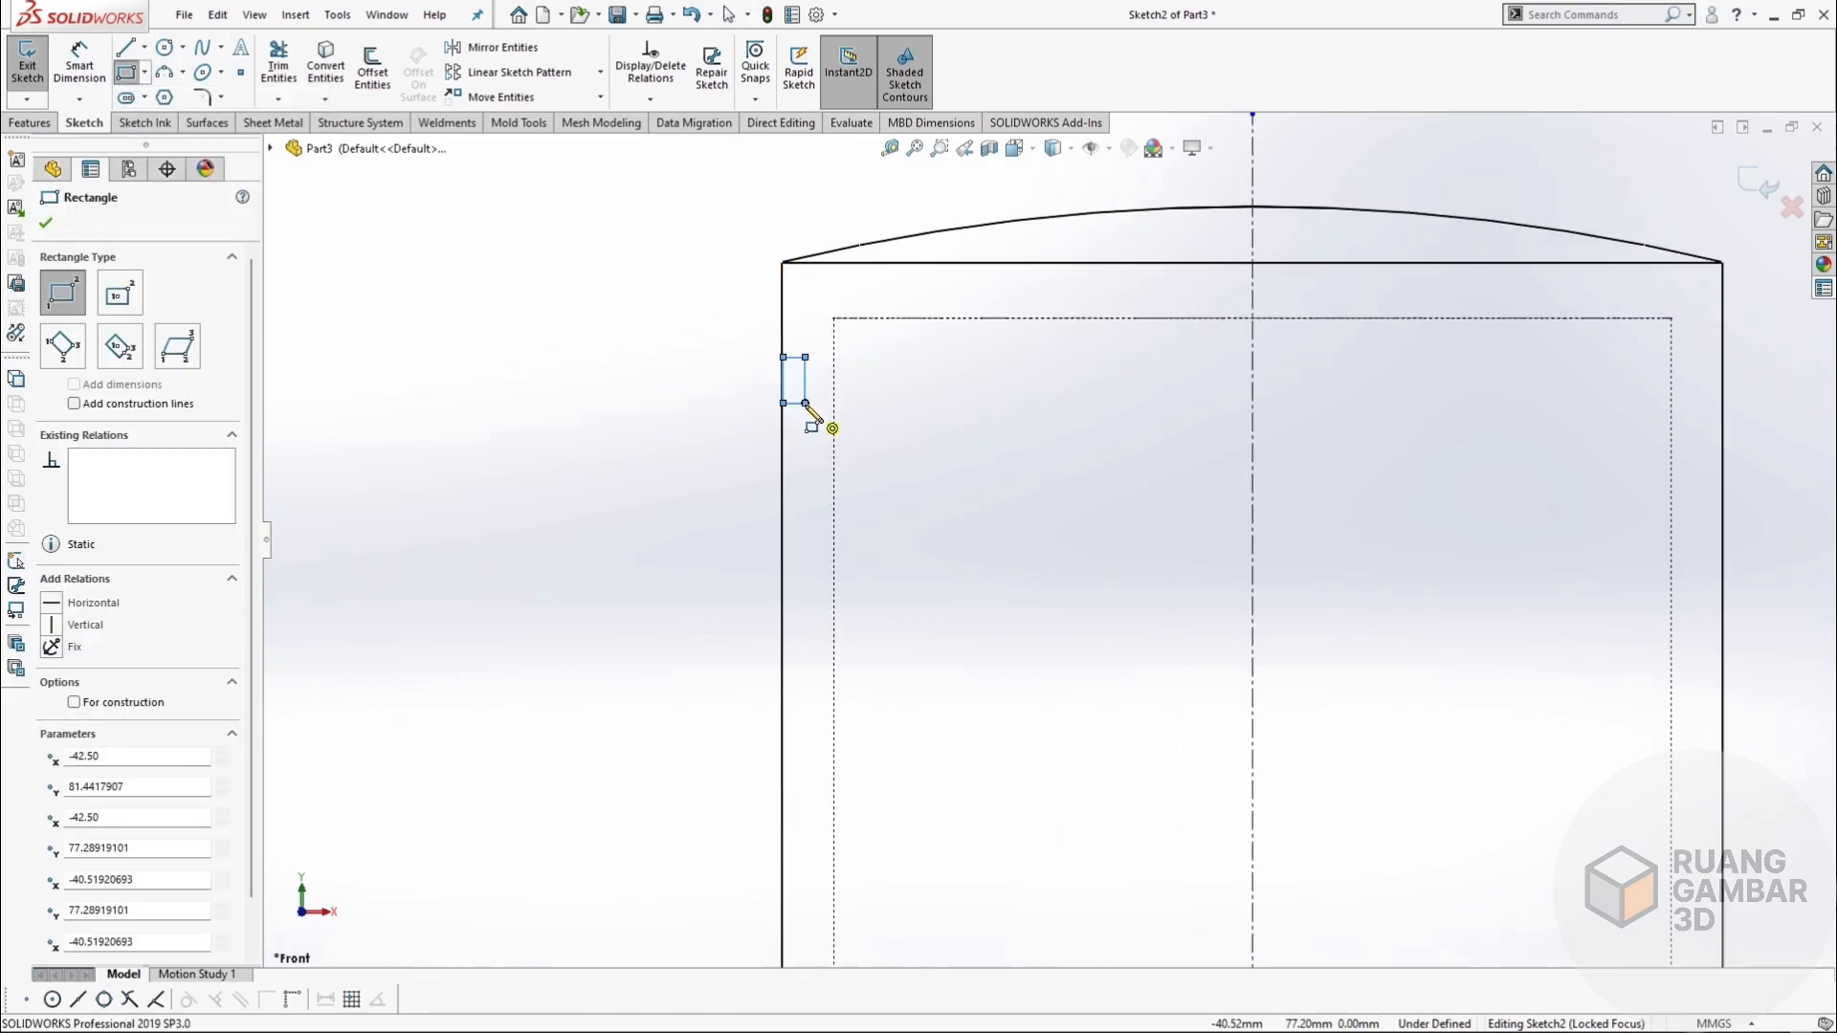
key(Escape)
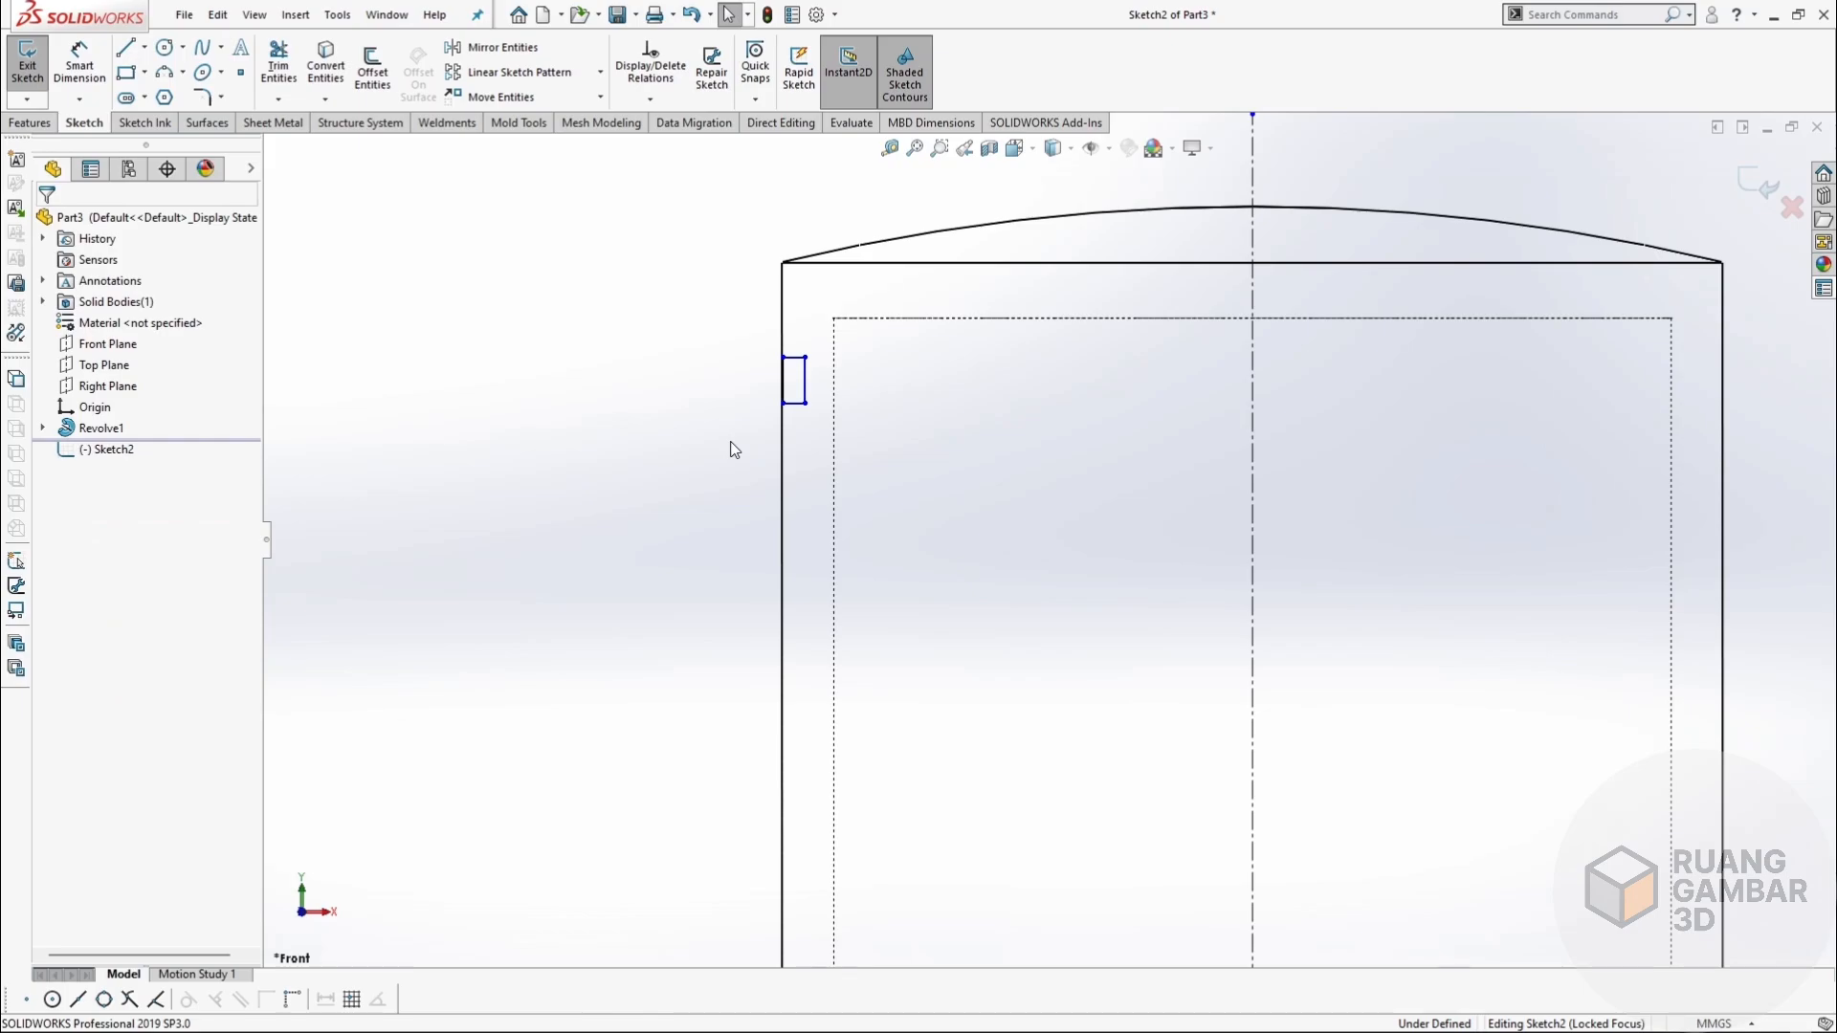
Dimension the vertical distance from the dome's base edge to the small rectangle's upper side as 7.3 mm.
right_drag(734, 450, 780, 330)
click(796, 357)
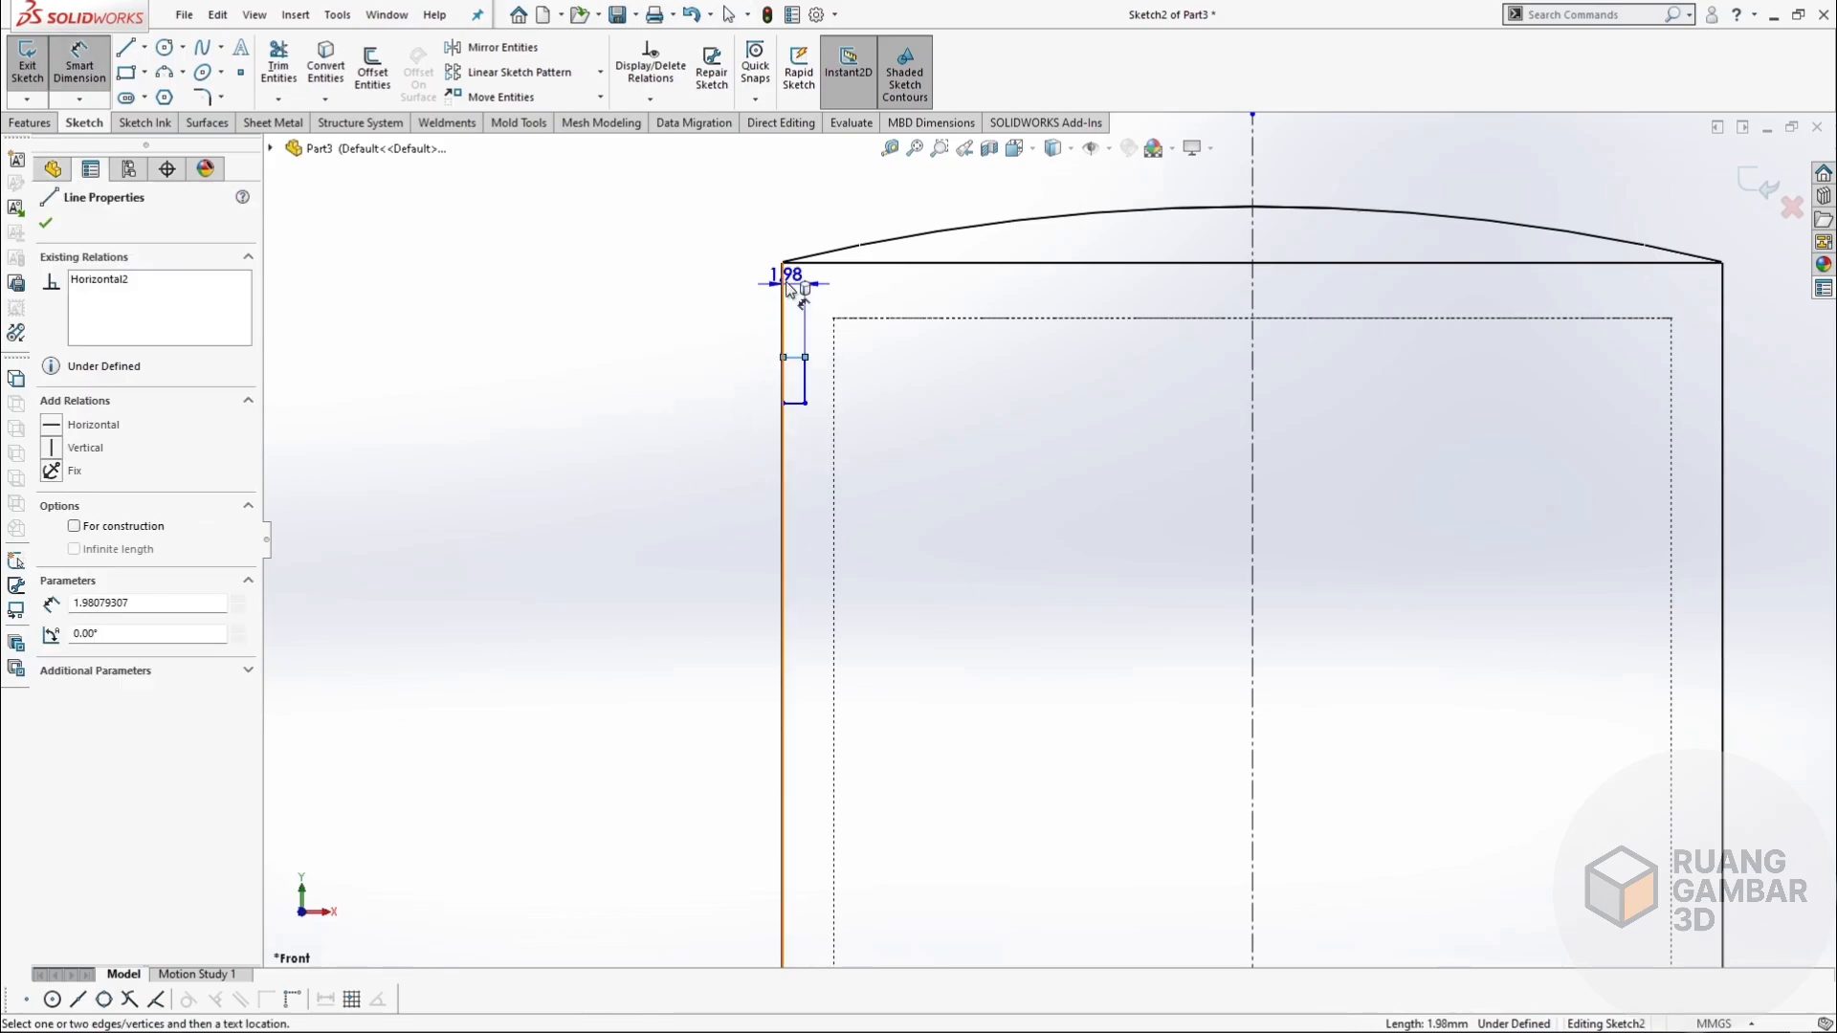
click(805, 263)
click(730, 316)
text(7)
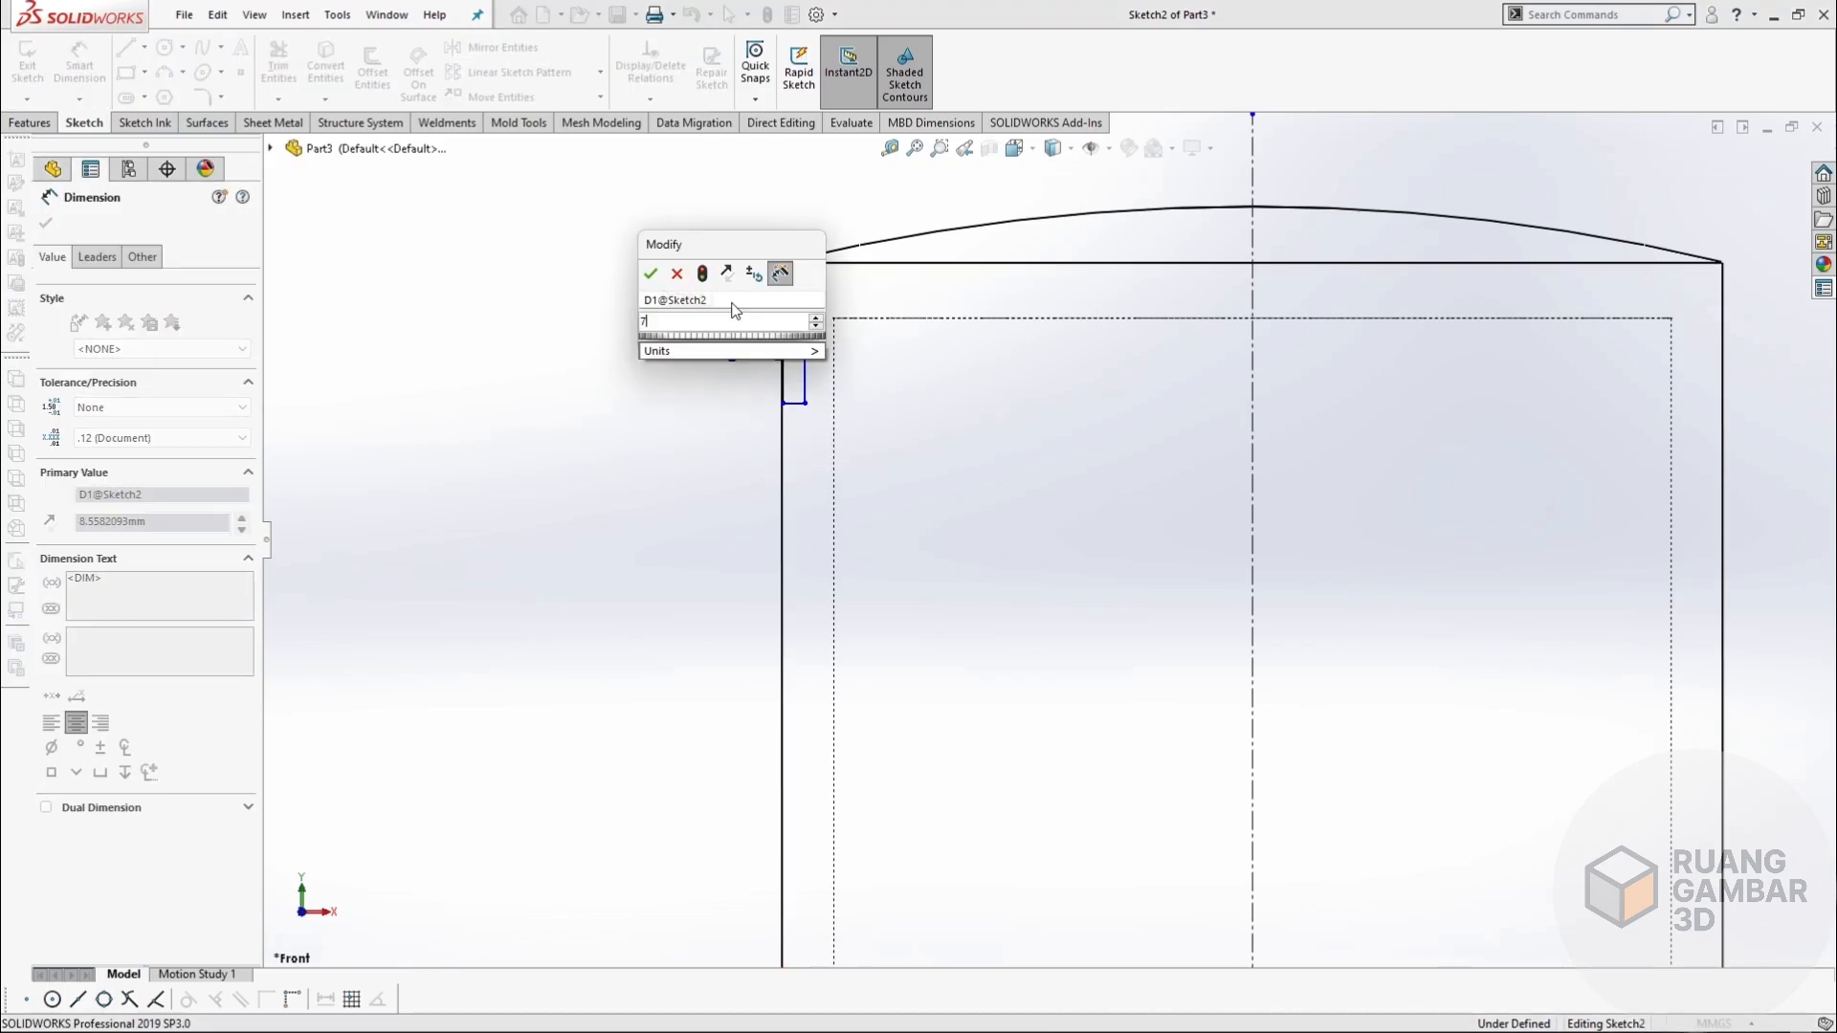
text(.3)
key(Return)
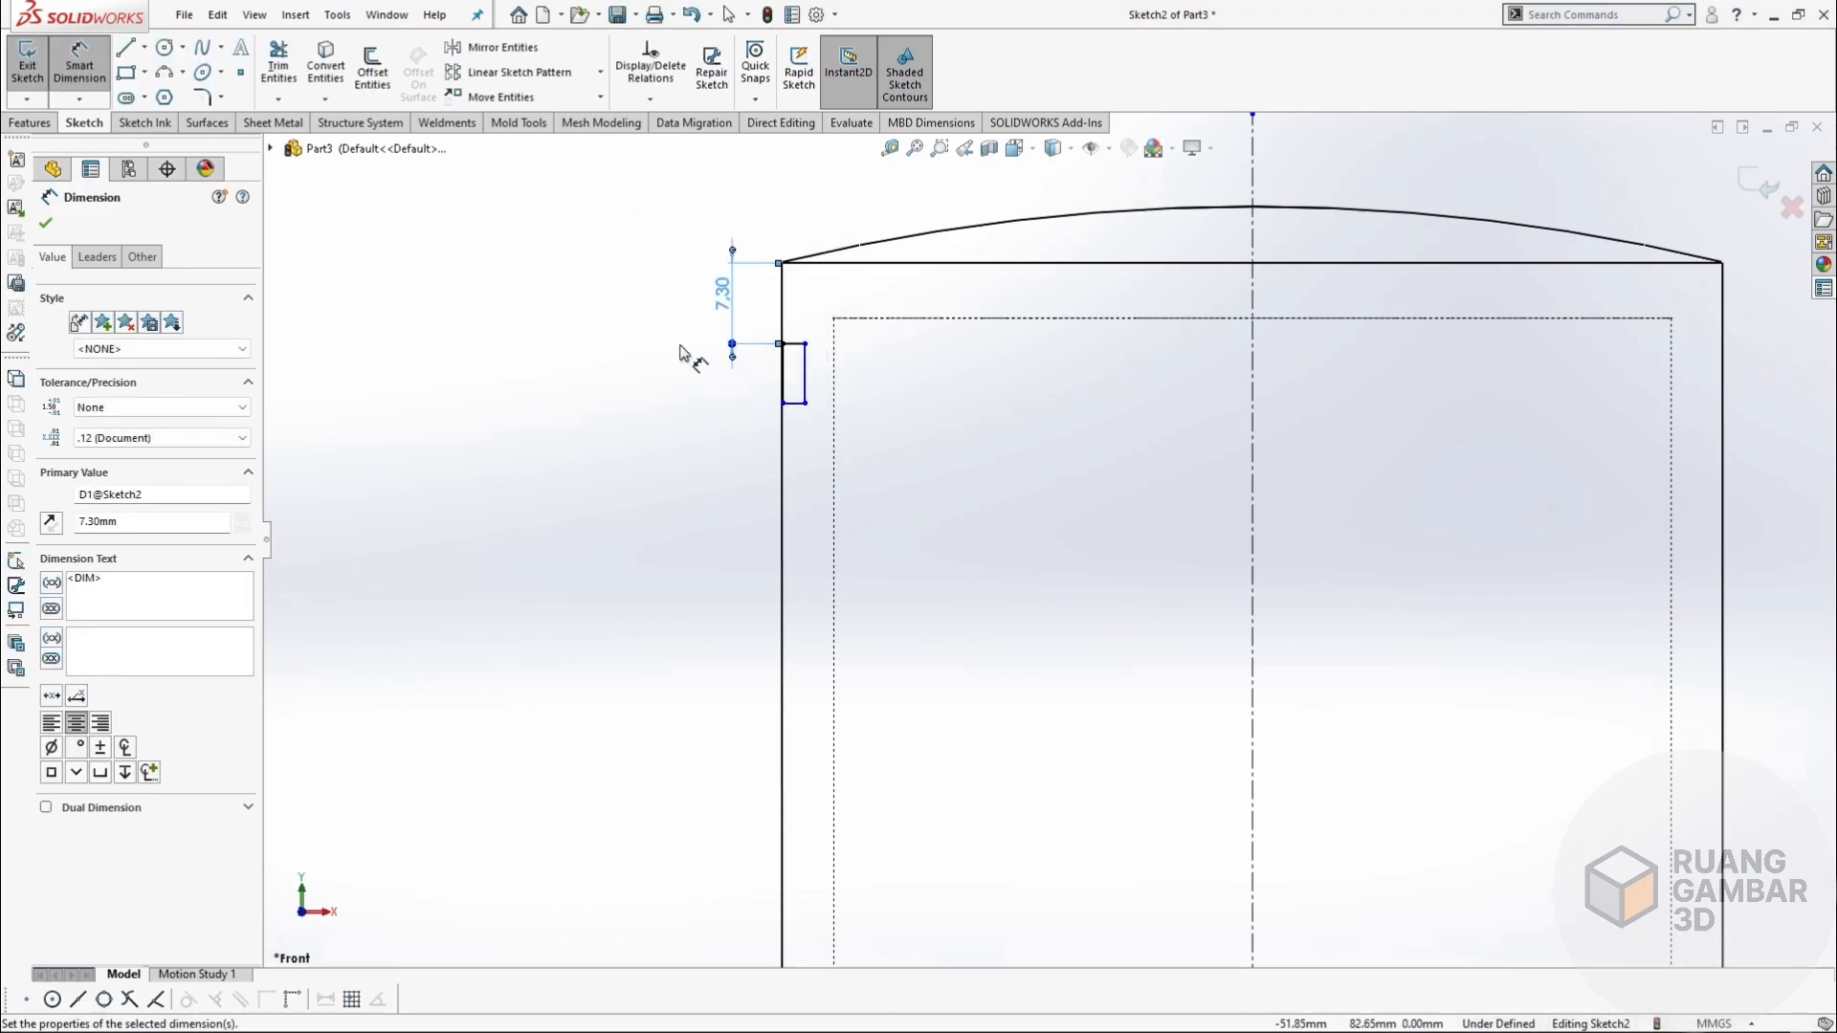
Dimension the small rectangle's height as 4.3 mm.
click(806, 378)
click(901, 386)
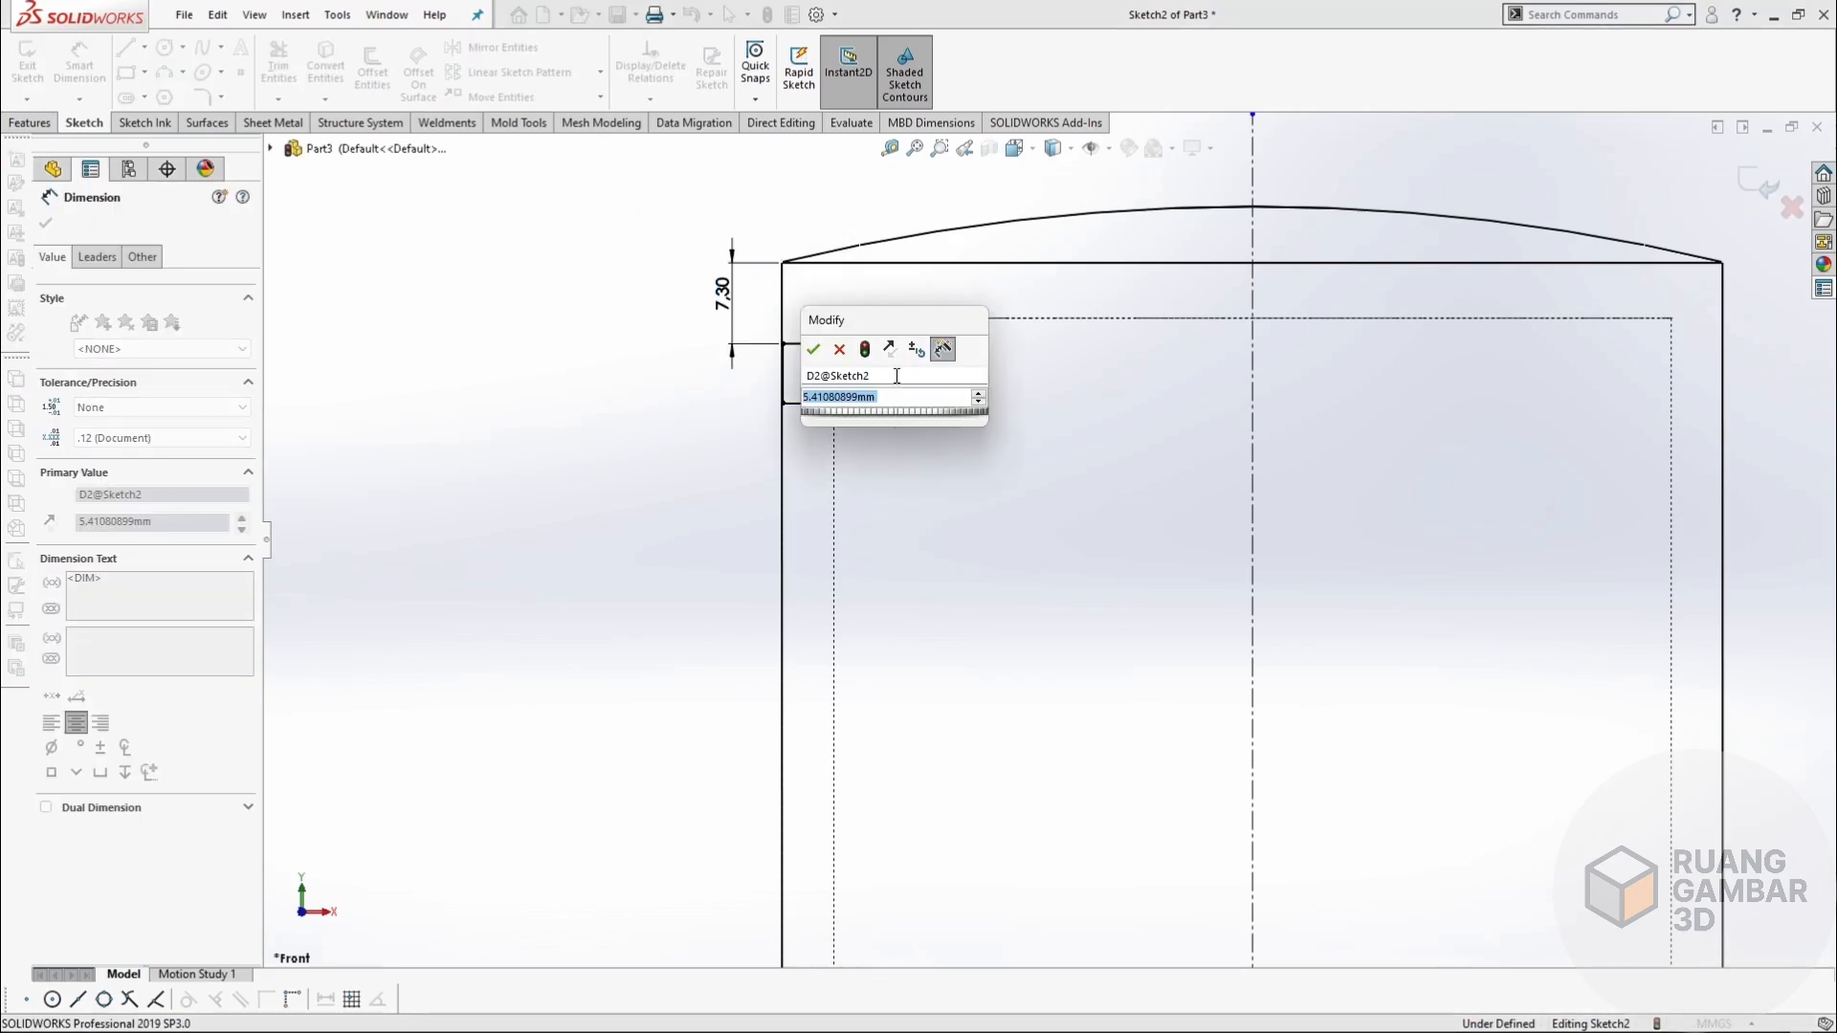
text(4.3)
key(Return)
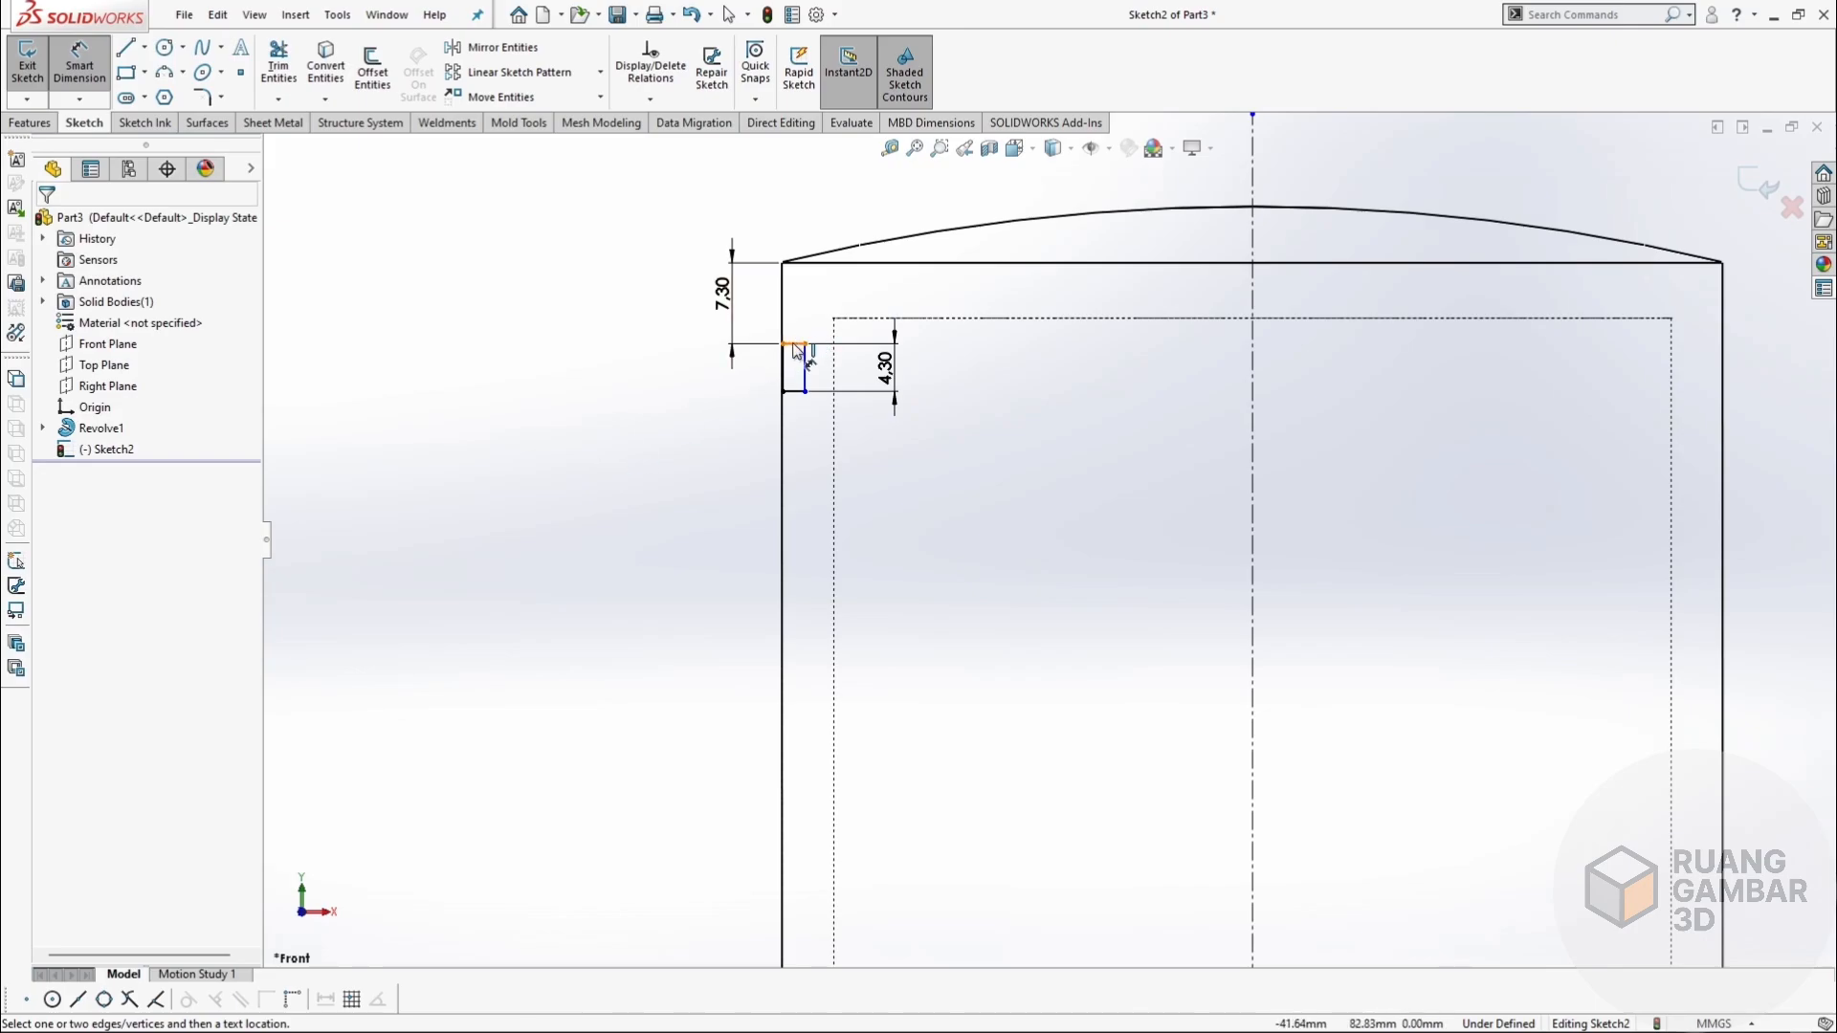
Dimension the small rectangle's width as 3 mm and place the dimension below the rectangle, inside the cylinder outline.
click(794, 392)
click(740, 460)
text(3)
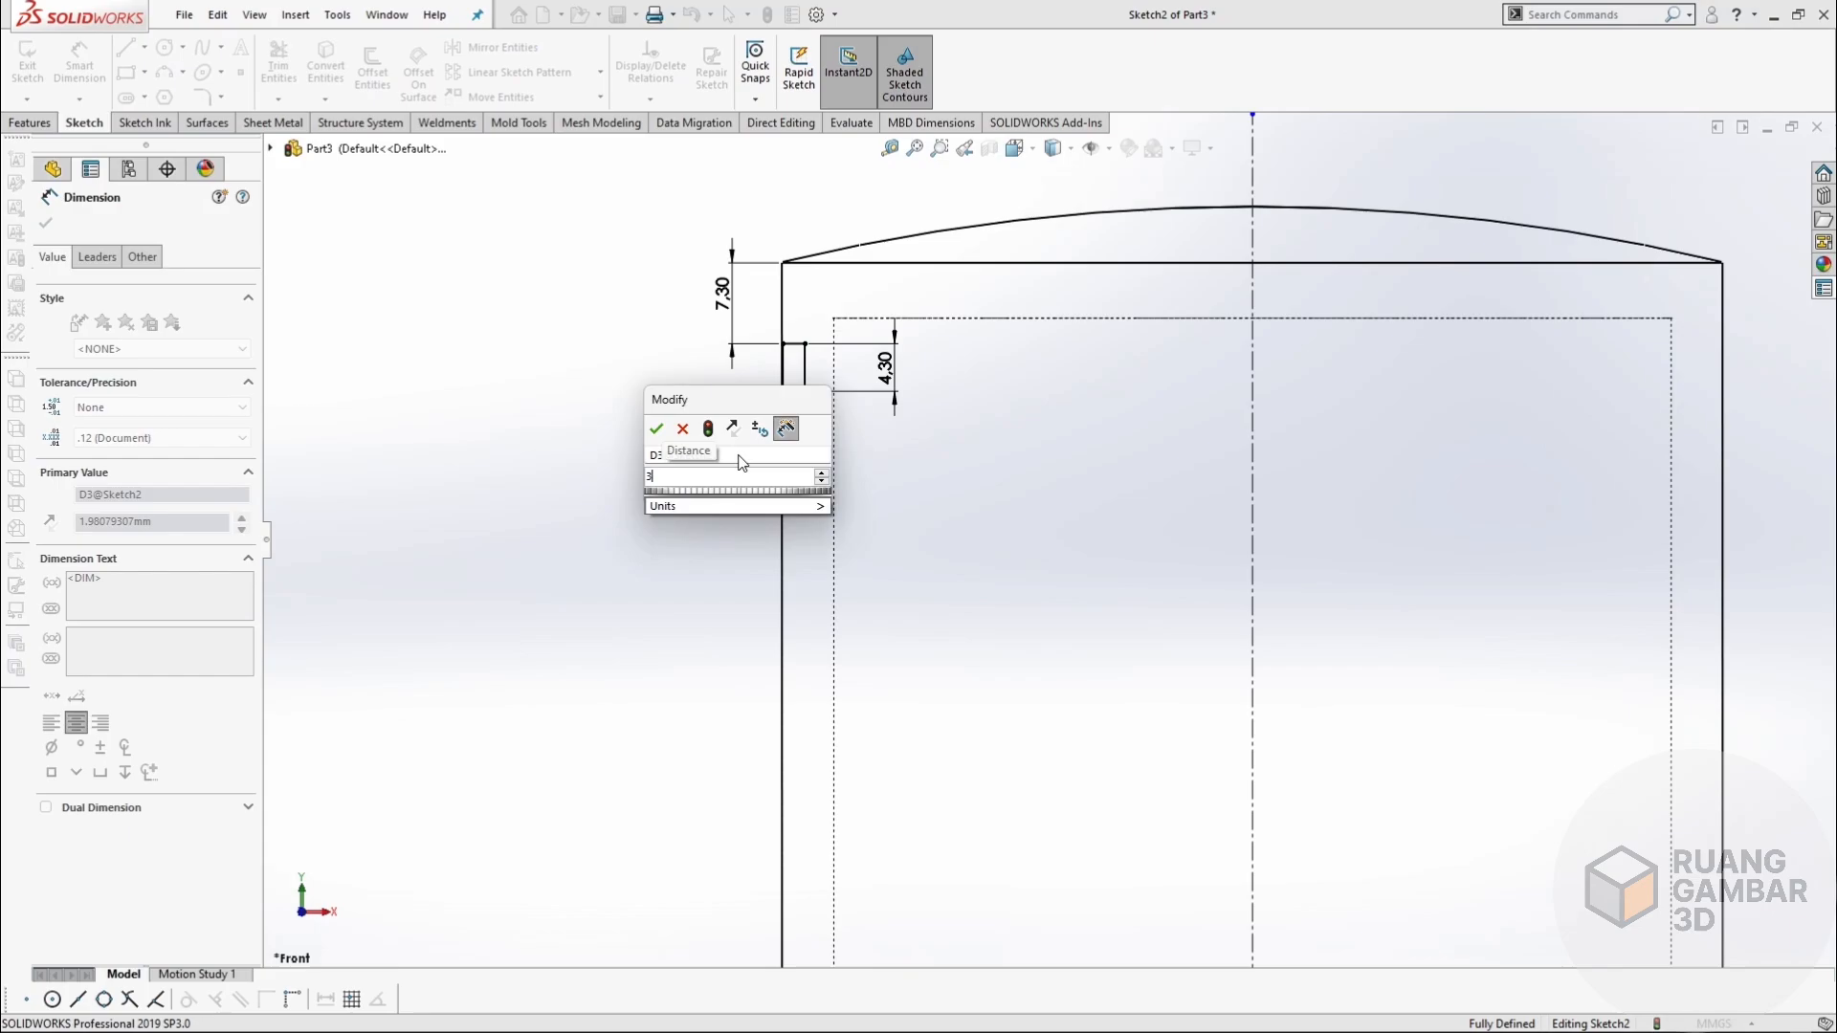
key(Return)
drag(720, 454, 925, 436)
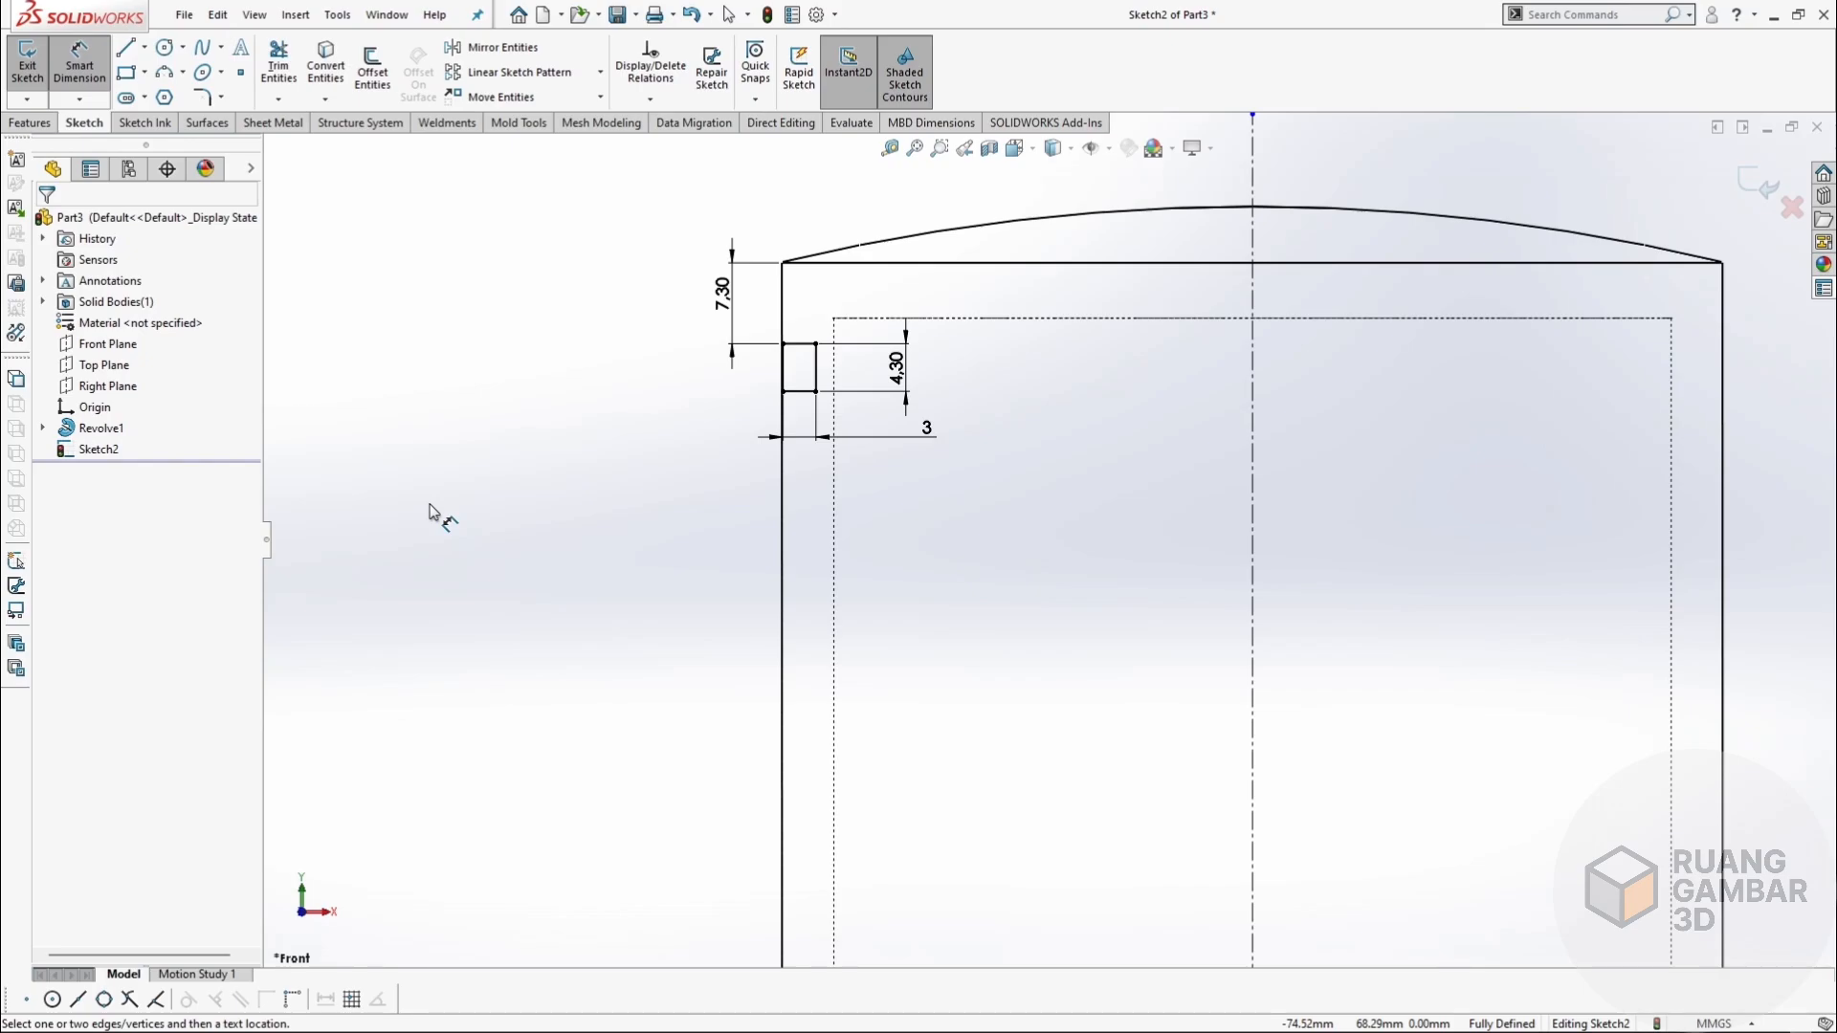
Set up a linear sketch pattern of the rectangle's four sides with one instance along X and two along Y.
click(517, 72)
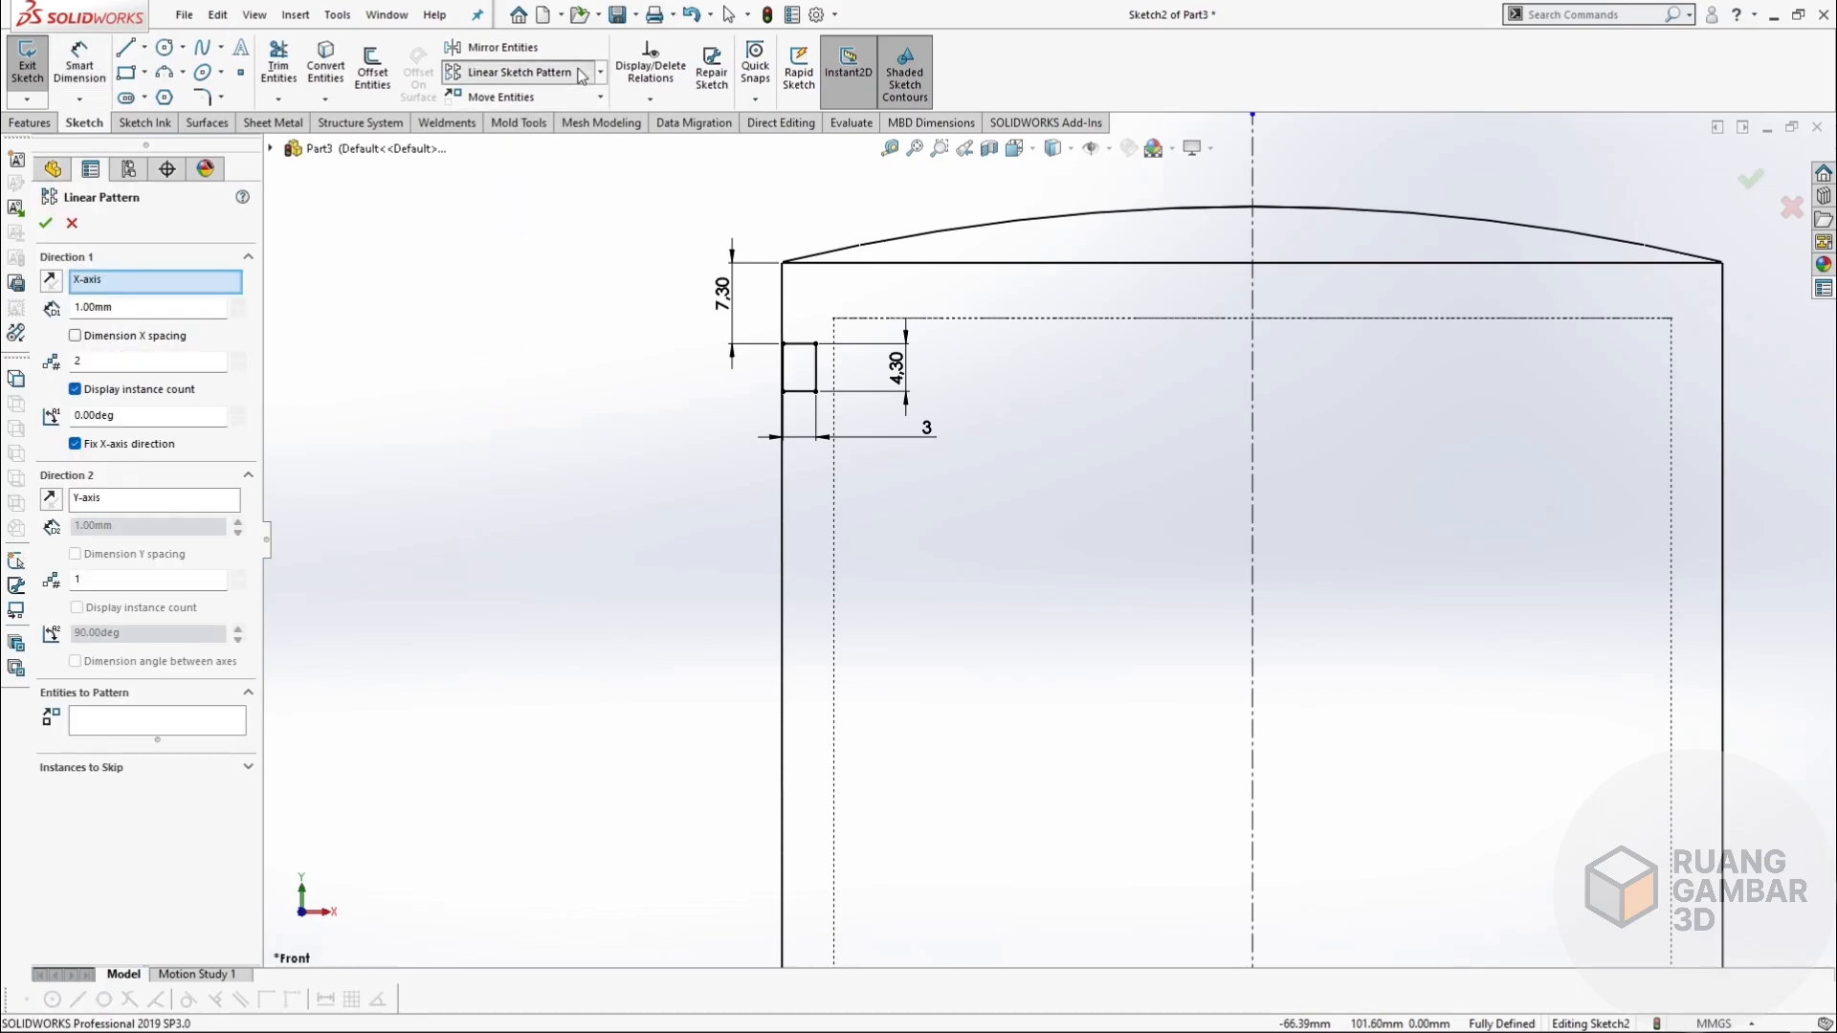
click(144, 723)
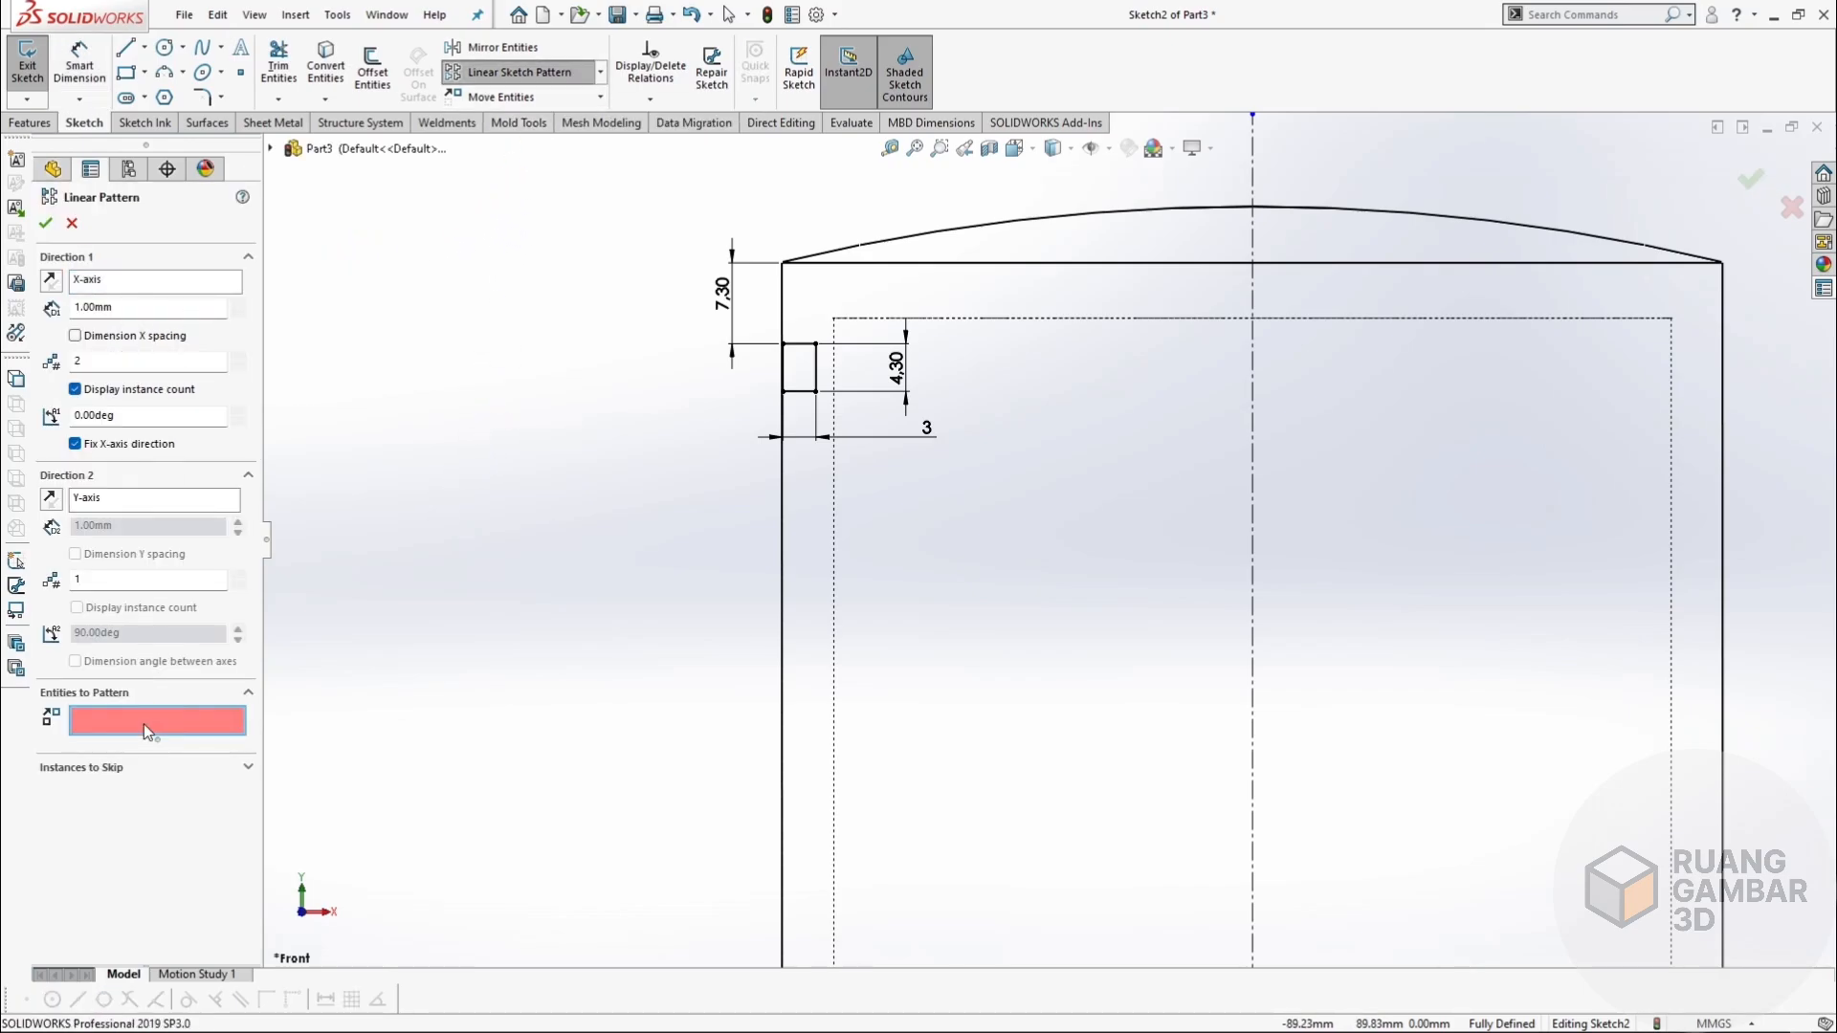
click(806, 391)
click(783, 368)
click(799, 344)
click(816, 368)
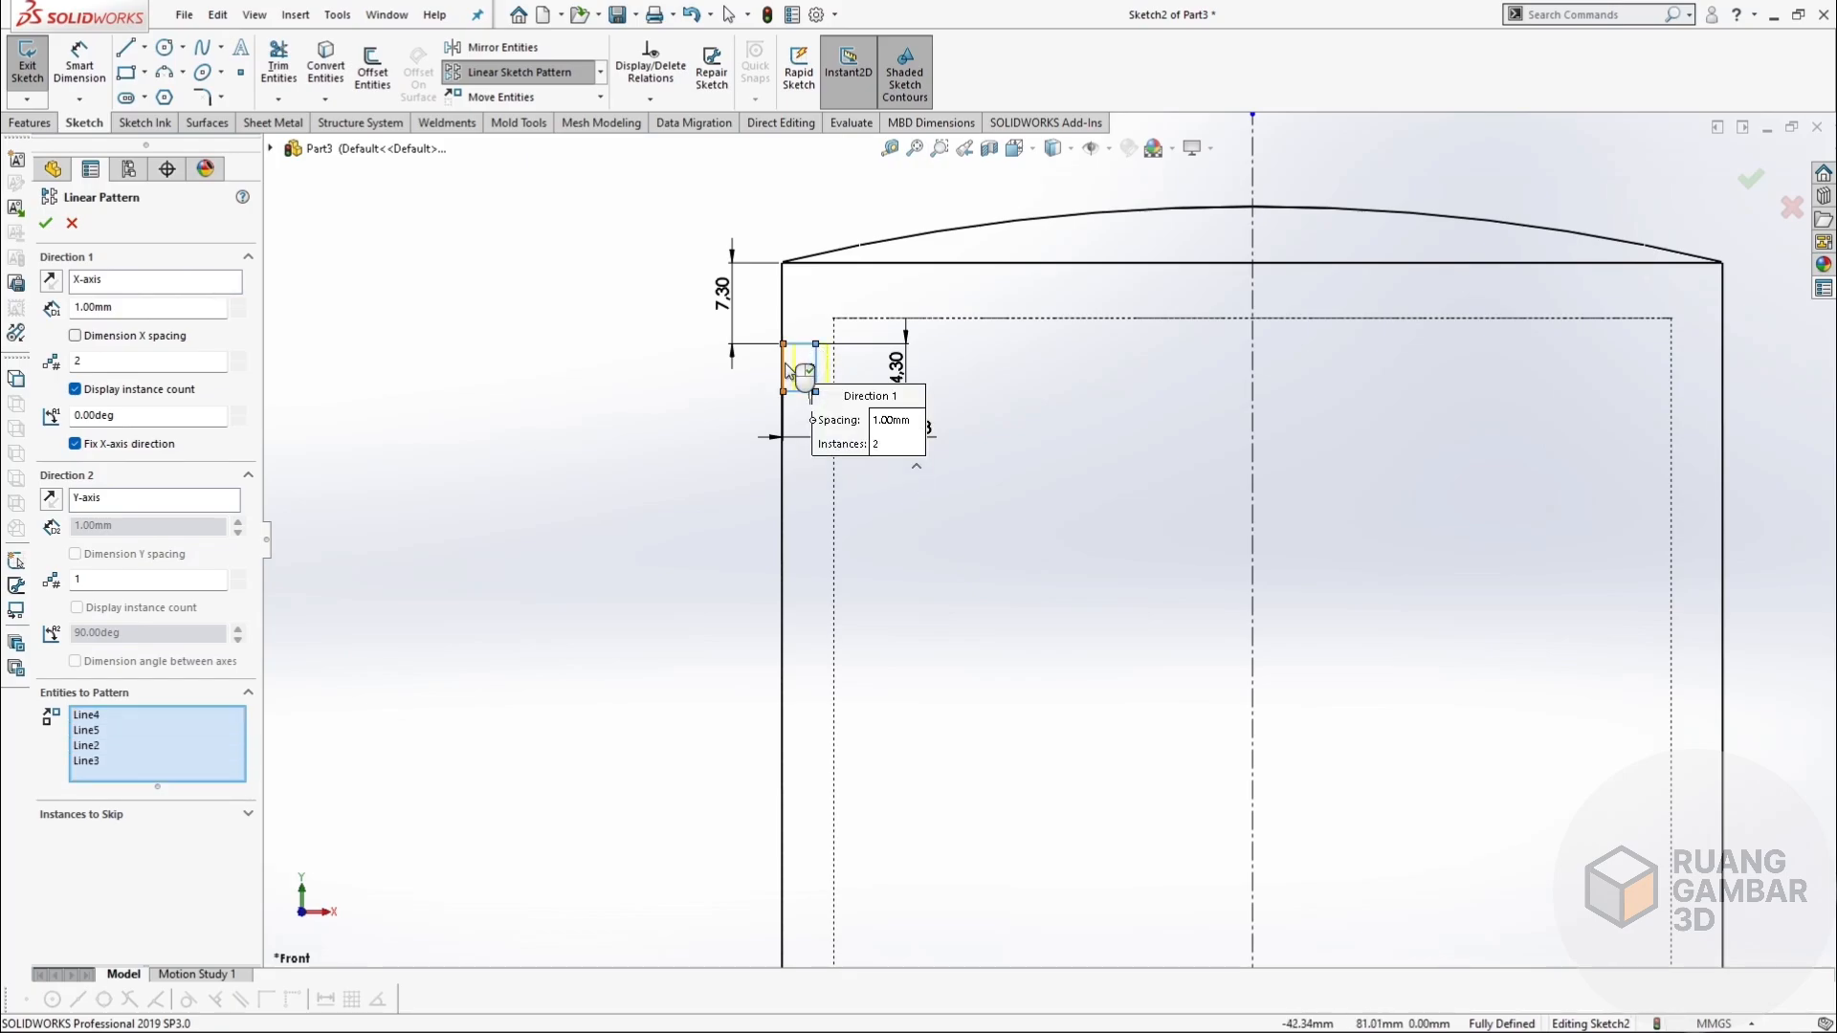
click(239, 369)
click(236, 574)
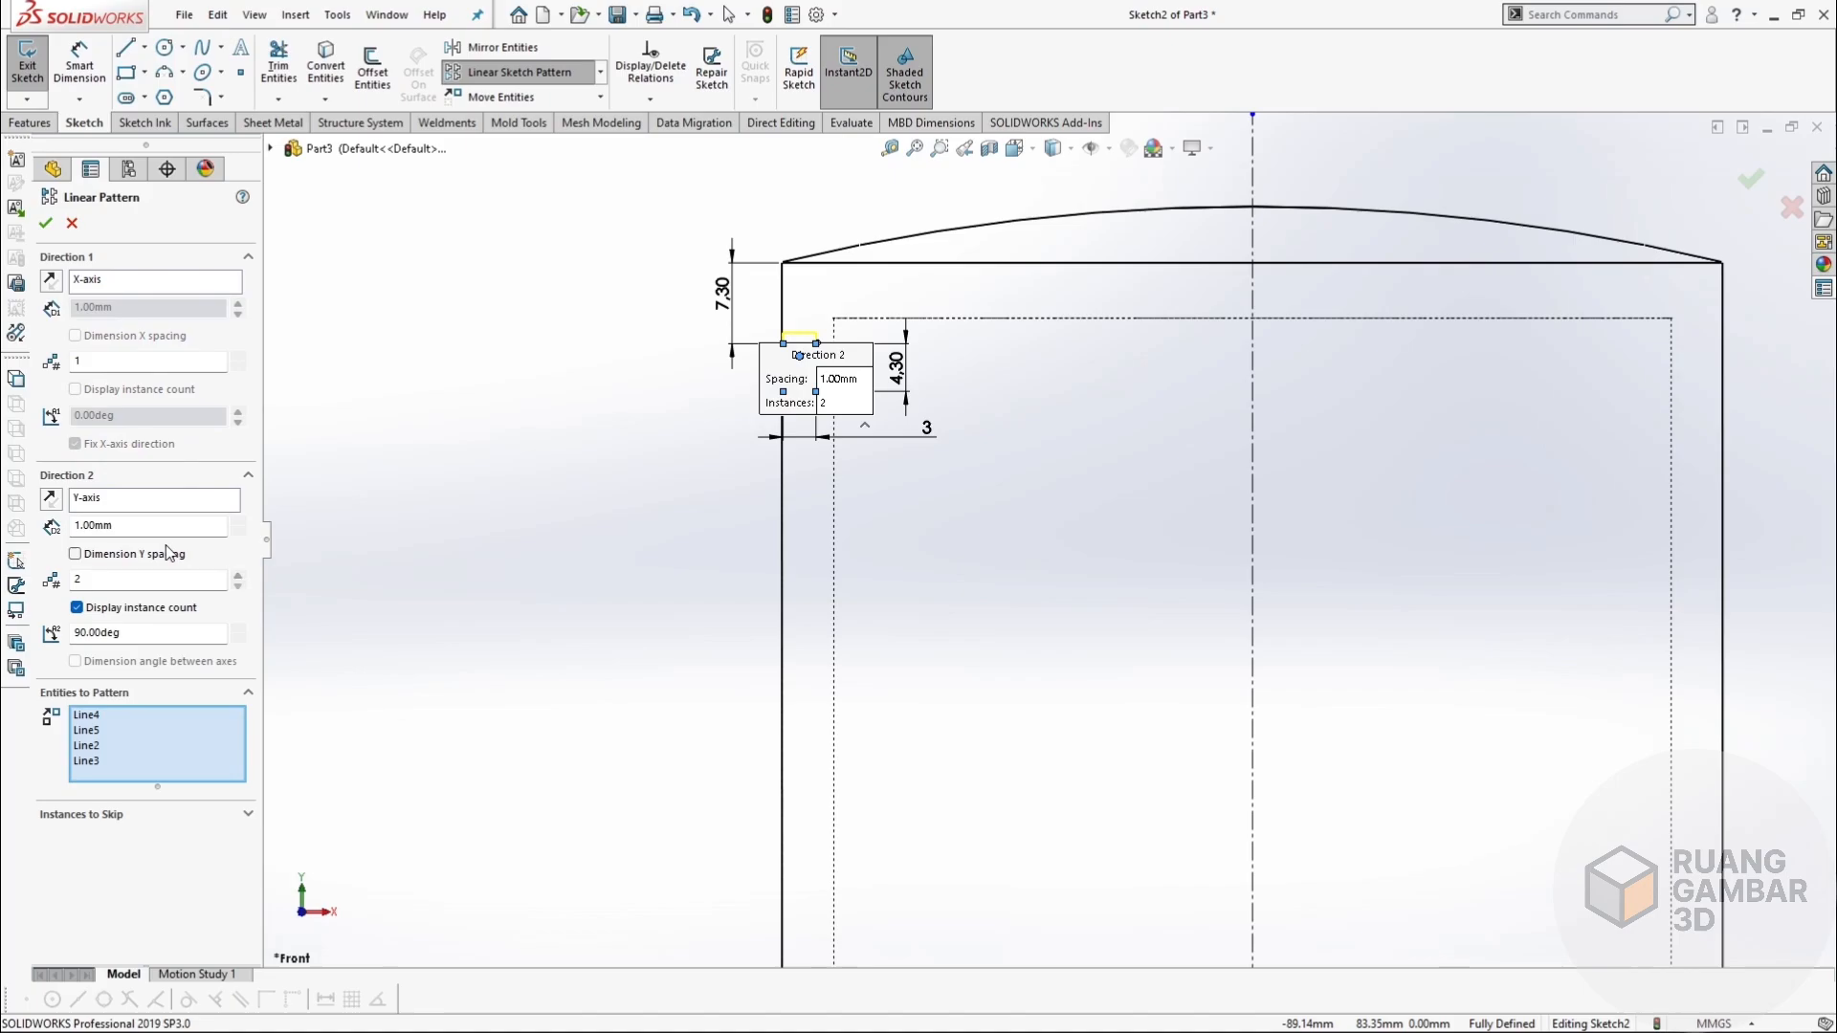
Set the pattern's Y spacing to 7.3 mm, reverse it to run downward with 3 instances, and create the pattern.
drag(125, 526, 61, 532)
text(7.3)
key(Return)
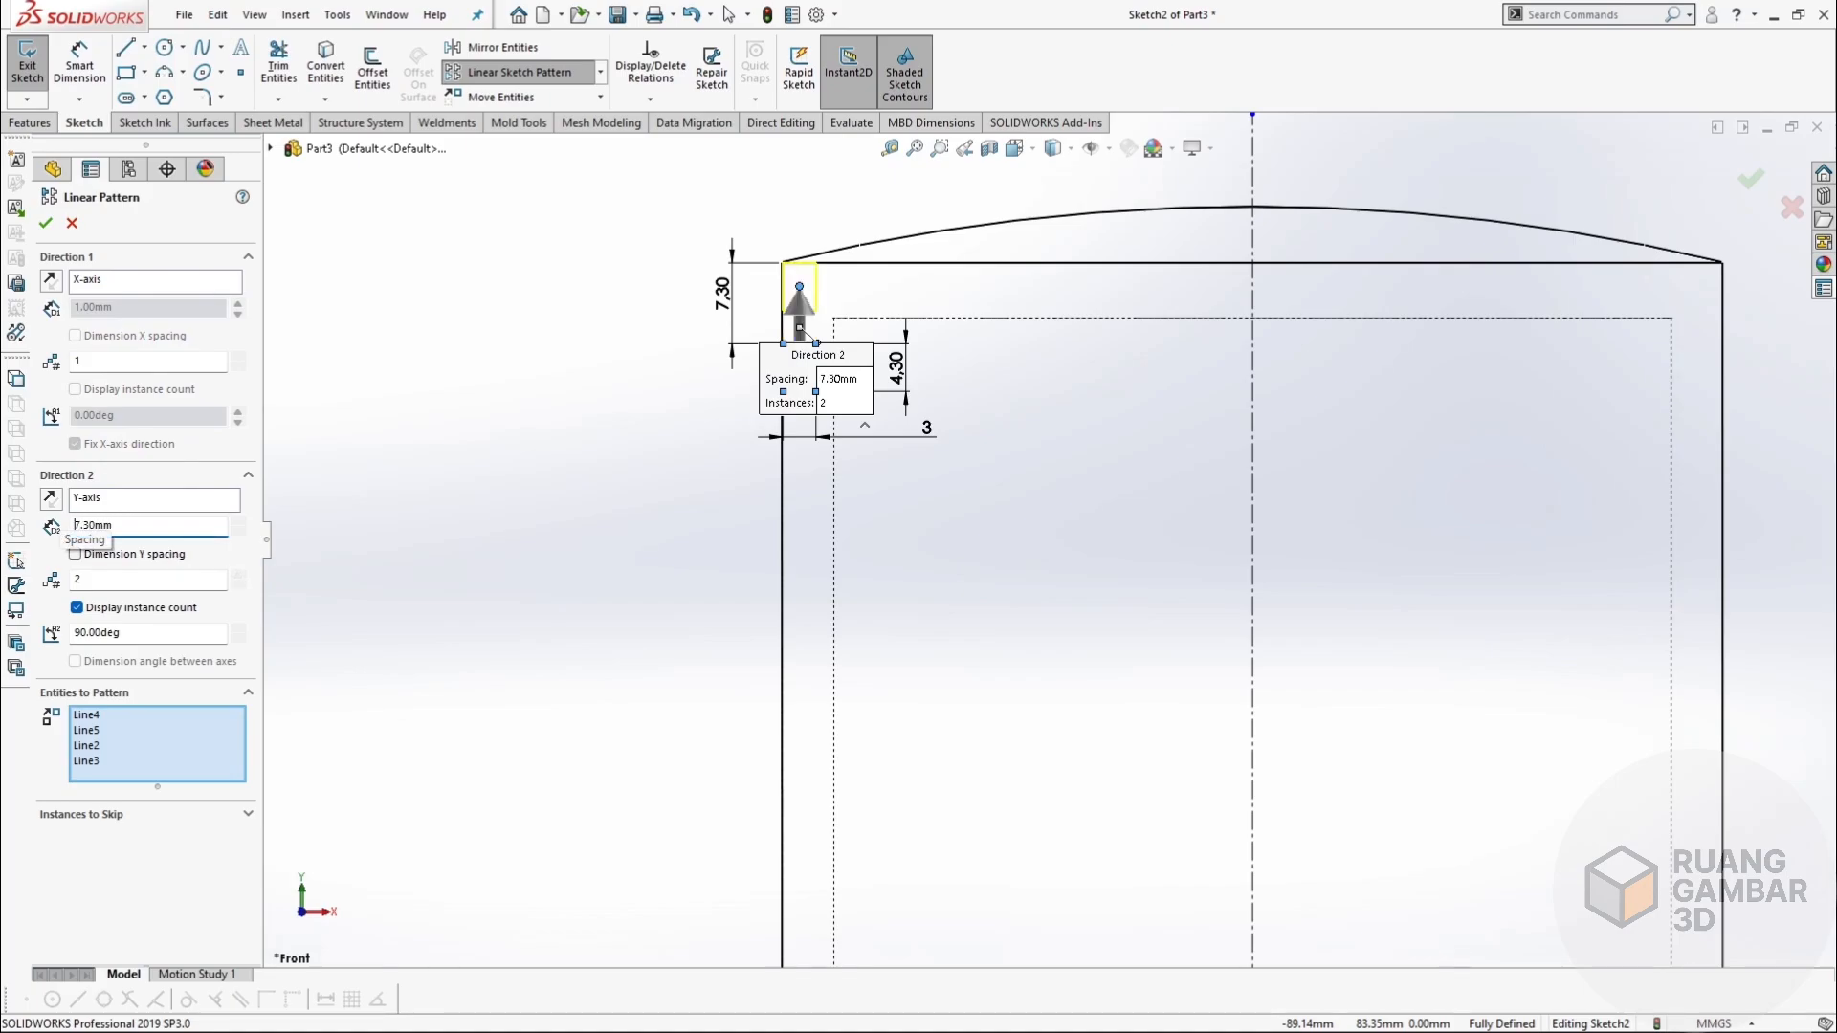
click(53, 502)
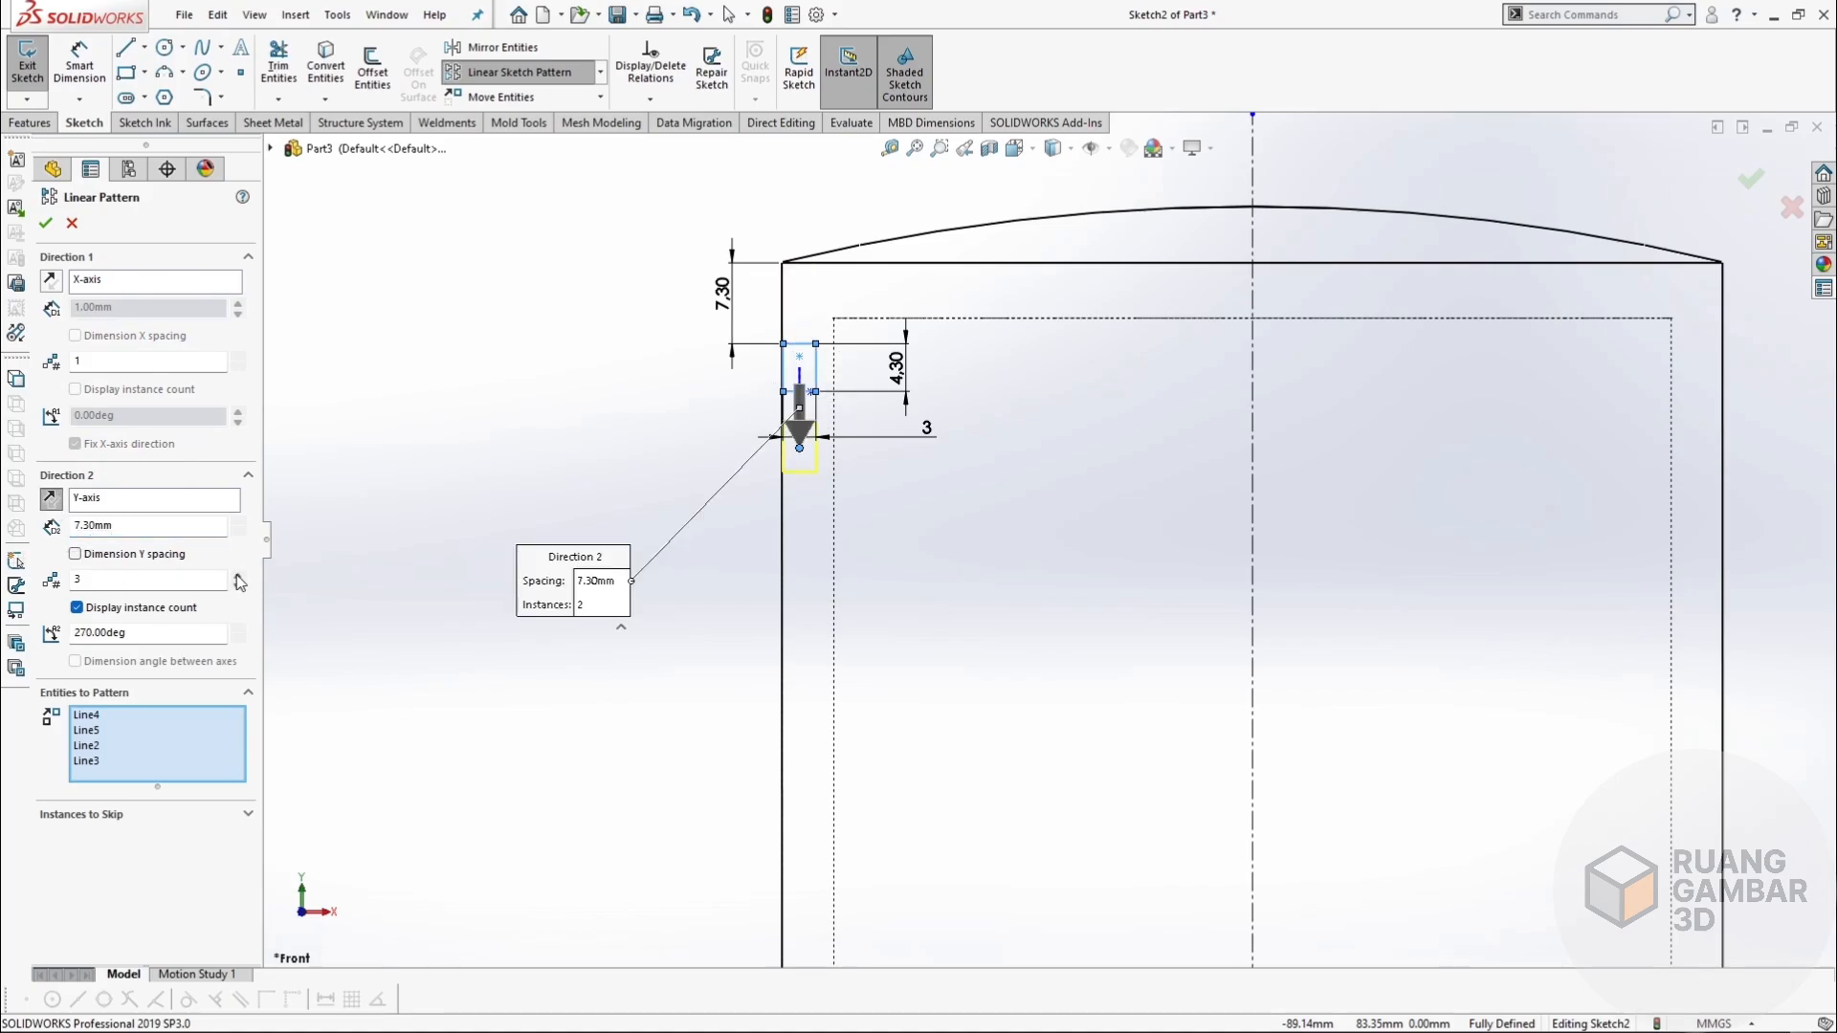
click(45, 223)
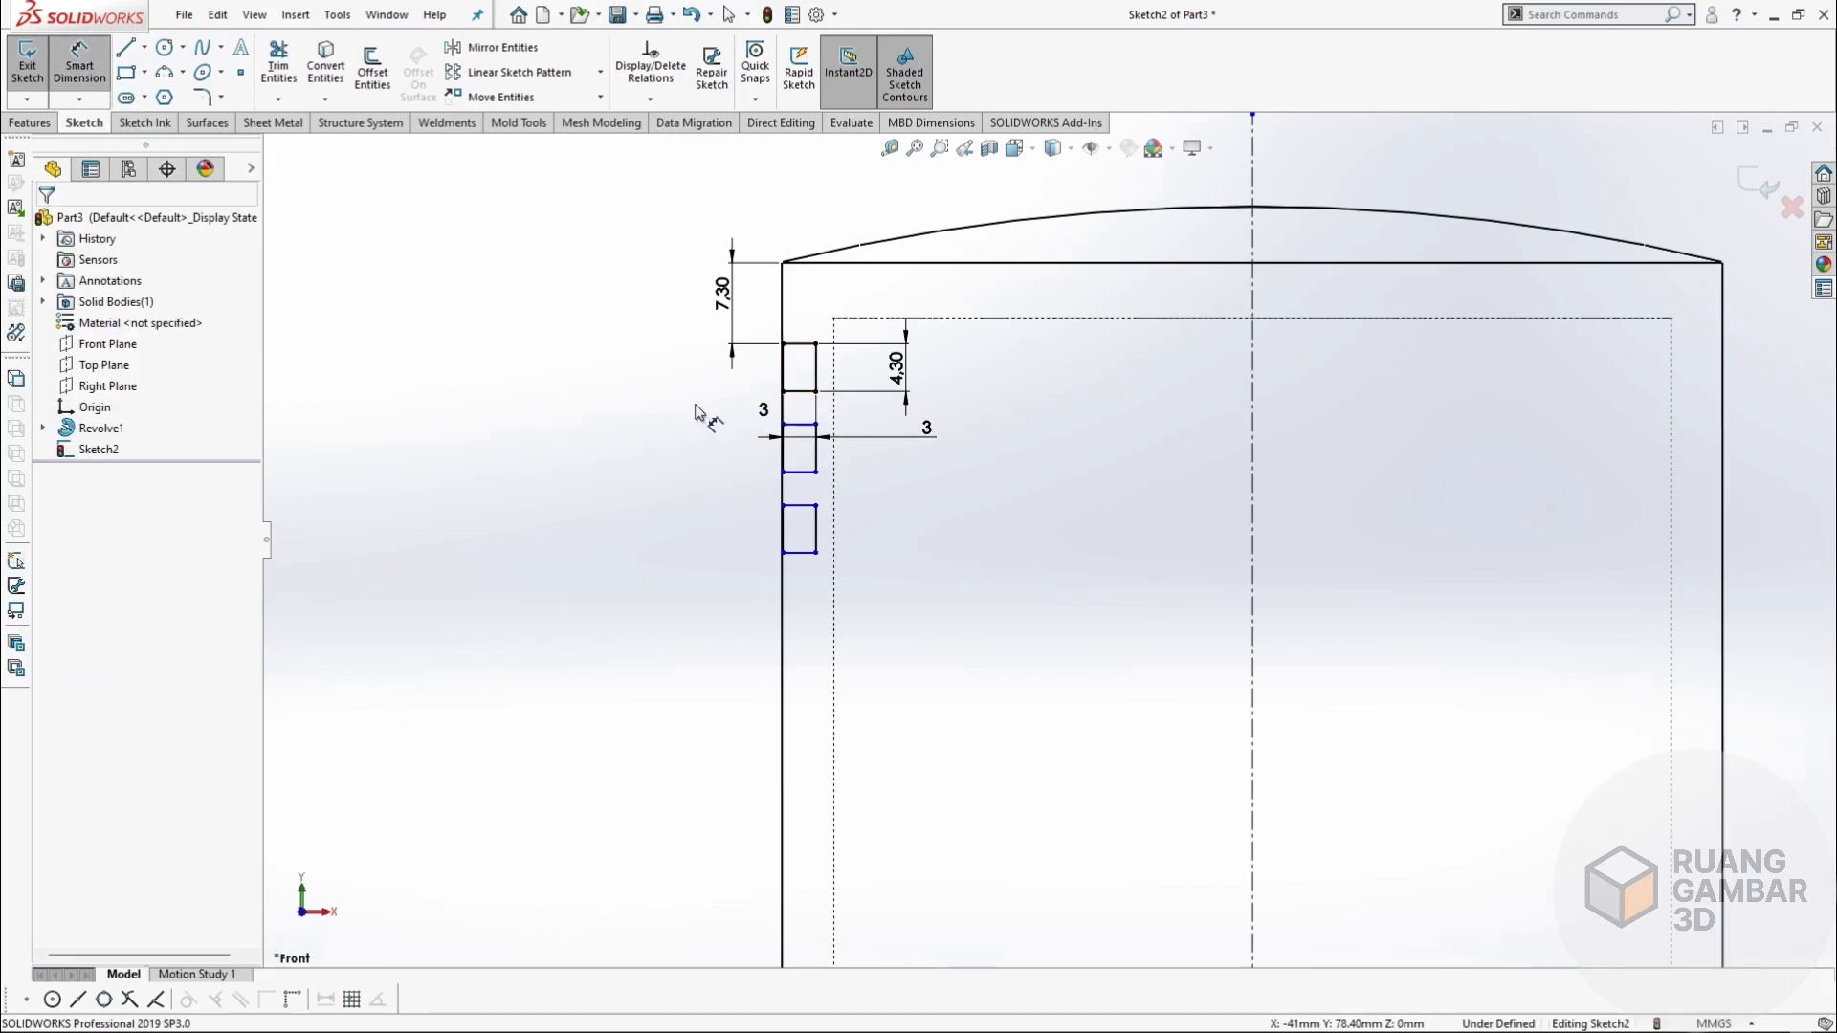
Dimension the vertical gap between the first rectangle's lower side and the second rectangle's upper side as 7.3 mm.
click(799, 392)
click(799, 423)
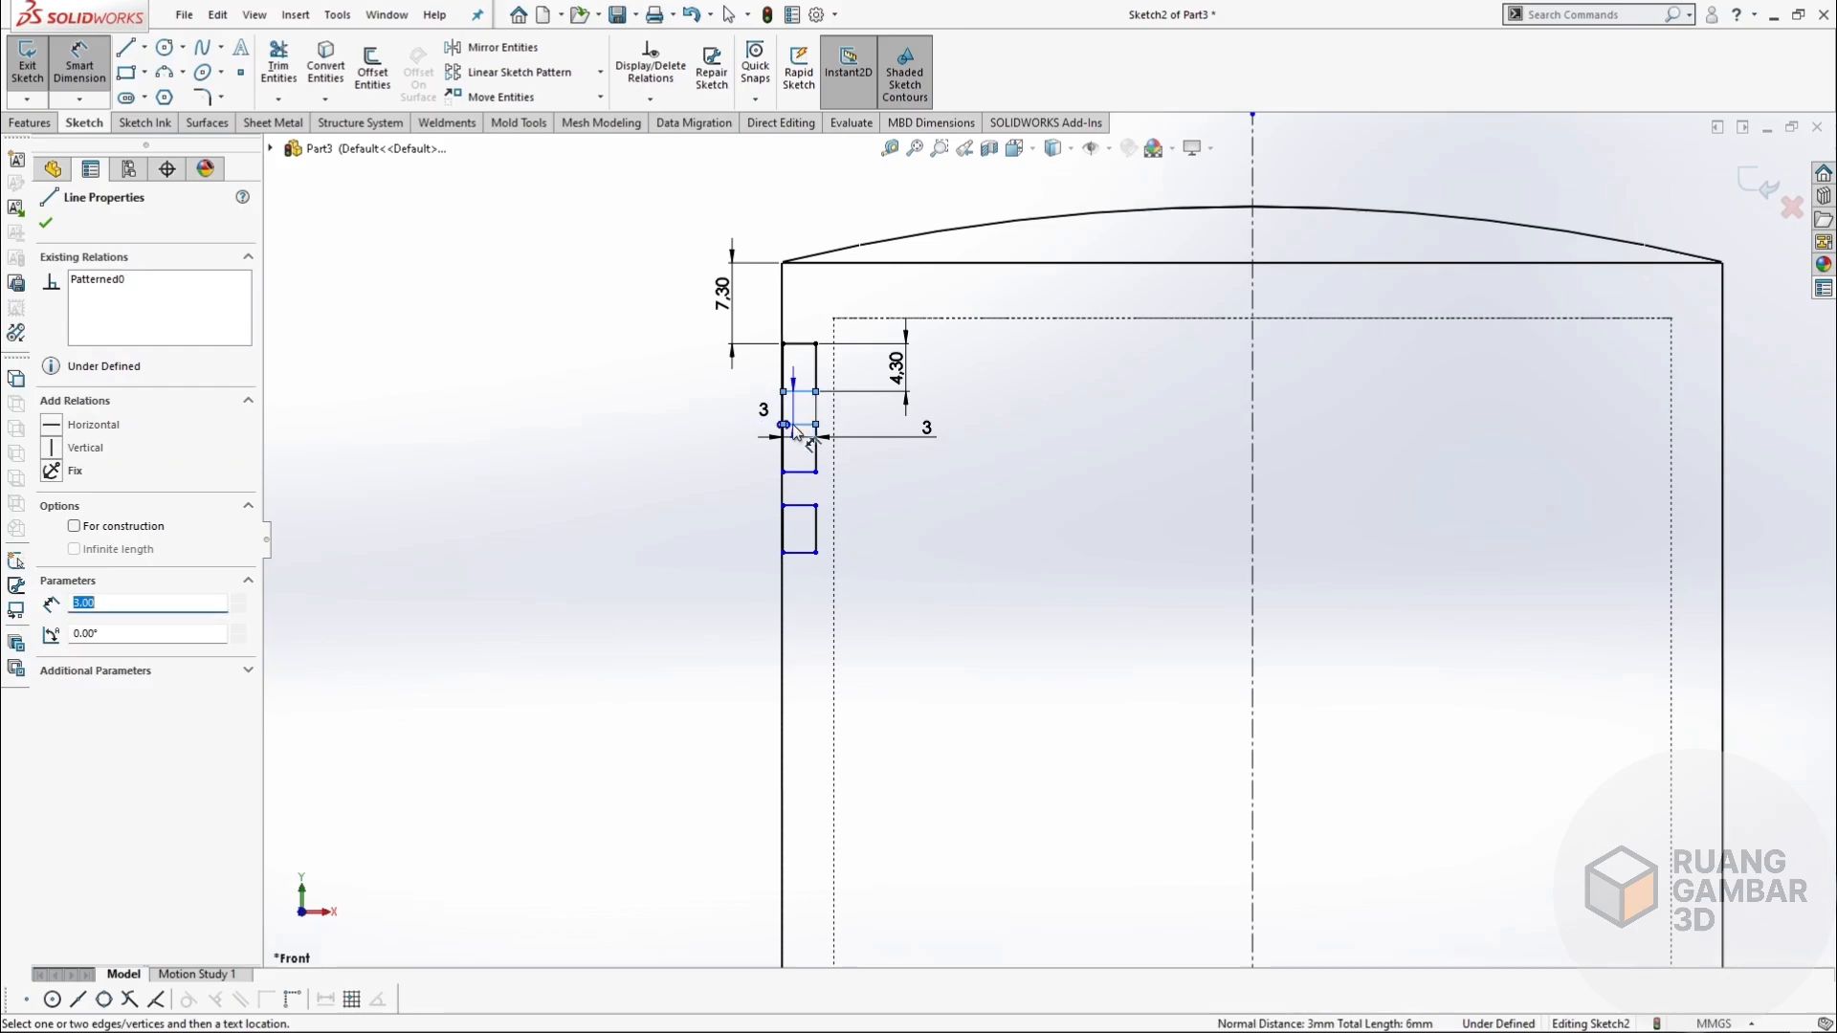
click(724, 421)
text(7.3)
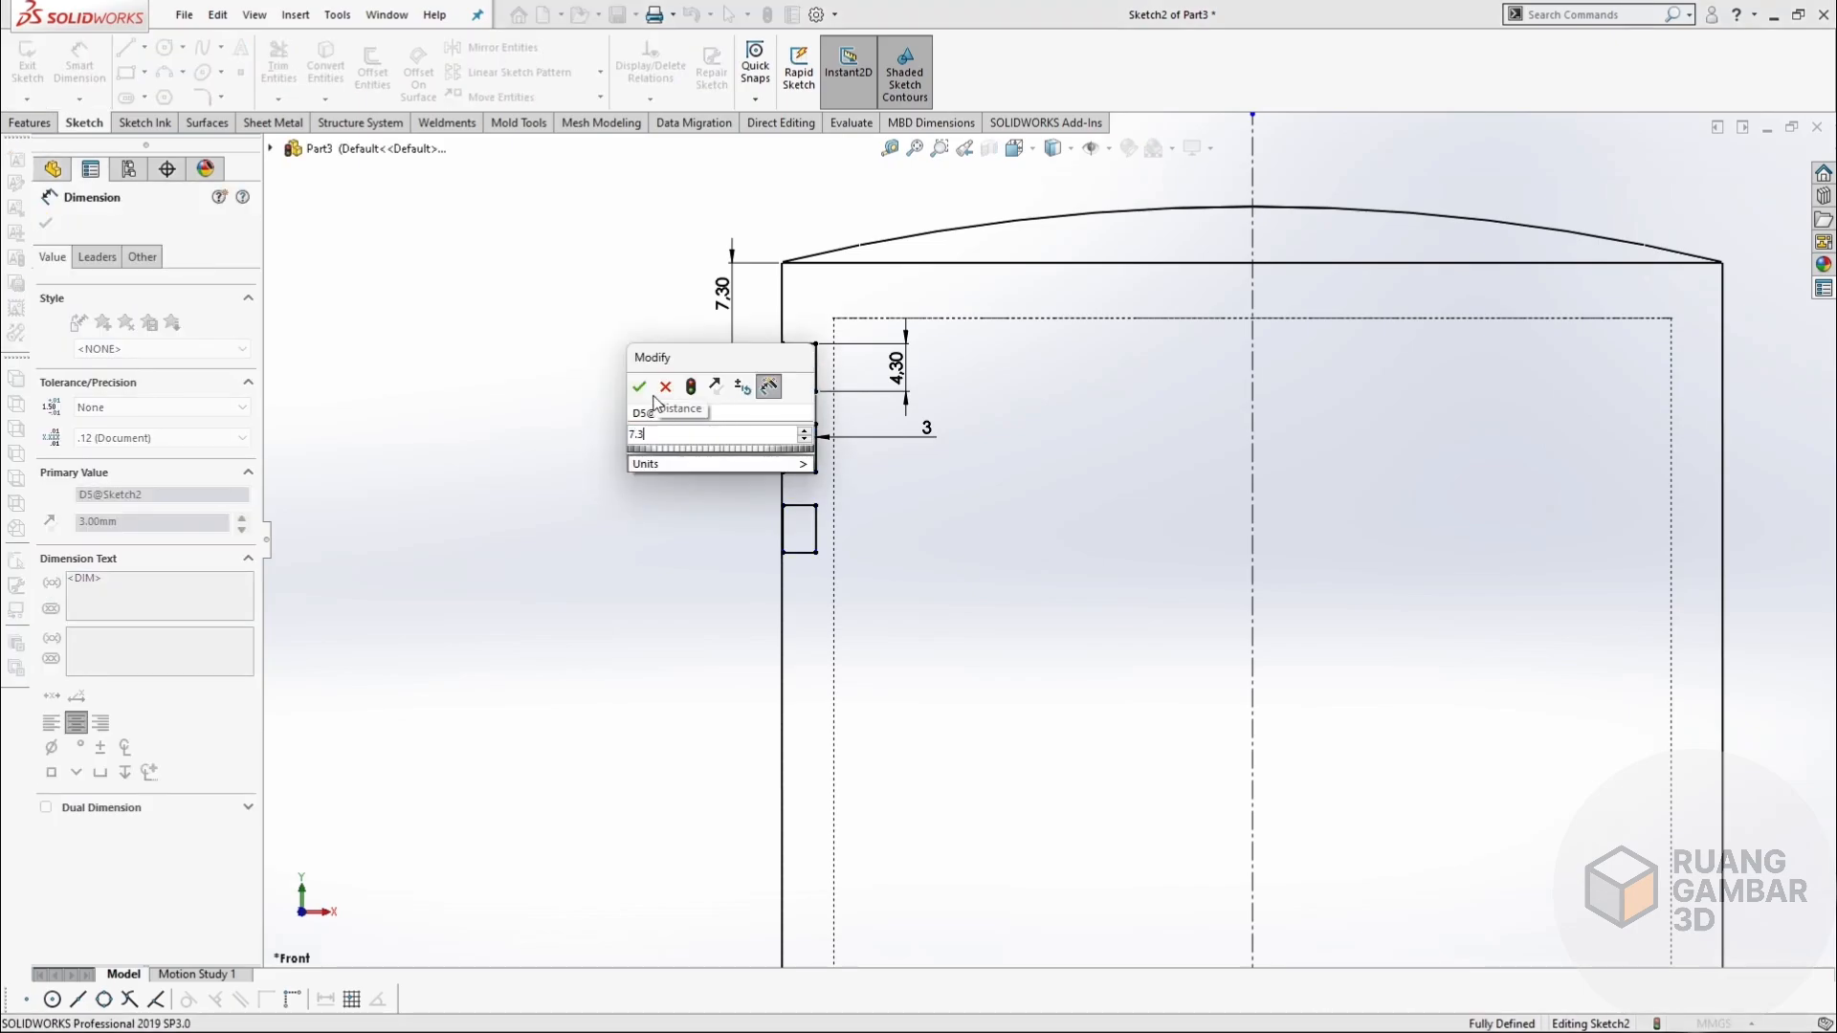
click(639, 387)
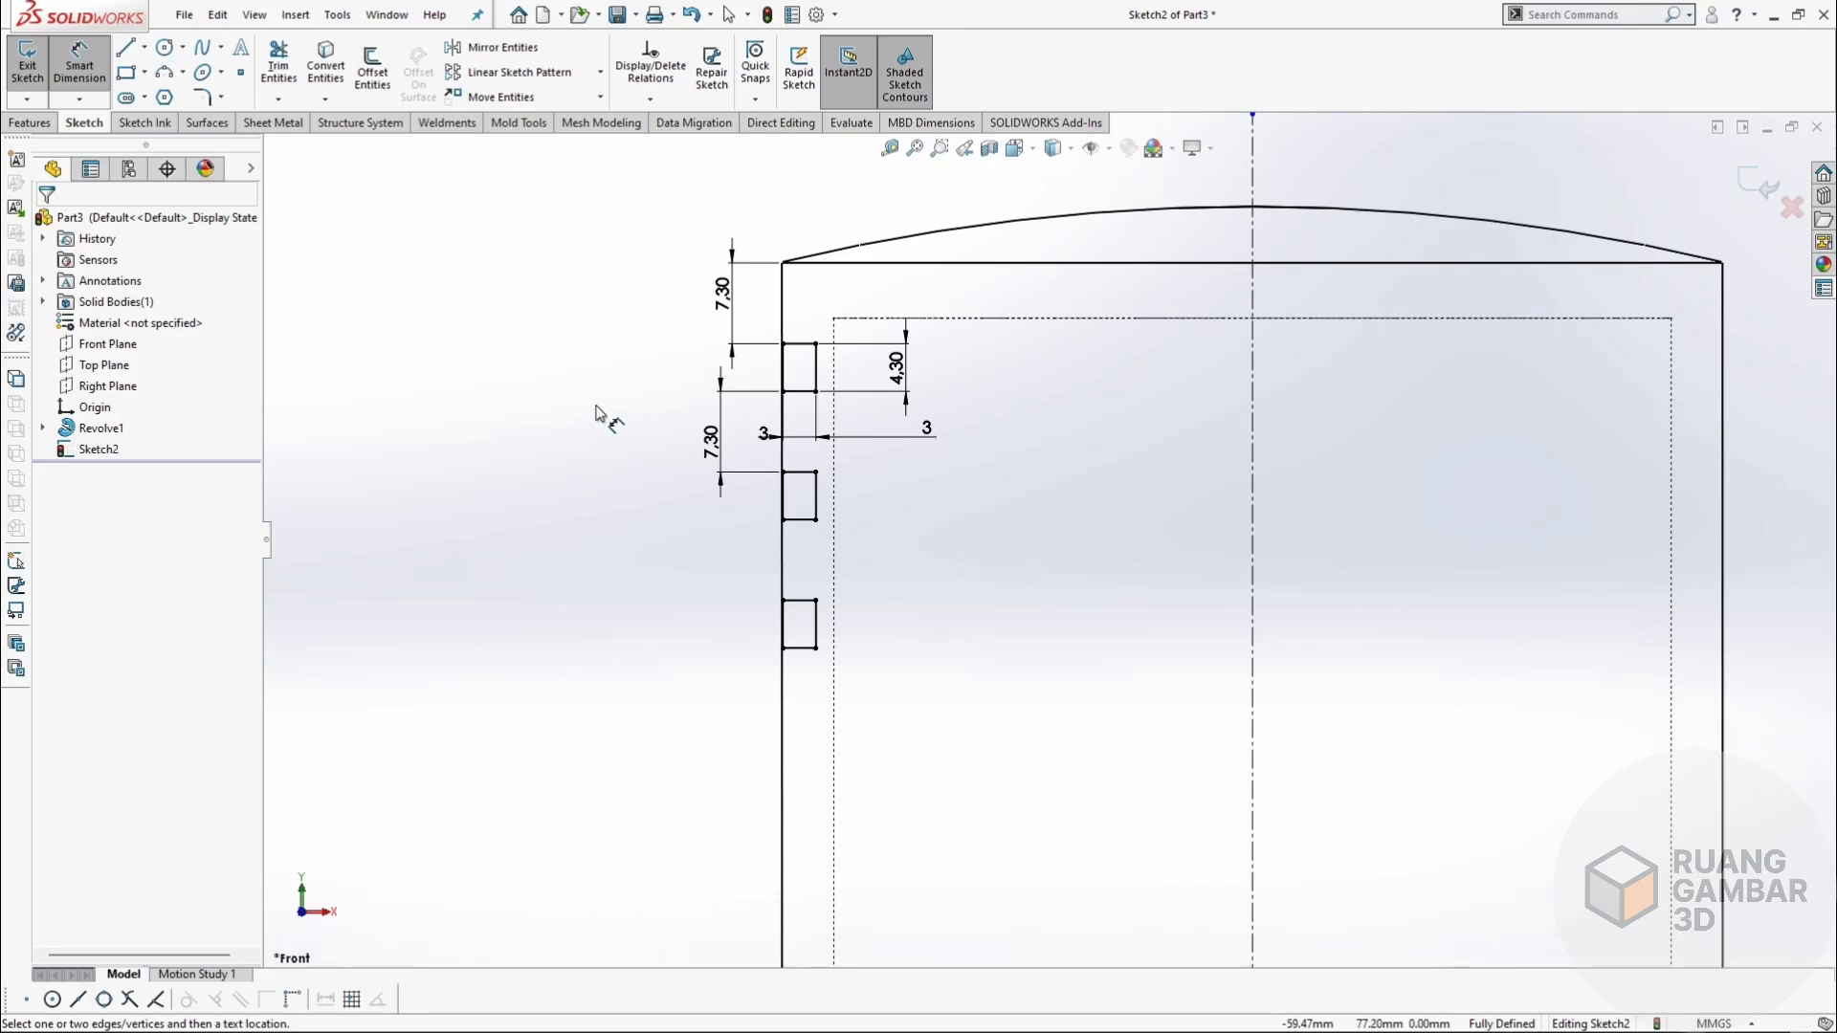
Cut the three rectangles 360 degrees around the vertical centerline with Revolved Cut, with the model shown shaded with edges.
key(f)
click(29, 122)
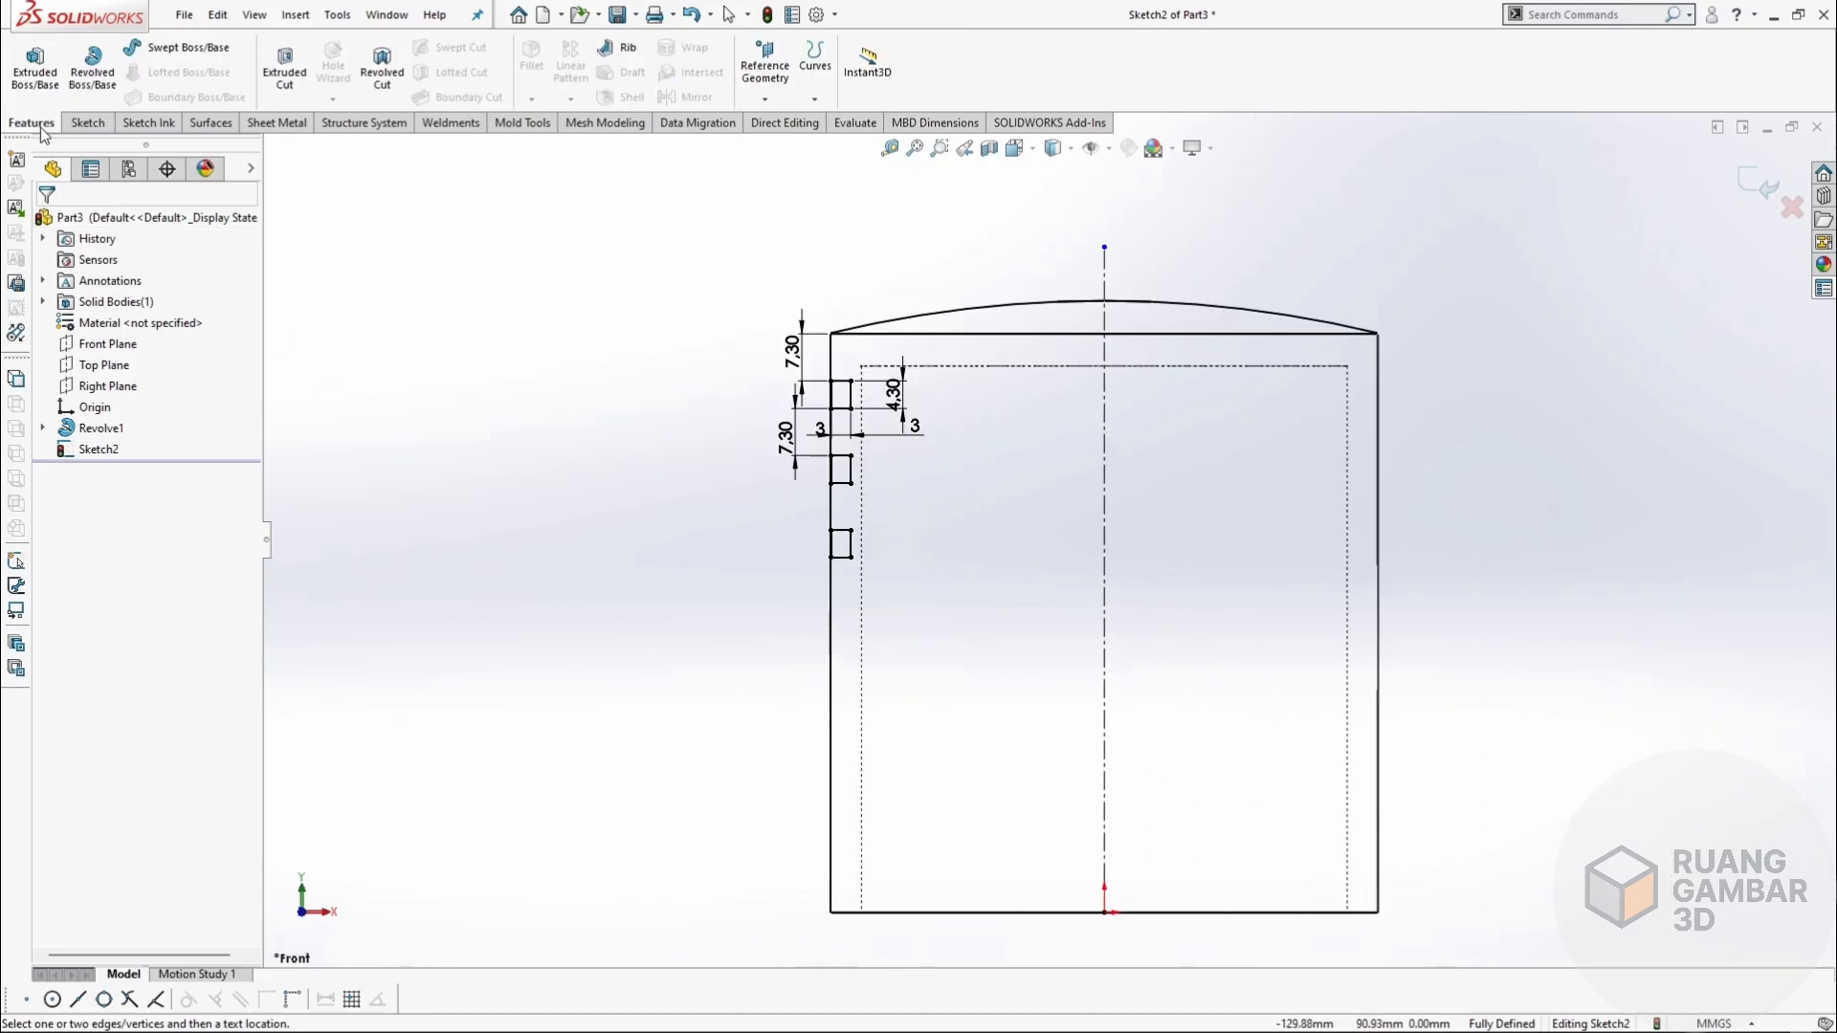
click(385, 84)
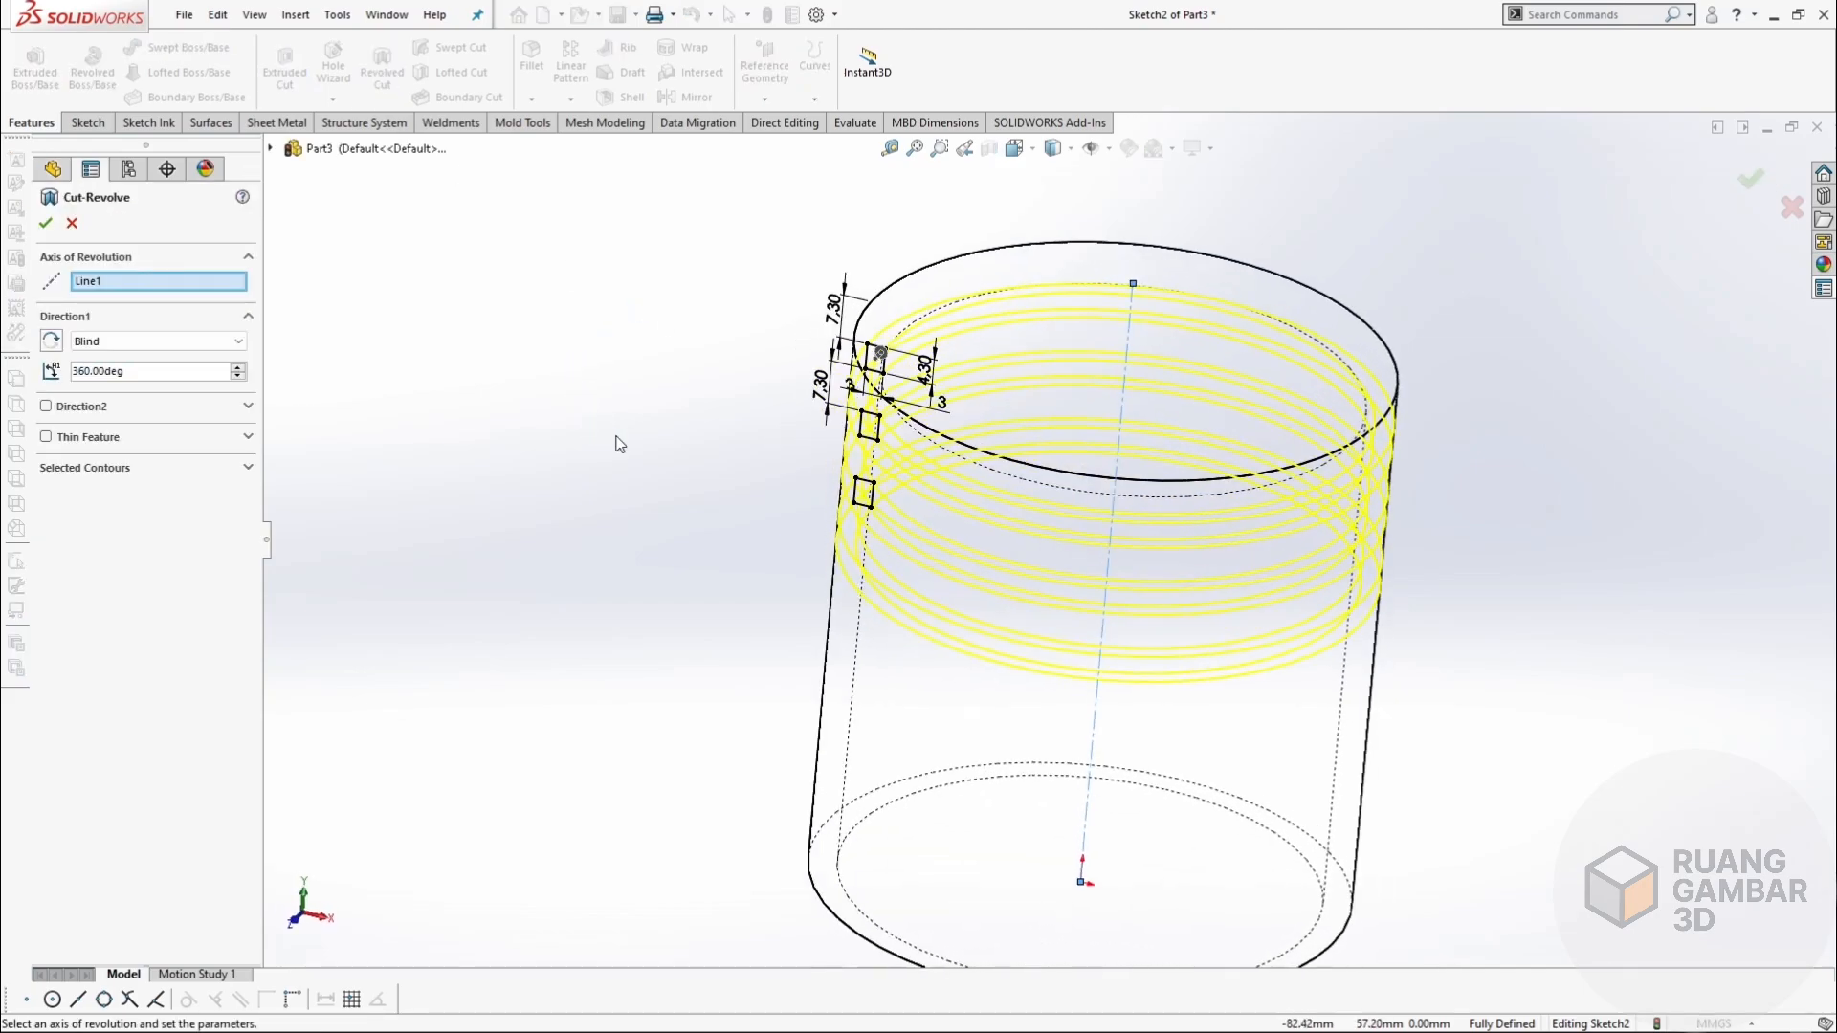
click(1056, 148)
click(1057, 170)
mouse_move(1056, 170)
middle_down()
mouse_move(1026, 209)
mouse_move(1337, 412)
mouse_move(1381, 389)
middle_up()
click(45, 223)
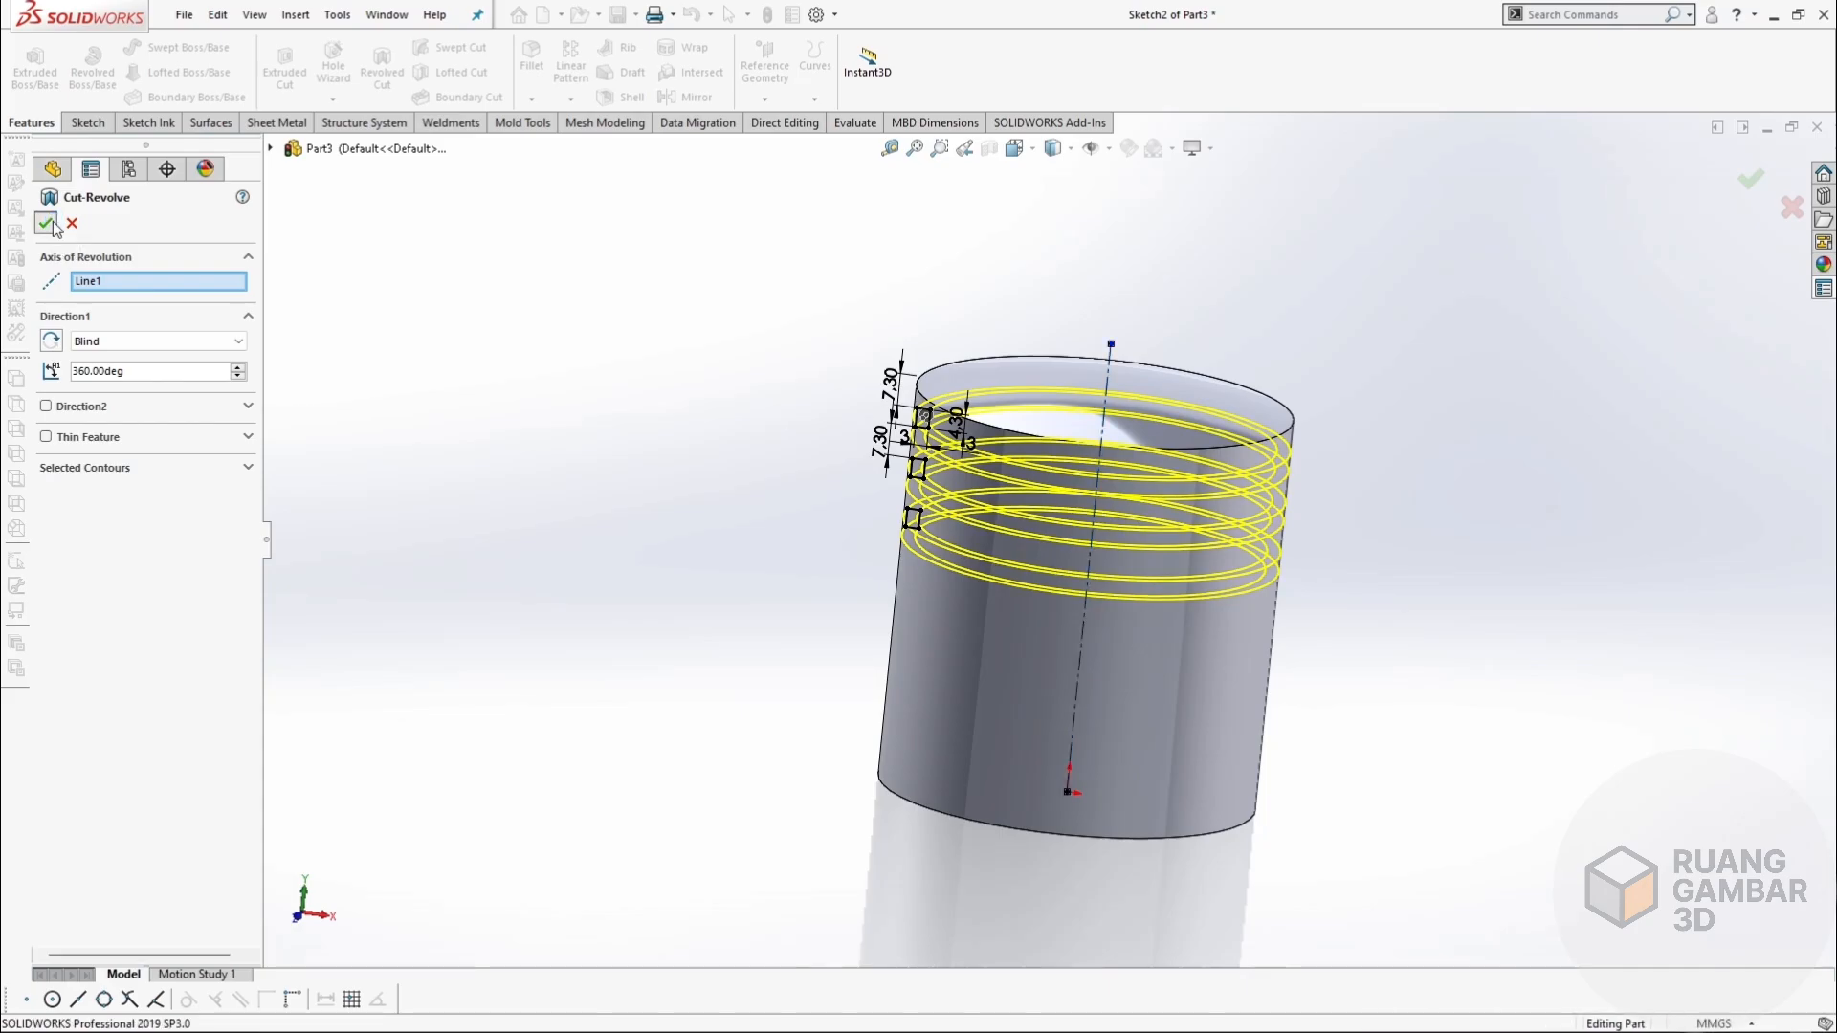
Start a new sketch on the Front Plane, facing the grooved cylinder straight on.
click(732, 432)
middle_drag(847, 445, 1053, 167)
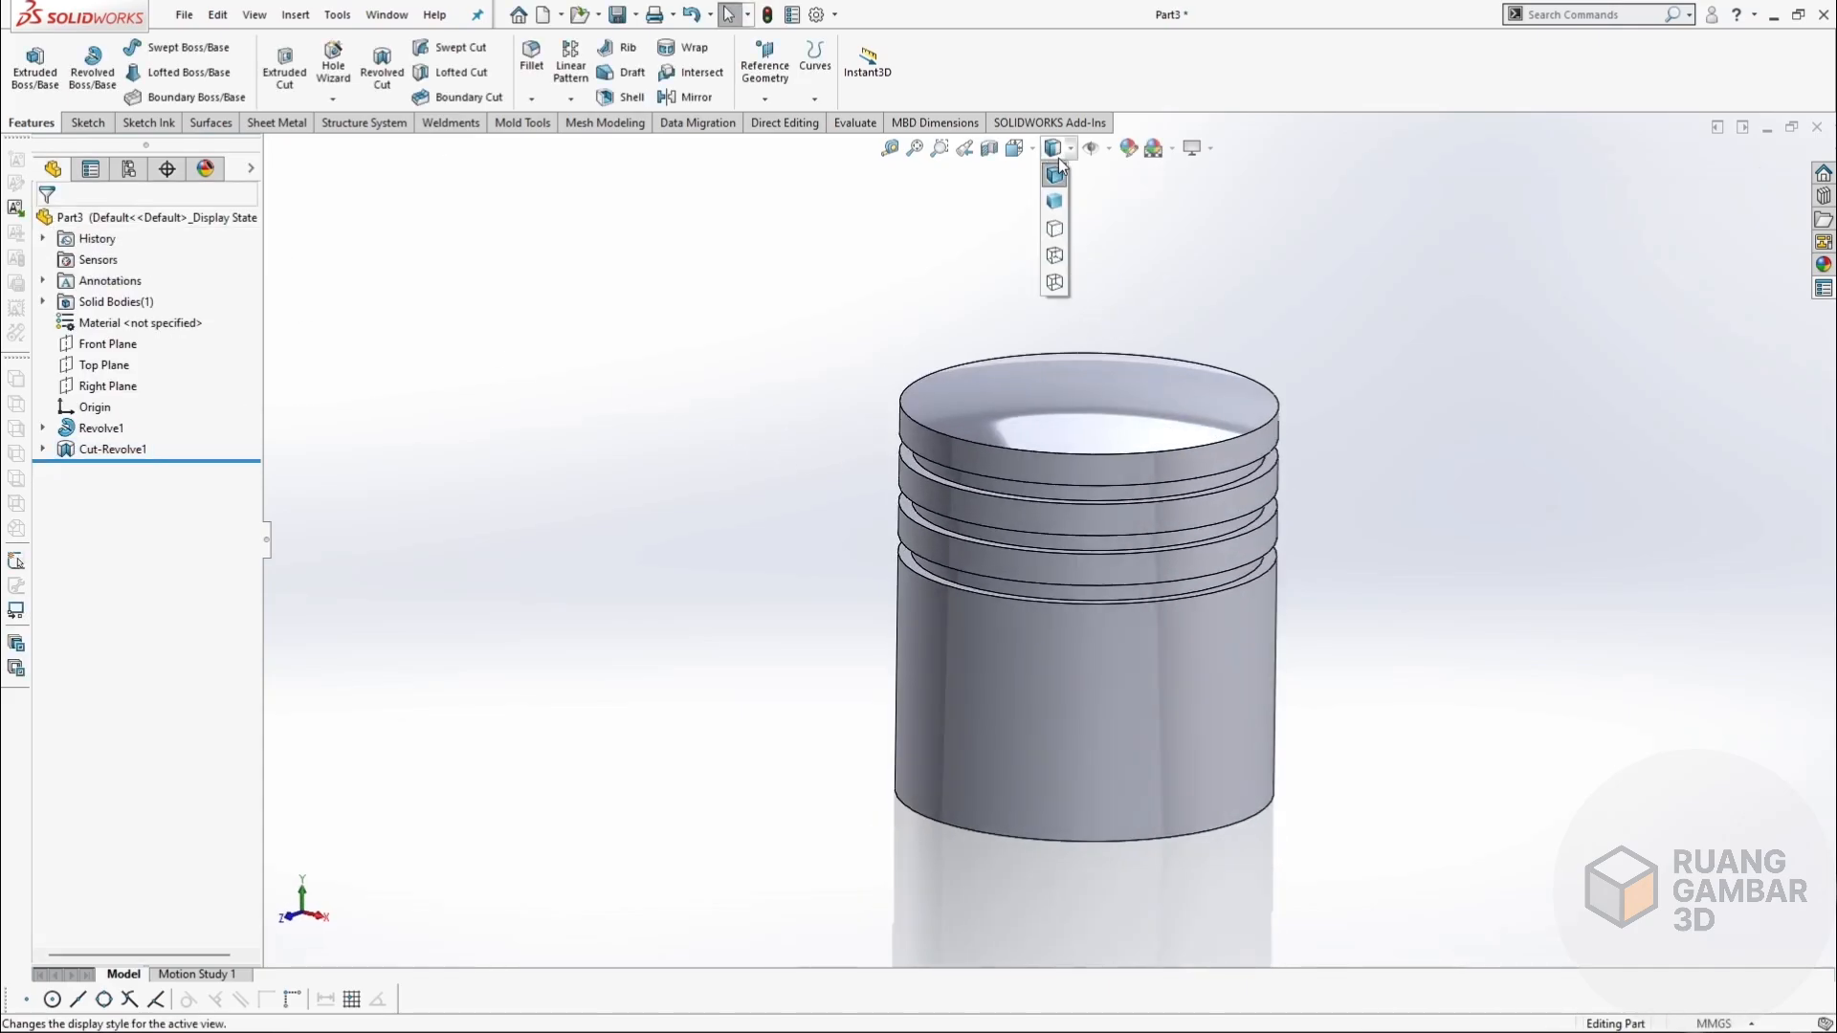
click(1014, 147)
click(1118, 201)
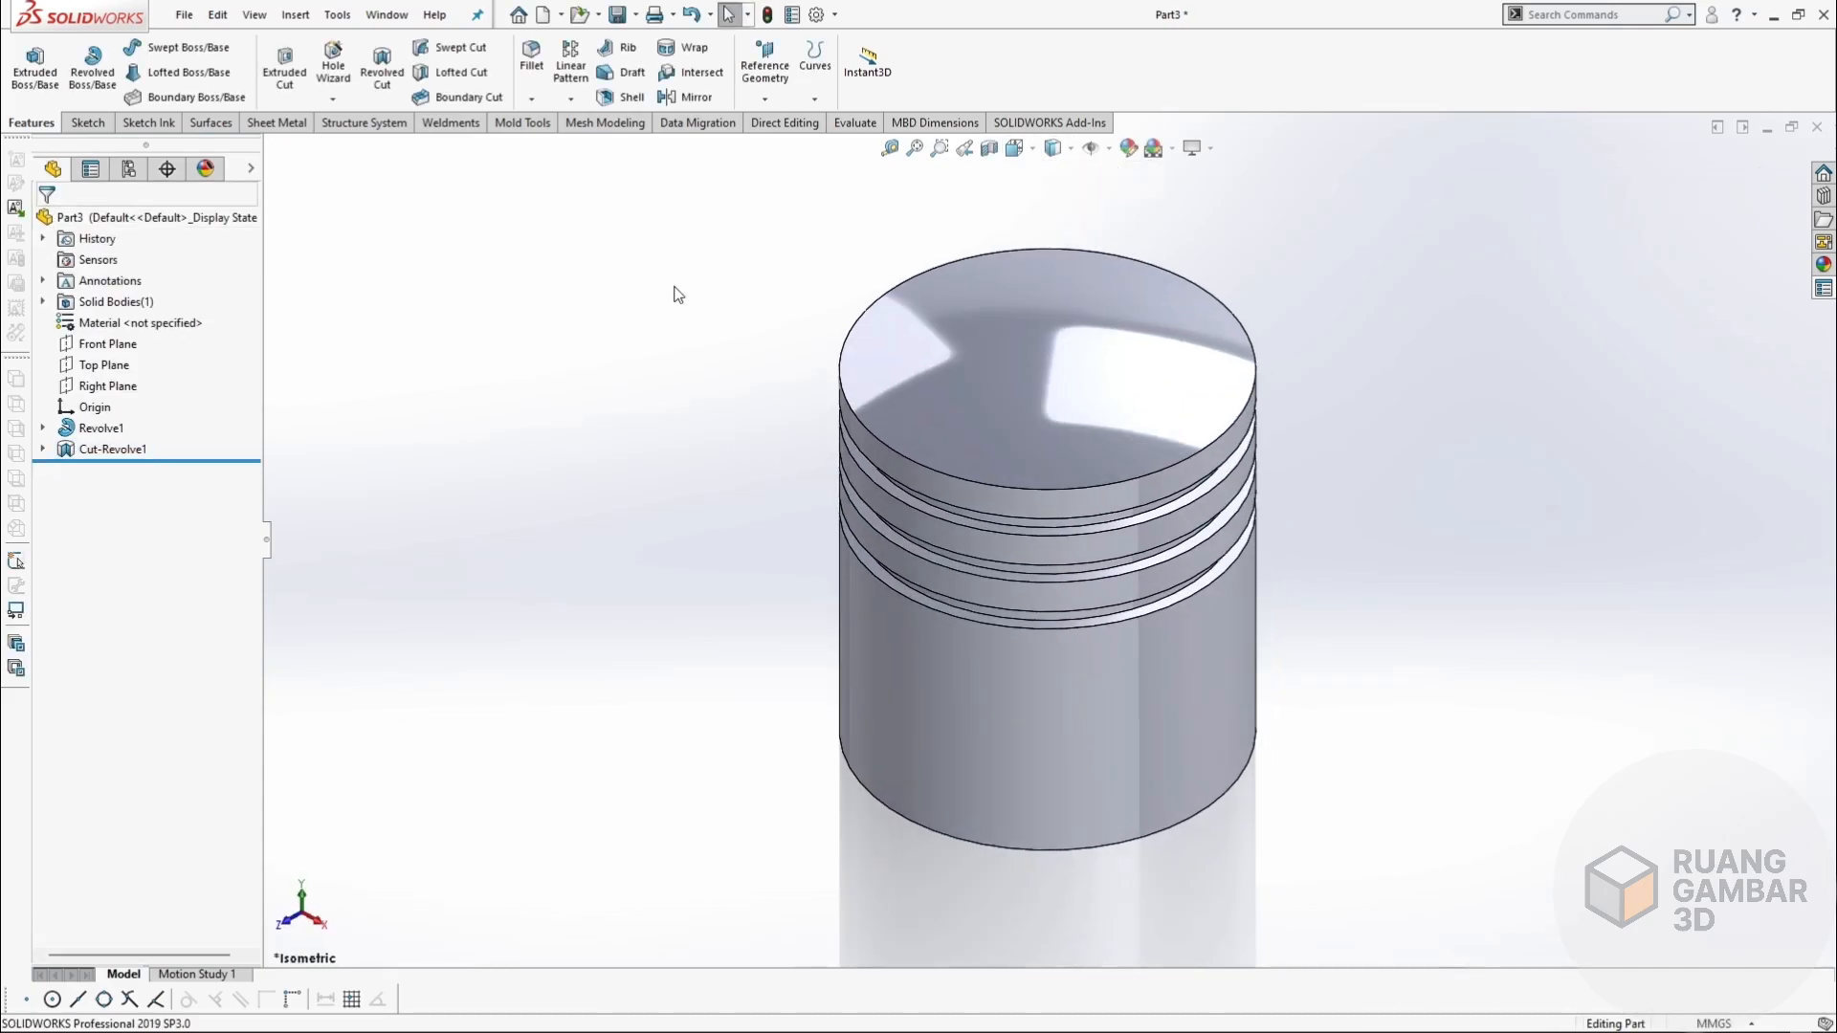
click(1052, 148)
click(1037, 226)
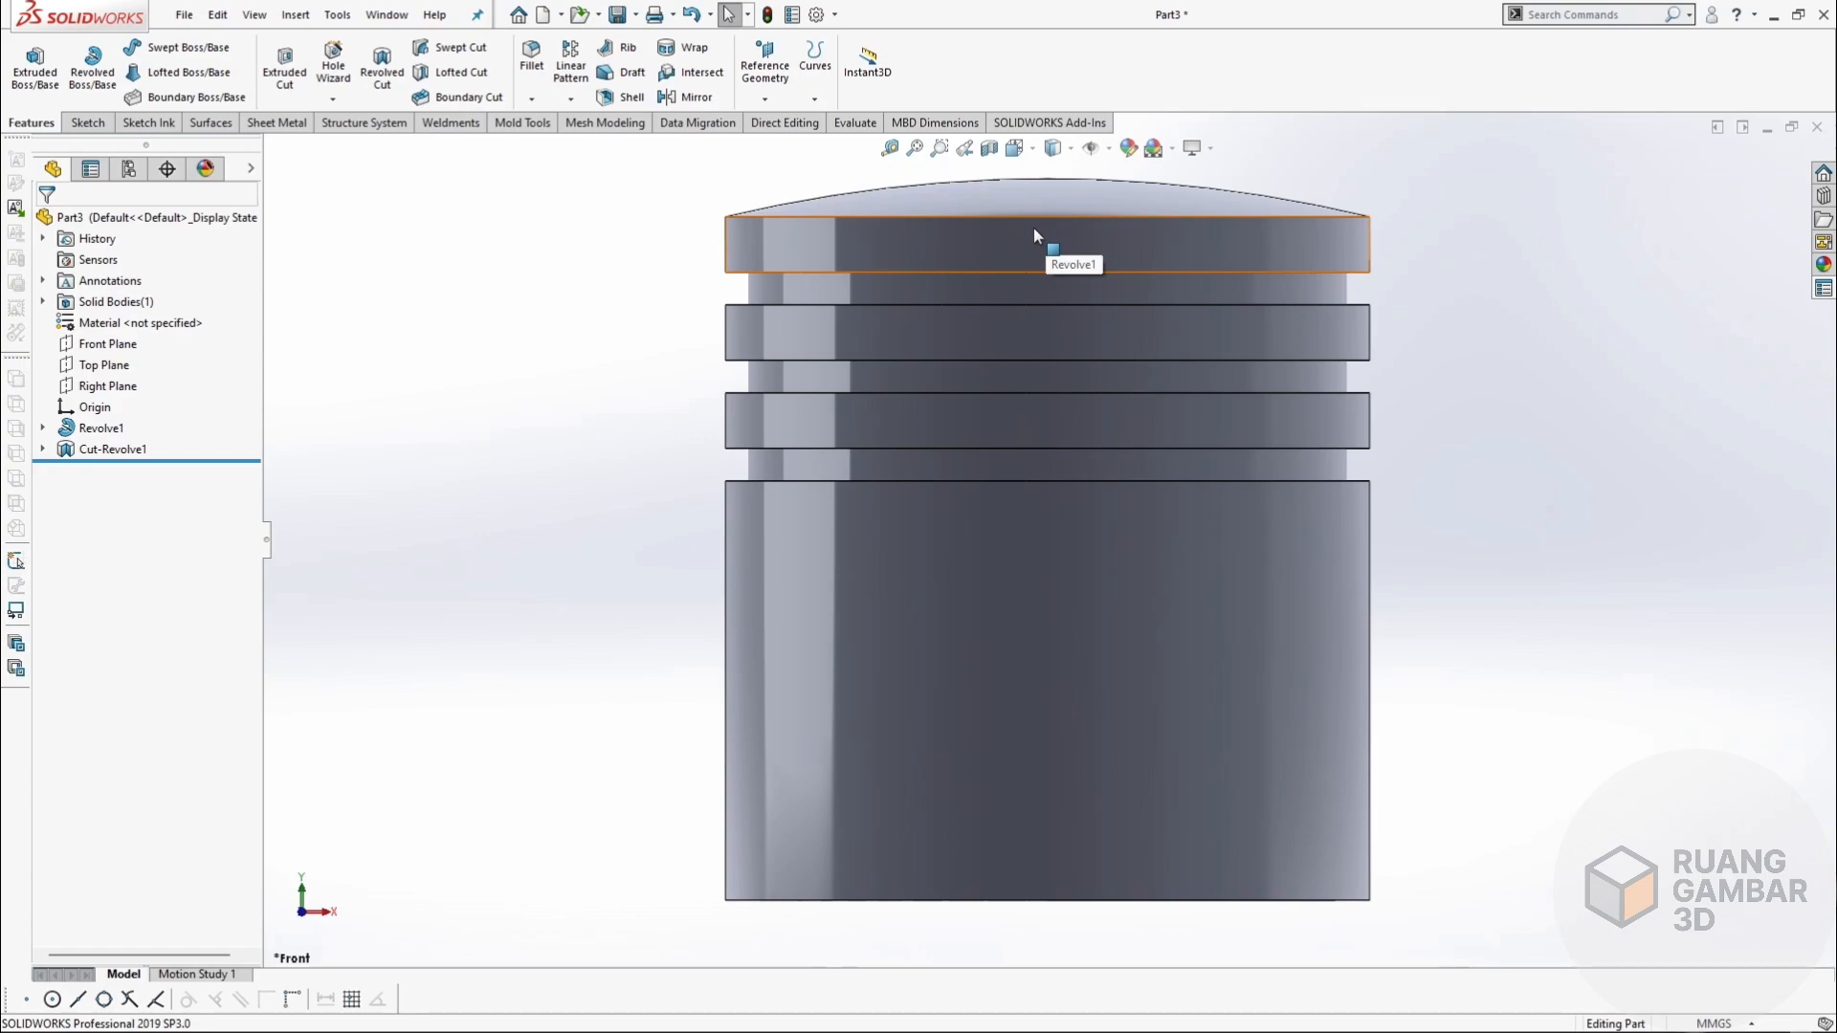
click(105, 343)
click(117, 311)
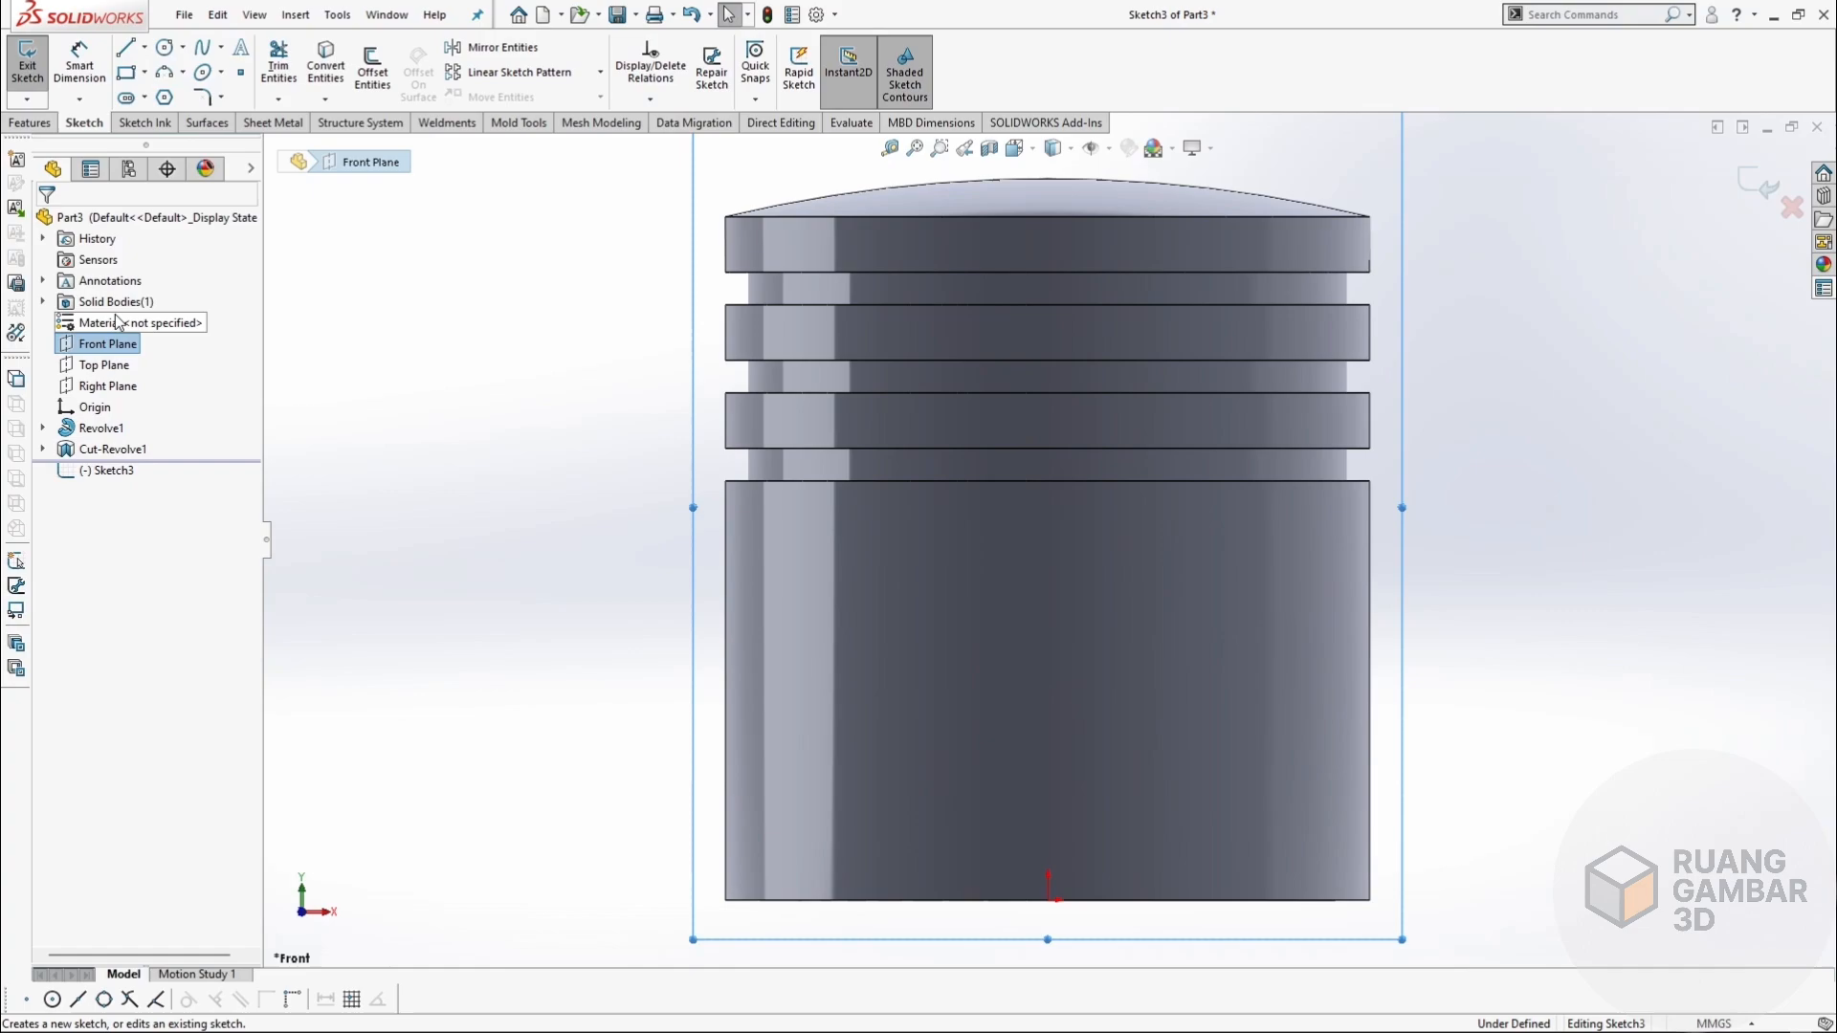
click(574, 461)
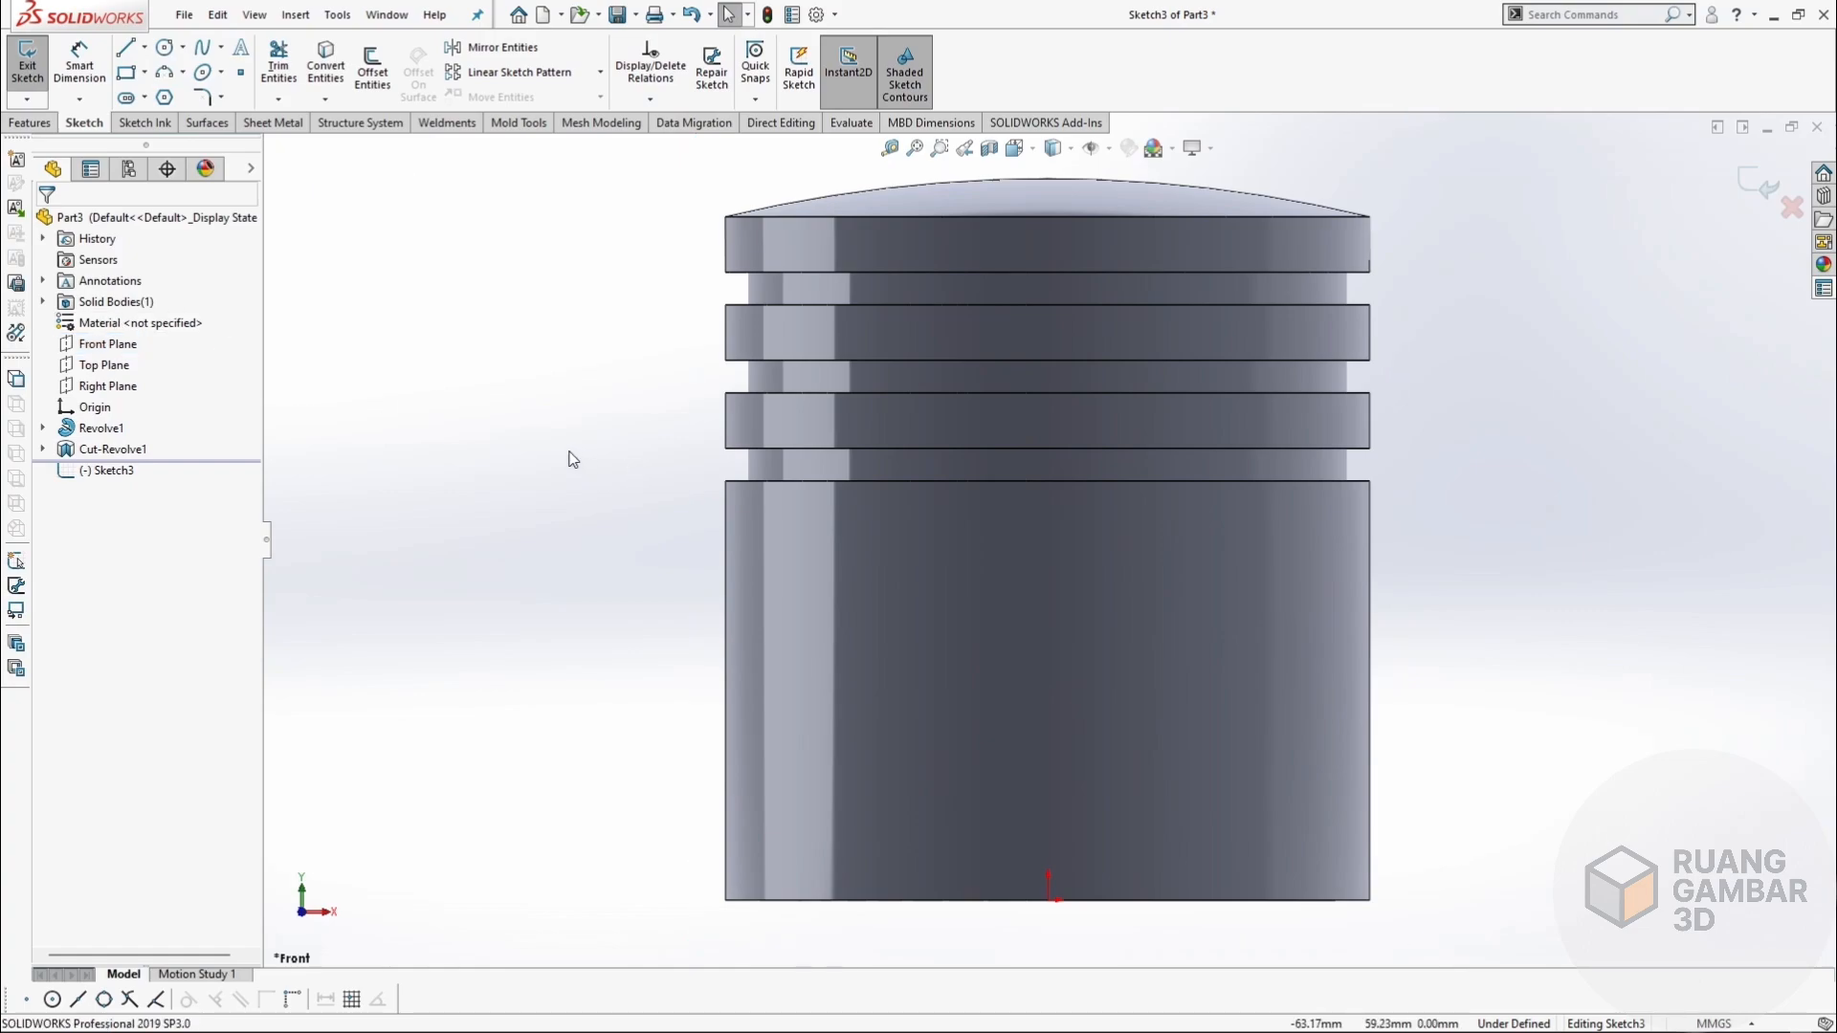
right_click(555, 467)
click(458, 453)
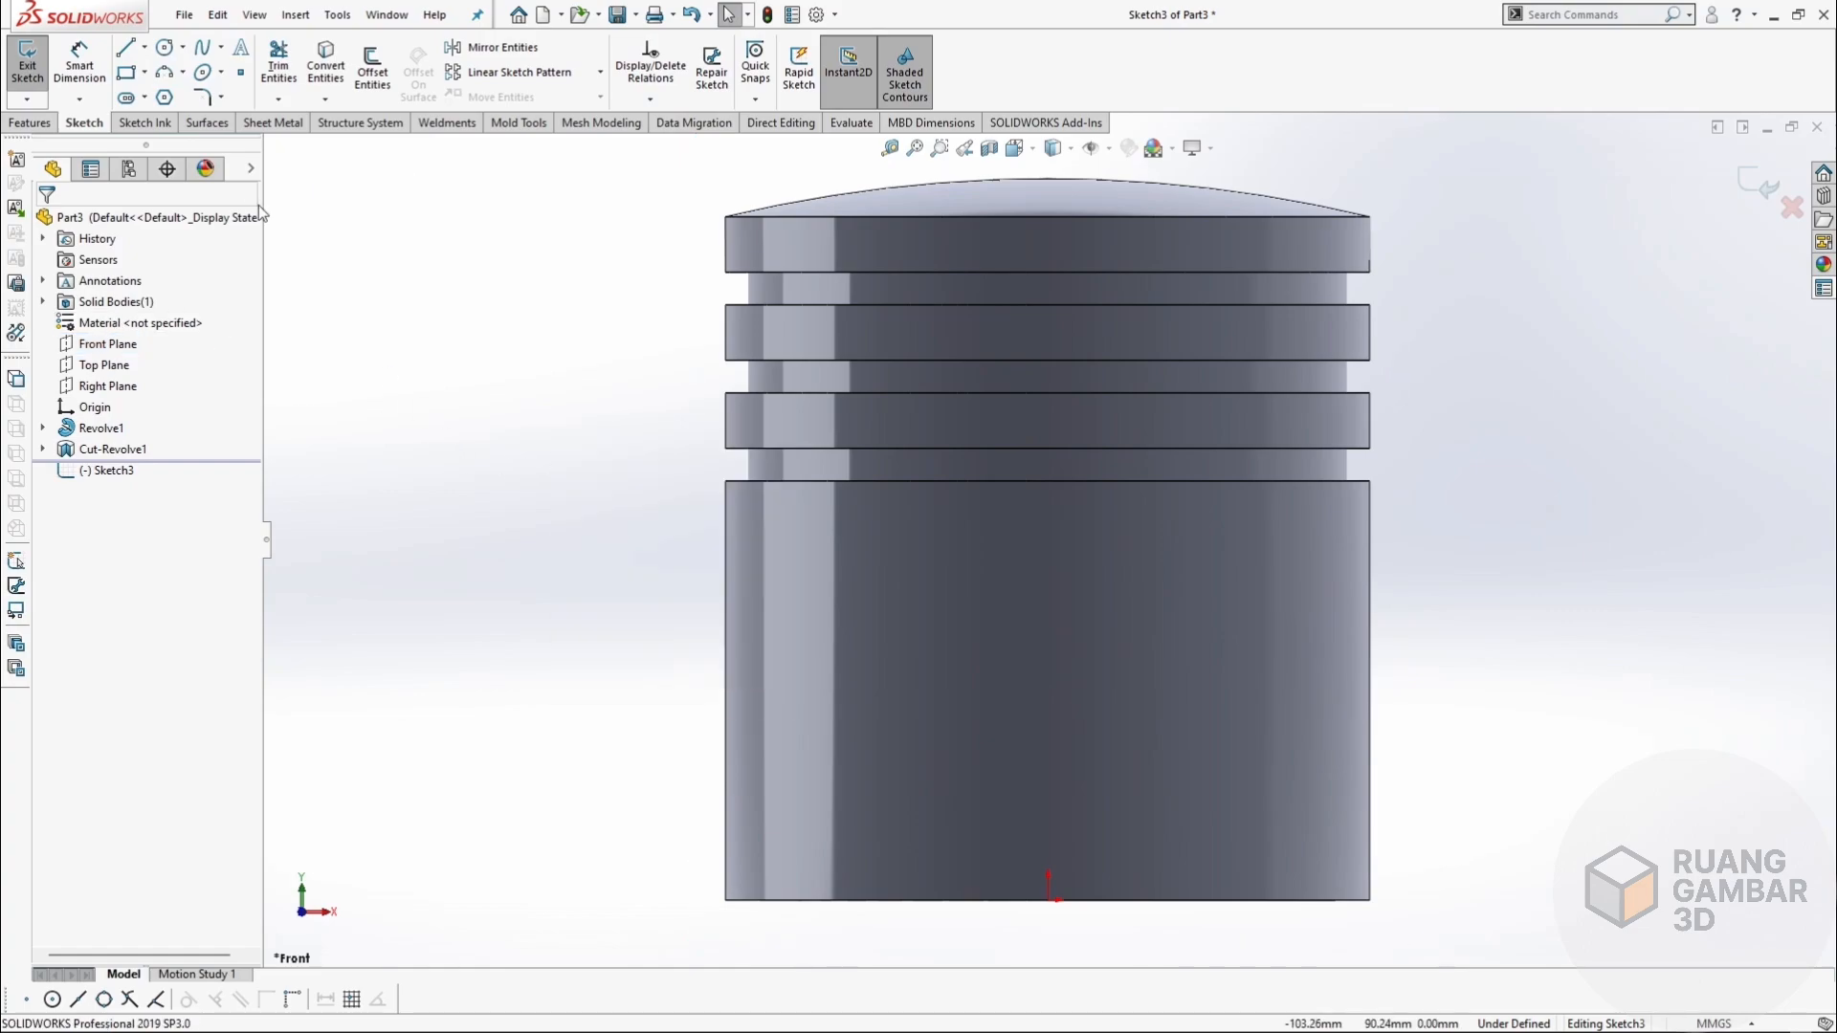
Draw a circle about 17.9 mm in diameter on the lower cylinder body, centered about 26.7 mm directly above the origin.
click(165, 48)
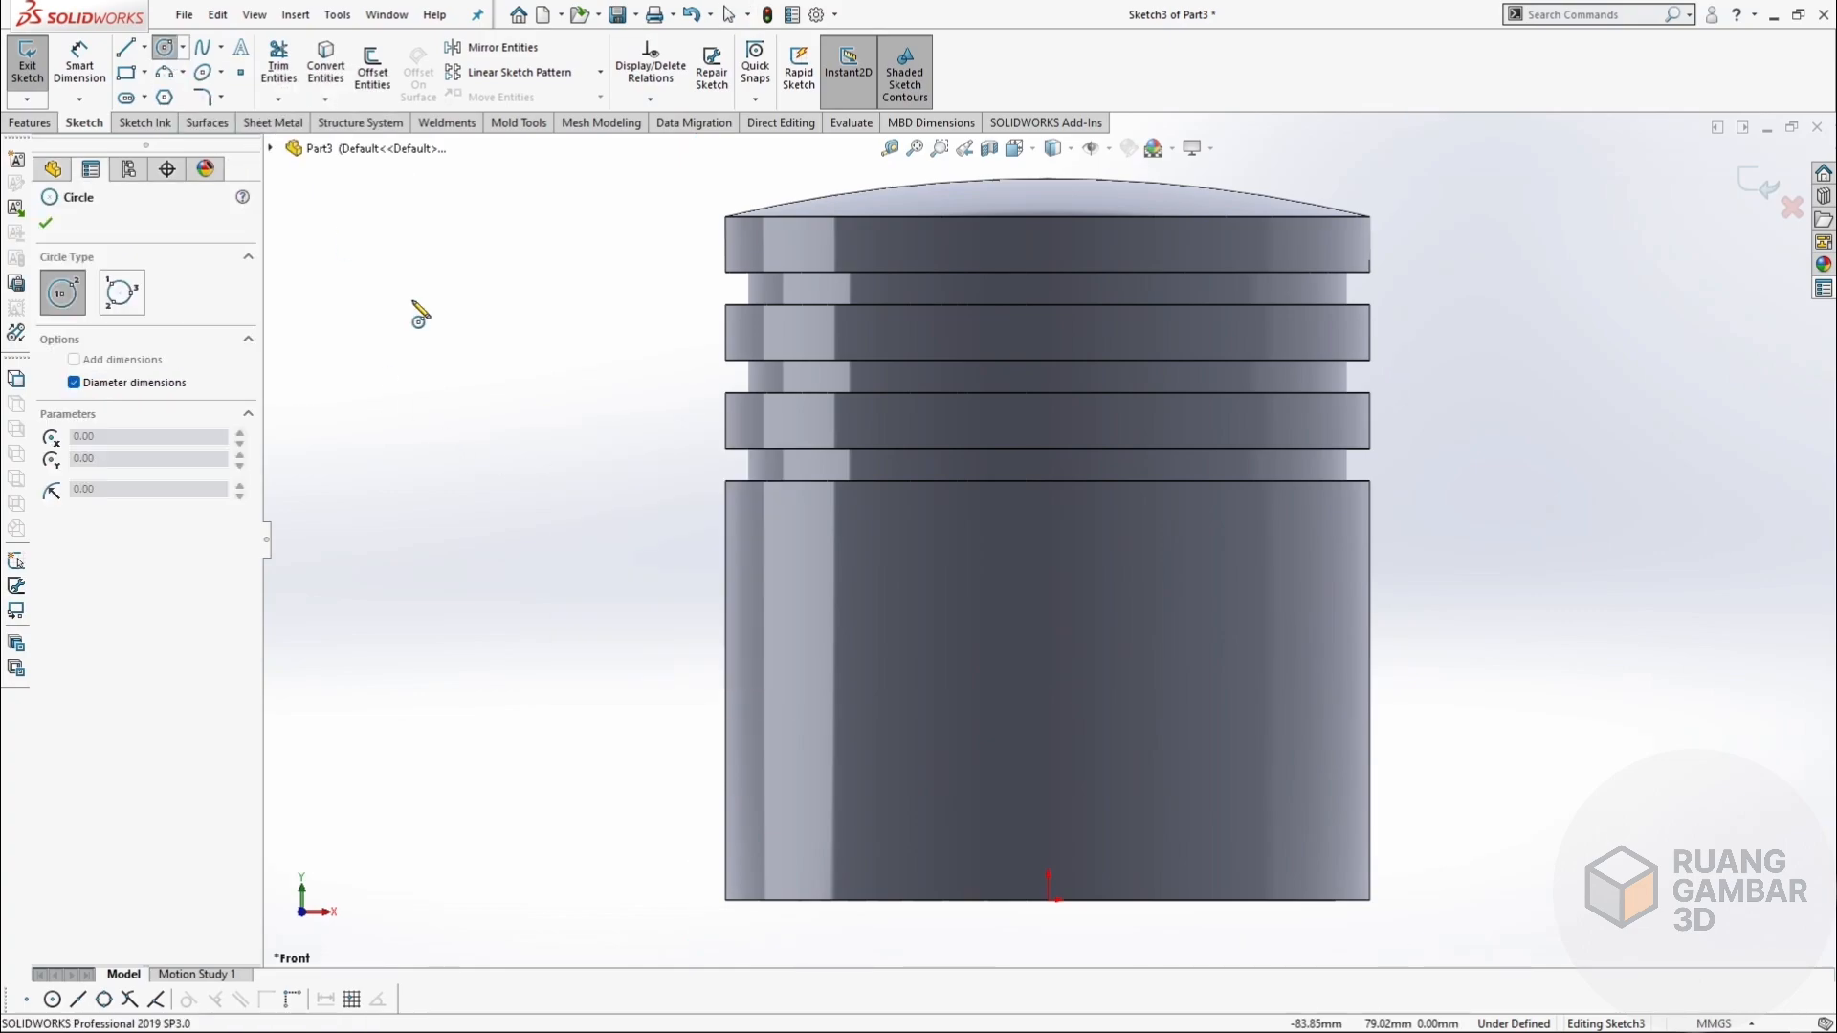
click(1048, 698)
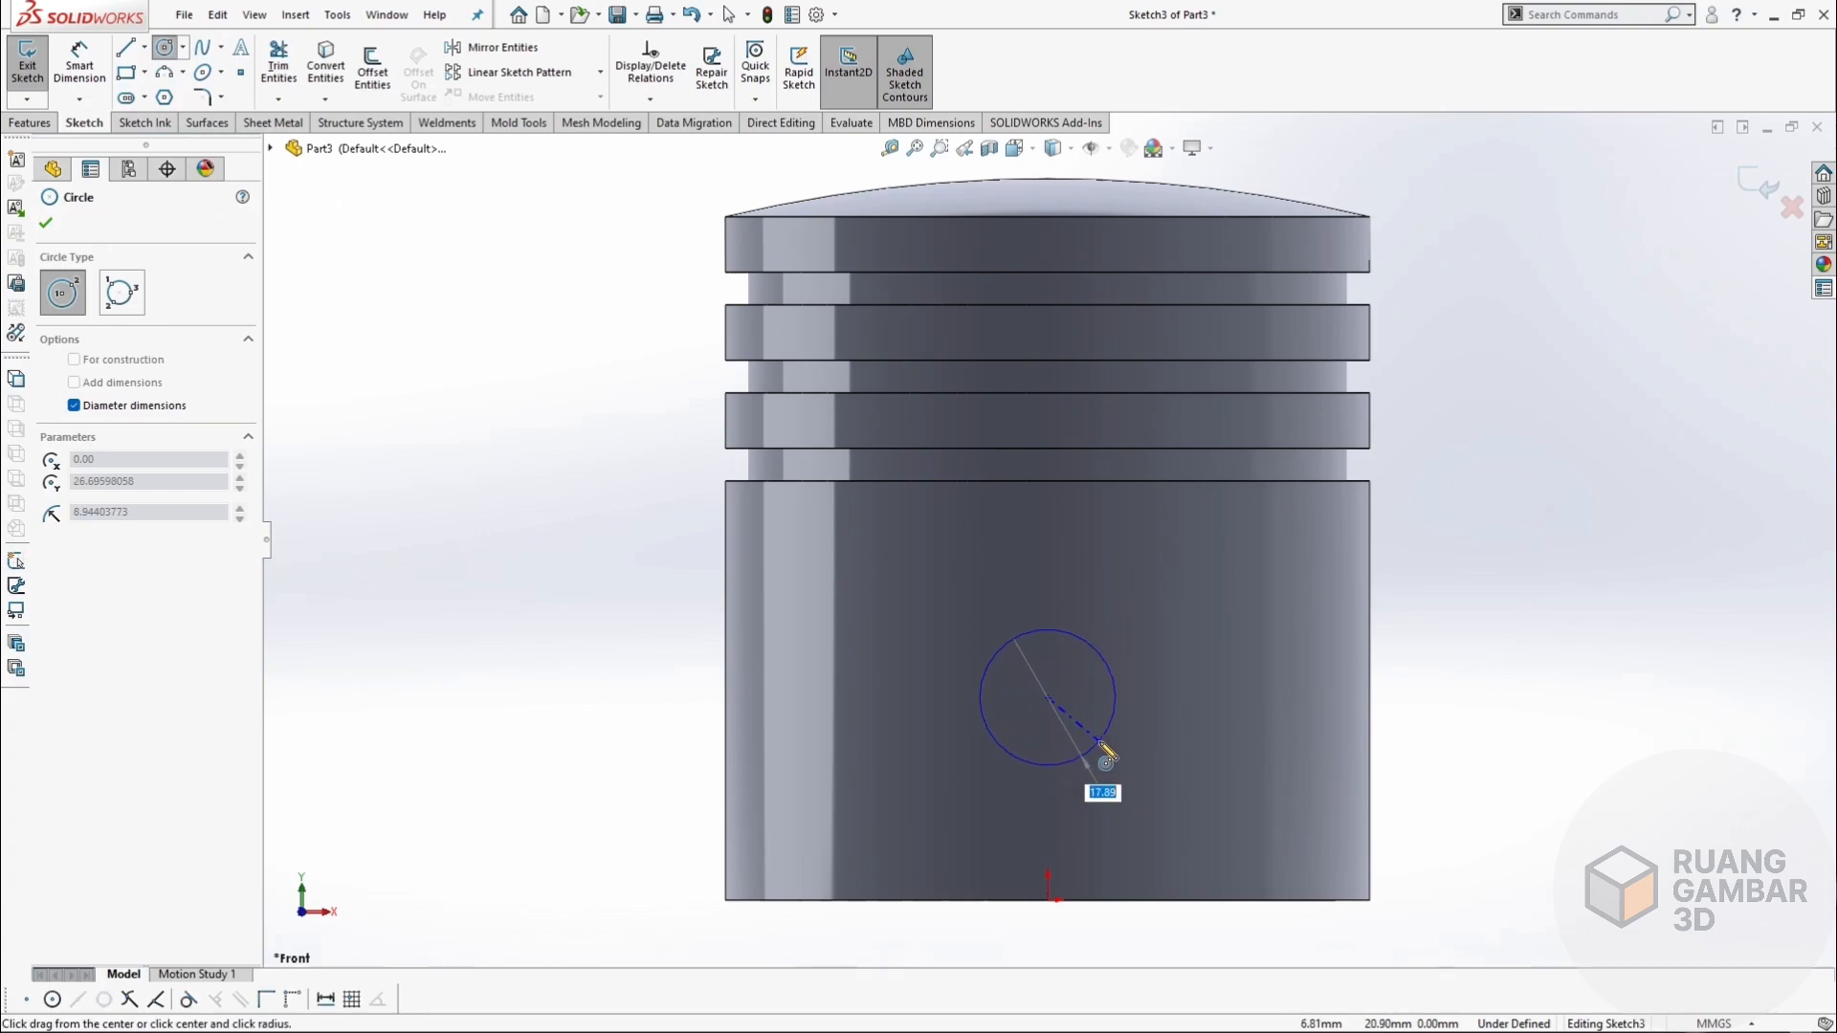
click(1100, 743)
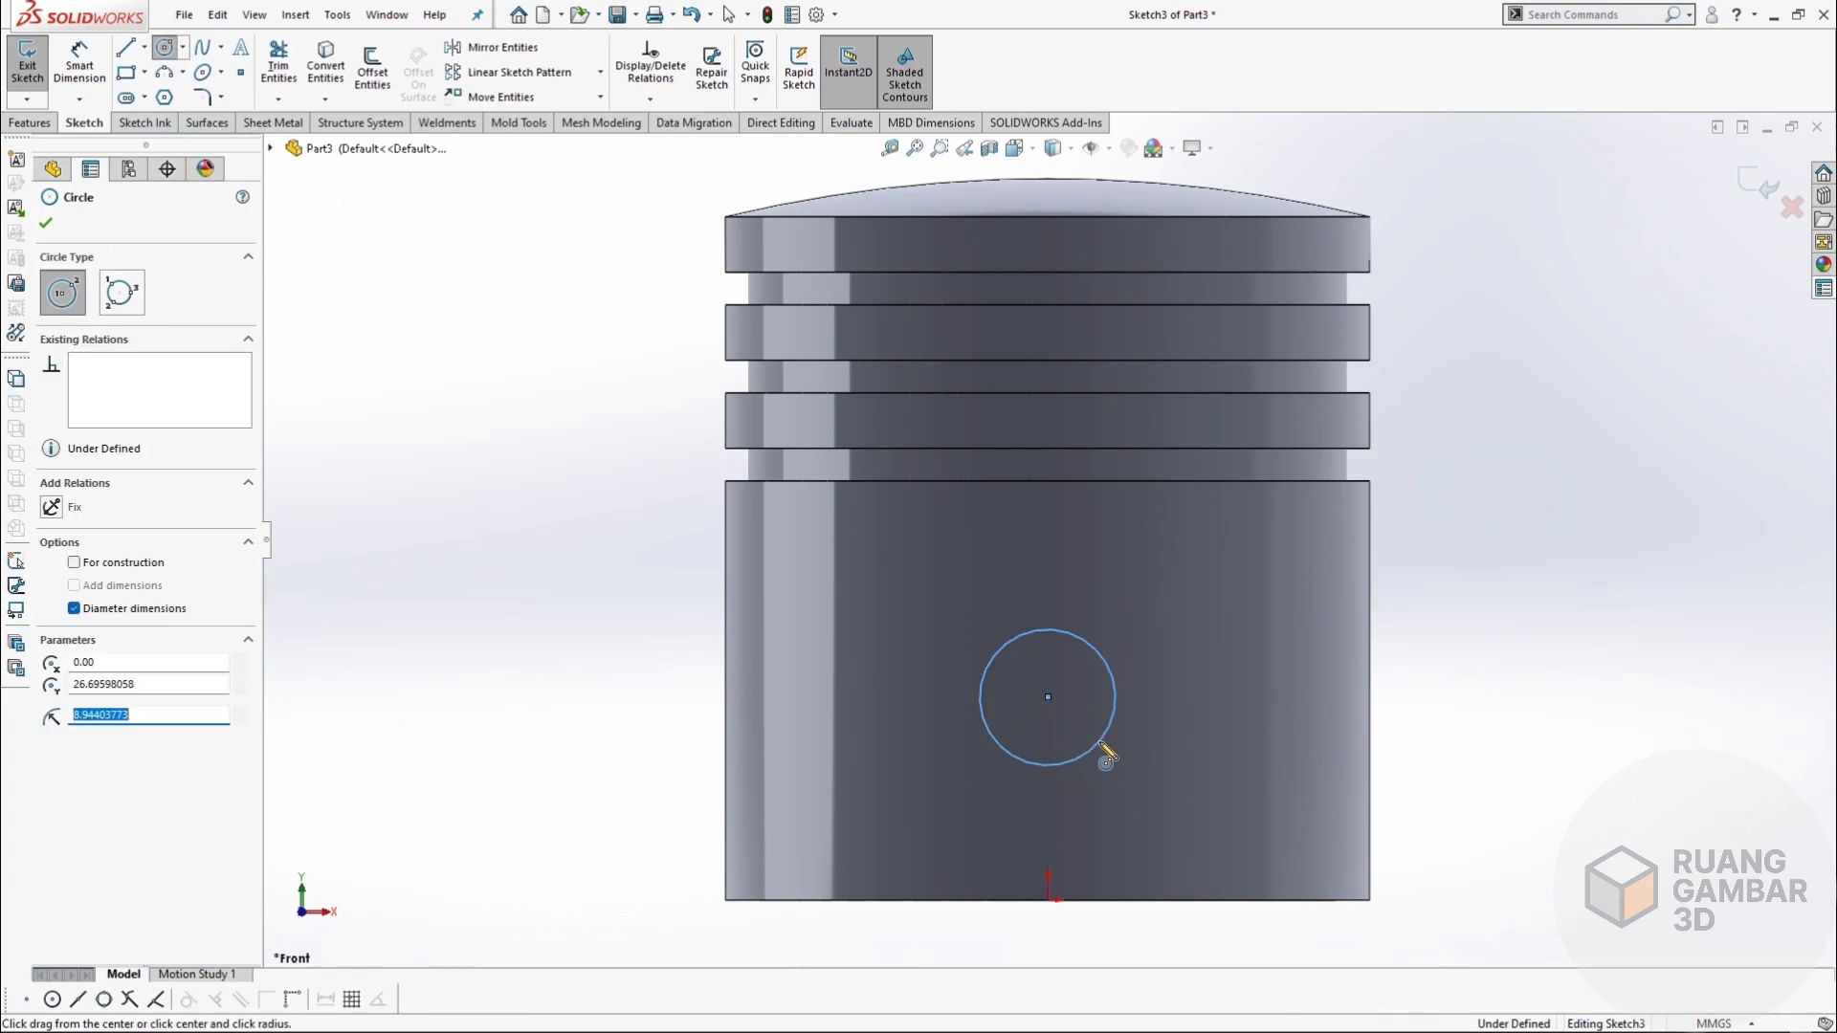
Dimension the circle's diameter as 45 mm.
click(75, 80)
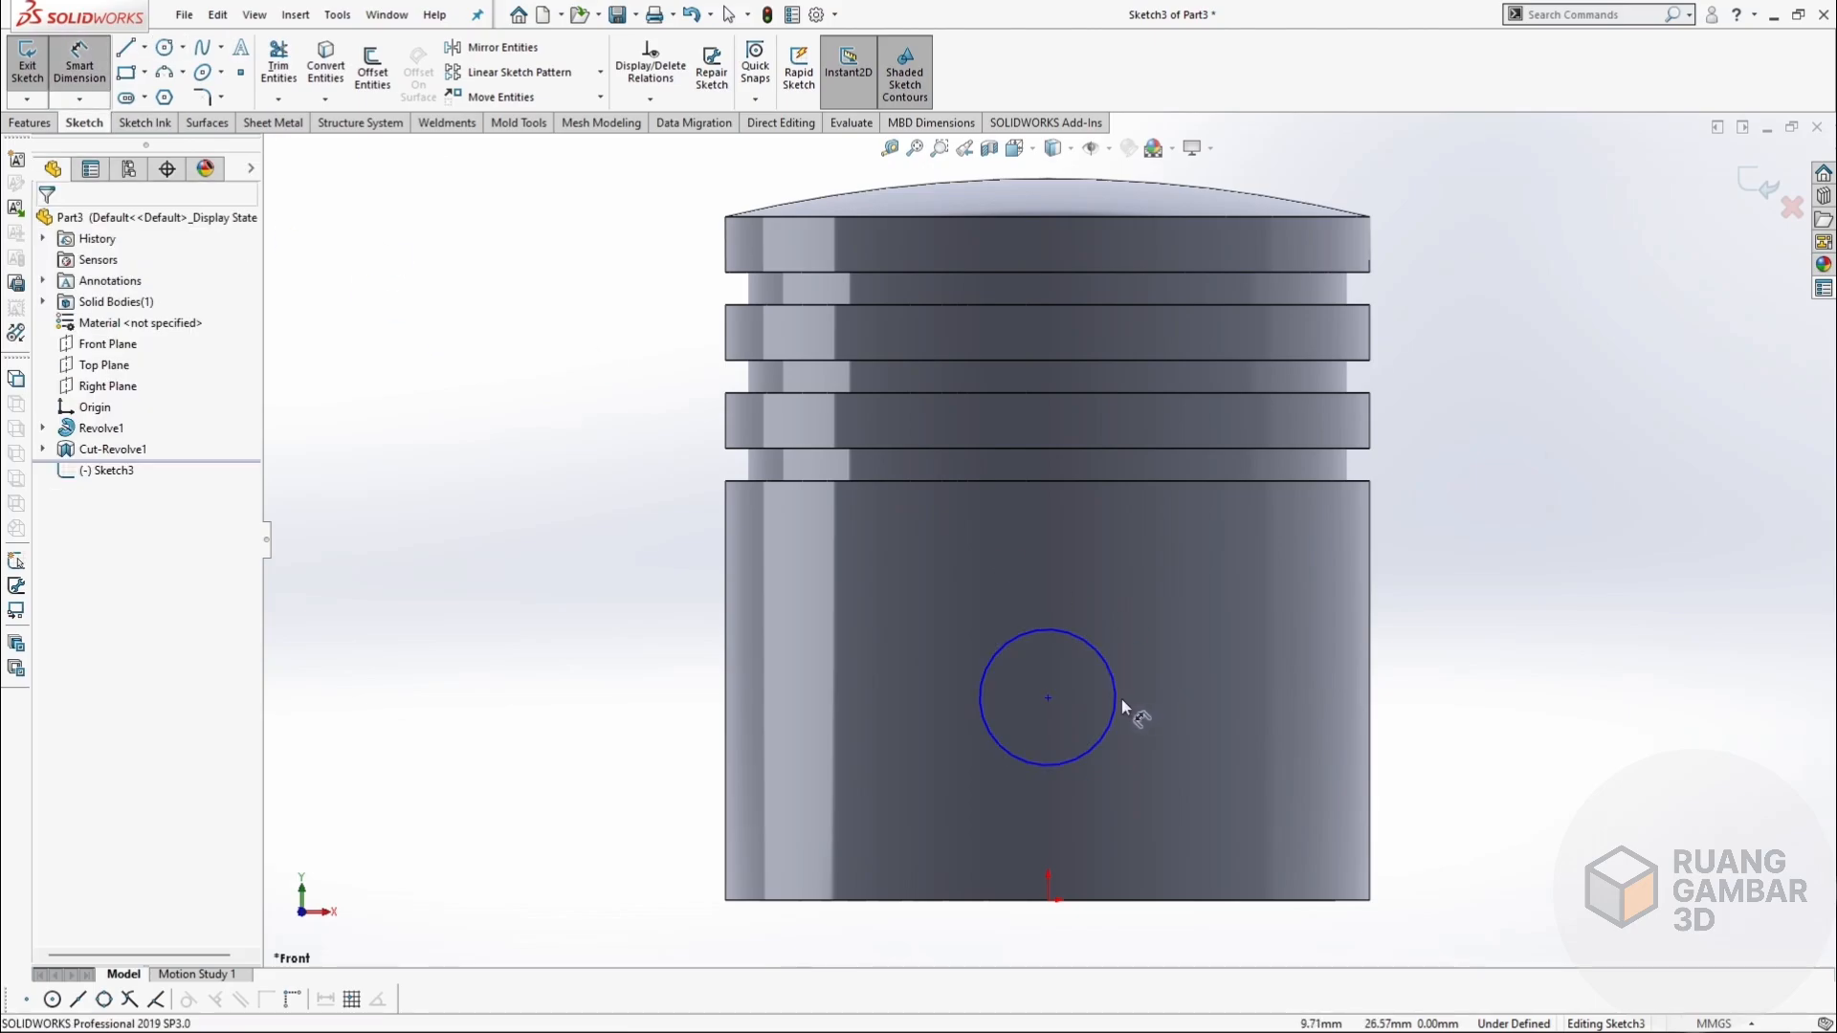
click(1120, 716)
click(1445, 697)
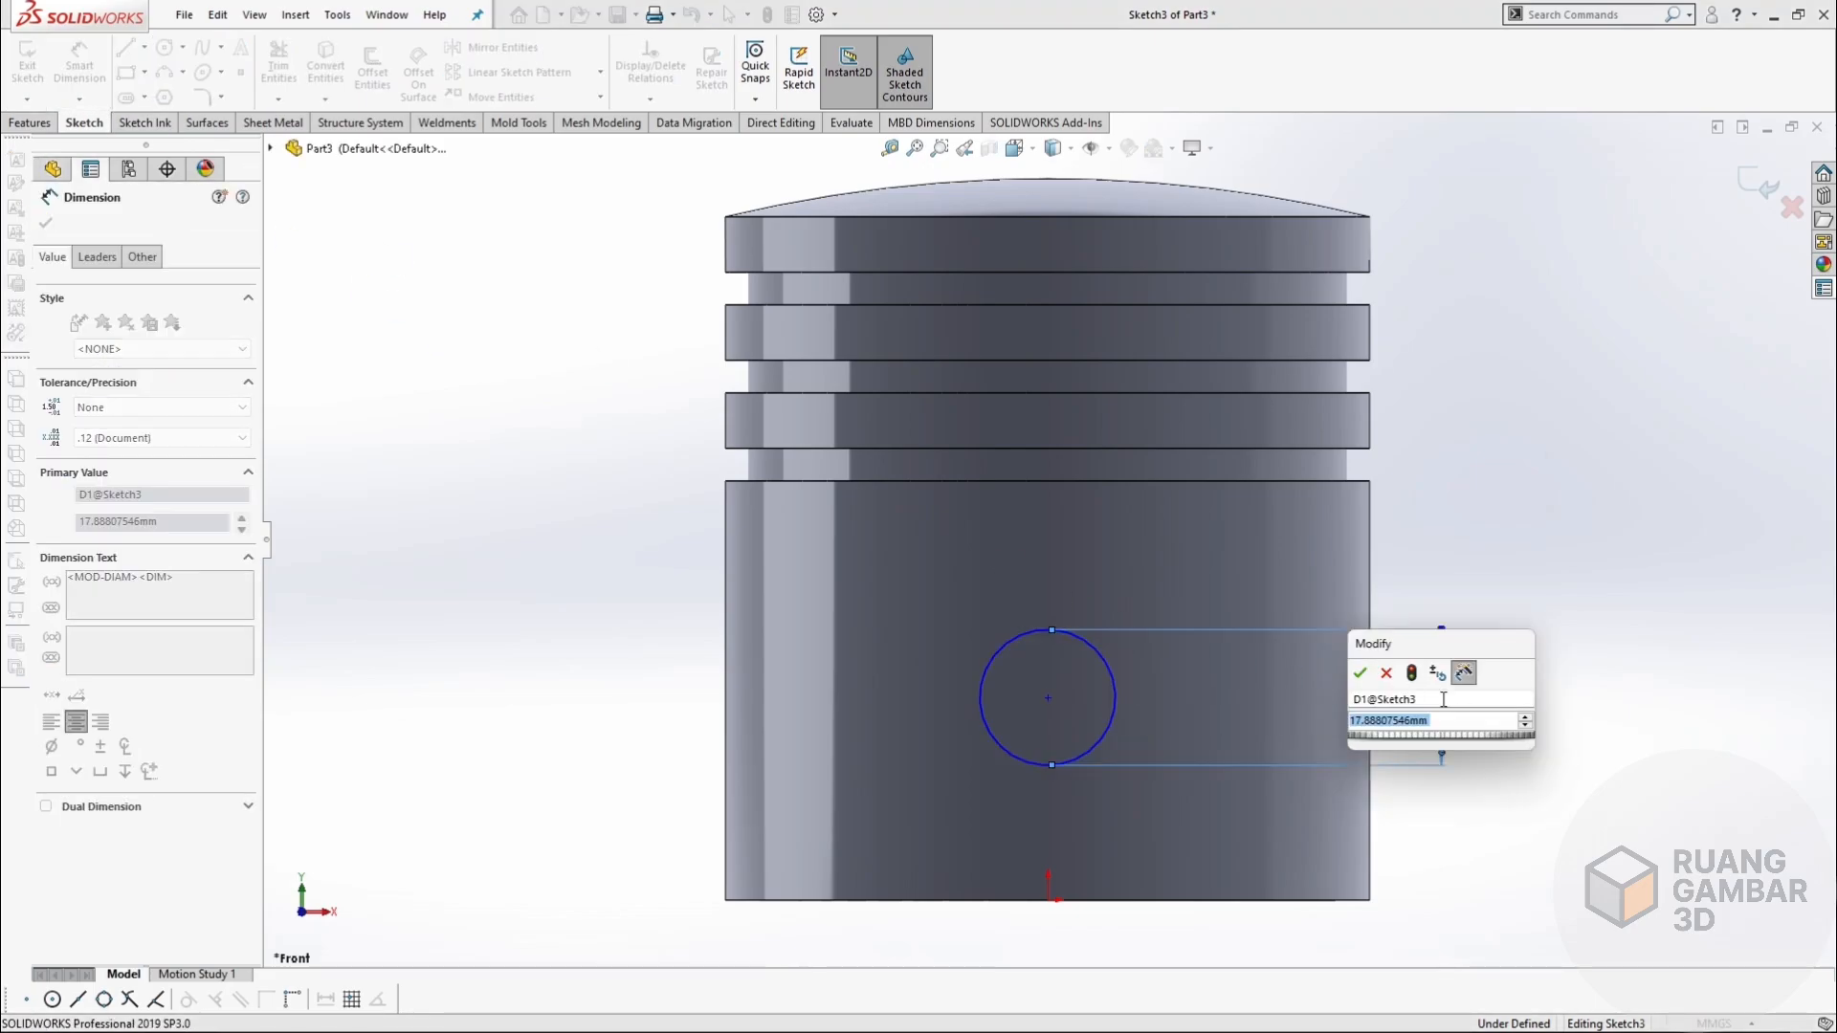
text(45)
key(Return)
click(492, 635)
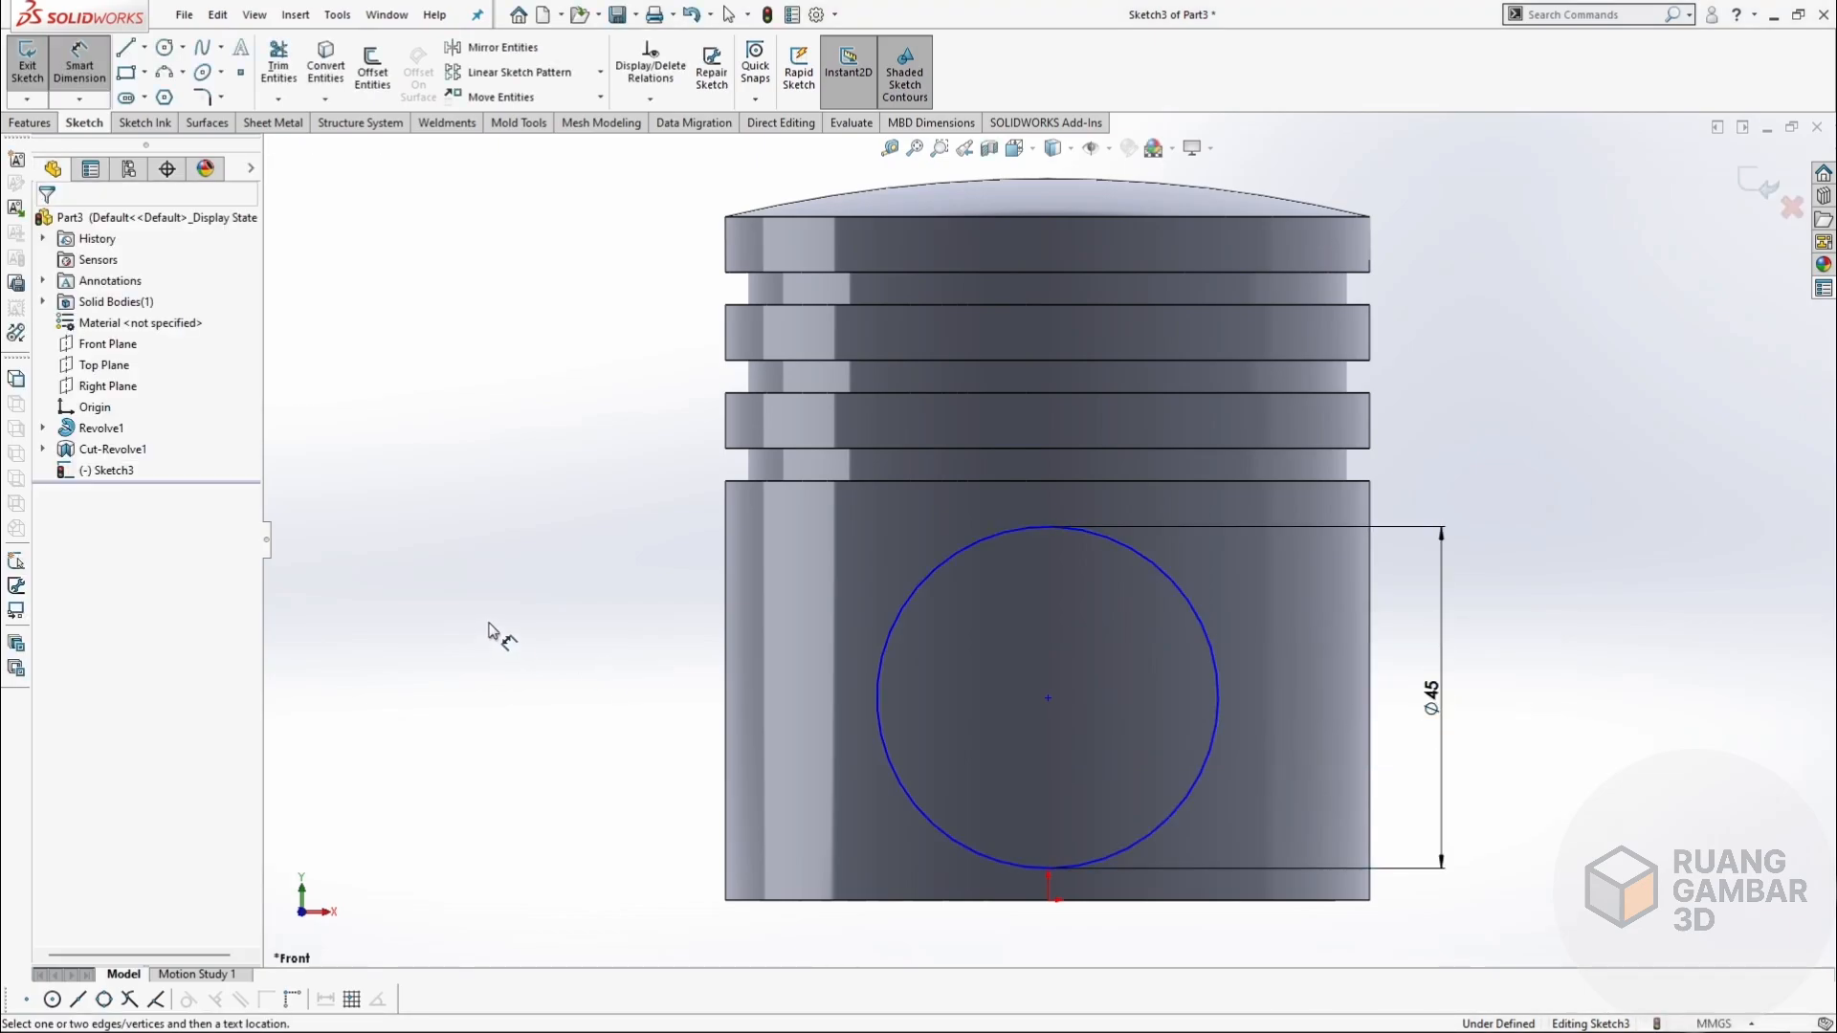
Dimension the height of the circle's center above the cylinder's bottom edge as 27 mm.
click(1214, 697)
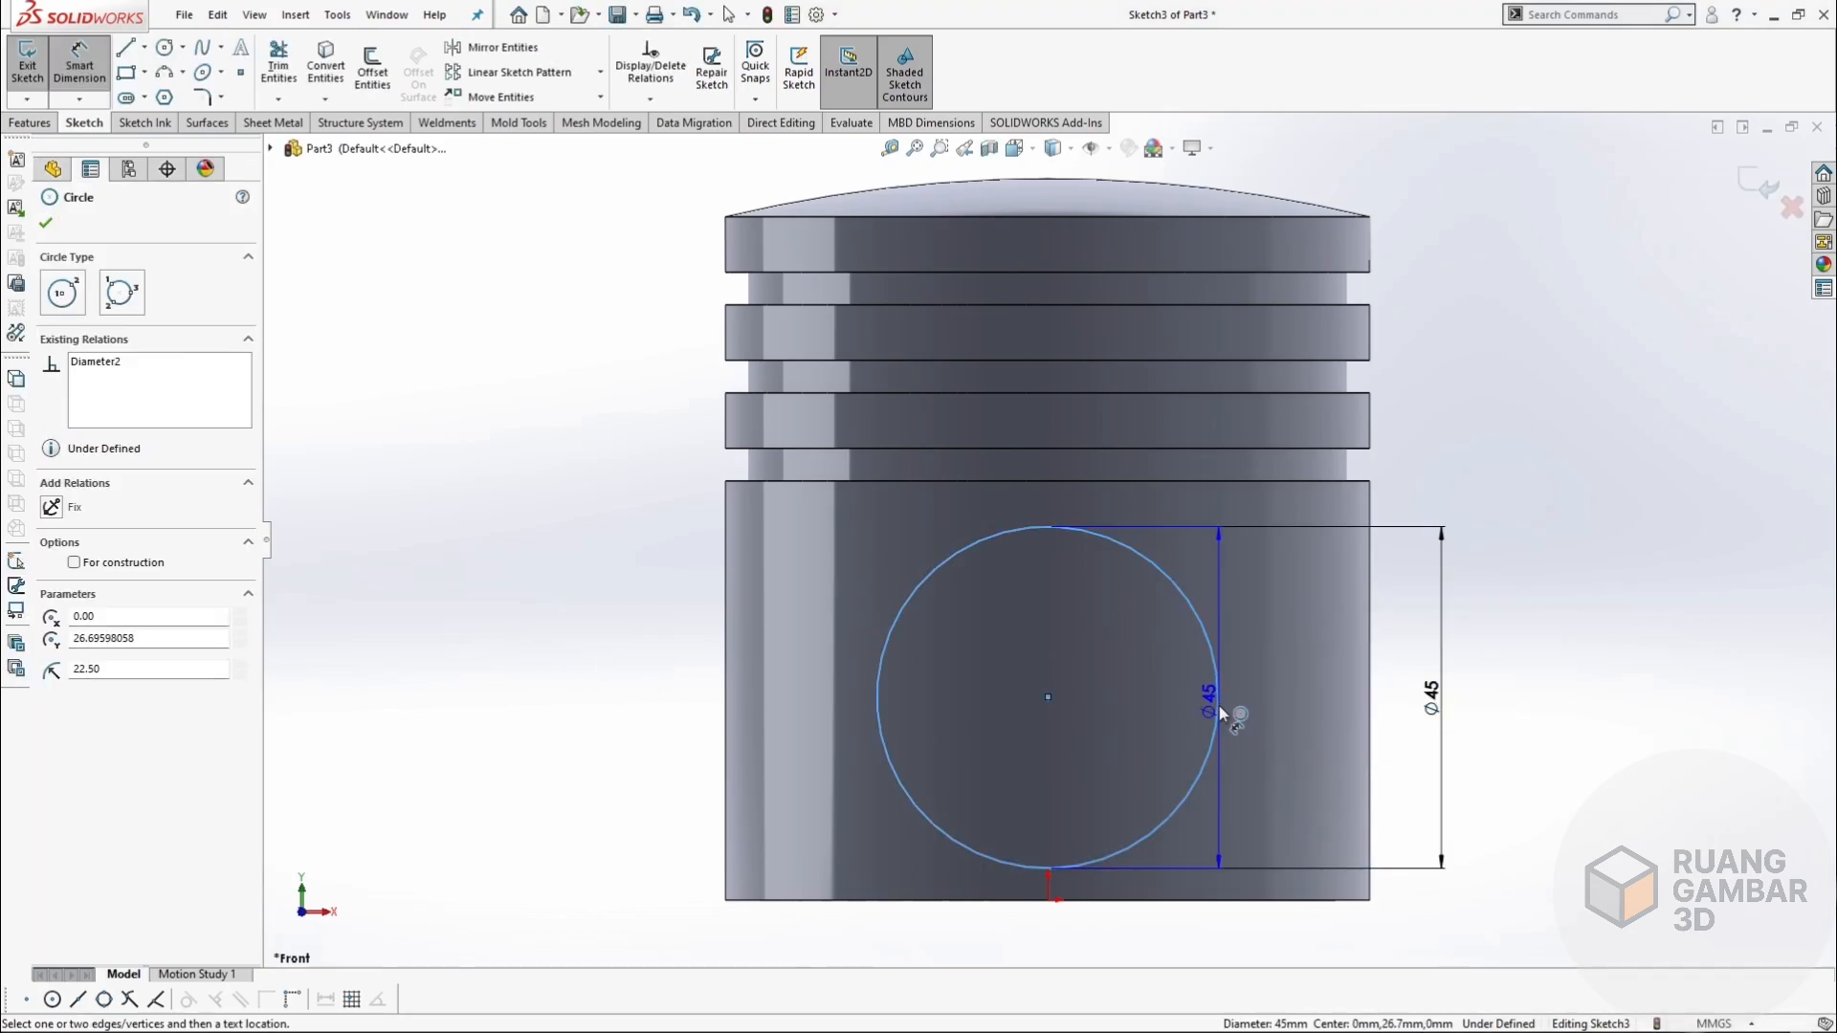
click(1107, 900)
click(660, 820)
text(27)
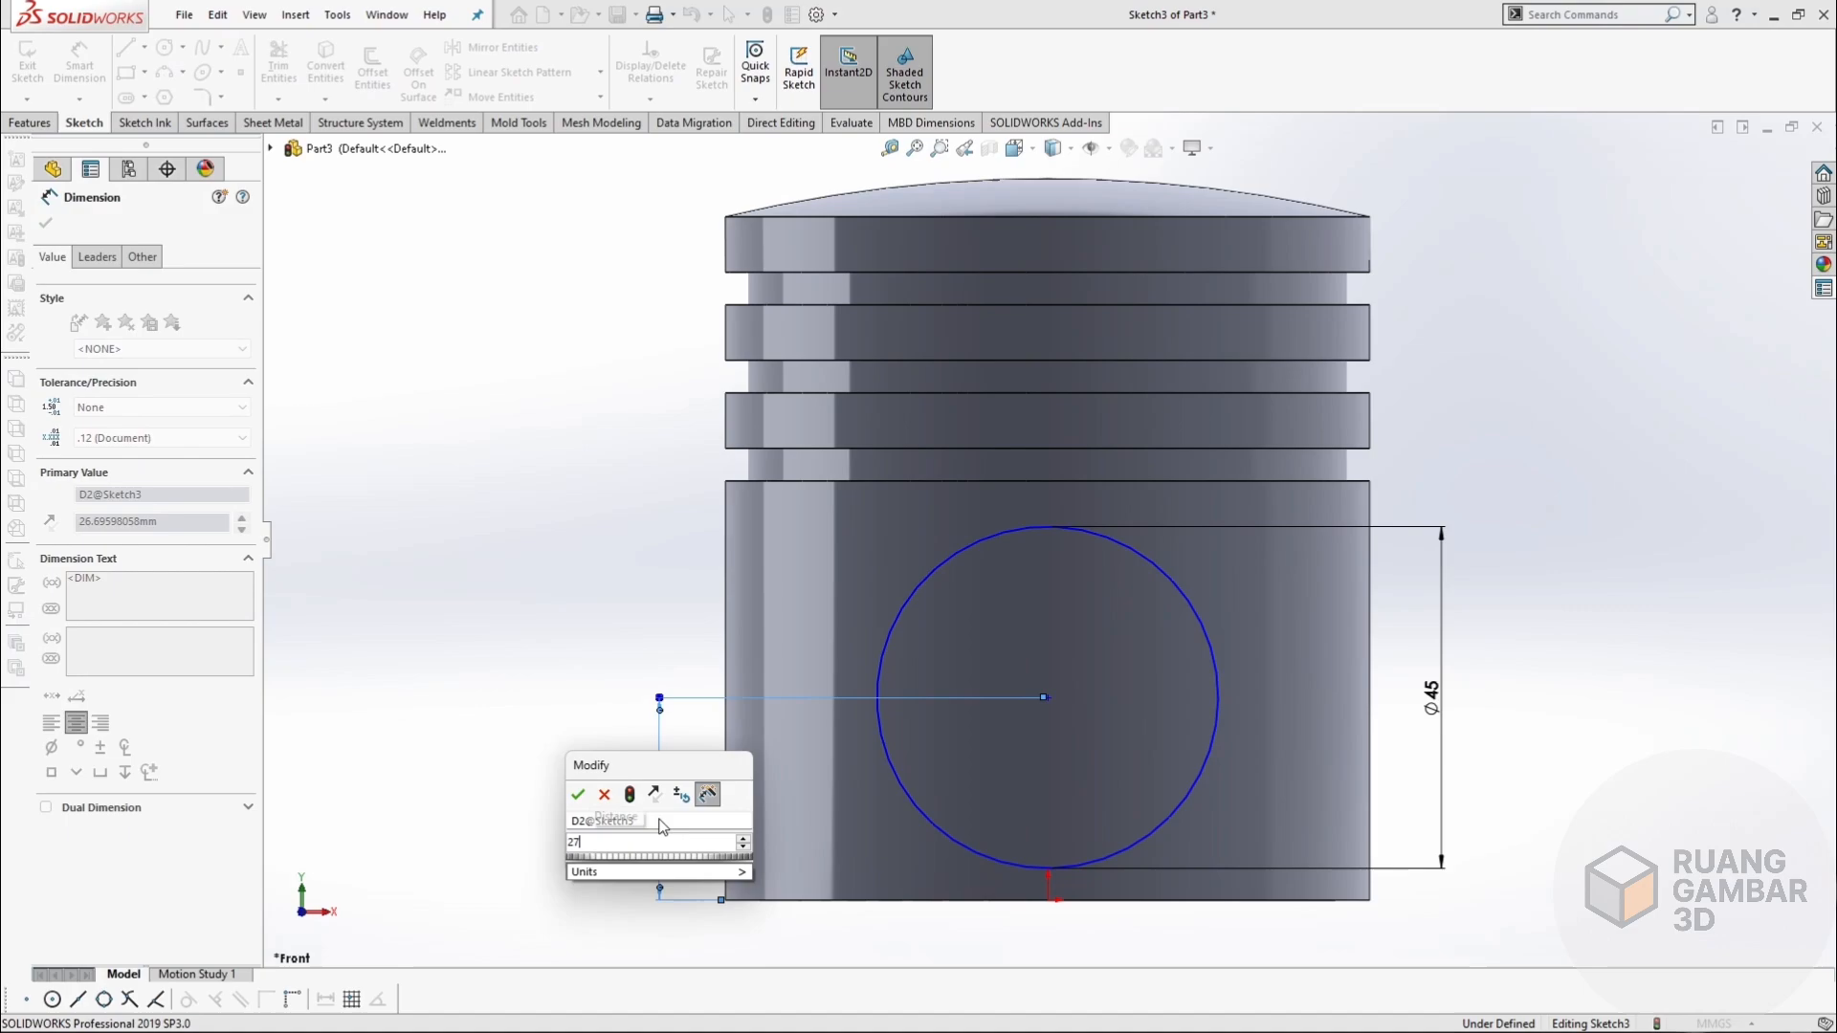
key(Return)
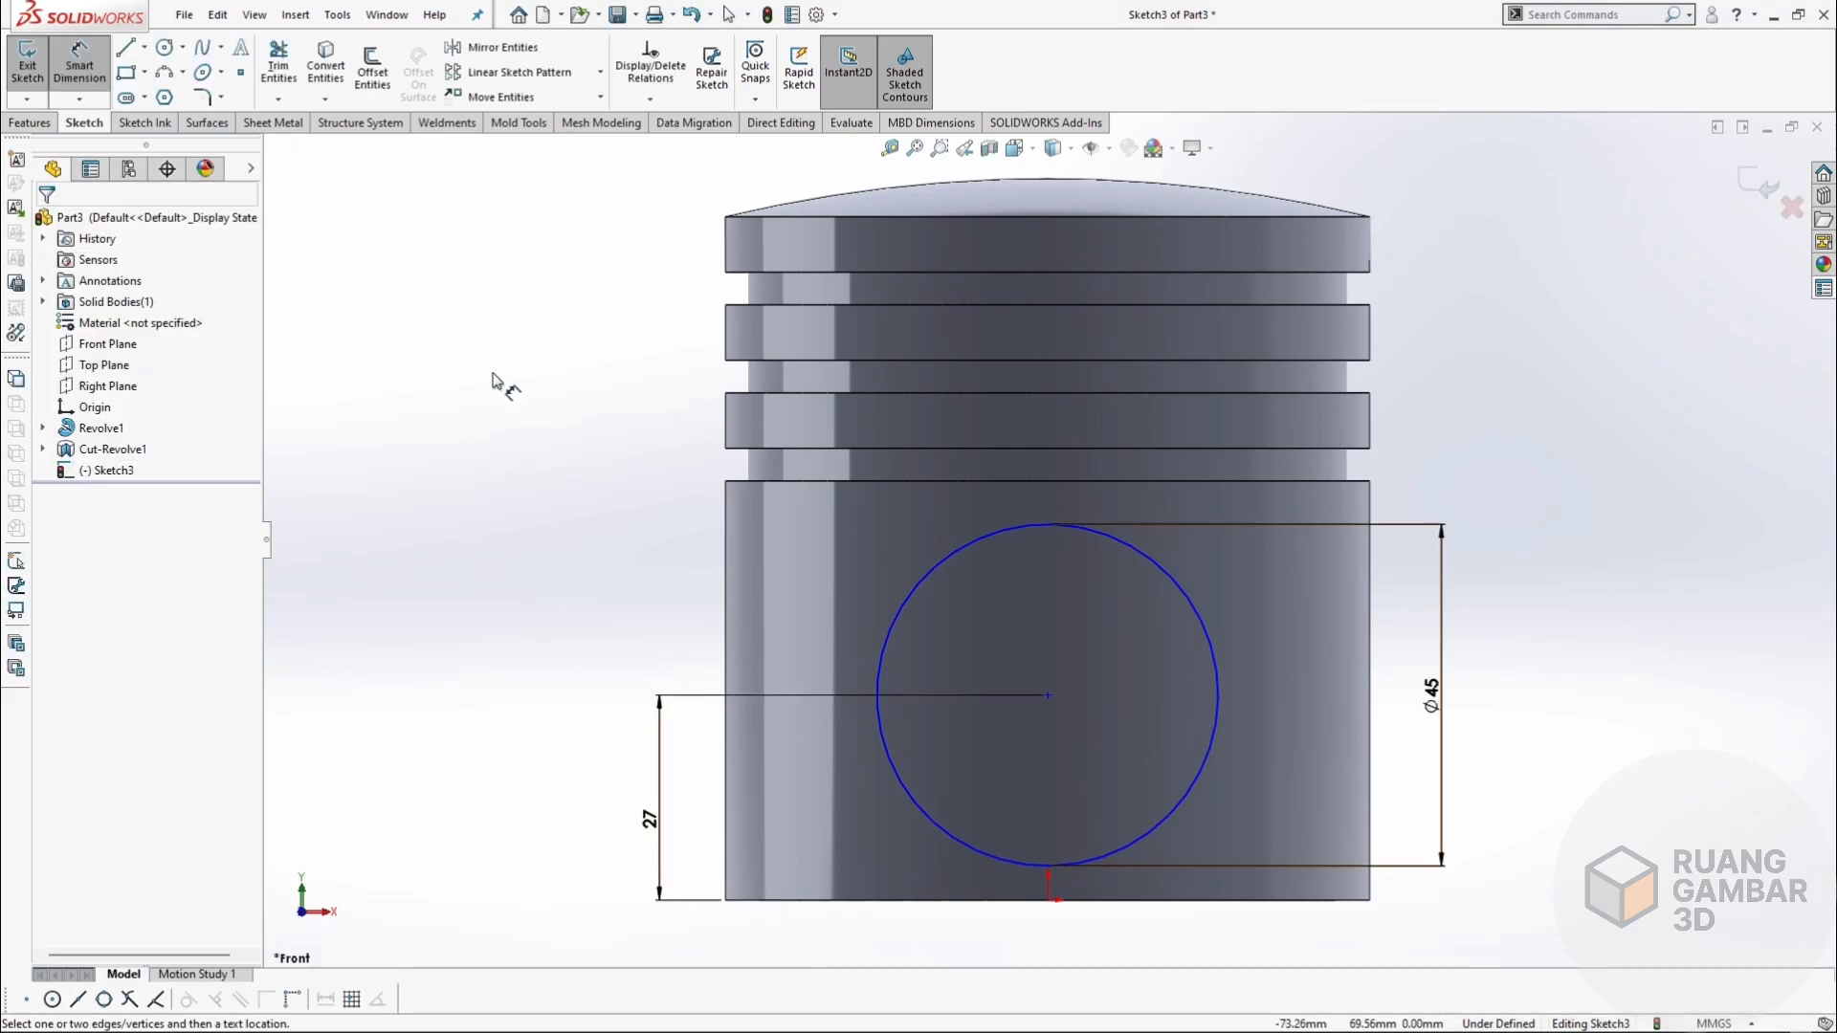
key(Escape)
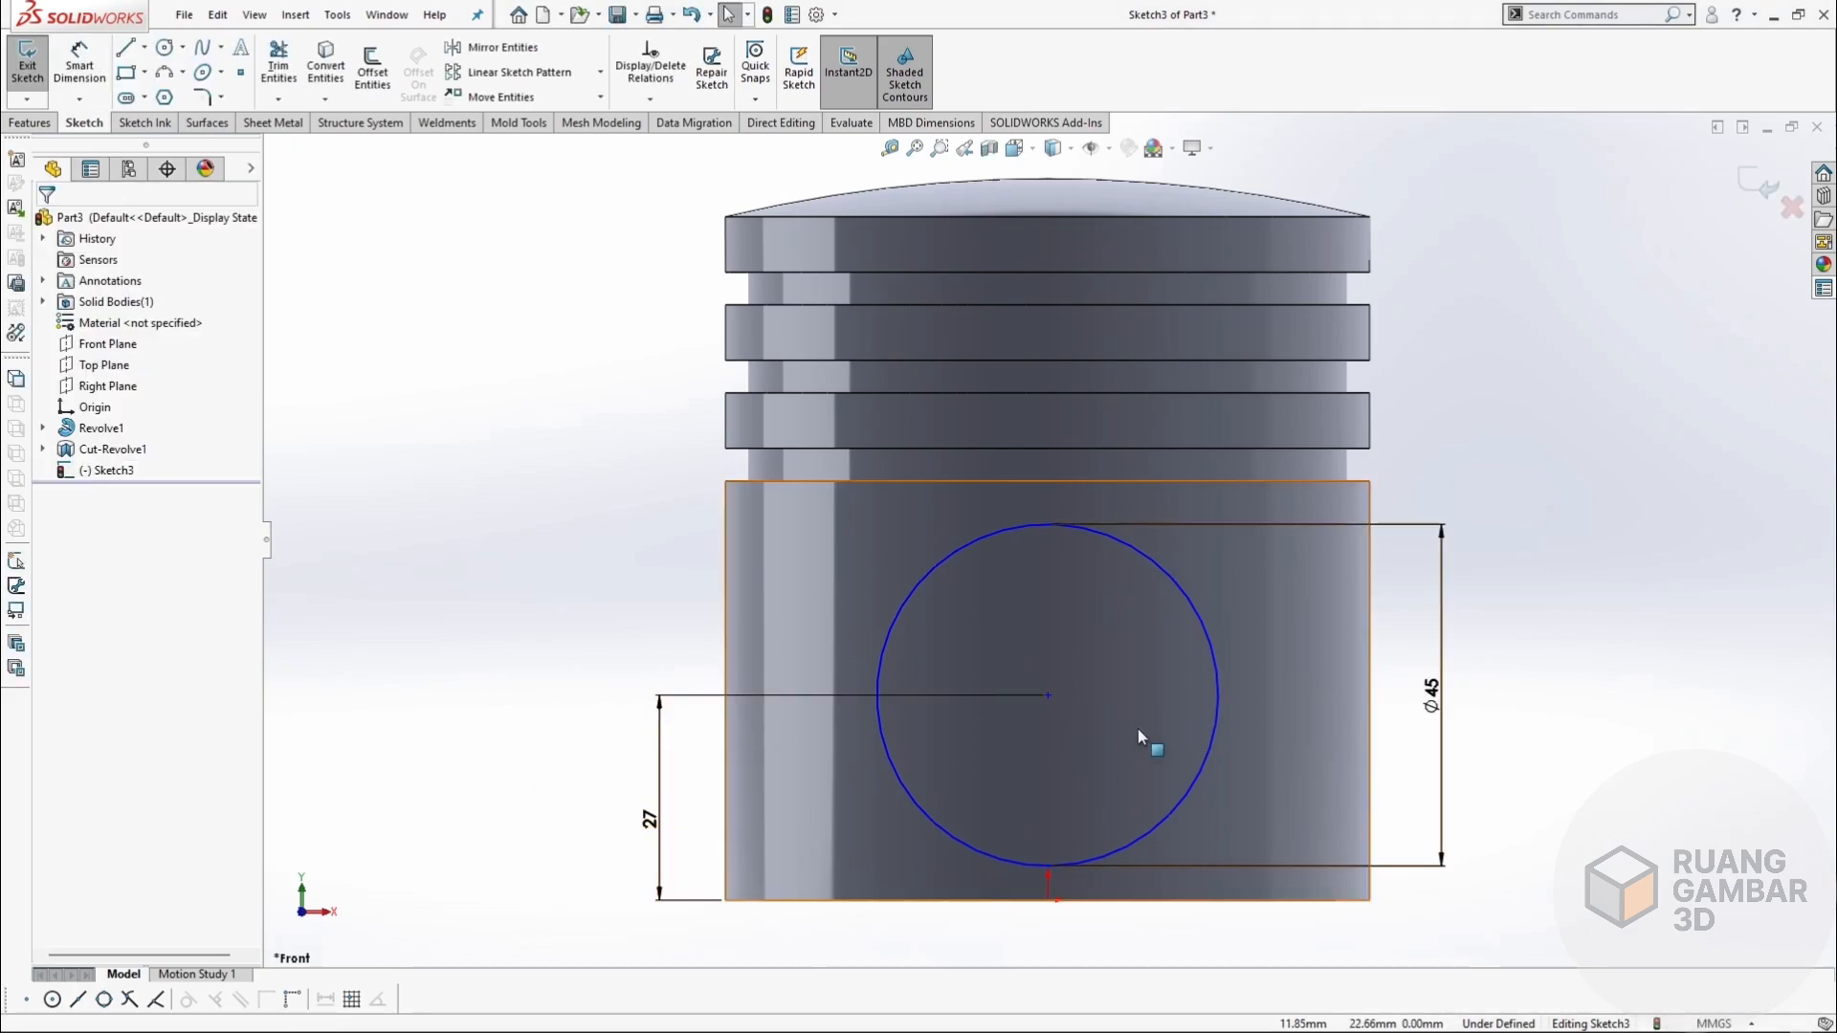
Add a vertical relation between the circle's center and the origin.
click(1048, 696)
ctrl+click(1049, 900)
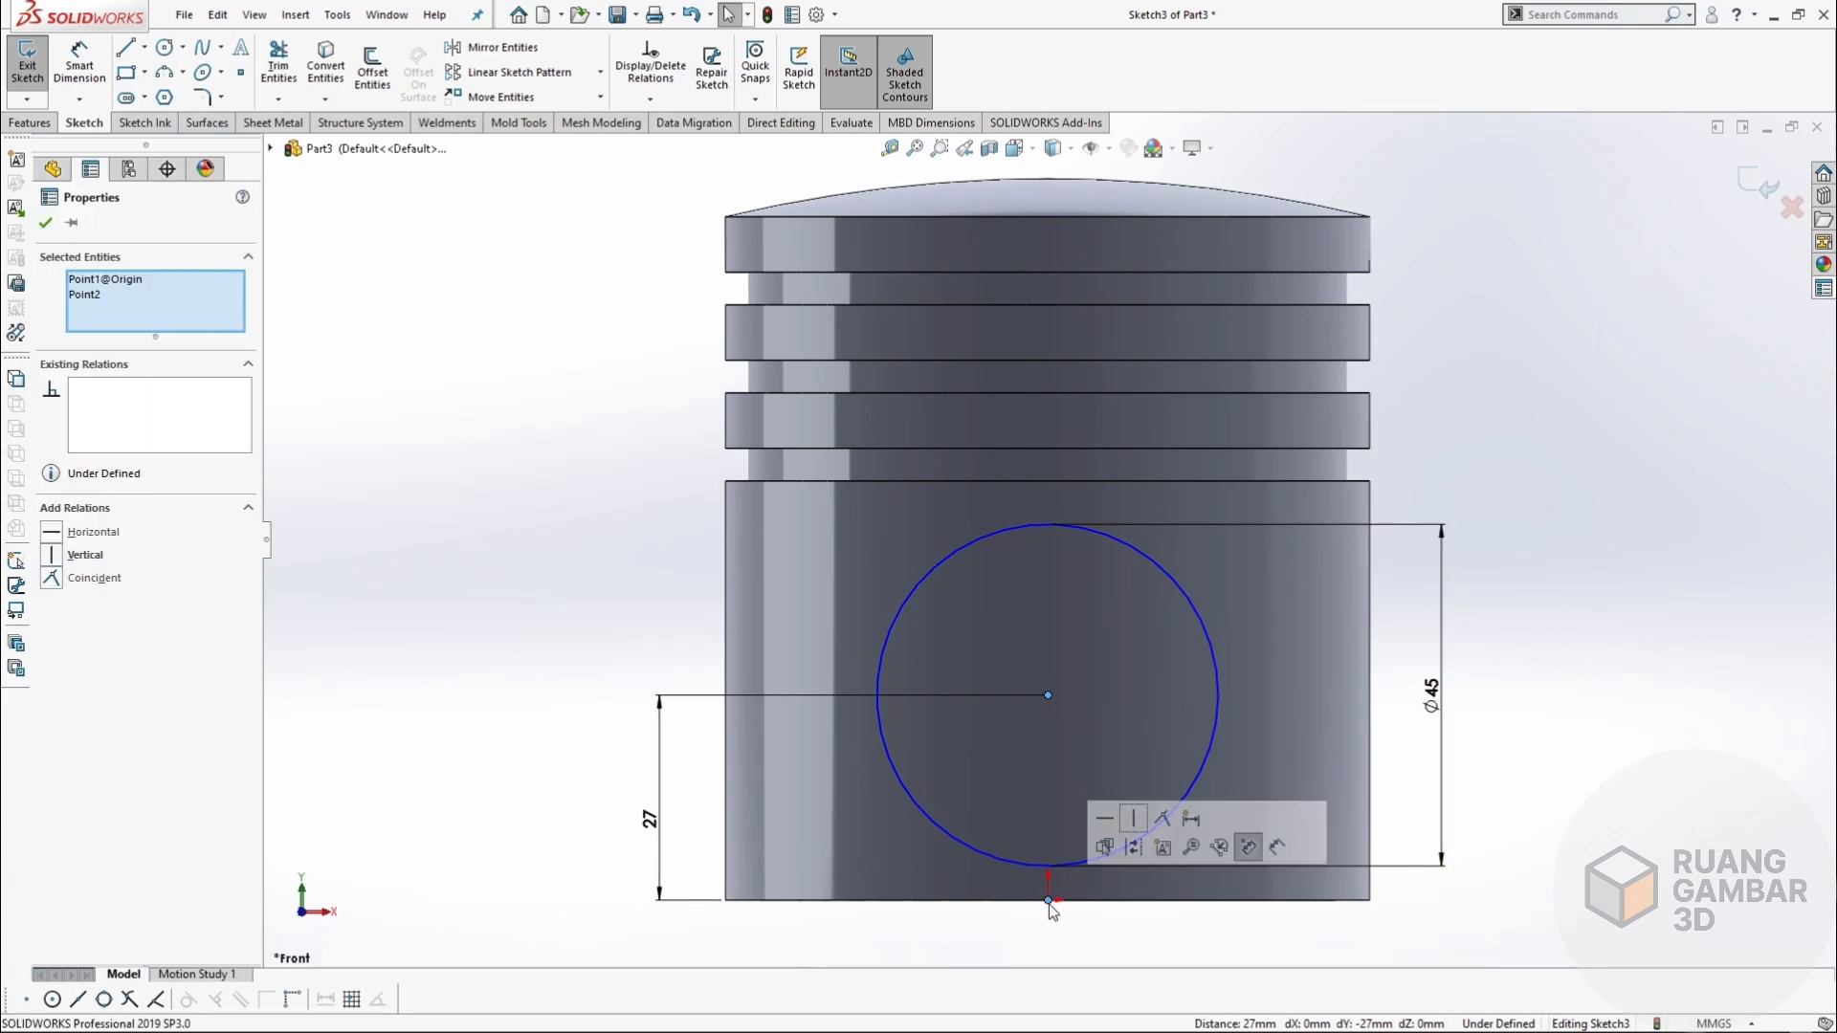
click(55, 555)
click(522, 557)
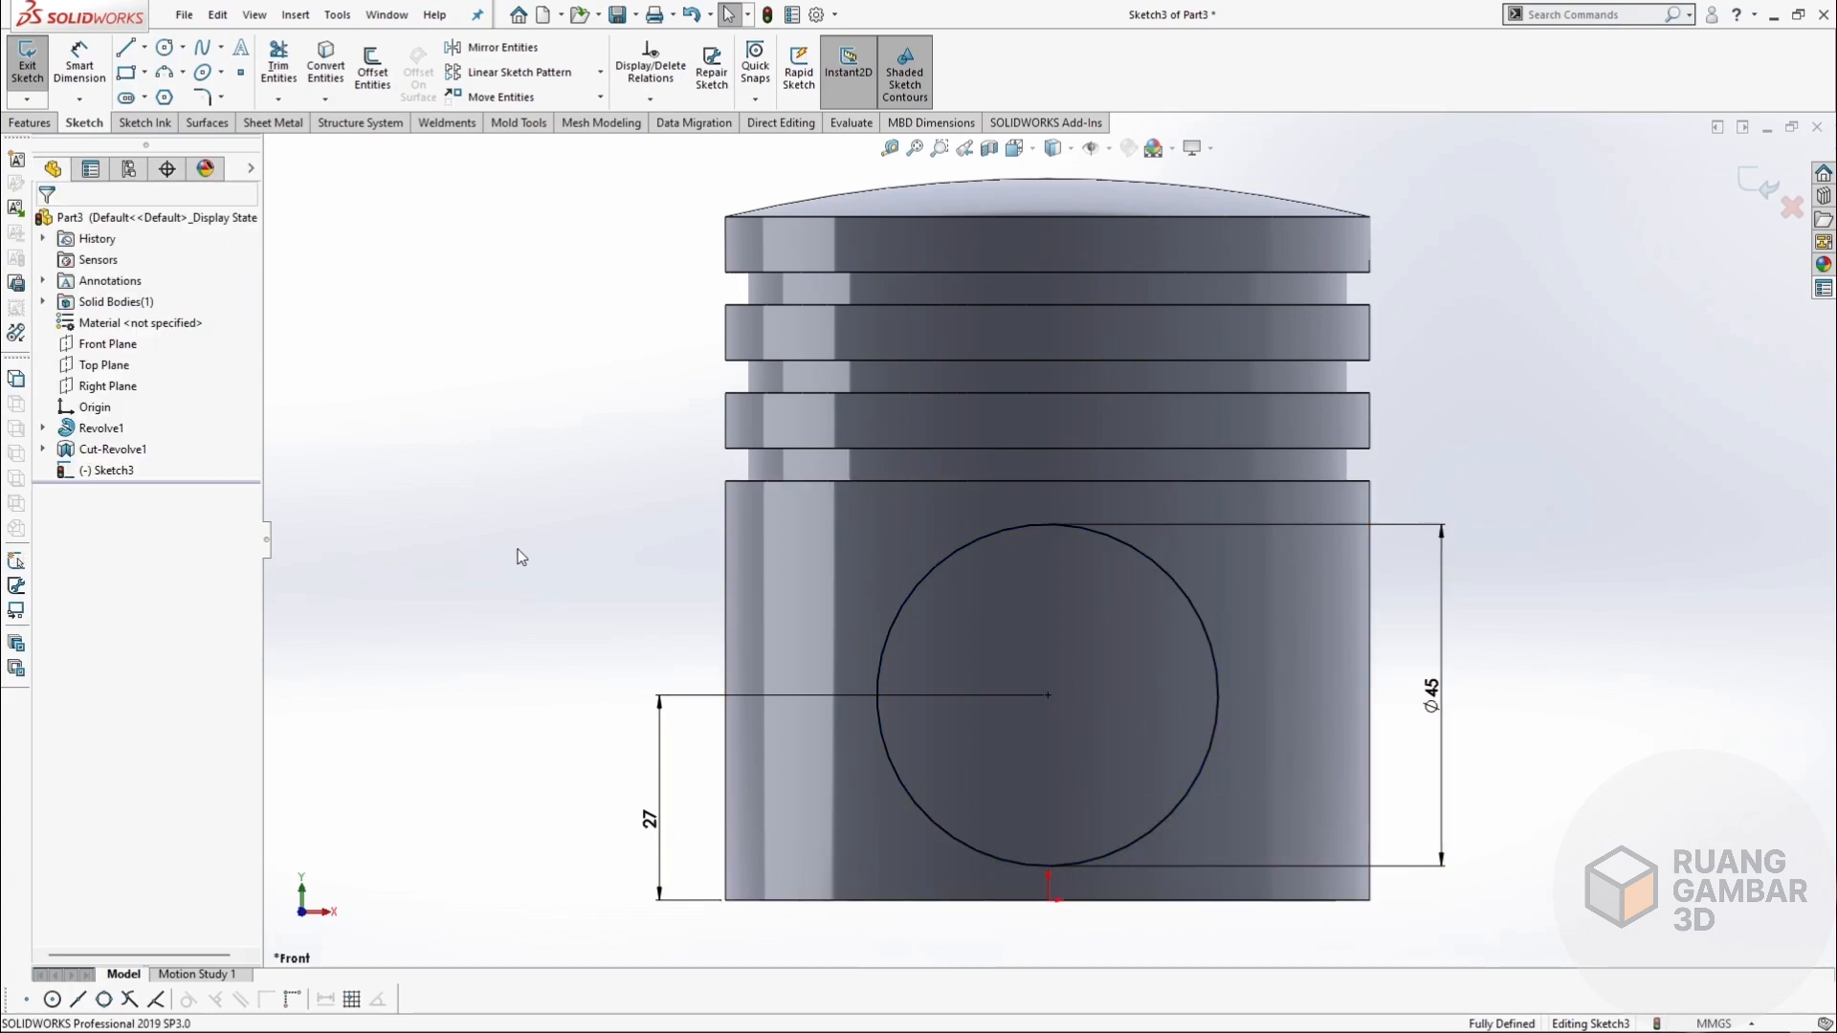
Extrude the 45 mm circle 42.5 mm in both directions from the sketch plane, merged with the piston body.
click(29, 122)
click(27, 91)
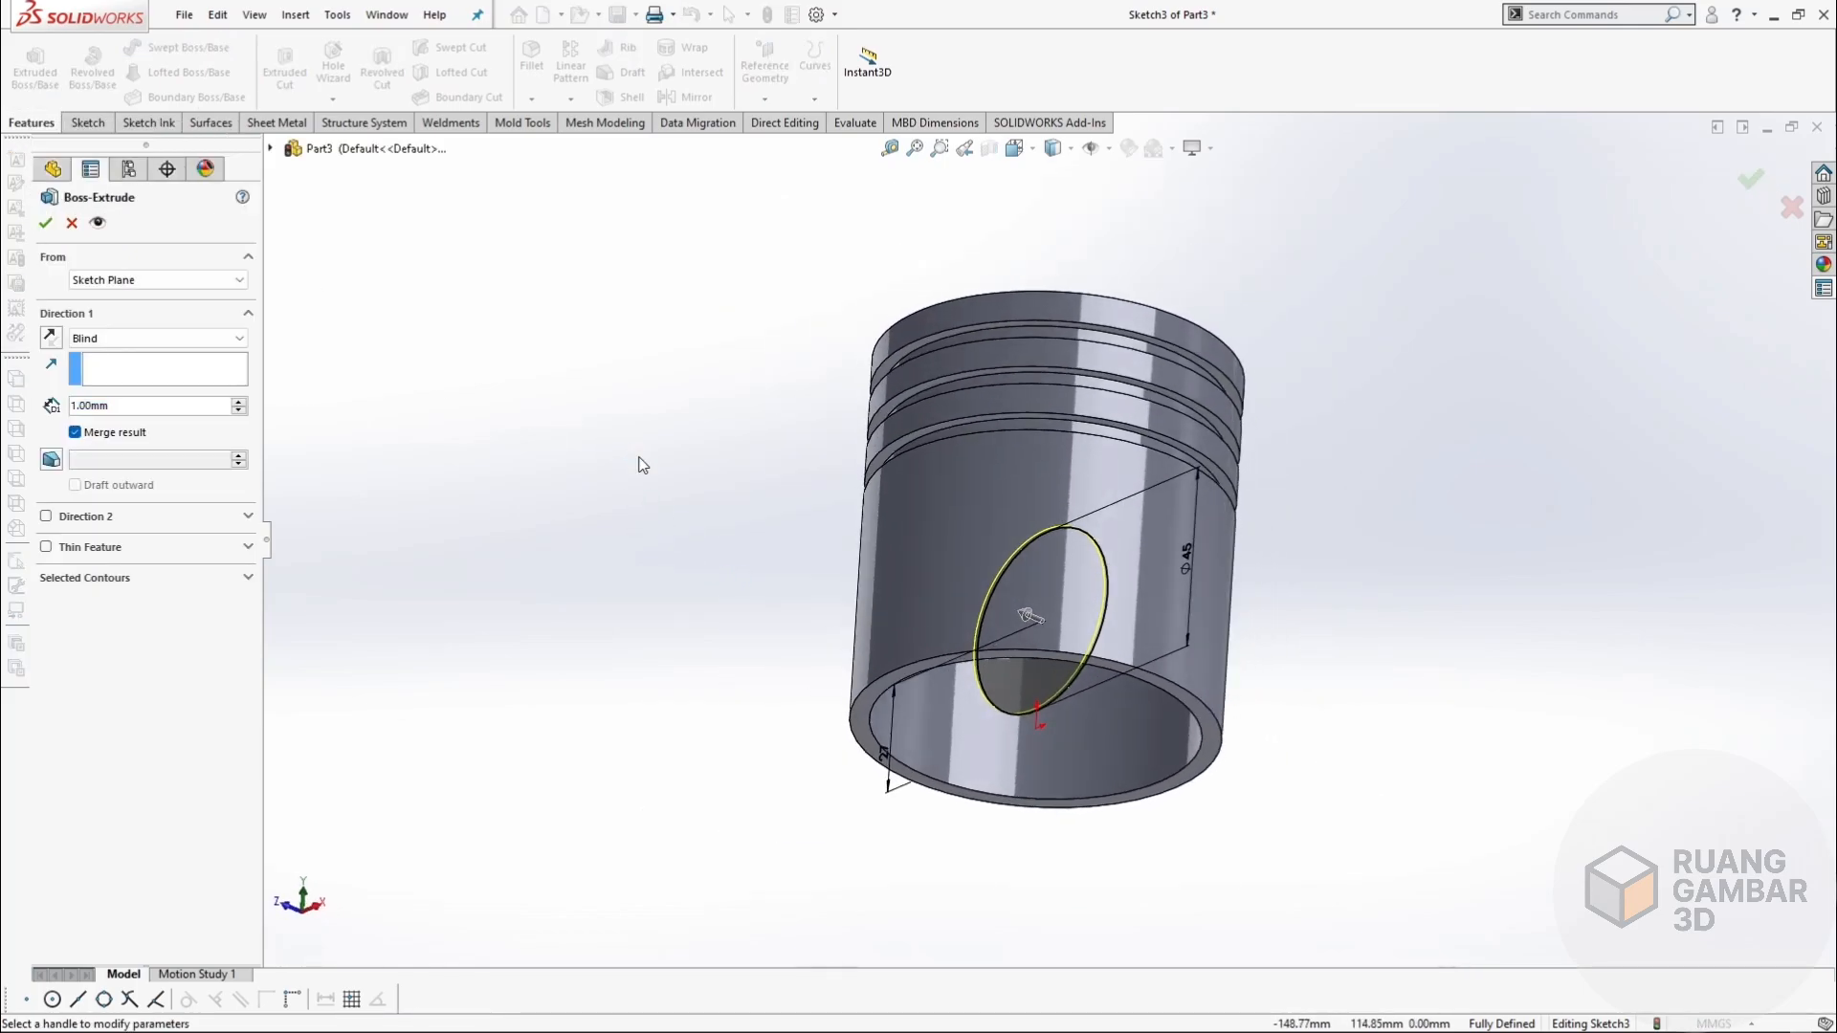
double_click(123, 404)
text(42.5)
key(Return)
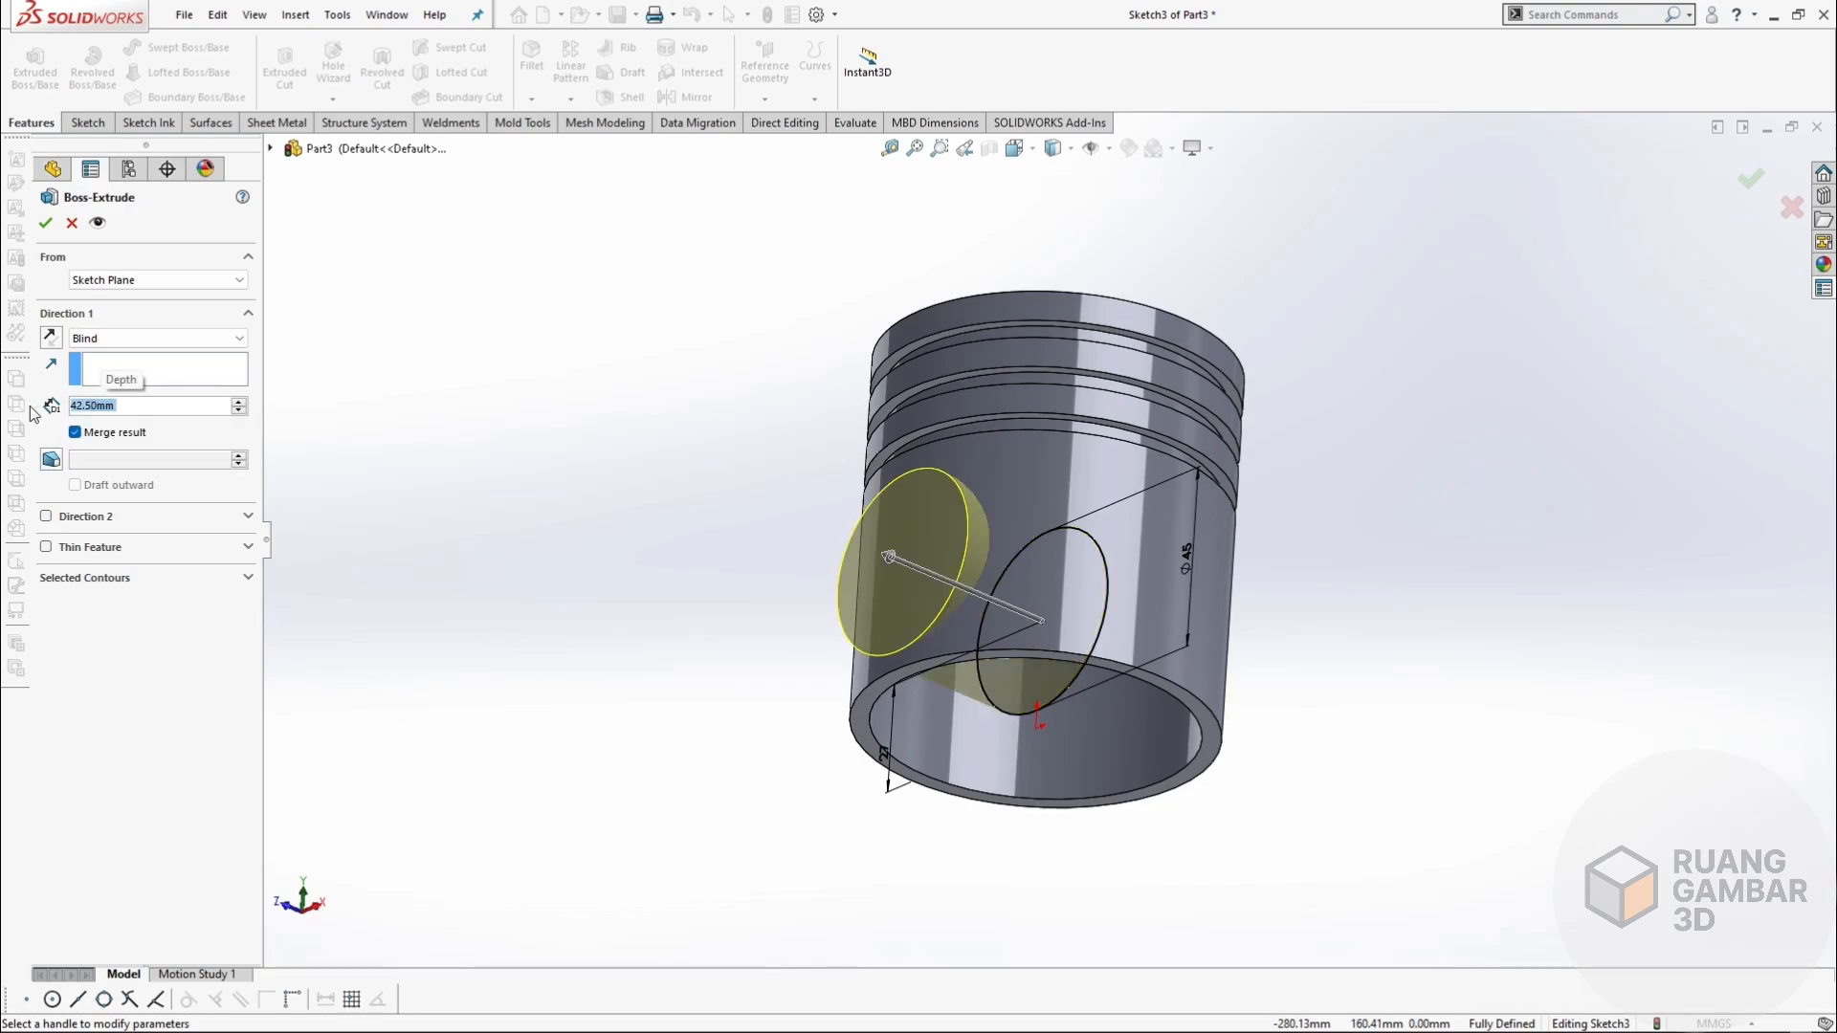
click(45, 516)
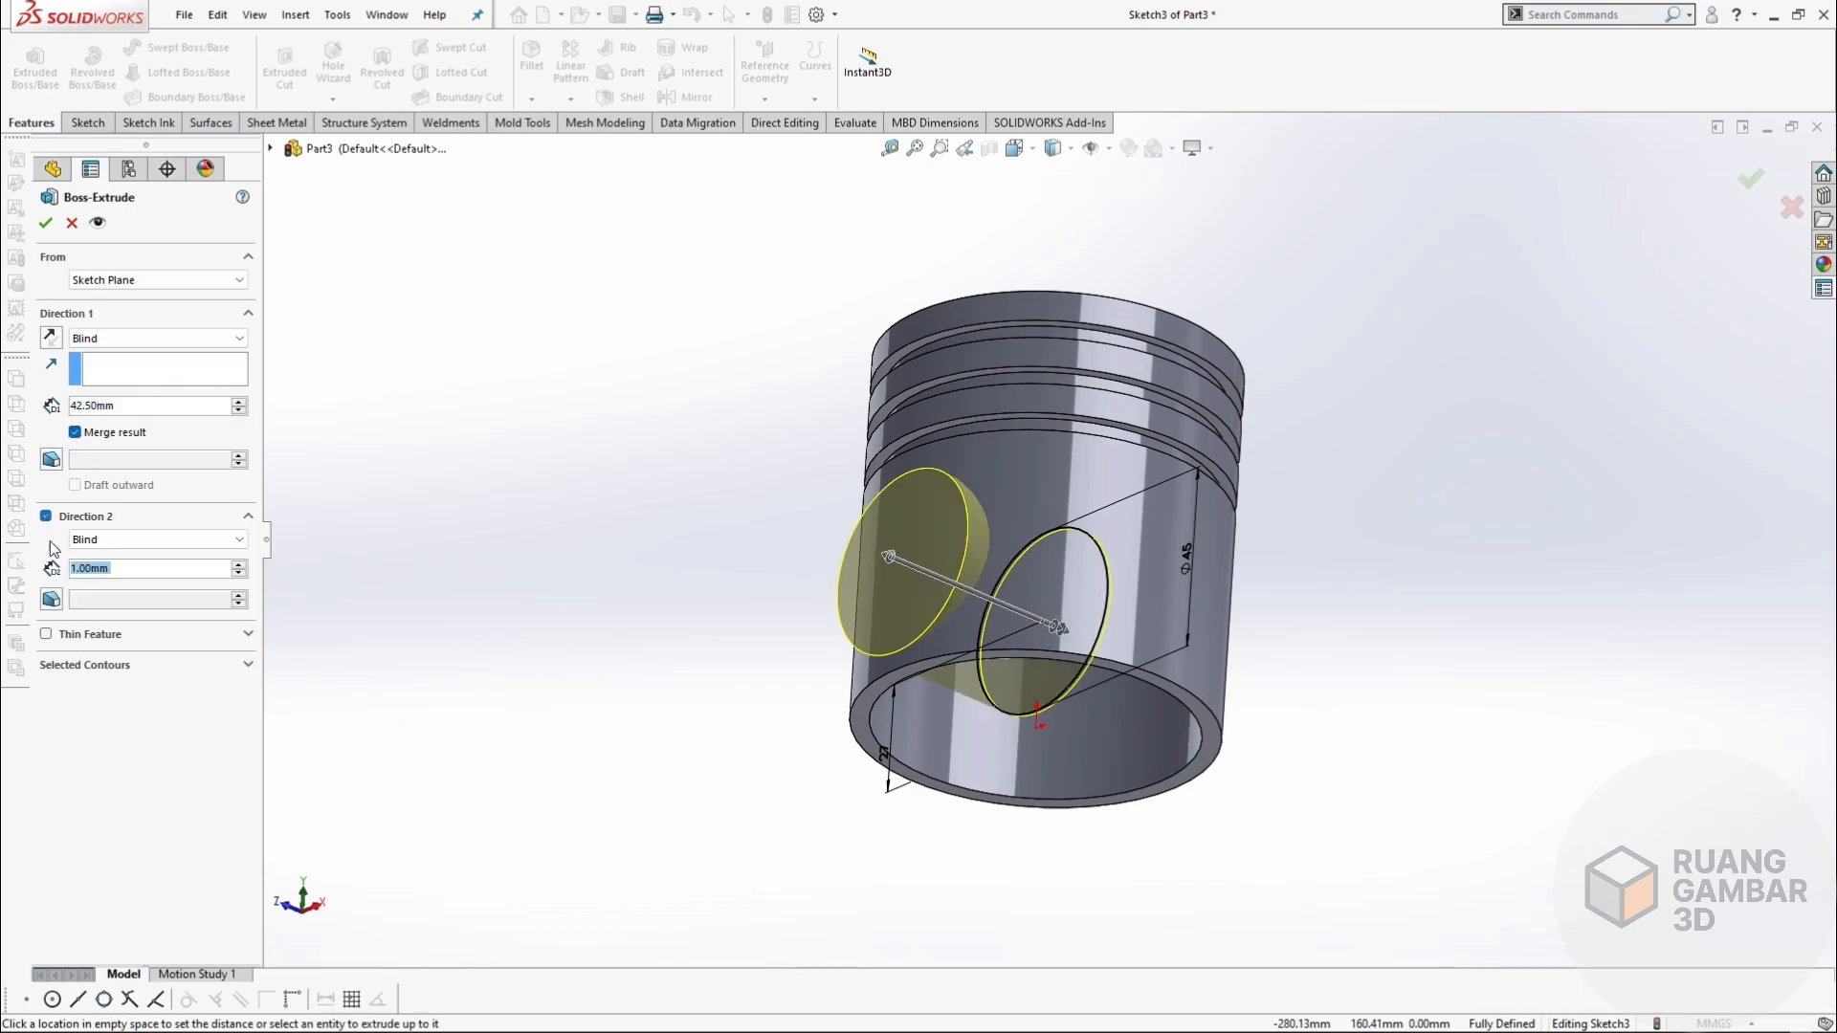
text(42.5)
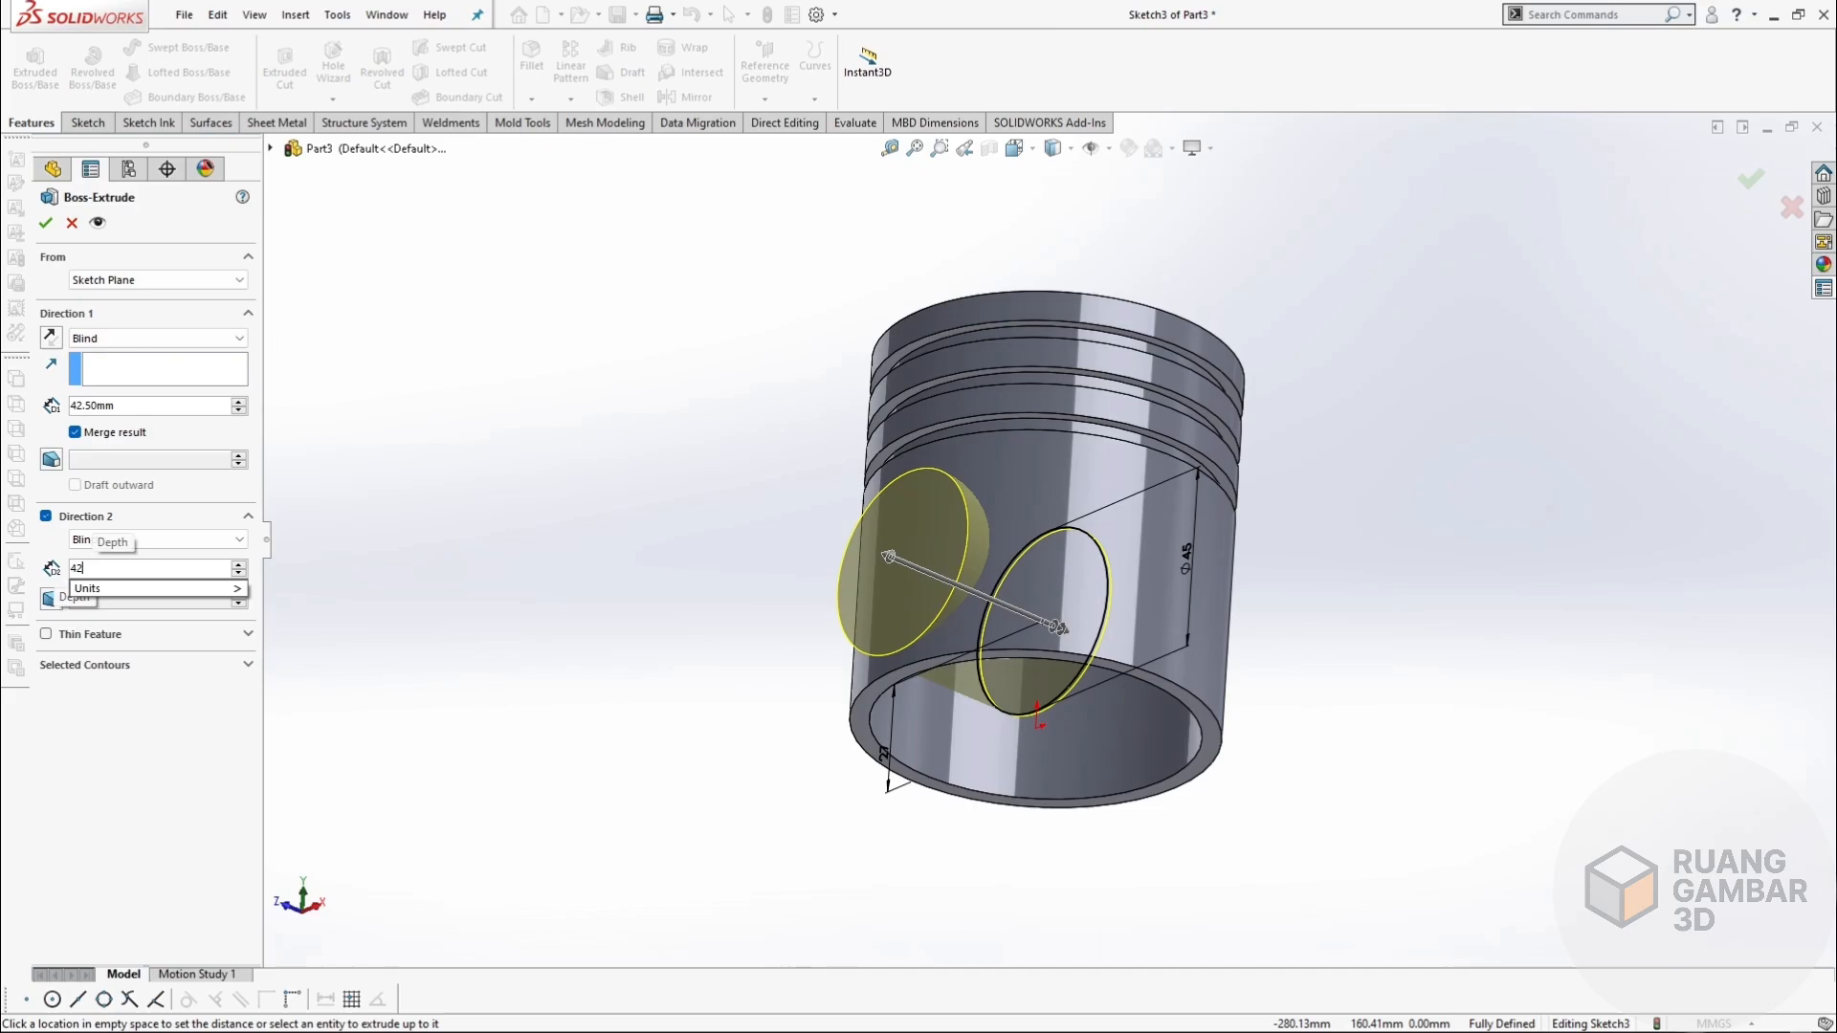
key(Return)
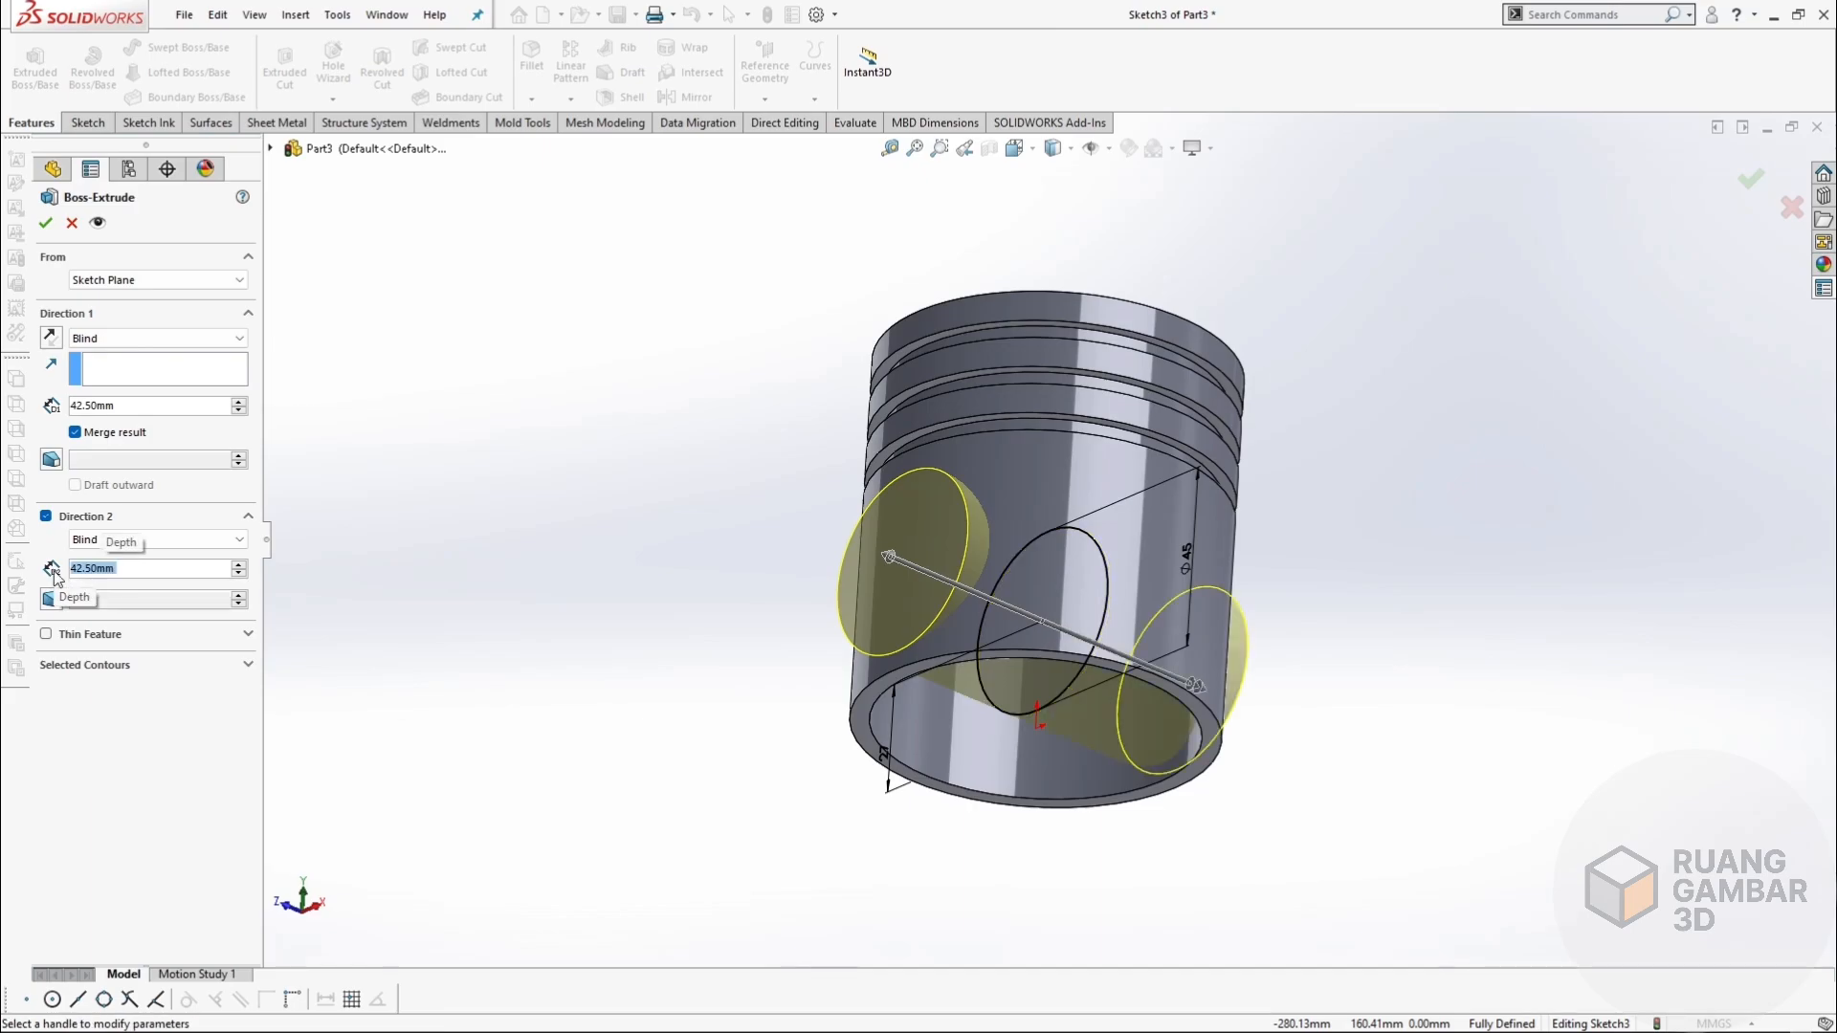
click(45, 222)
Start a sketch on the cylinder's bottom ring face and convert its outer circular edge into sketch geometry.
middle_drag(597, 456, 775, 525)
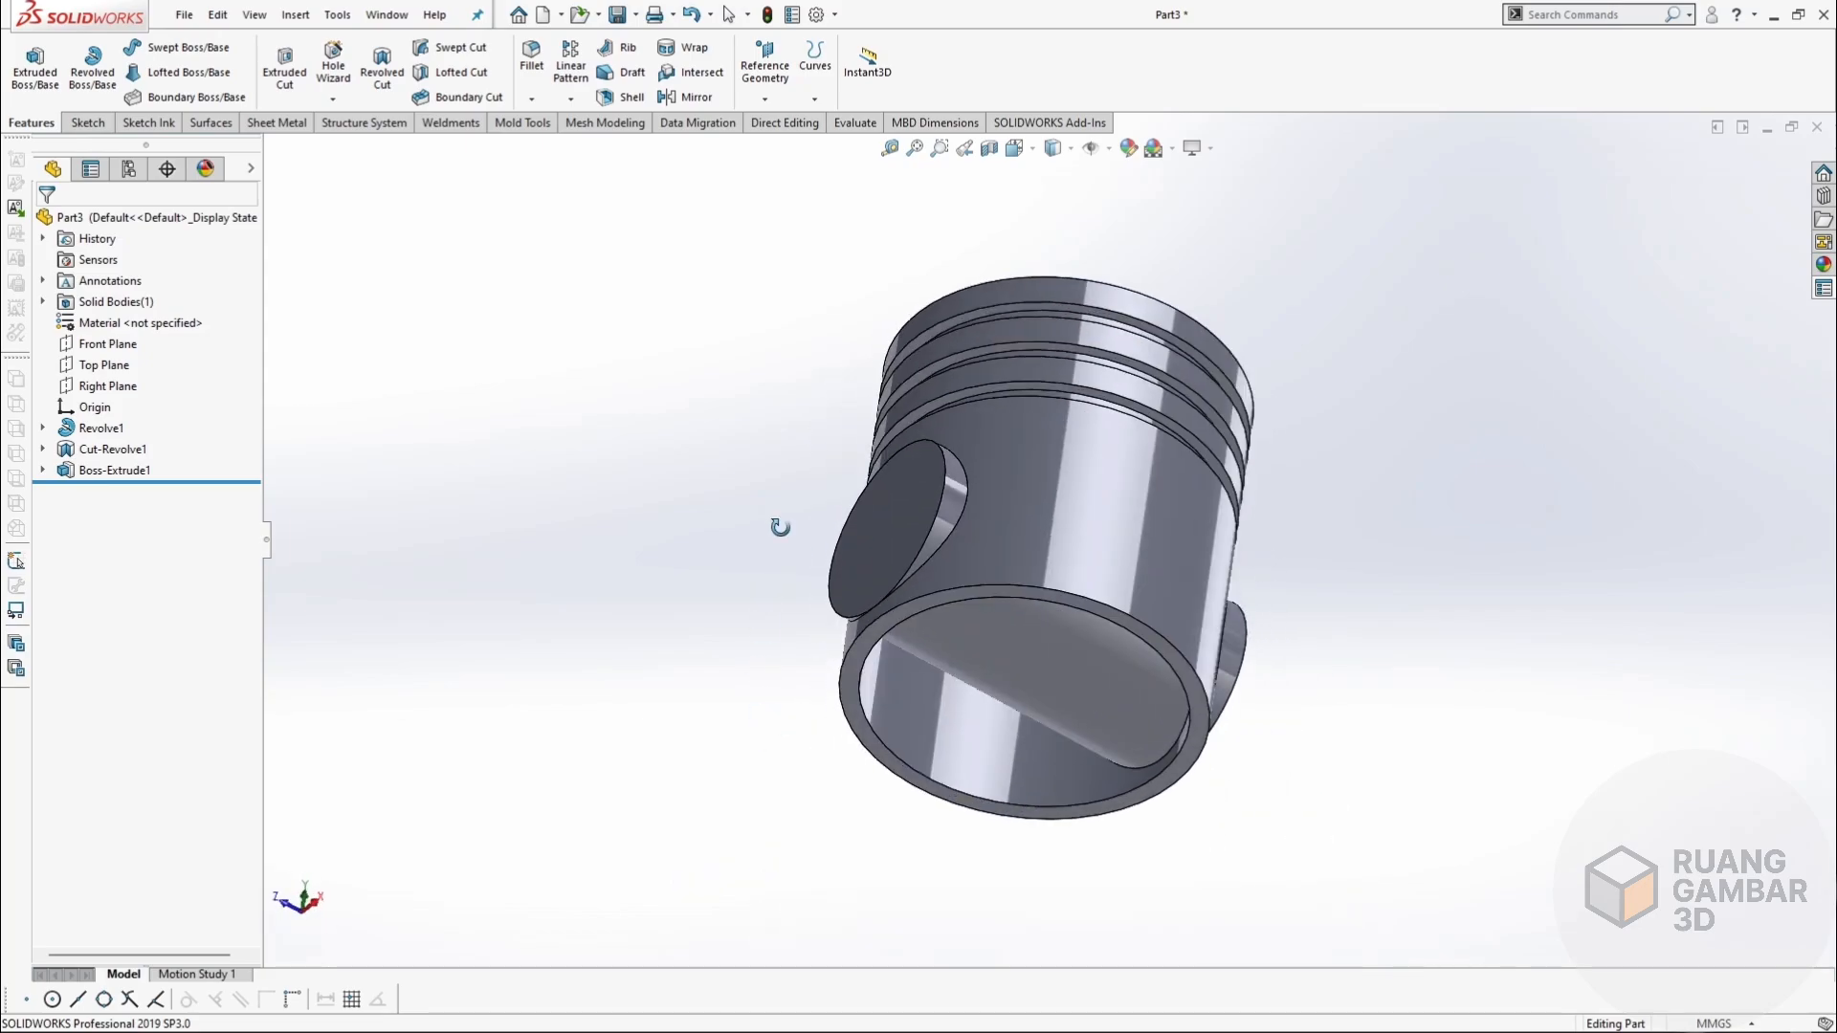
click(881, 629)
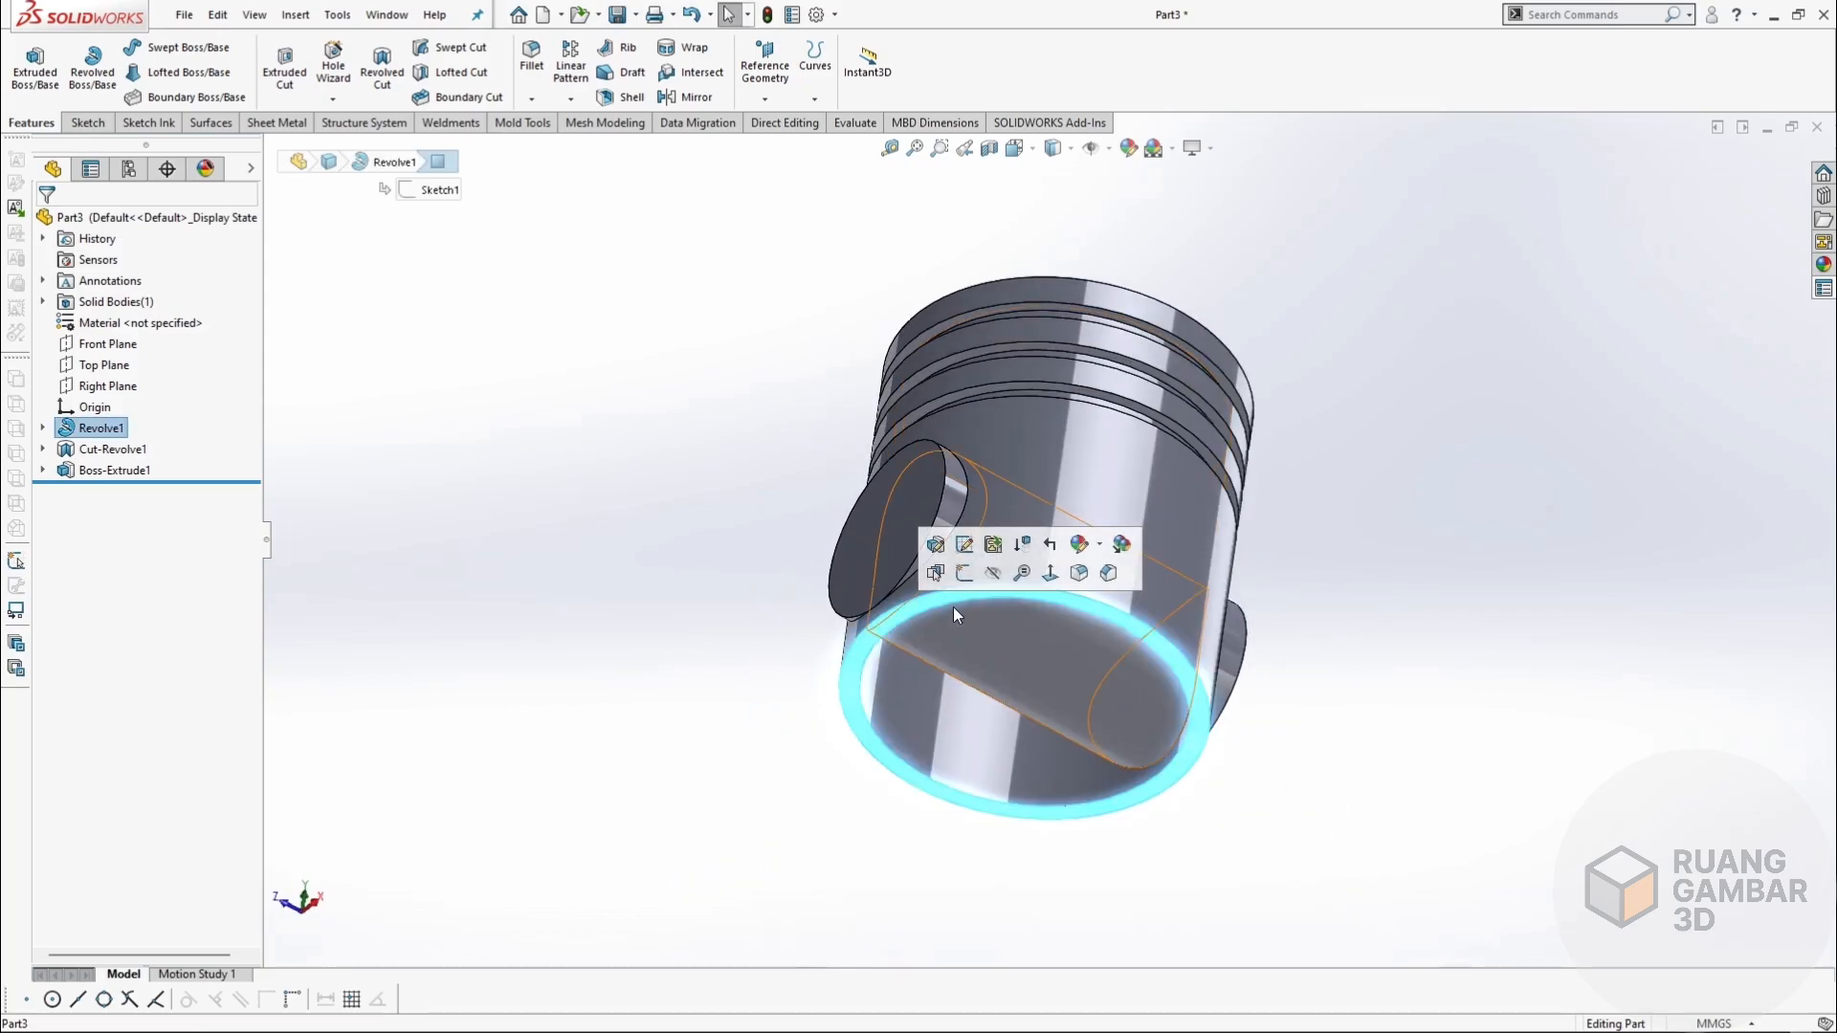
click(960, 577)
click(447, 506)
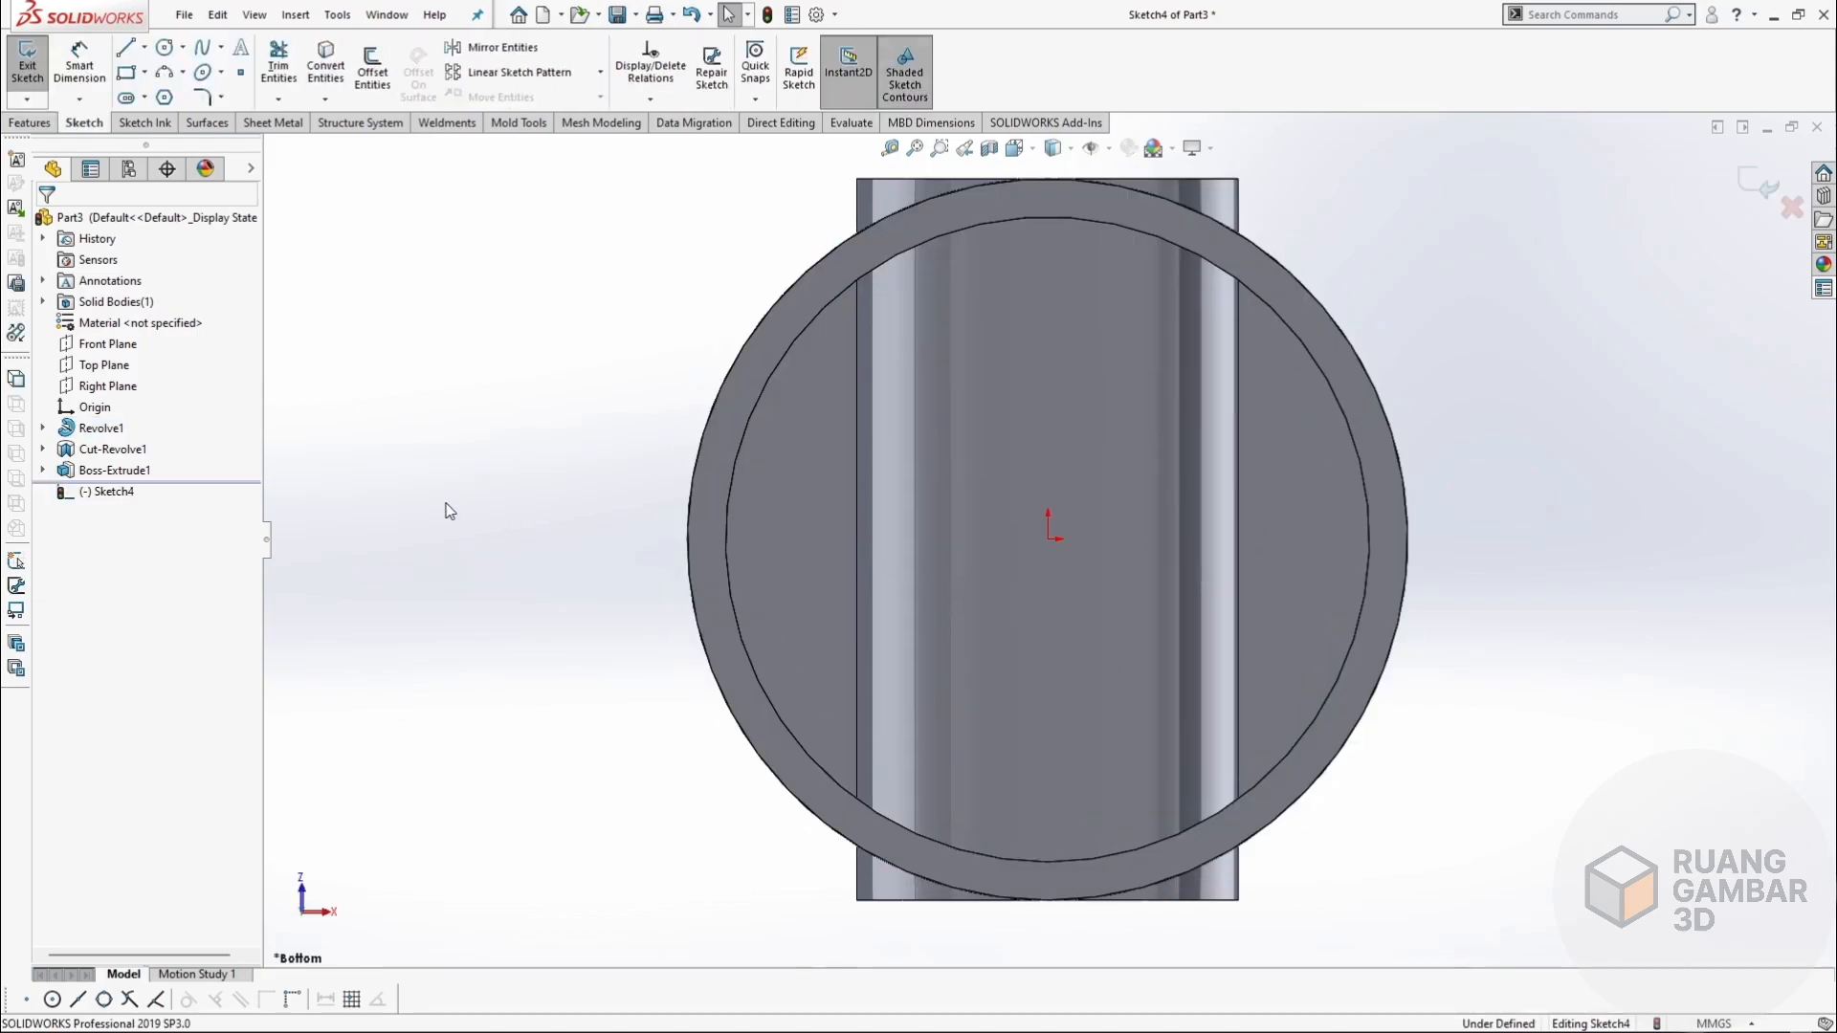
key(f)
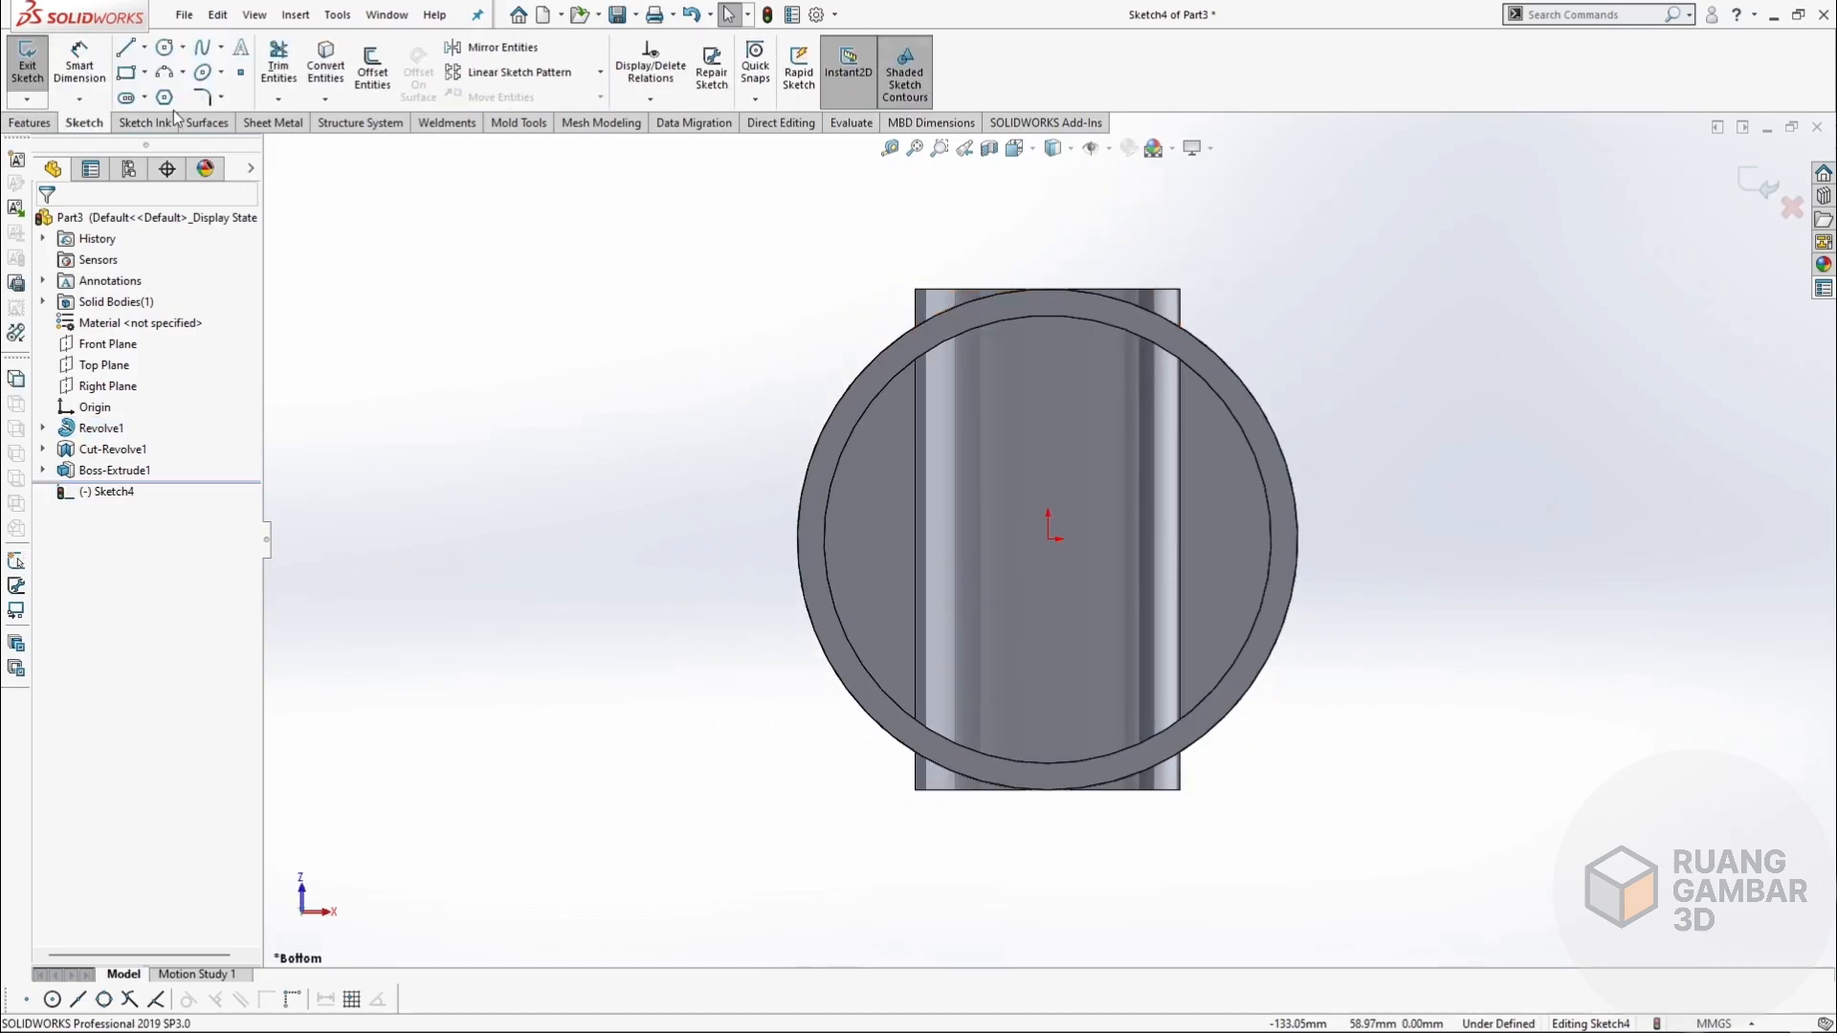
click(326, 67)
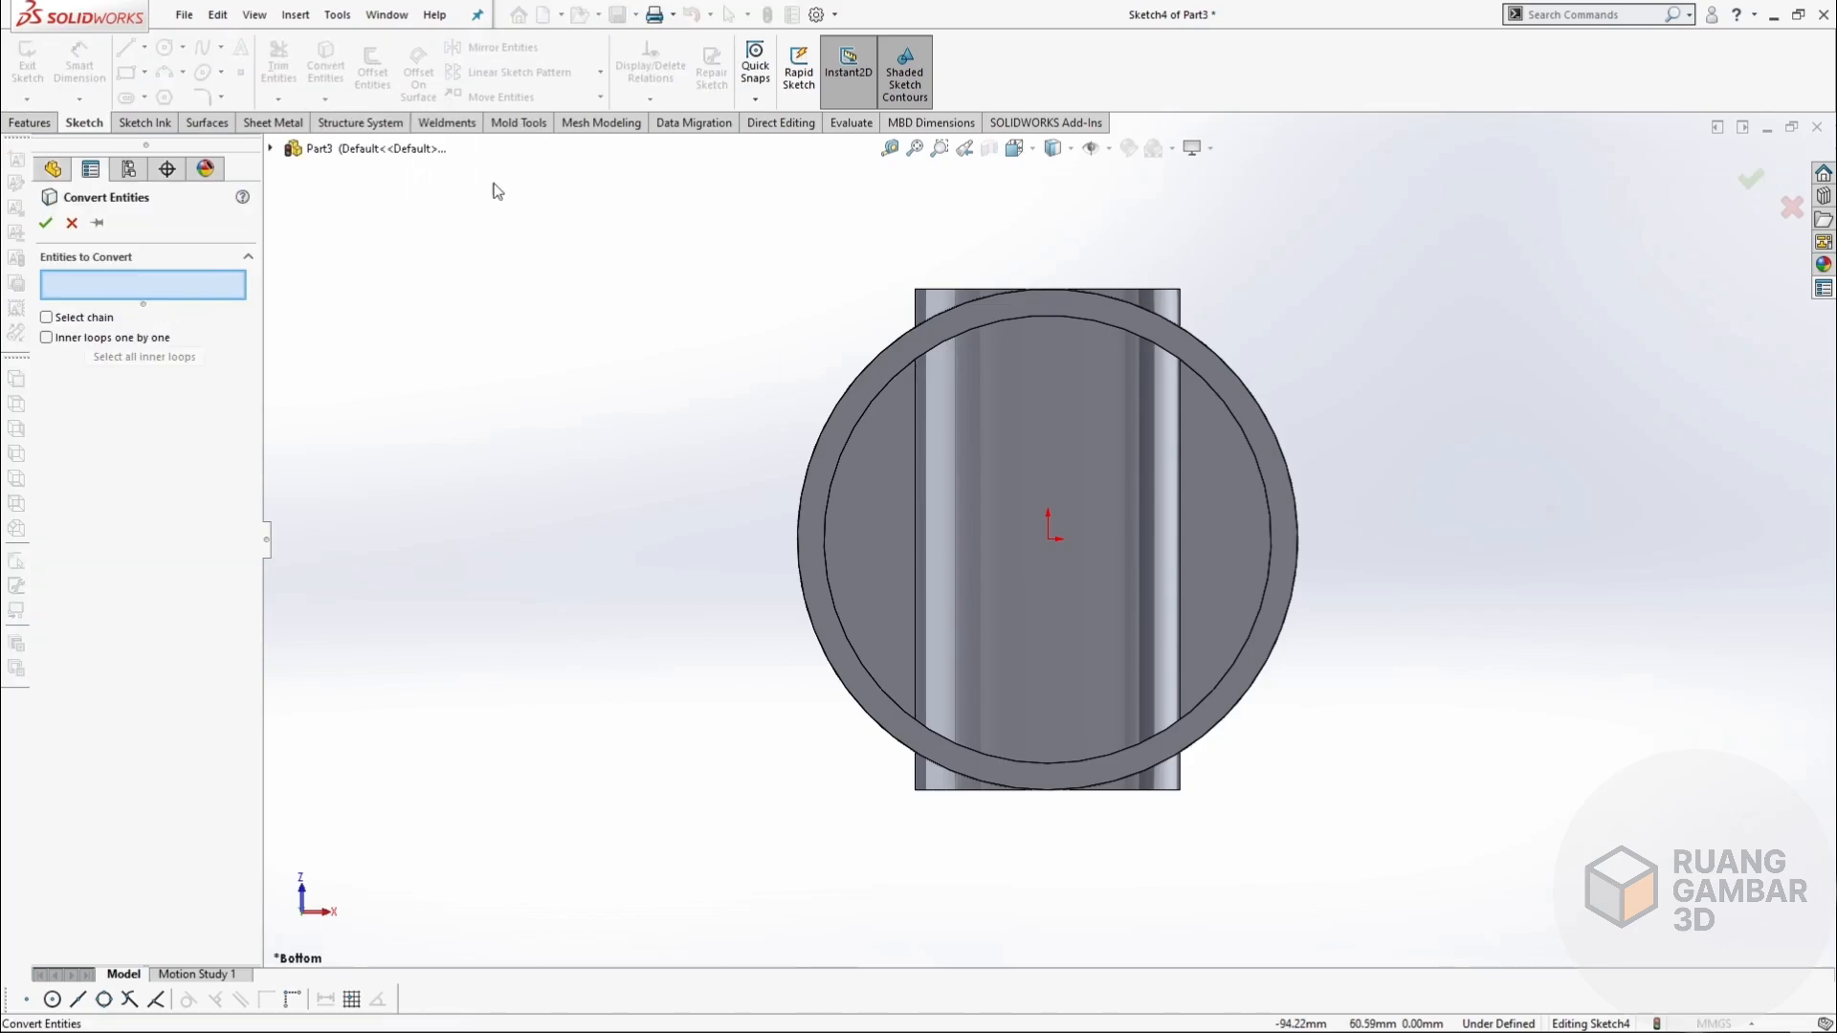
click(876, 356)
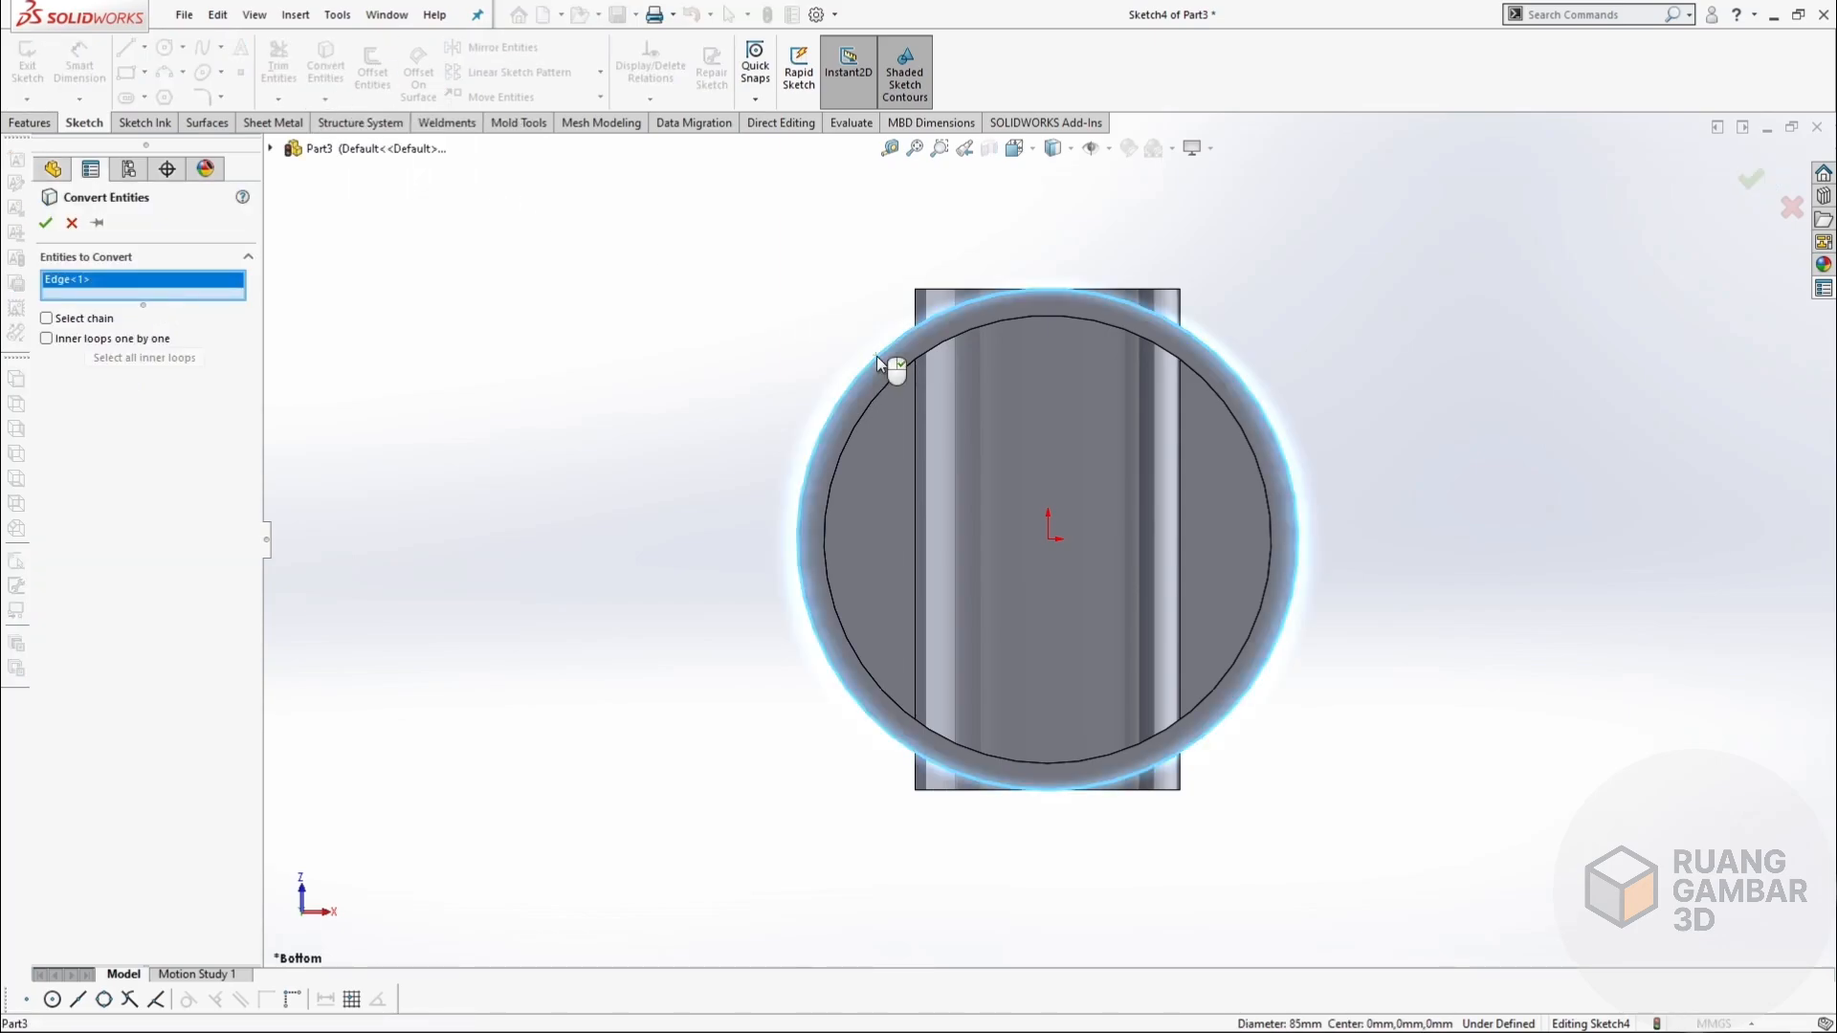
click(46, 224)
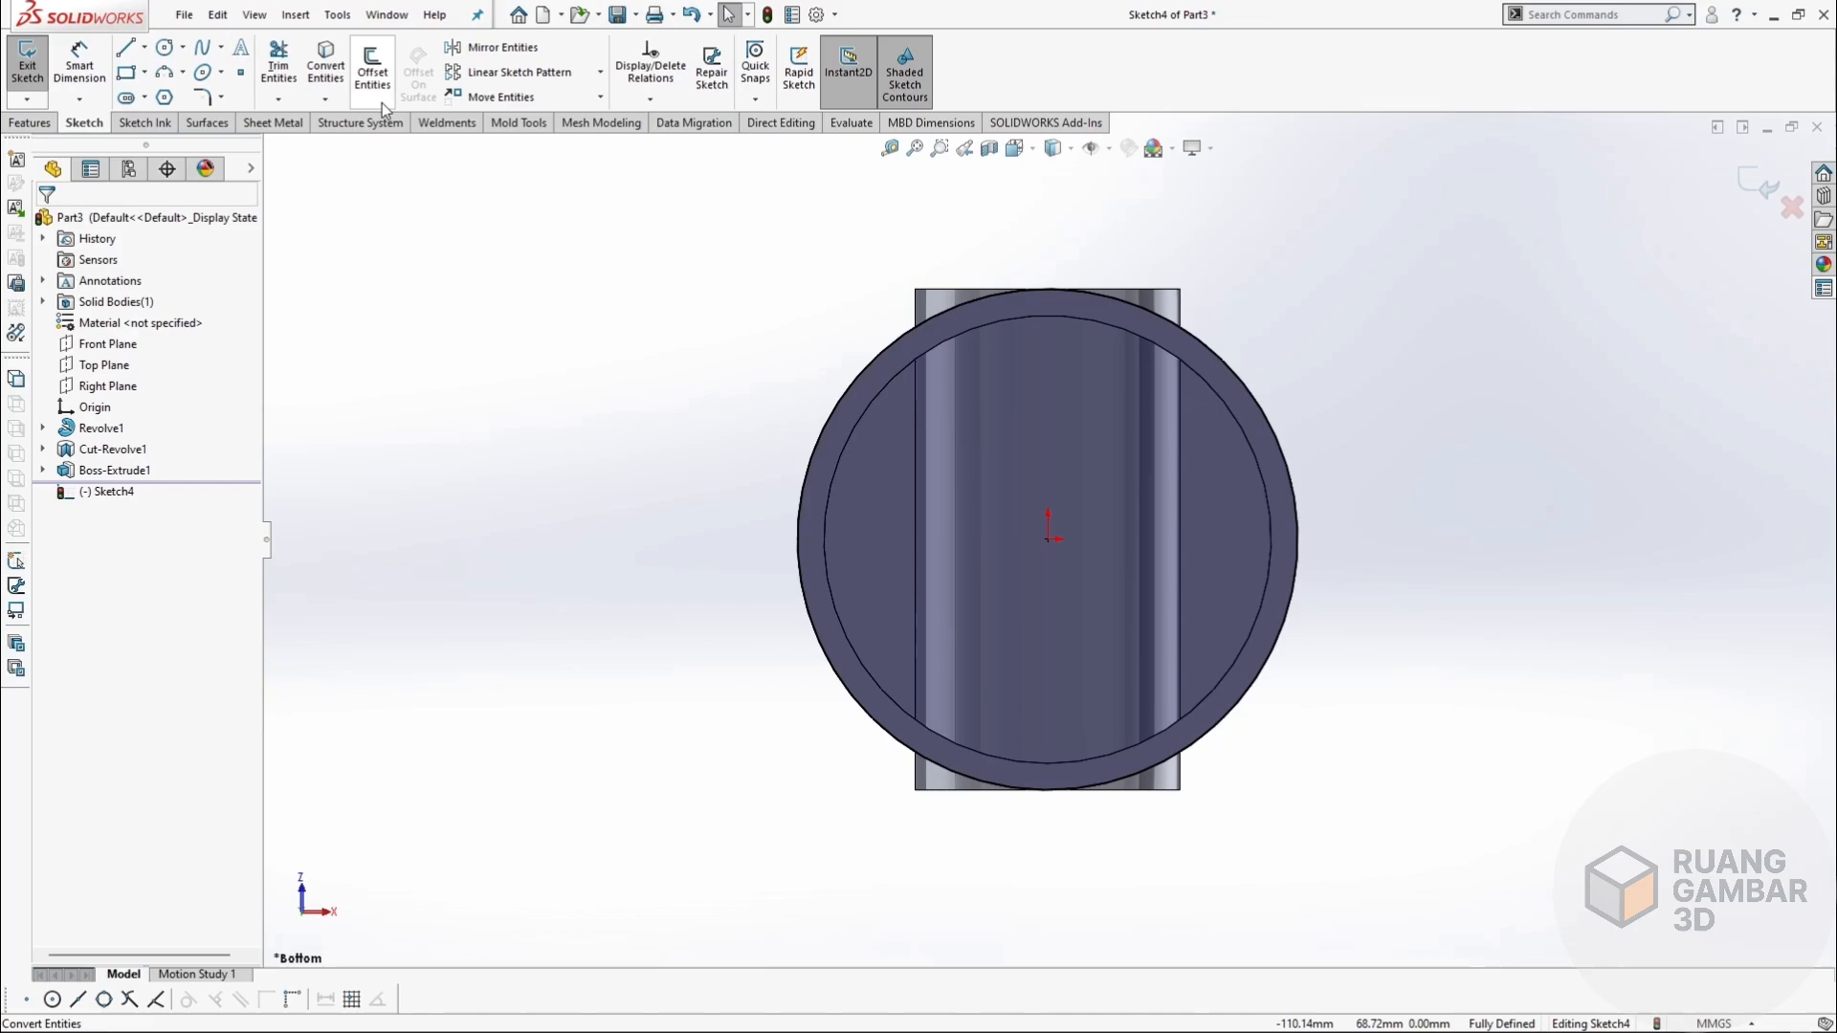
Offset the converted circle outward by 10 mm.
click(372, 69)
click(859, 371)
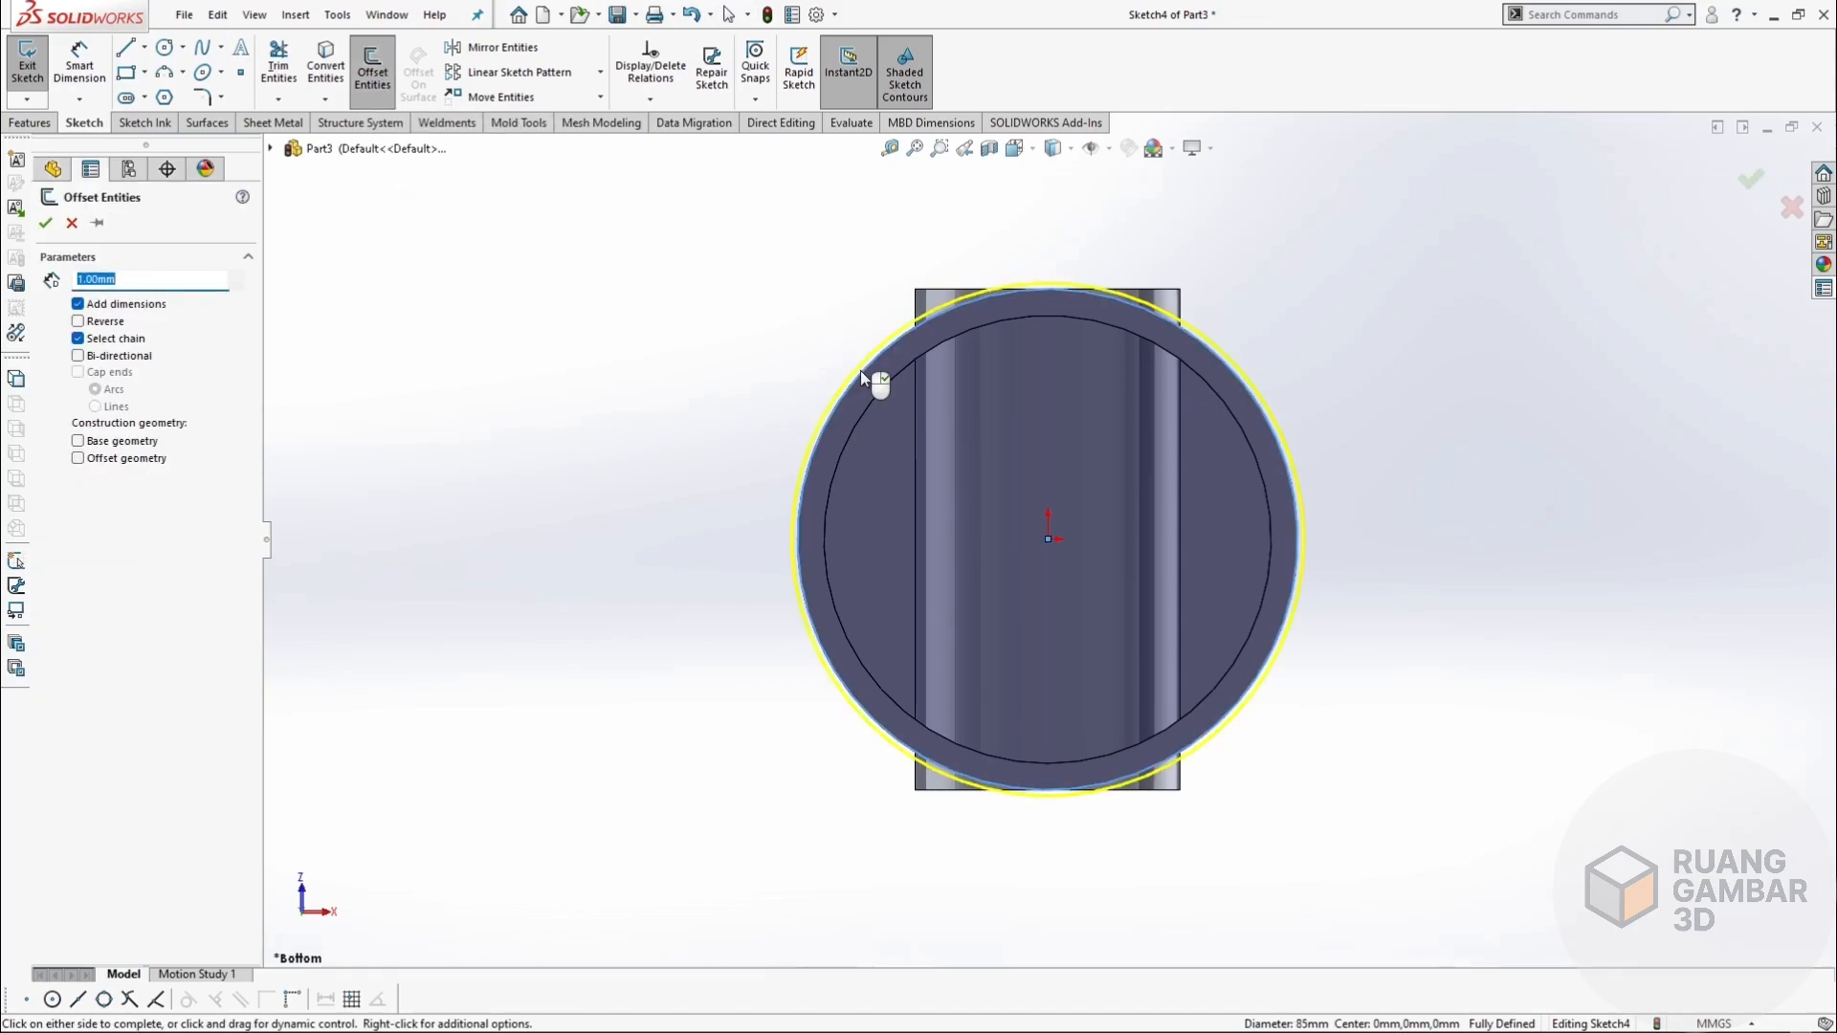
text(10)
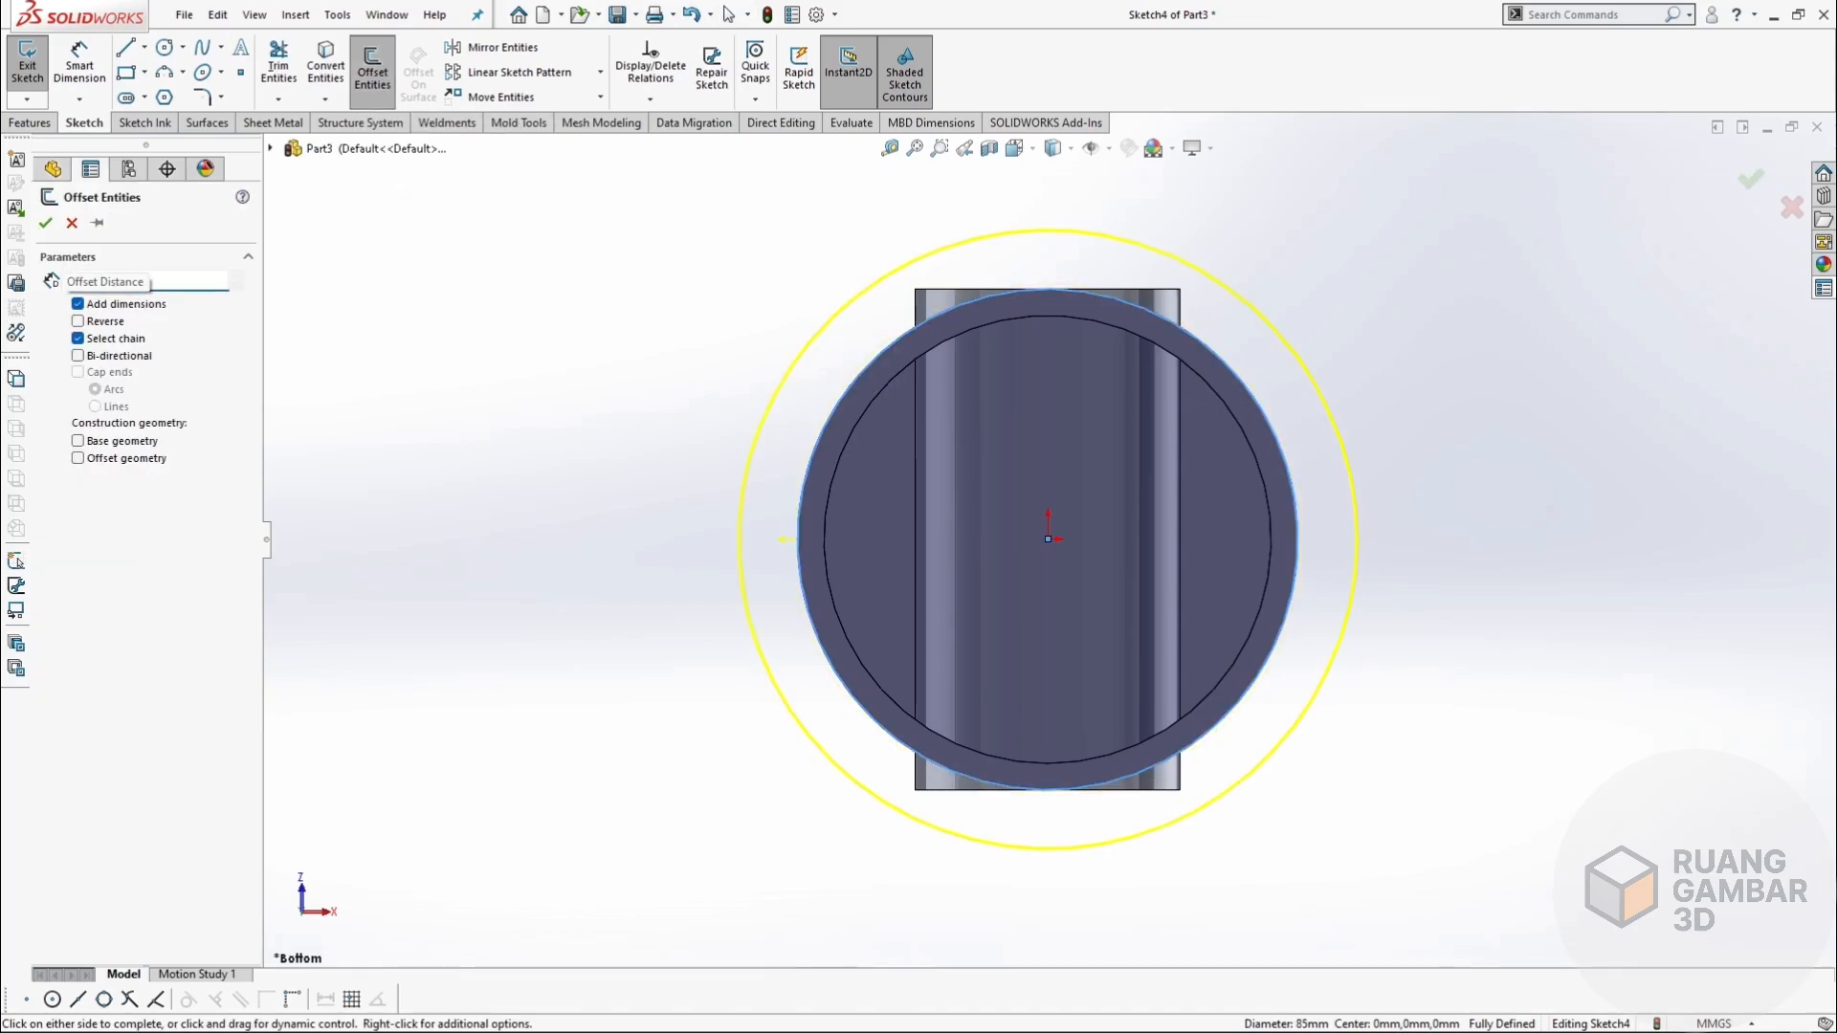
click(1037, 847)
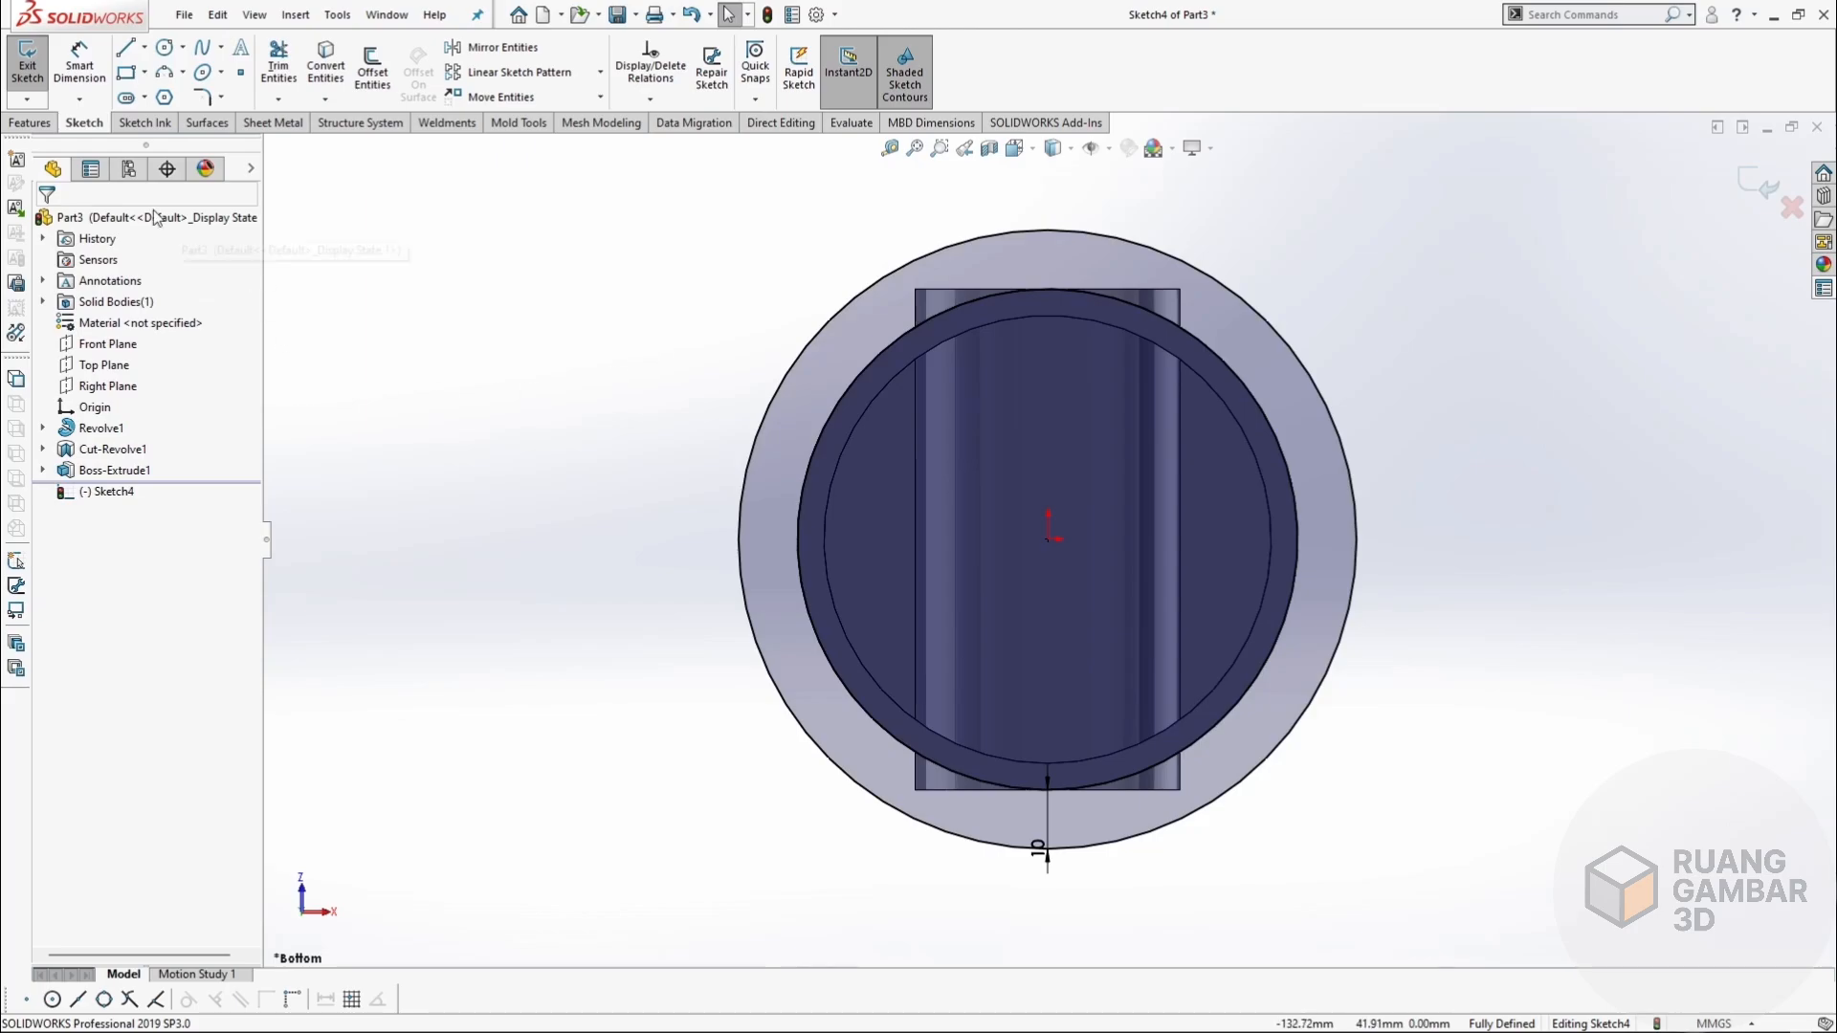
Cut the ring between the two circles Through All to trim the boss ends flush with the cylinder wall.
click(30, 123)
click(284, 69)
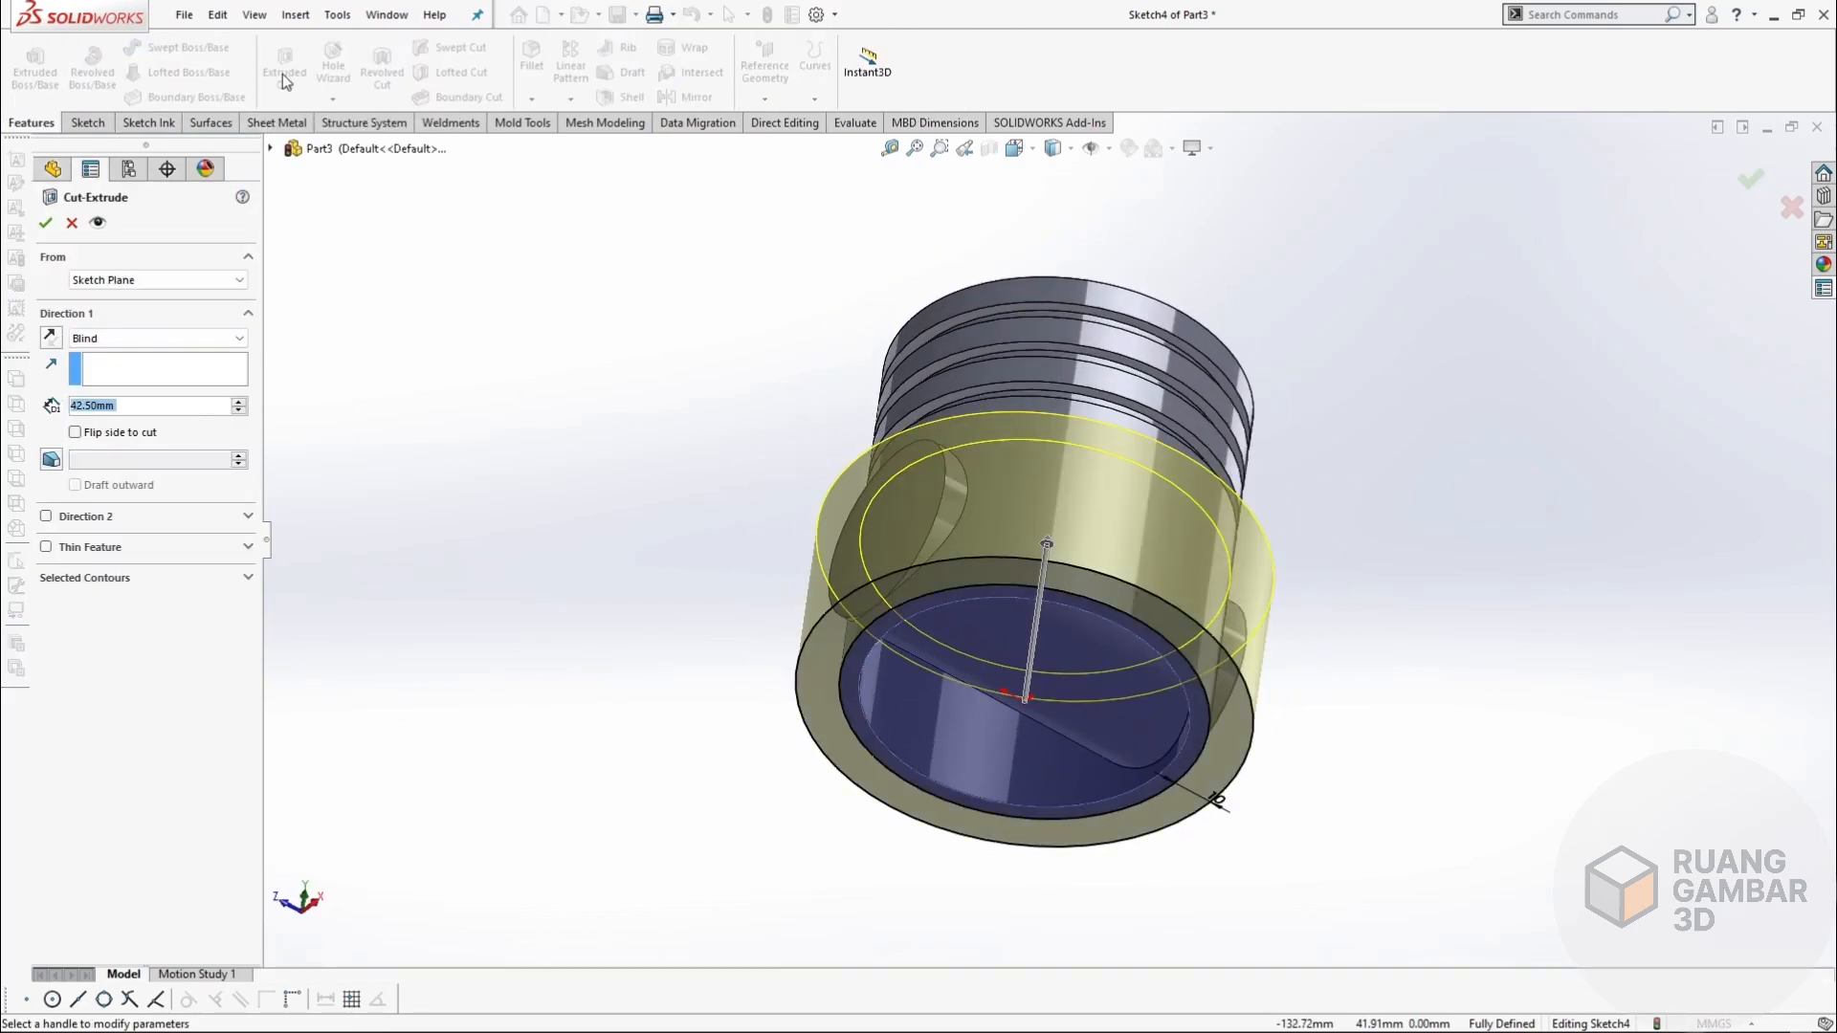
click(146, 342)
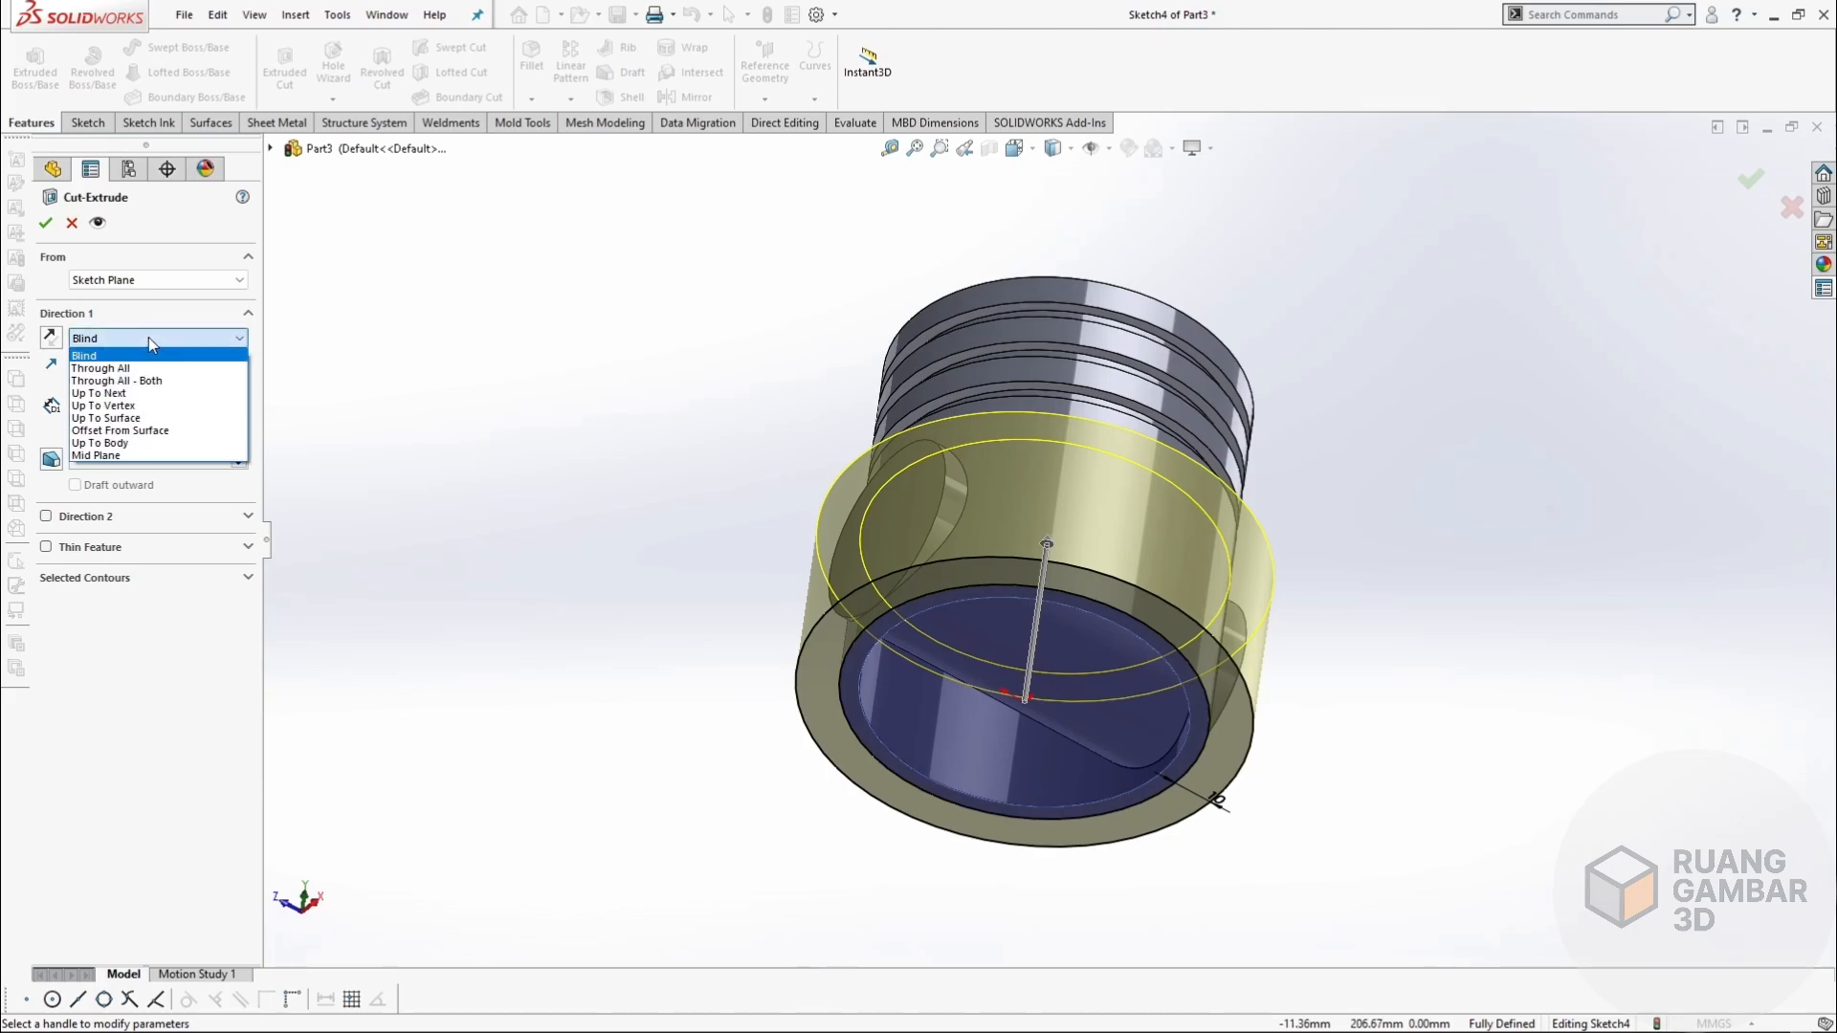
click(148, 351)
middle_drag(670, 584, 657, 501)
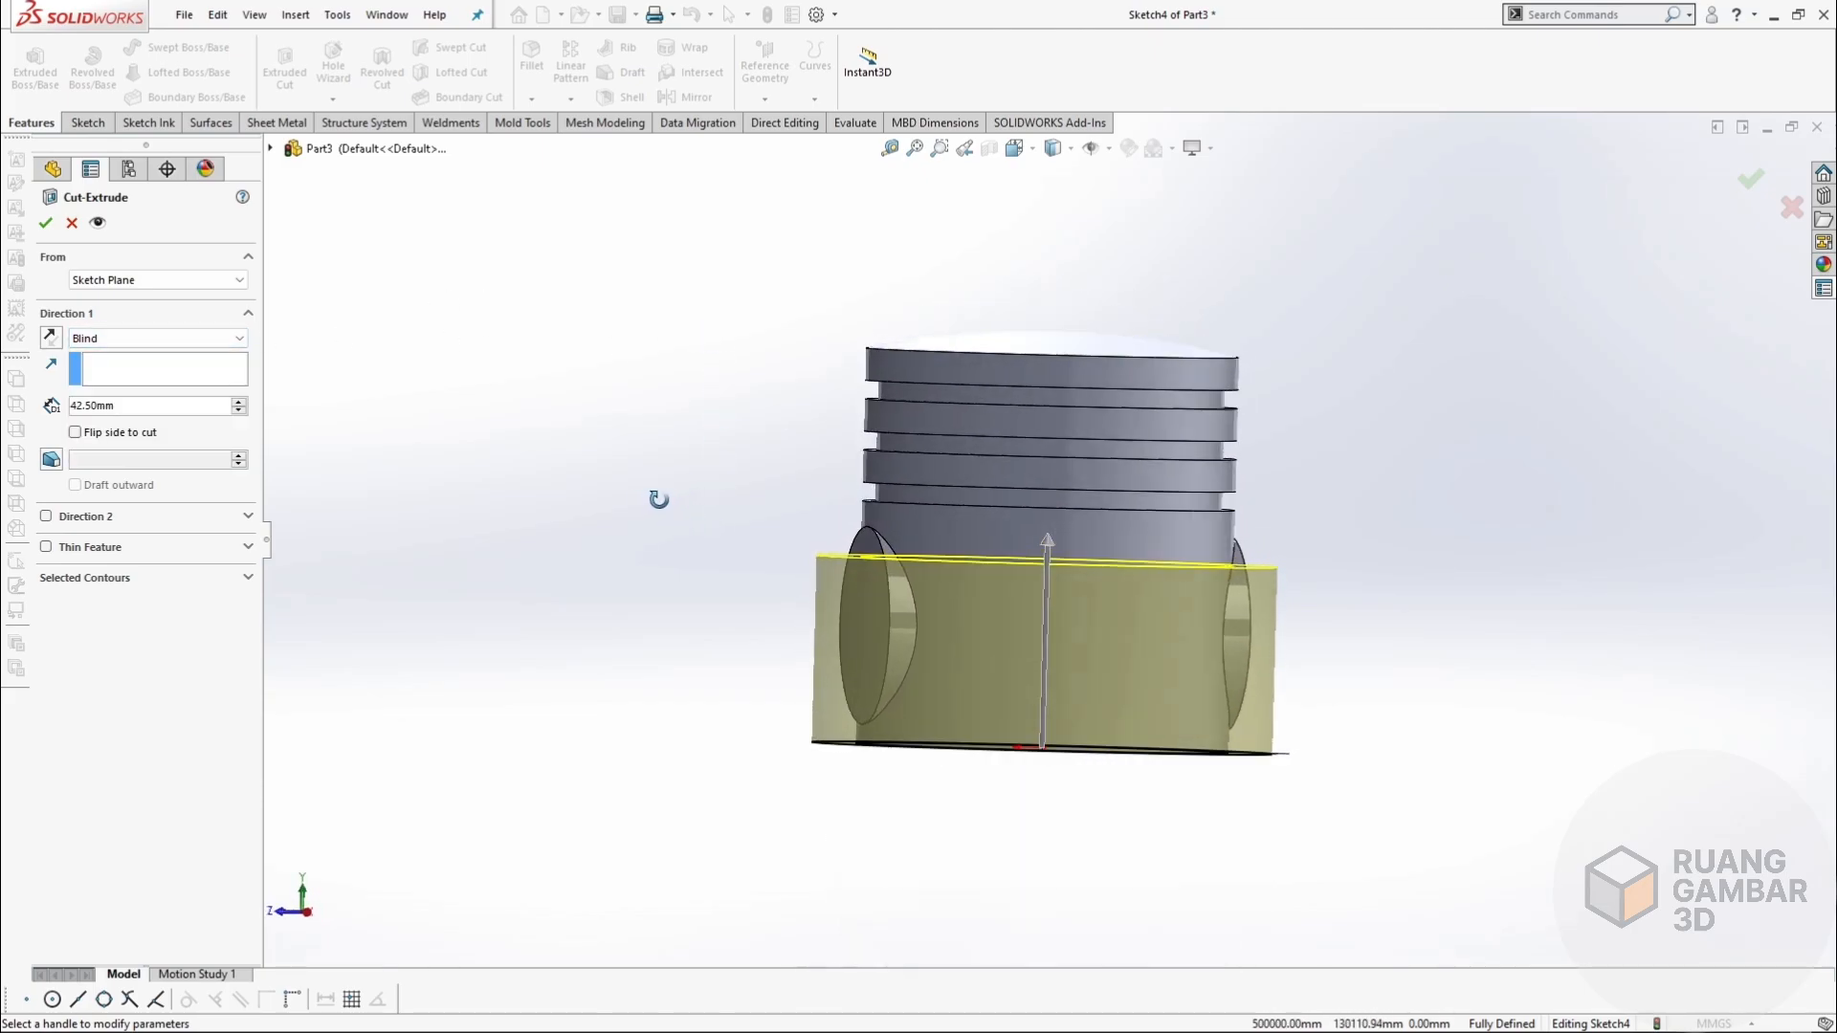
click(105, 338)
click(127, 369)
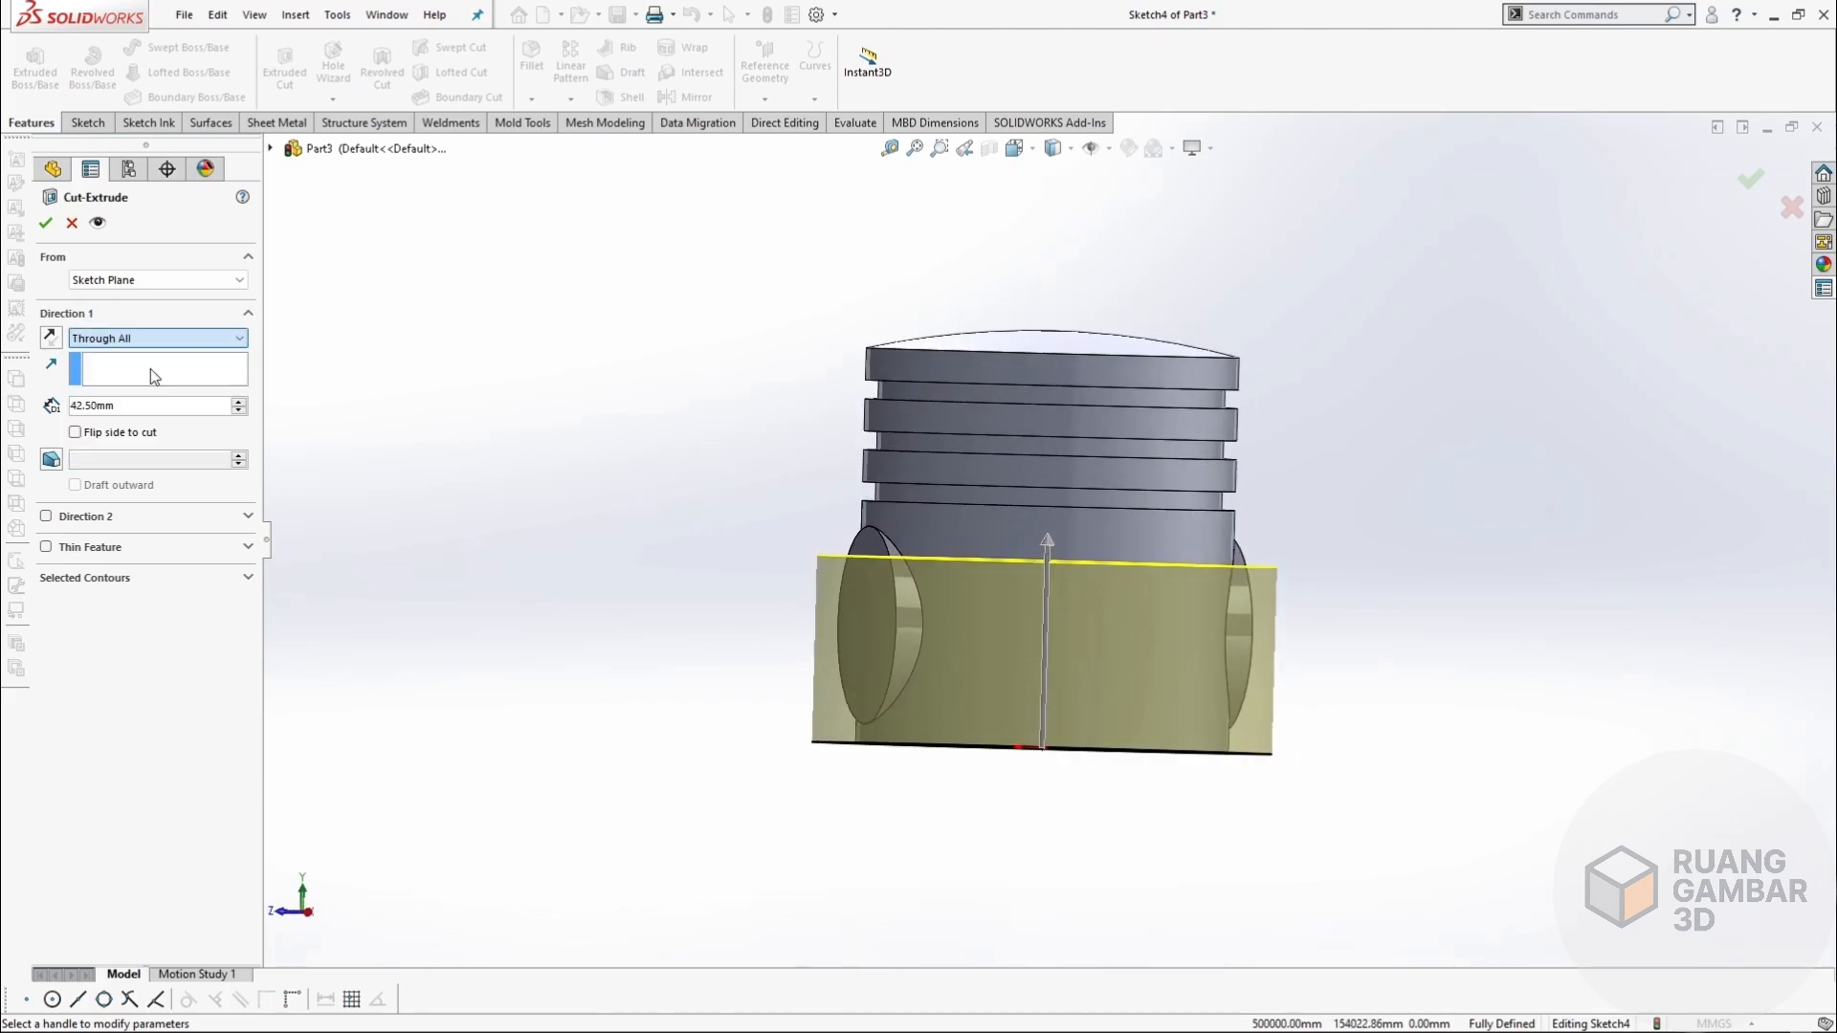
click(45, 228)
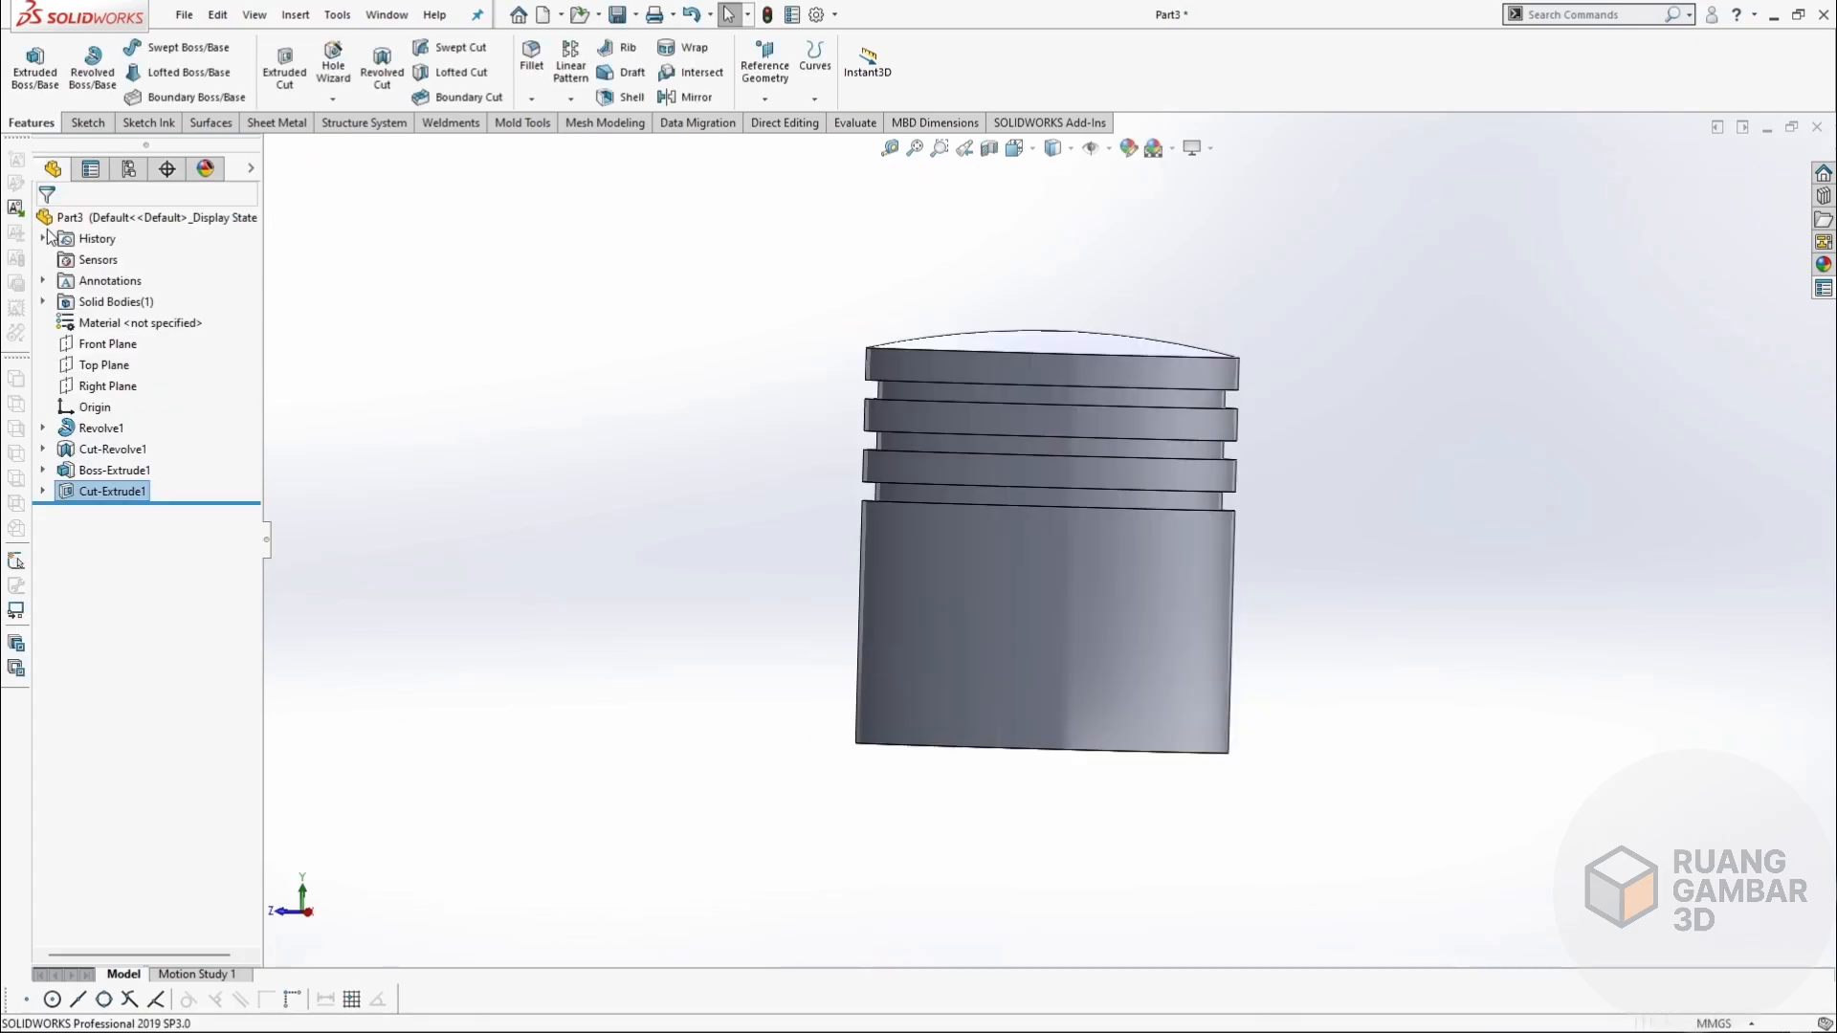
Sketch a center rectangle on the bottom ring face from the origin to the boss's side edge, 45 mm wide and about 27 mm high.
middle_drag(919, 750, 918, 612)
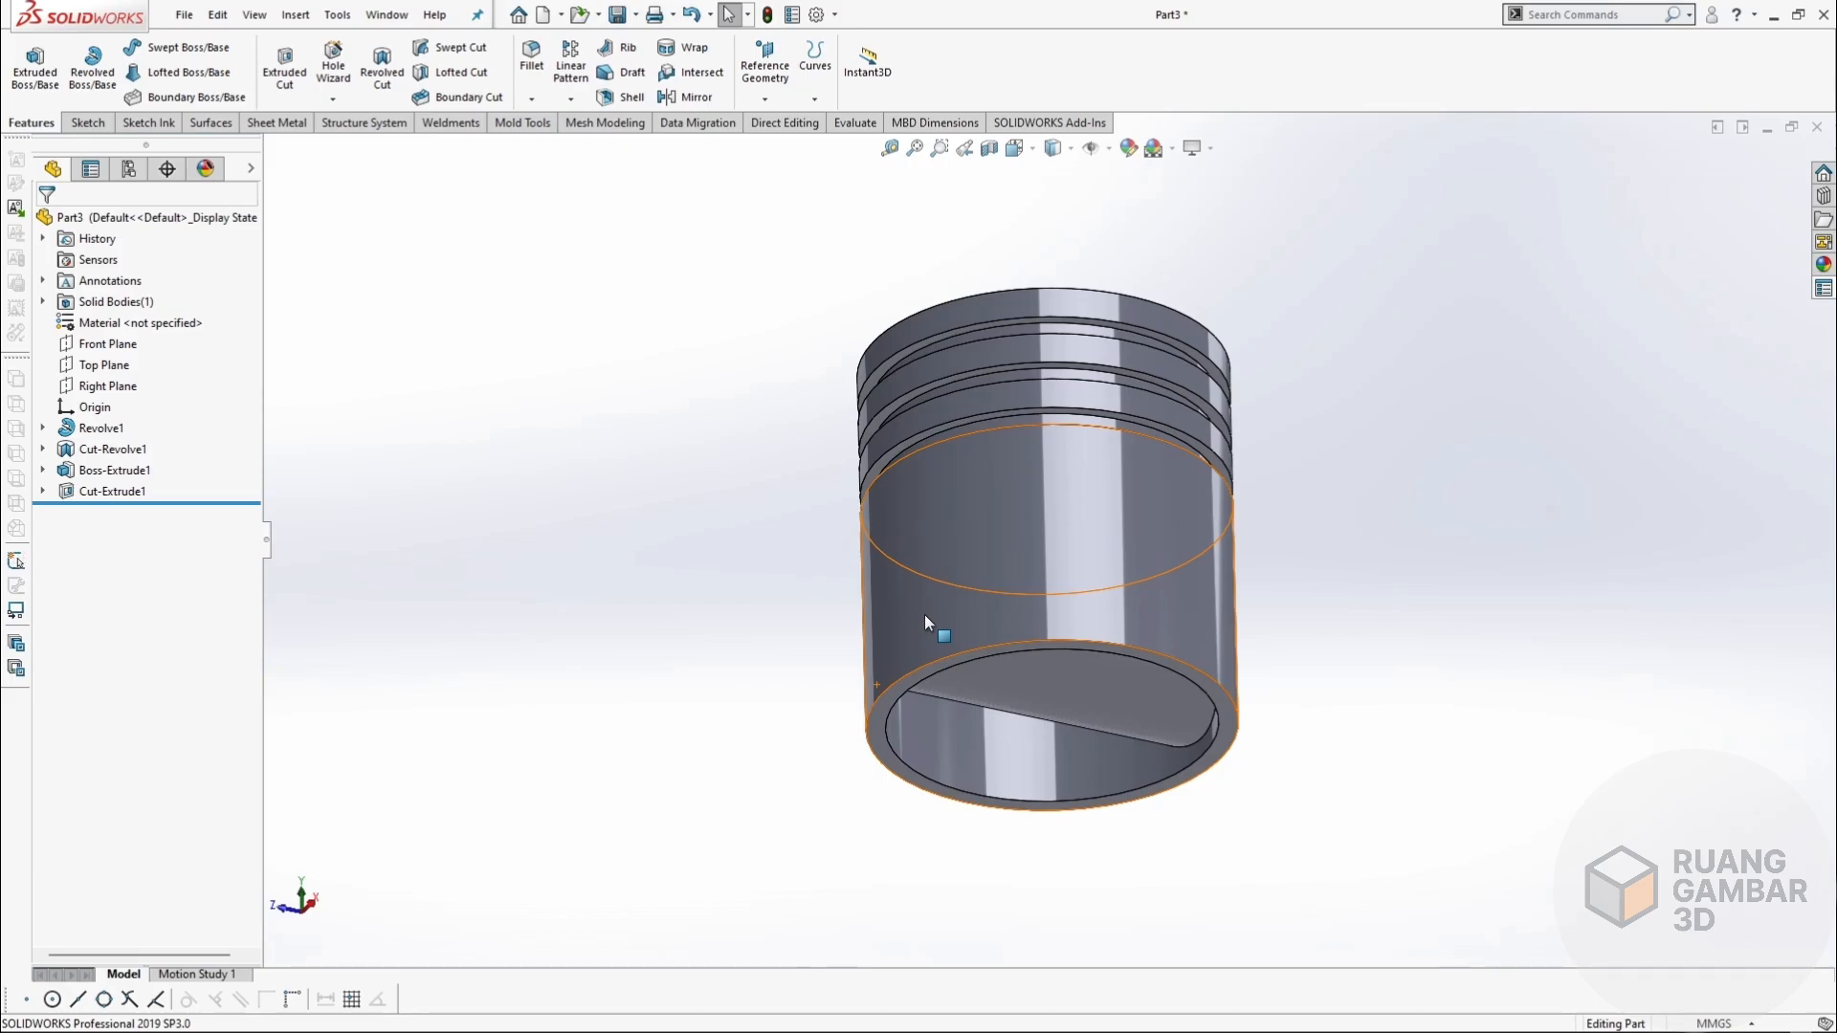
middle_drag(669, 682, 858, 656)
click(857, 657)
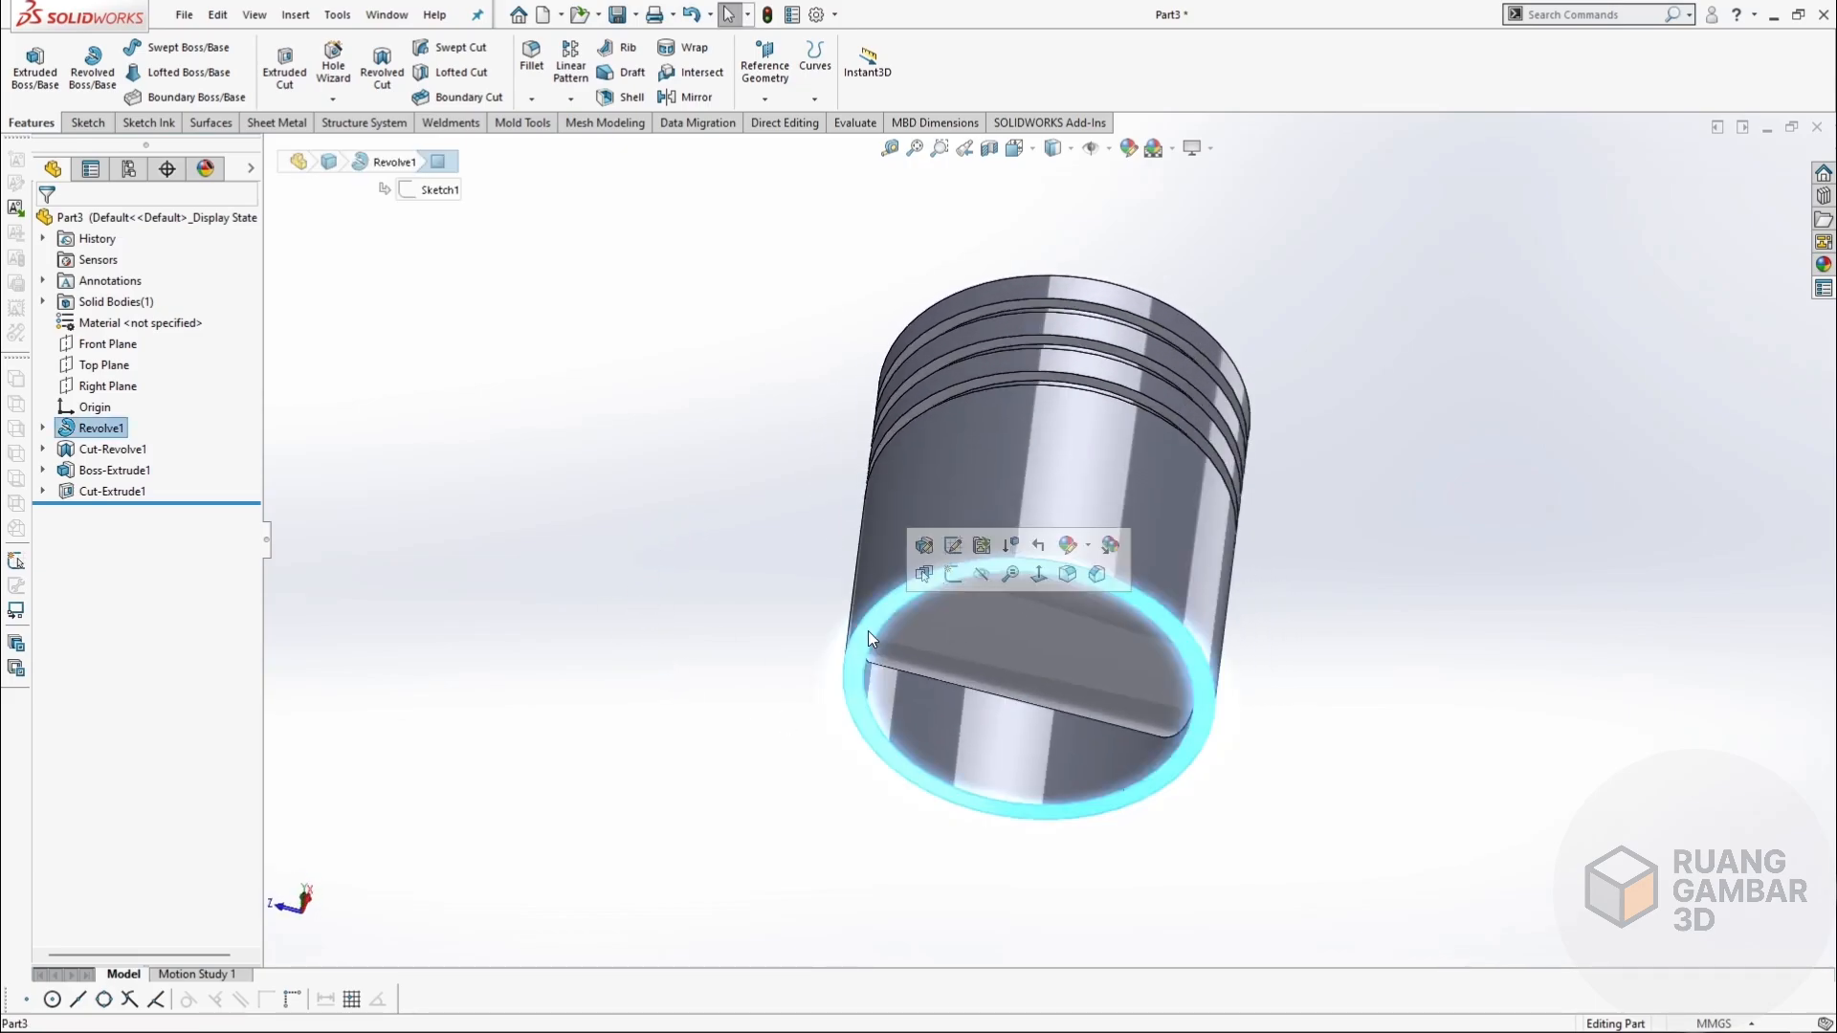
click(945, 576)
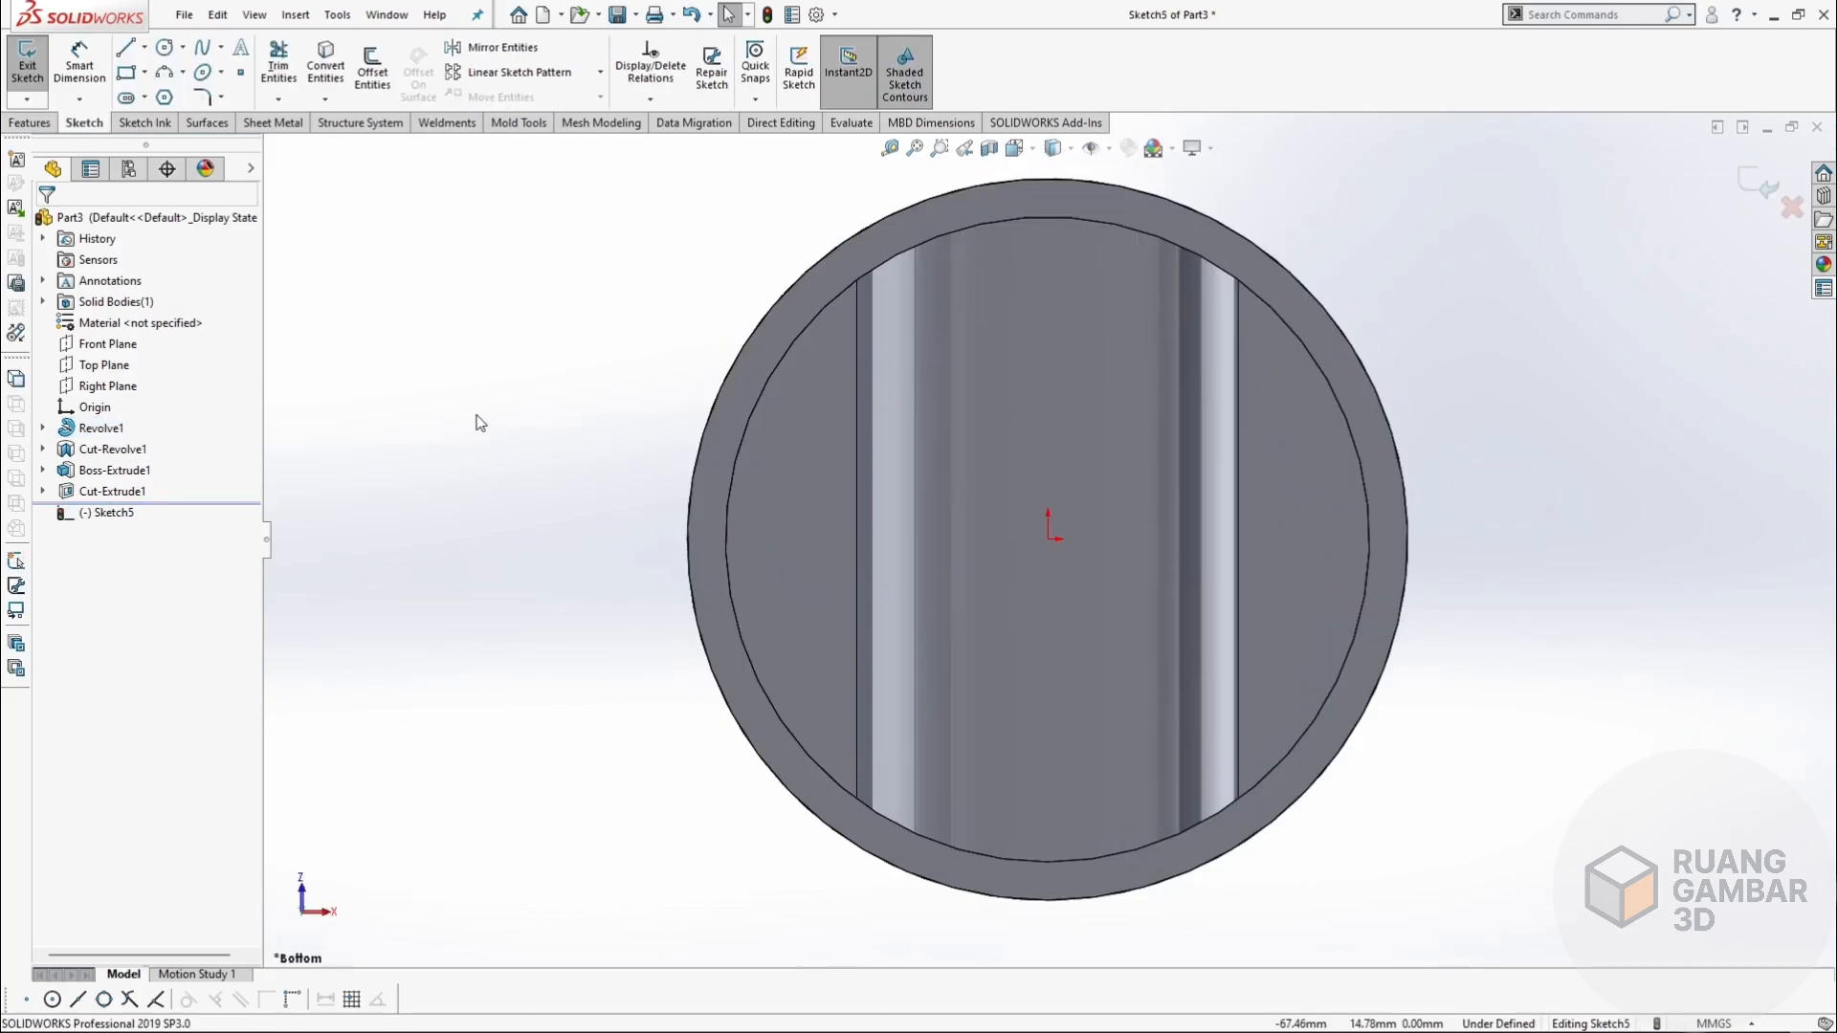
click(145, 73)
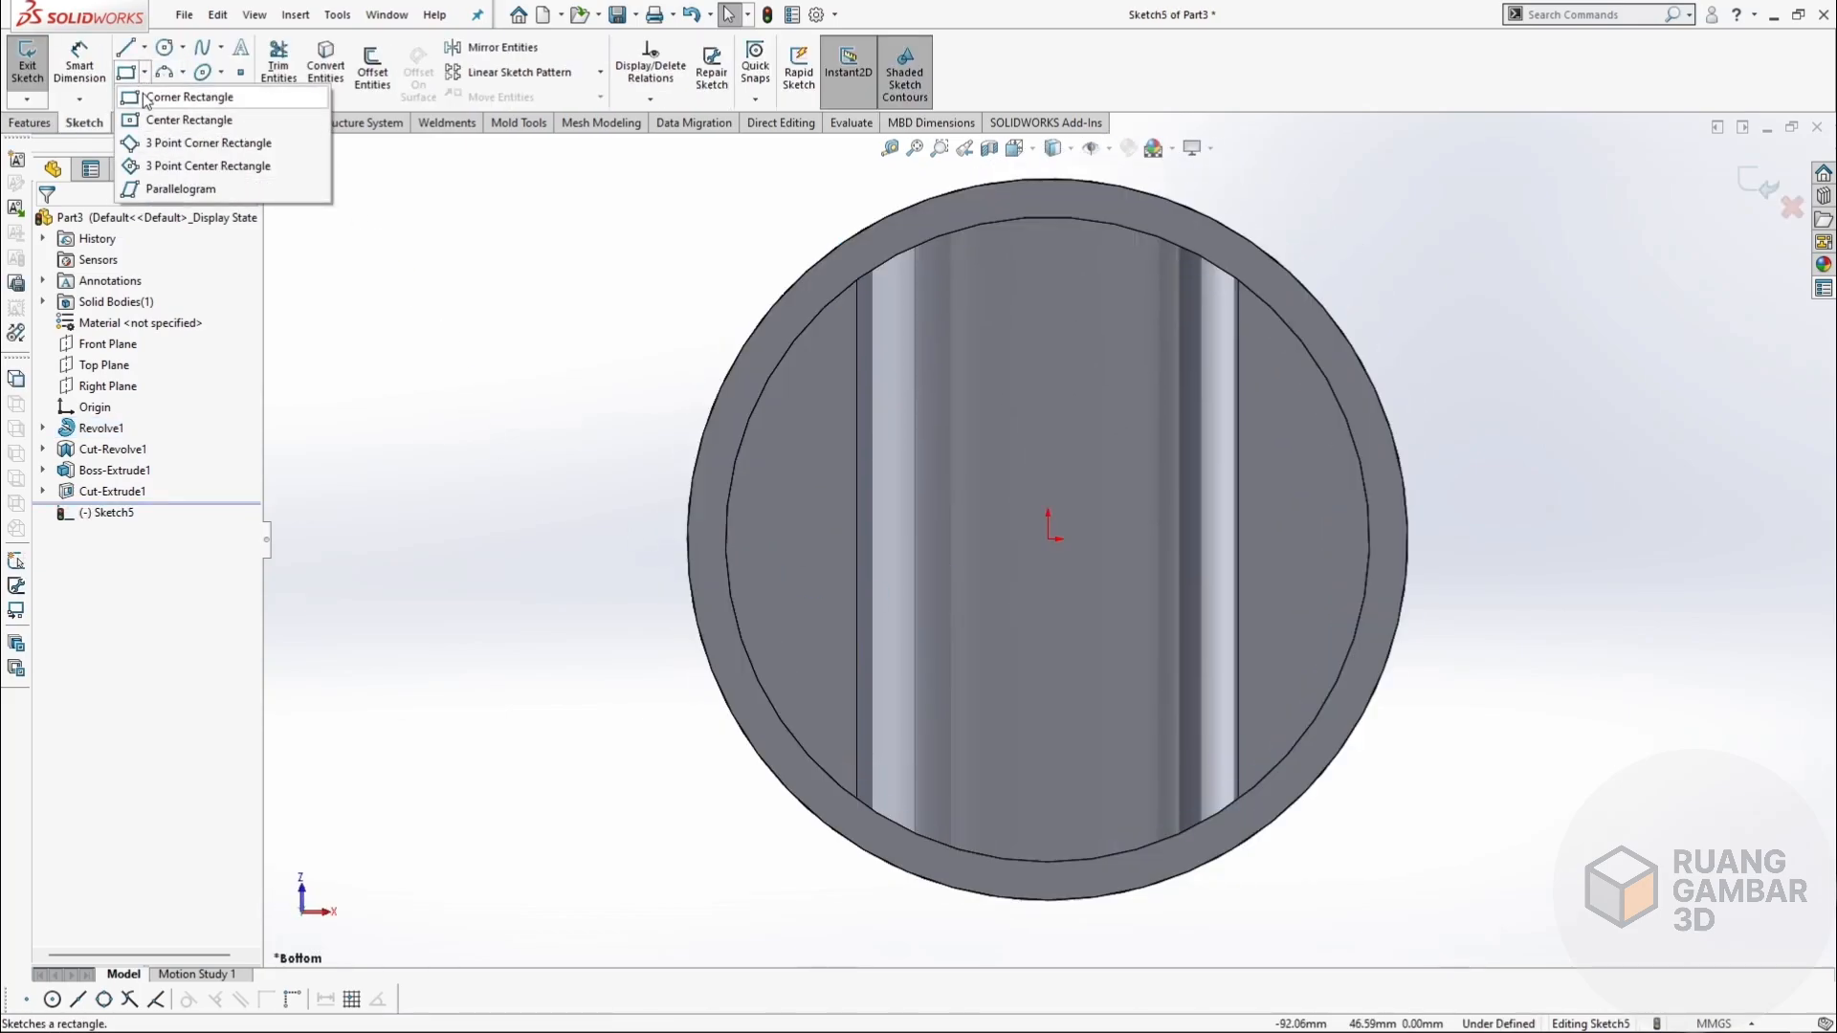
click(186, 117)
click(1049, 539)
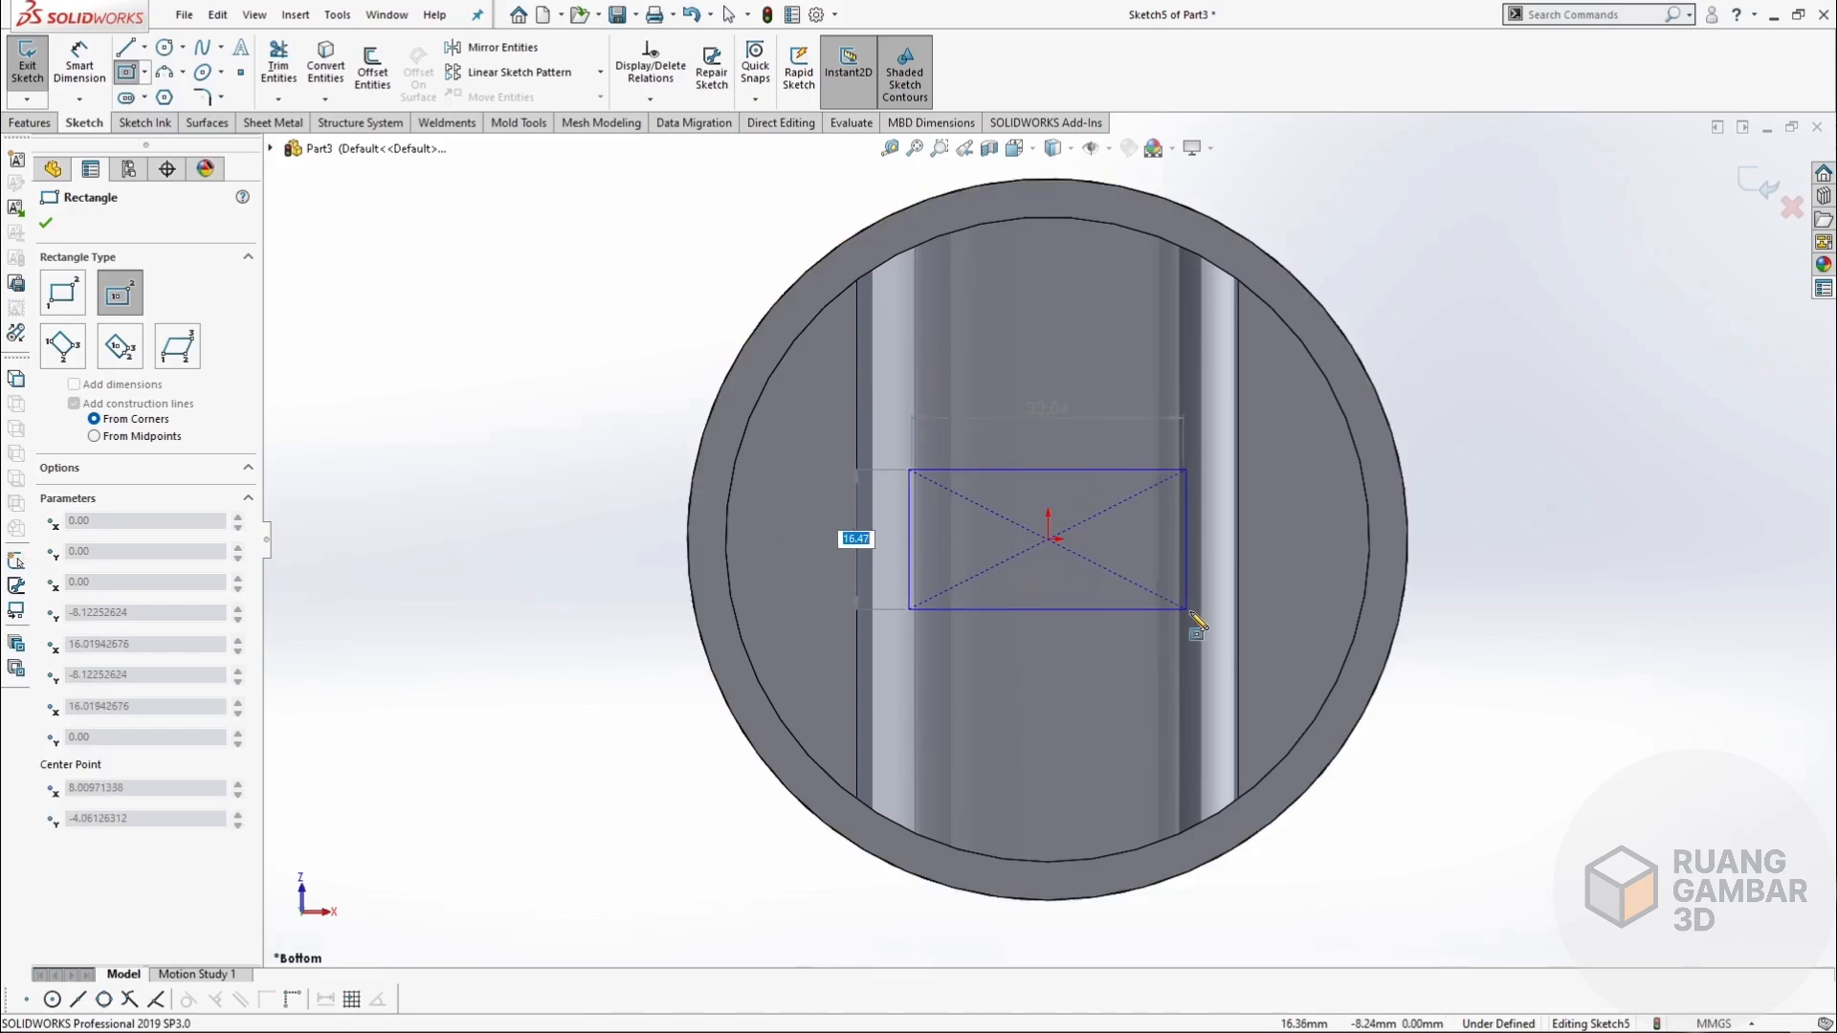
click(1238, 654)
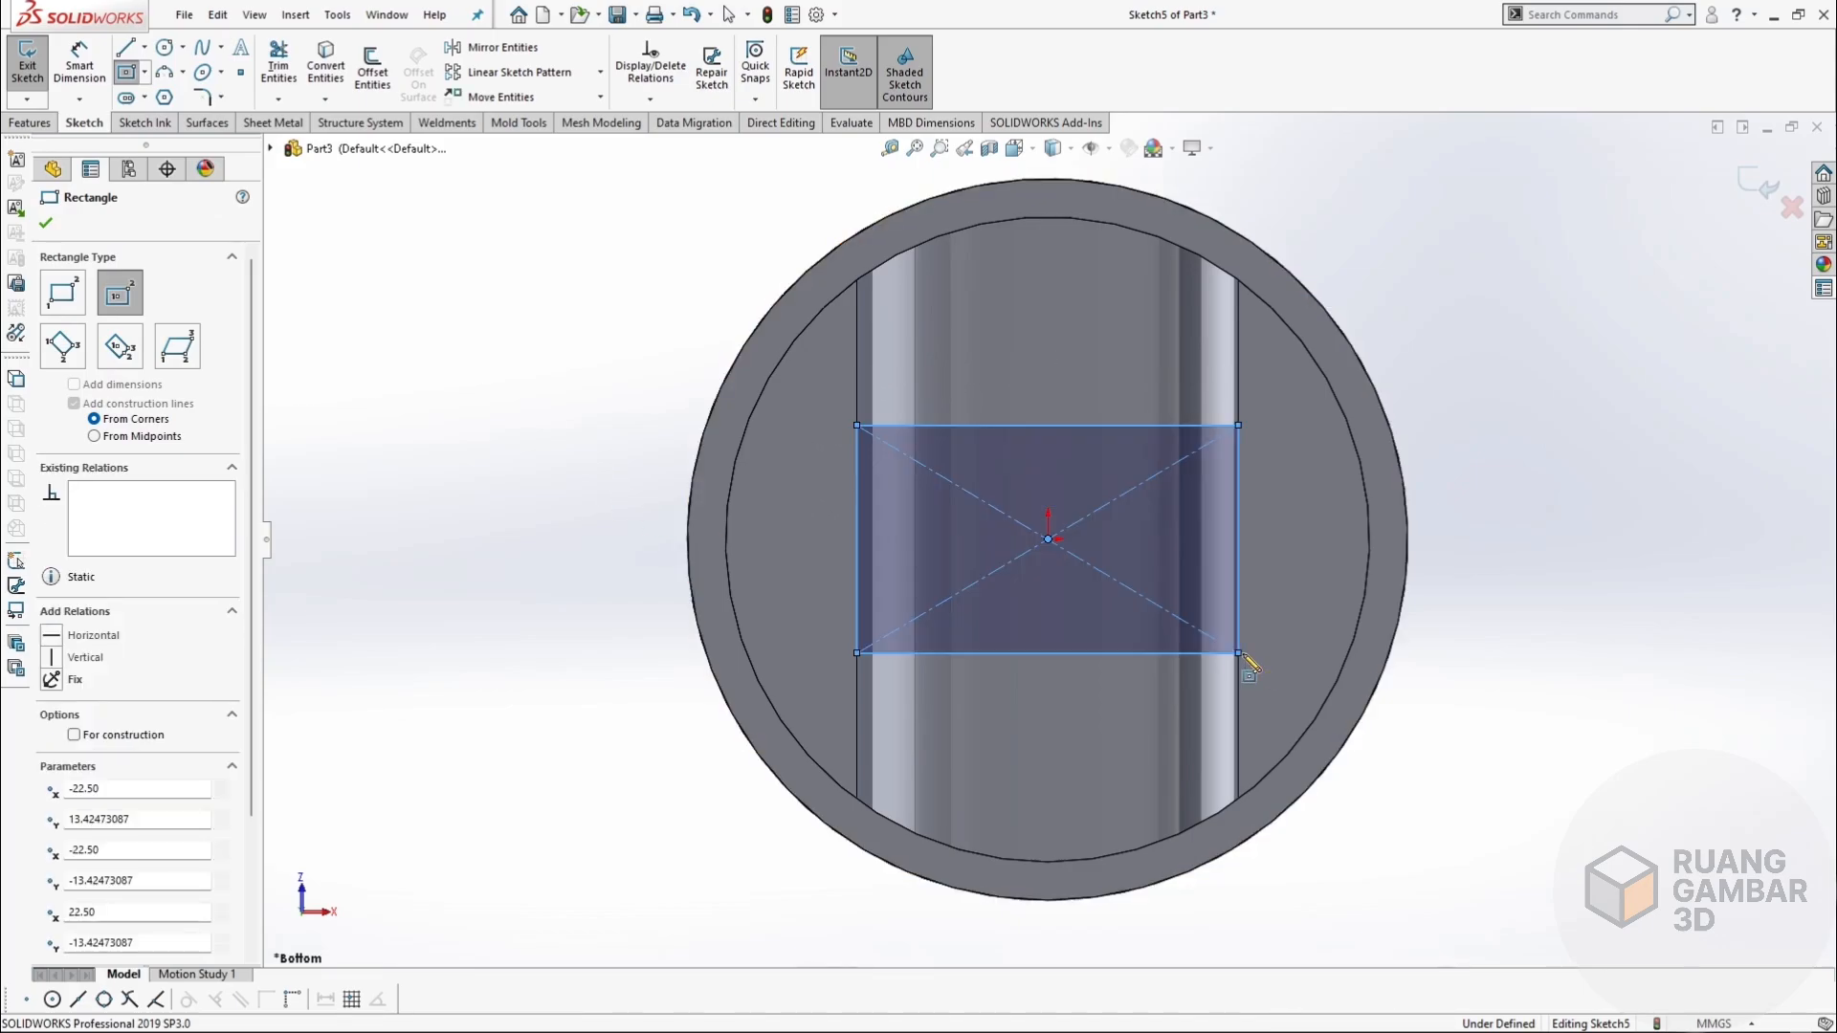
click(45, 222)
Dimension the rectangle's vertical side as 38 mm.
click(67, 63)
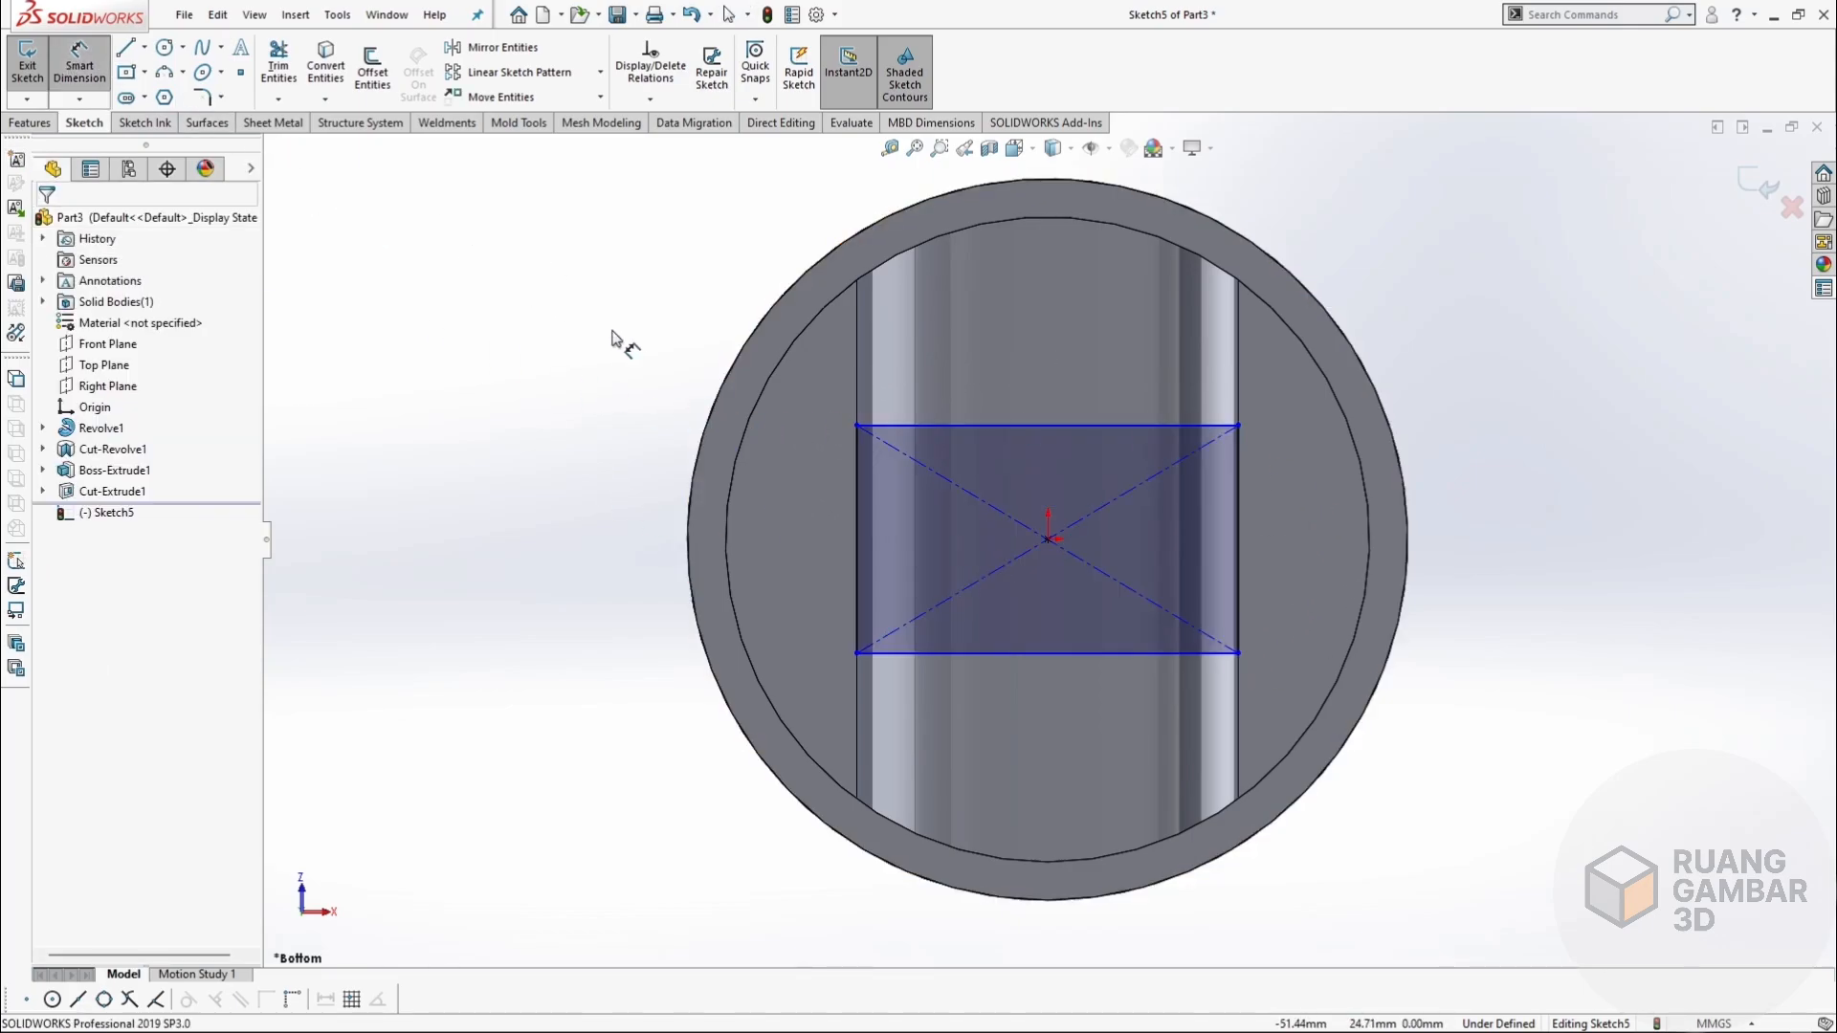
click(1240, 507)
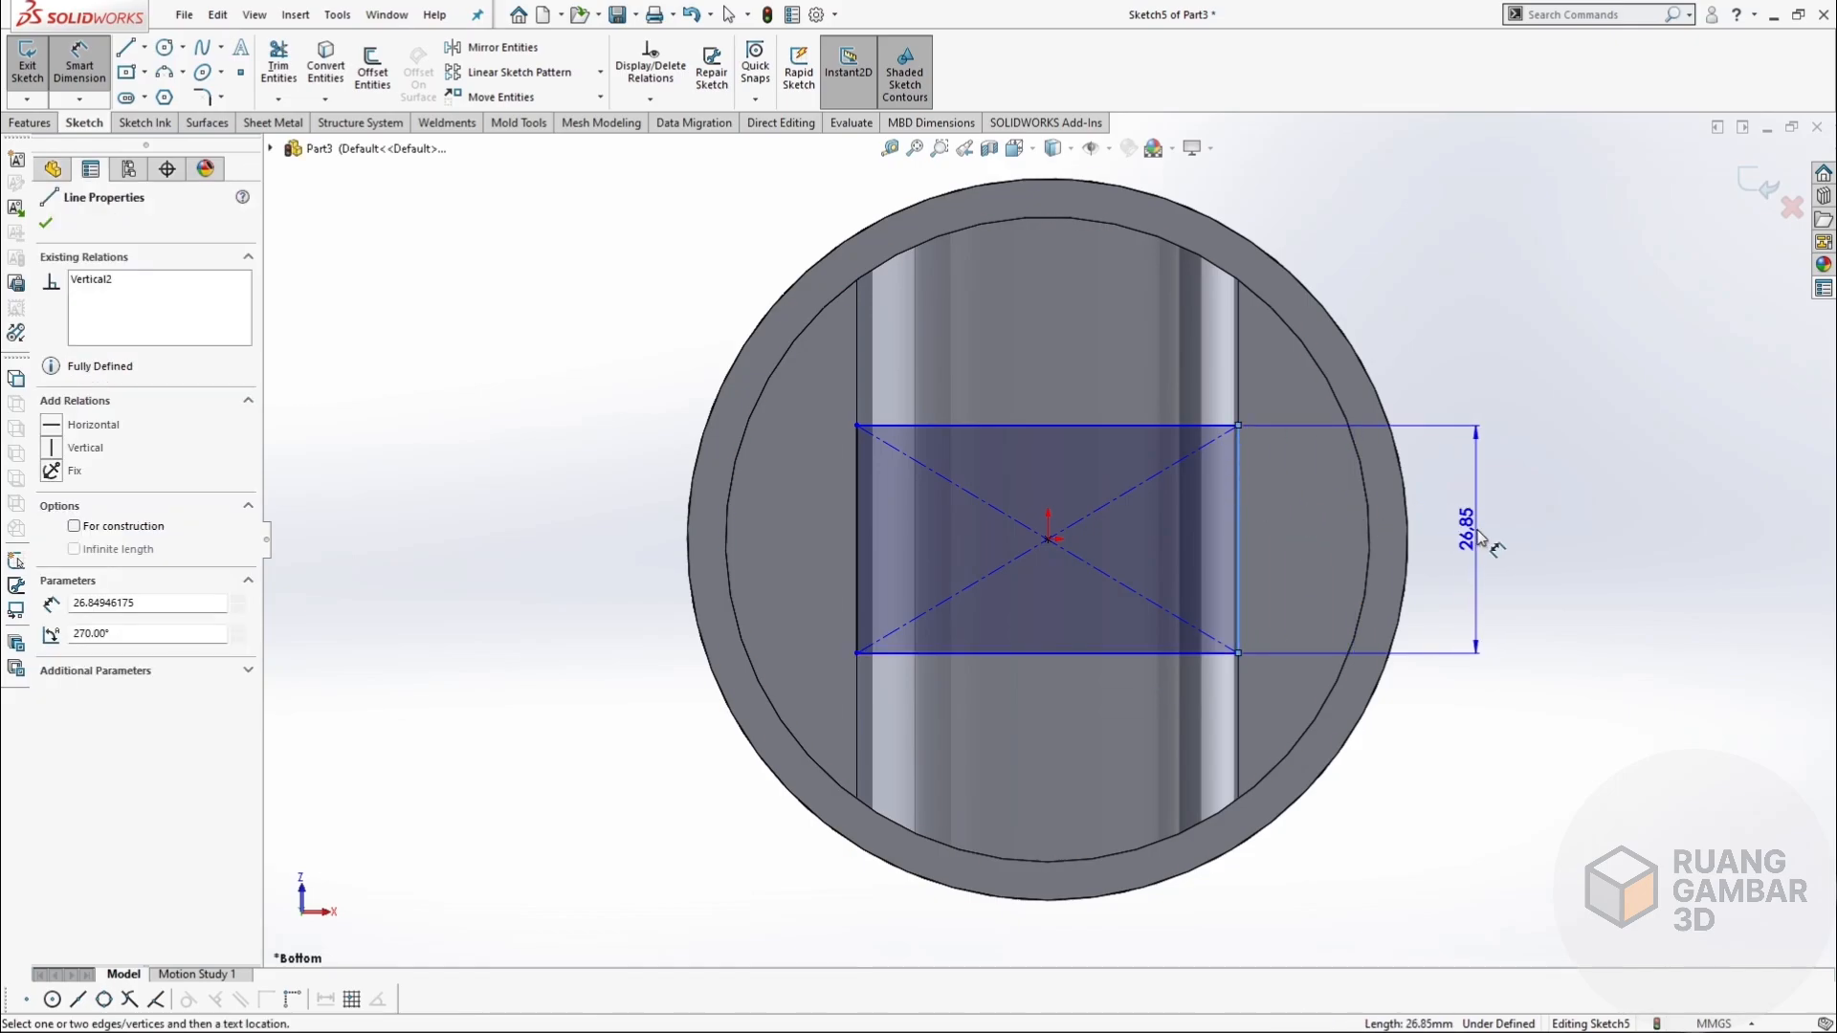
click(1488, 536)
text(38)
key(Return)
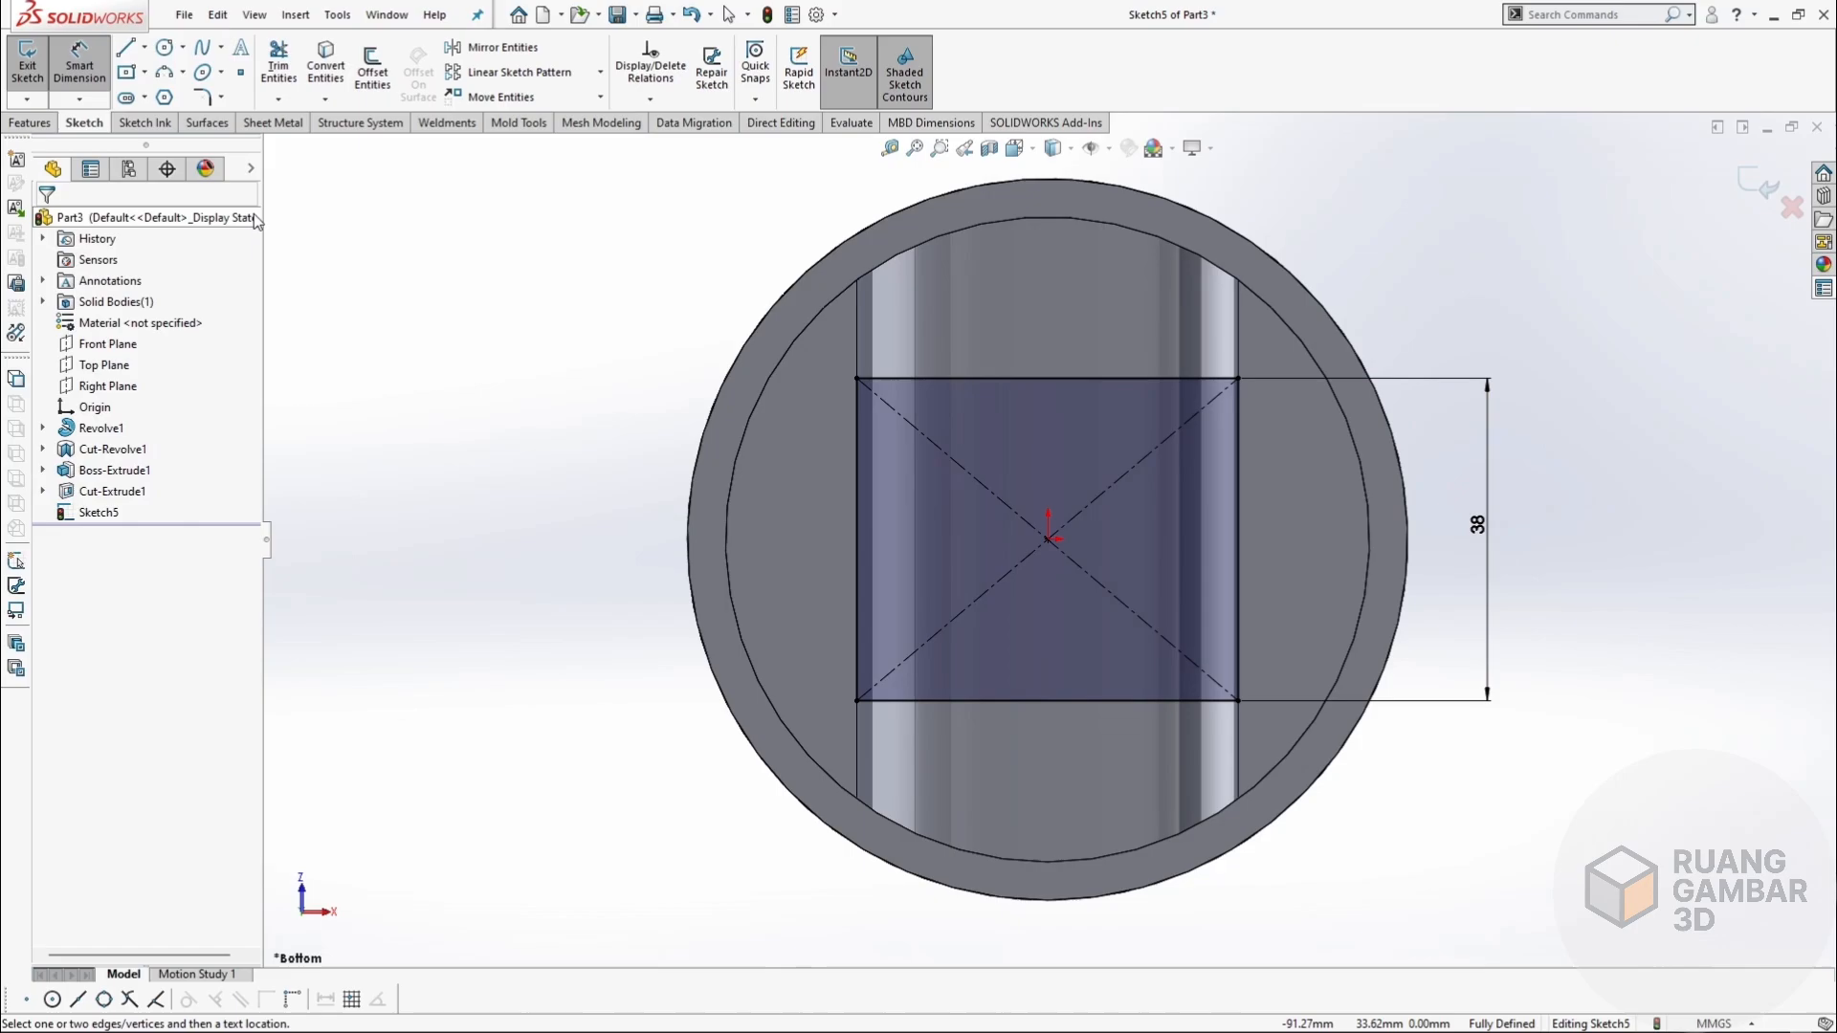
Cut the rectangle 51.5 mm blind through the middle of the boss, checking the depth in a front view with hidden lines.
click(30, 122)
click(285, 67)
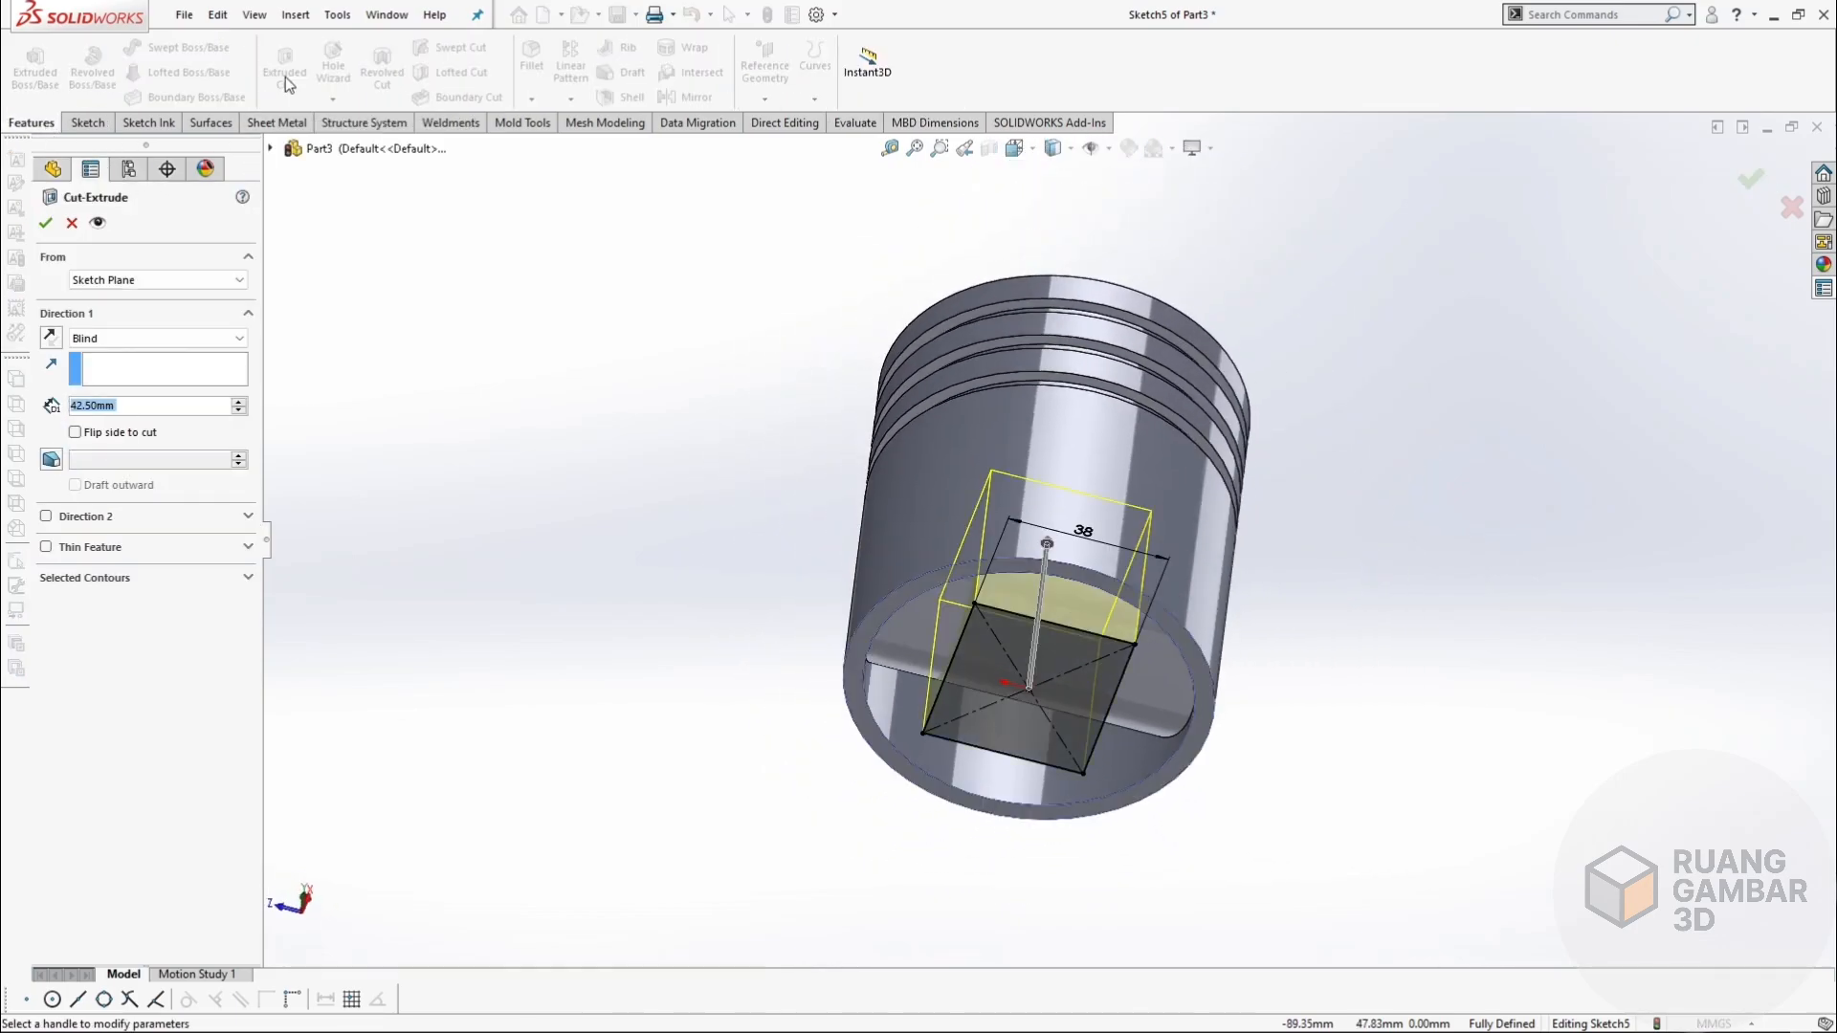
click(1017, 149)
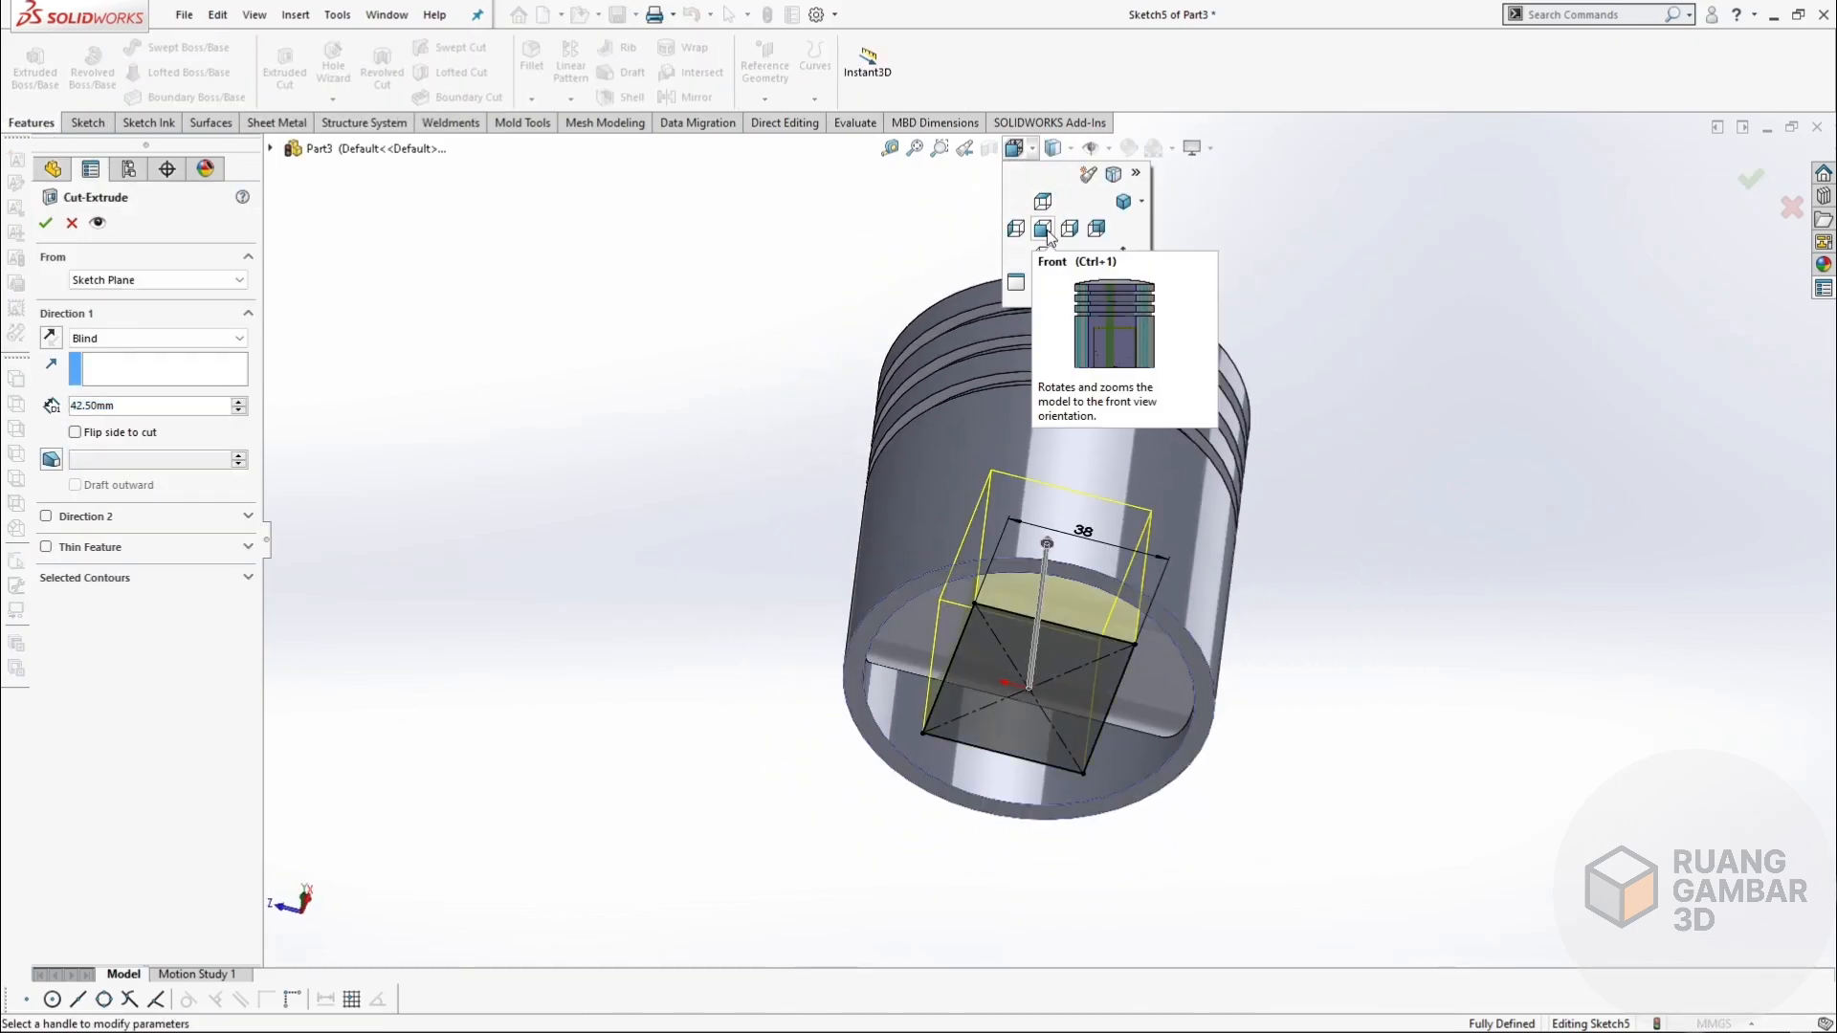
click(1052, 222)
click(1055, 148)
click(1054, 256)
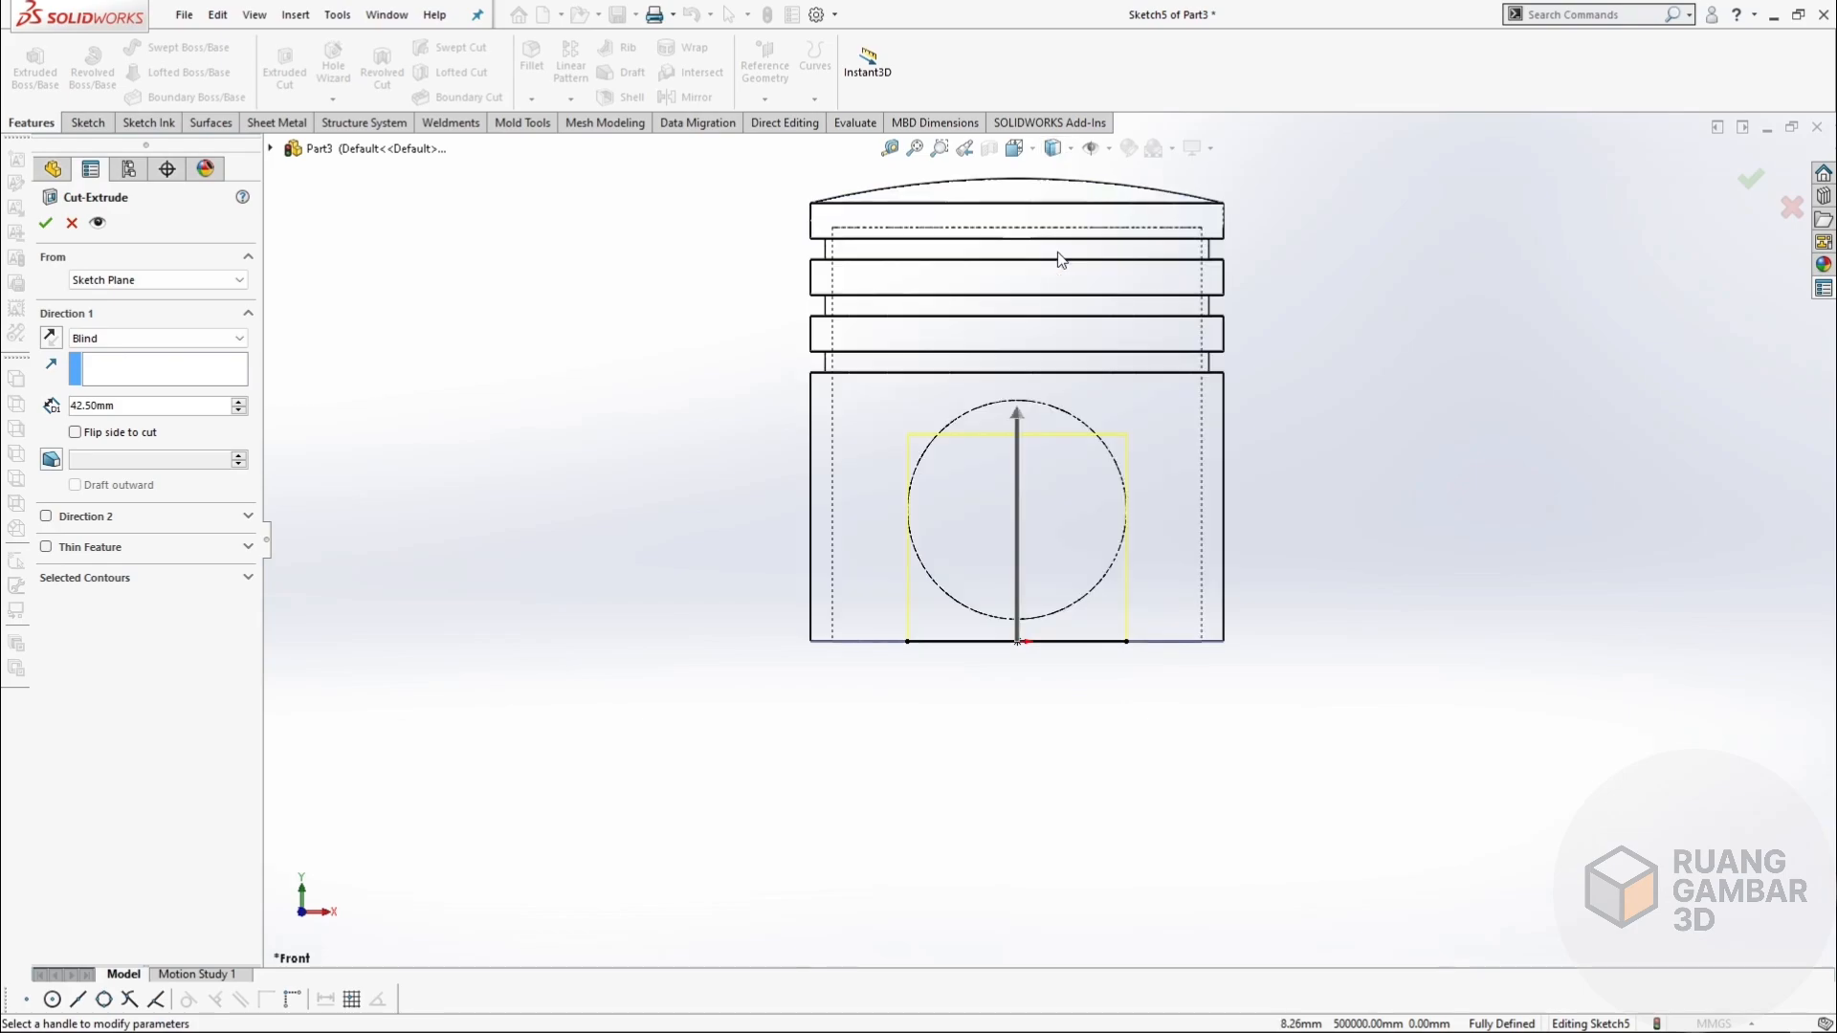
scroll(1064, 462, down, 3)
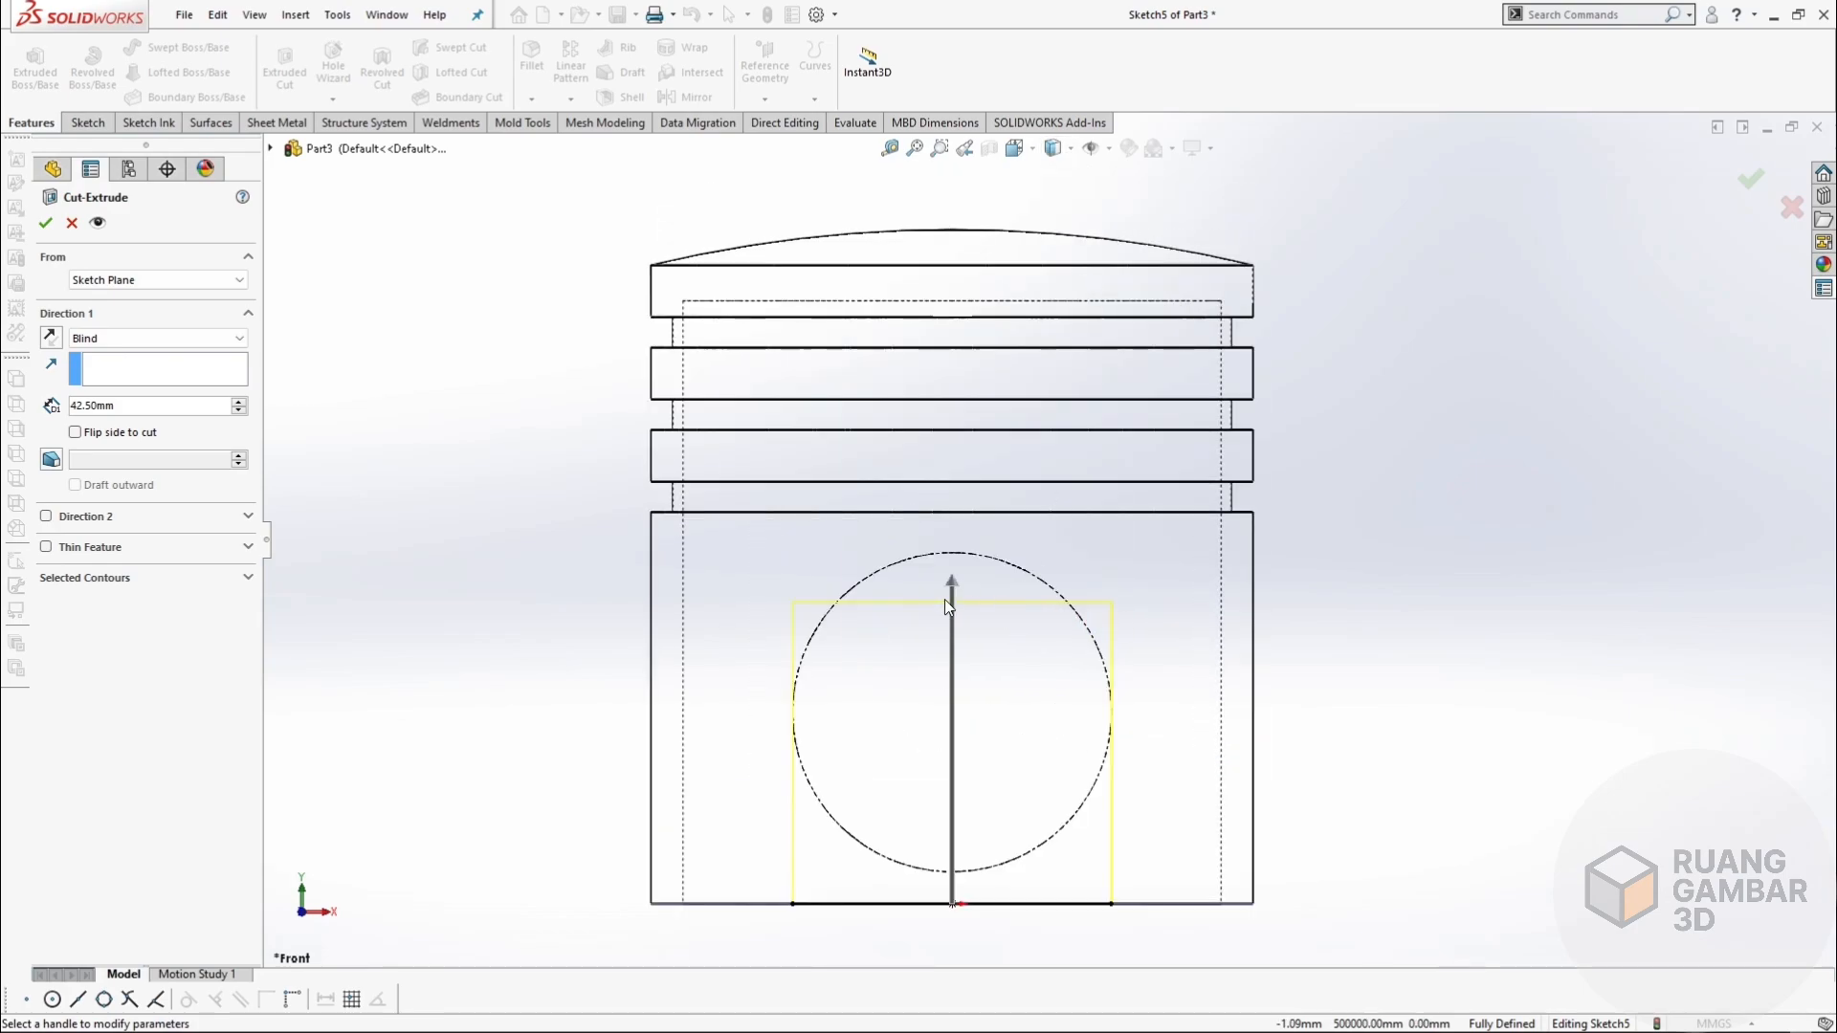
click(243, 400)
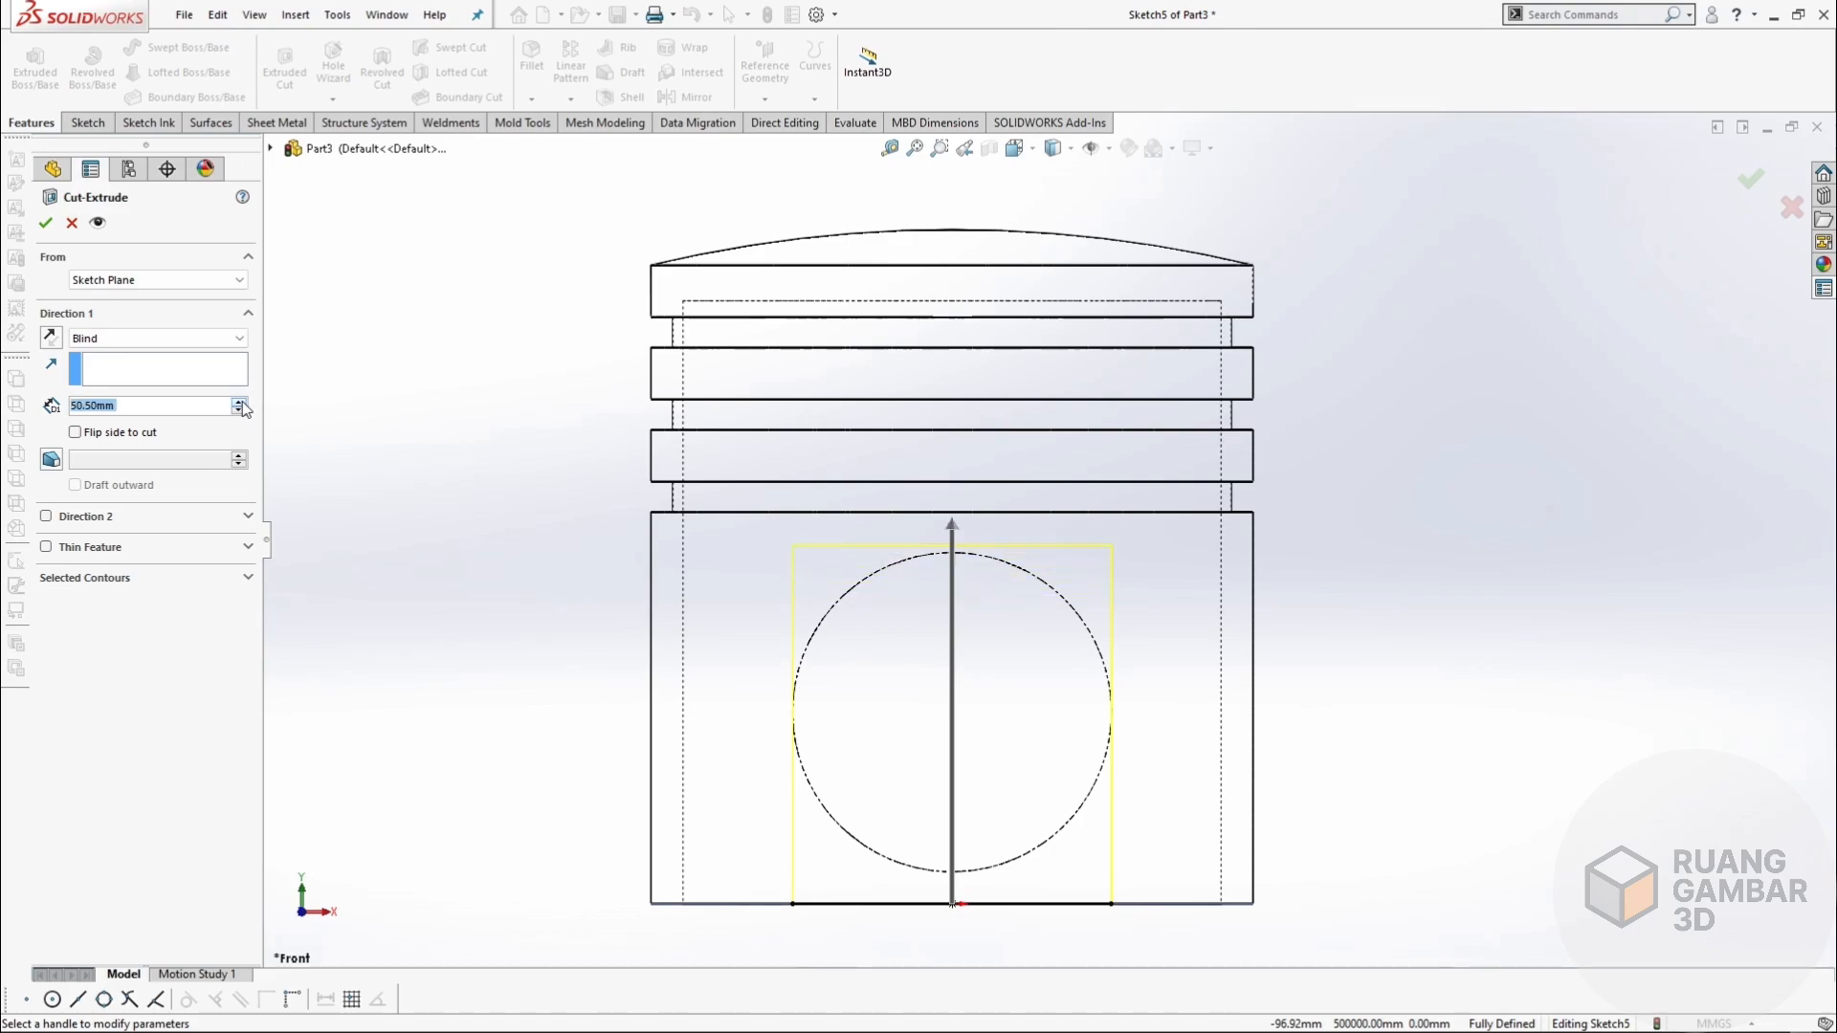
click(45, 223)
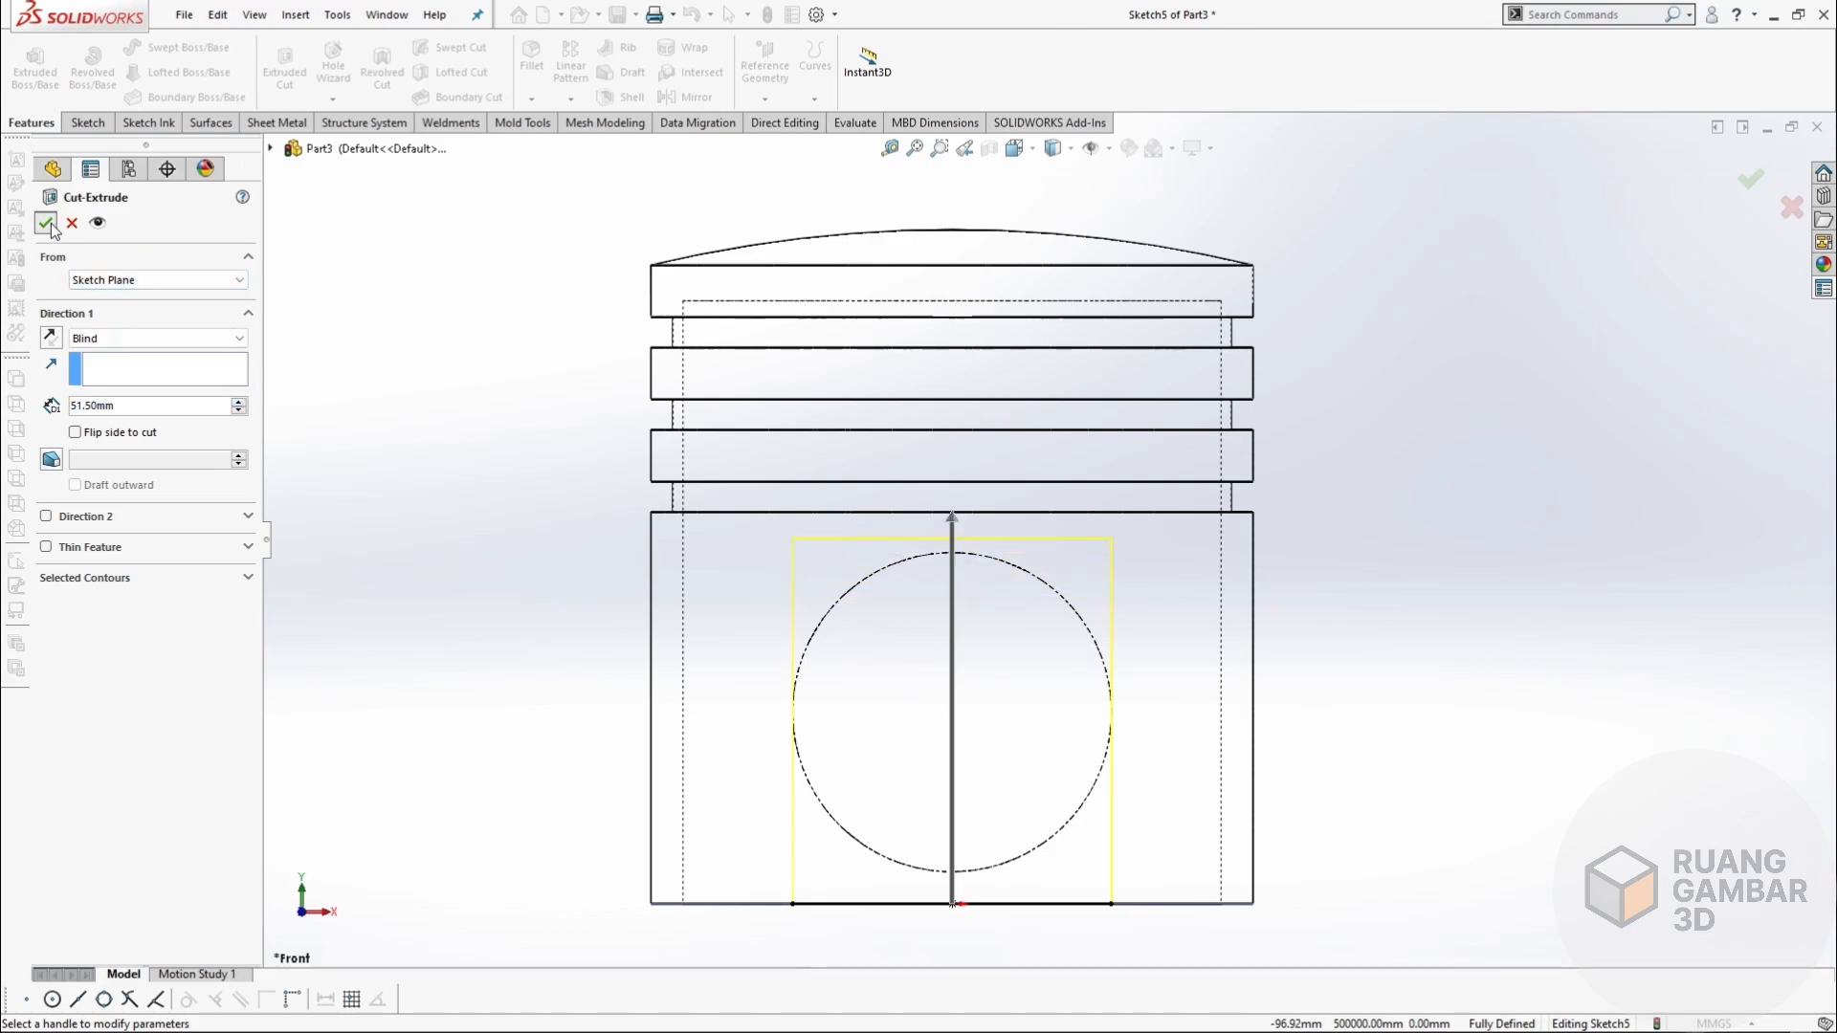
Sketch a 33.8 mm diameter circle on the Front Plane, concentric with the pin boss, with hidden lines shown.
click(1053, 147)
click(1065, 178)
scroll(1081, 654, down, 4)
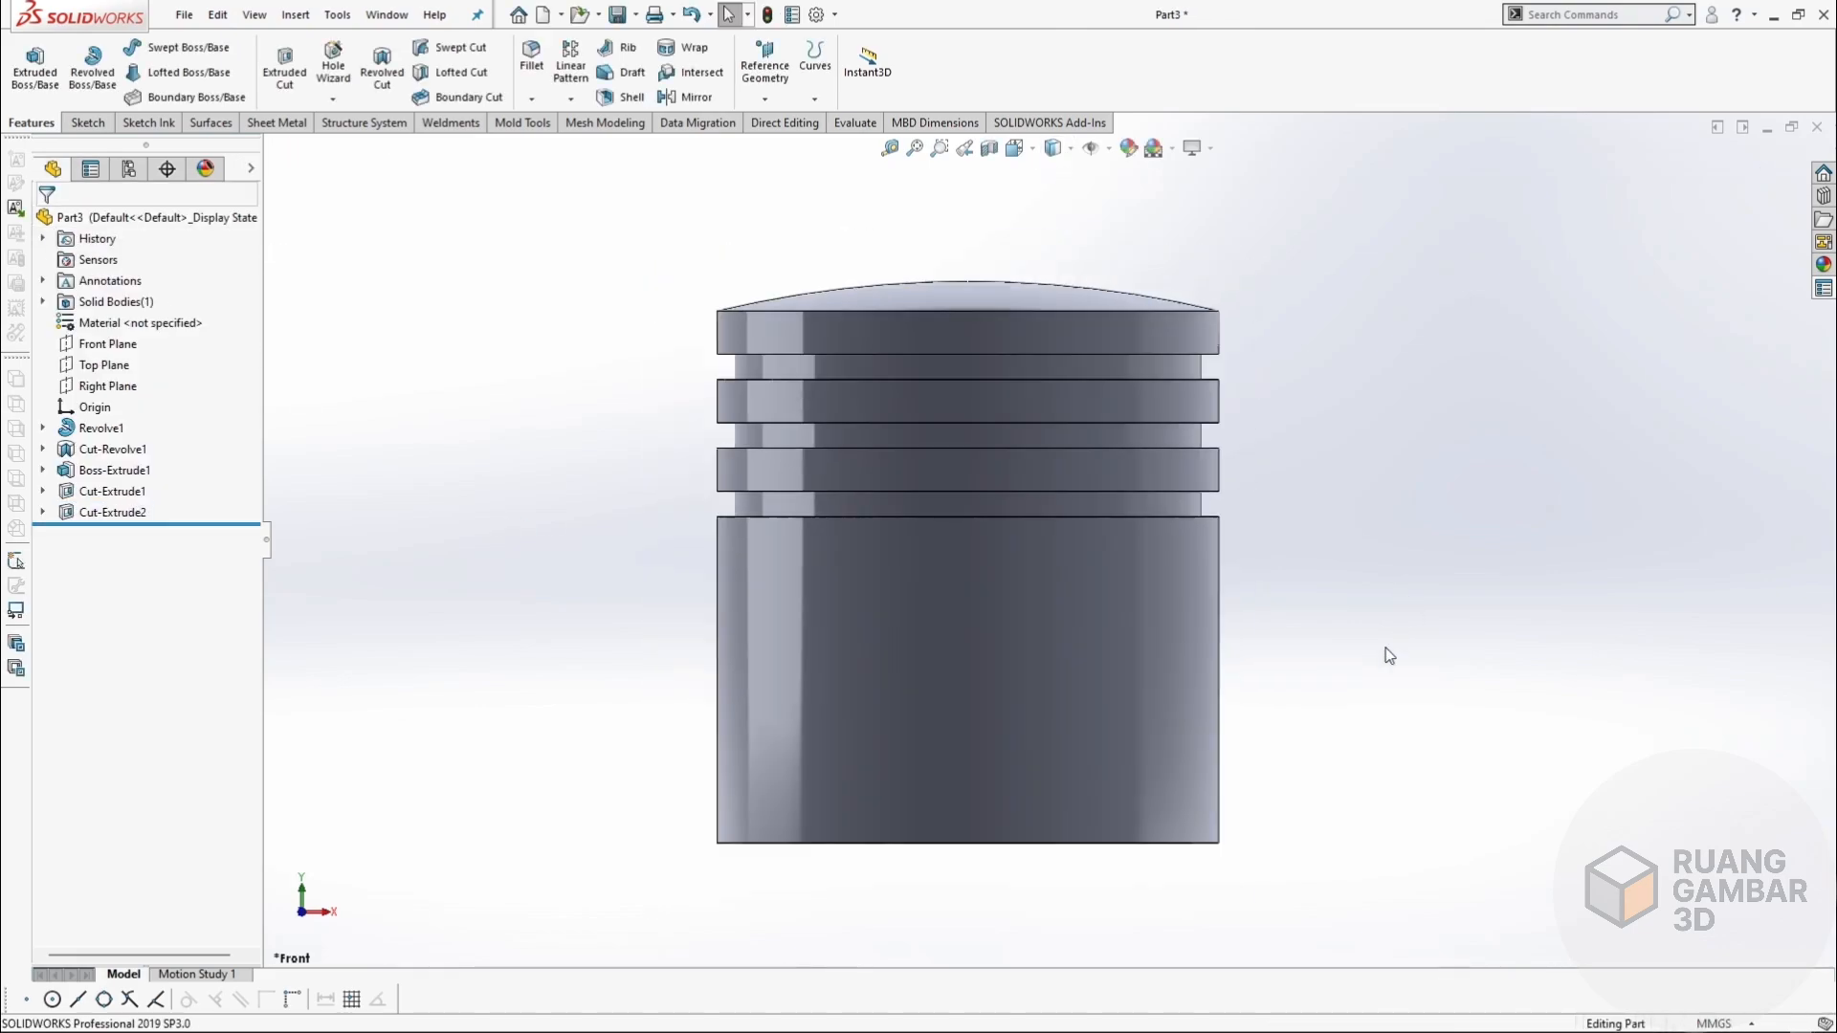
middle_drag(1081, 655, 604, 508)
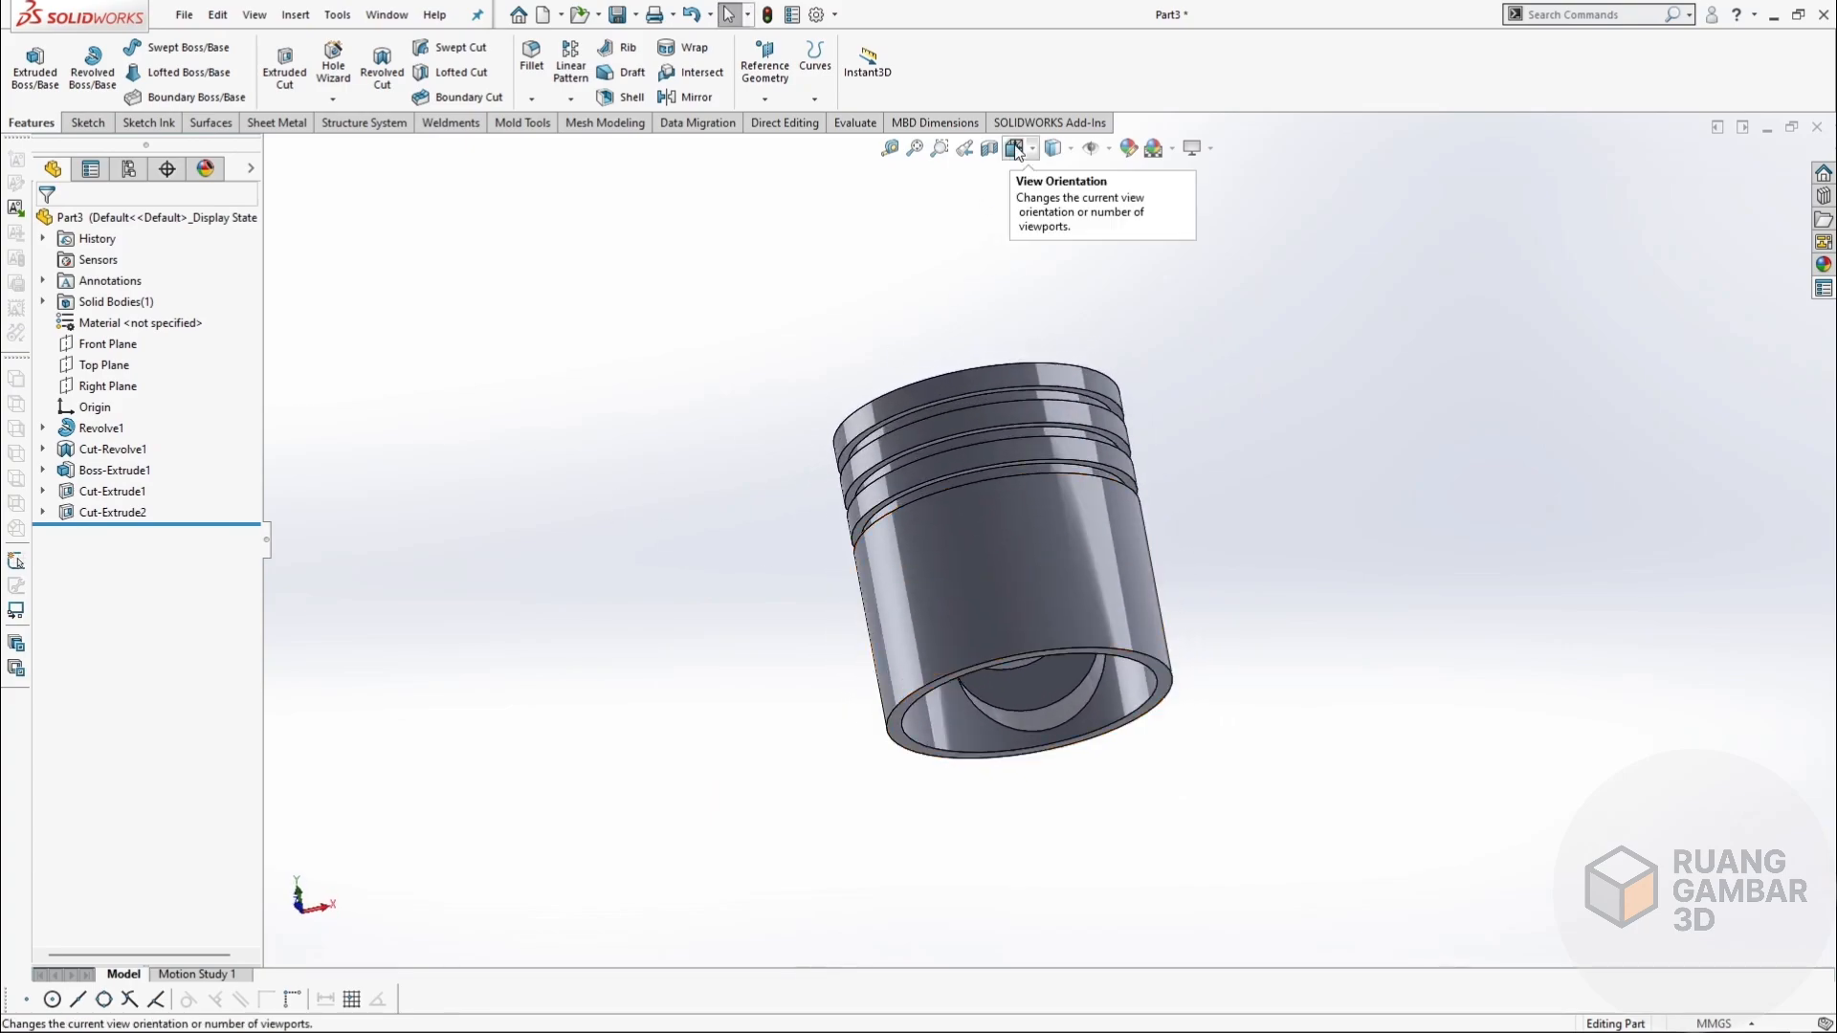
click(113, 345)
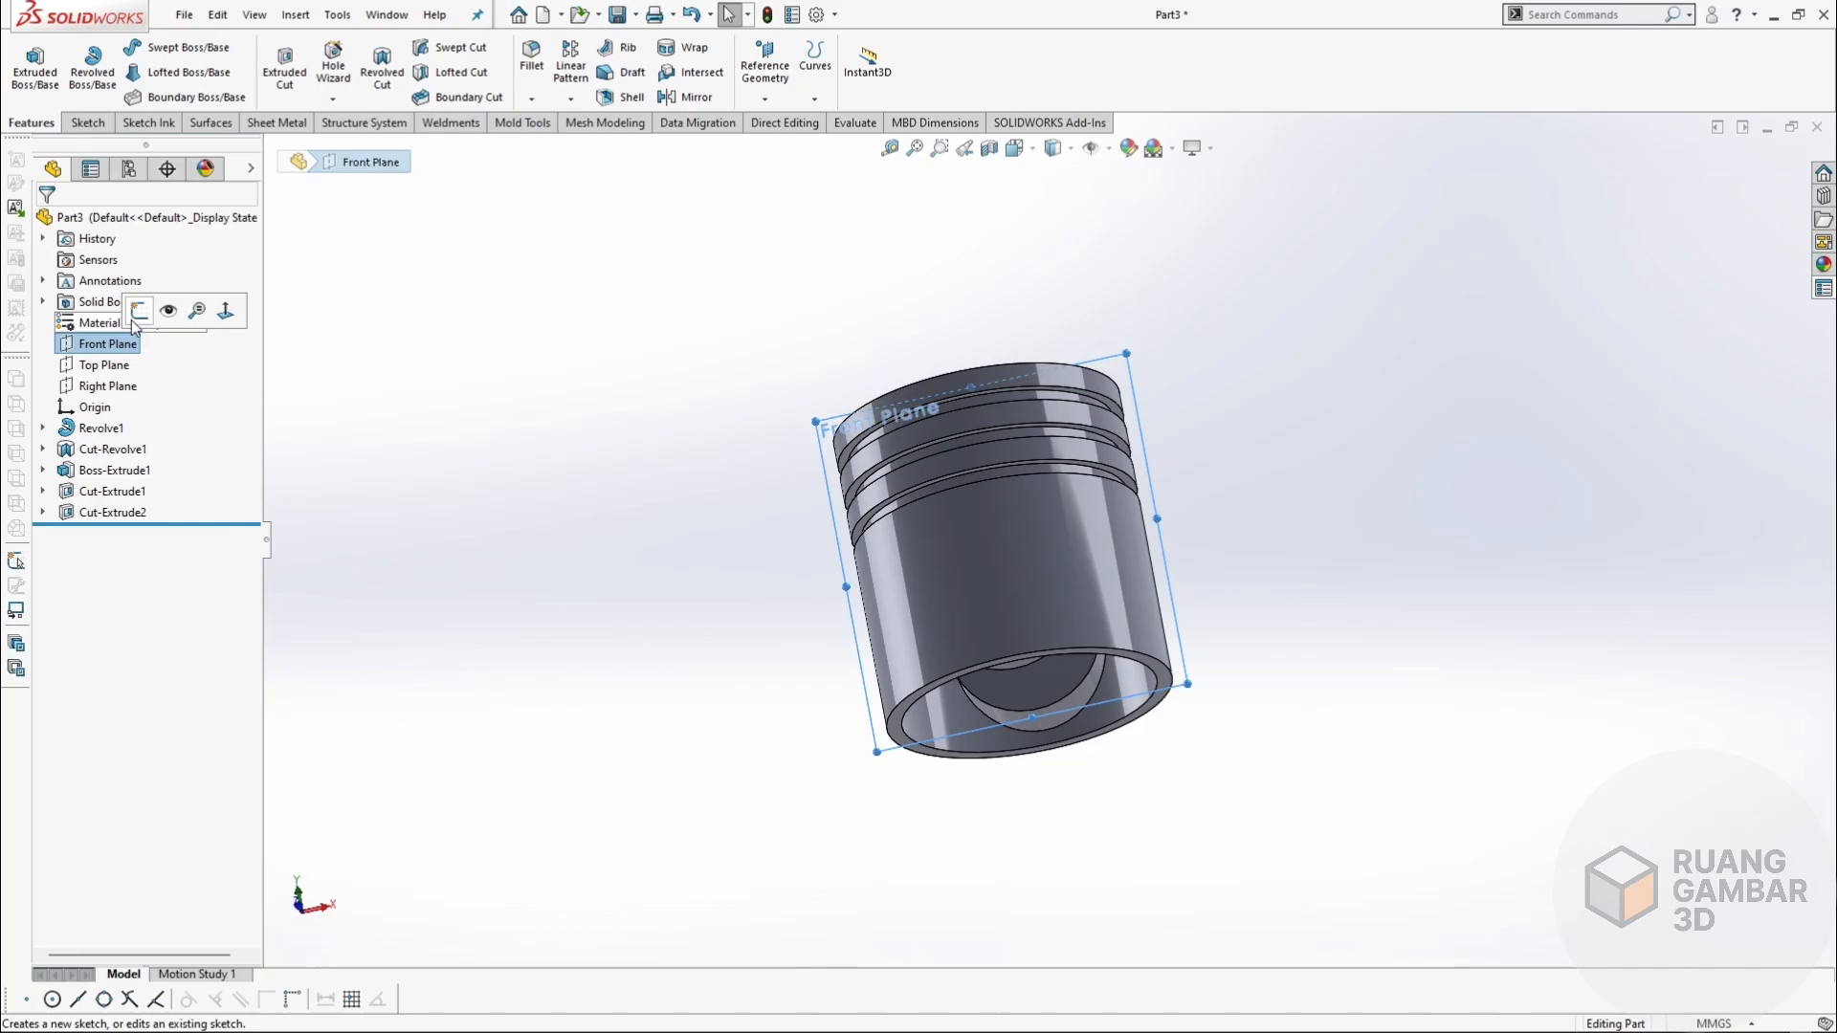
click(140, 310)
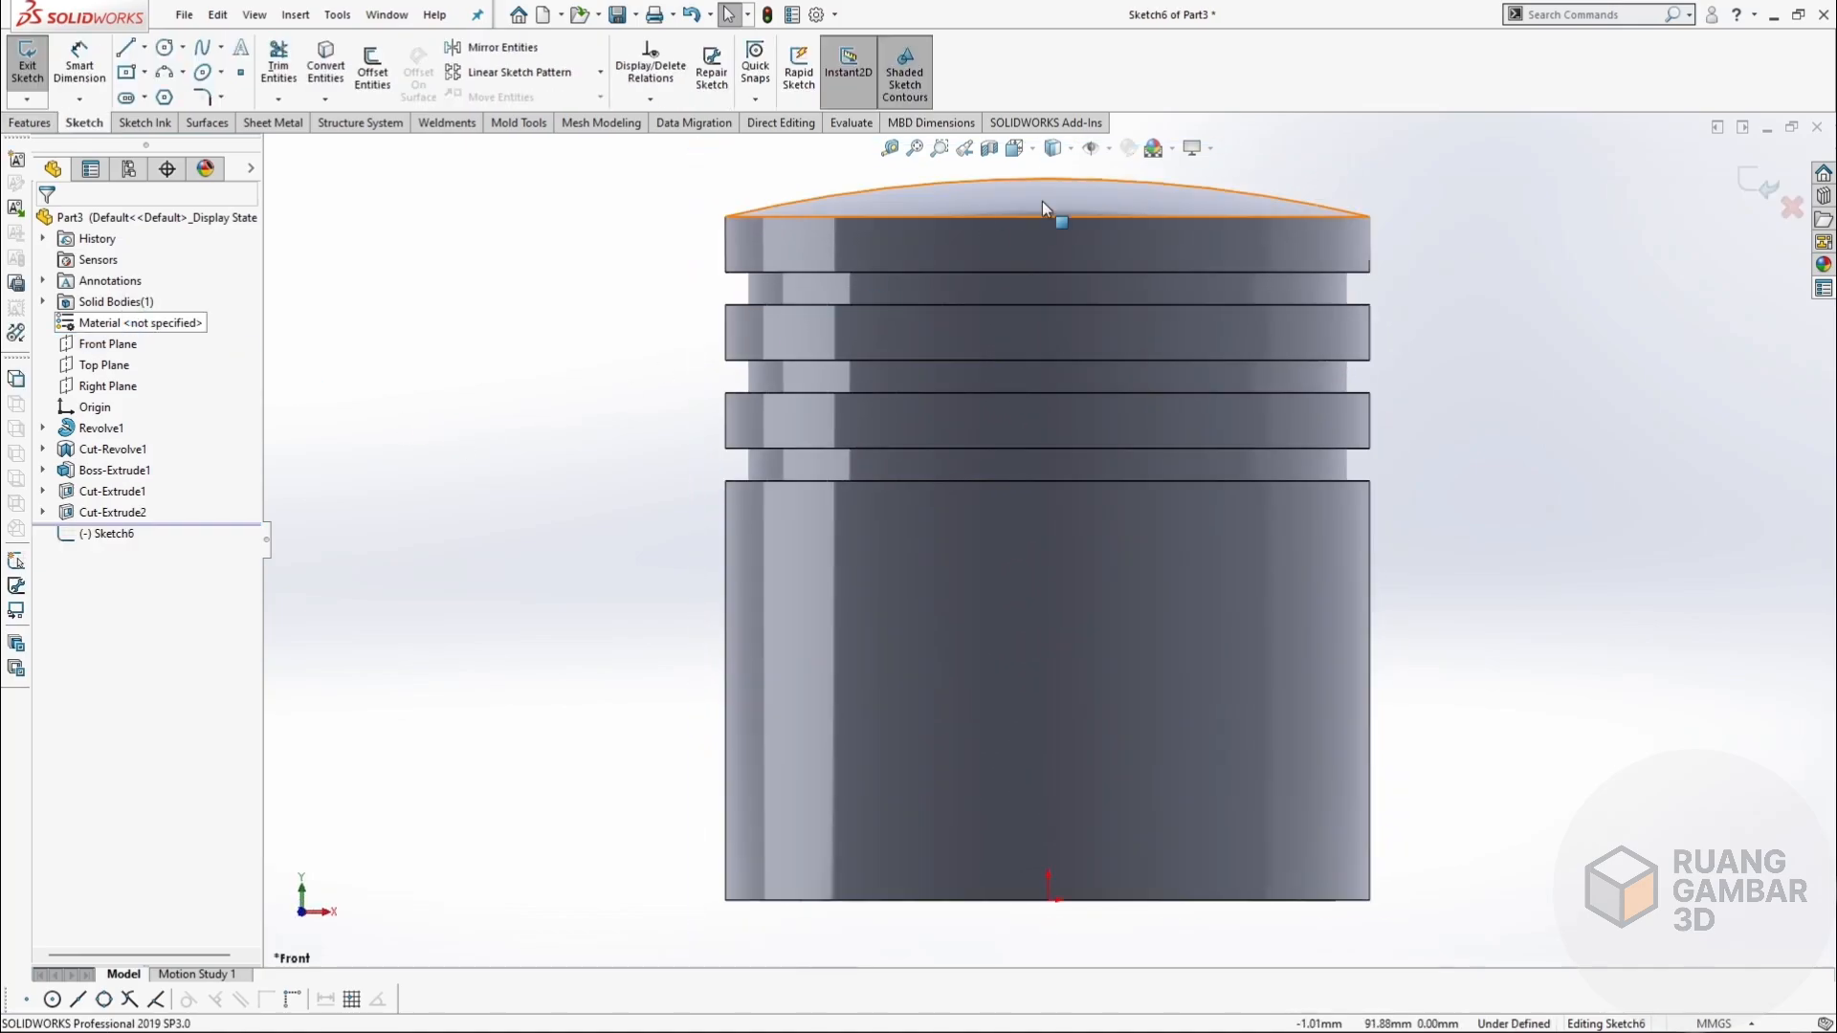
click(1054, 148)
click(1056, 255)
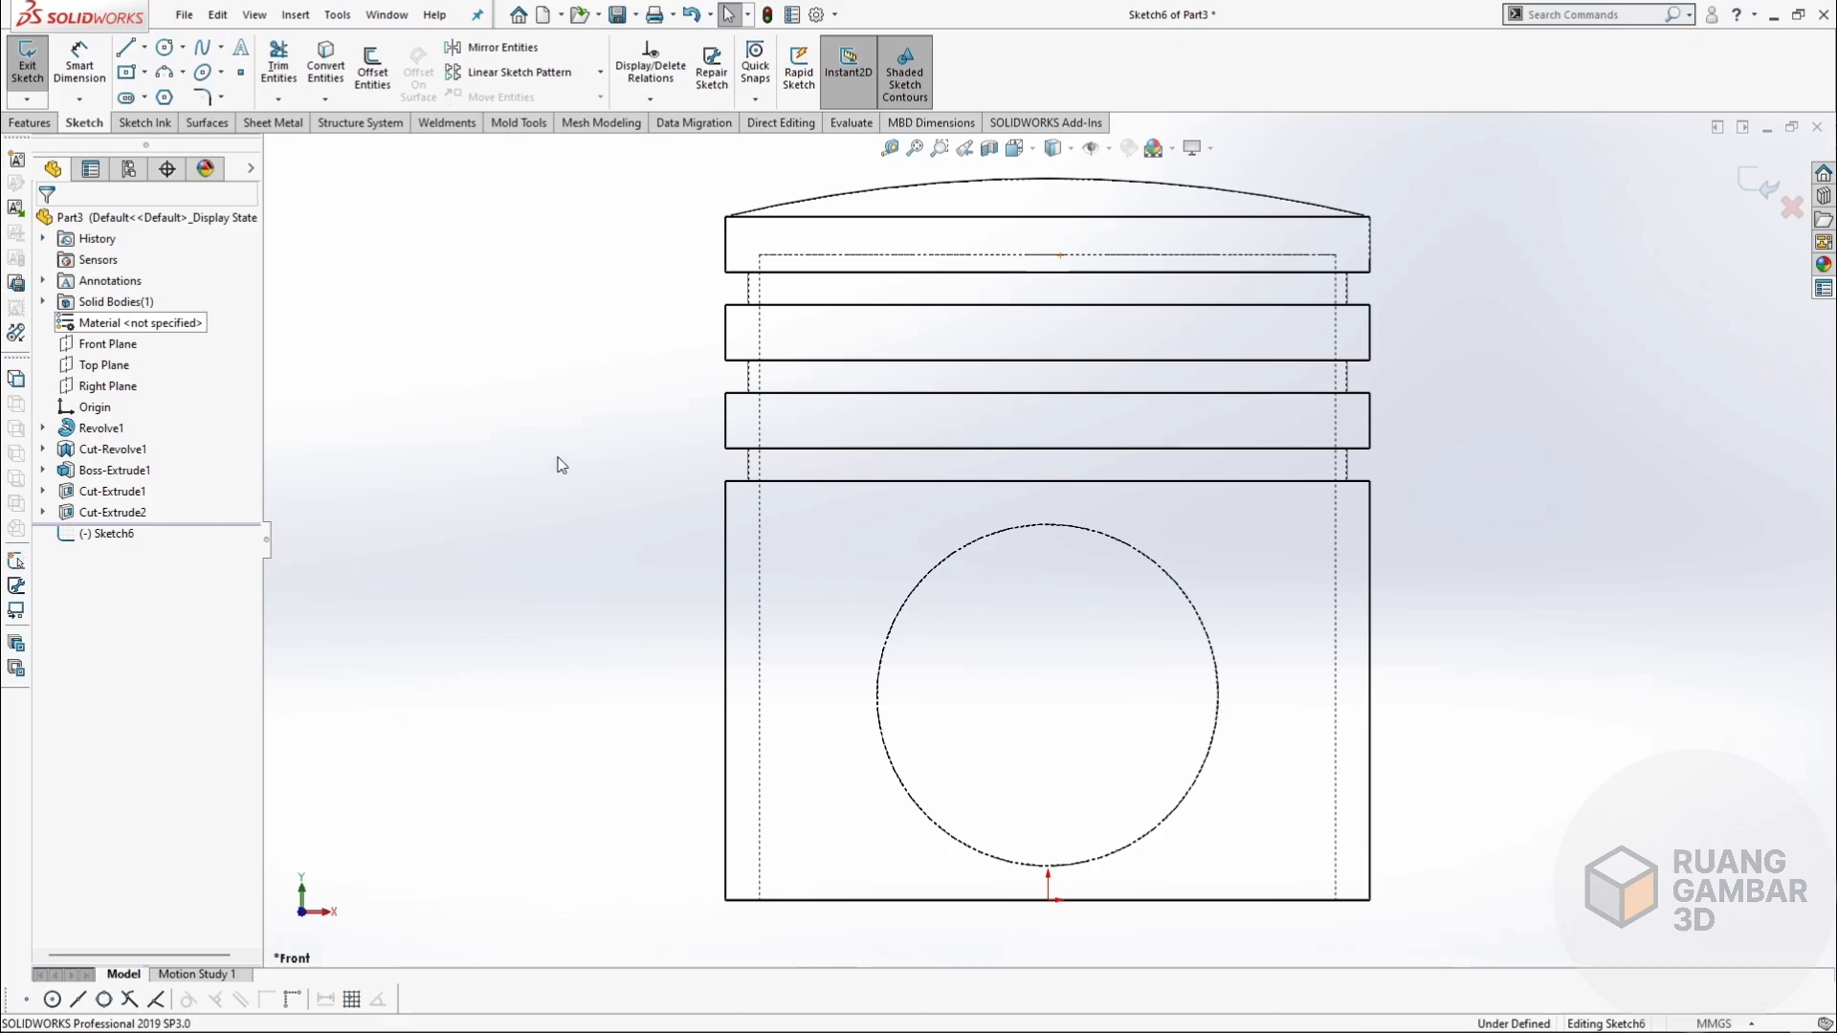
click(165, 47)
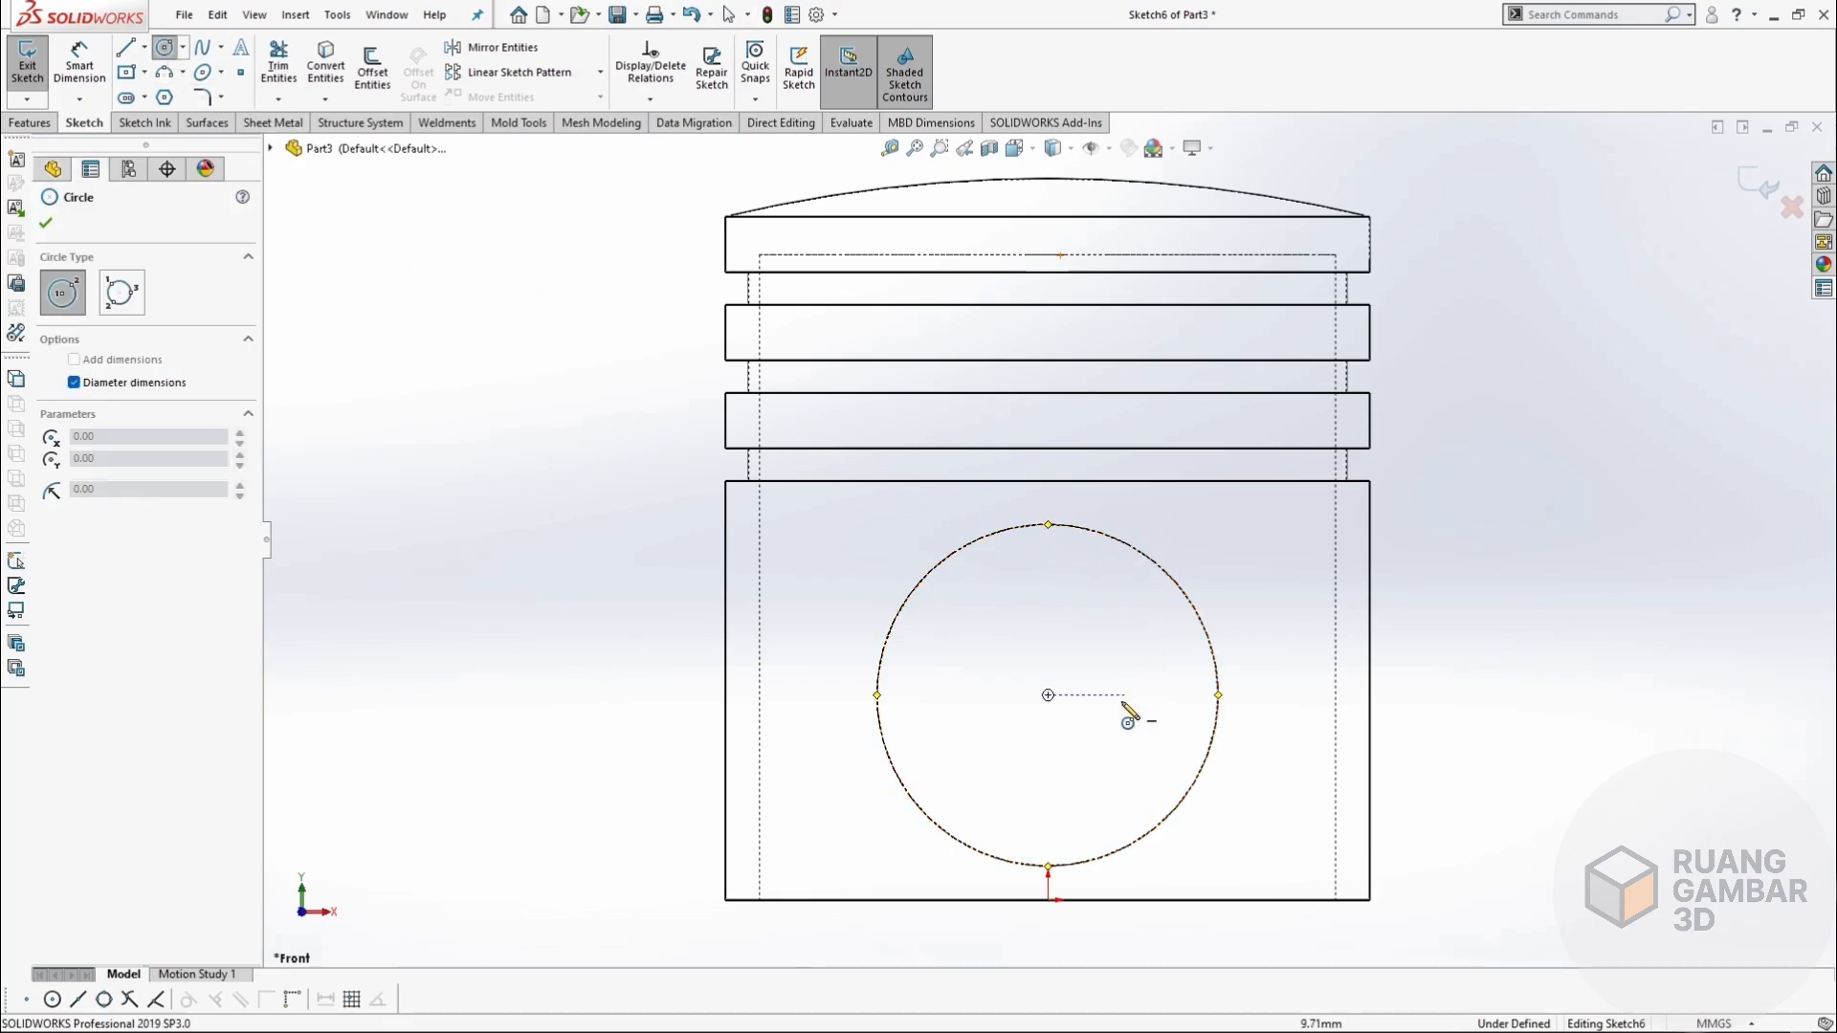
click(1048, 695)
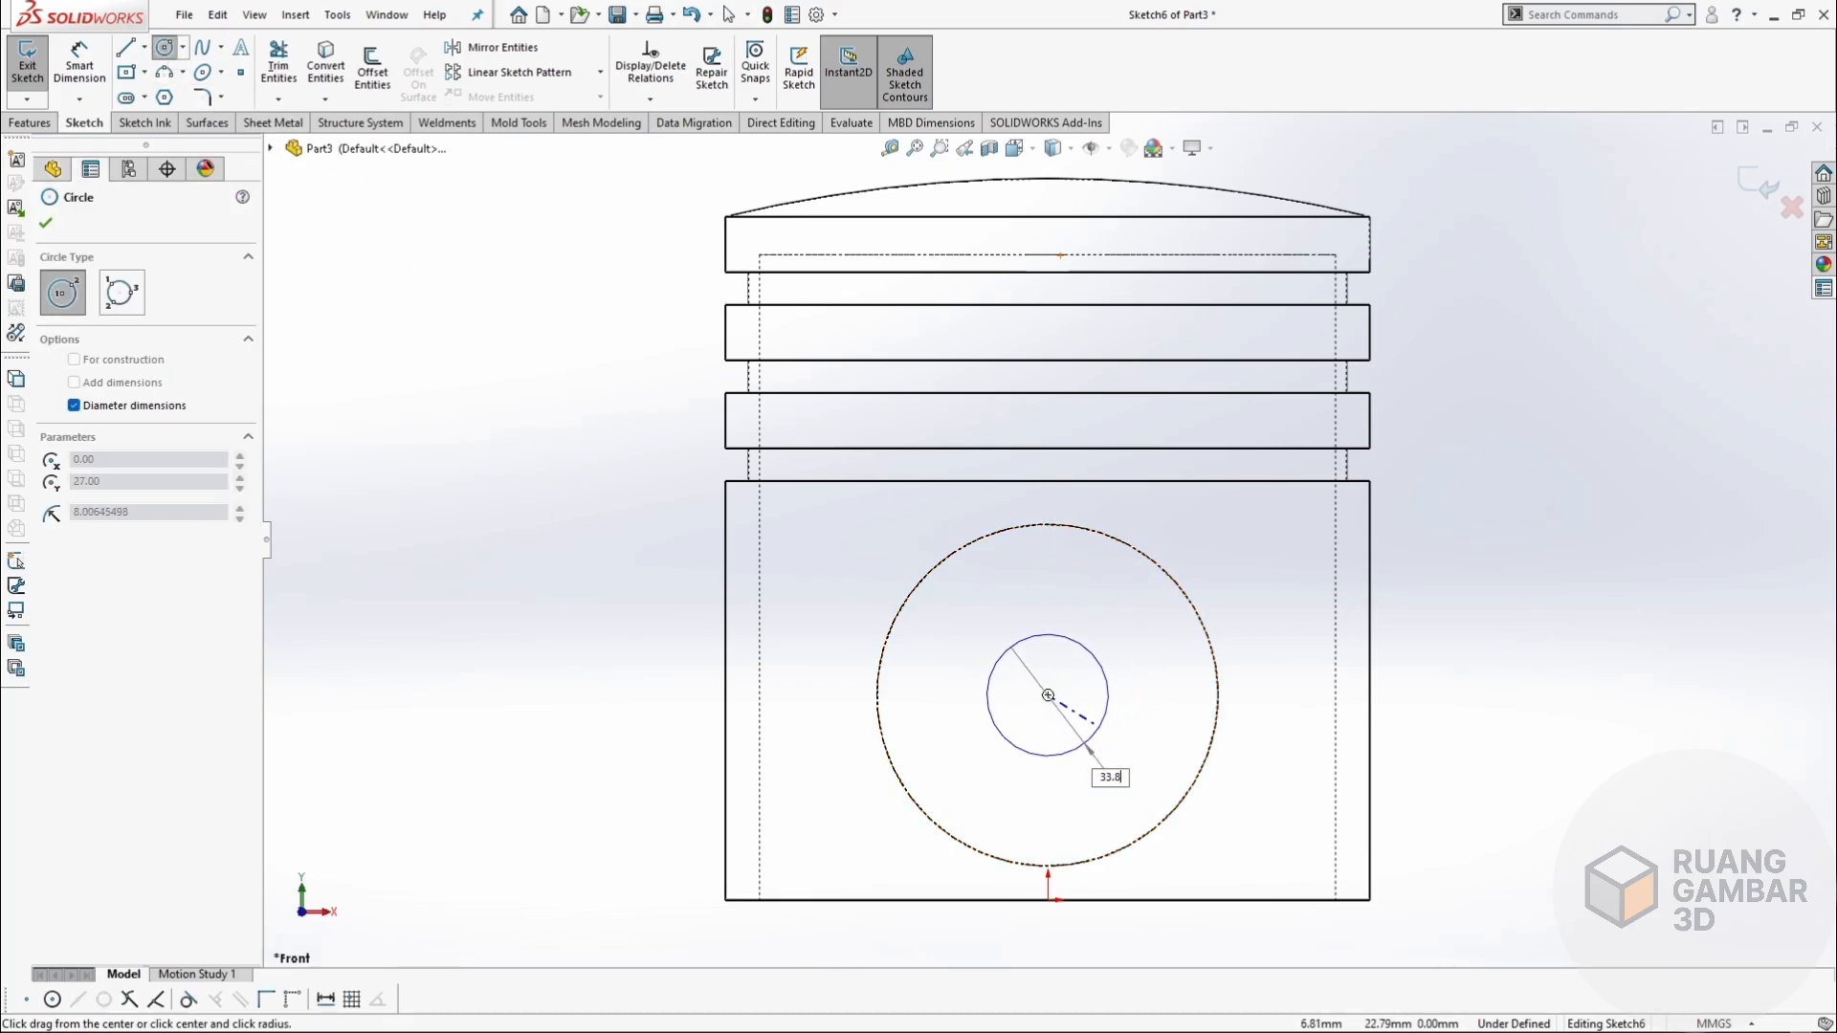
key(Return)
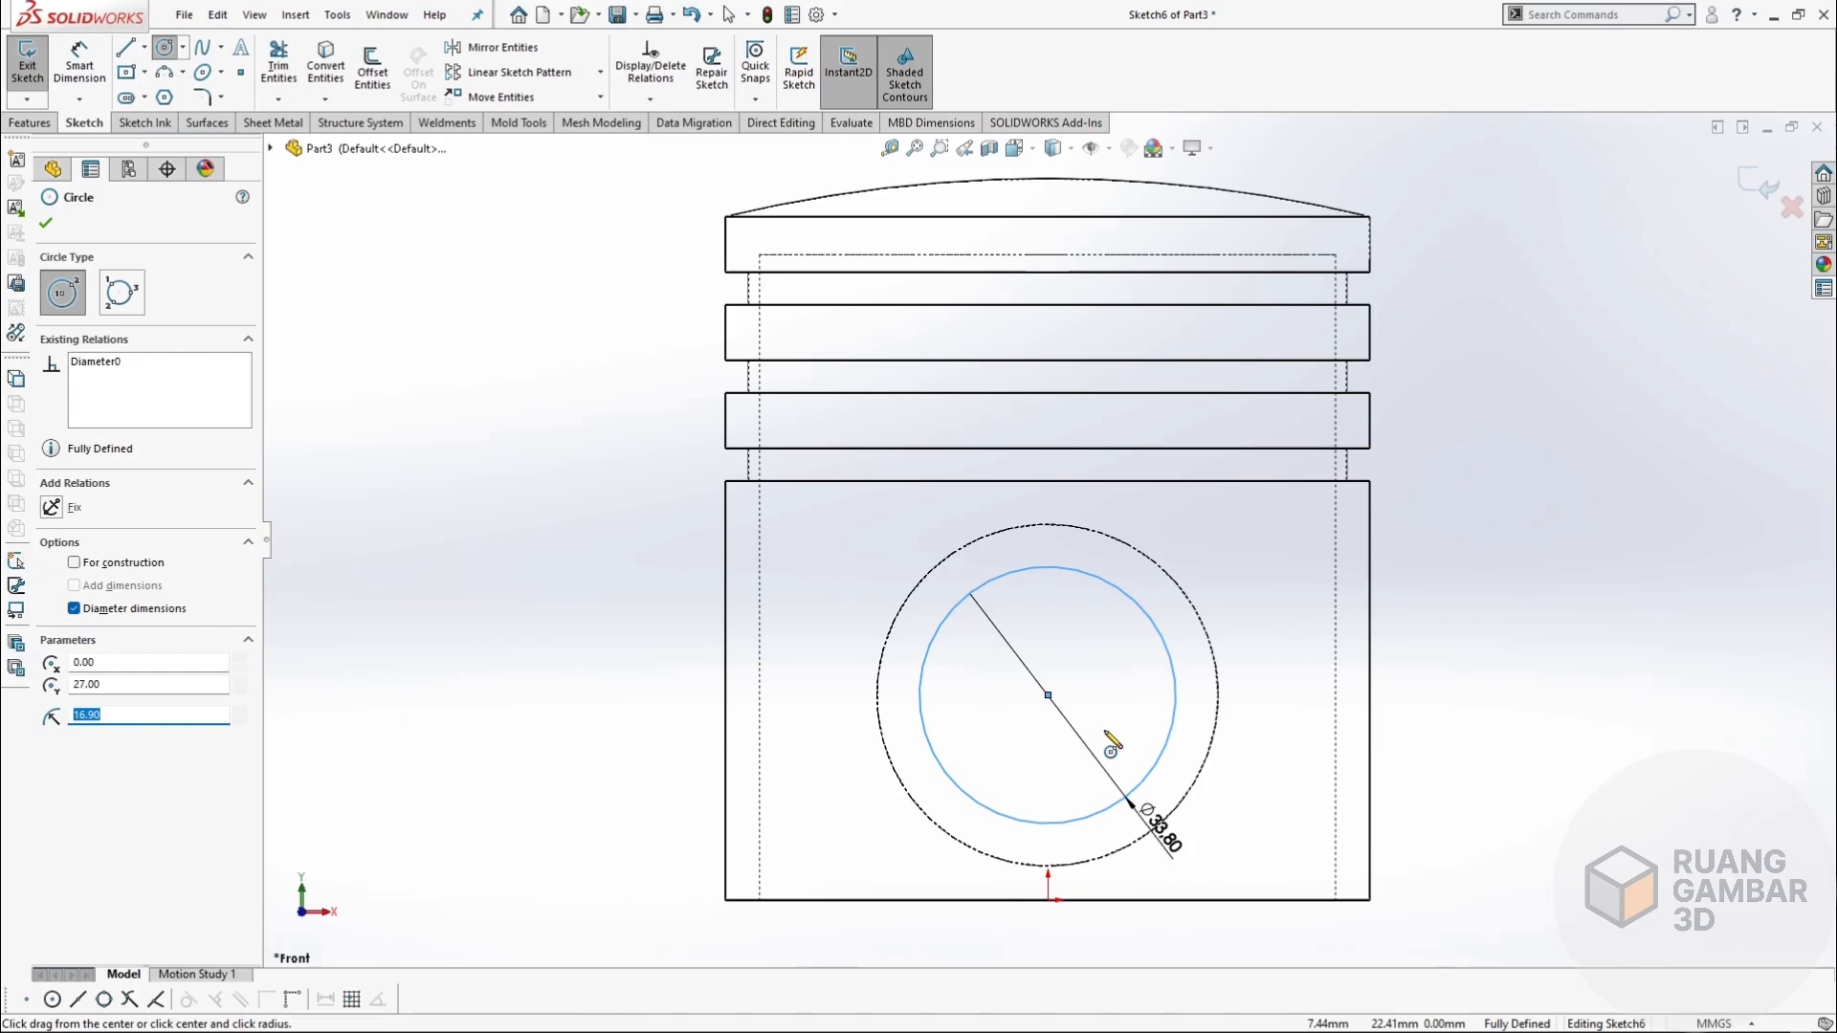
key(Escape)
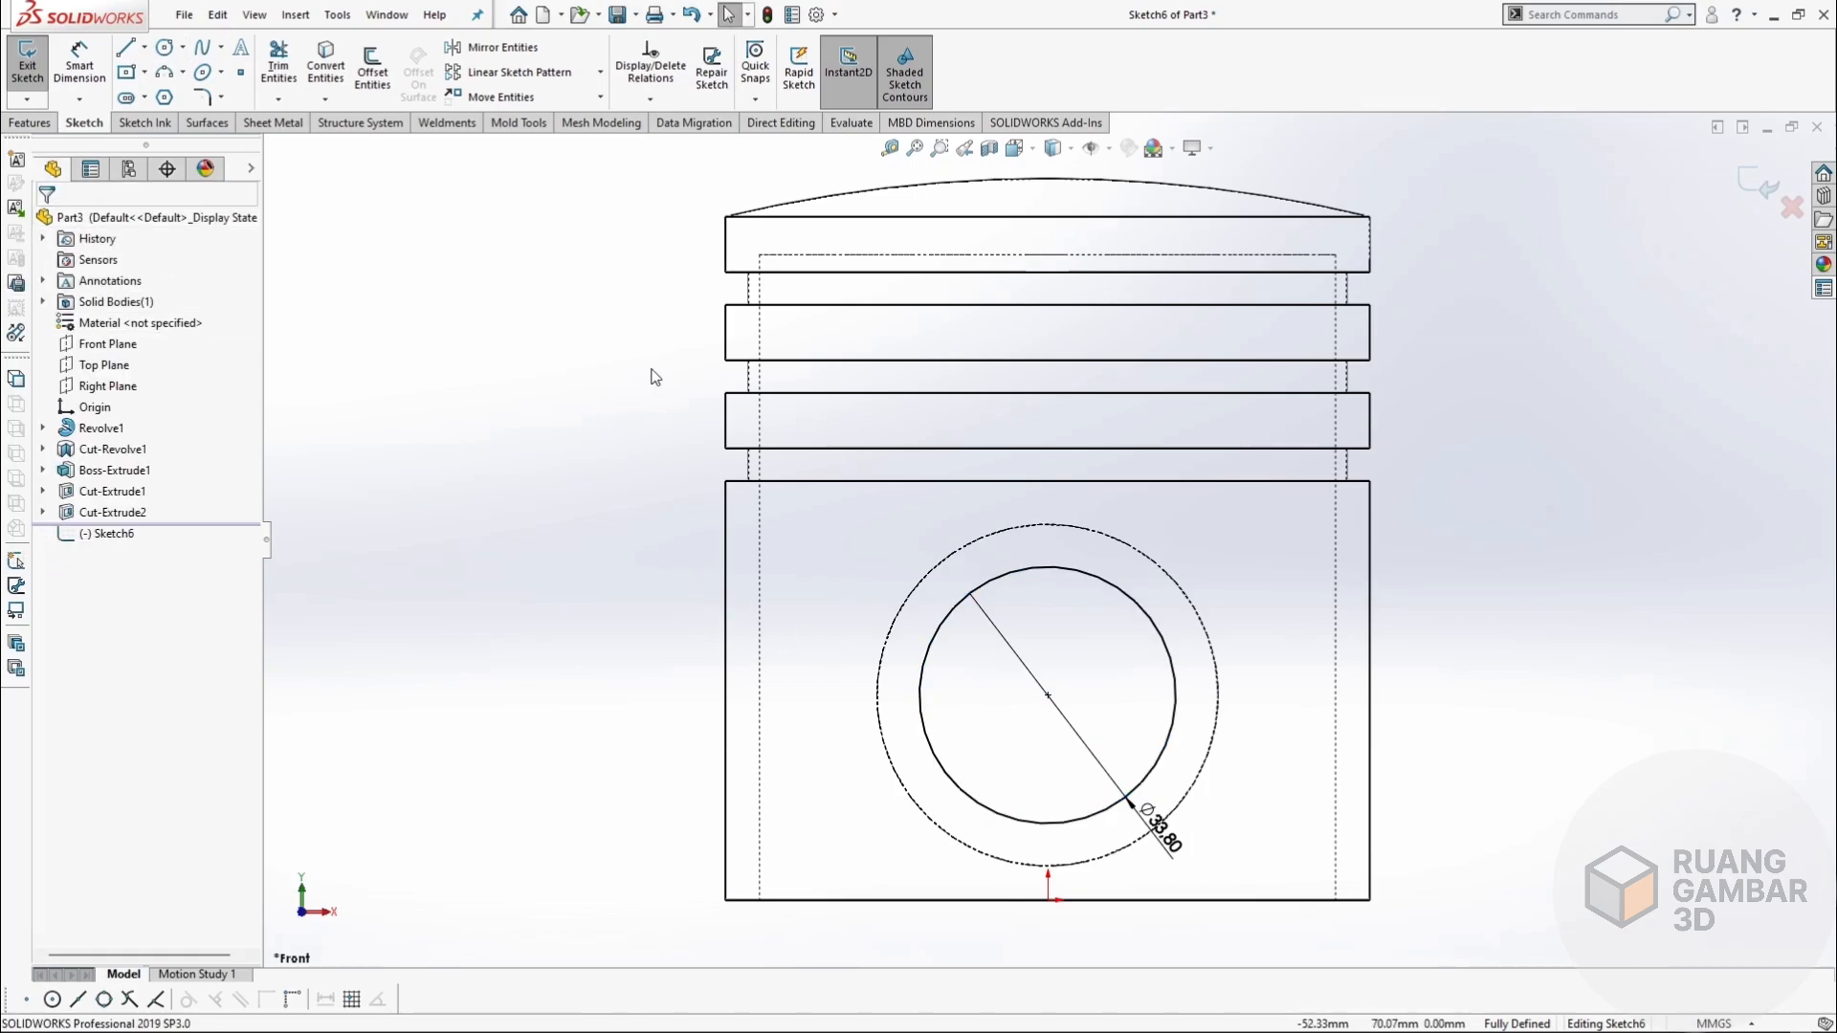
Cut the 33.8 mm circle Through All - Both to form the pin hole, and return to a shaded isometric view.
click(29, 122)
click(302, 87)
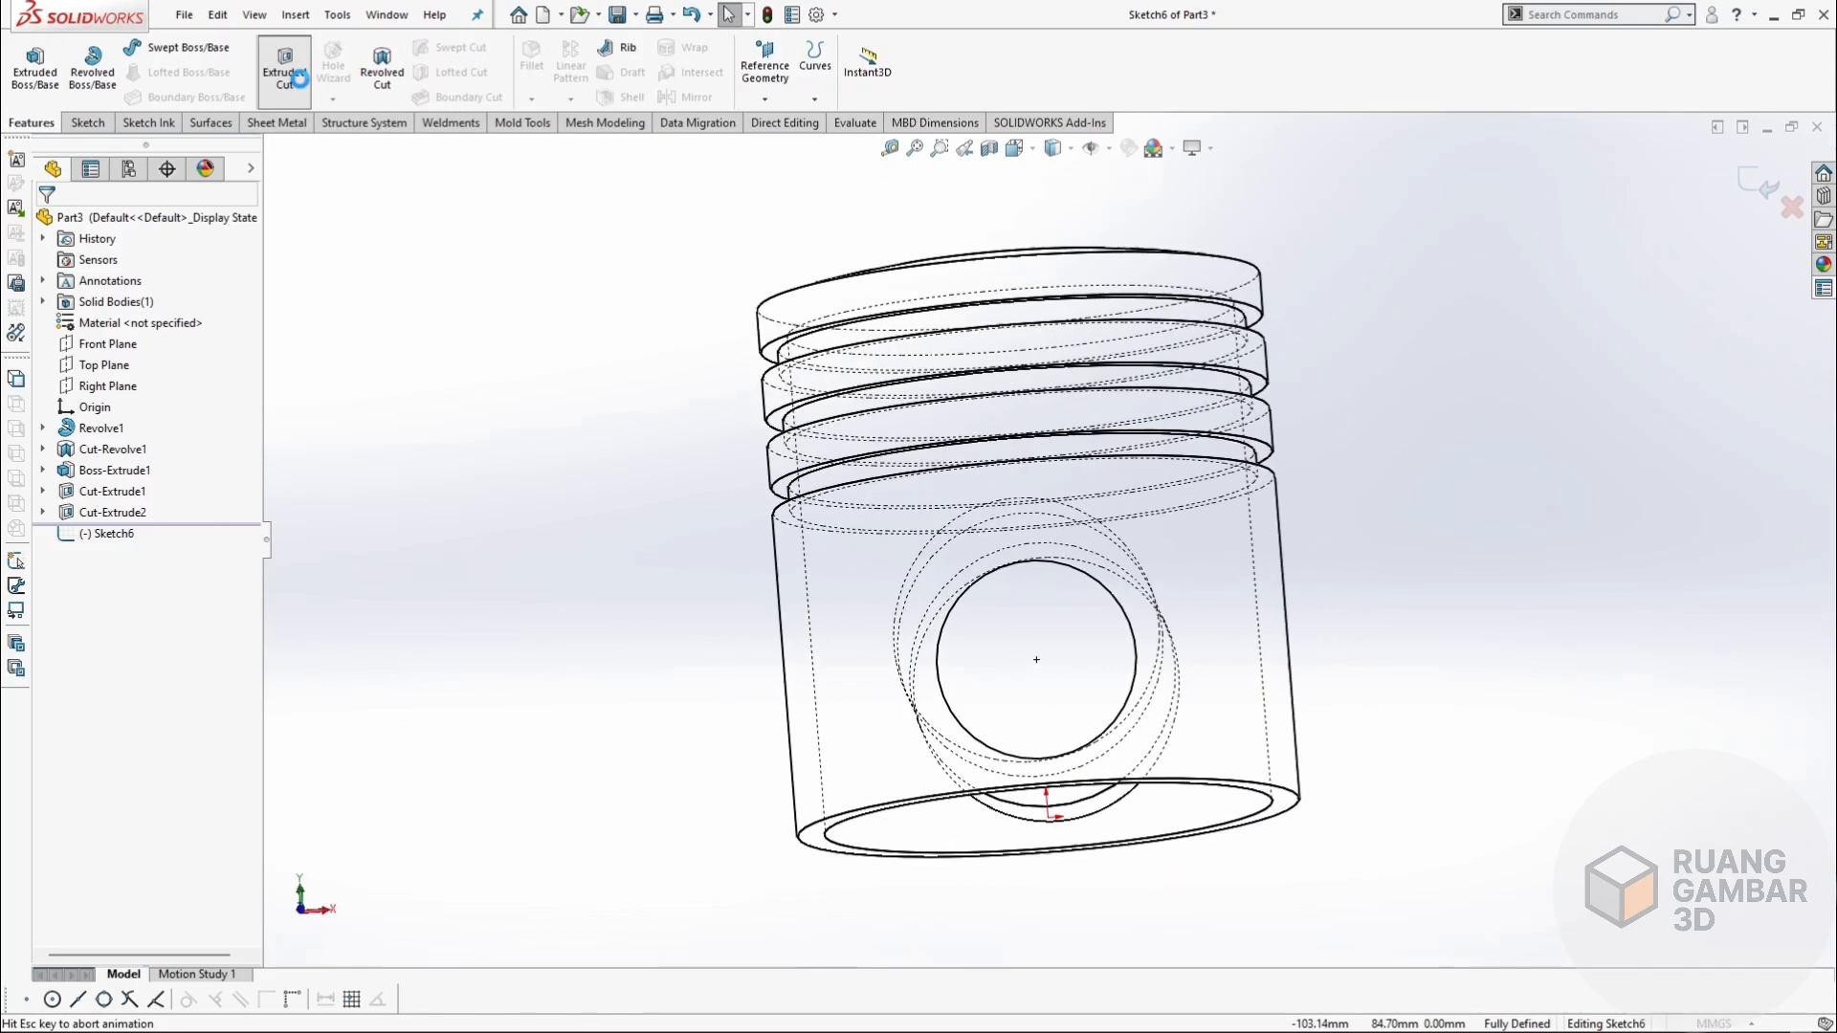
click(193, 336)
click(189, 387)
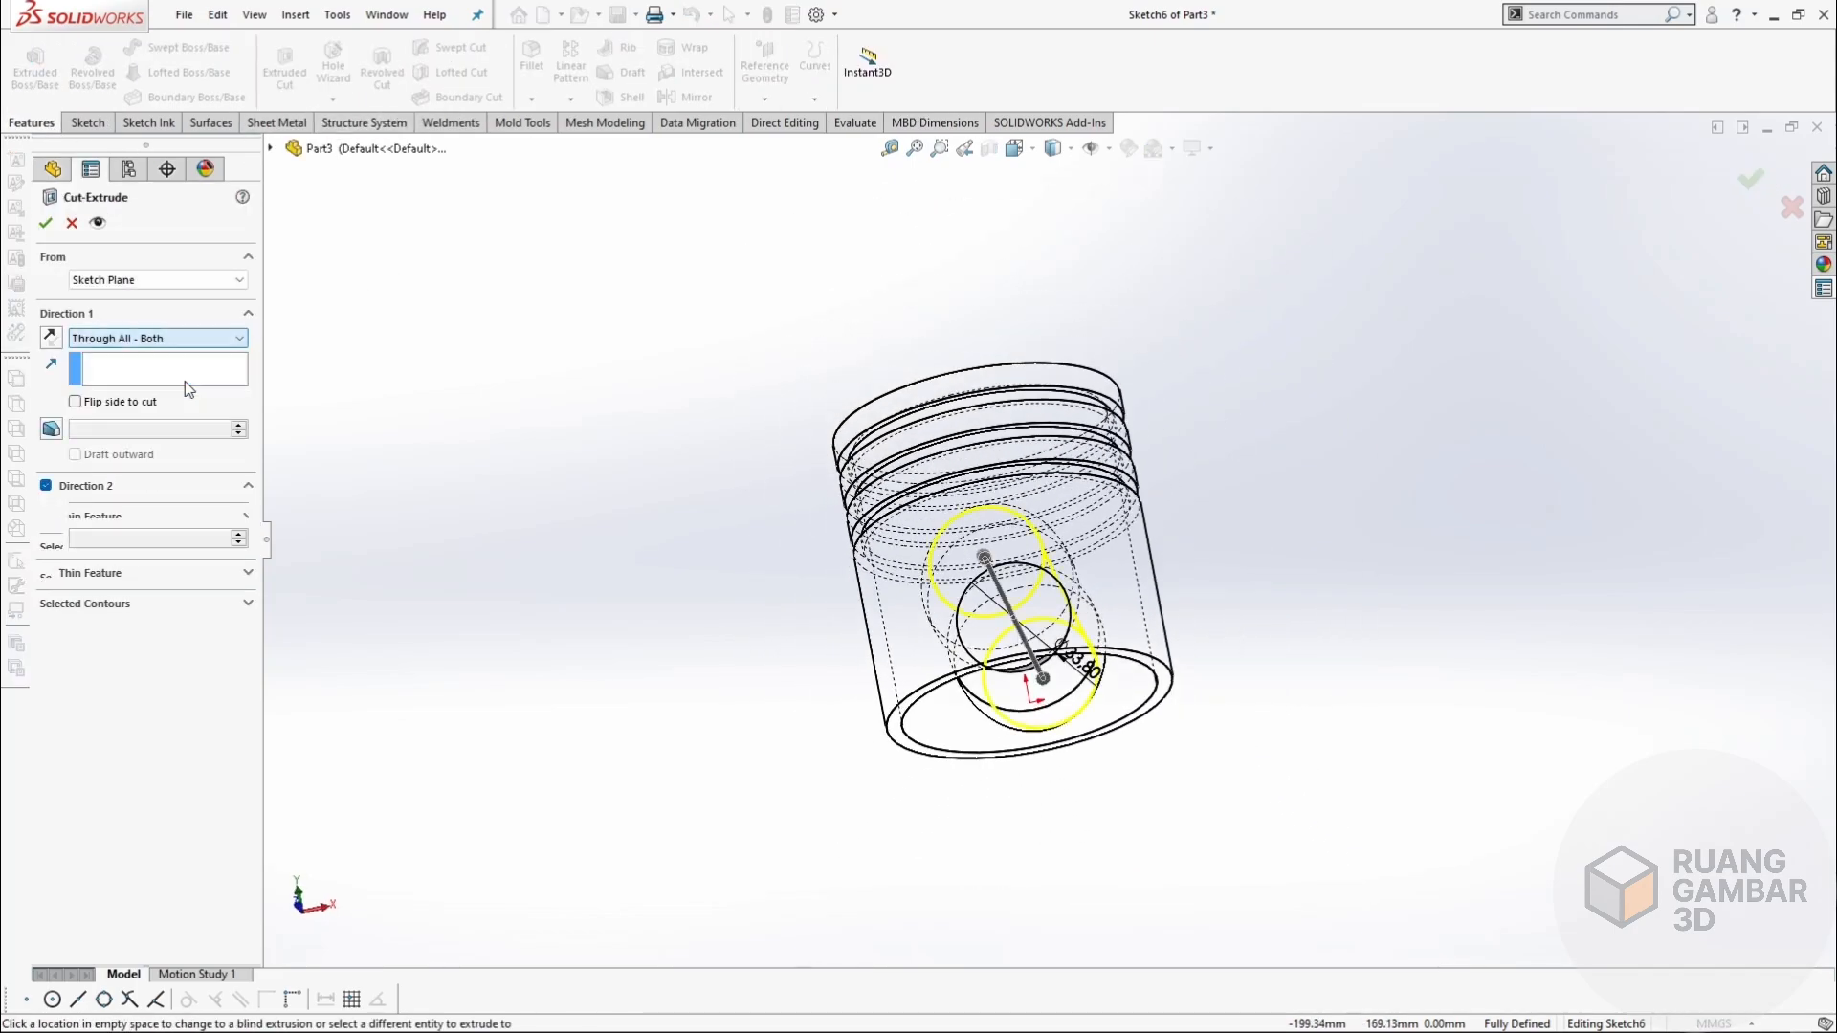
middle_drag(430, 460, 501, 541)
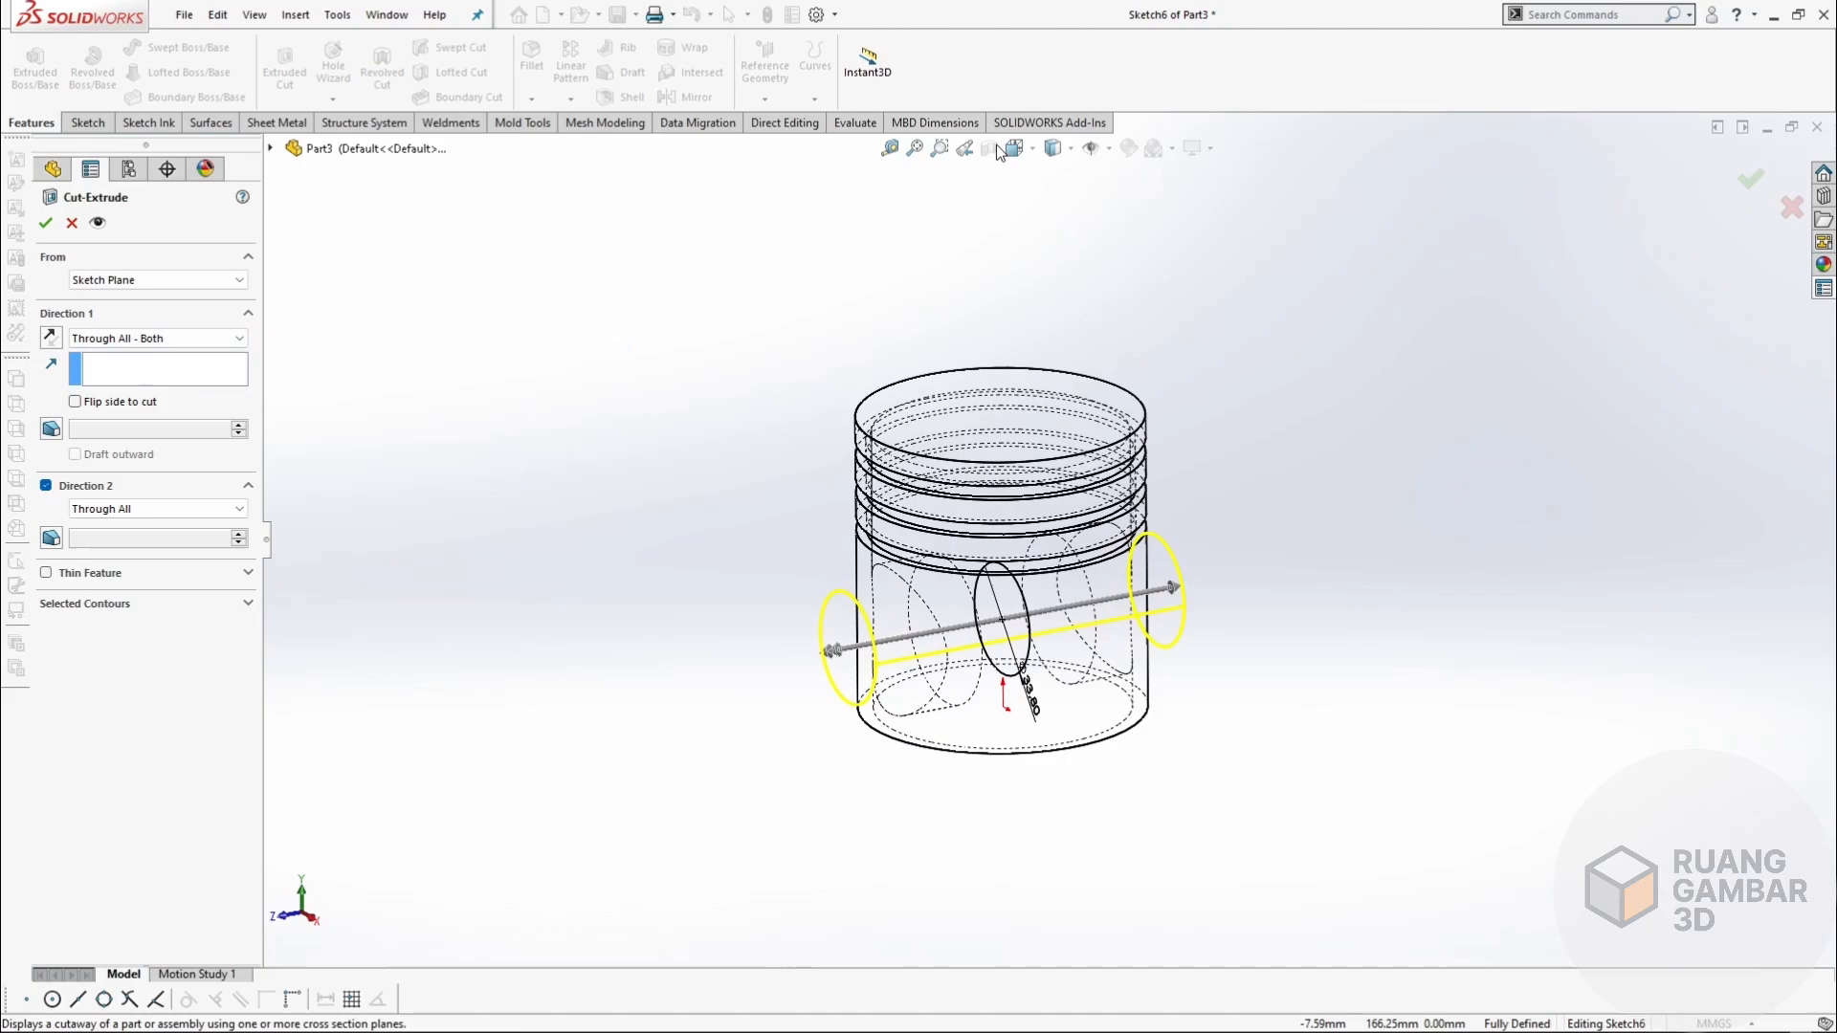
click(1054, 148)
click(1054, 175)
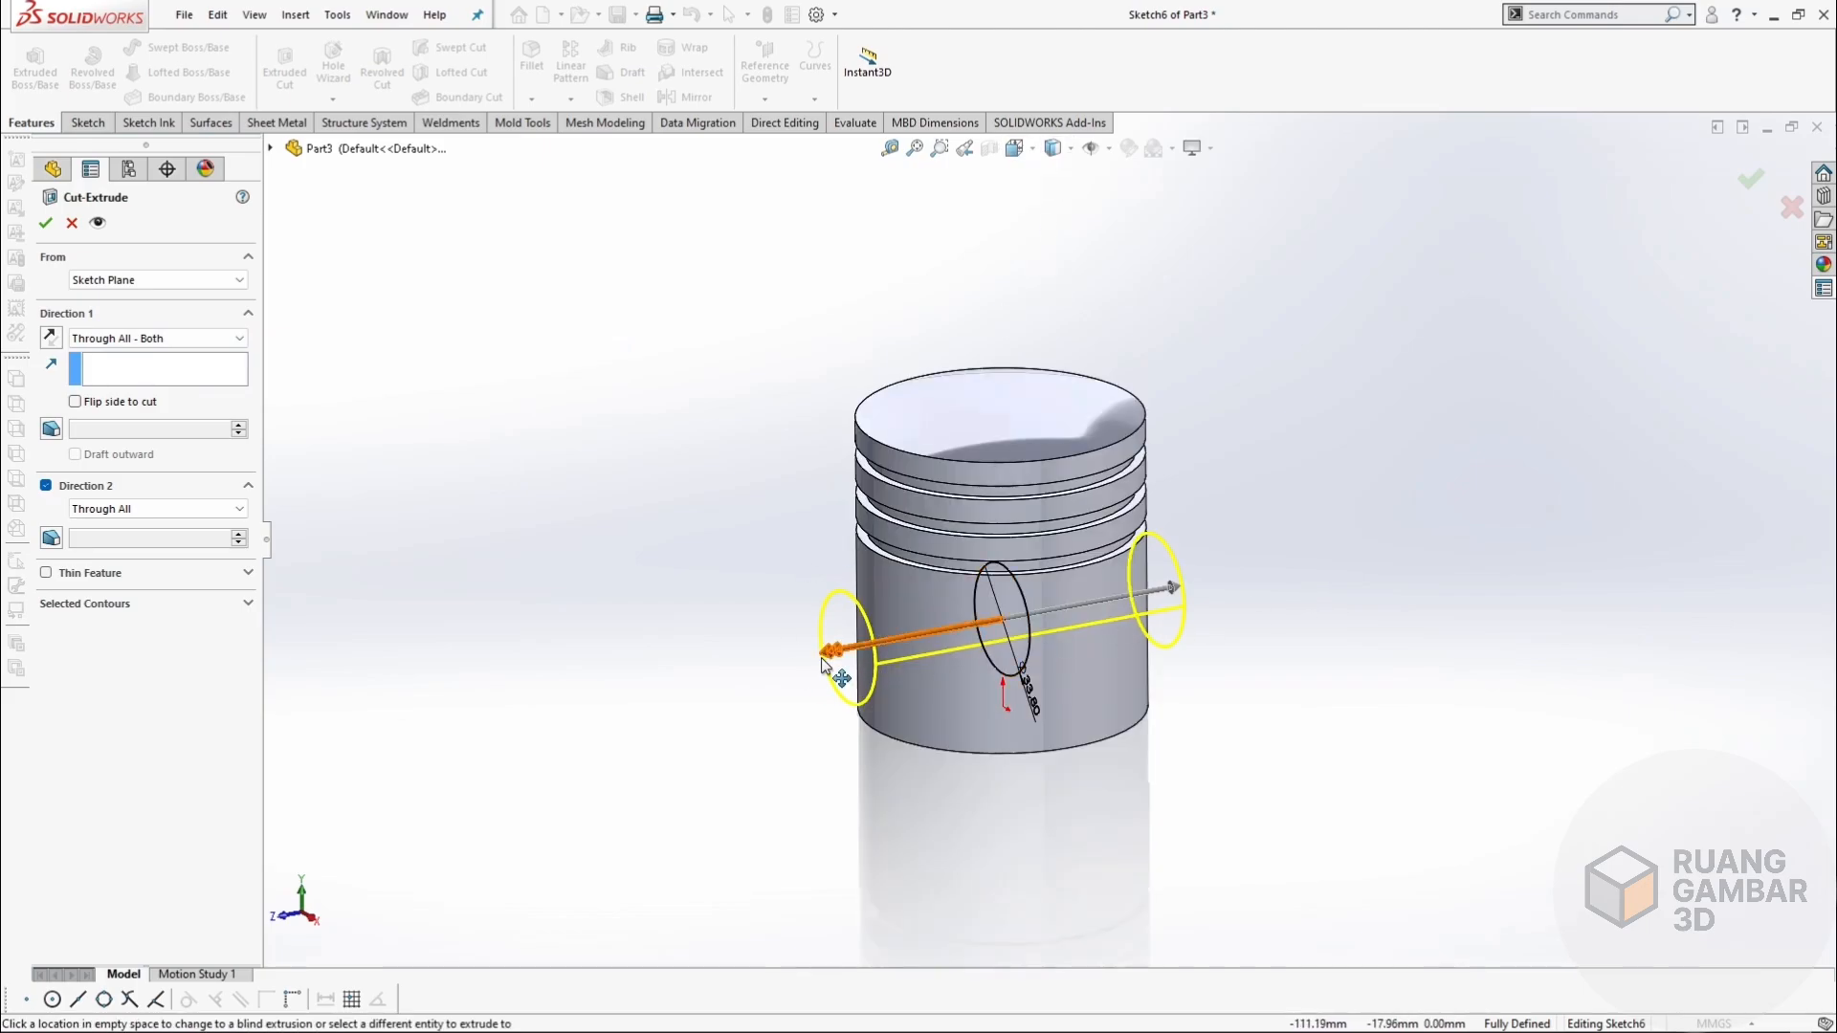
key(Return)
middle_drag(1017, 649, 952, 643)
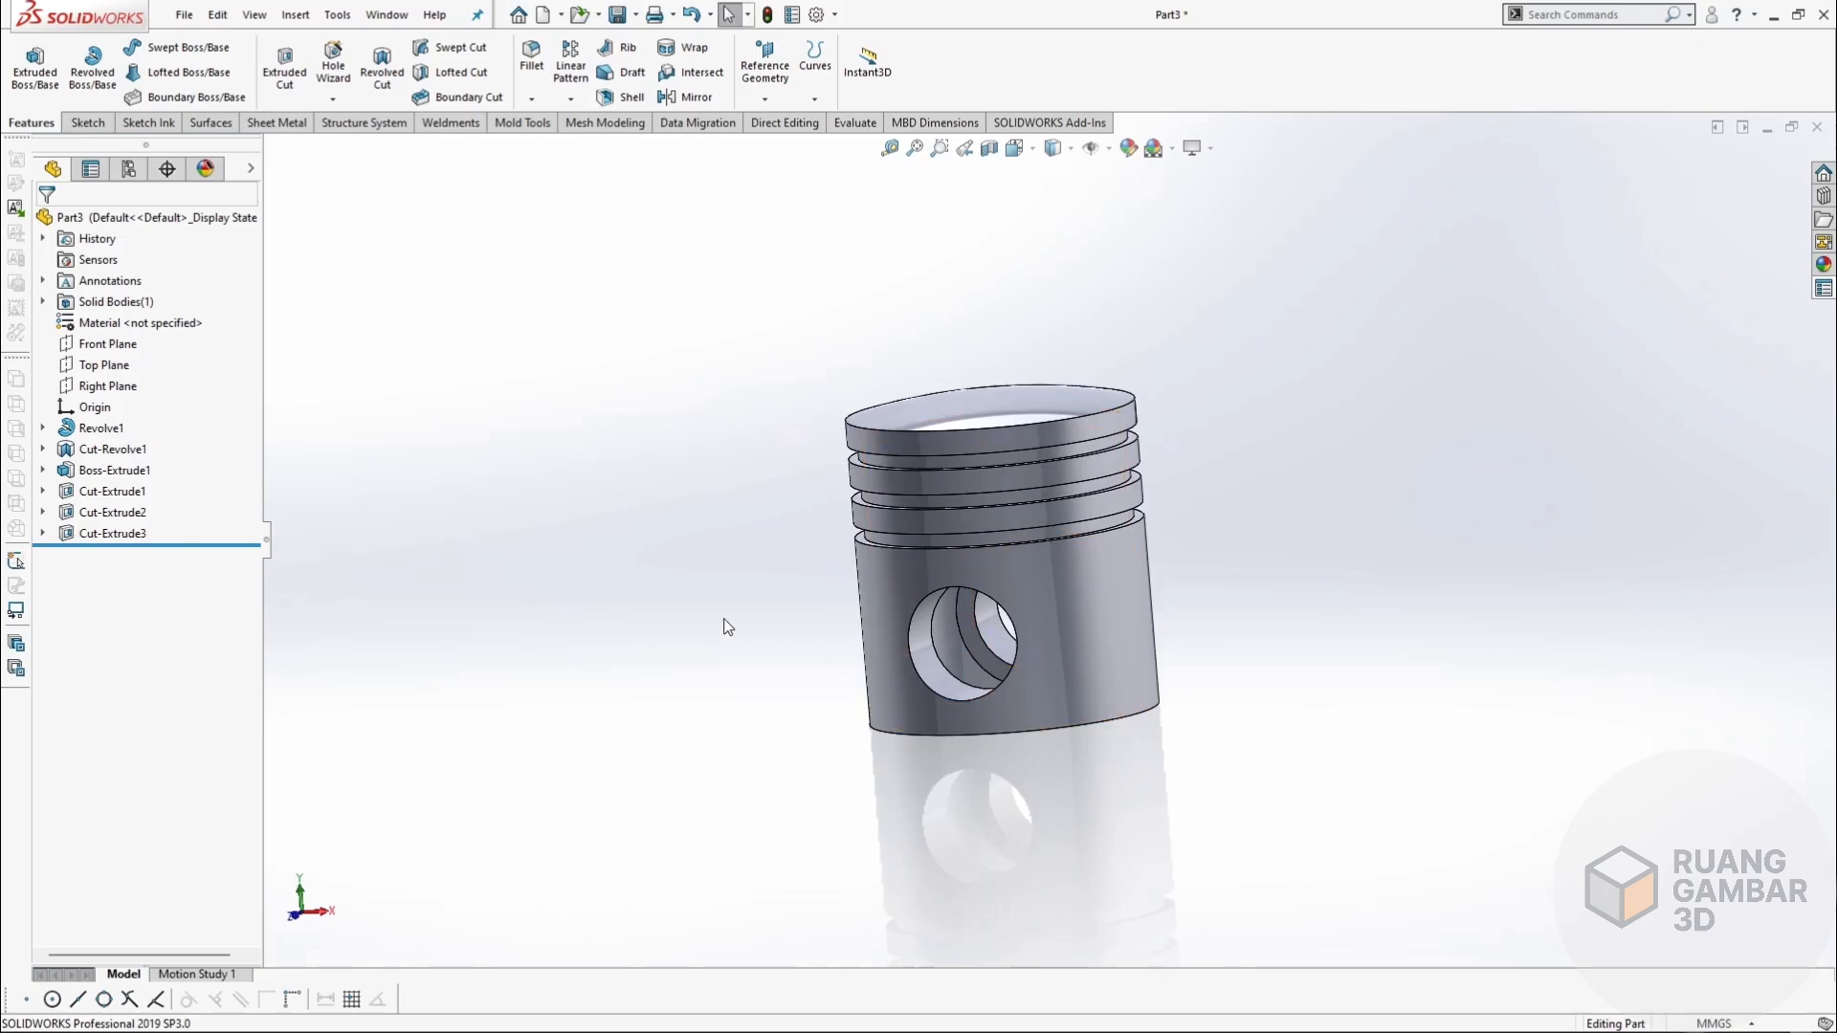
middle_drag(727, 623, 1334, 669)
click(1051, 151)
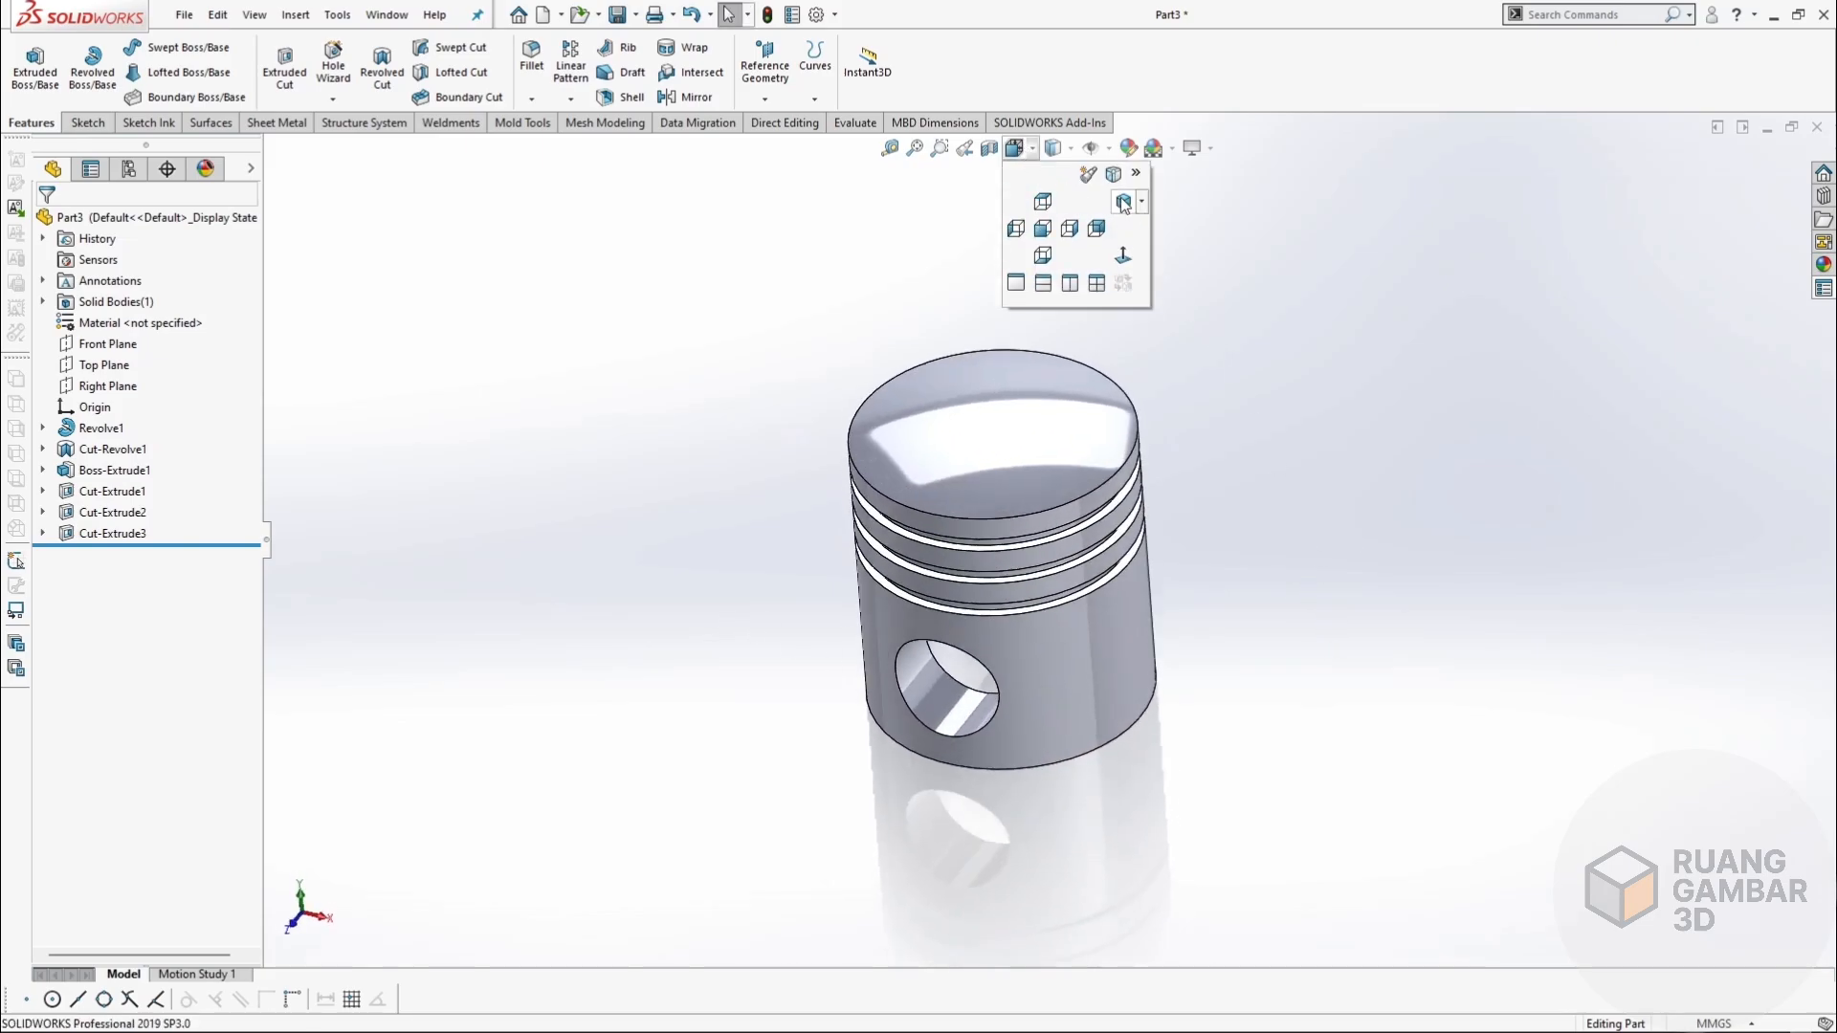
click(1121, 197)
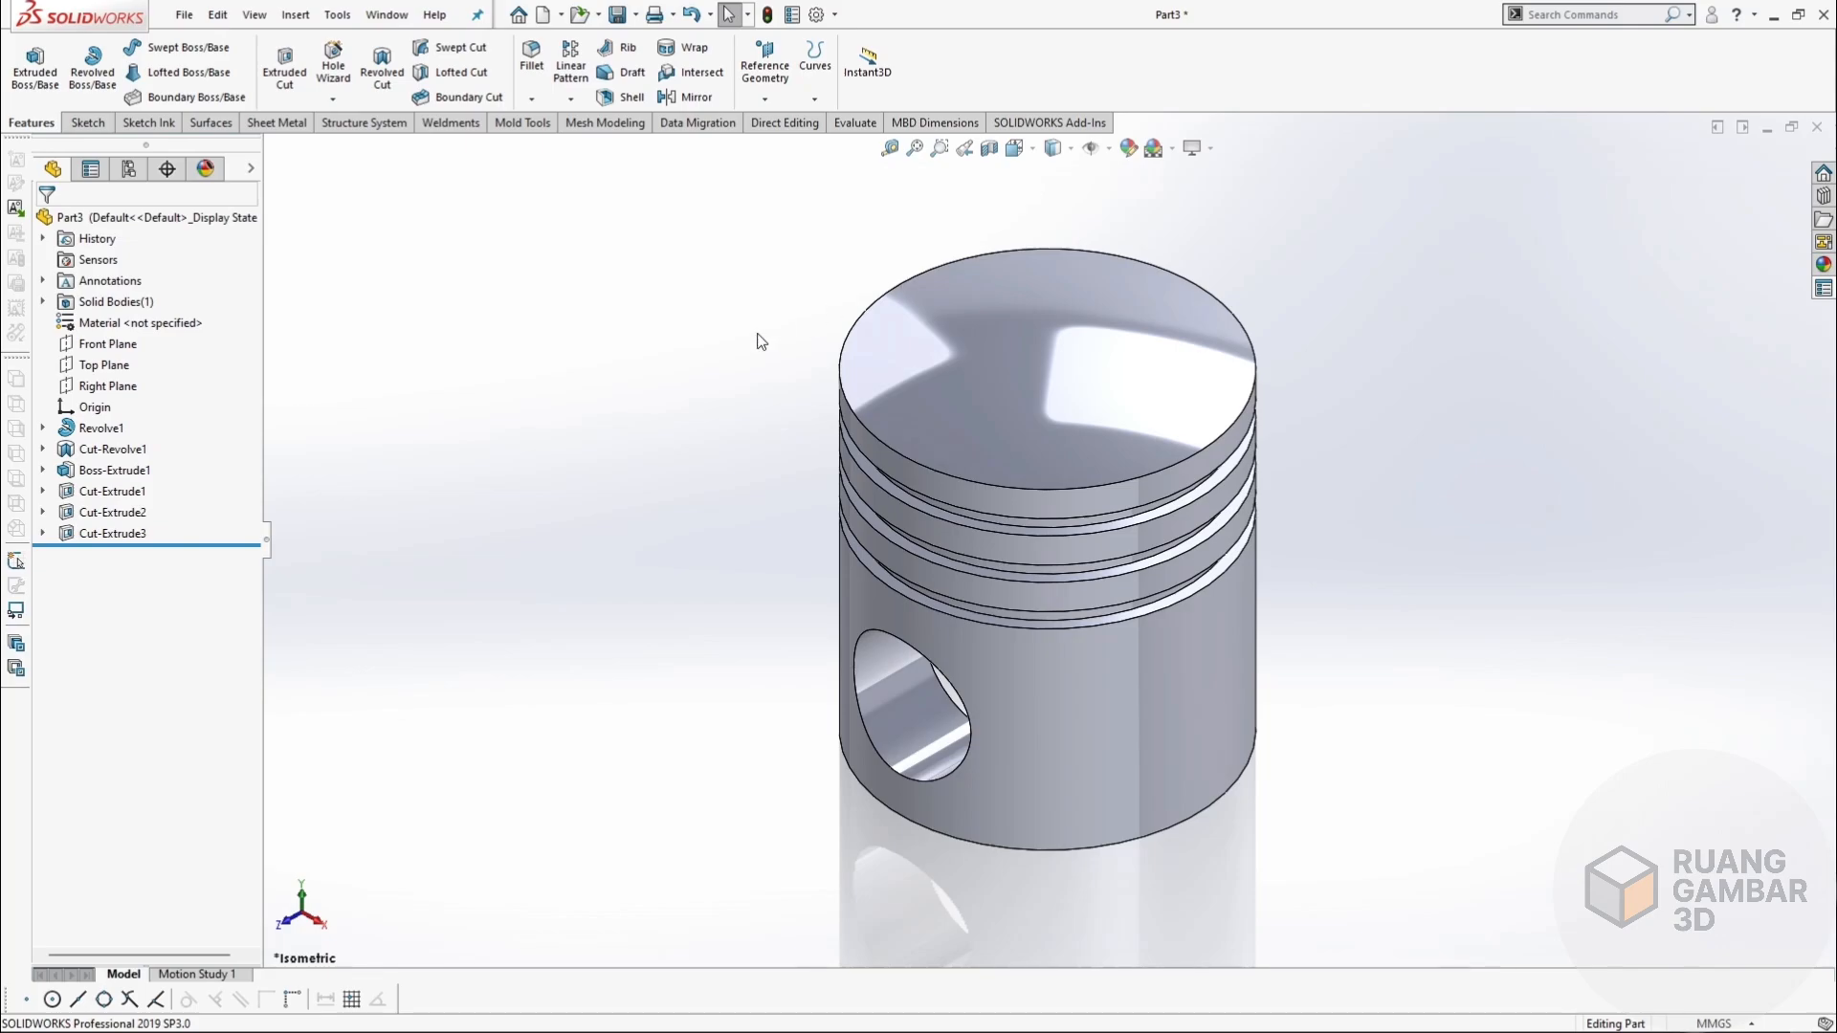
click(141, 382)
click(148, 360)
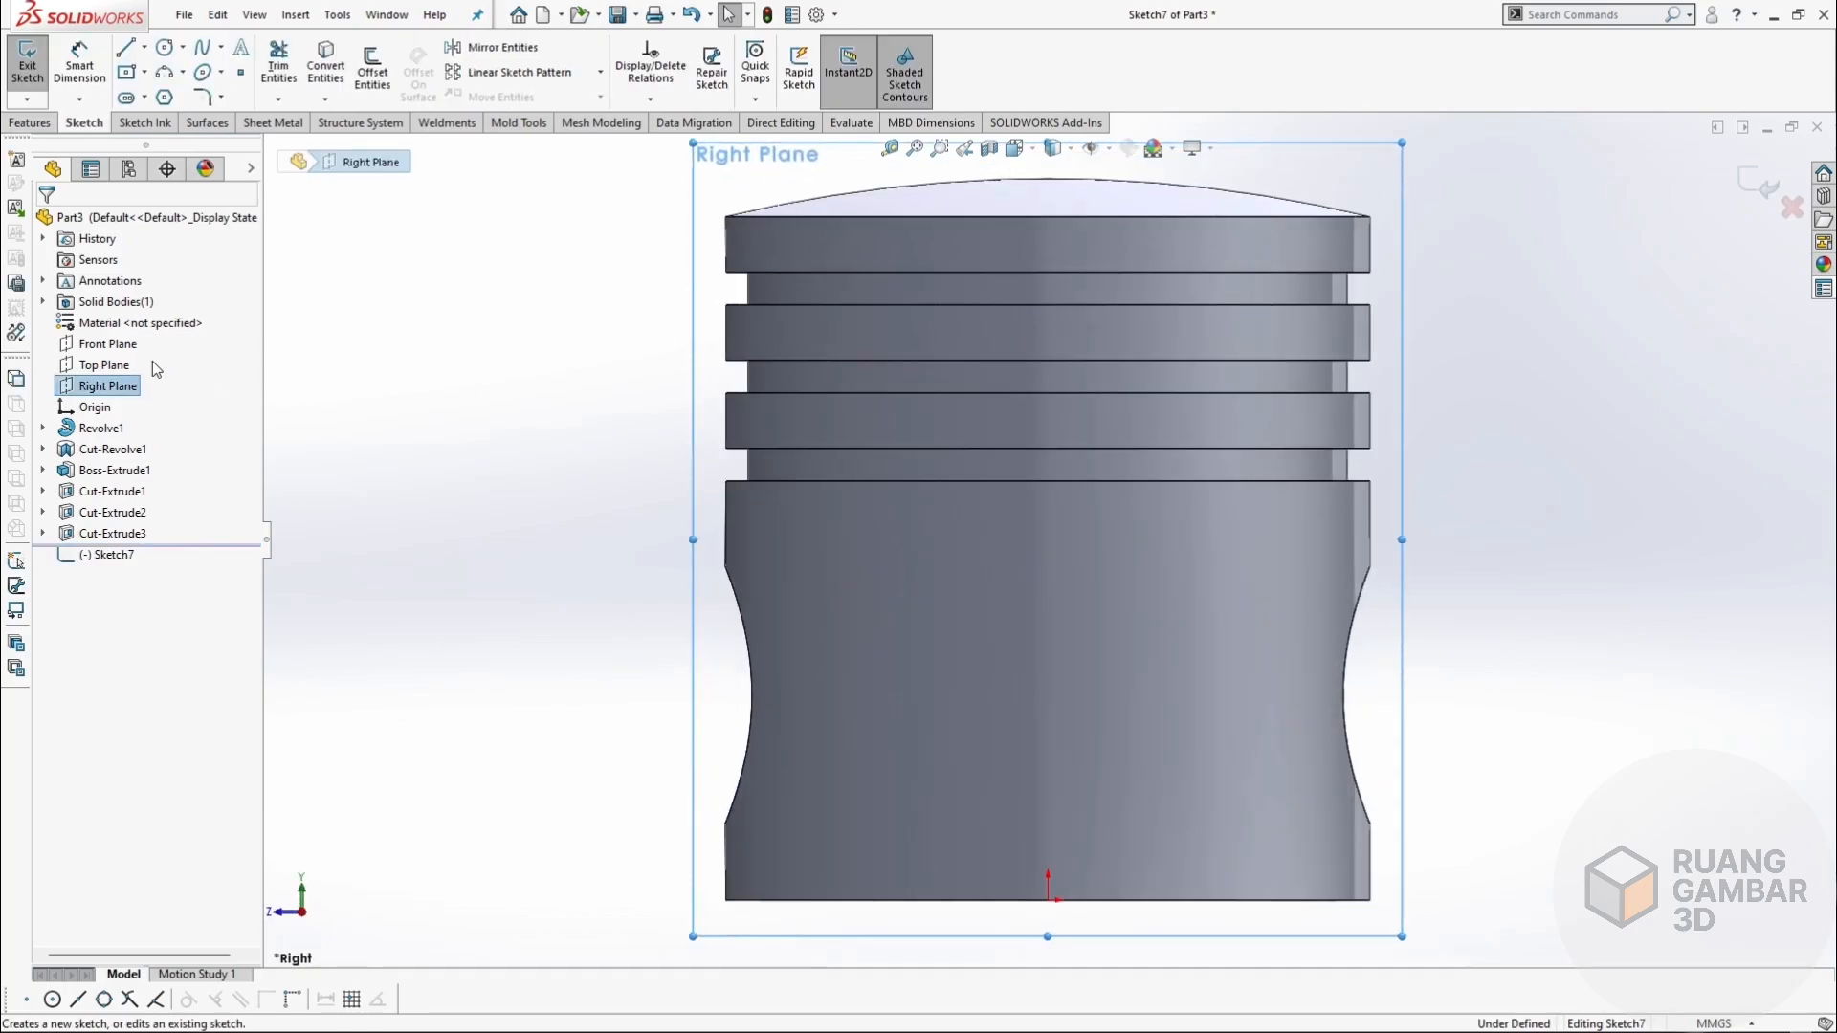
click(1756, 184)
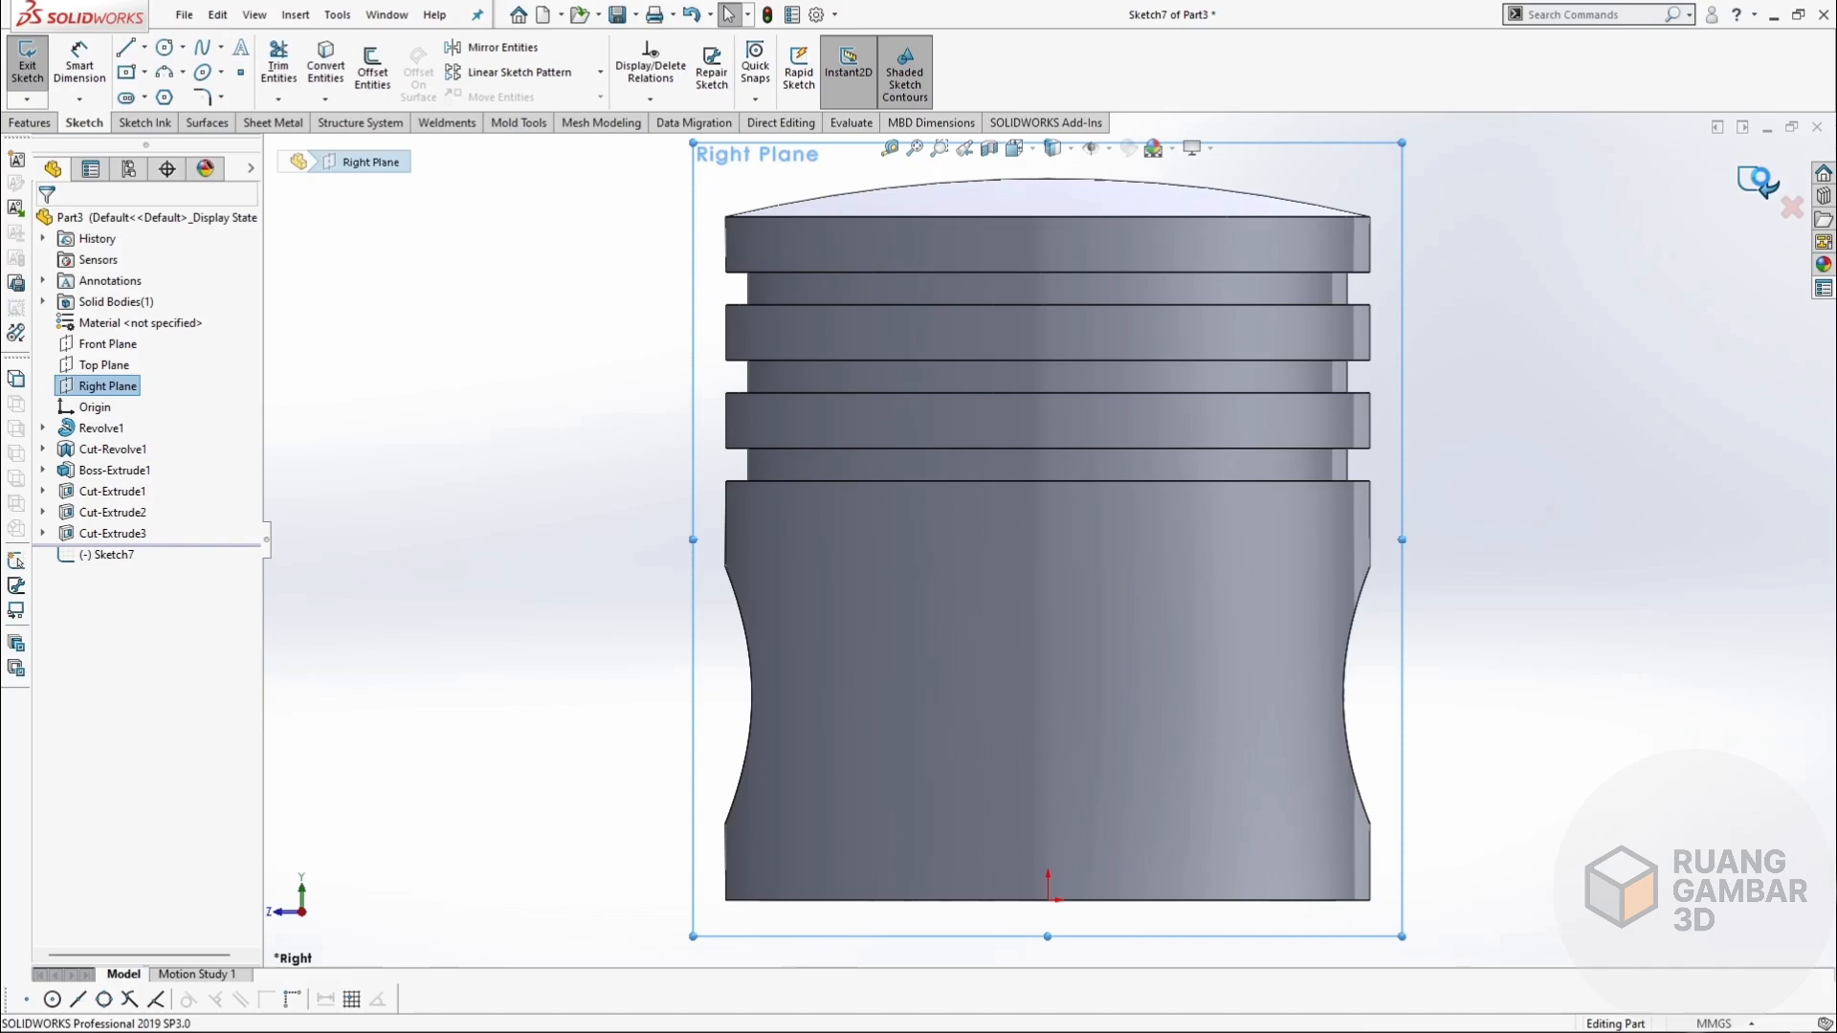
Create a reference plane offset 50 mm from the Right Plane, using a front view with hidden lines shown.
click(1018, 148)
click(1041, 233)
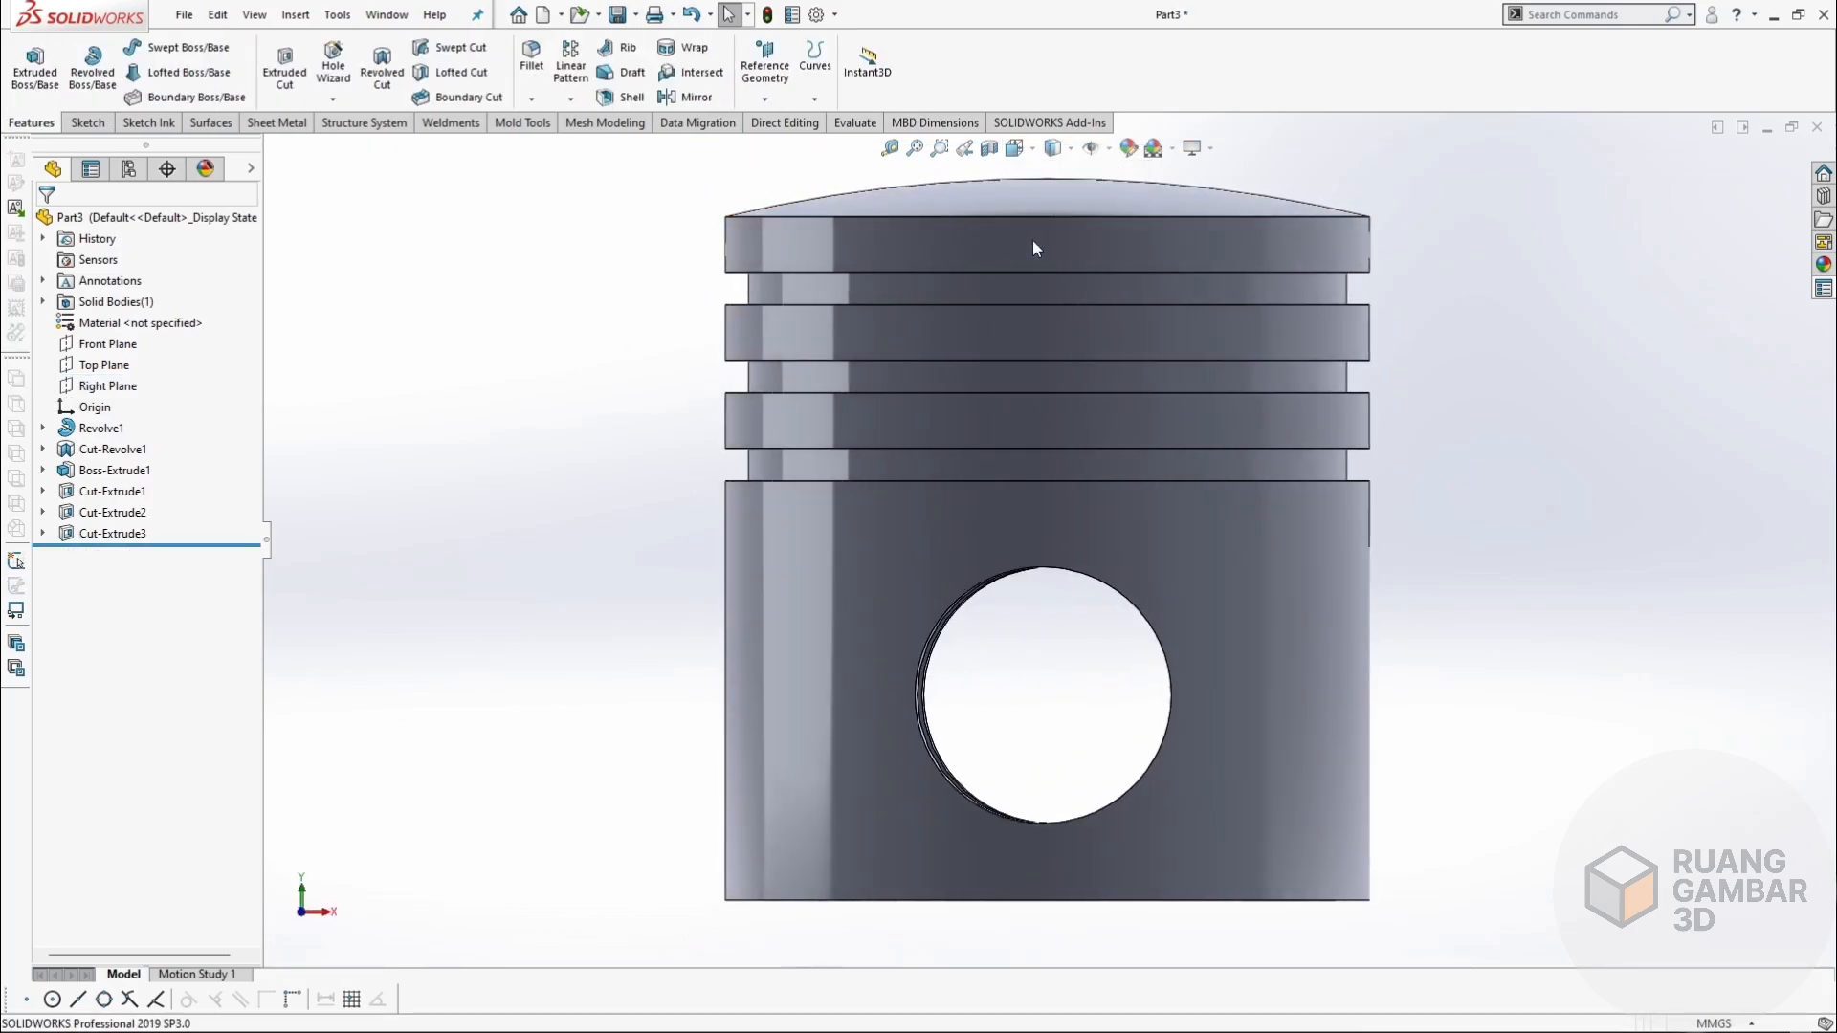
click(1064, 151)
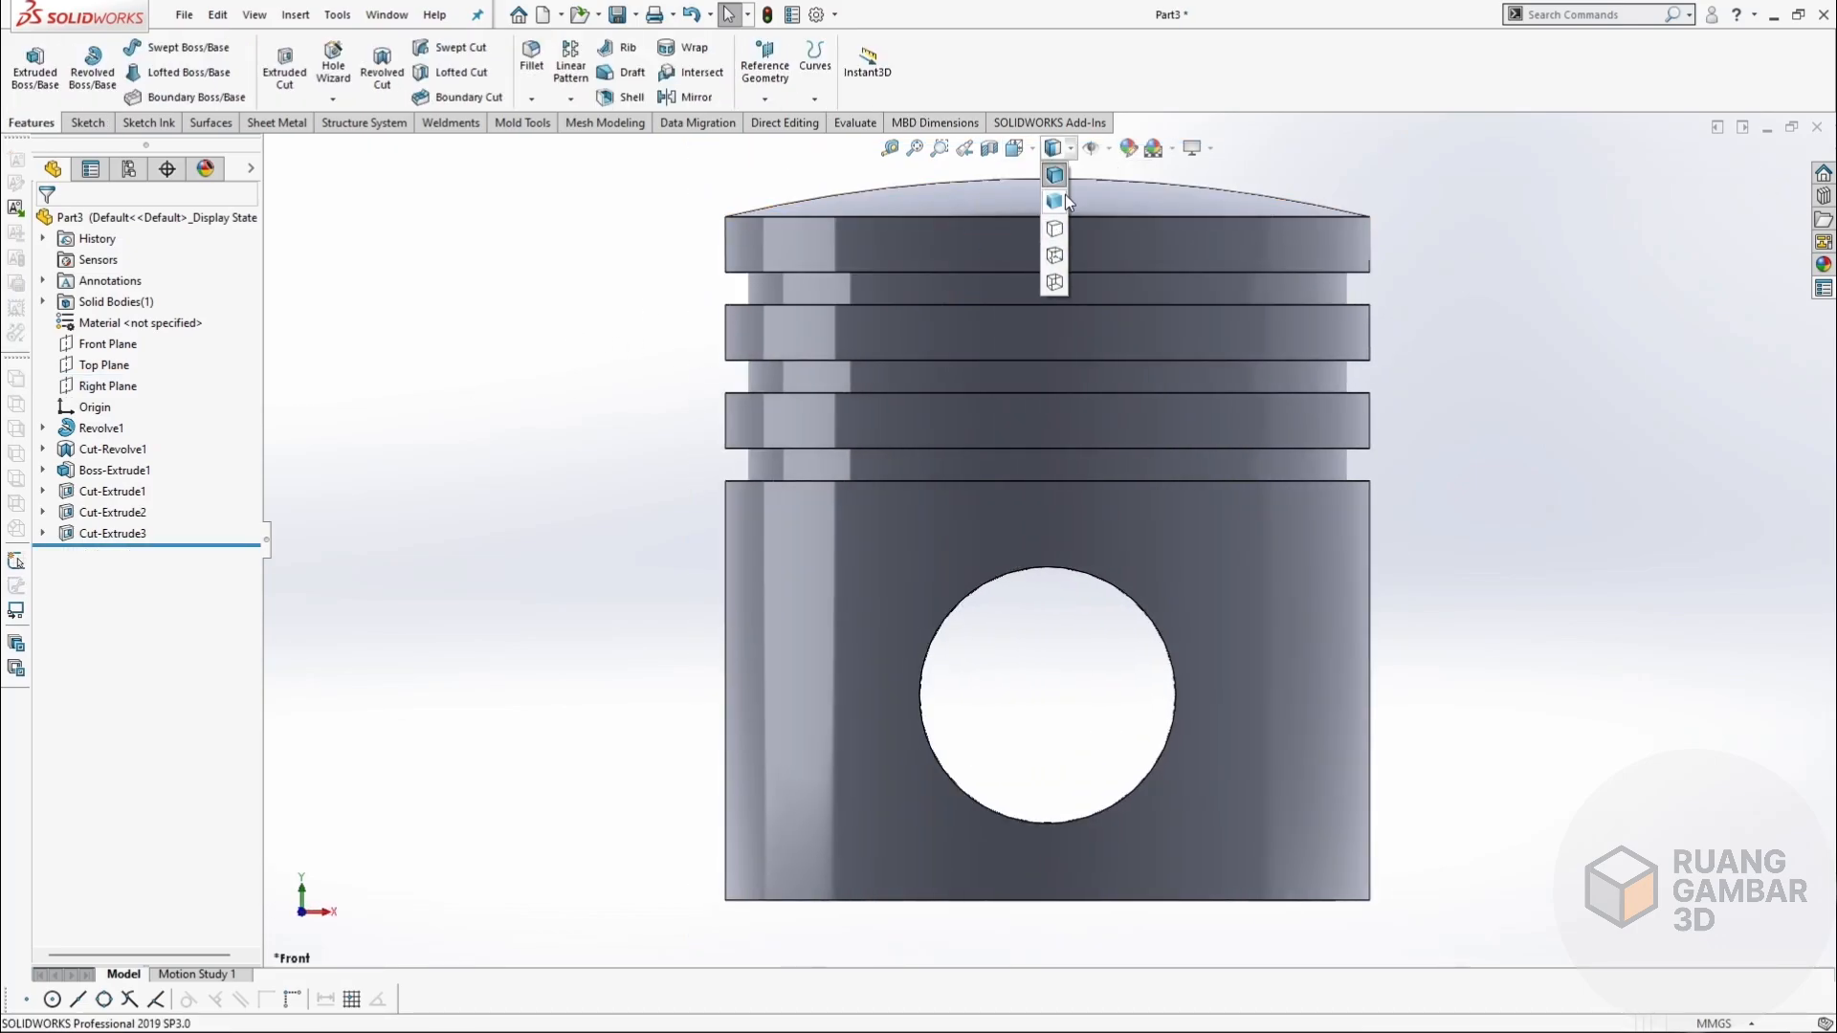
click(1055, 255)
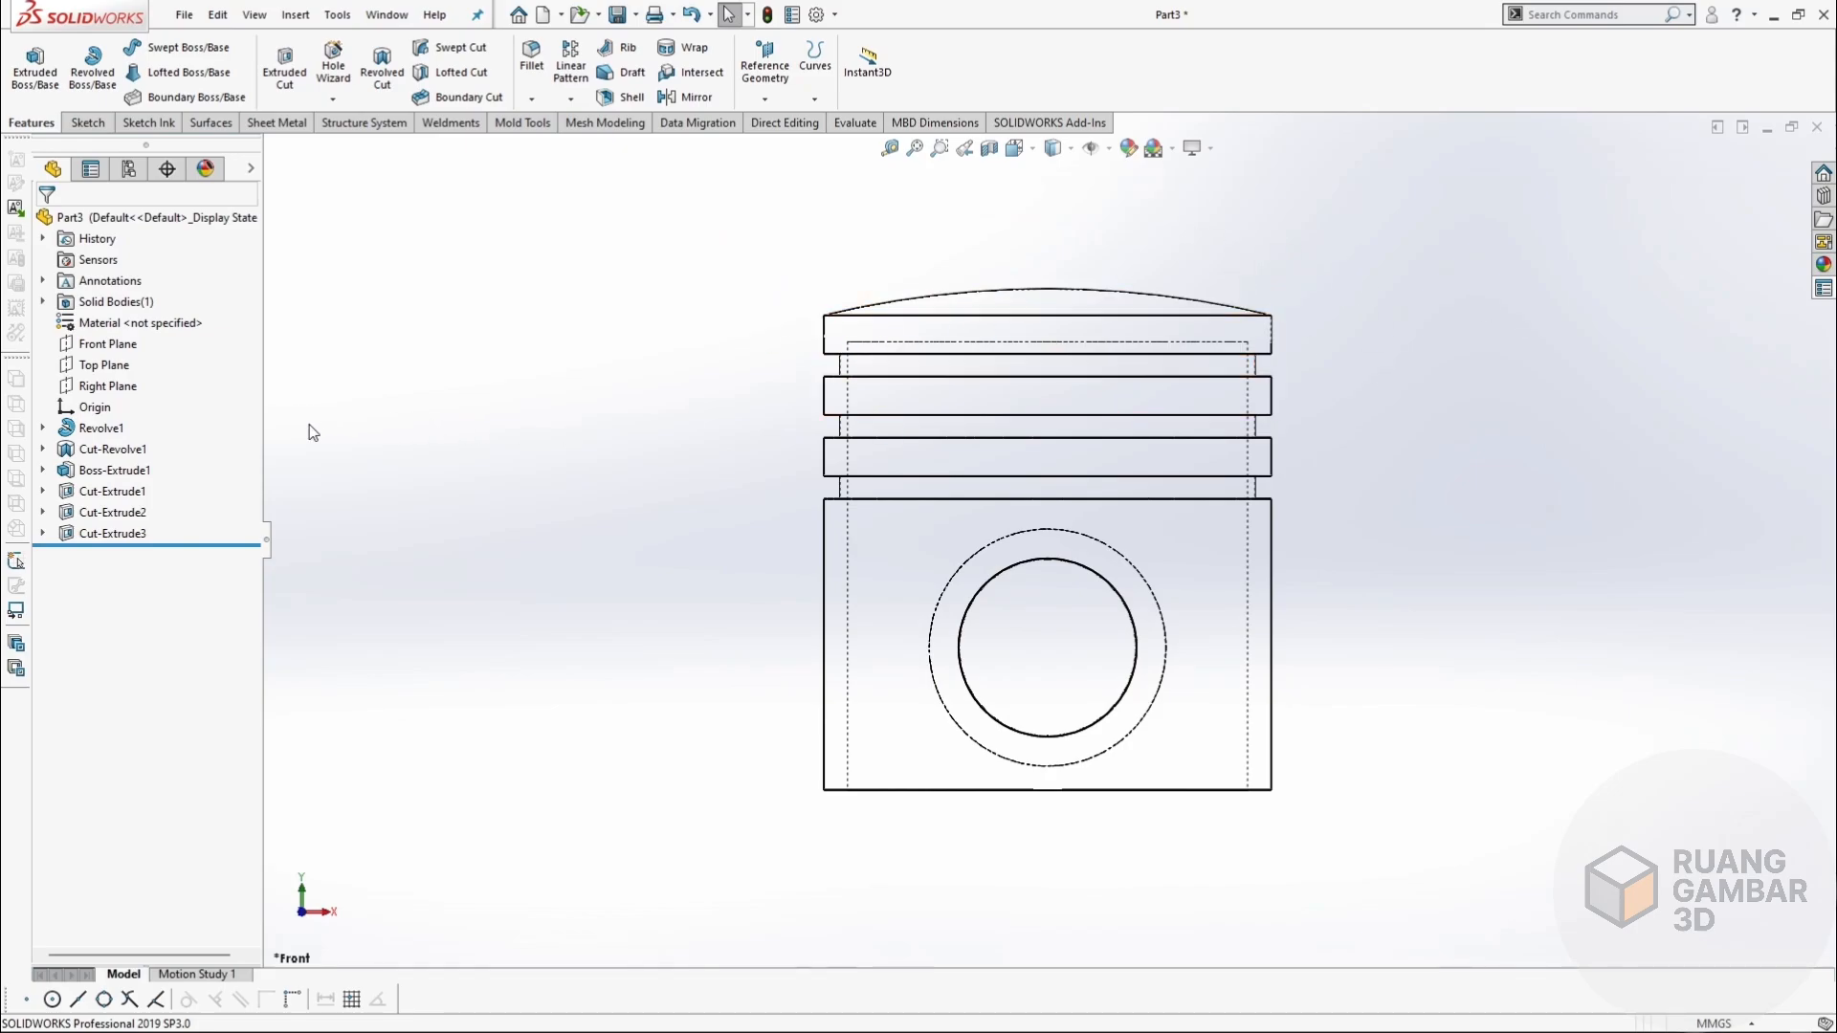
click(815, 98)
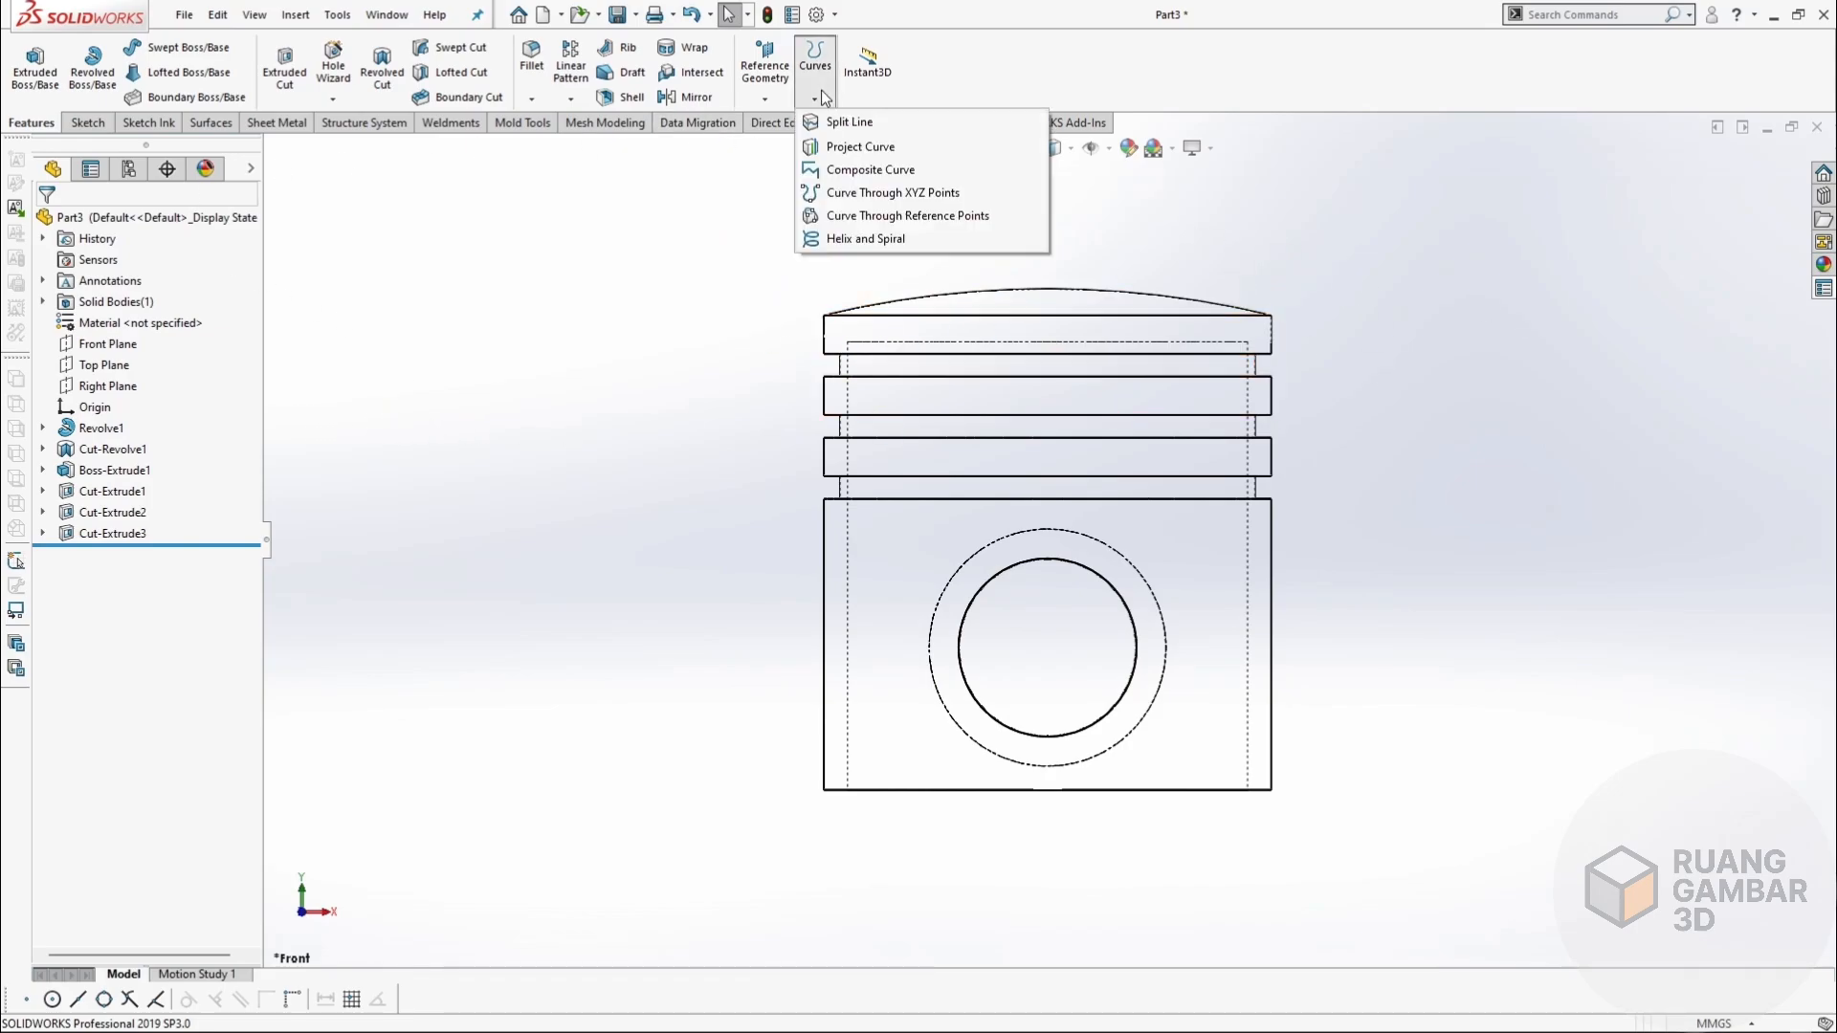
click(764, 98)
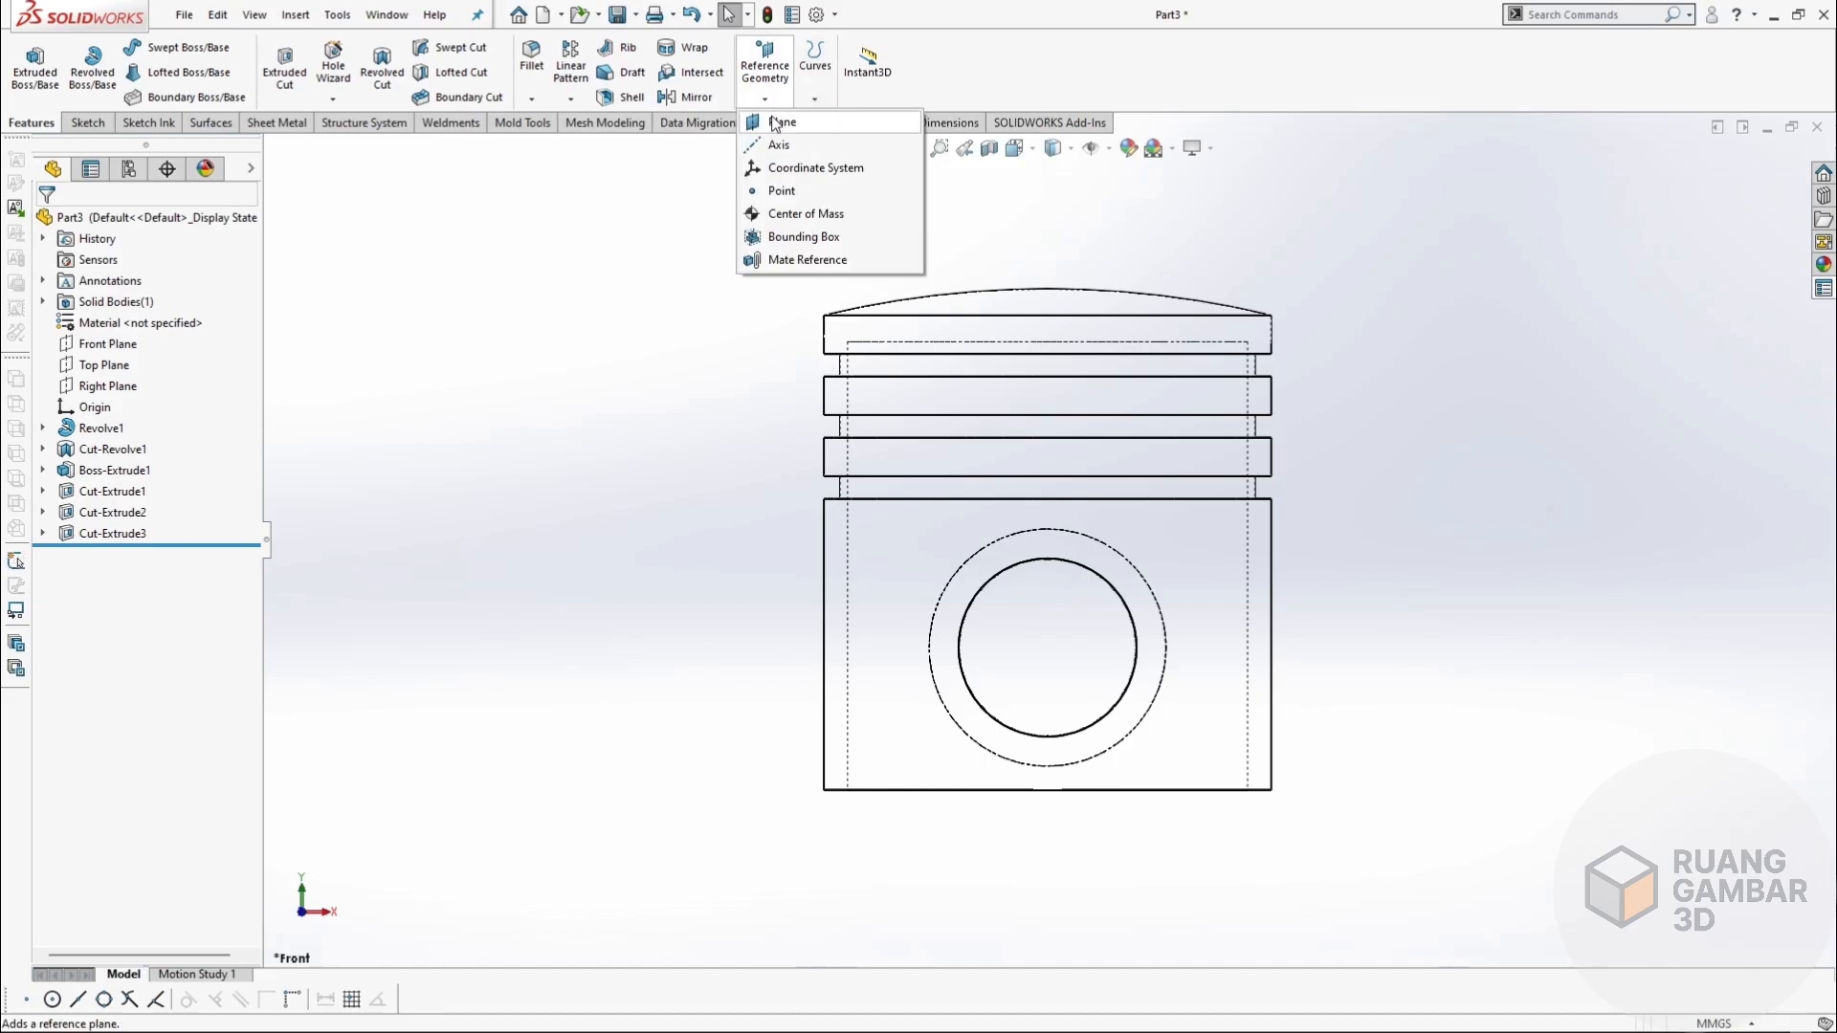
click(779, 122)
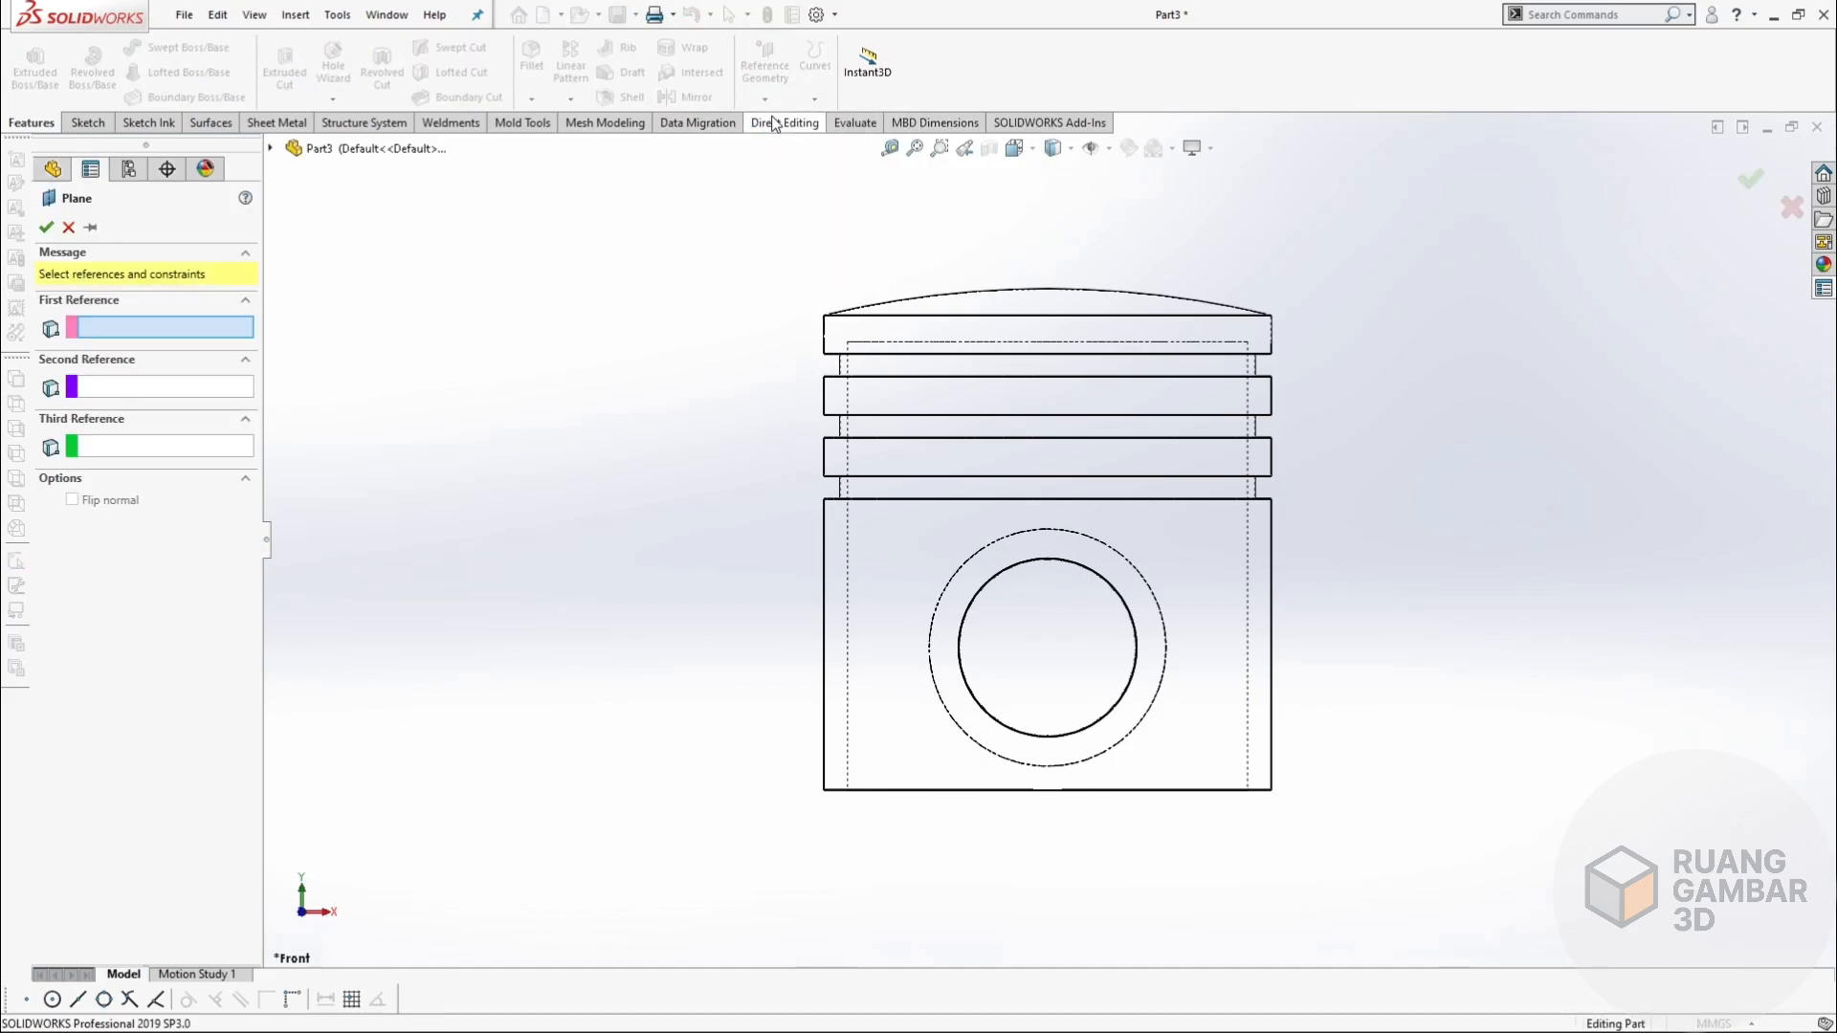
click(273, 148)
click(356, 316)
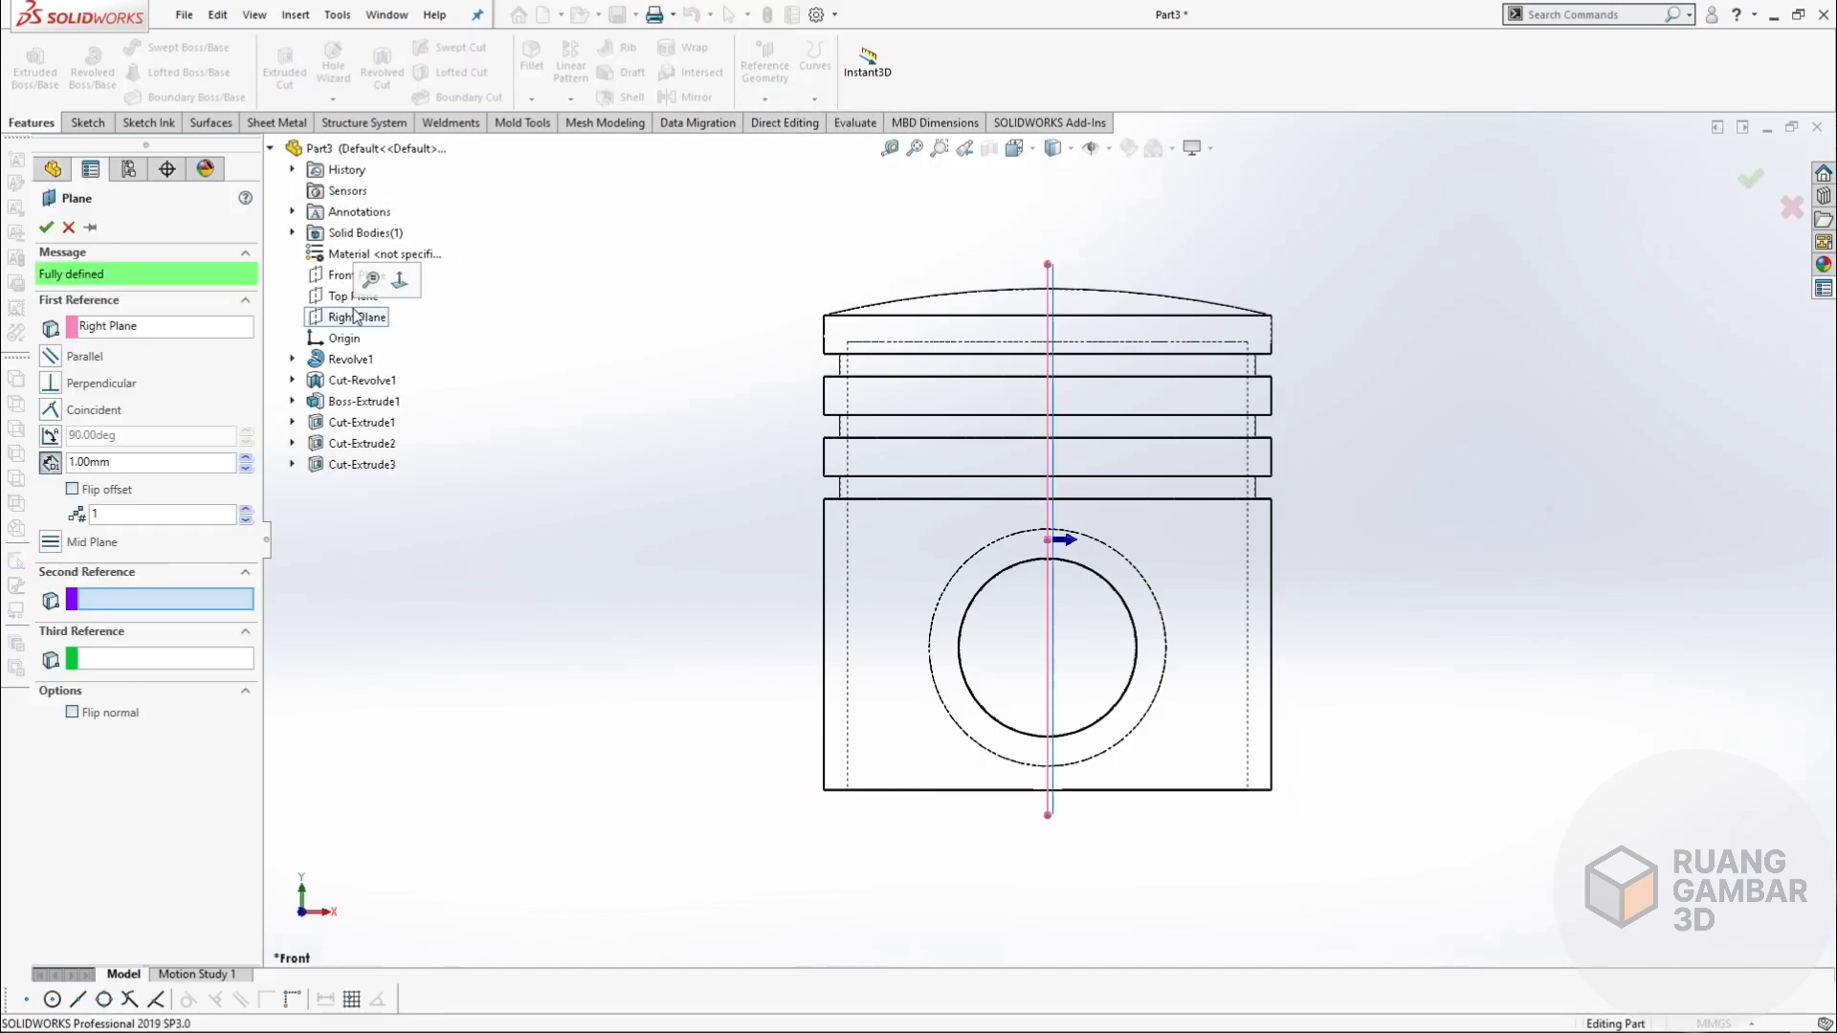
drag(125, 468, 59, 466)
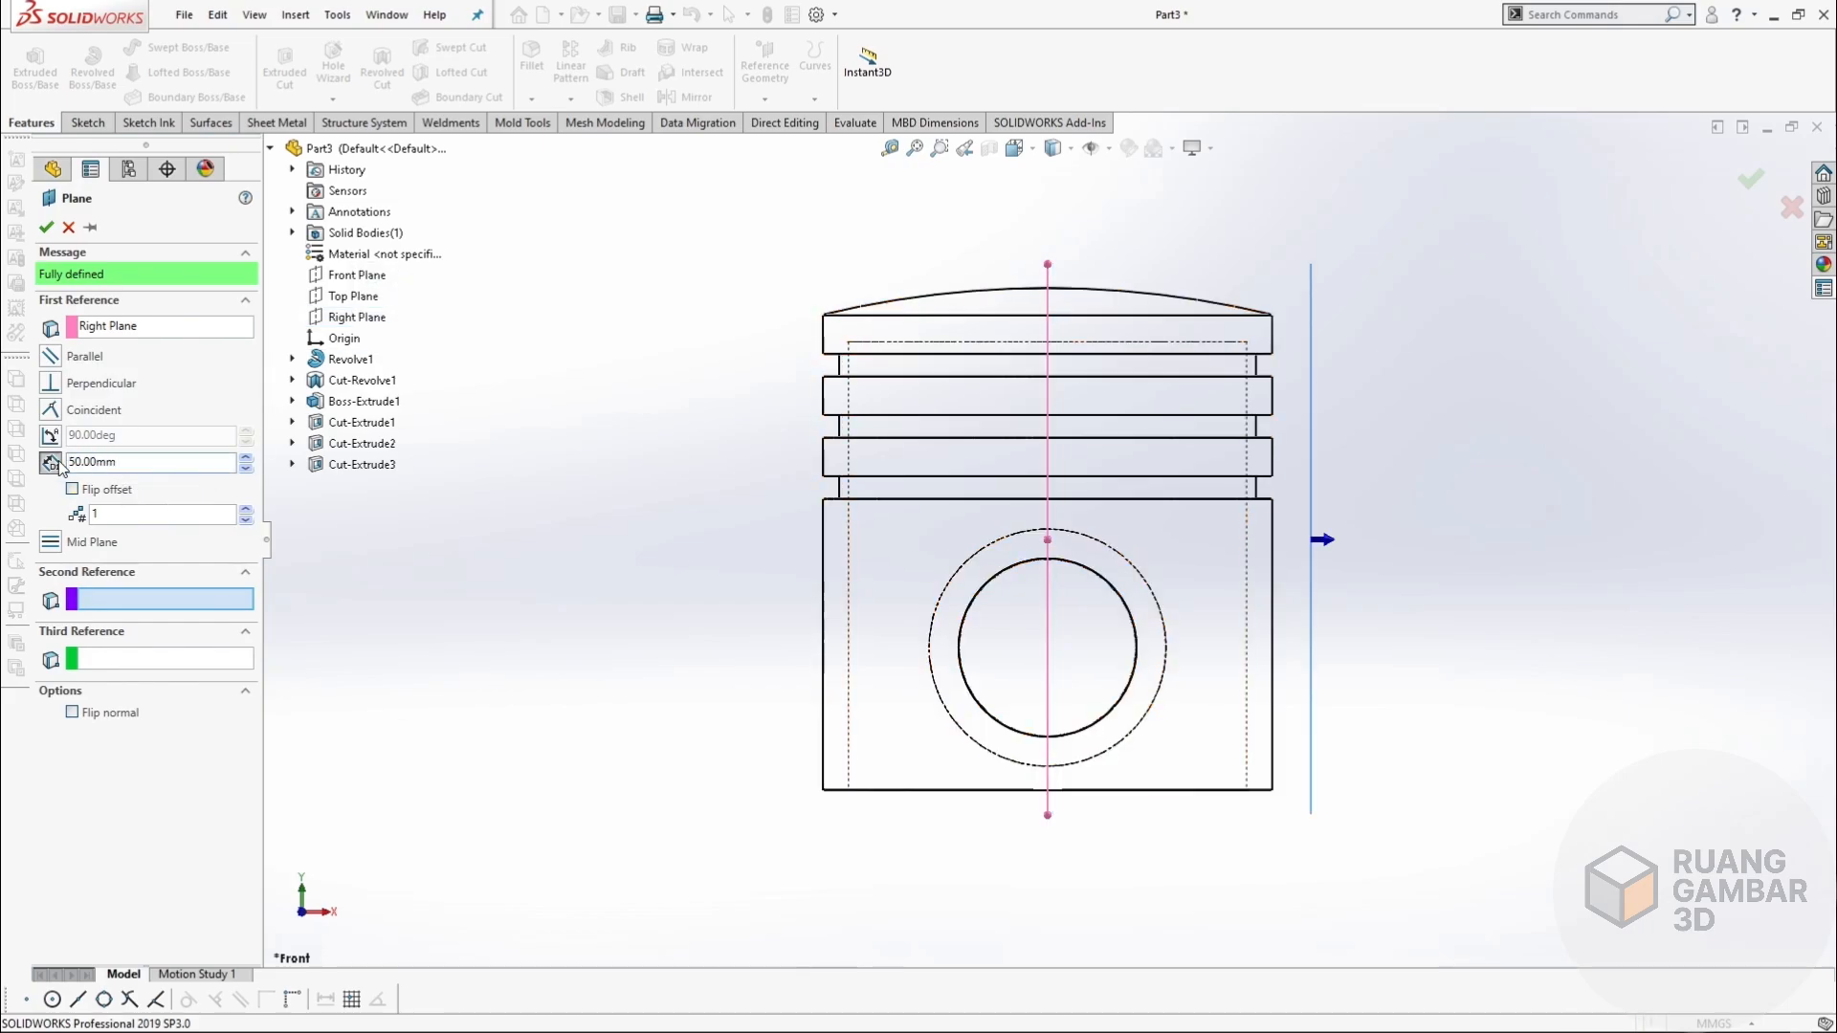
click(45, 227)
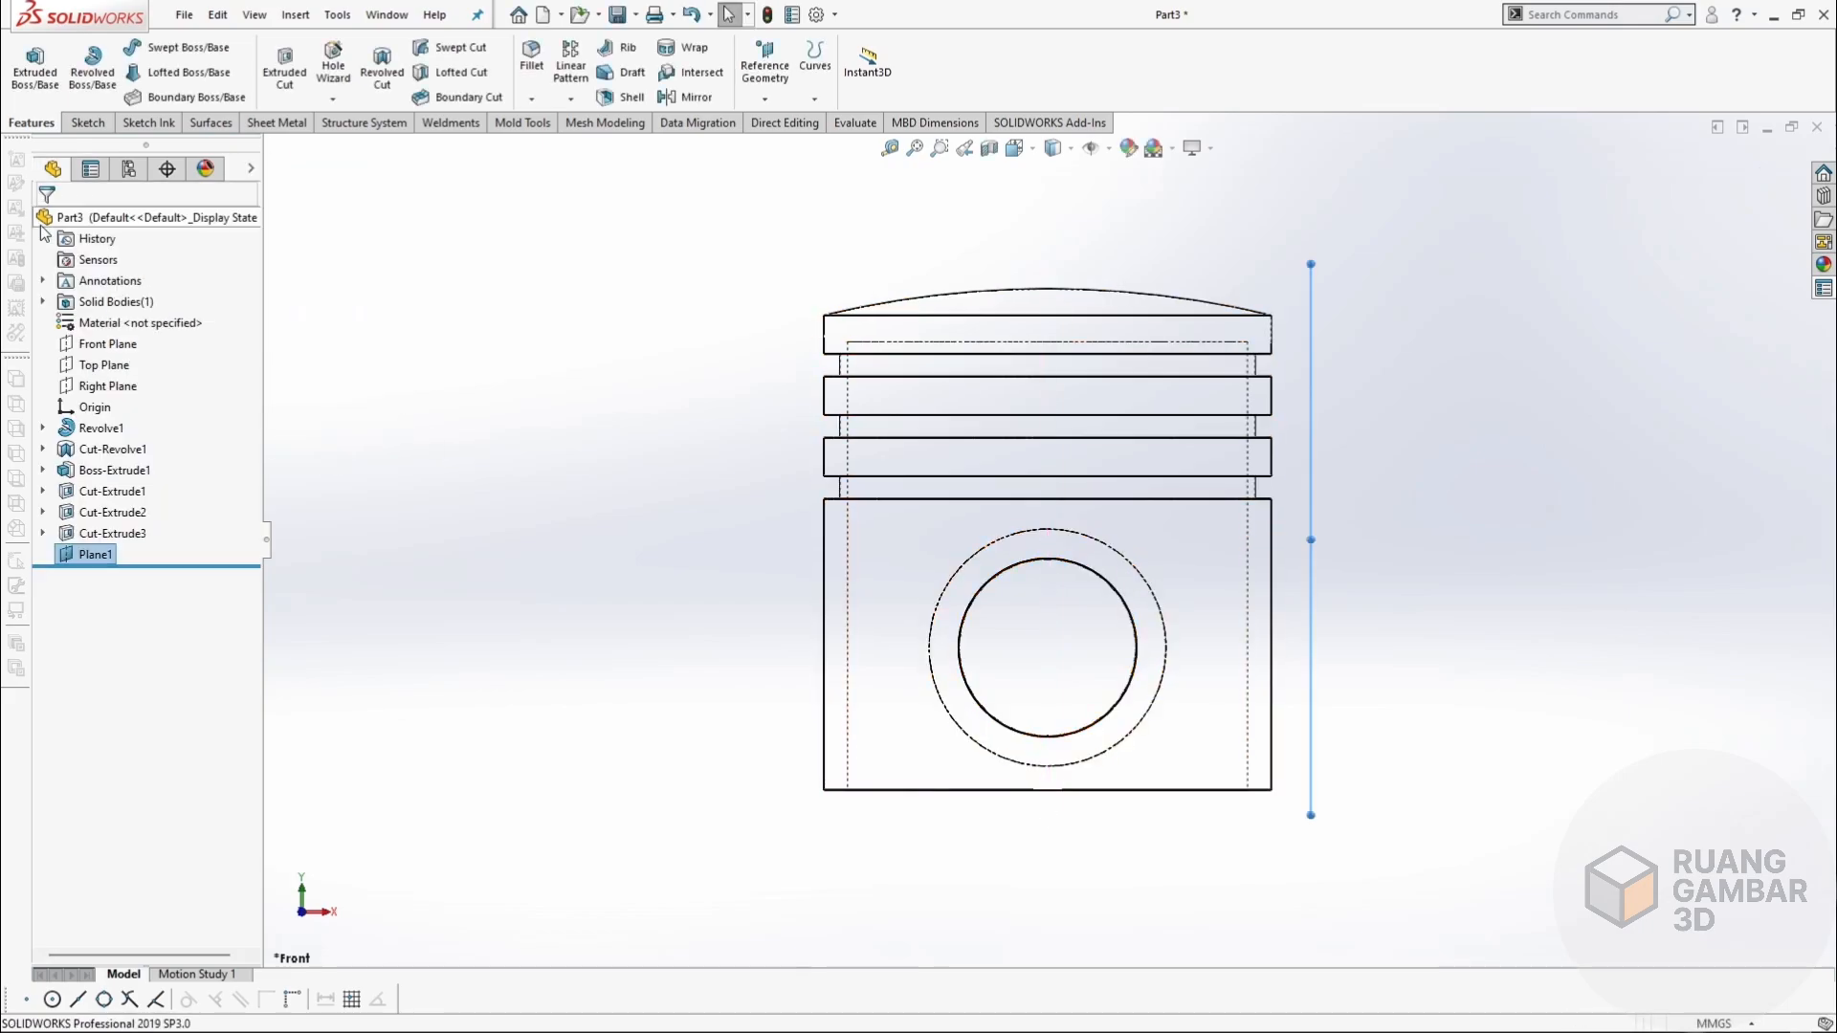
Start a sketch on the offset plane in shaded display and draw a short vertical line up from the bottom edge, left of the origin.
click(521, 417)
middle_drag(1043, 316, 948, 360)
click(1058, 148)
click(1055, 175)
key(f)
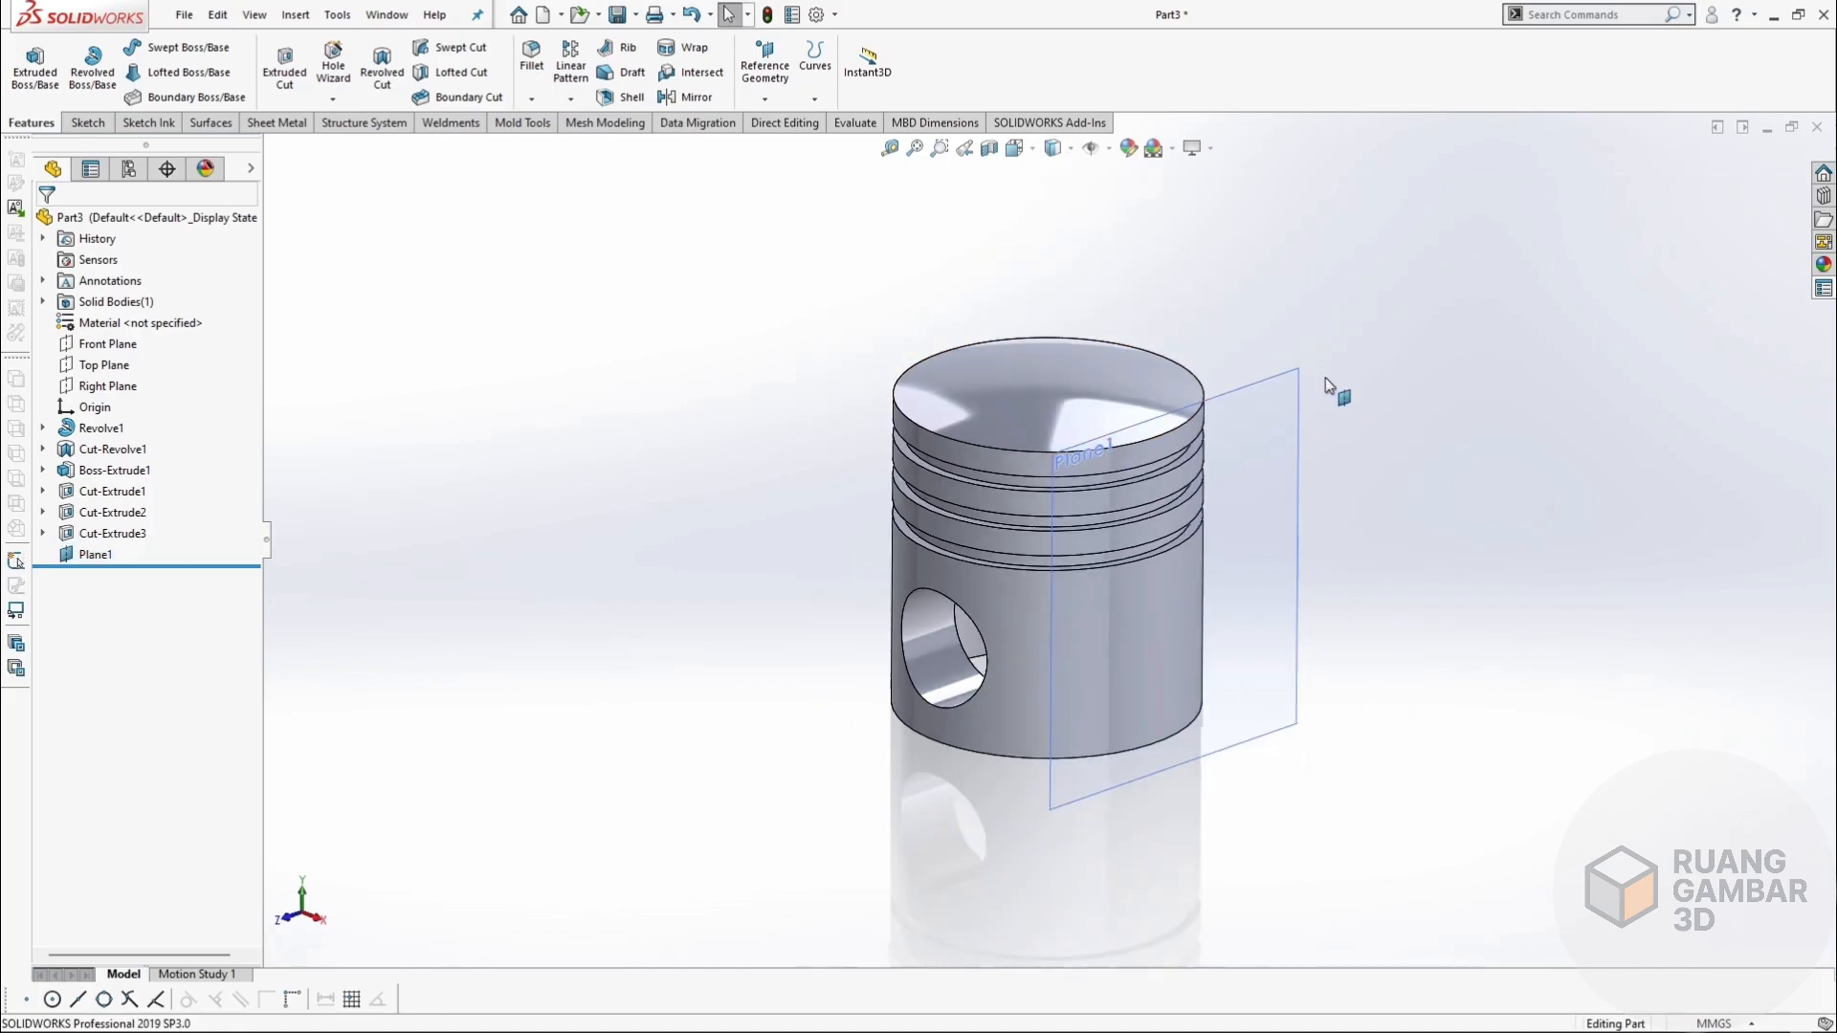
click(94, 554)
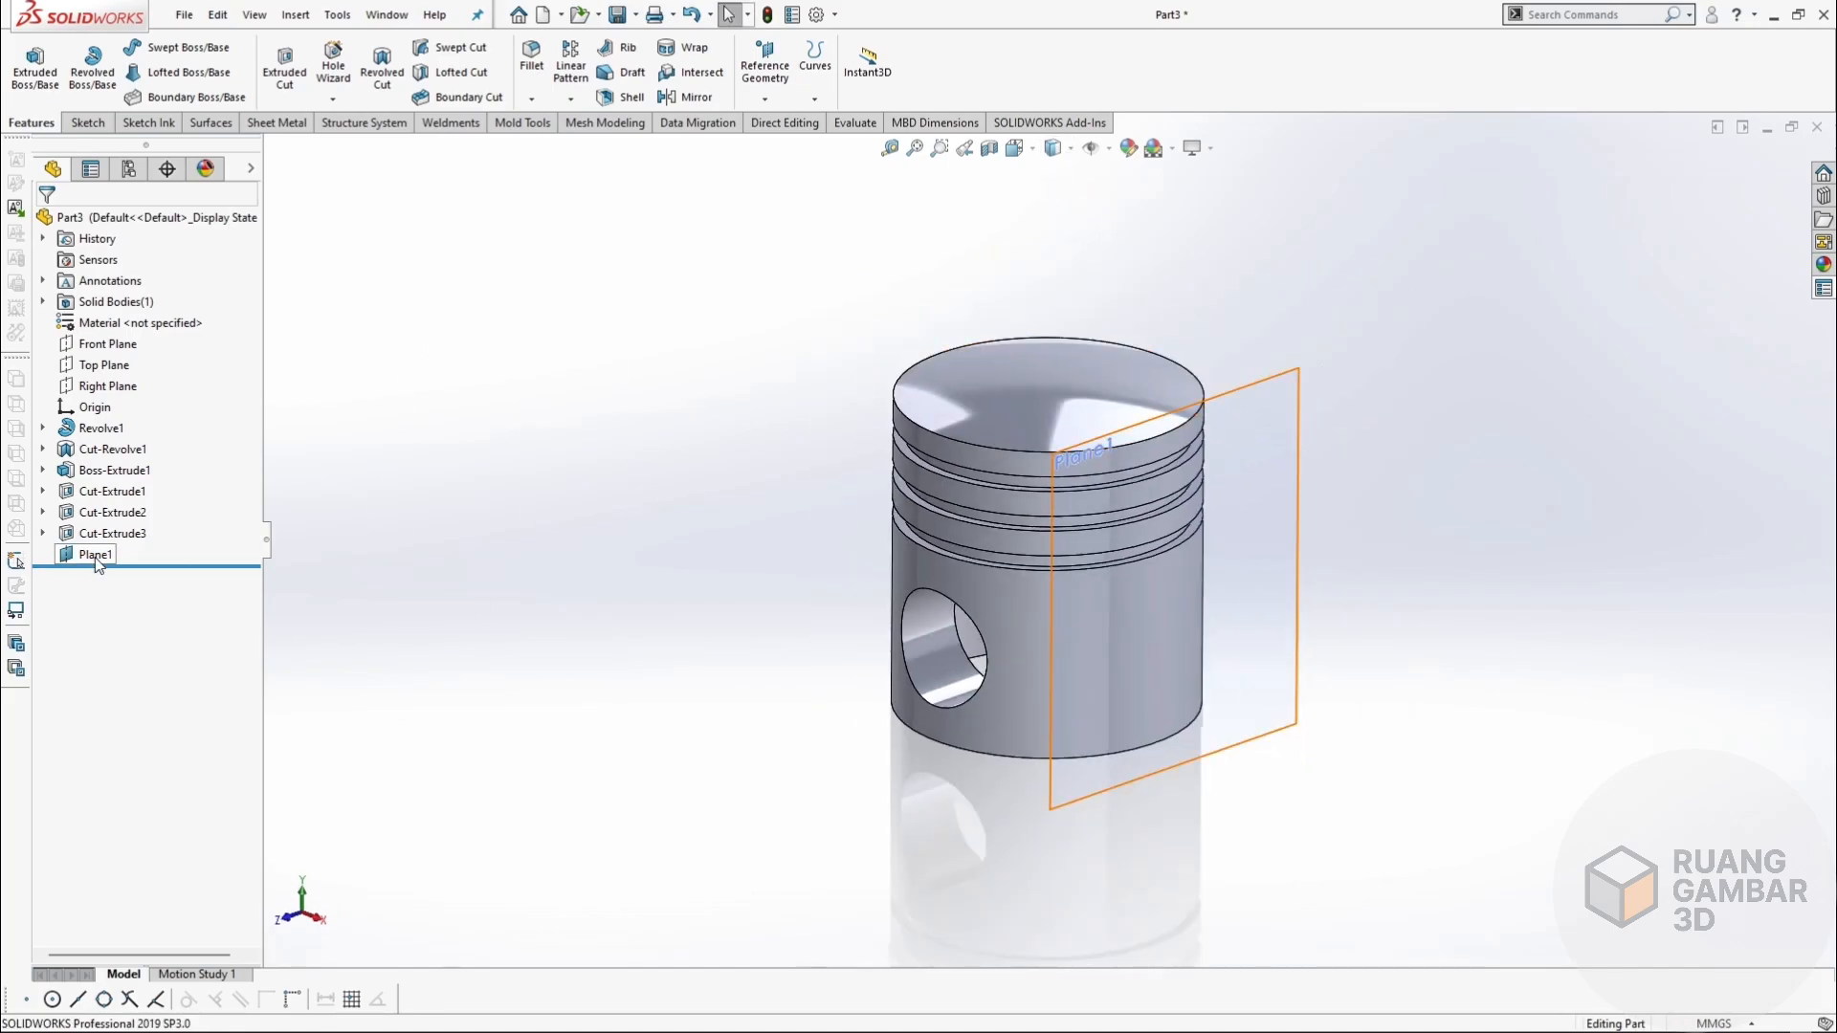
click(170, 529)
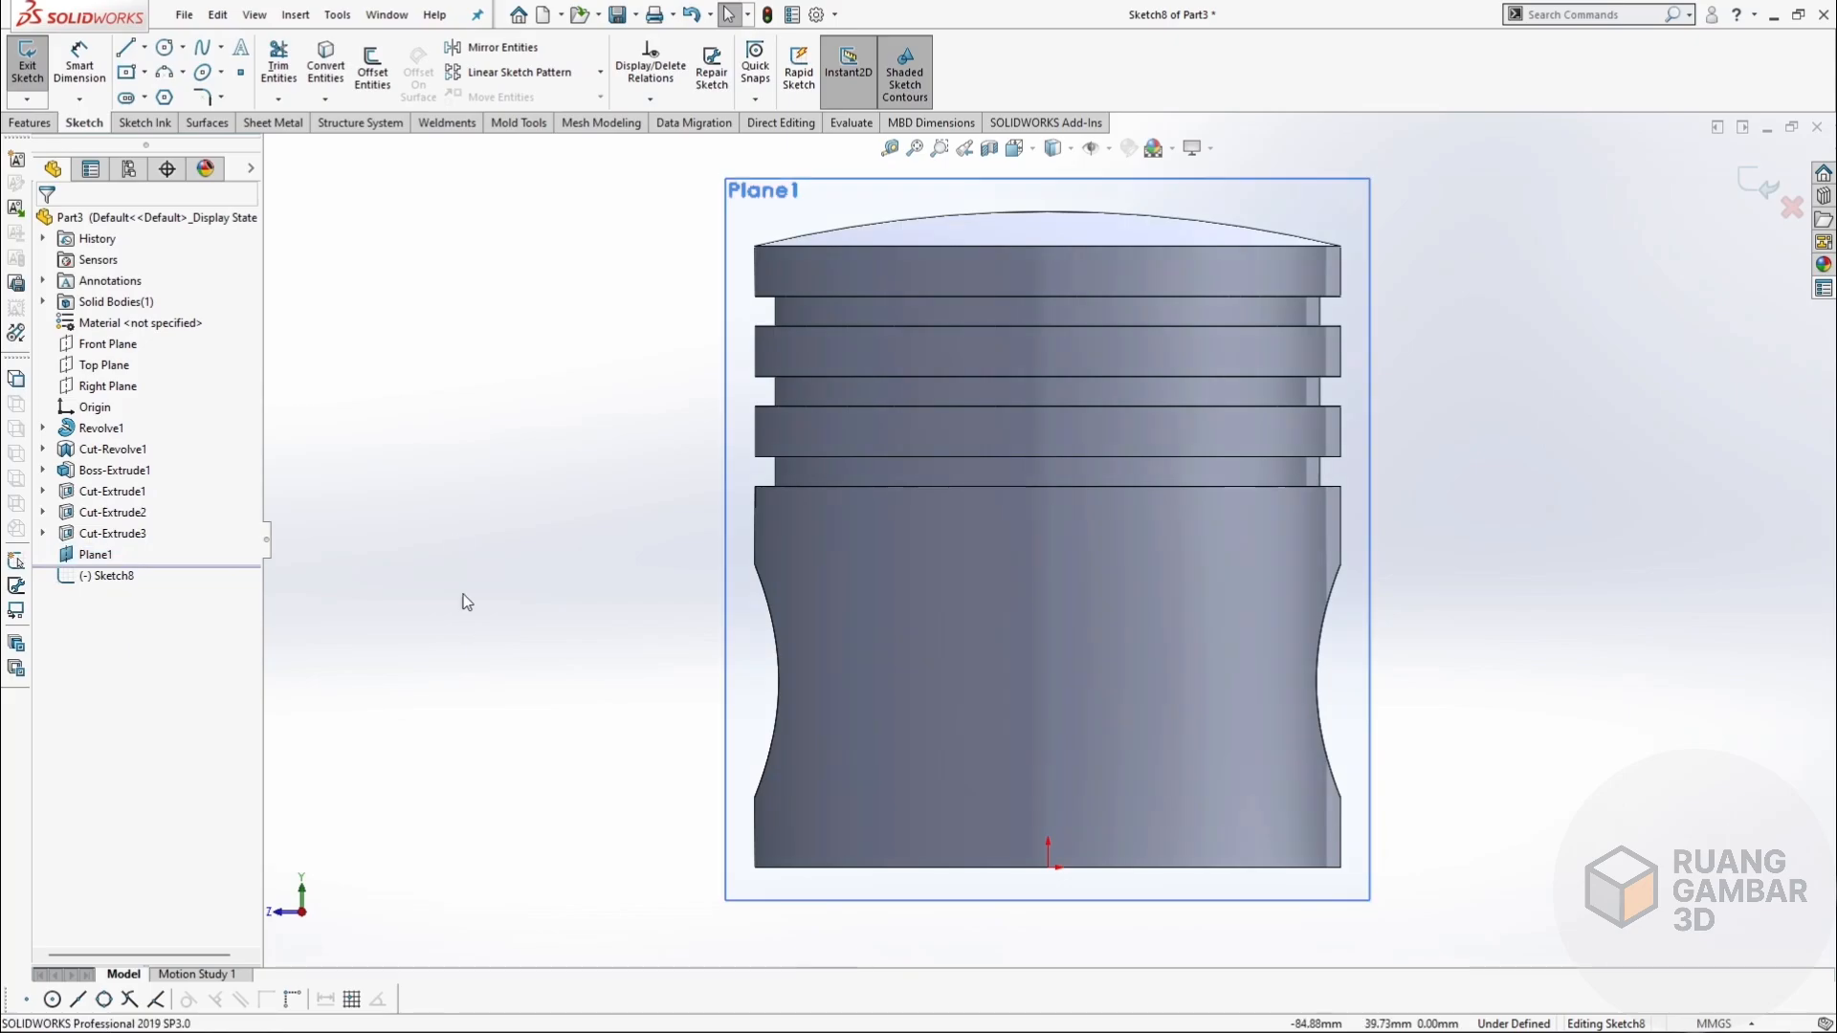
click(125, 47)
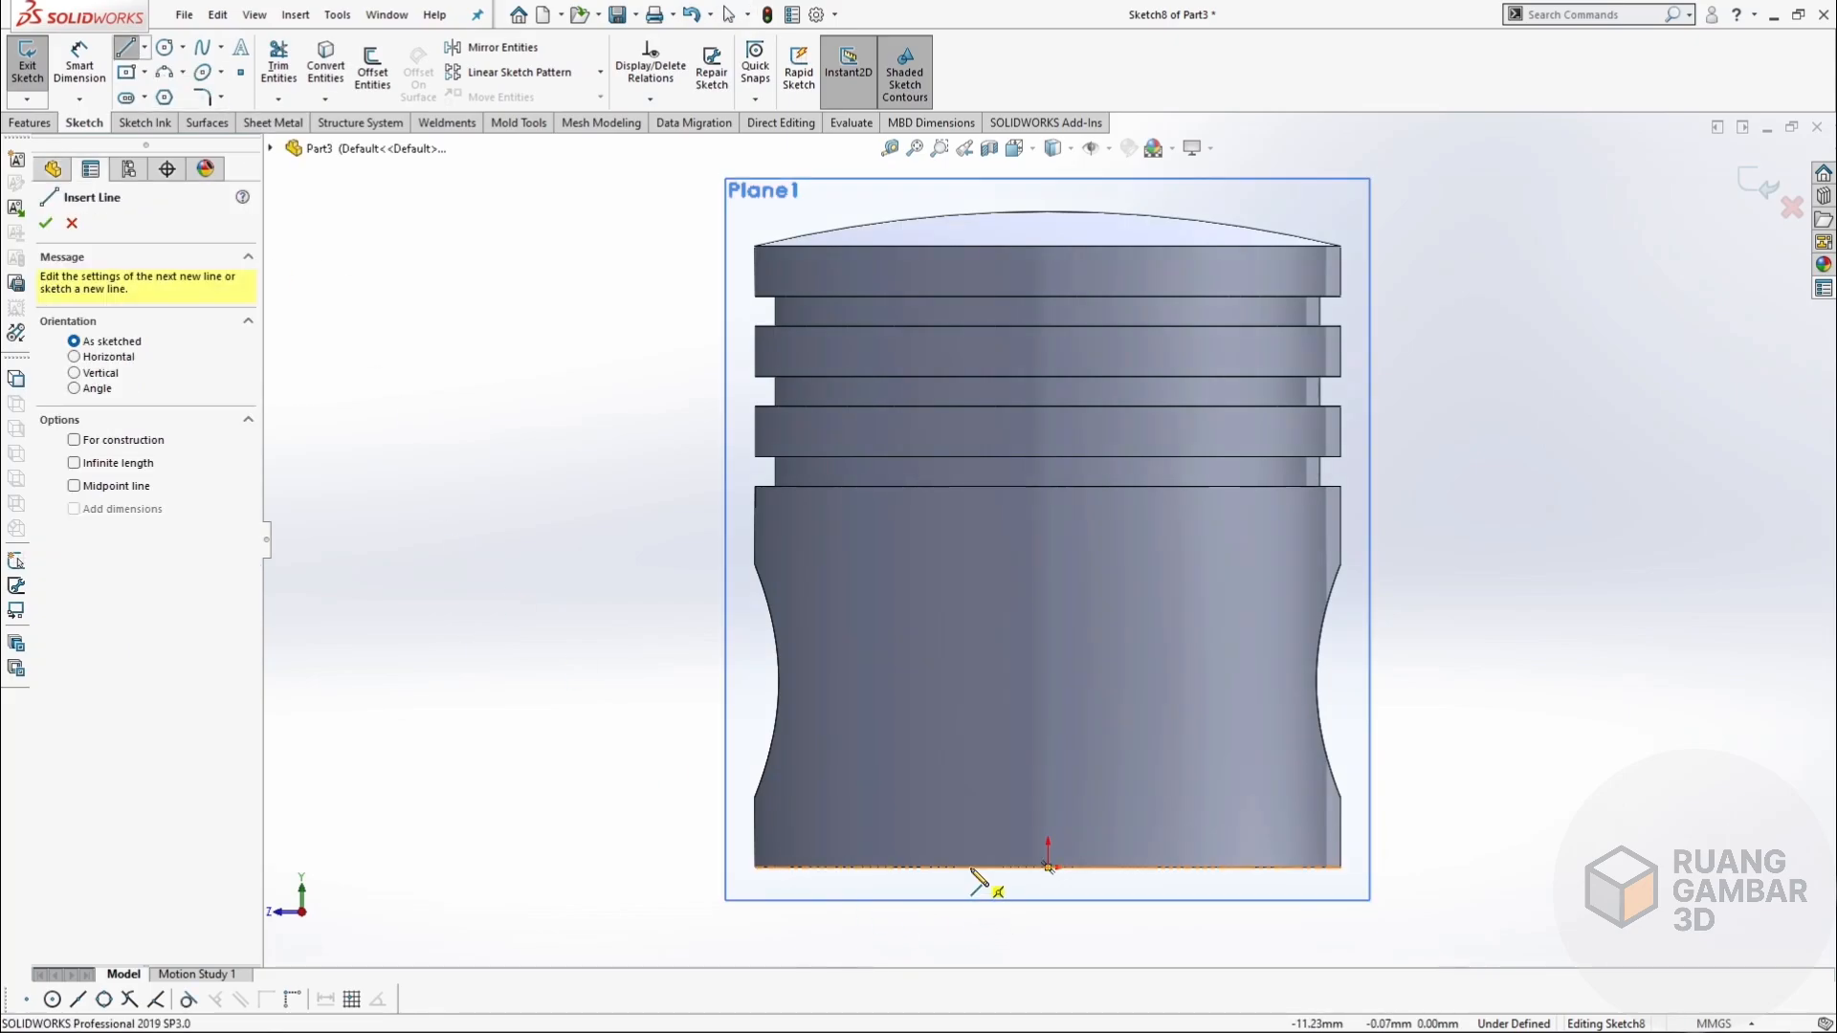
click(971, 868)
click(971, 811)
key(Escape)
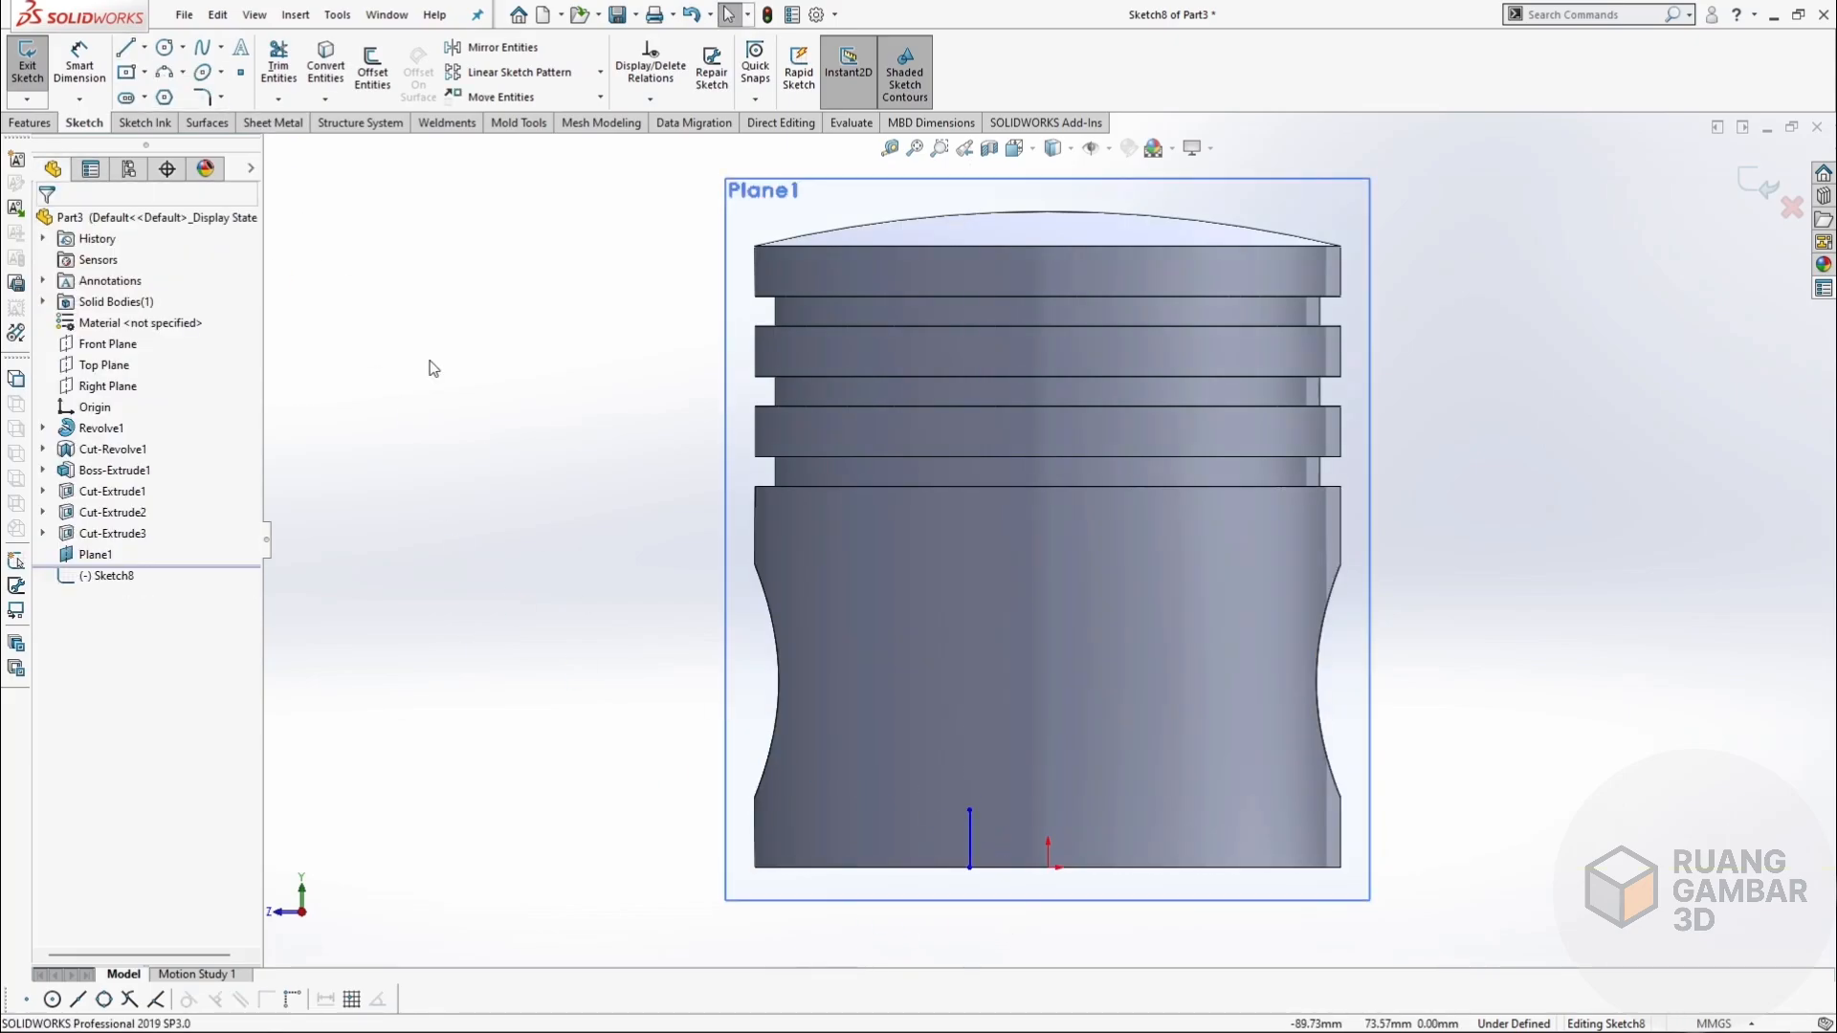
Draw a line about 24.7 mm long along the bottom edge from the vertical line's foot, ending in a second vertical line of equal height.
click(129, 51)
click(970, 868)
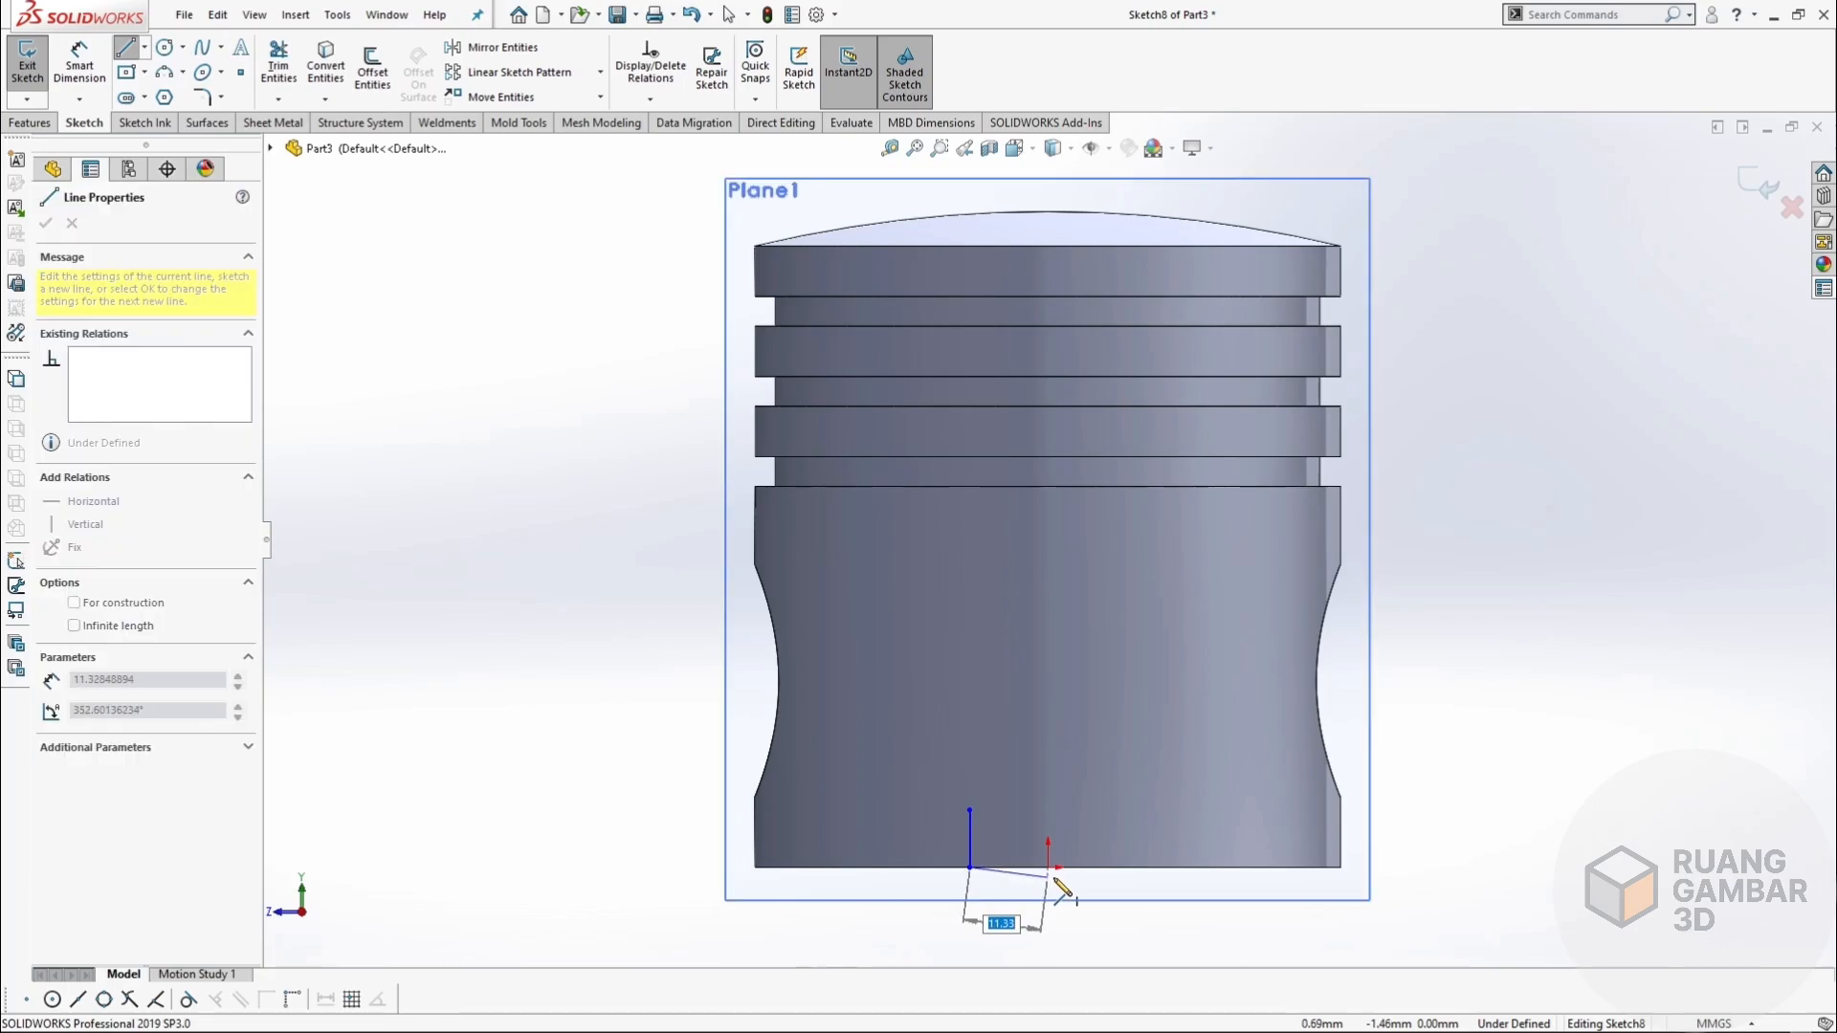
click(1141, 868)
click(1141, 810)
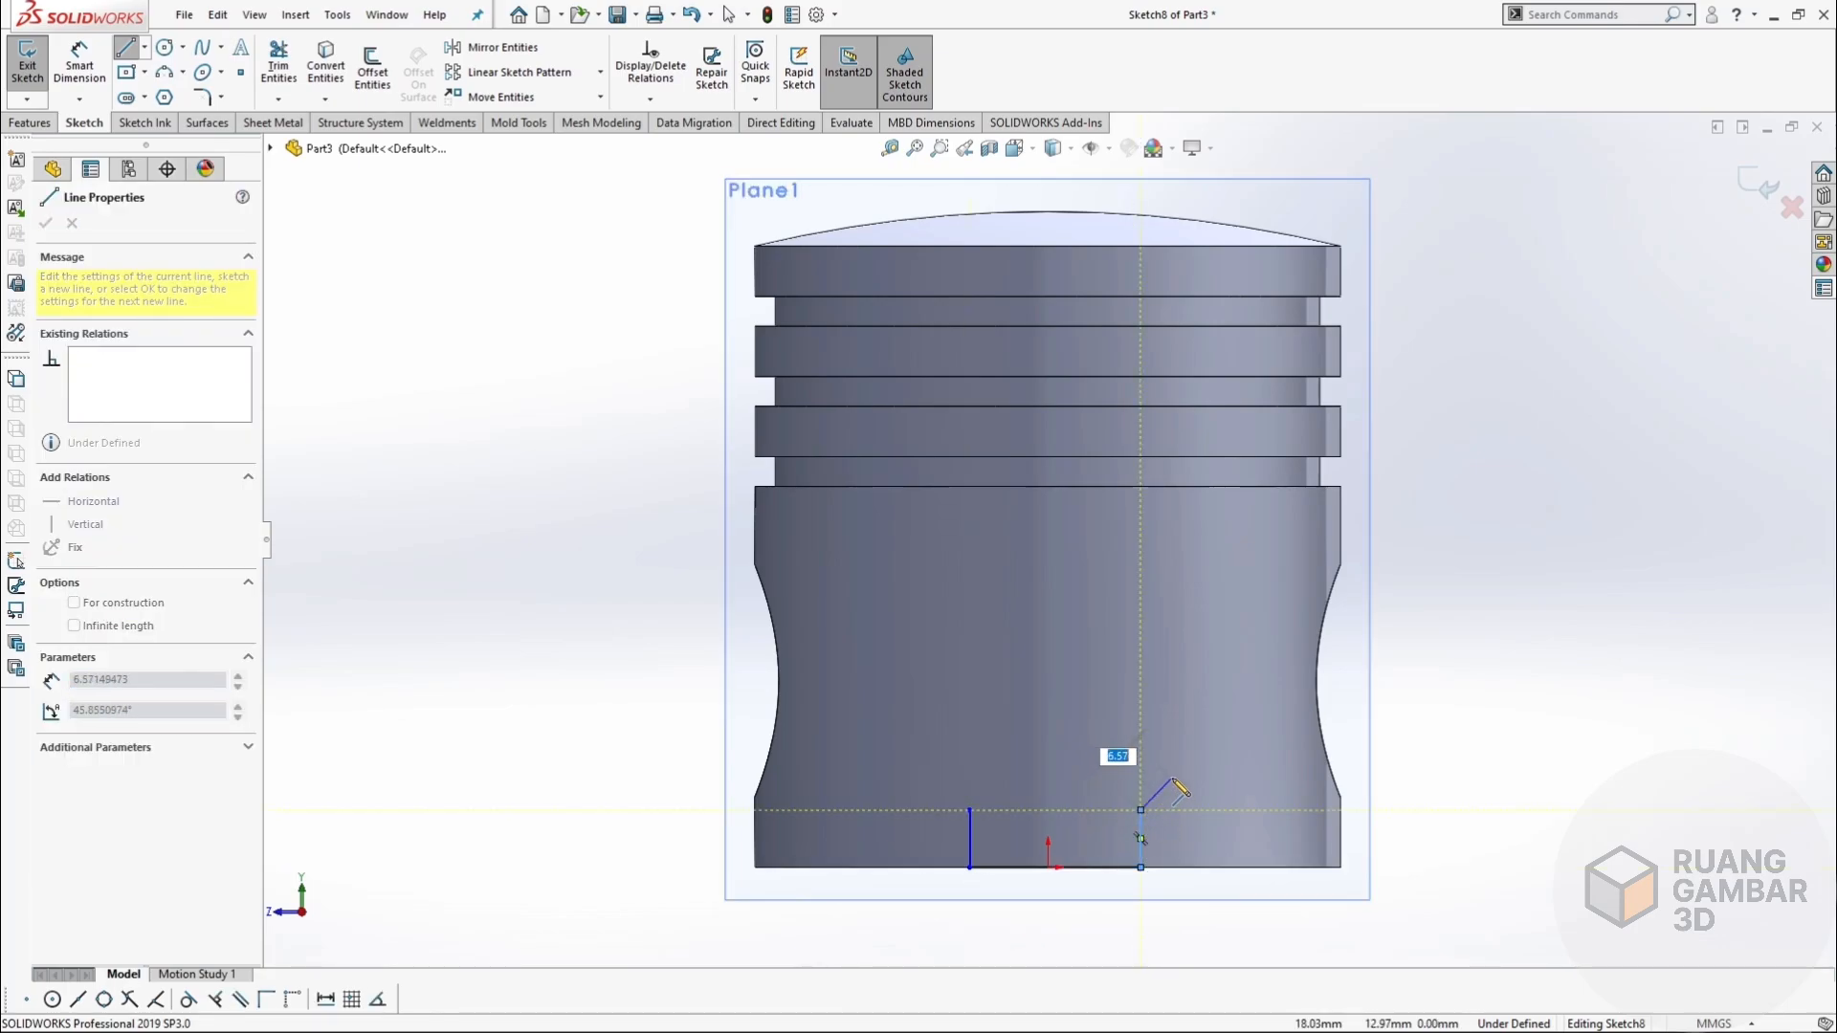
key(Escape)
click(1086, 868)
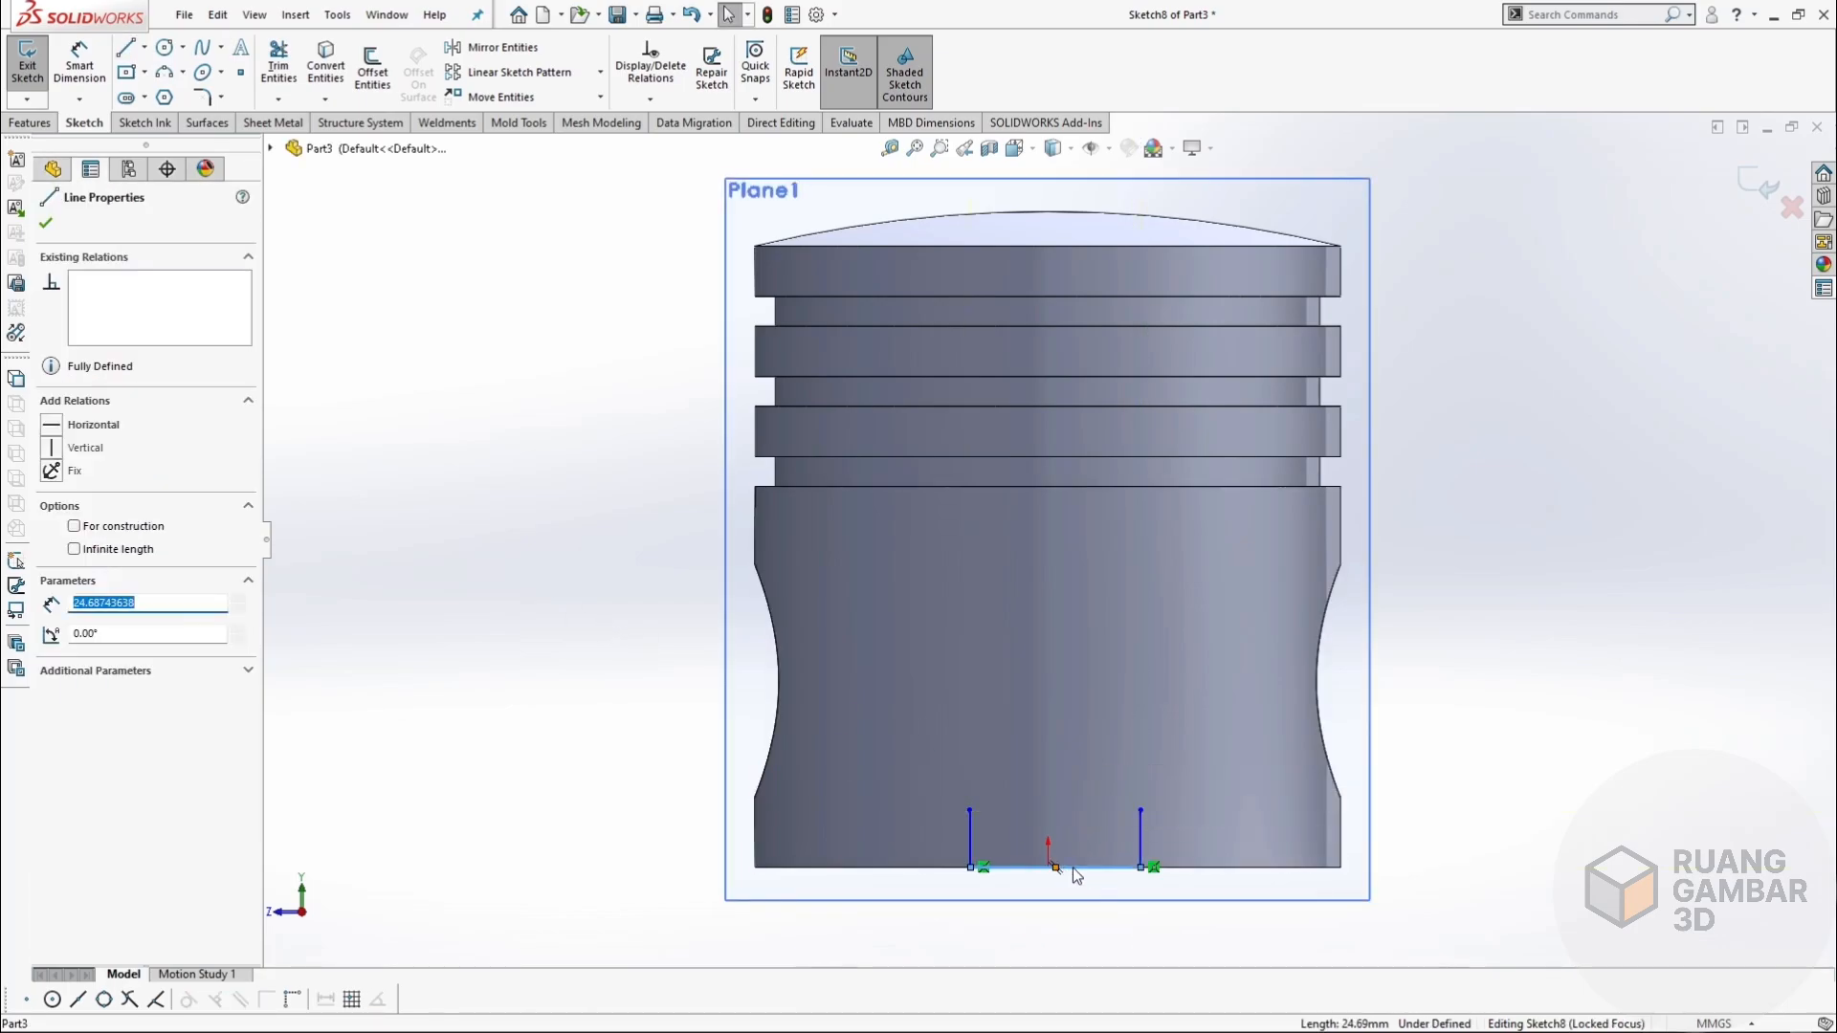
Make the midpoint of the sketch's bottom line coincident with the origin.
scroll(1062, 890, down, 5)
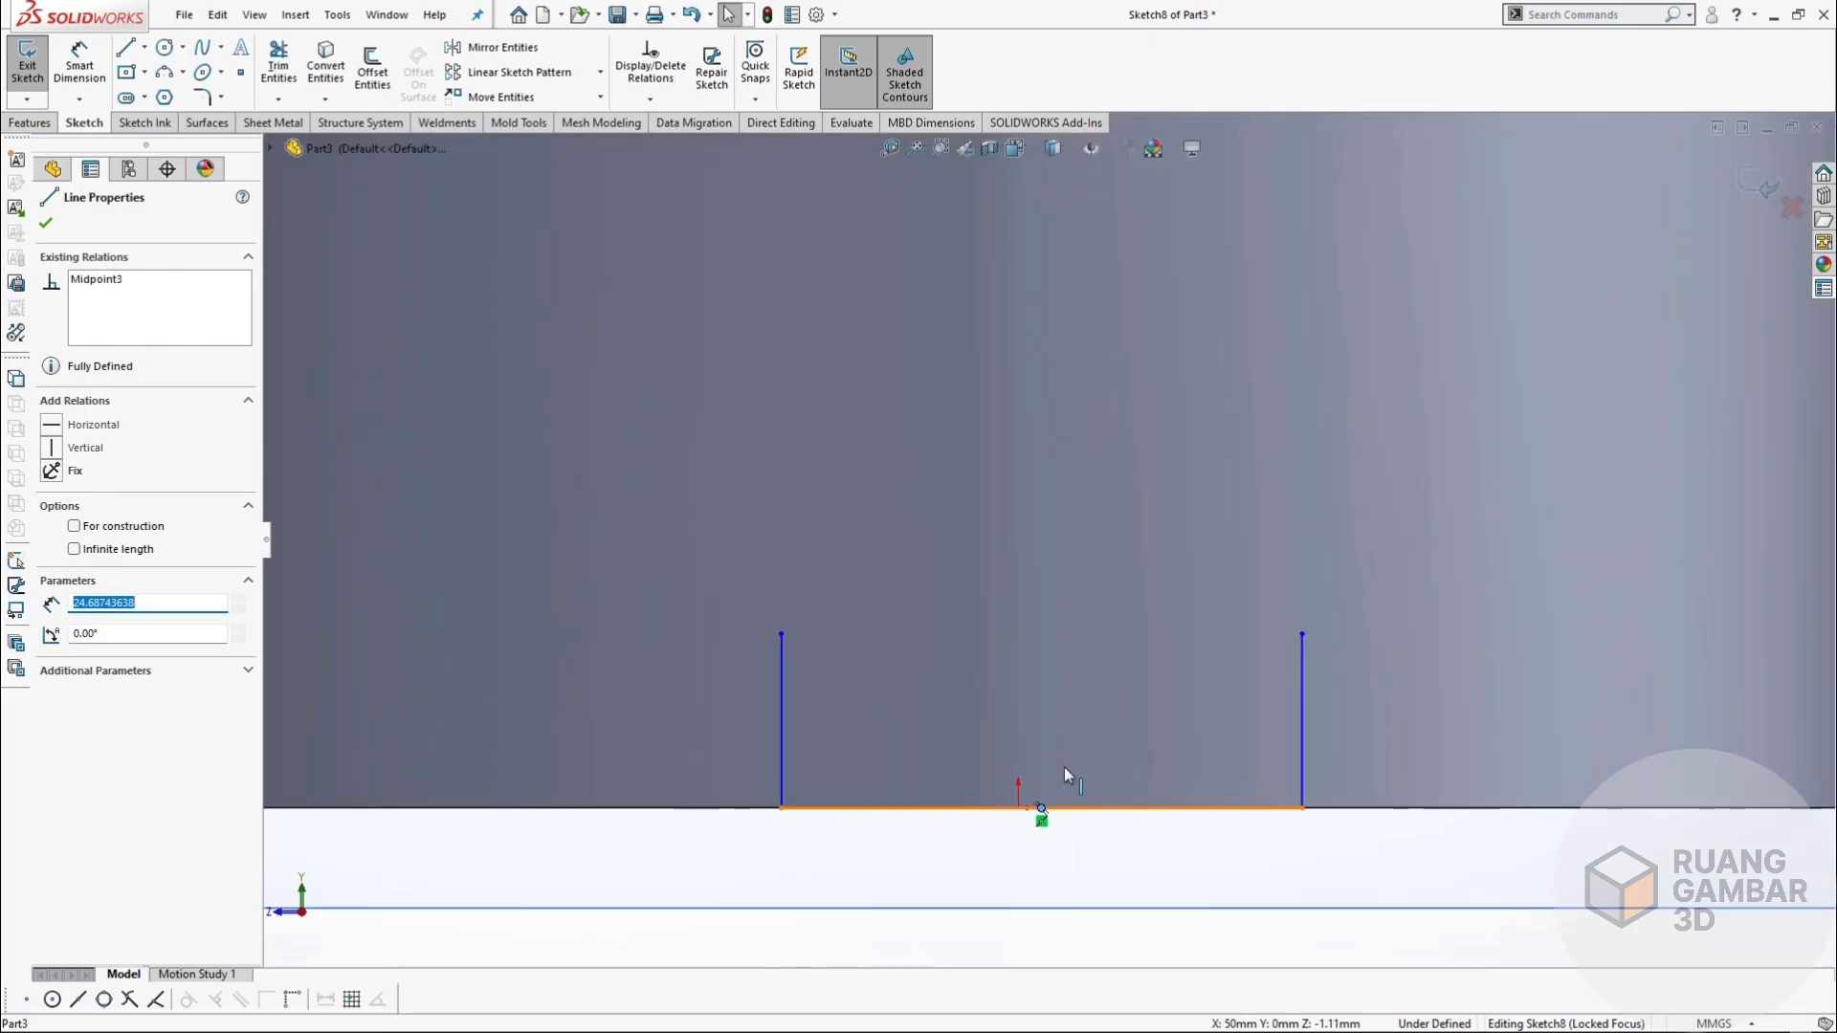
click(1049, 850)
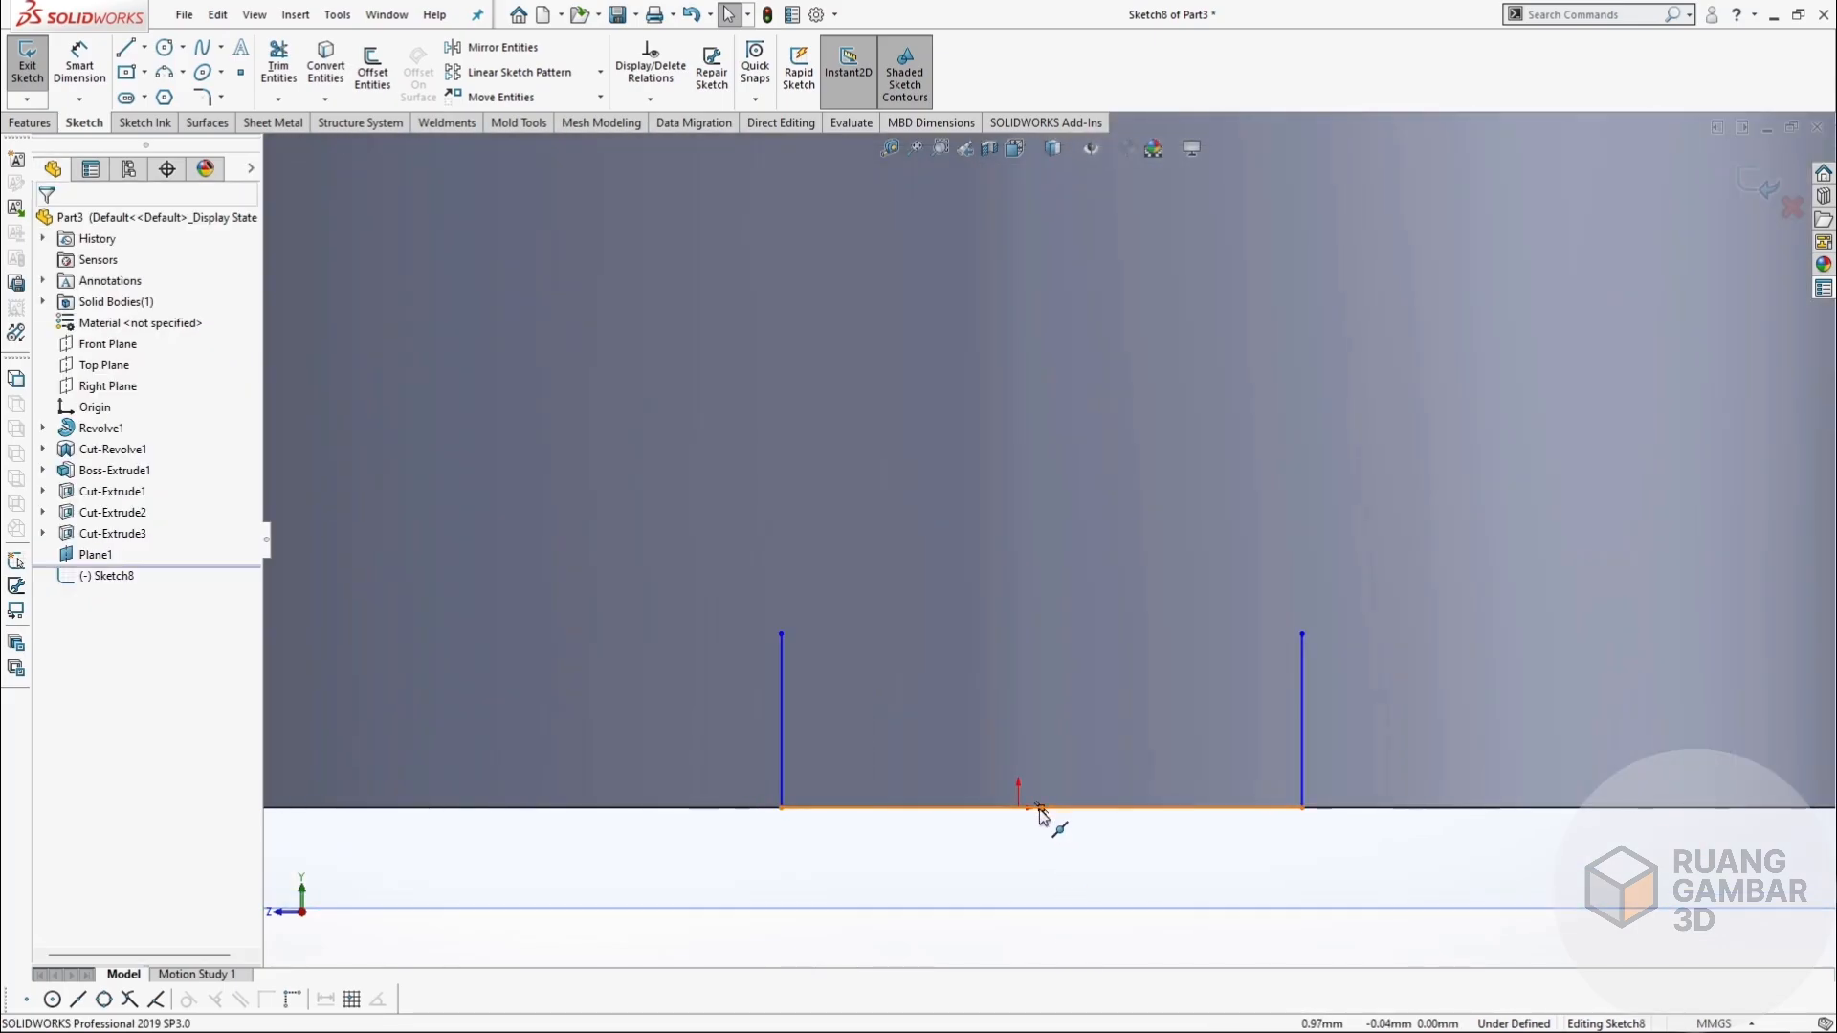
click(1033, 813)
ctrl+click(1019, 810)
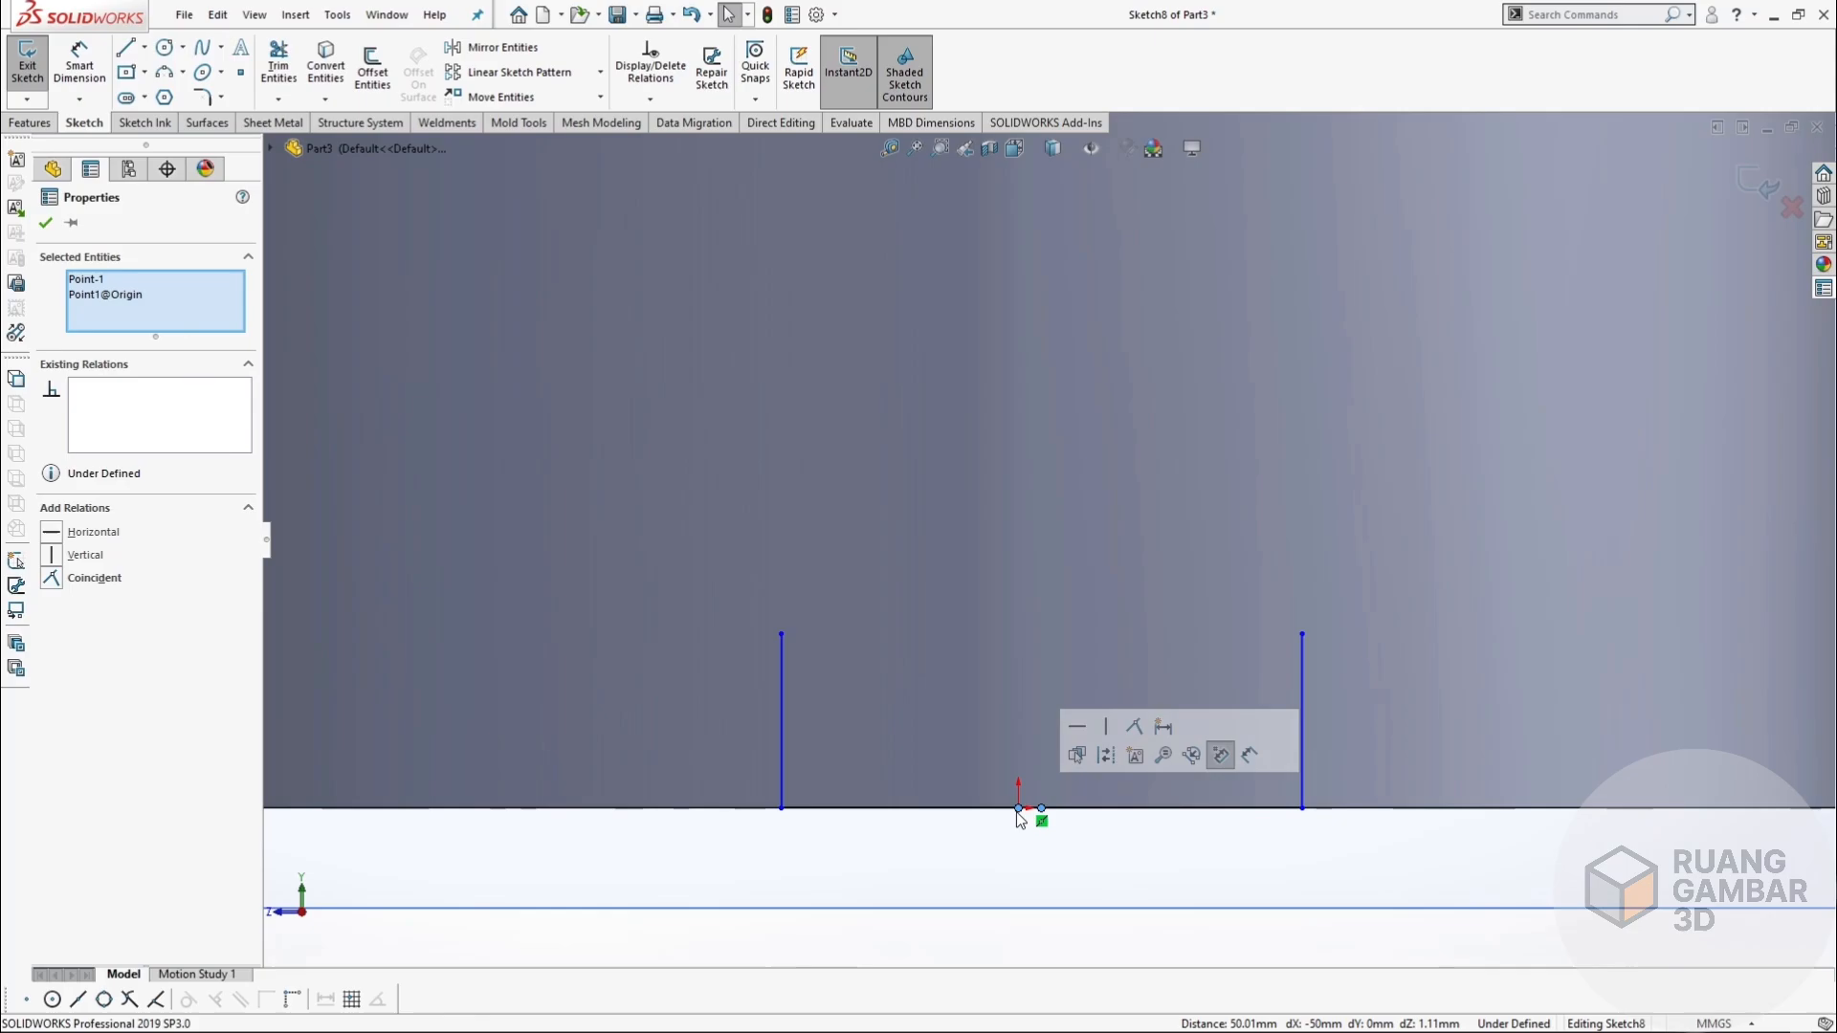
click(54, 578)
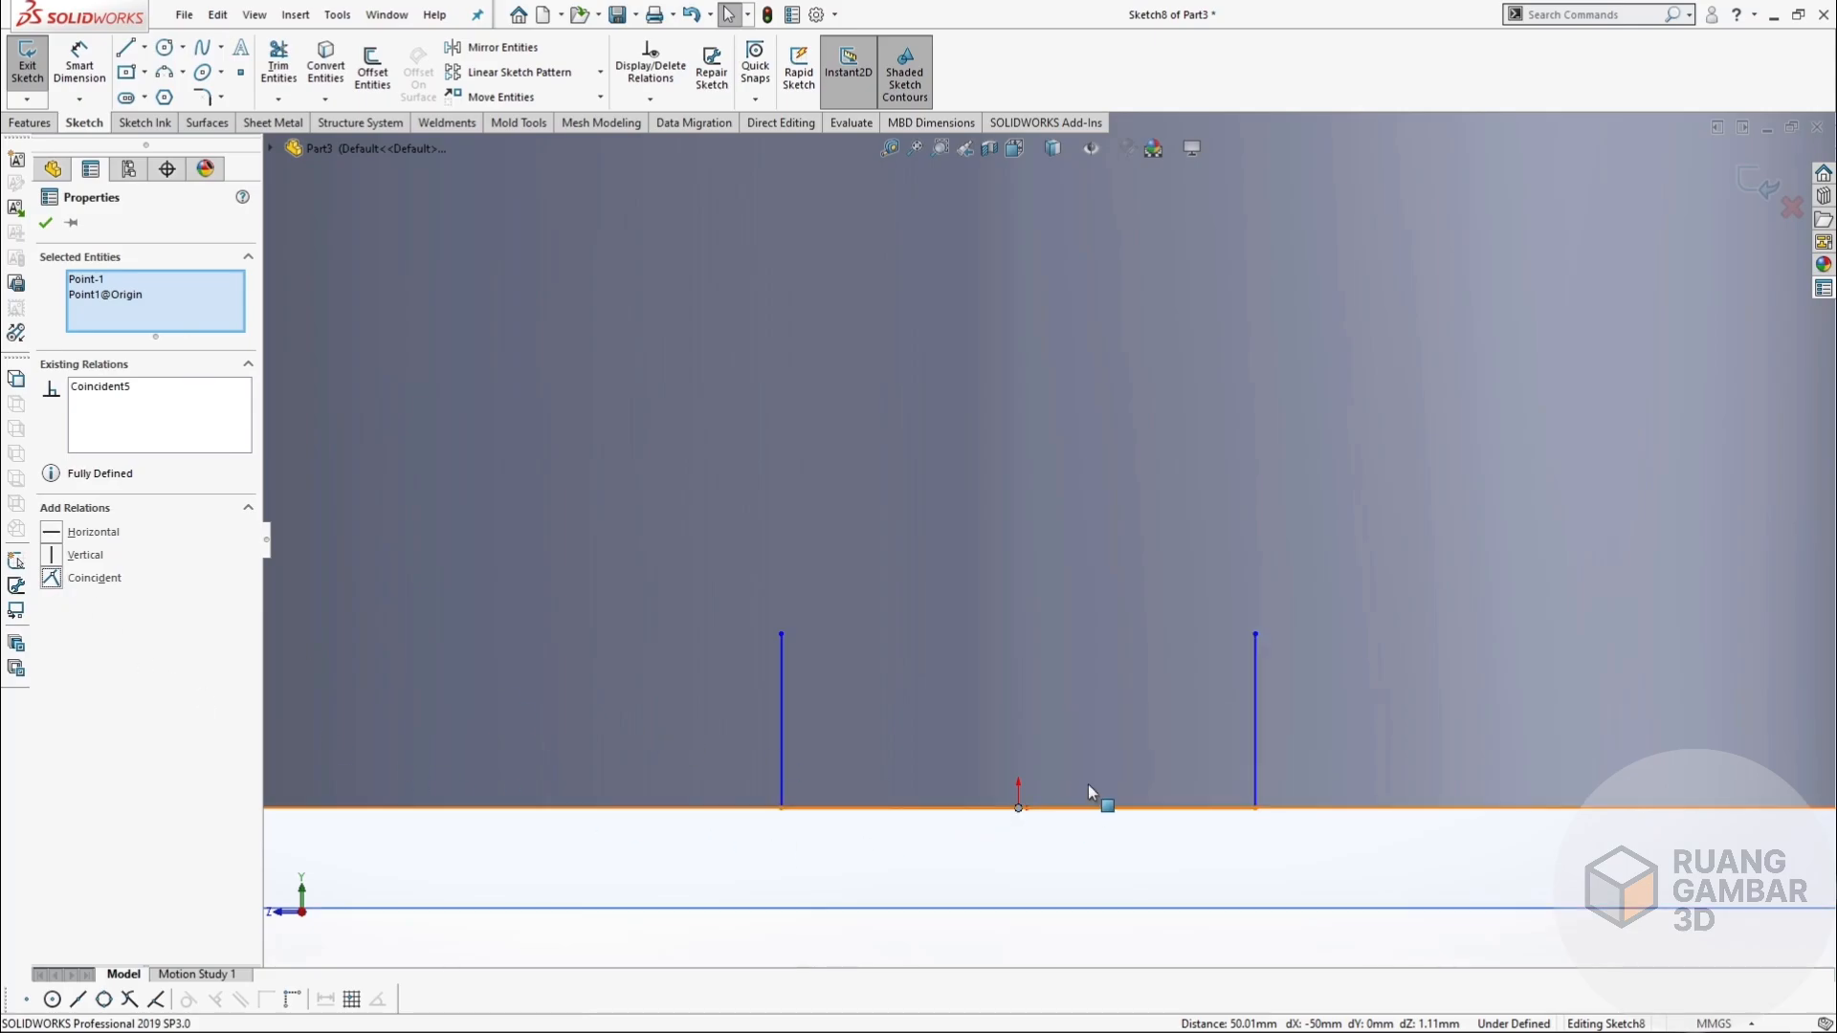
scroll(1088, 785, up, 3)
click(45, 222)
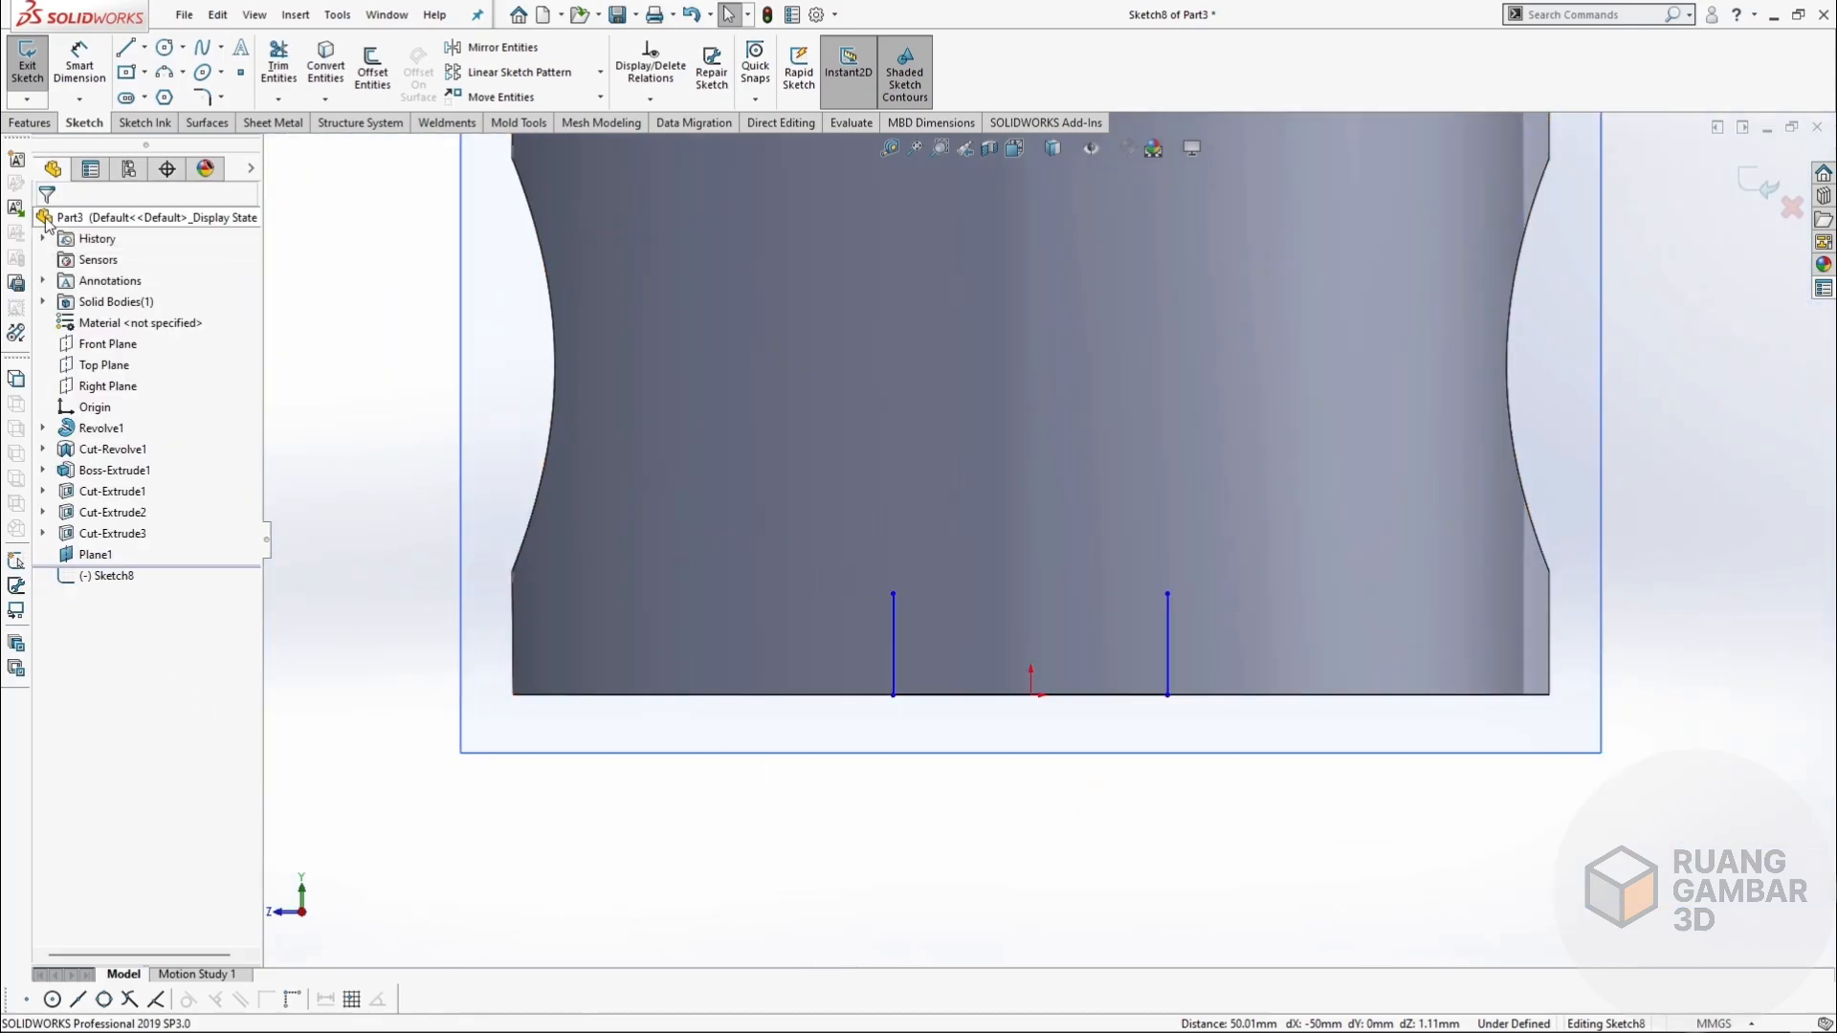
Dimension the bottom line of the profile to 50 mm.
click(93, 72)
click(1110, 696)
click(1053, 815)
text(50)
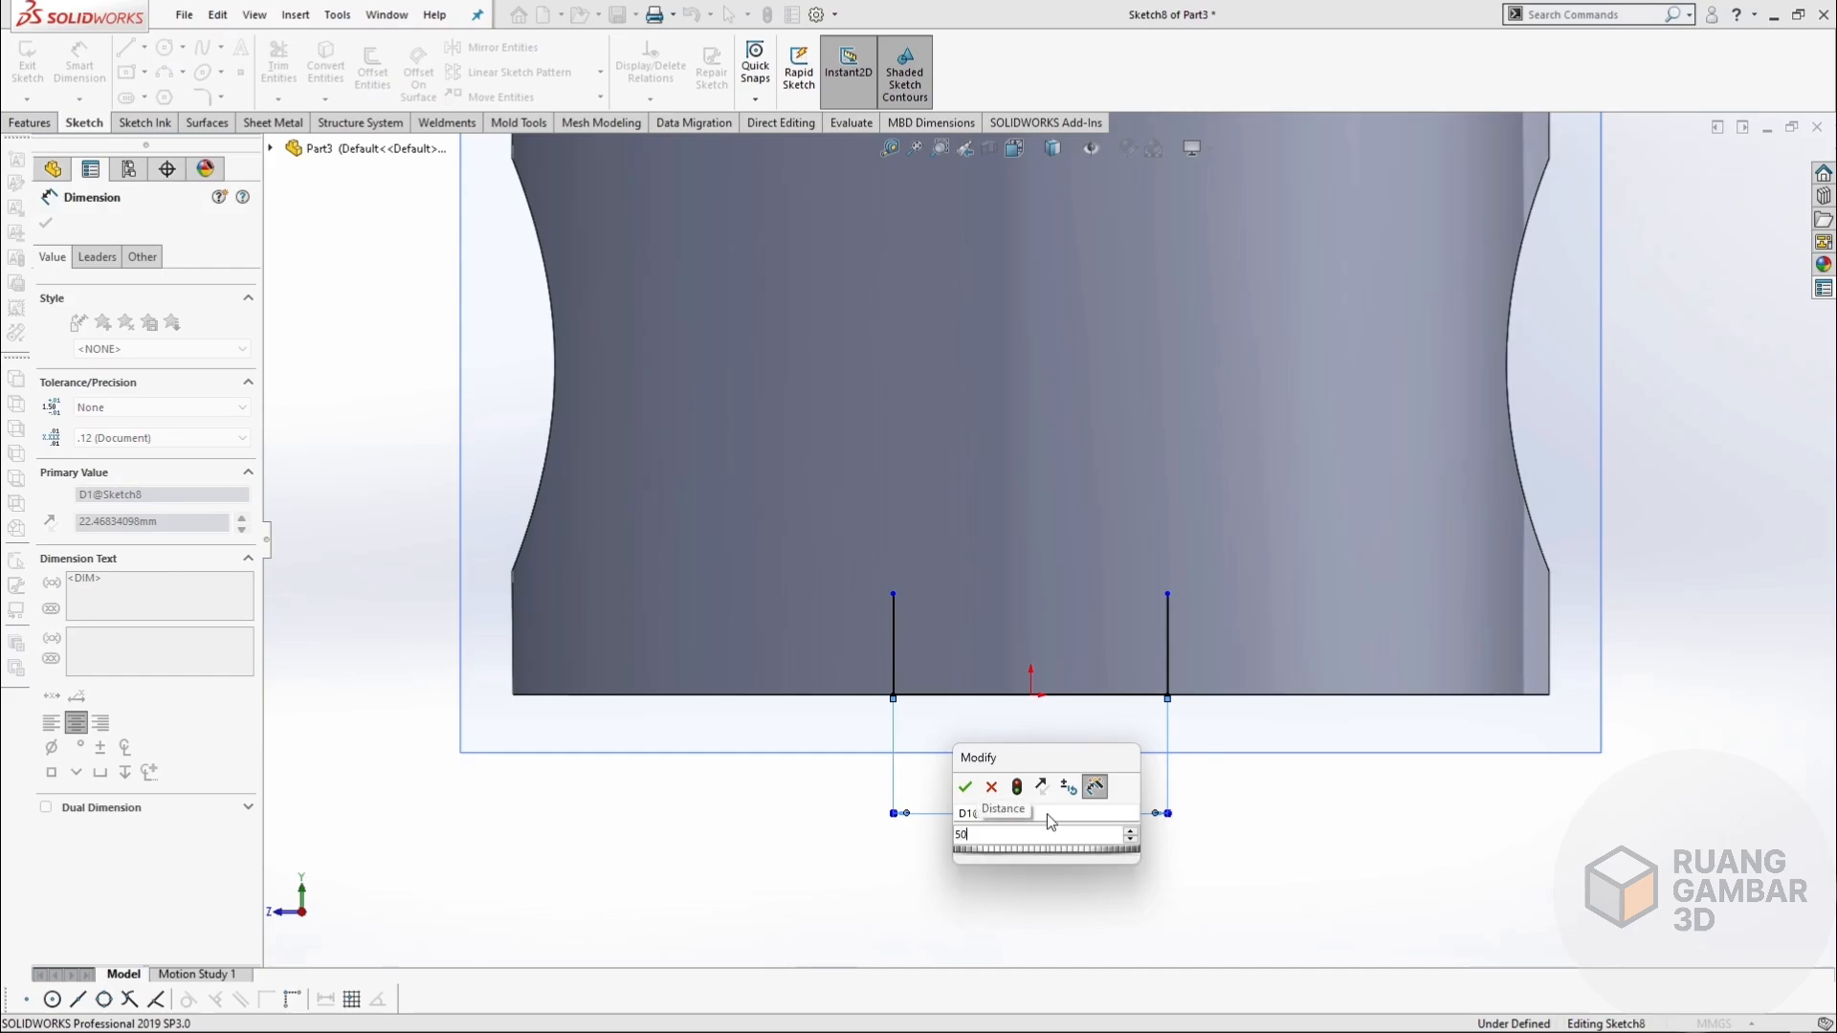
key(Return)
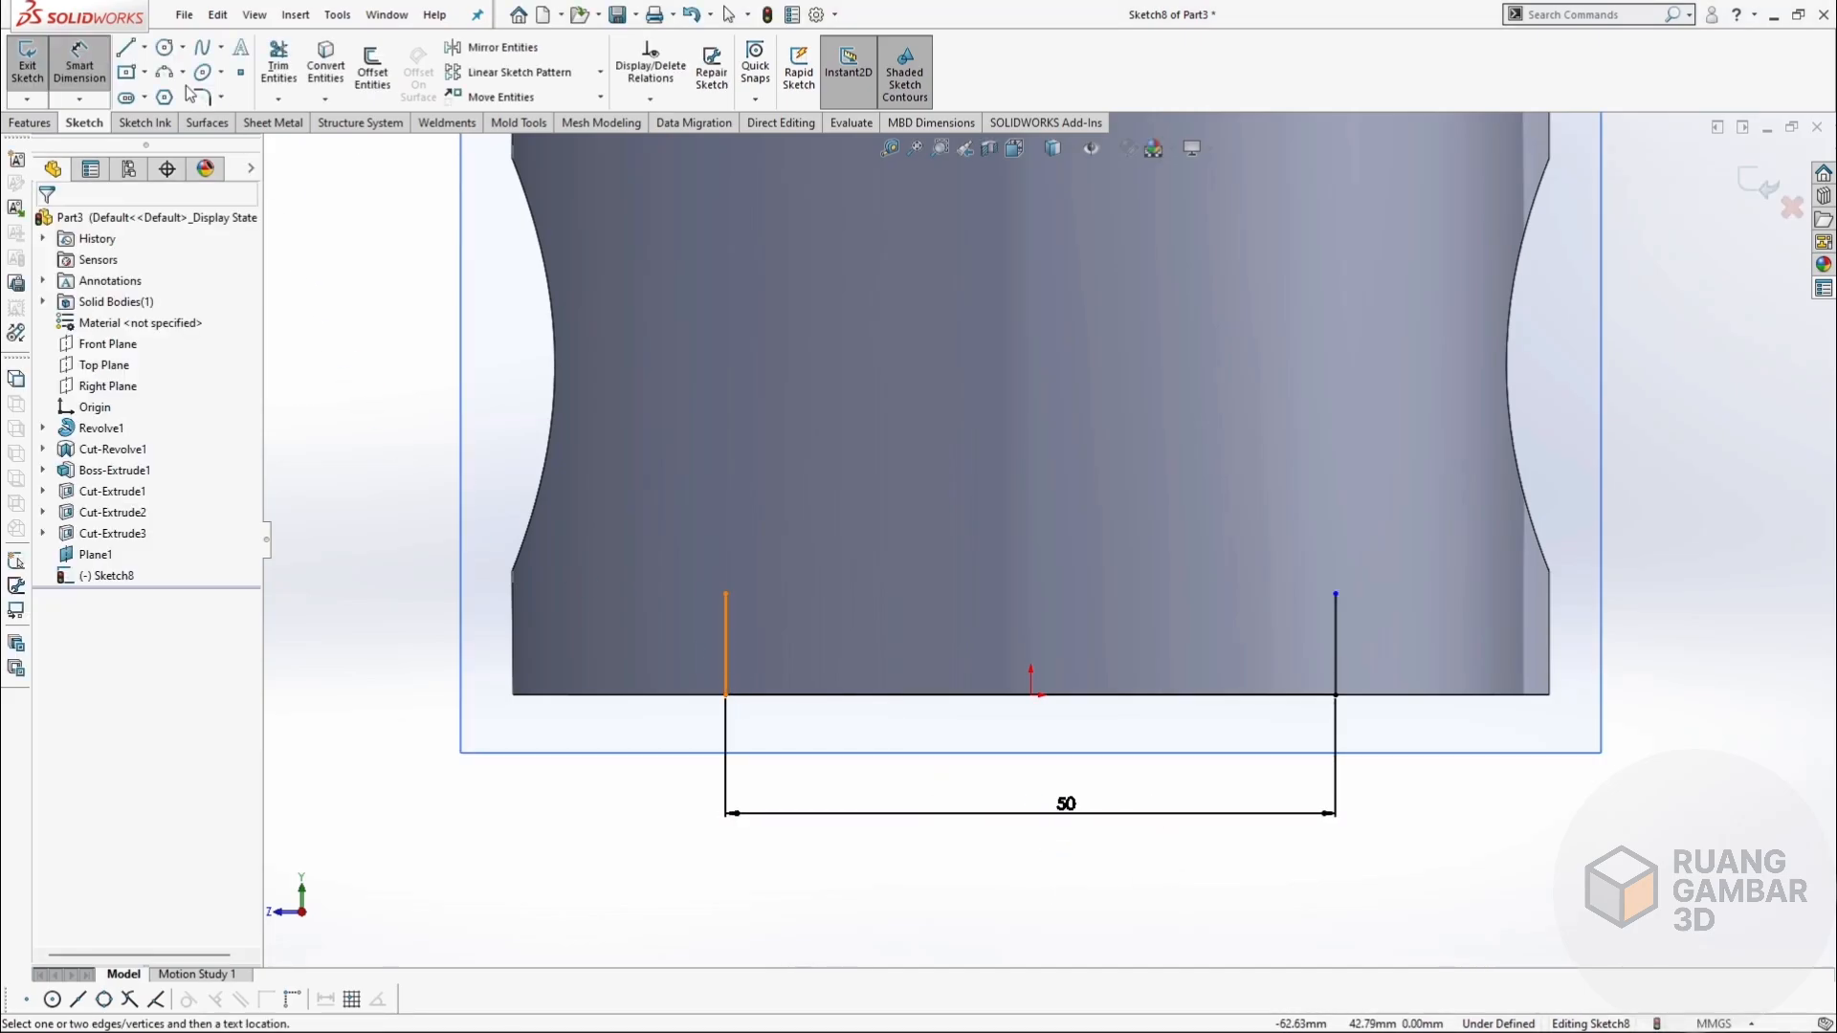
Draw a three-point arc of about 48 mm radius joining the upper ends of the two vertical lines, bulging upward.
click(164, 72)
click(727, 594)
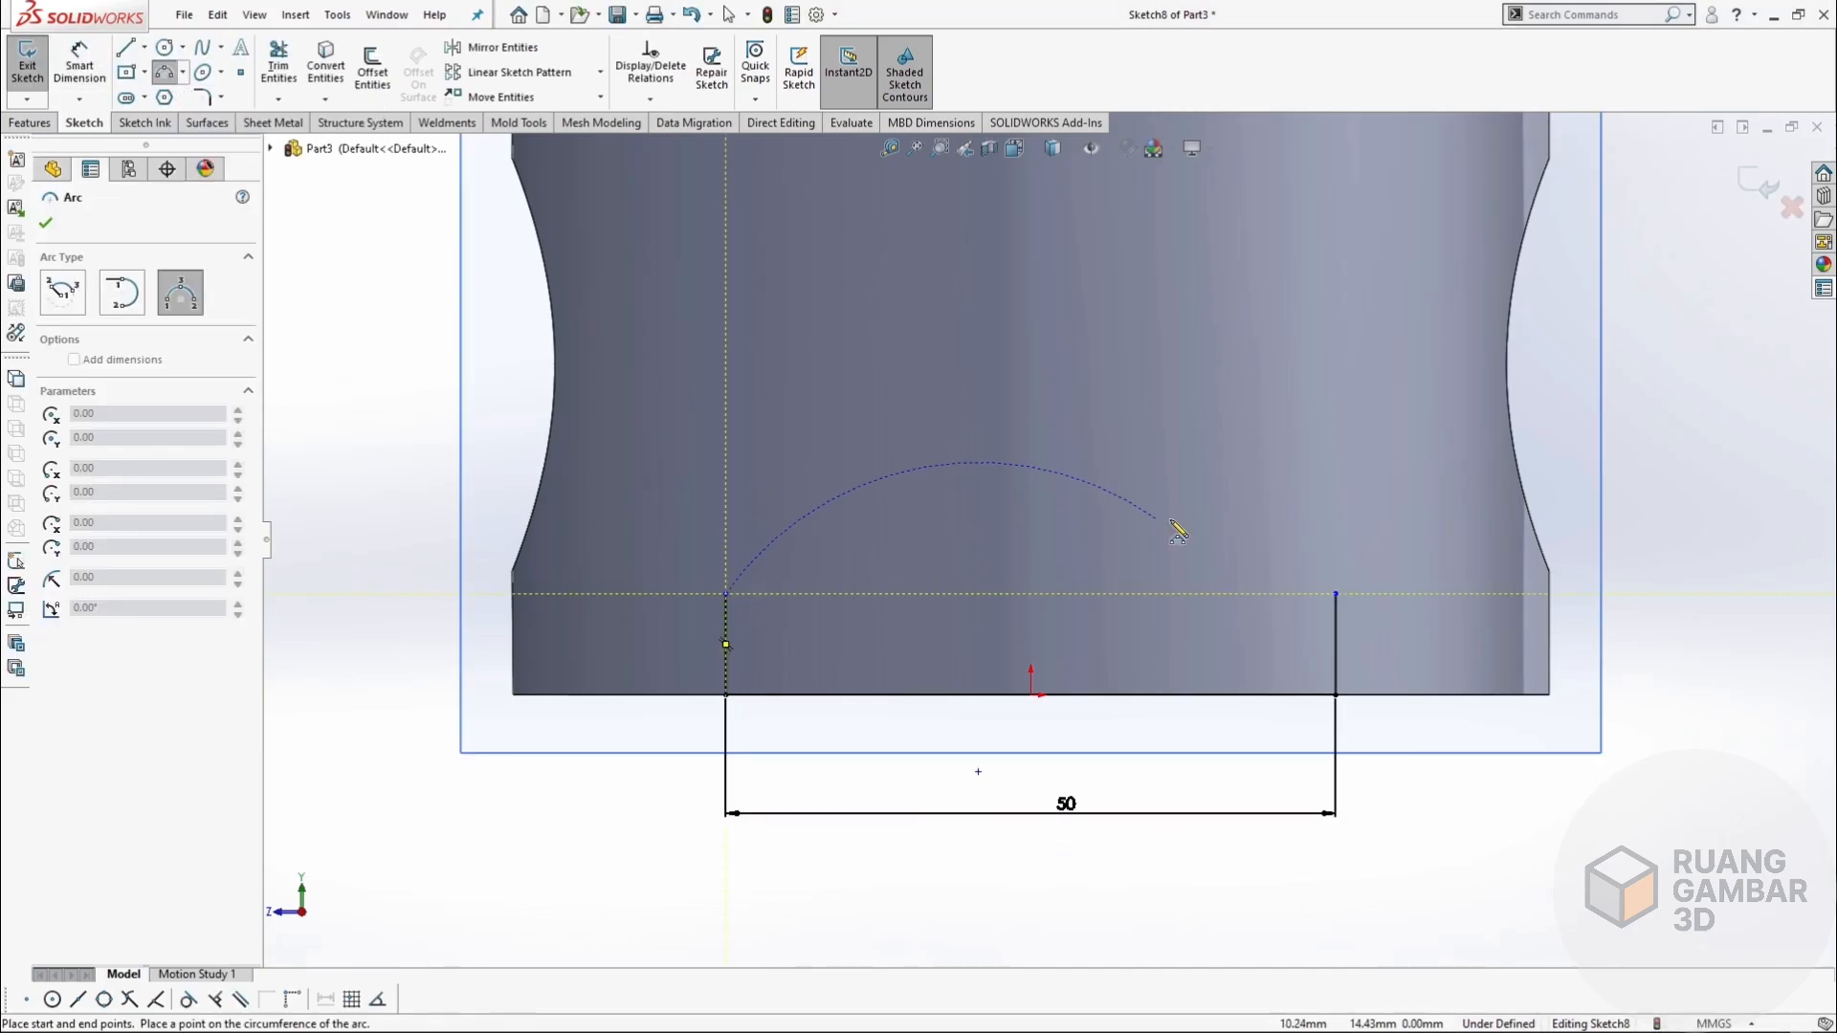
click(1336, 594)
click(1099, 518)
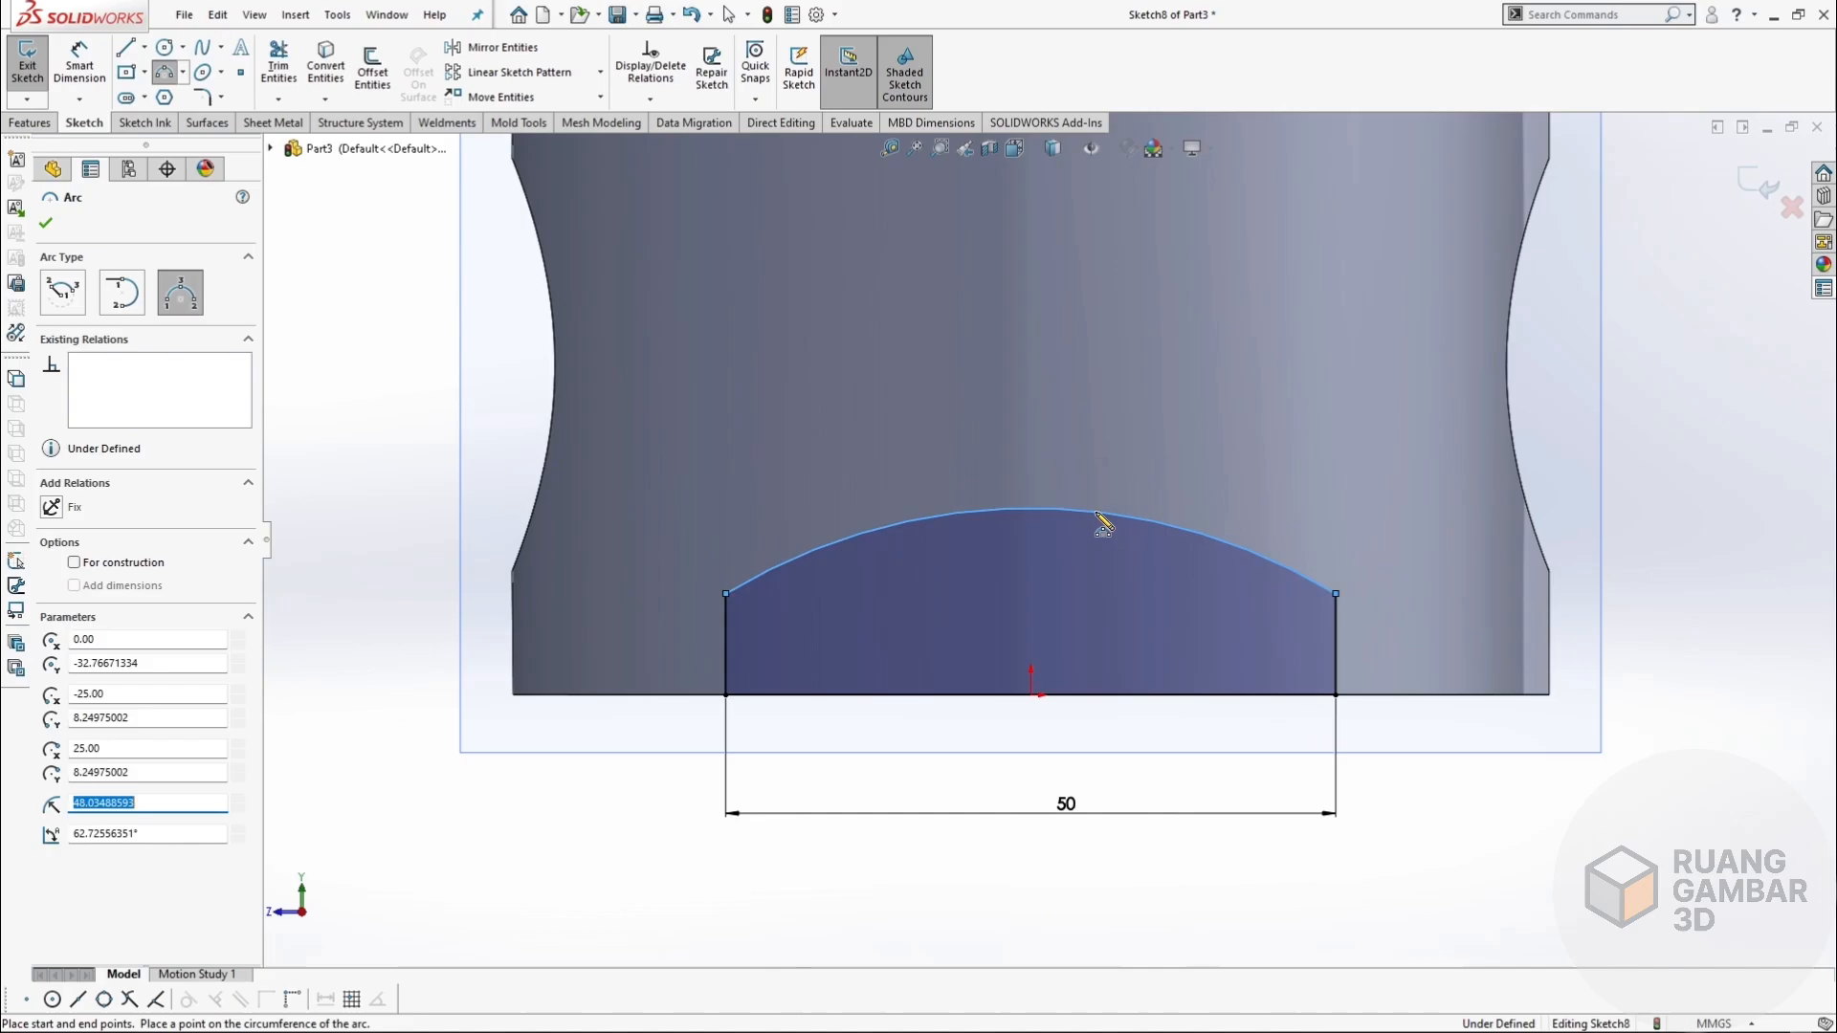
click(46, 225)
Dimension the arc at the top of the profile to a radius of 40 mm.
click(80, 67)
click(1099, 513)
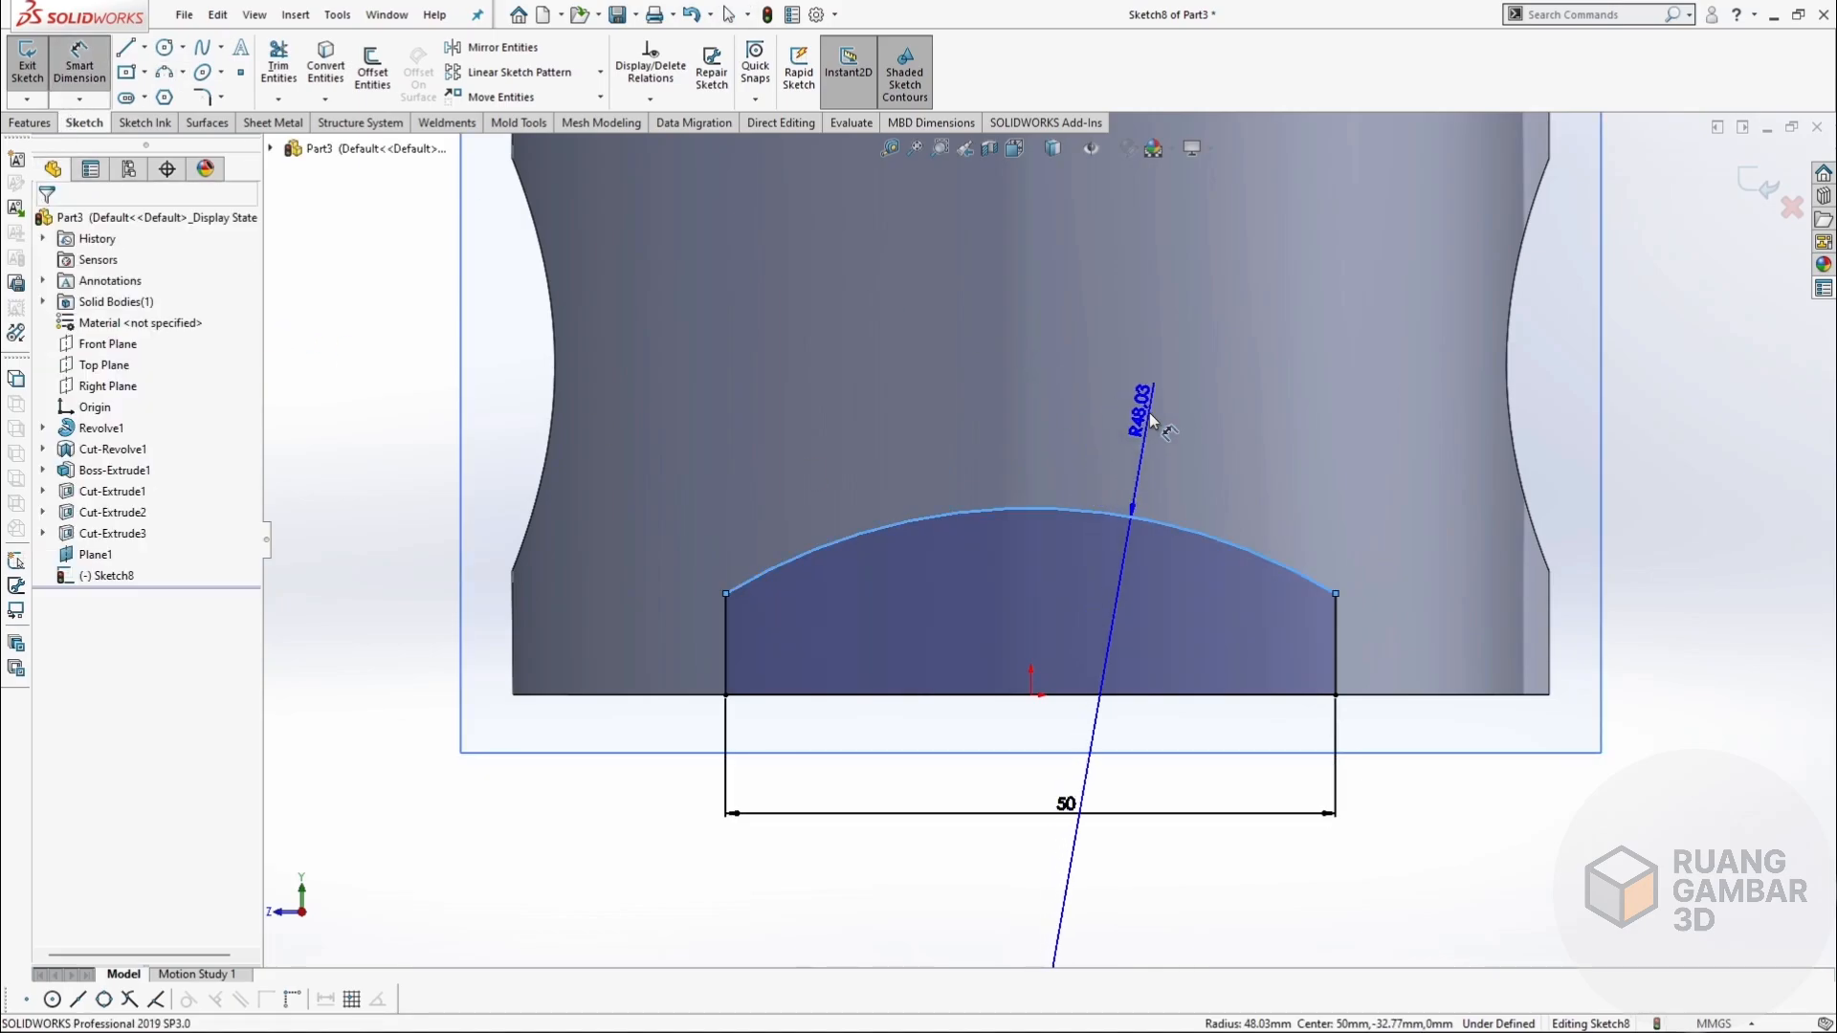
click(1151, 418)
text(40)
key(Return)
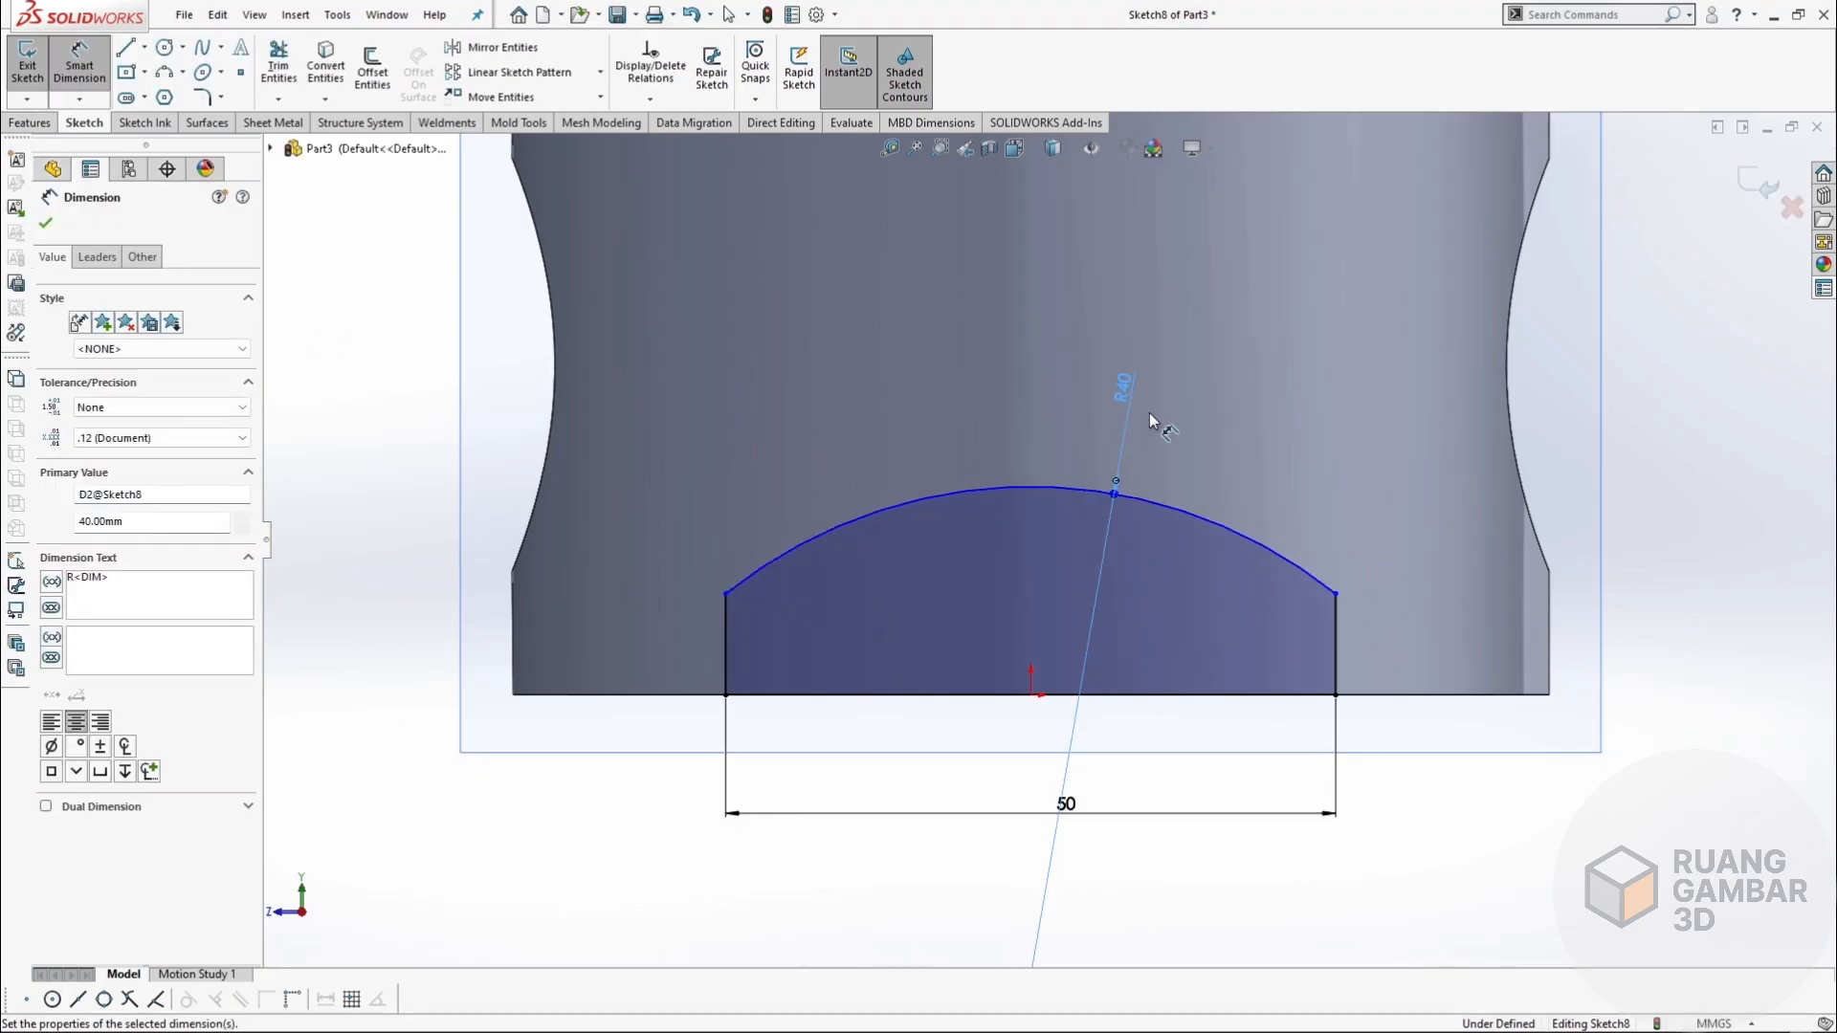
key(Escape)
scroll(1089, 543, up, 3)
scroll(1082, 459, up, 3)
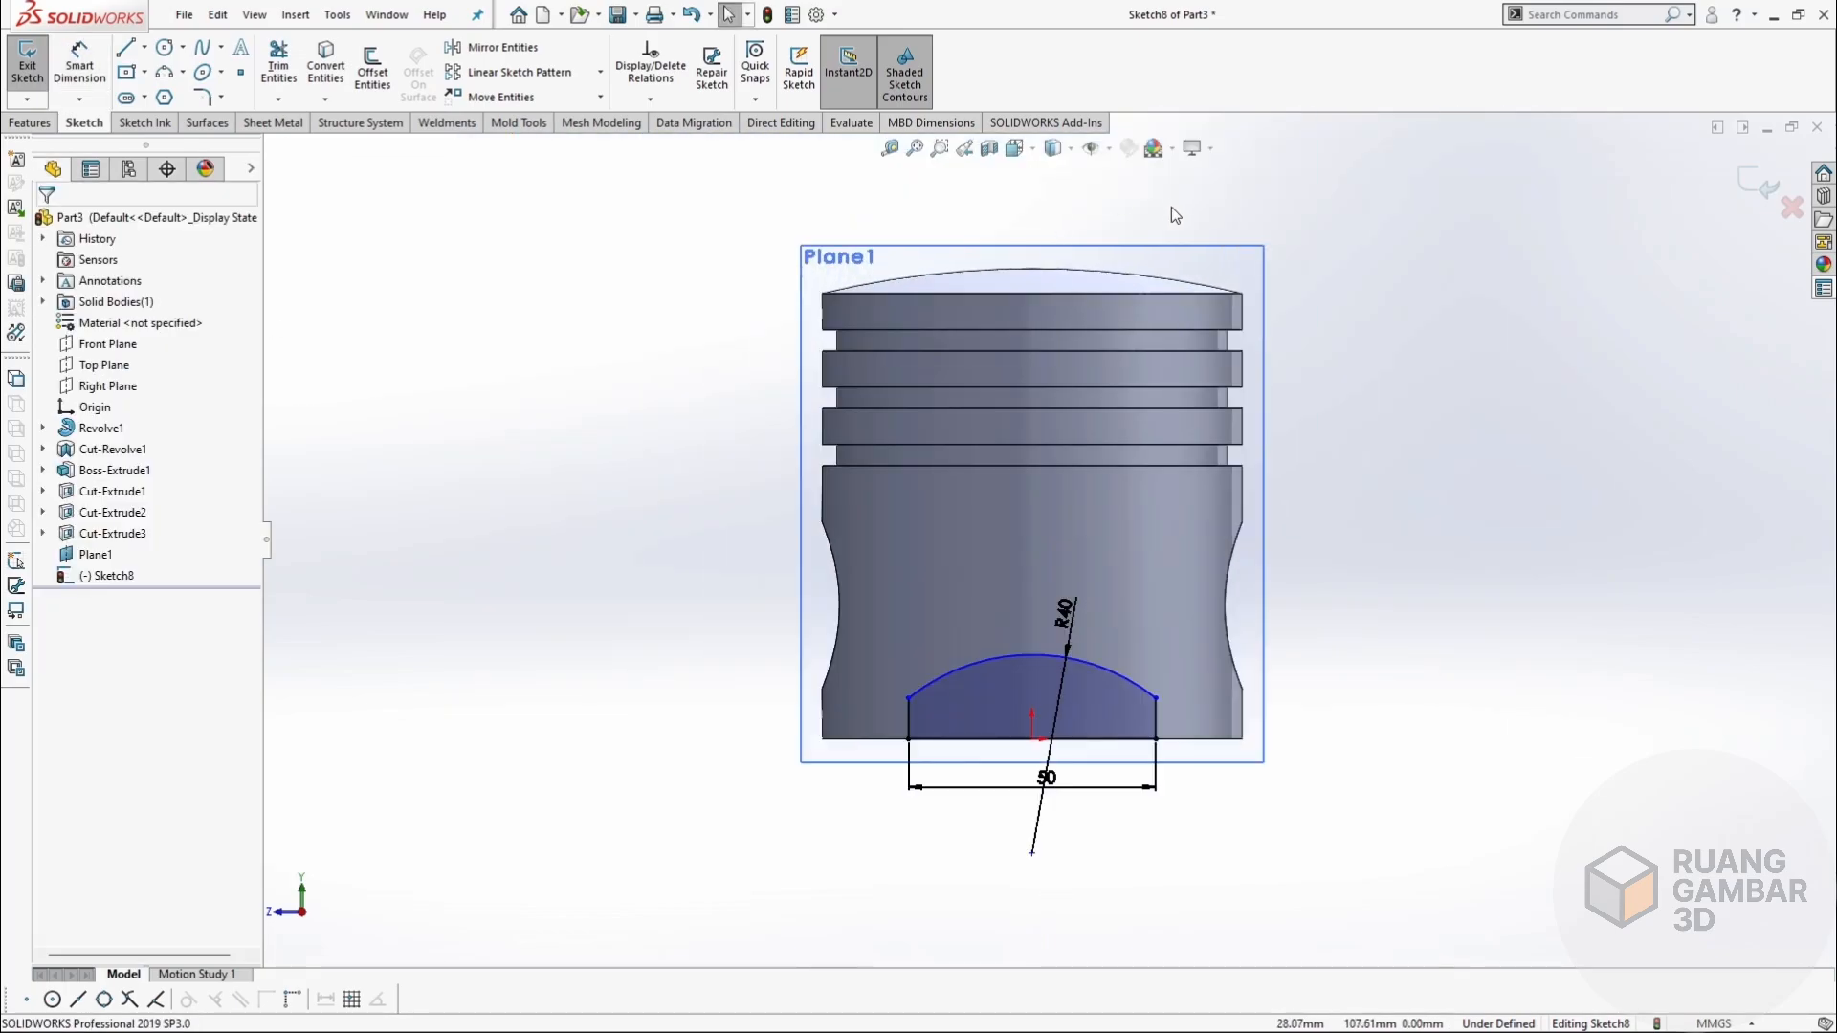
Show the model with hidden lines visible and dimension the vertical line on the 50 mm profile's right side to 10 mm.
scroll(1190, 383, down, 2)
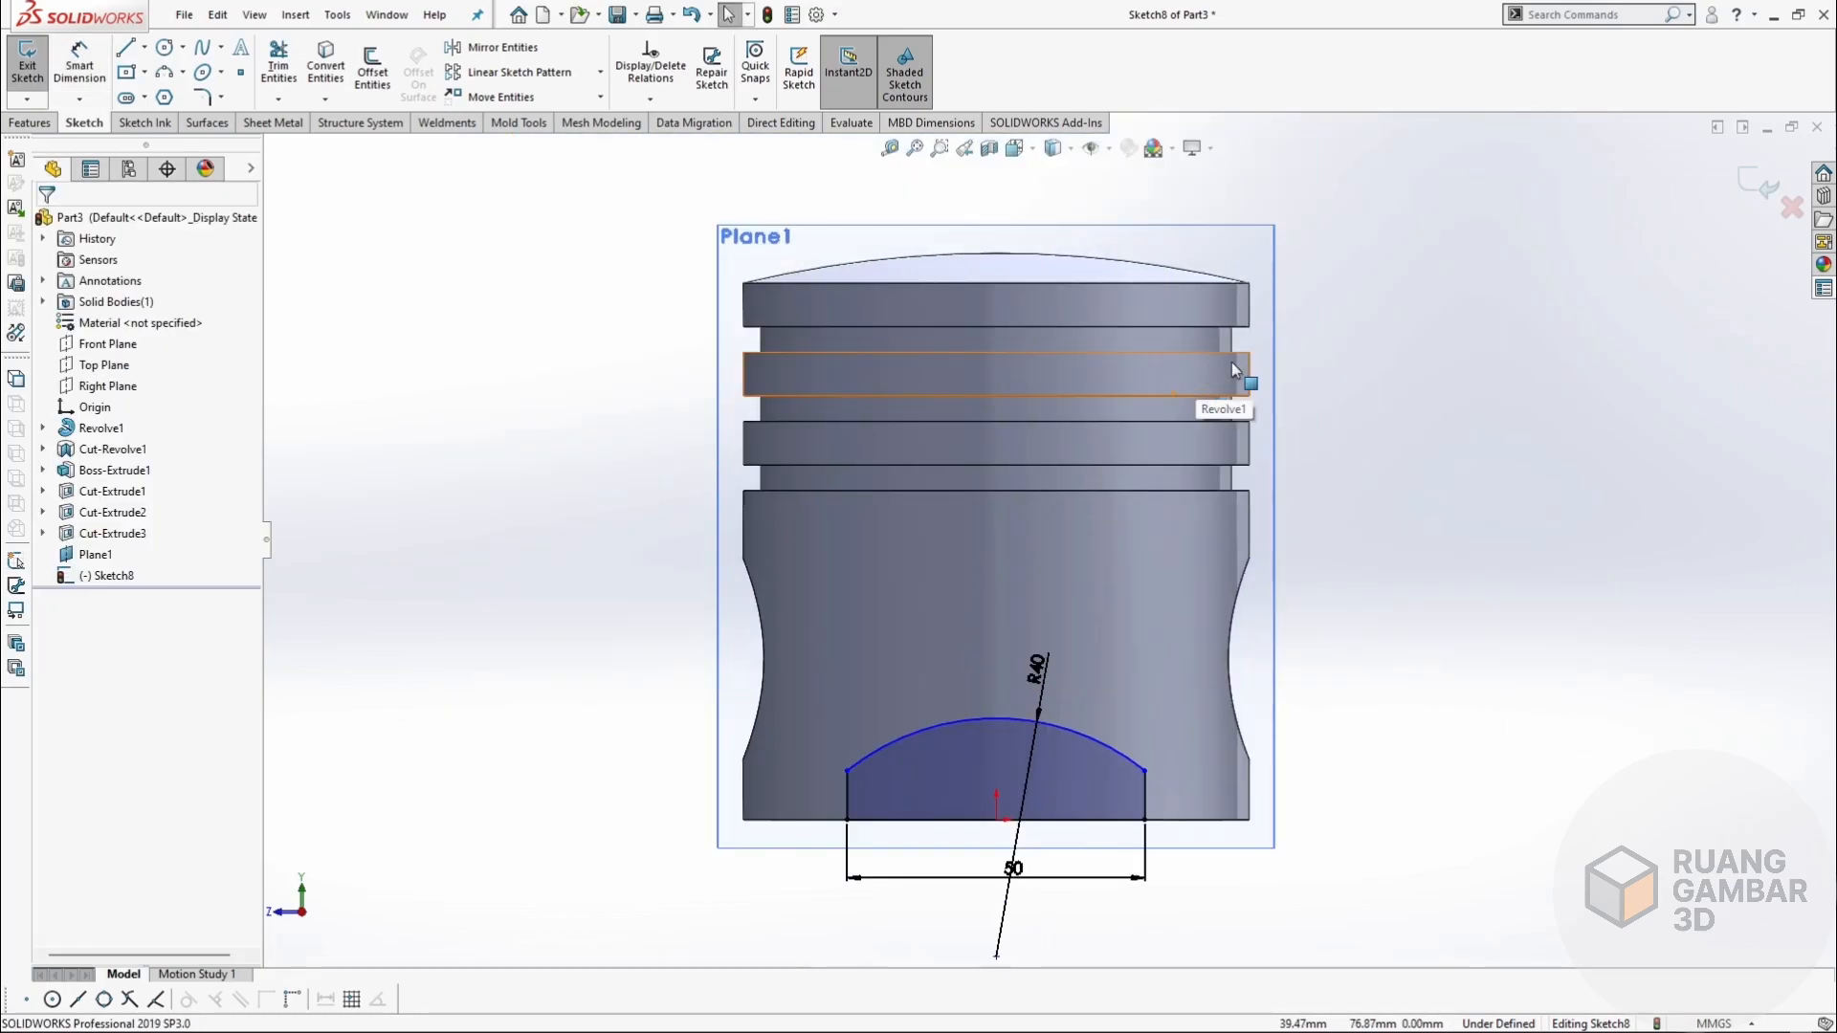
click(1053, 147)
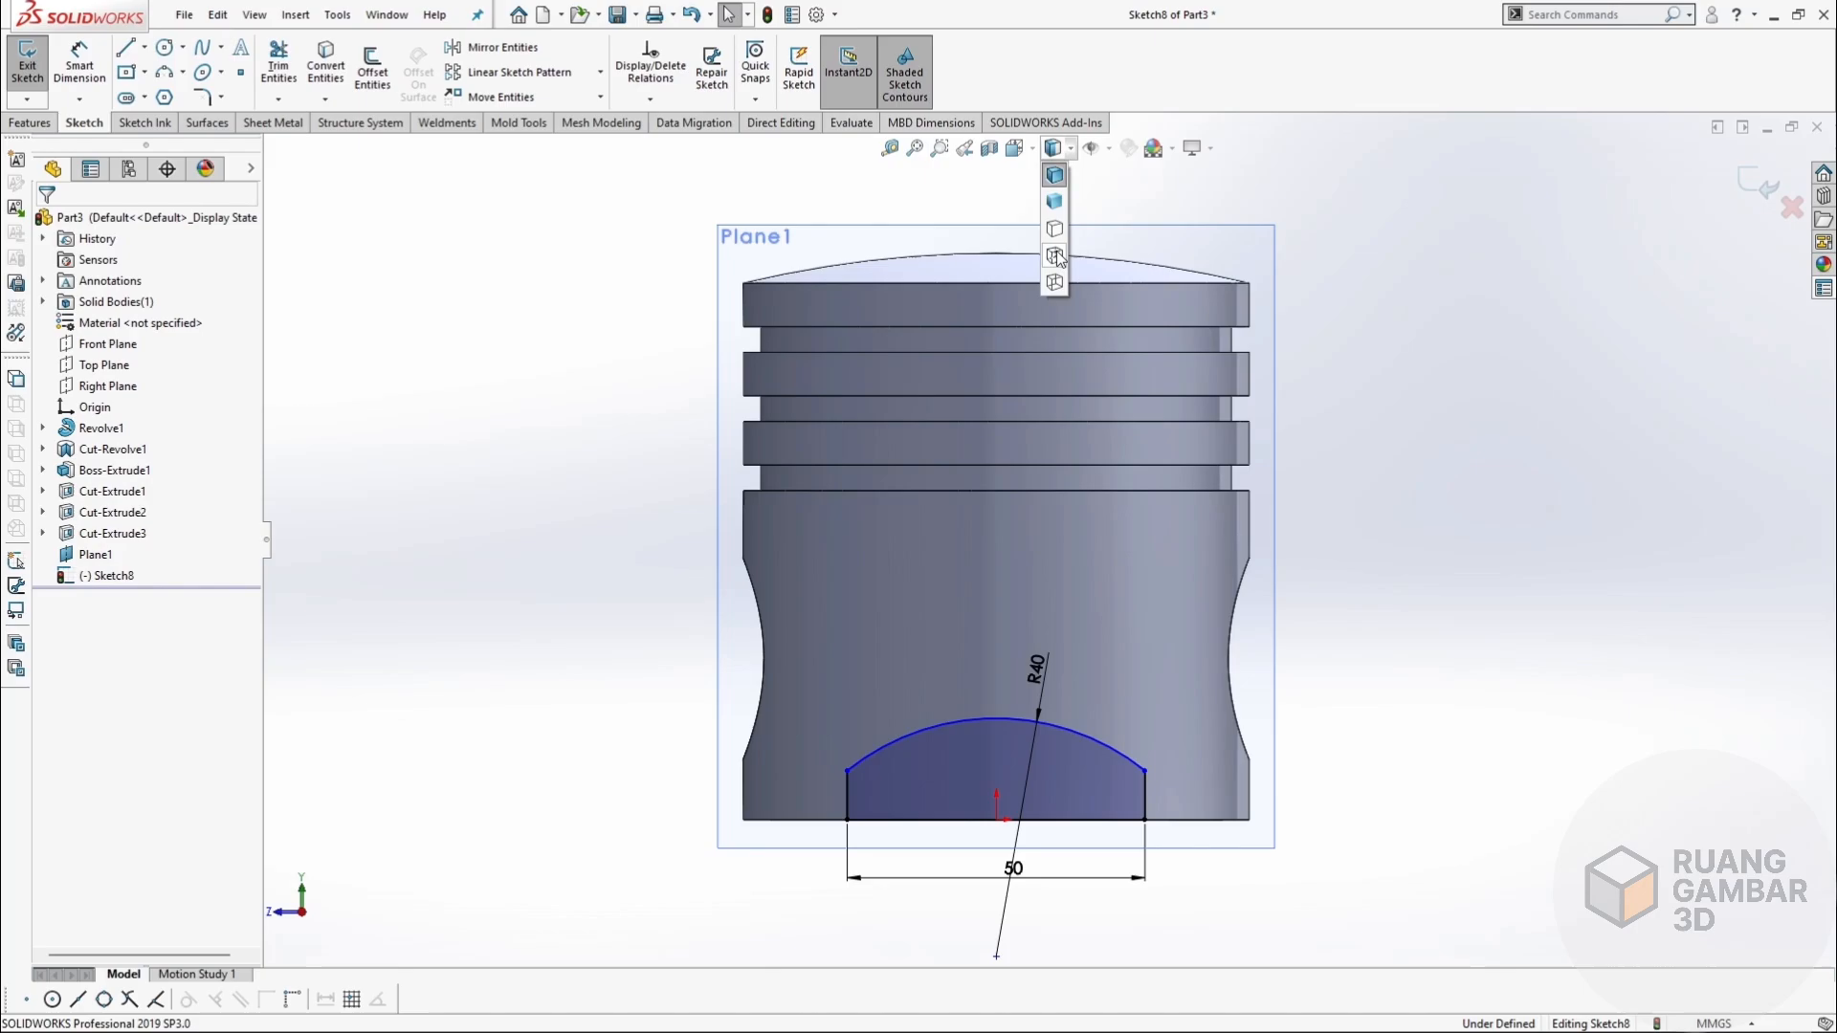
click(1053, 250)
click(80, 67)
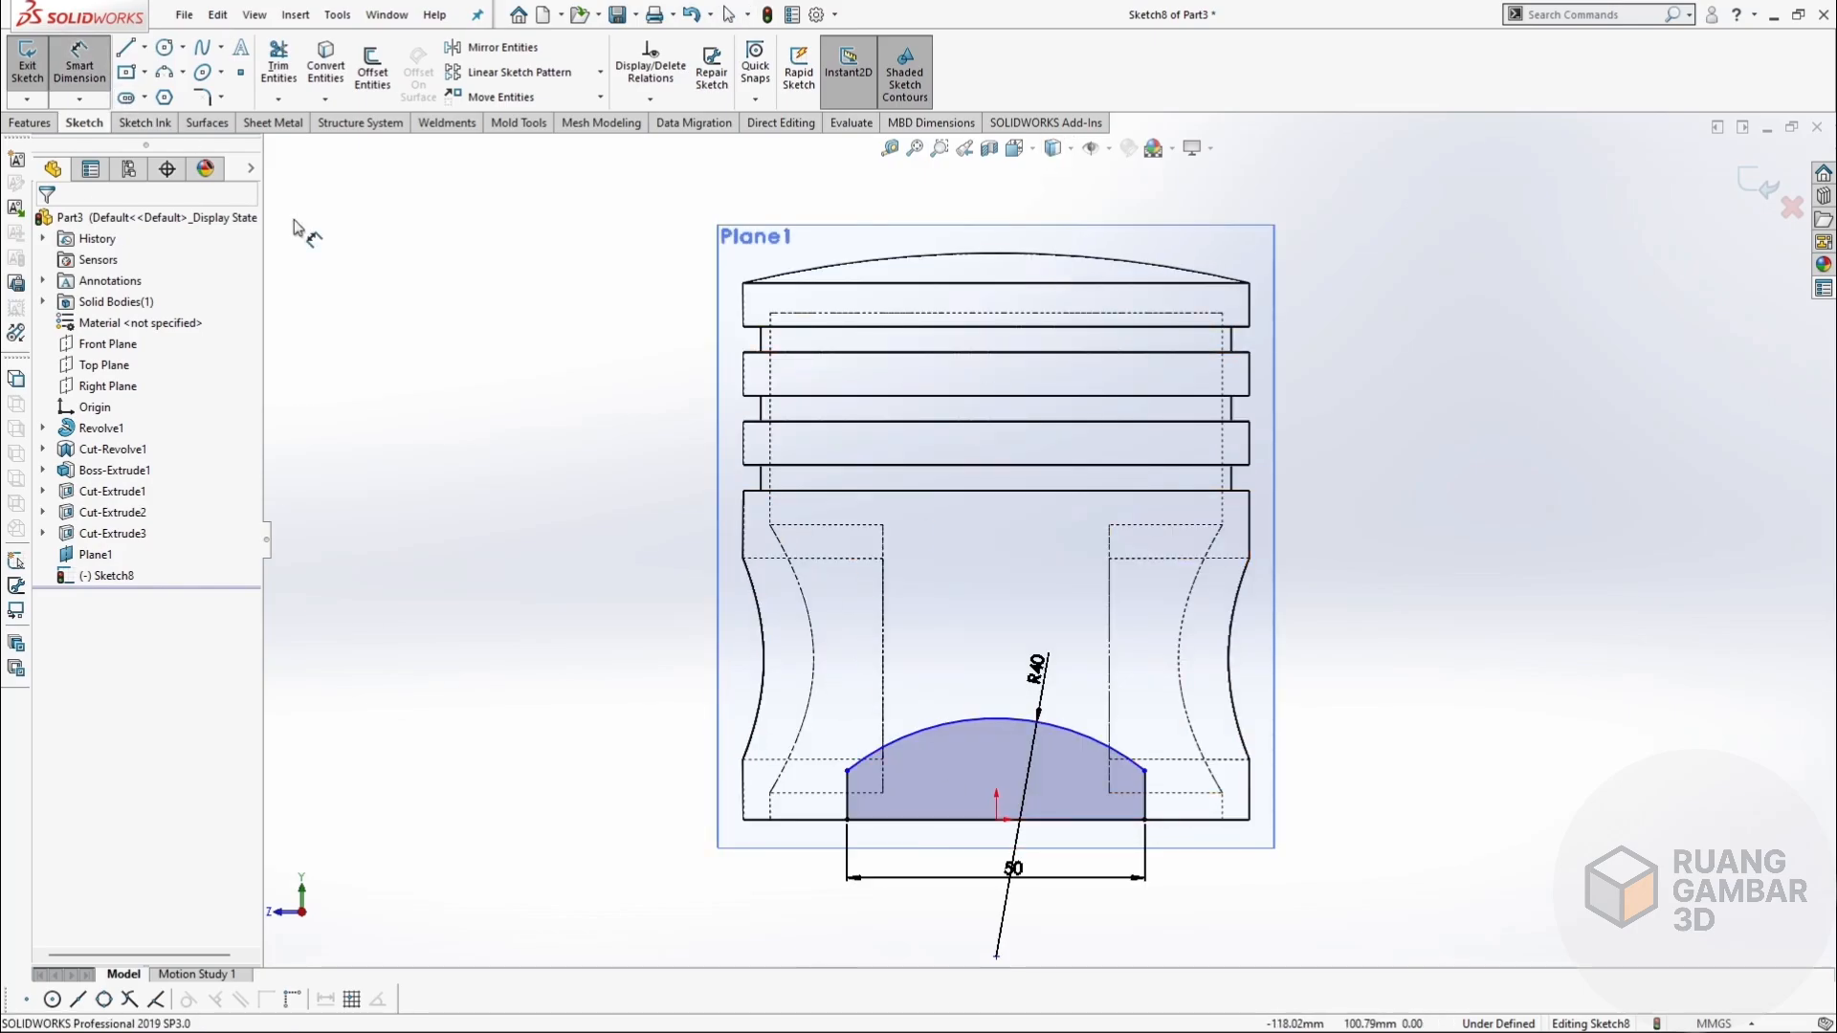
click(1148, 797)
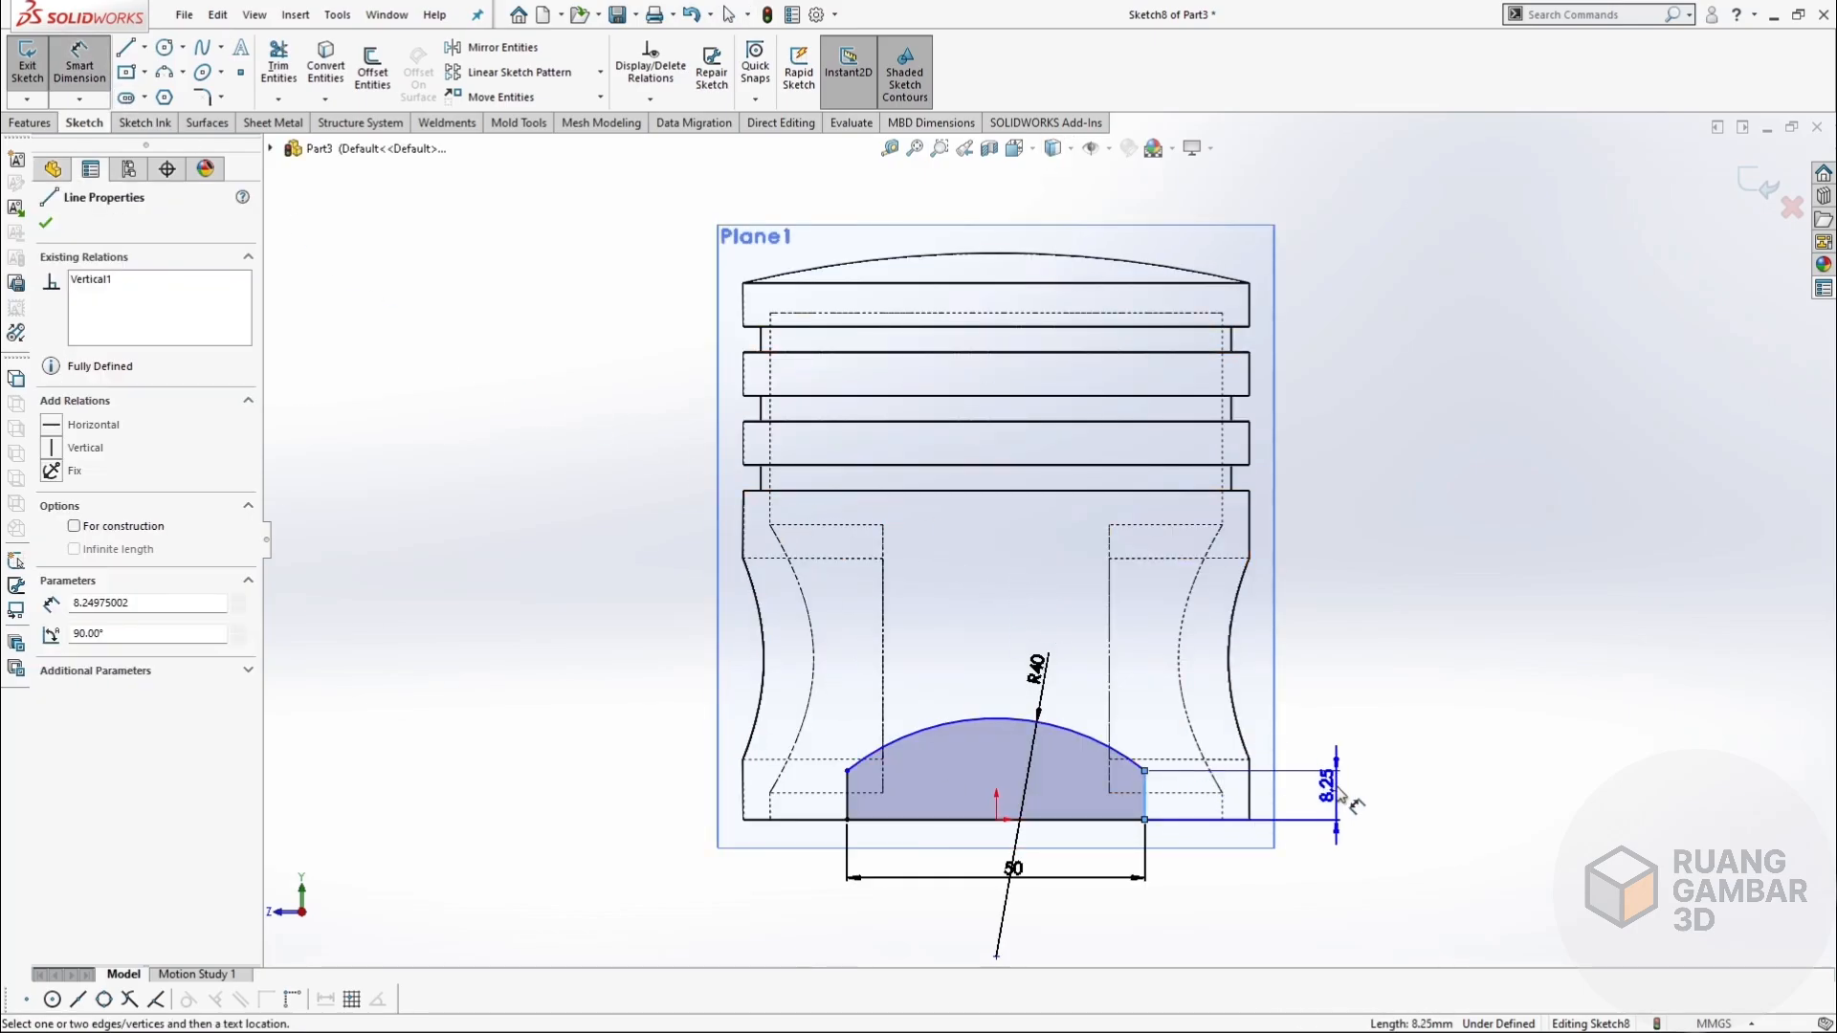
click(1332, 783)
text(10)
key(Return)
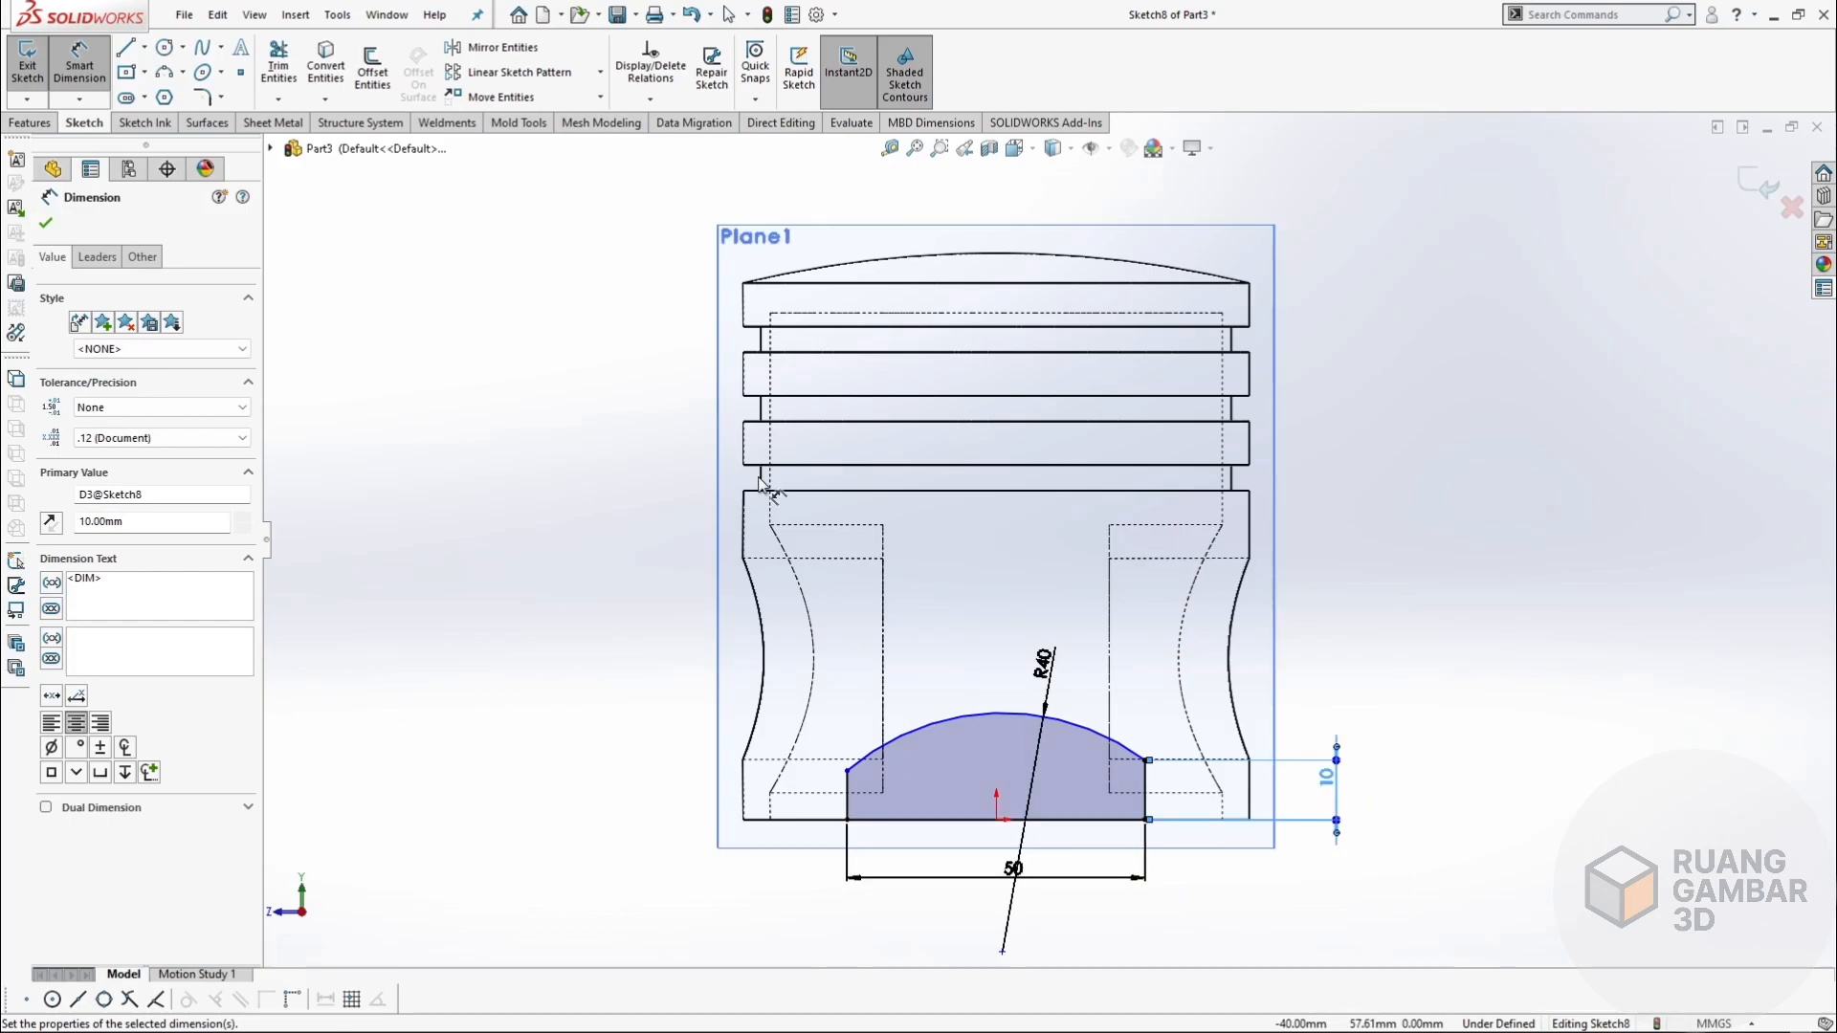
click(45, 222)
Make the profile's two vertical lines equal in length.
click(848, 794)
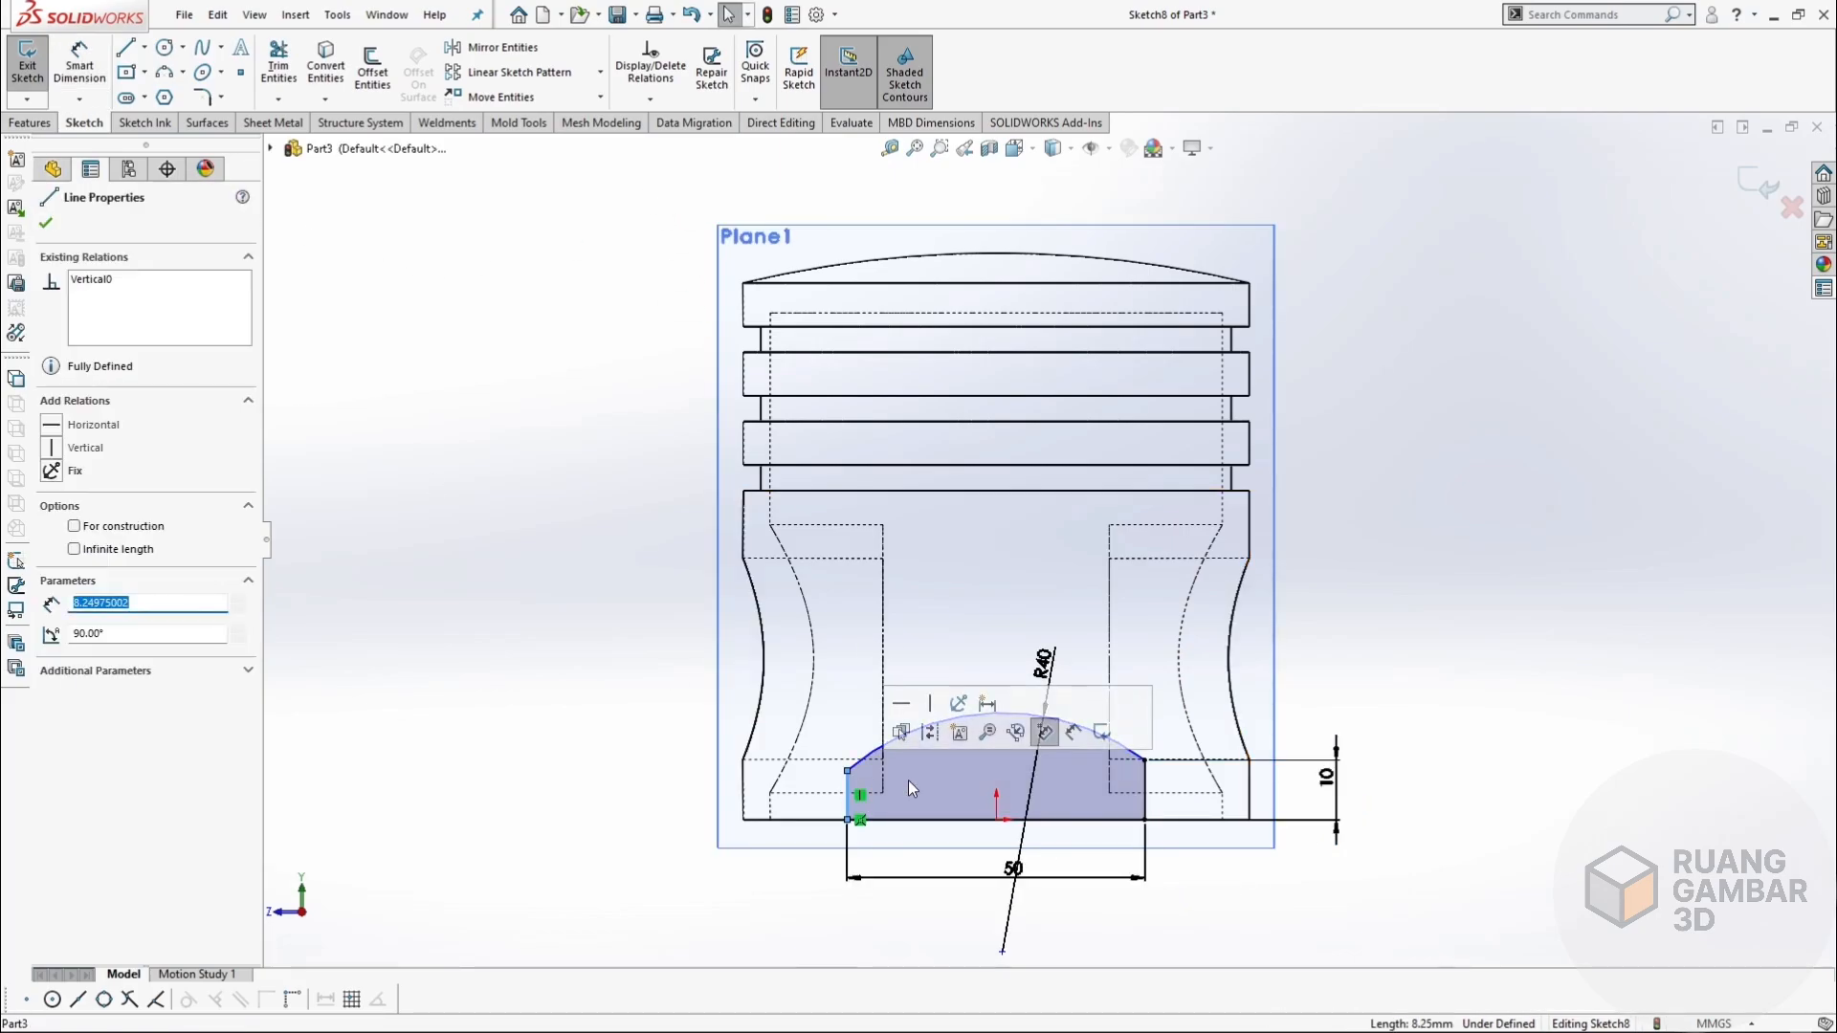
ctrl+click(1147, 780)
click(1344, 724)
click(1433, 498)
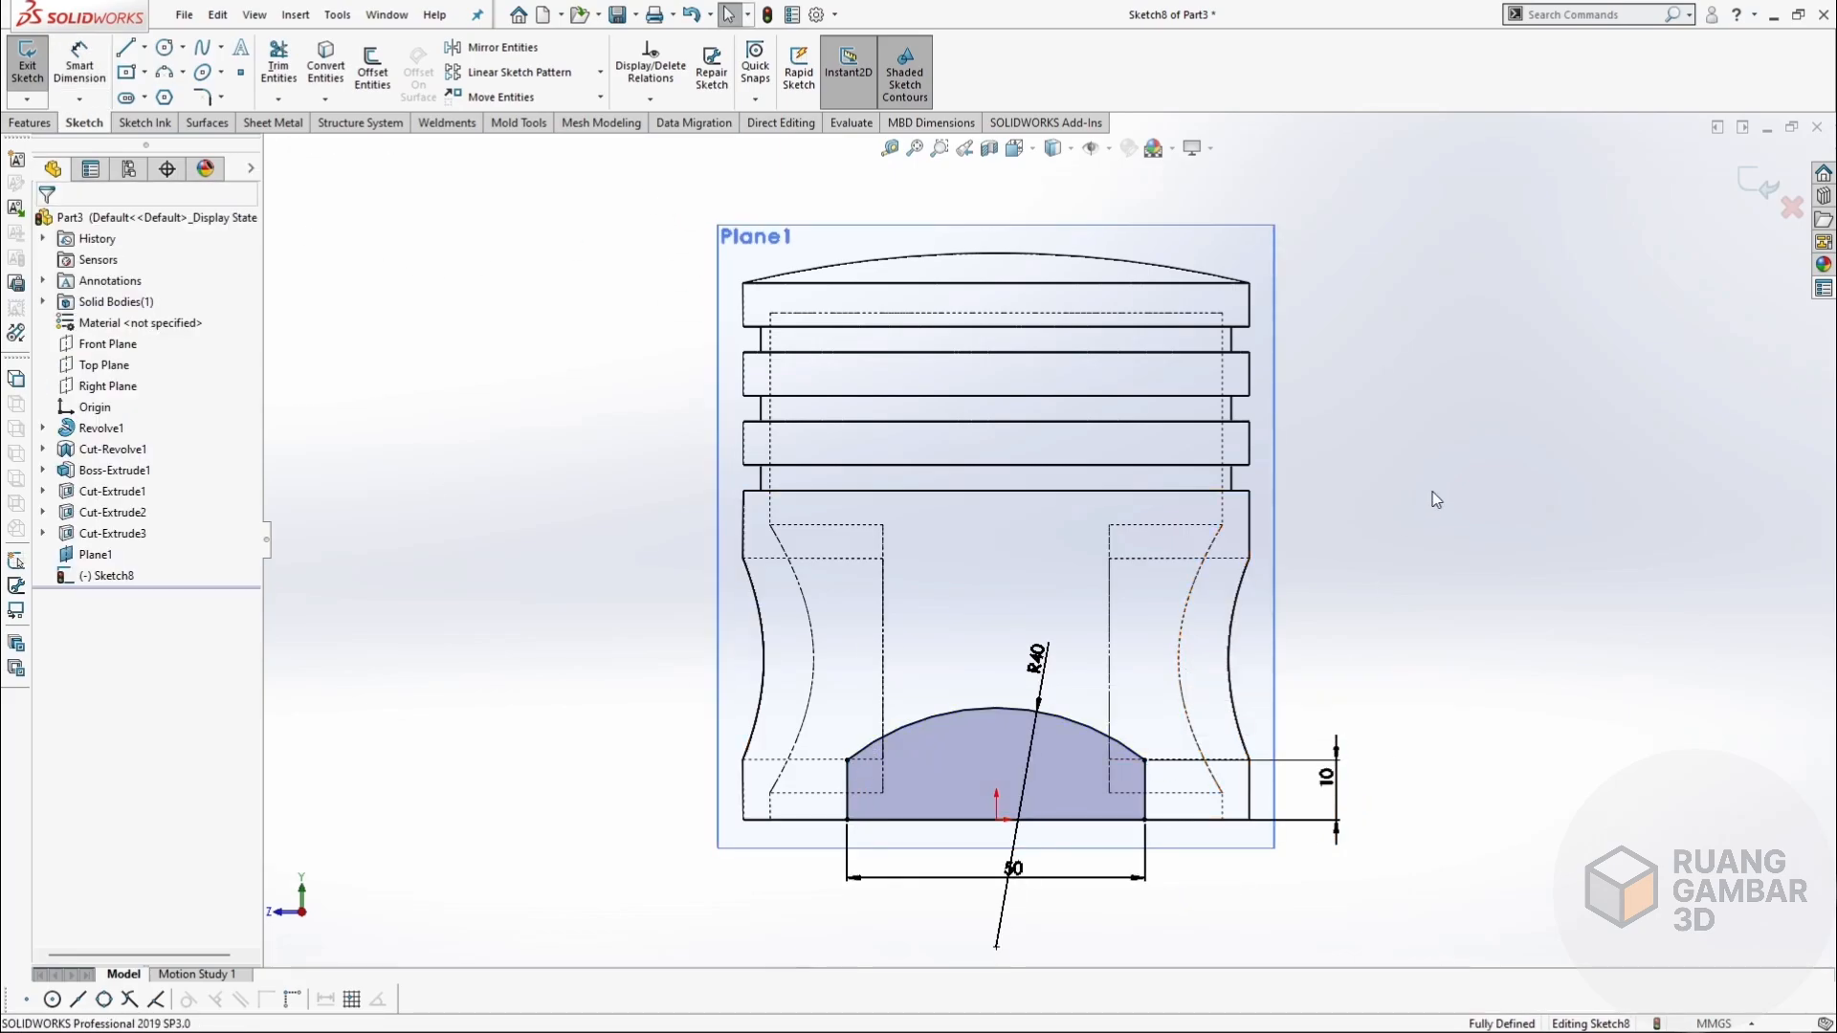
Cut the arched profile into the piston skirt with a Blind Extruded Cut 24.3 mm deep from the sketch plane.
click(28, 123)
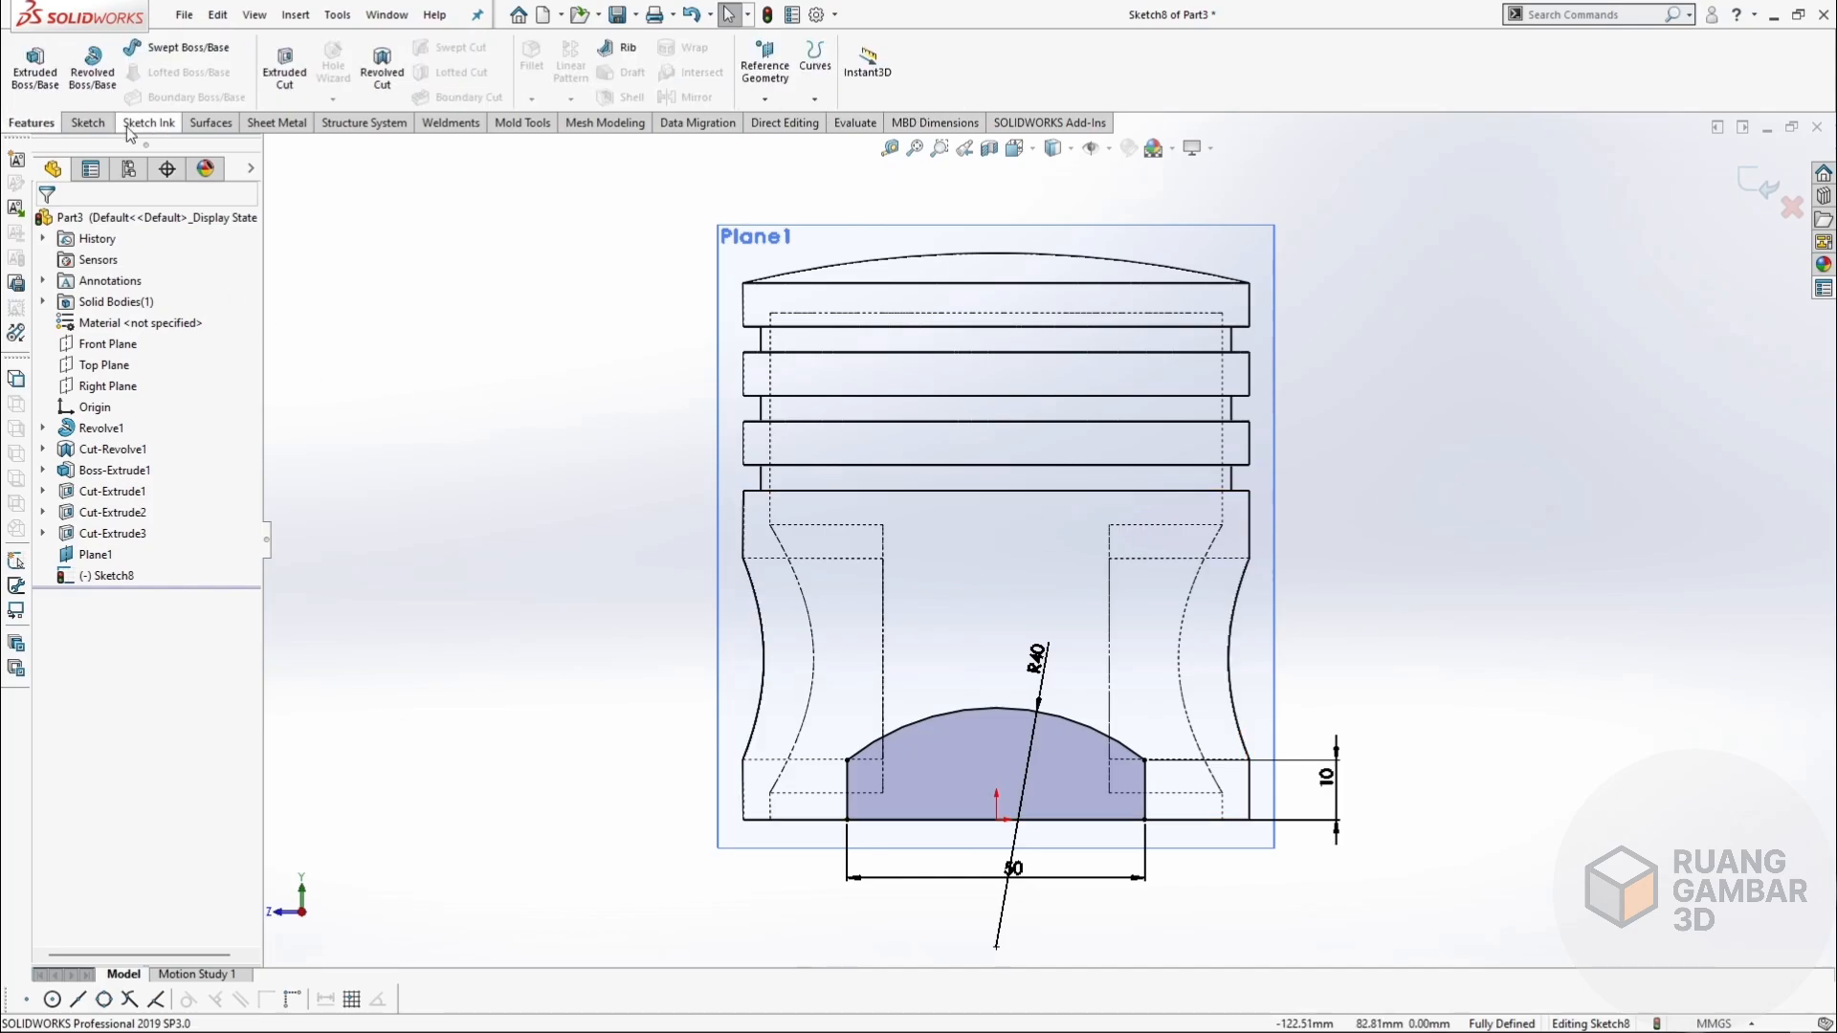
click(284, 63)
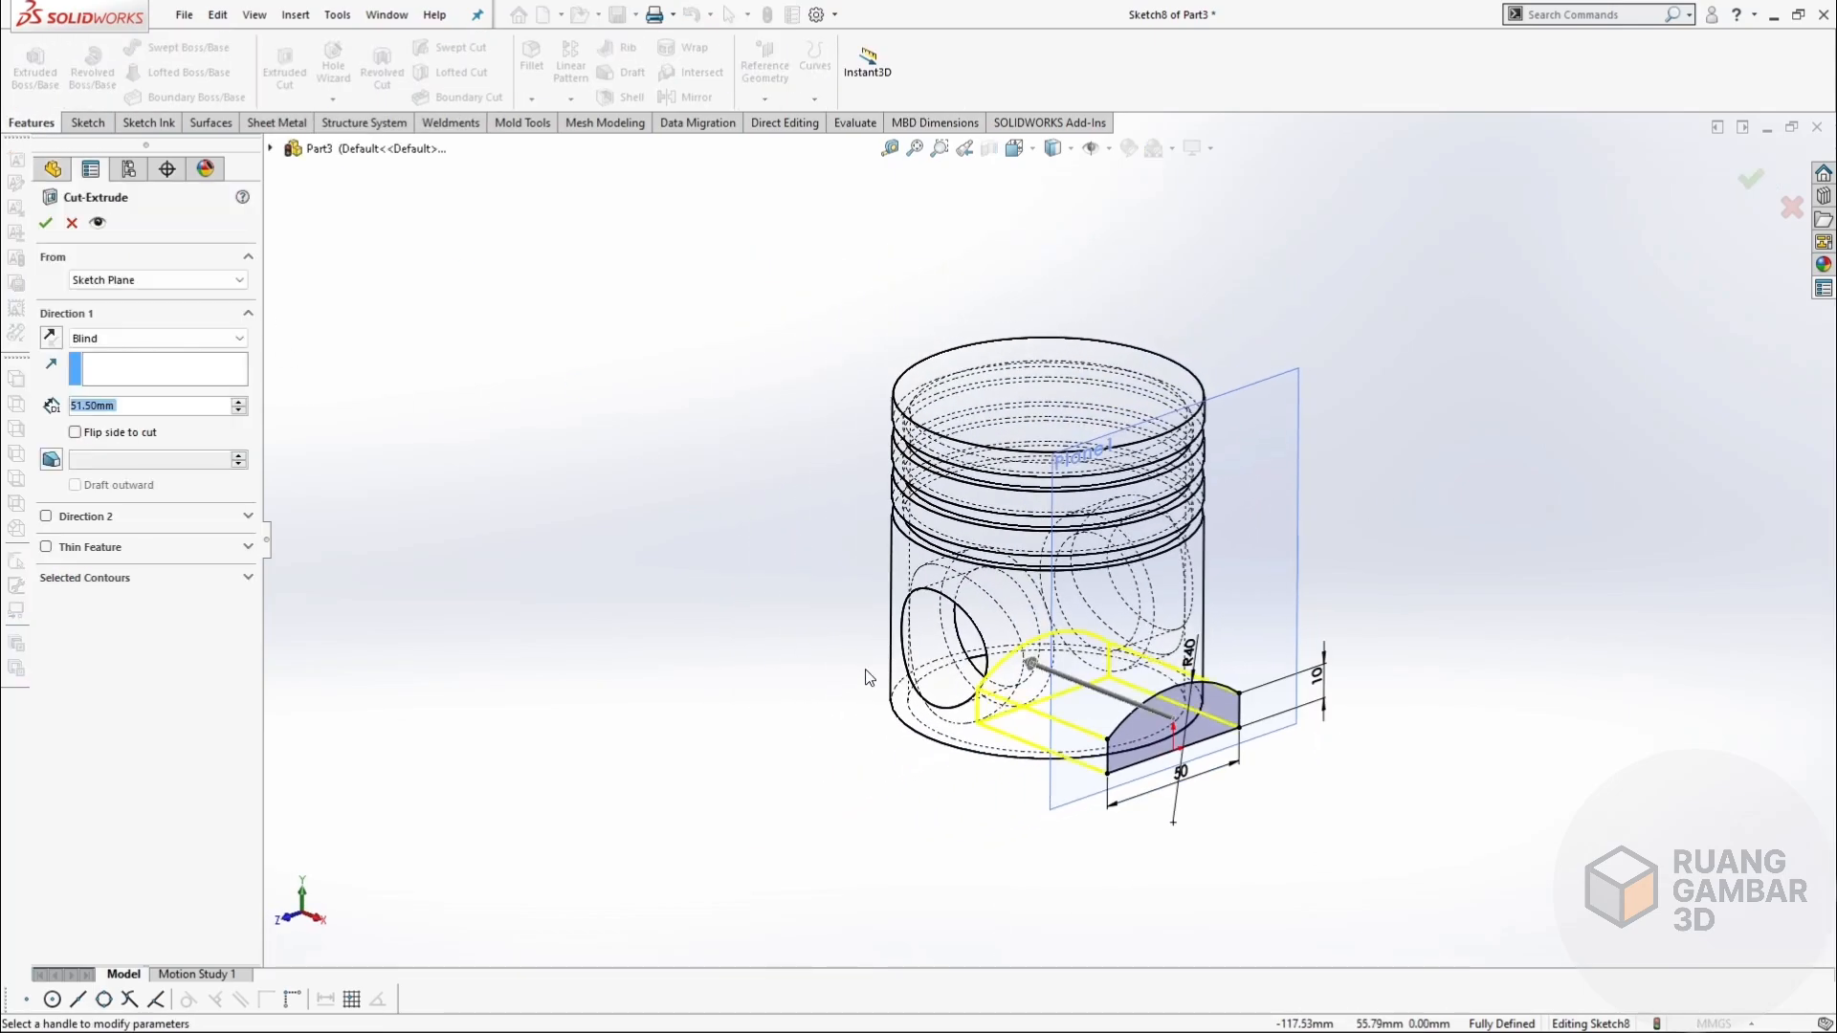
click(1025, 662)
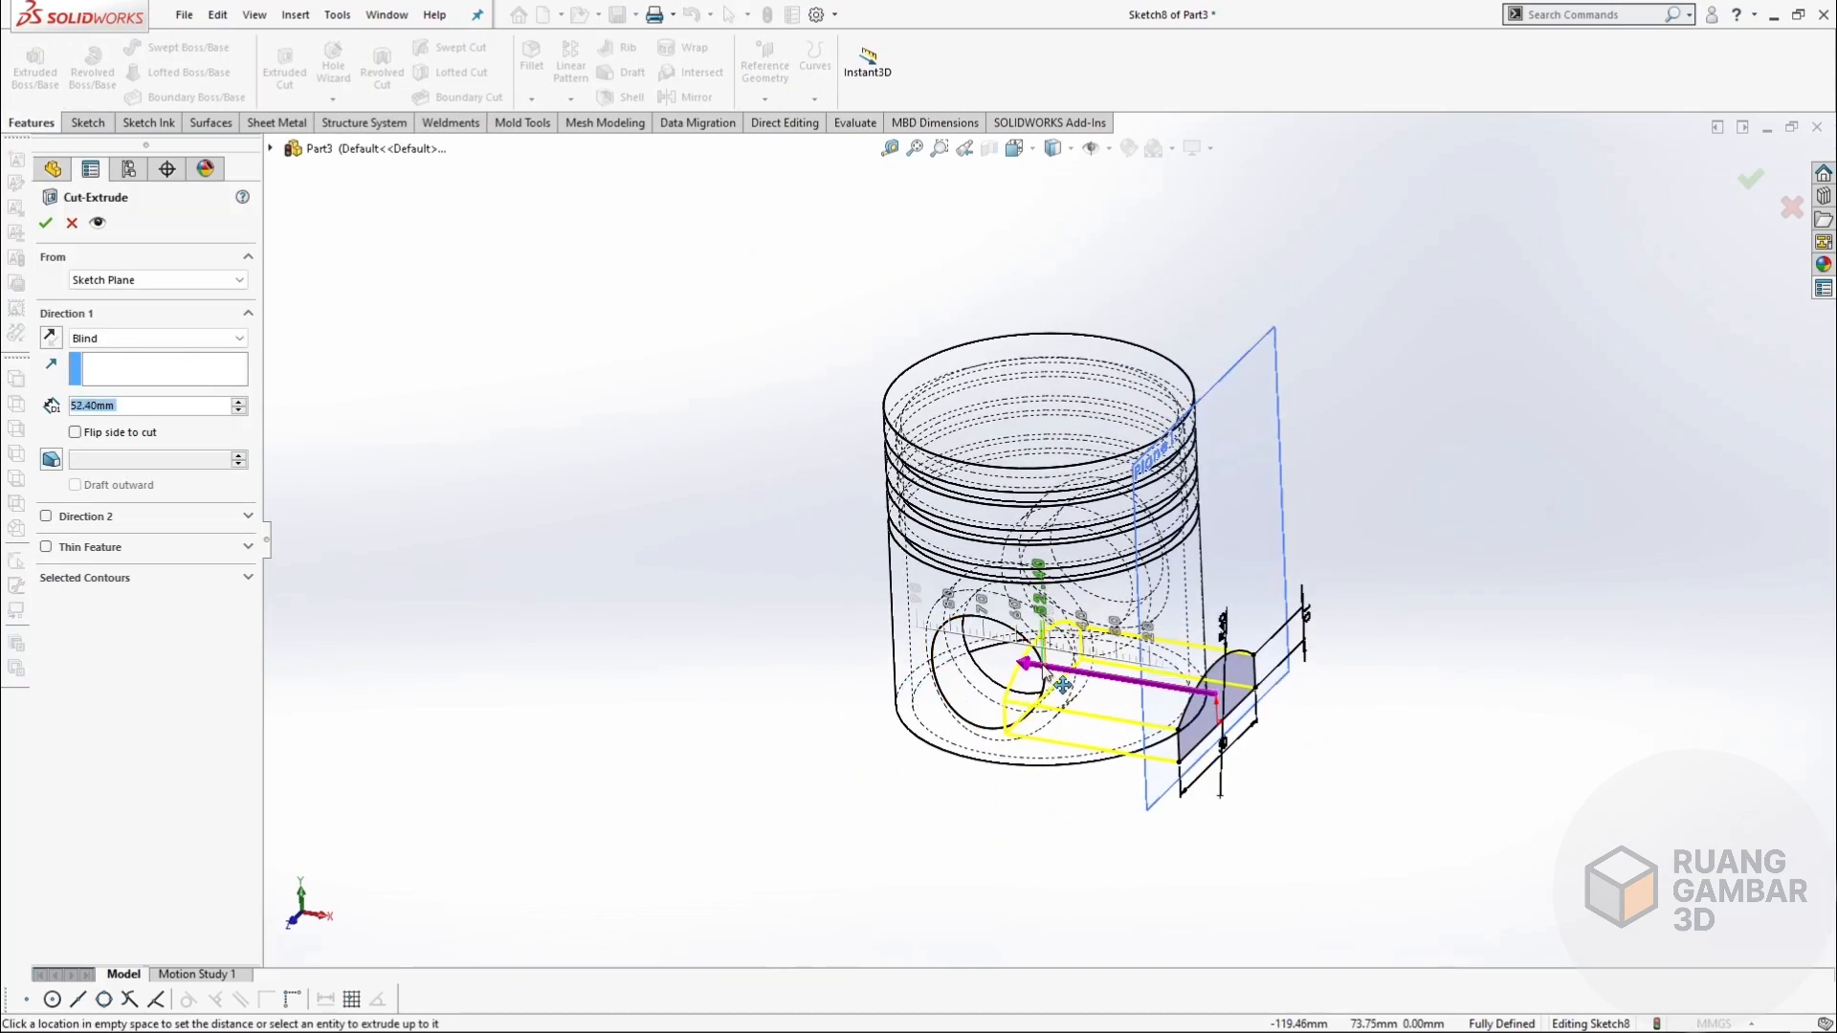
click(1118, 691)
middle_drag(1120, 691, 1145, 701)
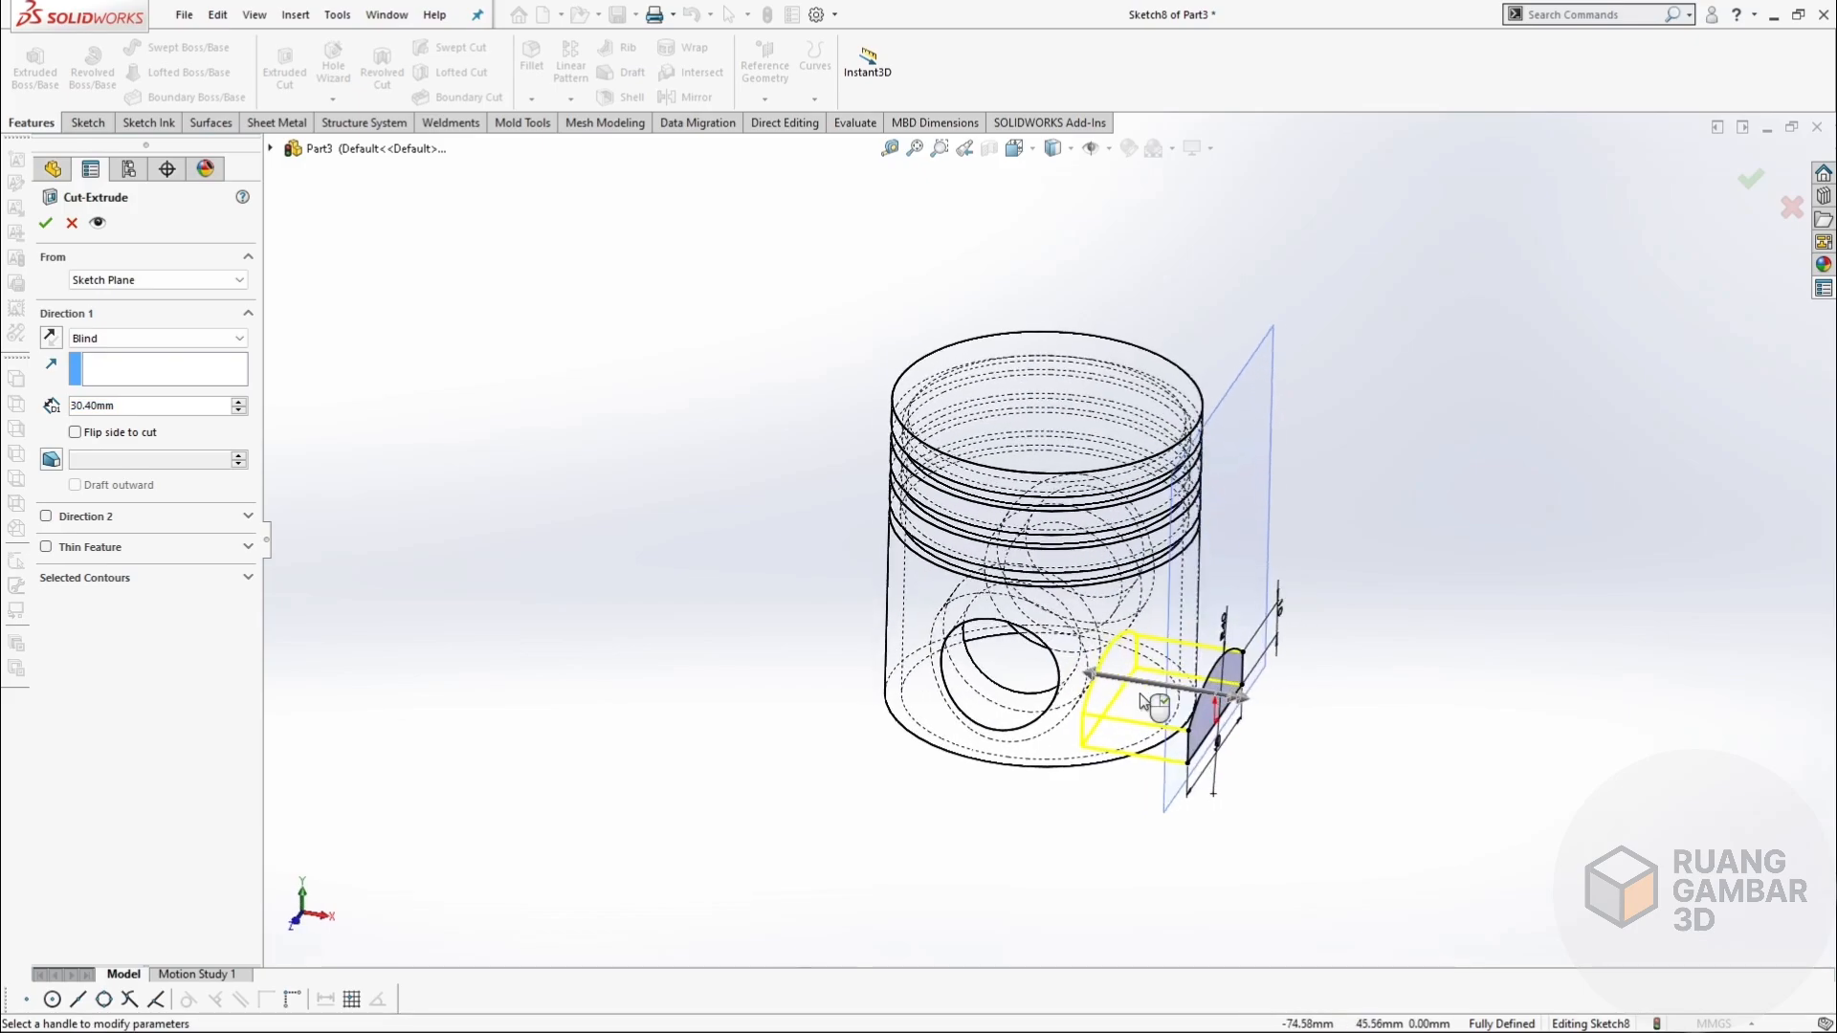
click(1096, 676)
click(1139, 703)
scroll(1139, 708, down, 5)
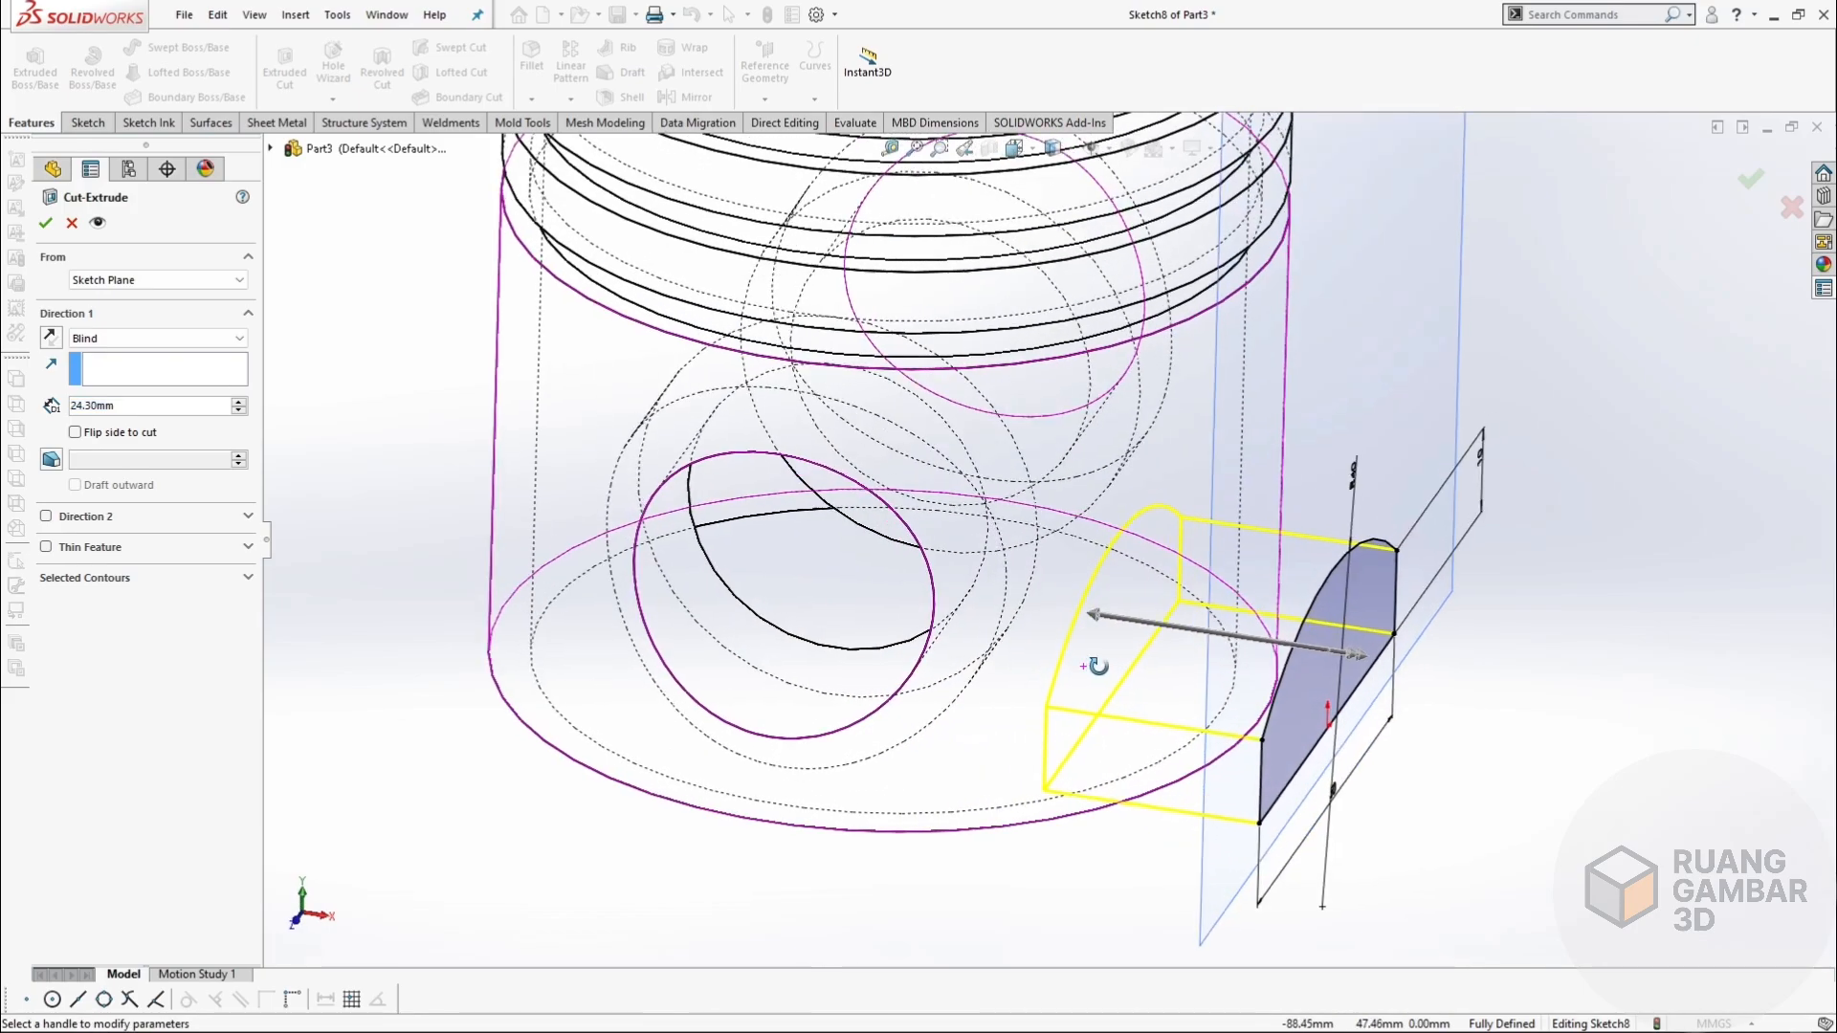
scroll(1115, 712, up, 3)
click(45, 223)
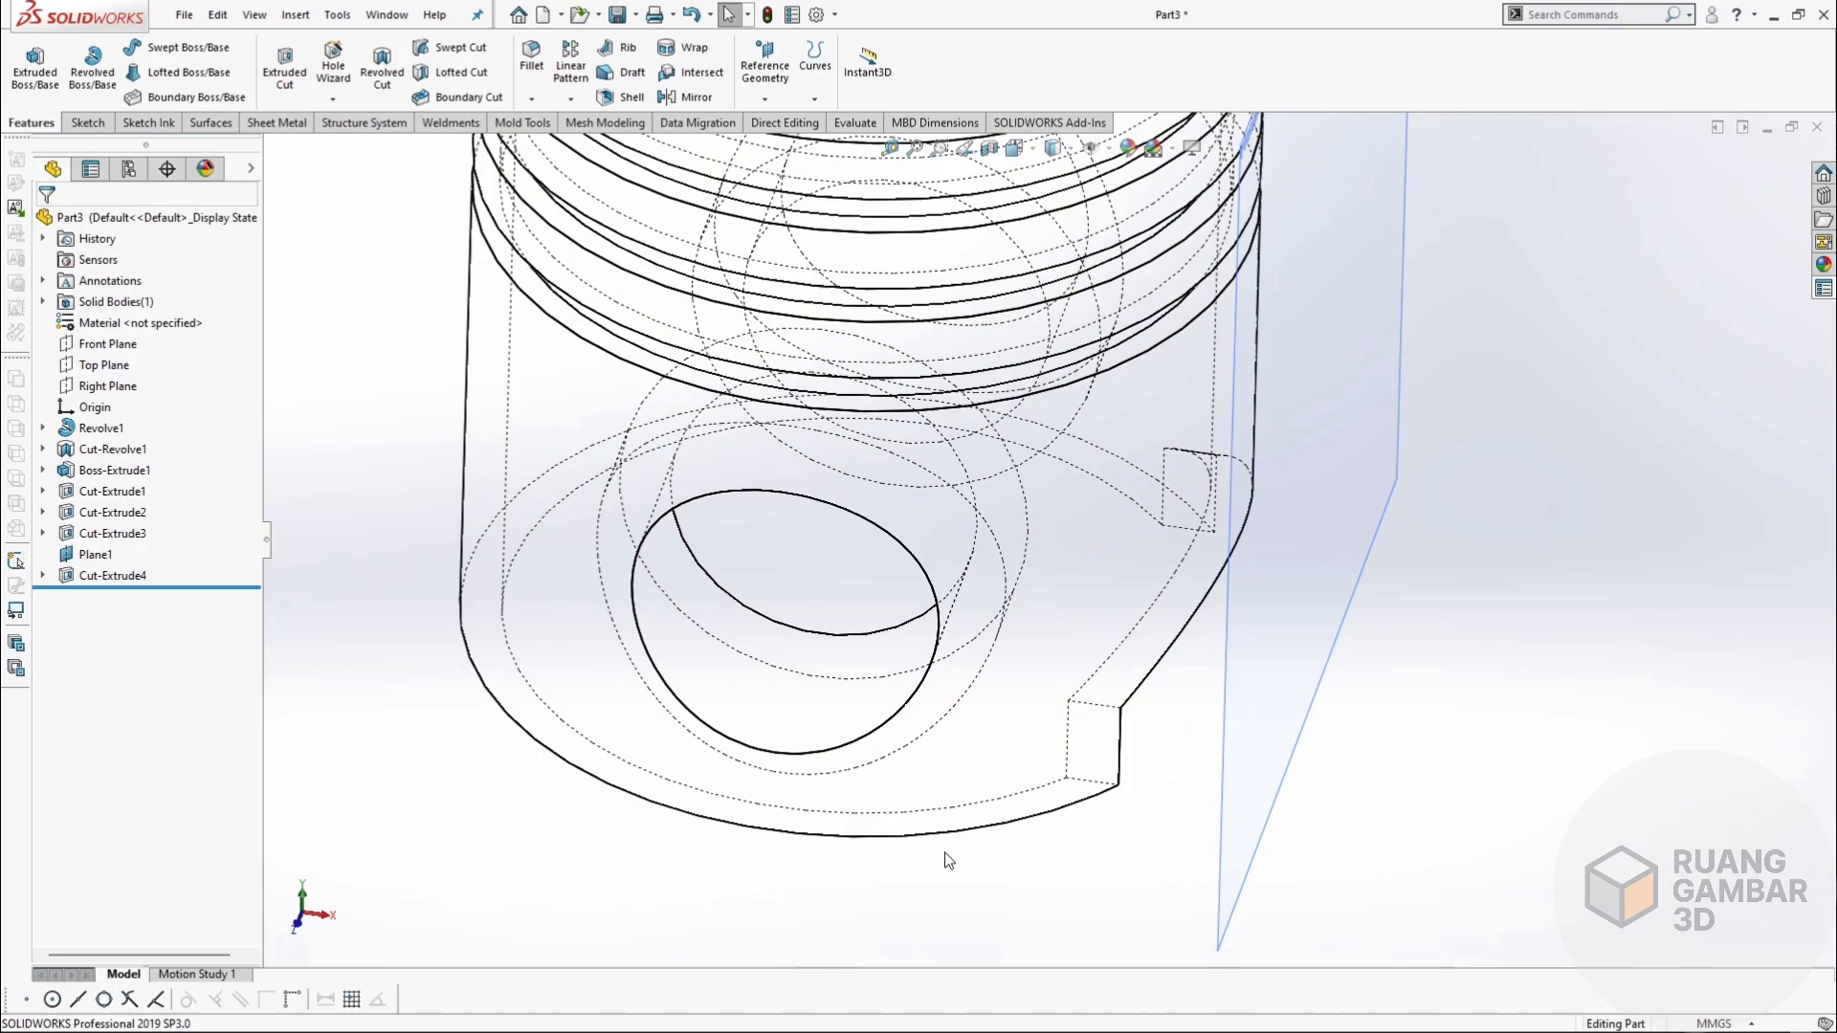
Hide the offset reference plane.
scroll(985, 731, up, 3)
middle_drag(986, 730, 1005, 626)
click(98, 555)
click(134, 533)
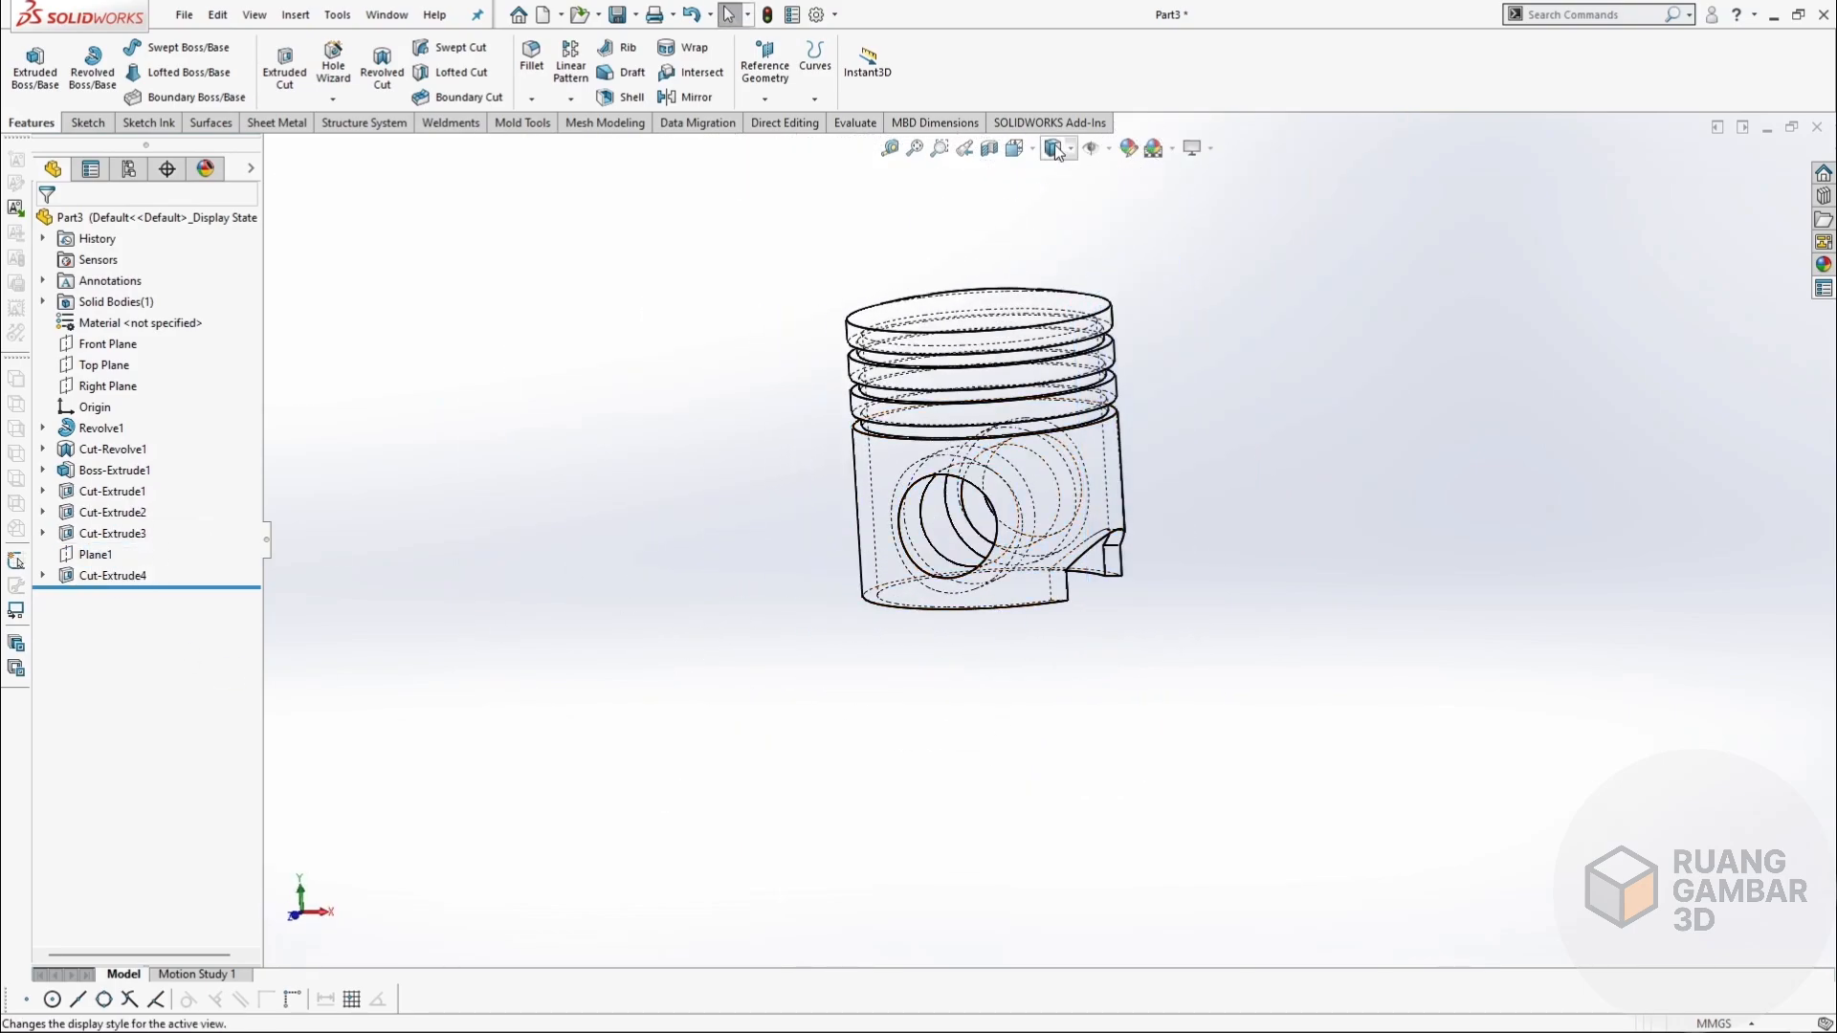
Mirror the arched skirt cut about the Right Plane to the opposite side of the piston.
scroll(1059, 256, down, 1)
middle_drag(1058, 255, 1038, 402)
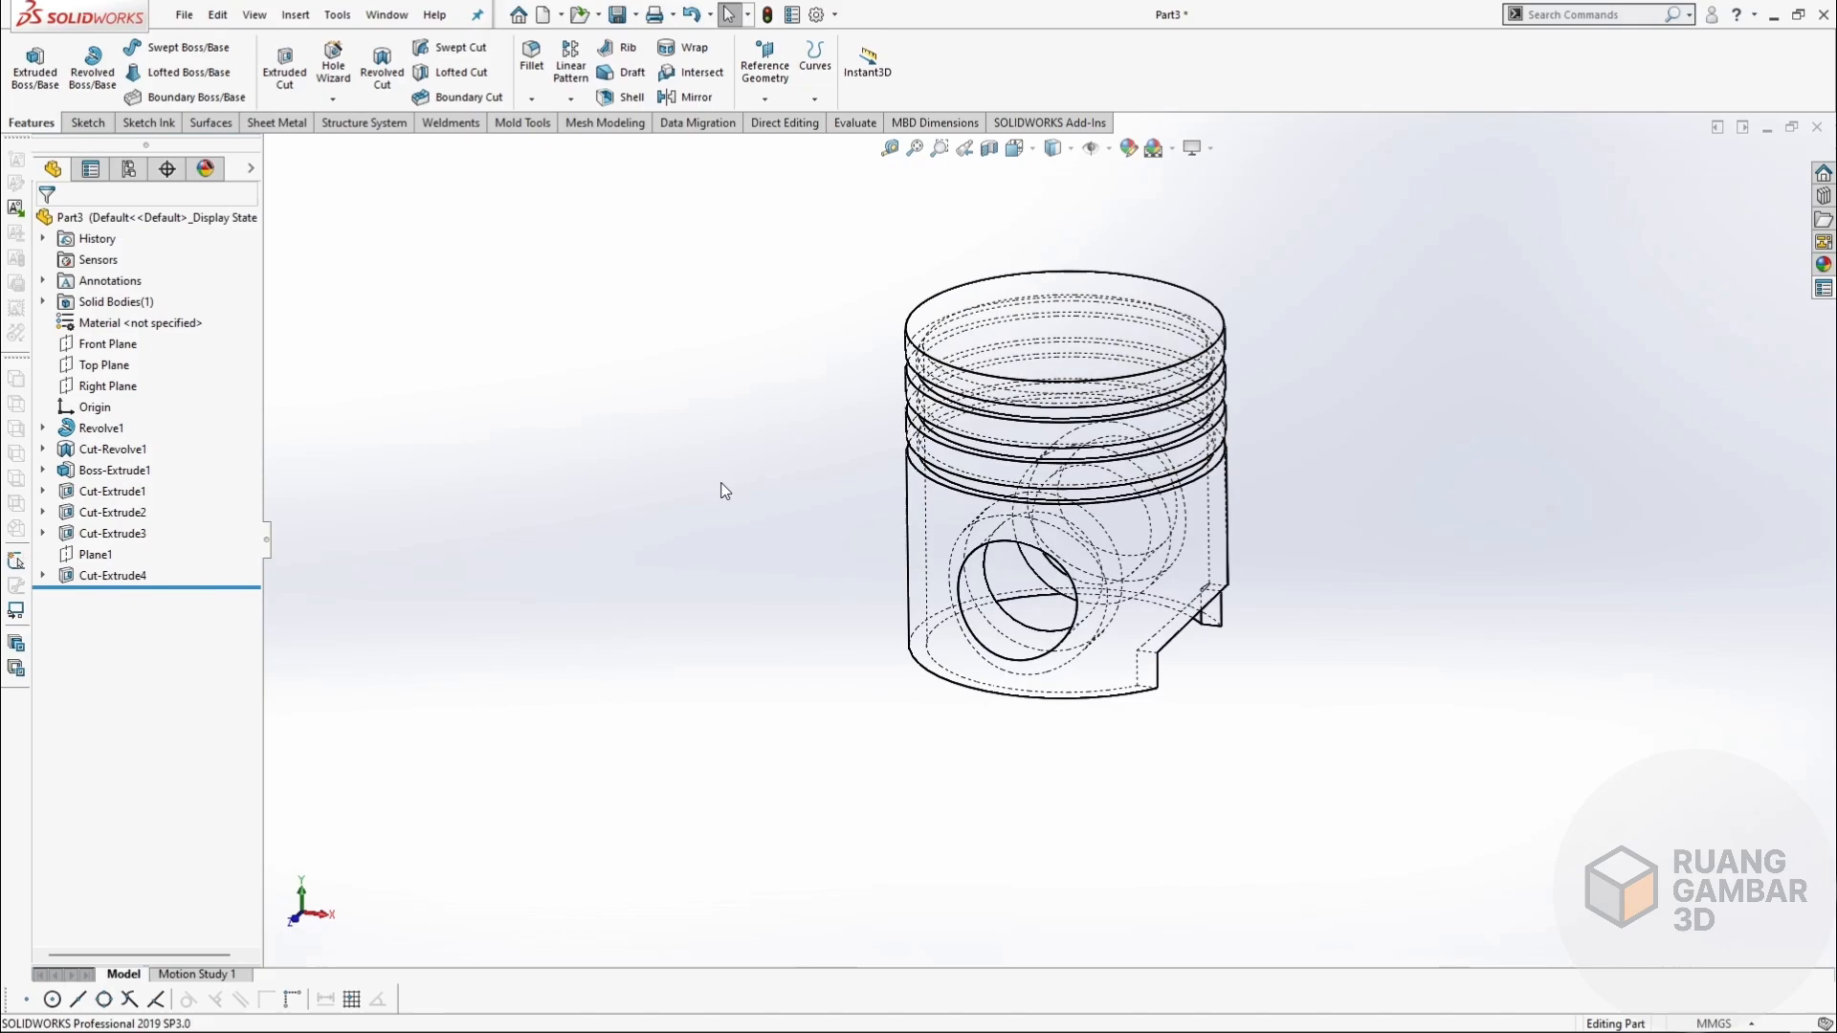
click(134, 576)
ctrl+click(107, 386)
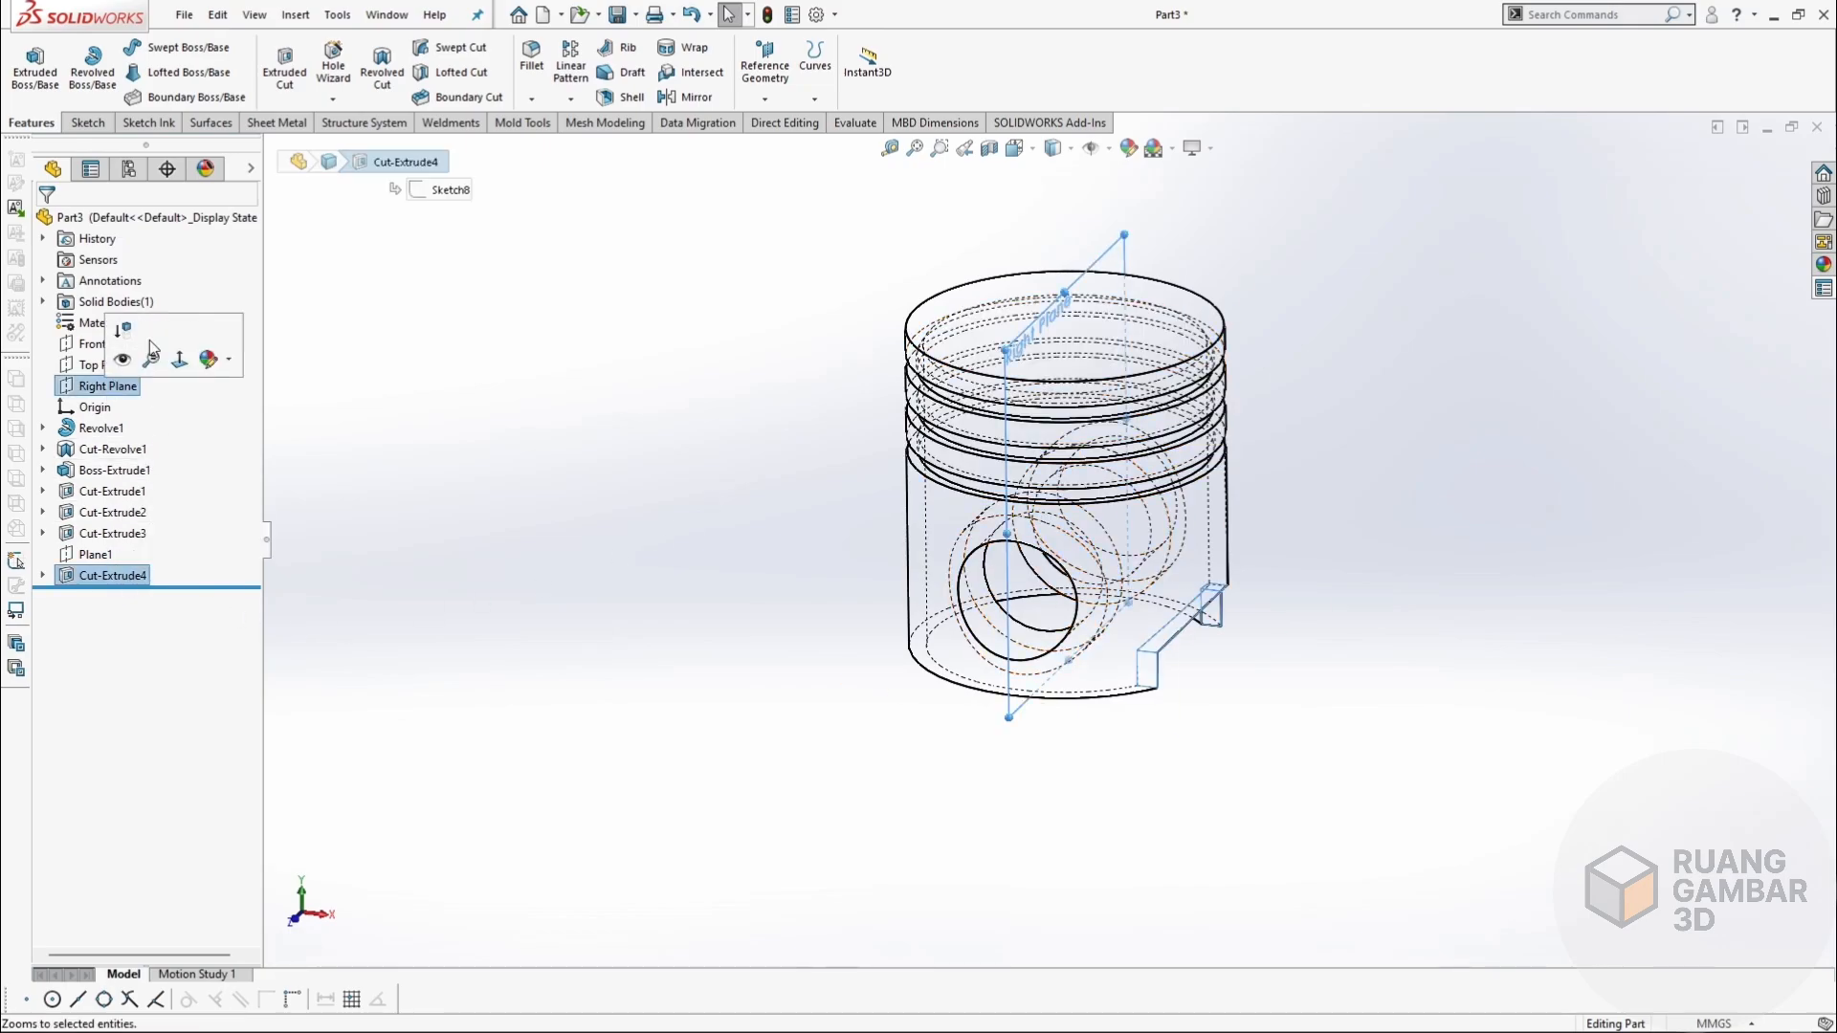
click(691, 97)
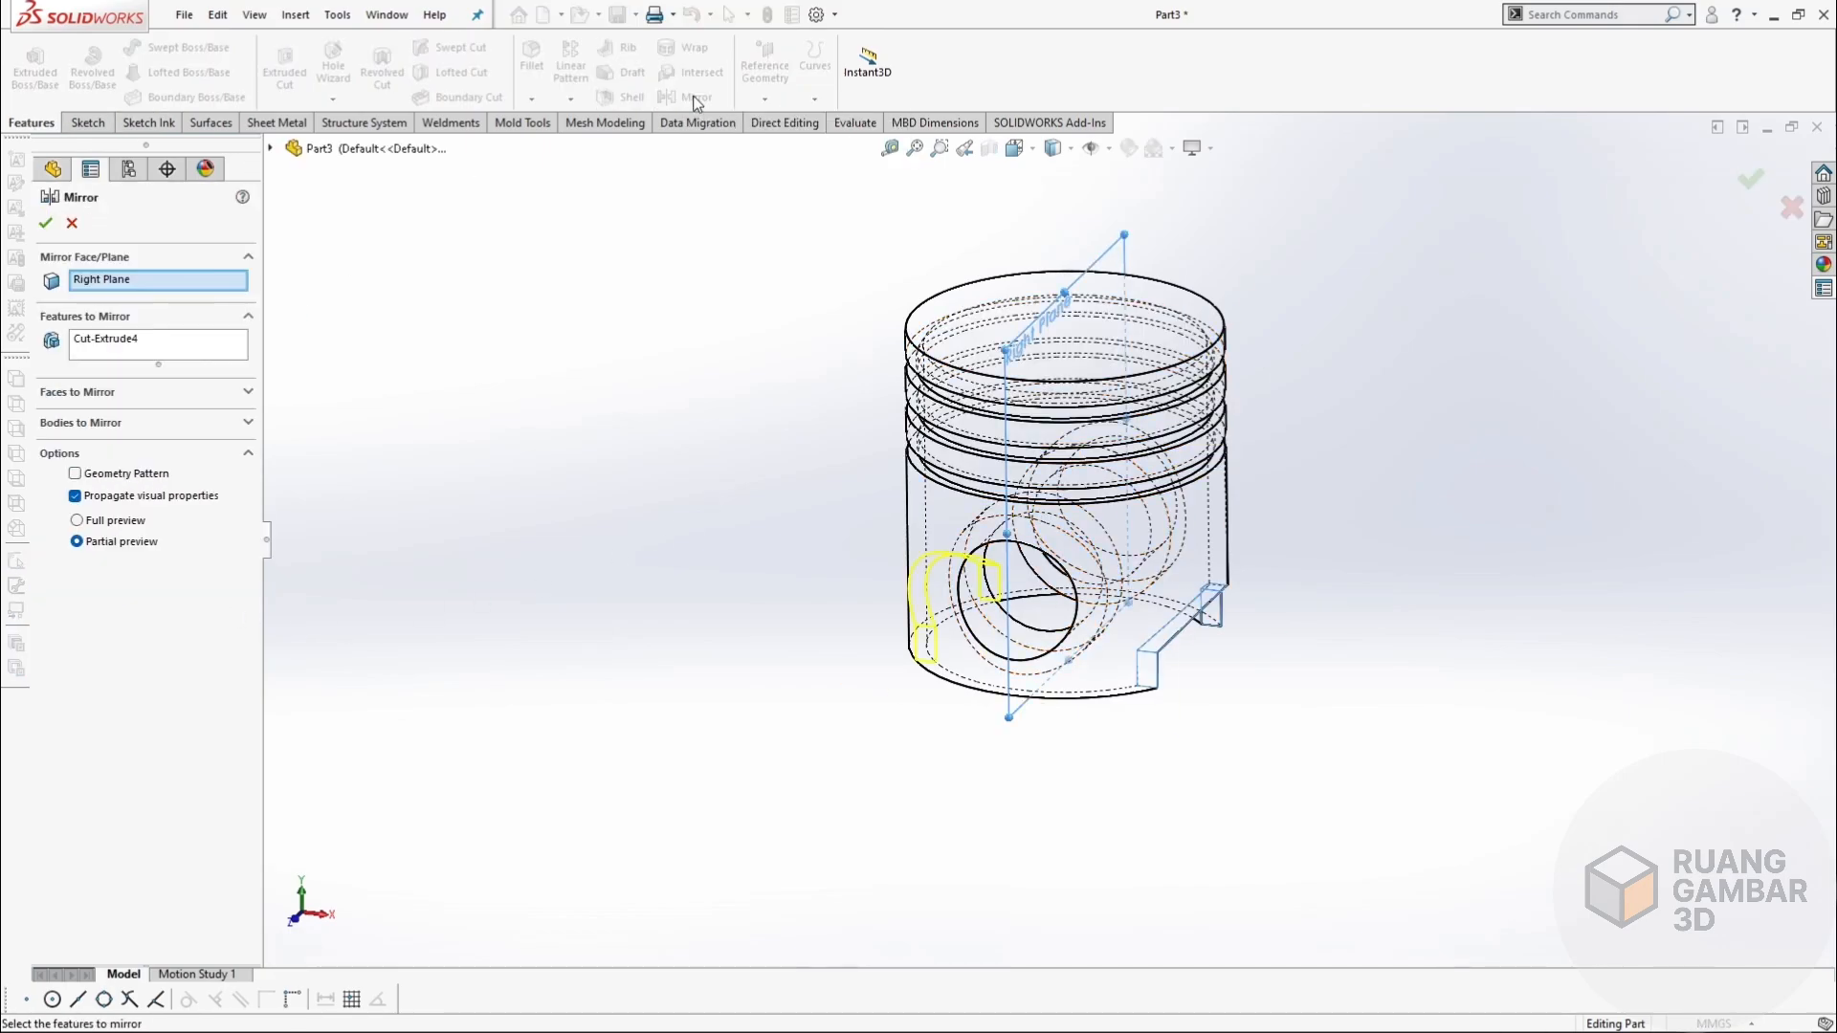
click(45, 223)
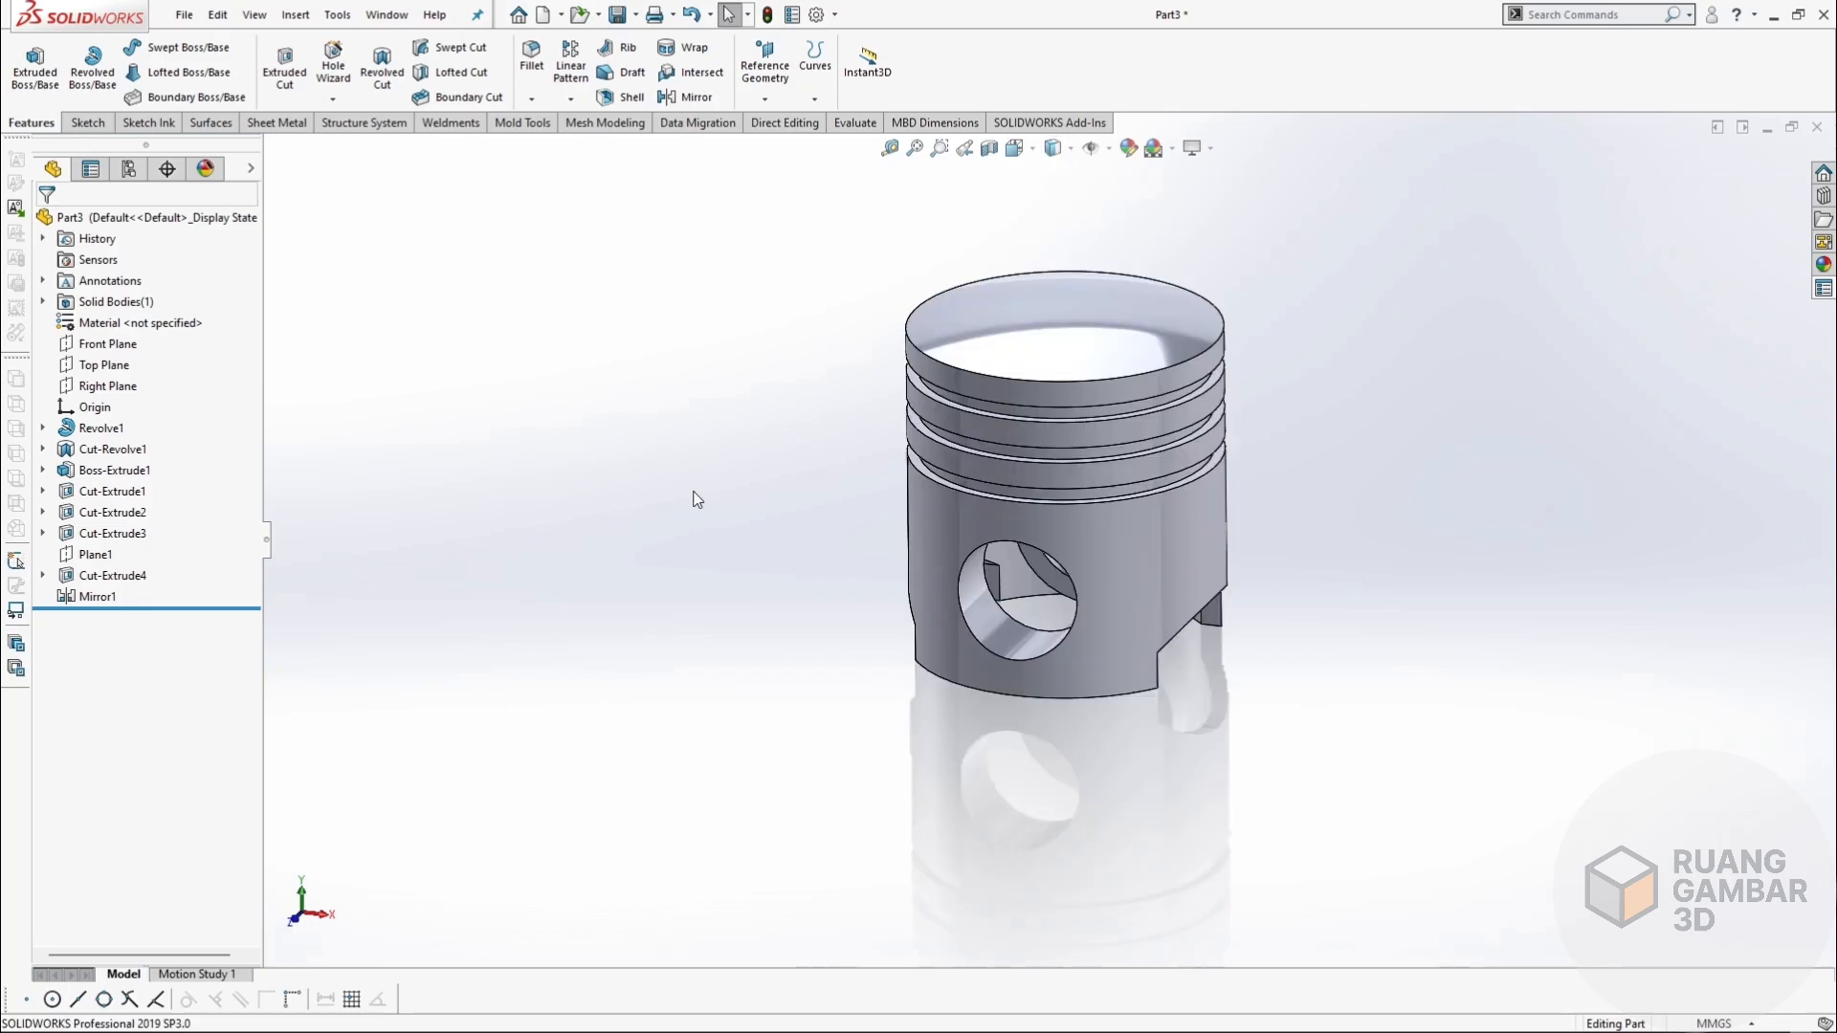
Fillet the four upper corner edges of the two arched skirt cuts with a 5 mm radius.
middle_drag(696, 499, 1232, 491)
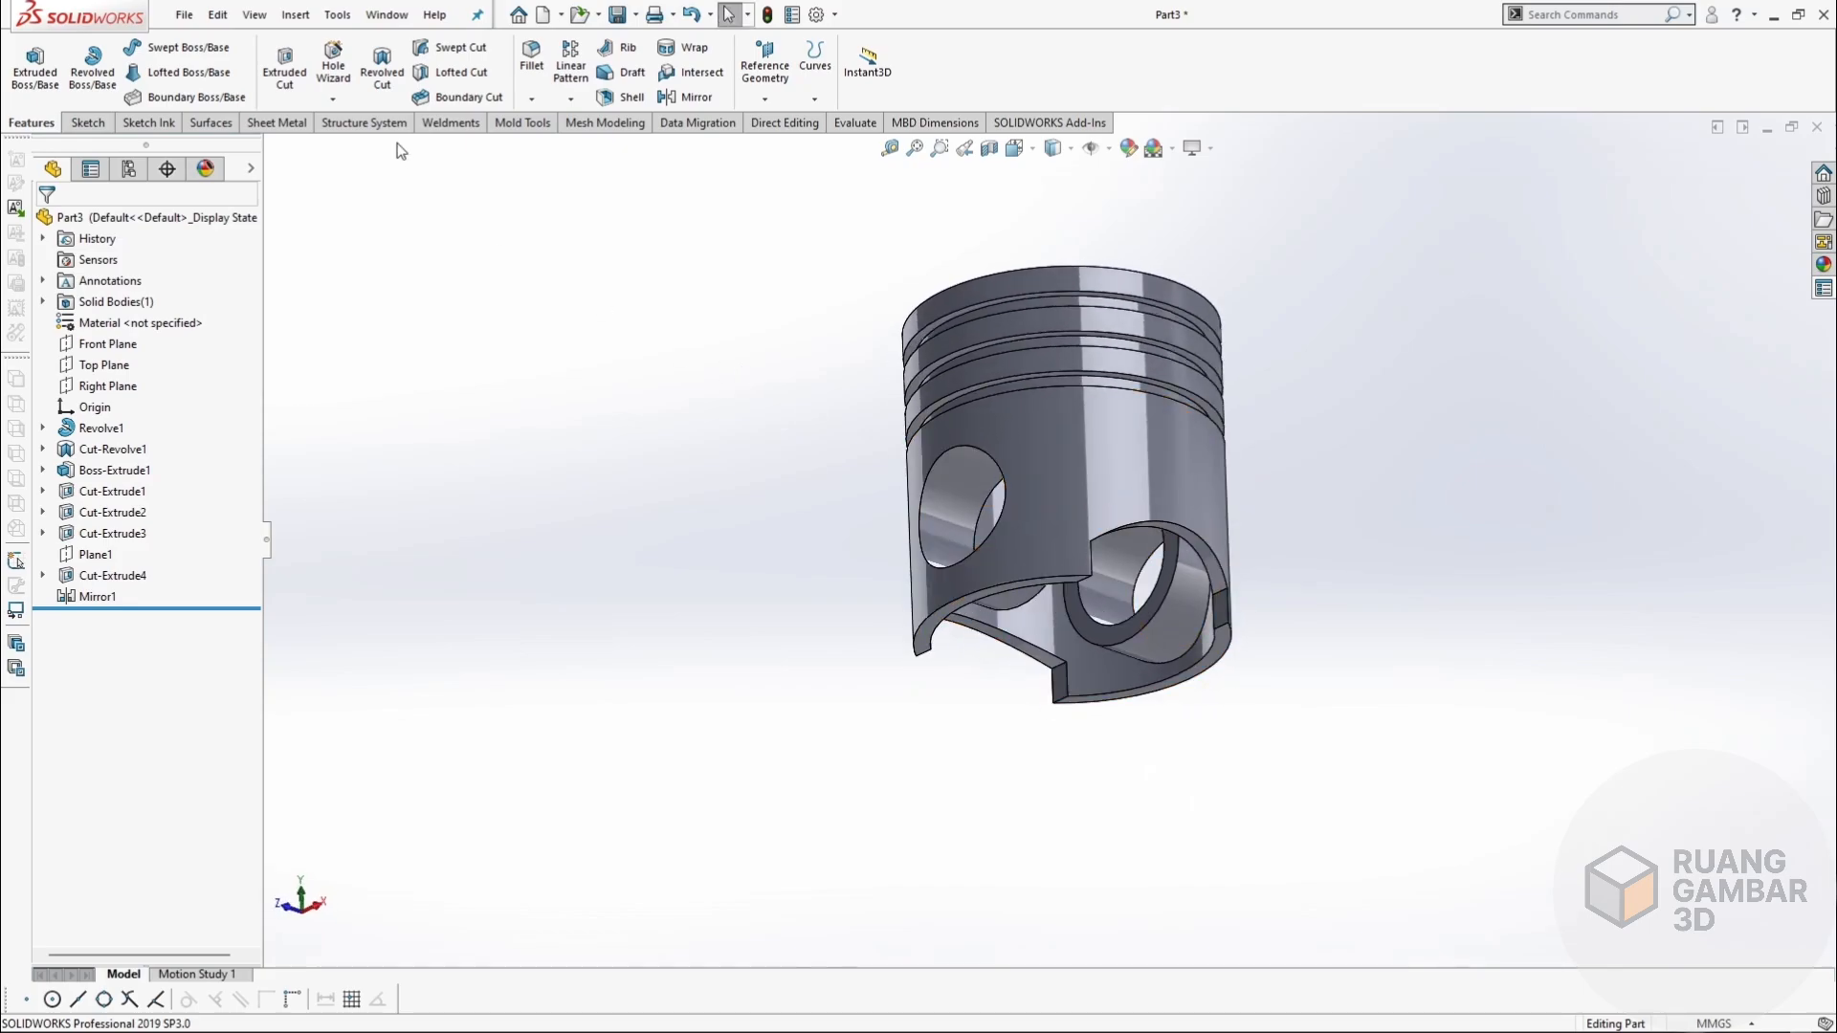
click(531, 57)
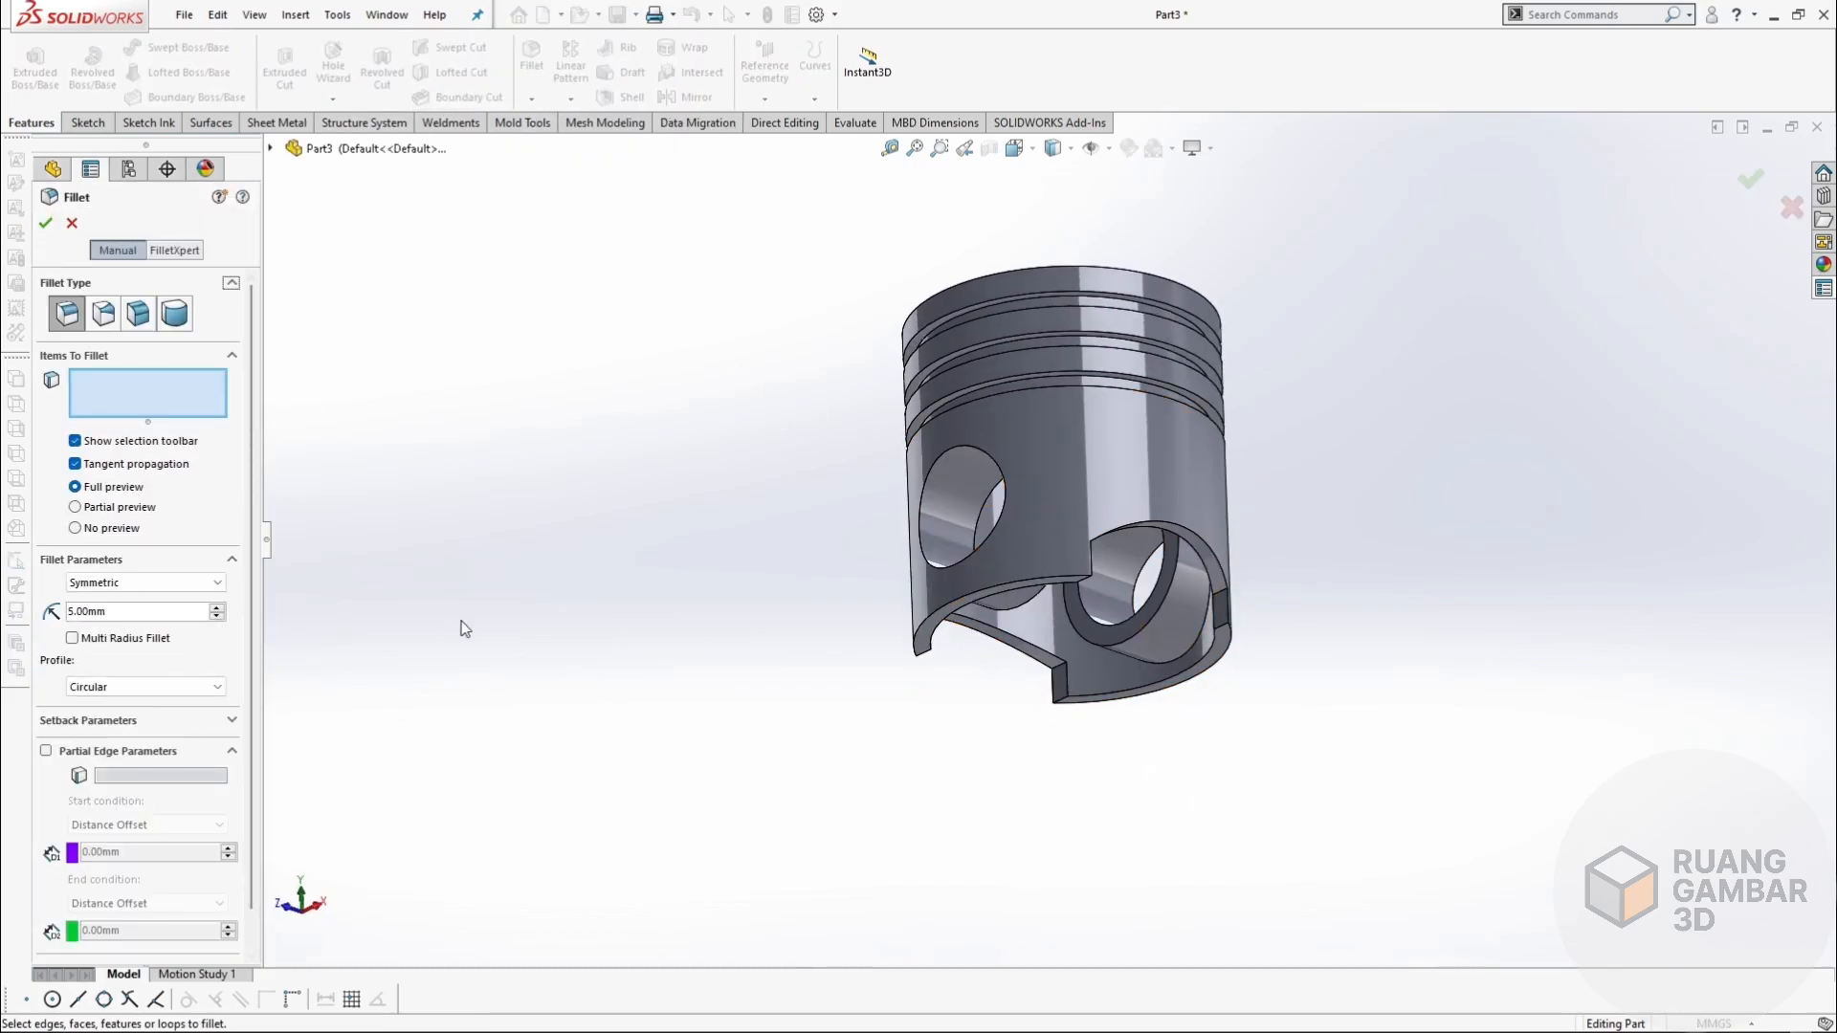
scroll(1298, 586, down, 5)
click(1066, 602)
middle_drag(1066, 601, 1534, 710)
click(800, 527)
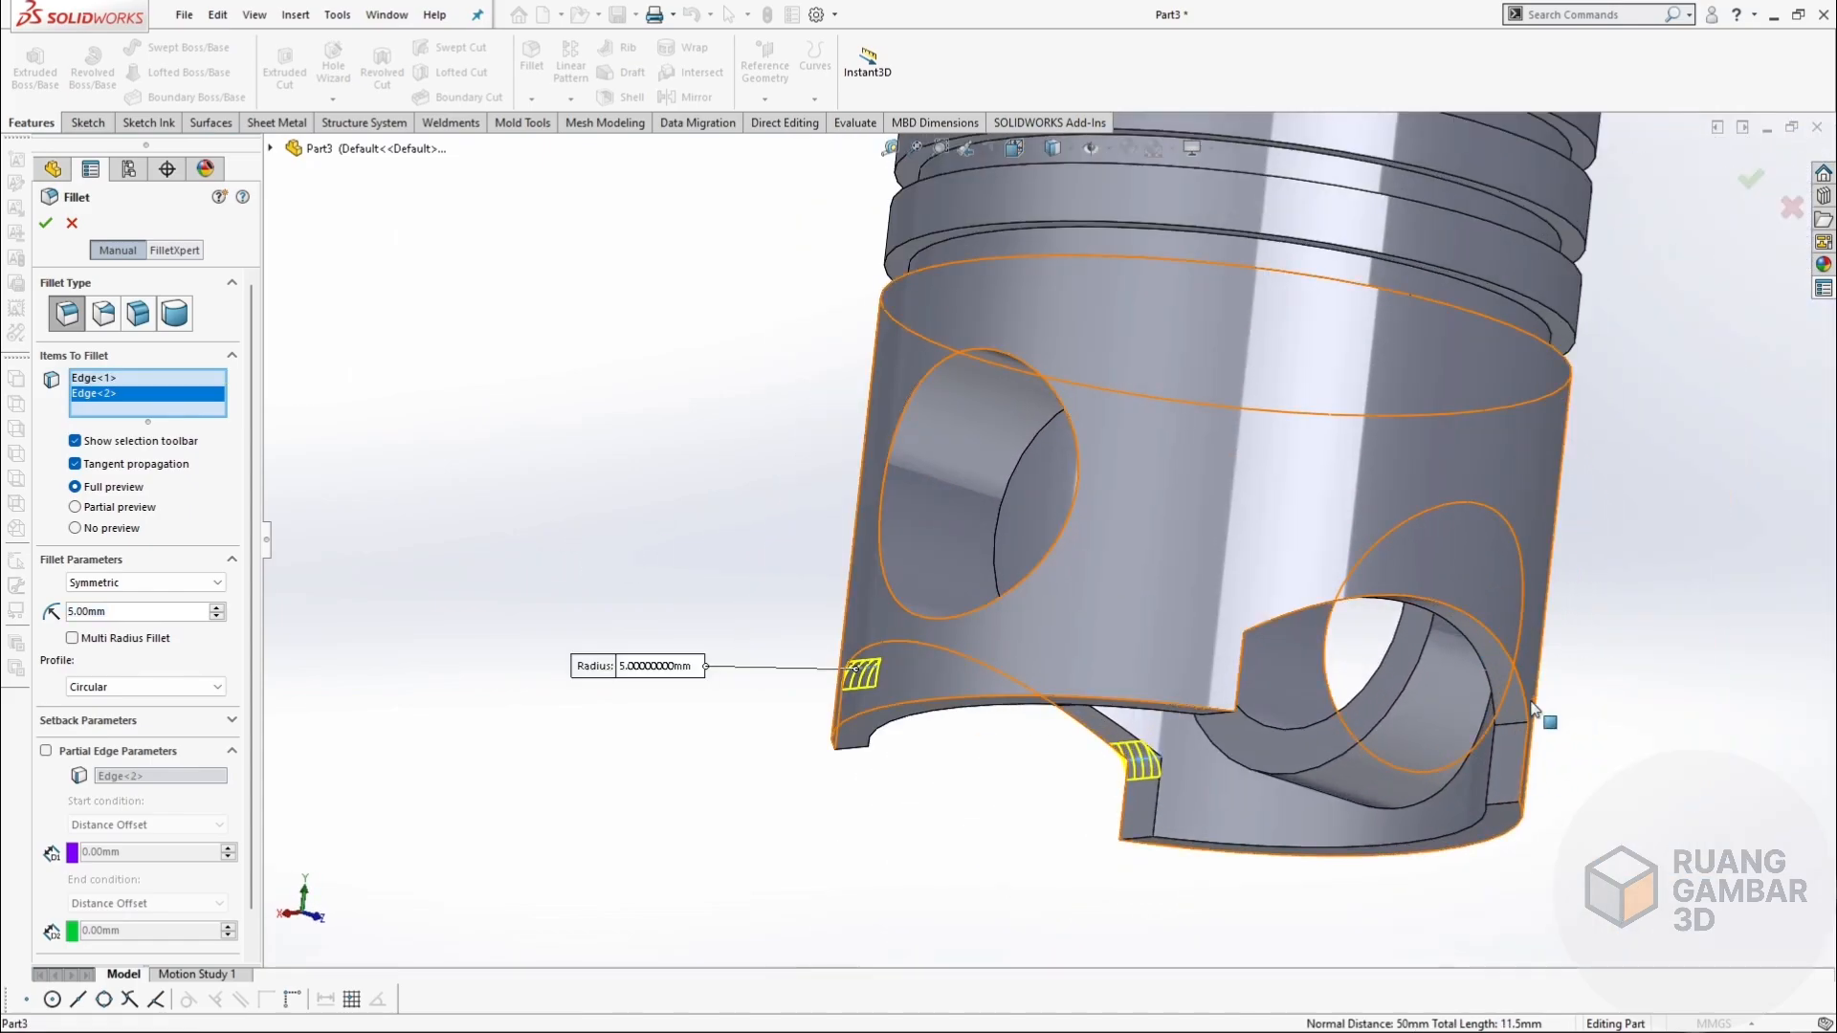
click(1534, 710)
scroll(1111, 492, down, 5)
click(1542, 761)
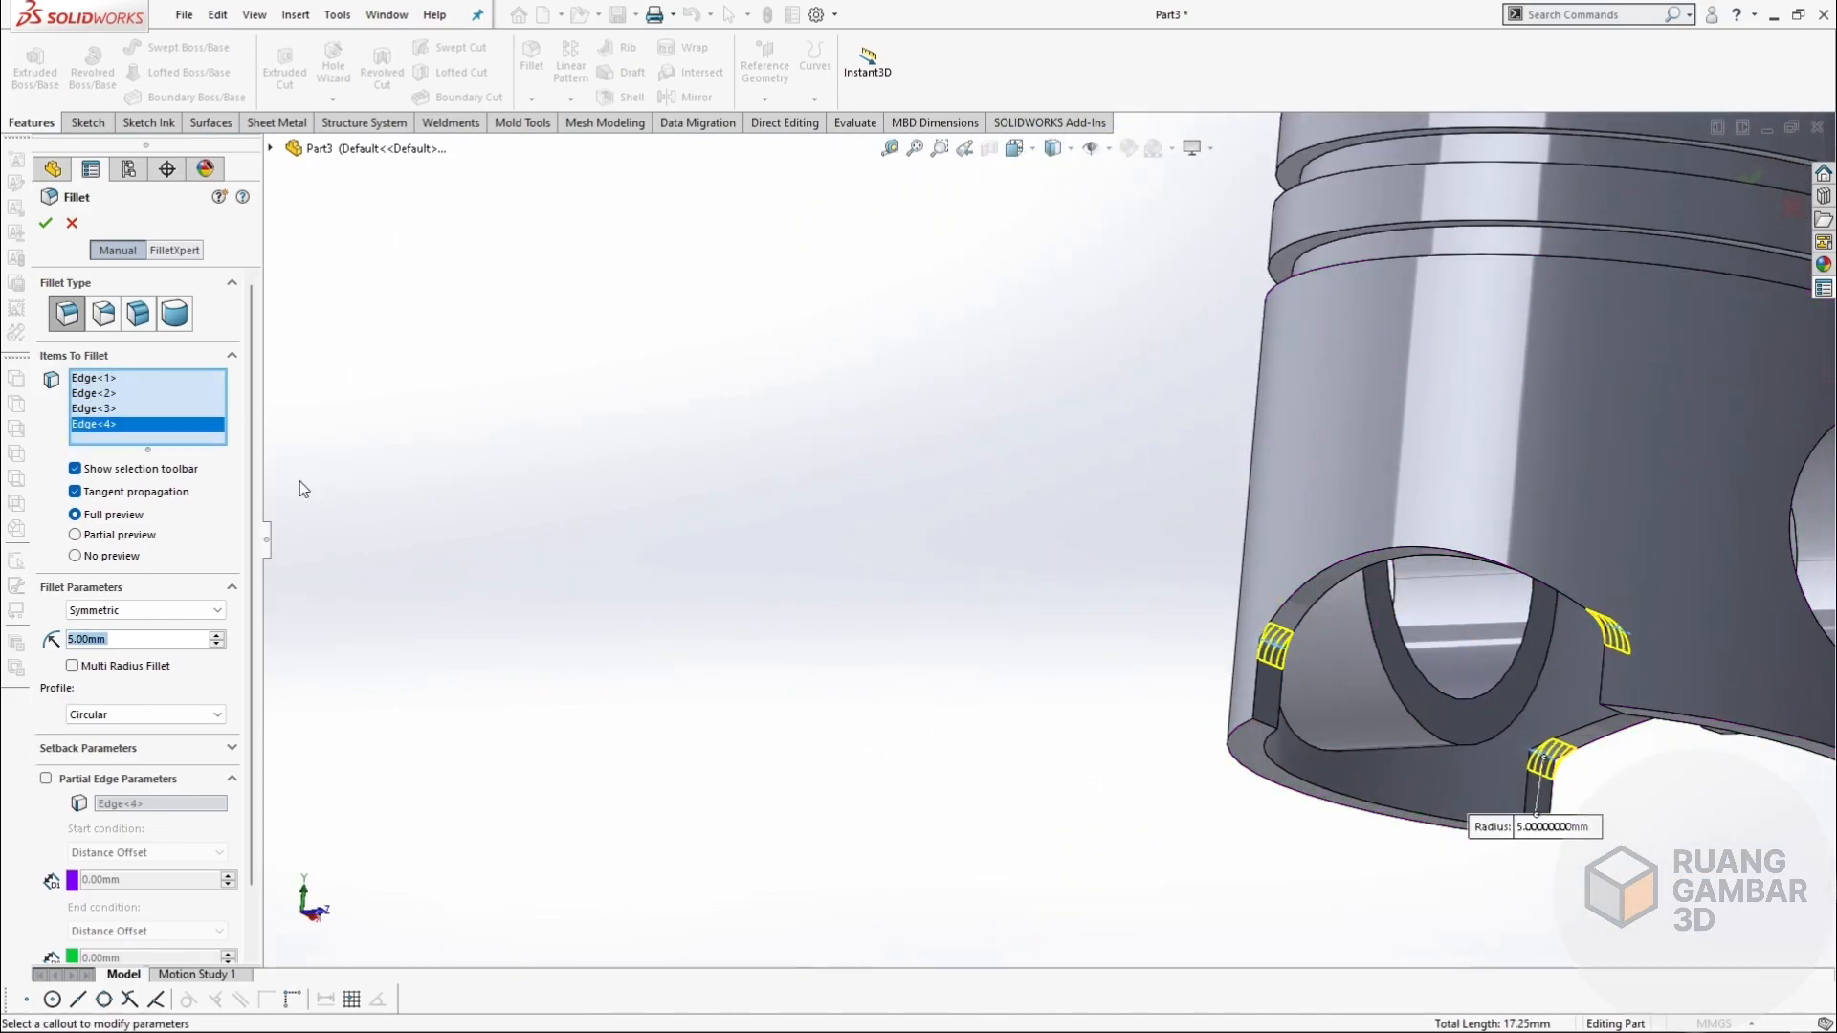
click(47, 224)
Look over the filleted piston from different sides and finish in an isometric view.
scroll(944, 485, up, 5)
middle_drag(944, 485, 1392, 553)
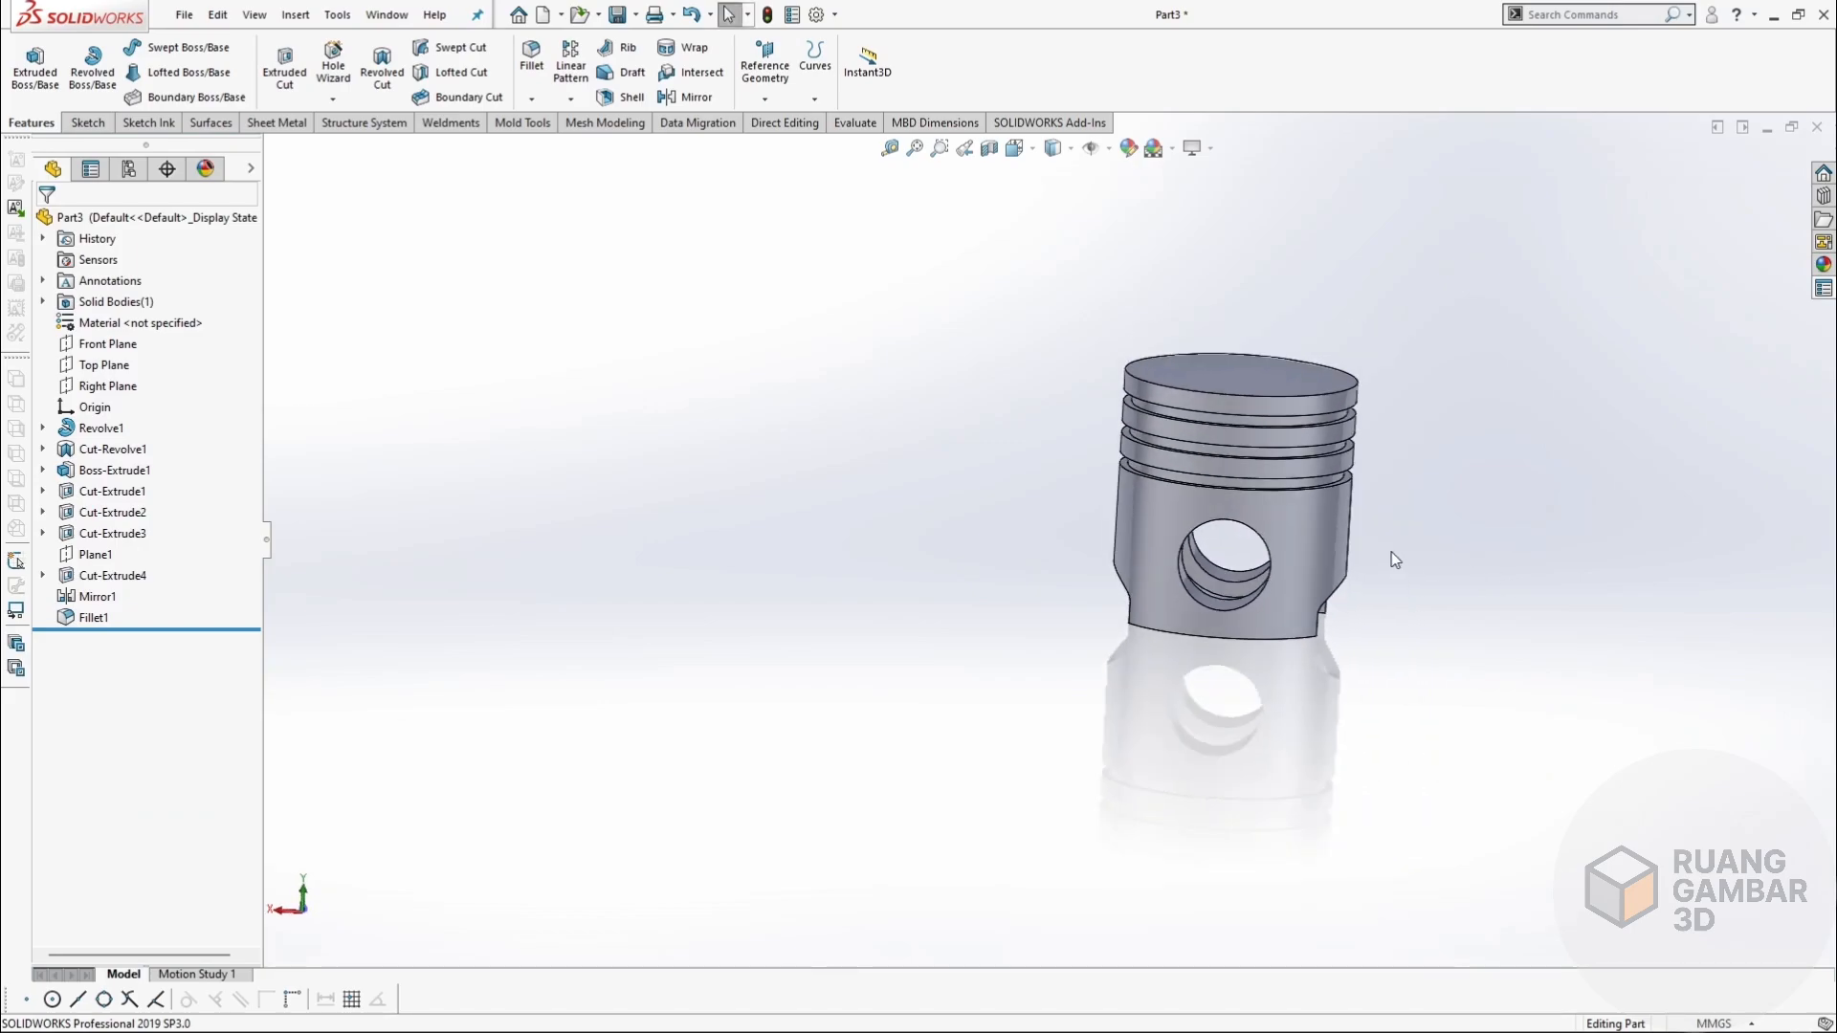
key(space)
click(1580, 548)
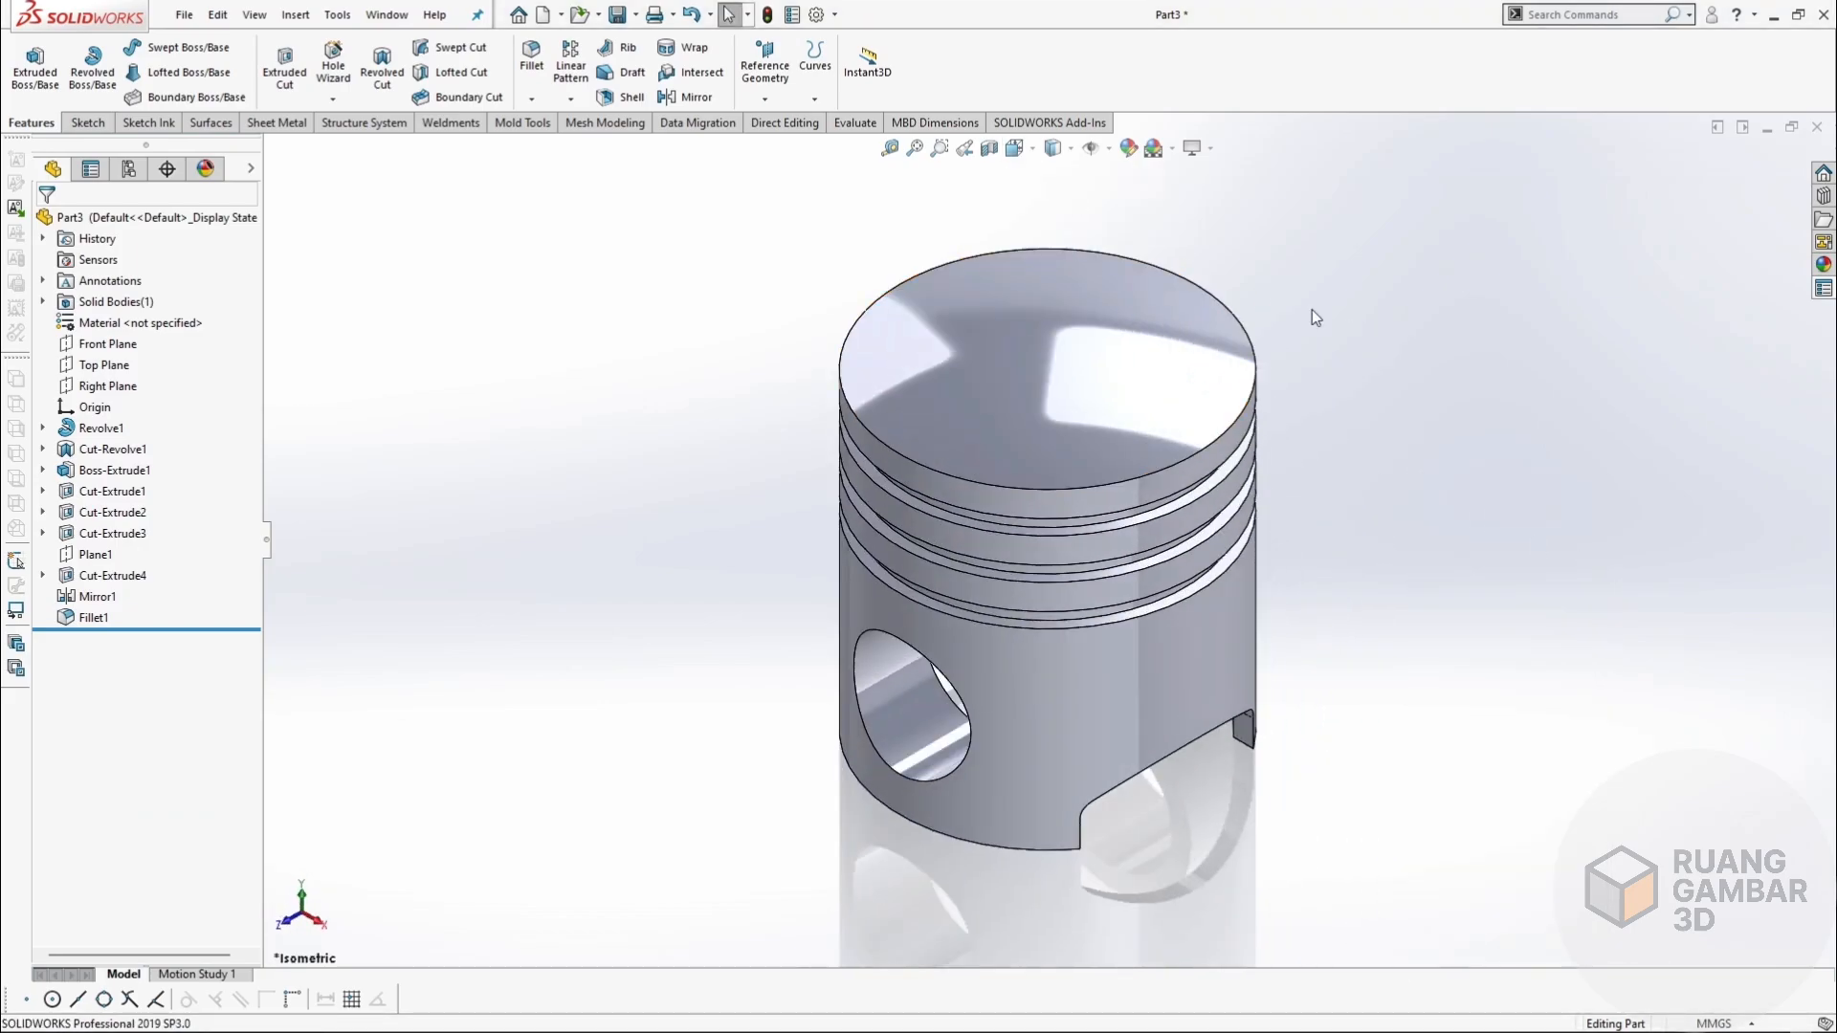
click(1016, 150)
click(705, 292)
middle_drag(1376, 836, 1416, 687)
click(1014, 149)
click(1131, 202)
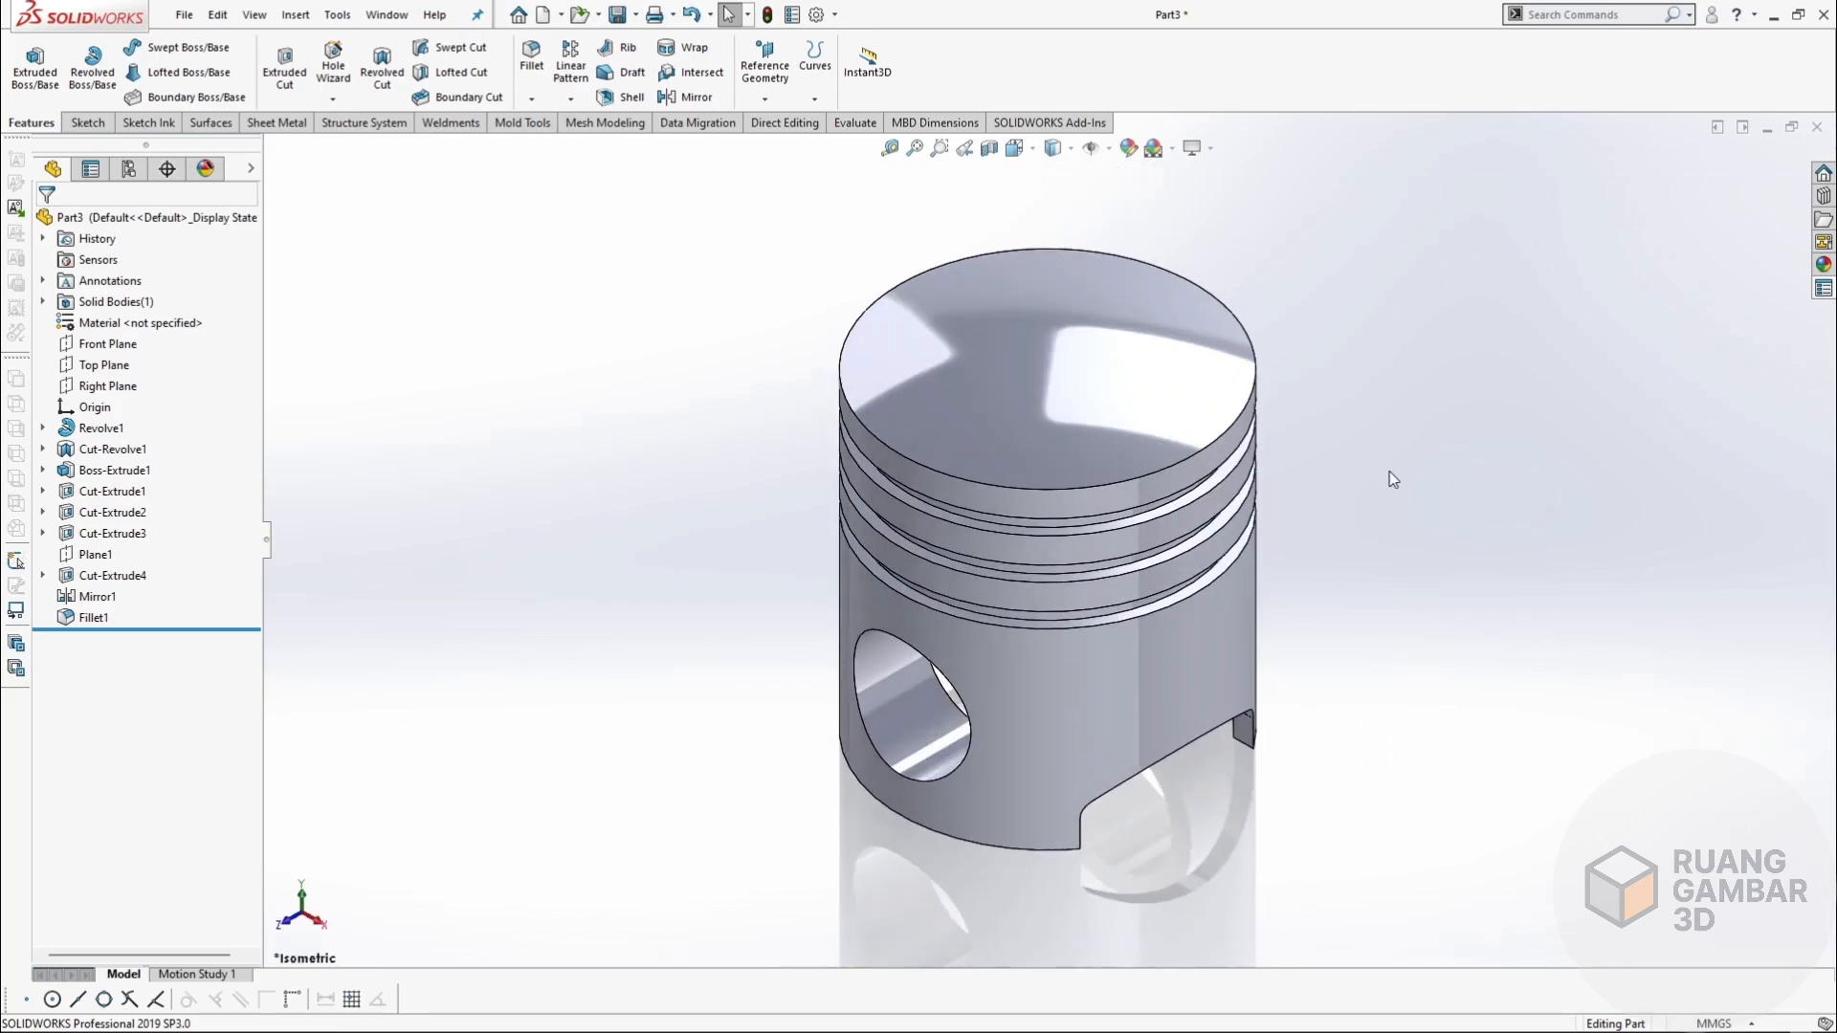